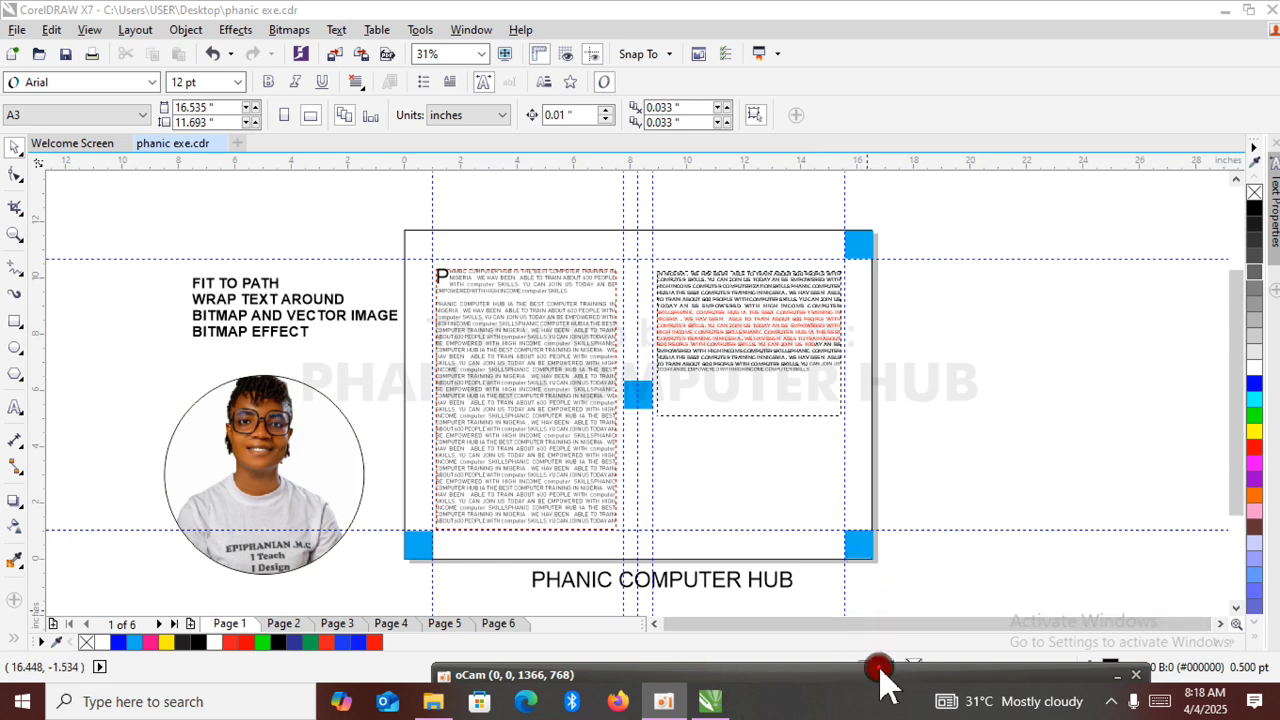
Add an S to the last line of the topic list so it reads BITMAP EFFECTS.
{"action": "left_click", "coordinate": [896, 362]}
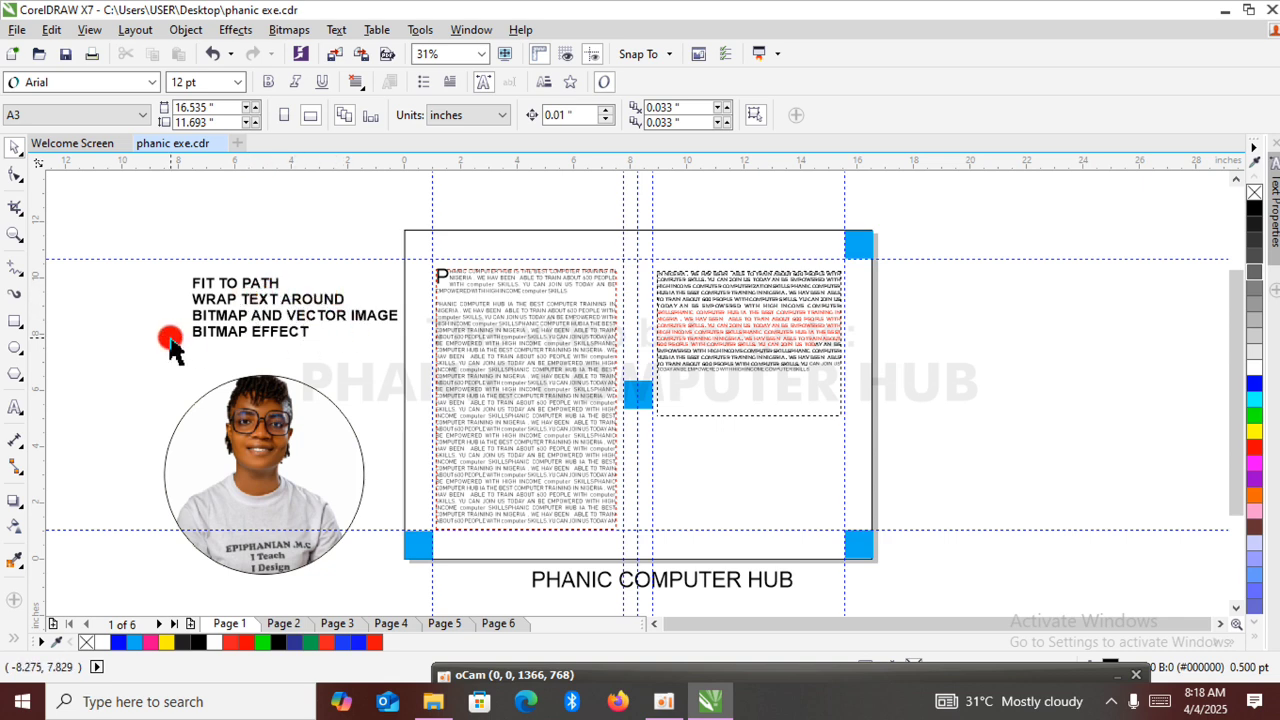
{"action": "left_click", "coordinate": [305, 337]}
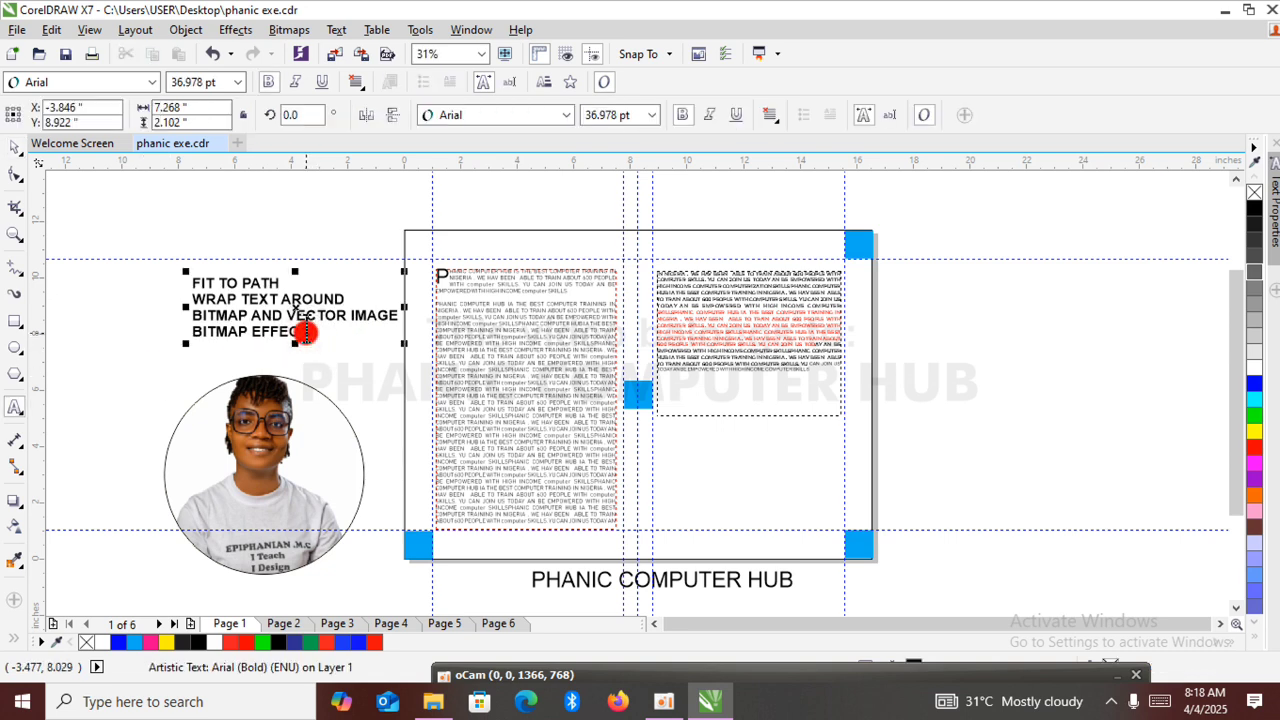
{"action": "left_click", "coordinate": [18, 143]}
Delete both paragraph text blocks from the page.
{"action": "left_click", "coordinate": [588, 385]}
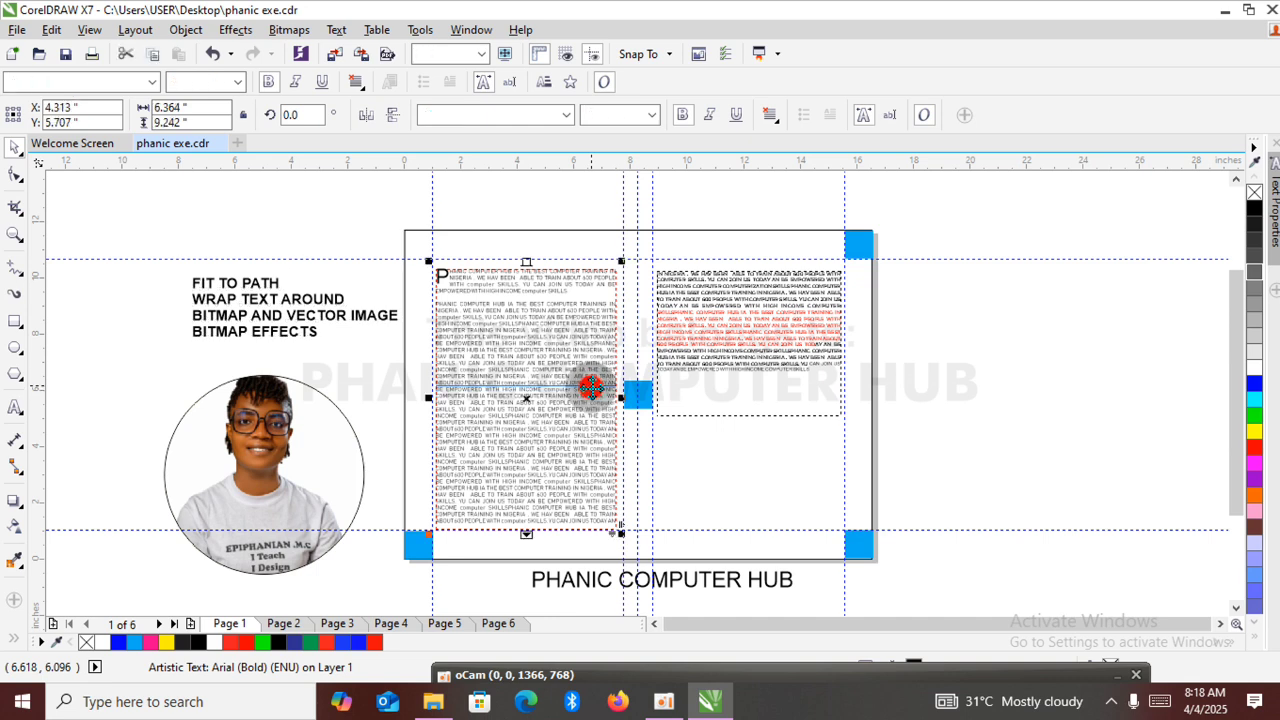
{"action": "key", "text": "Delete"}
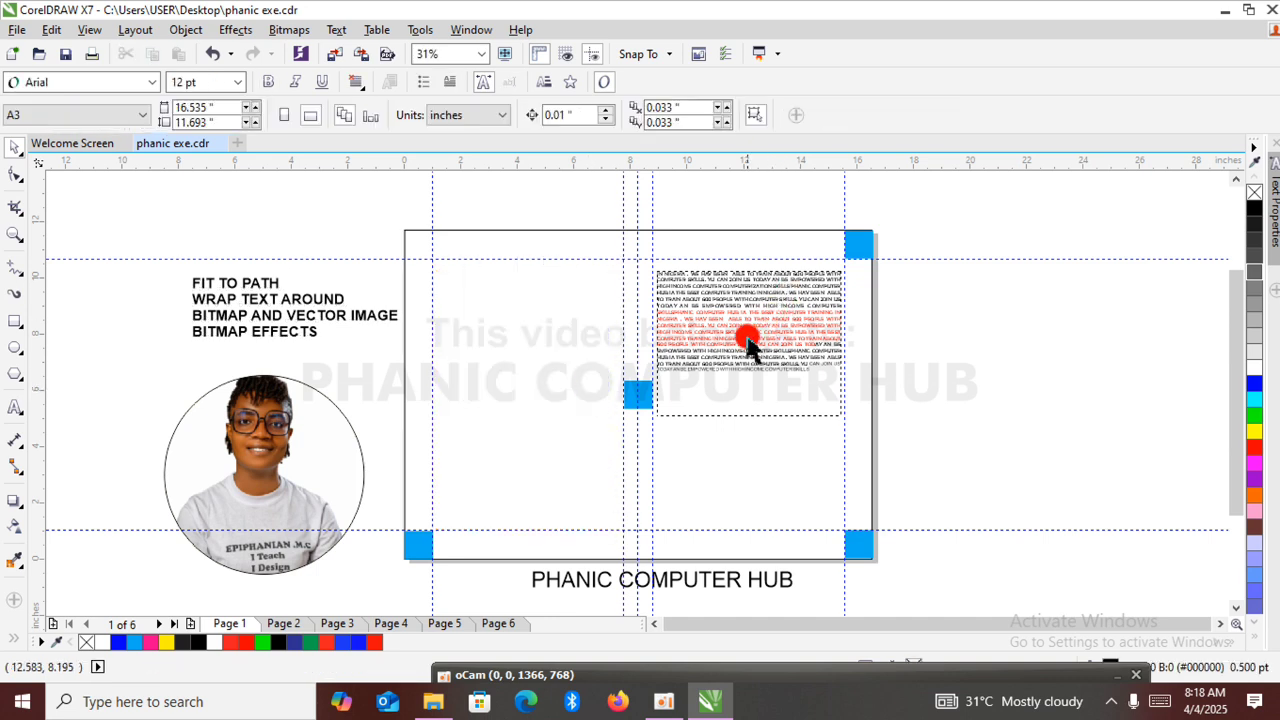
{"action": "key", "text": "Delete"}
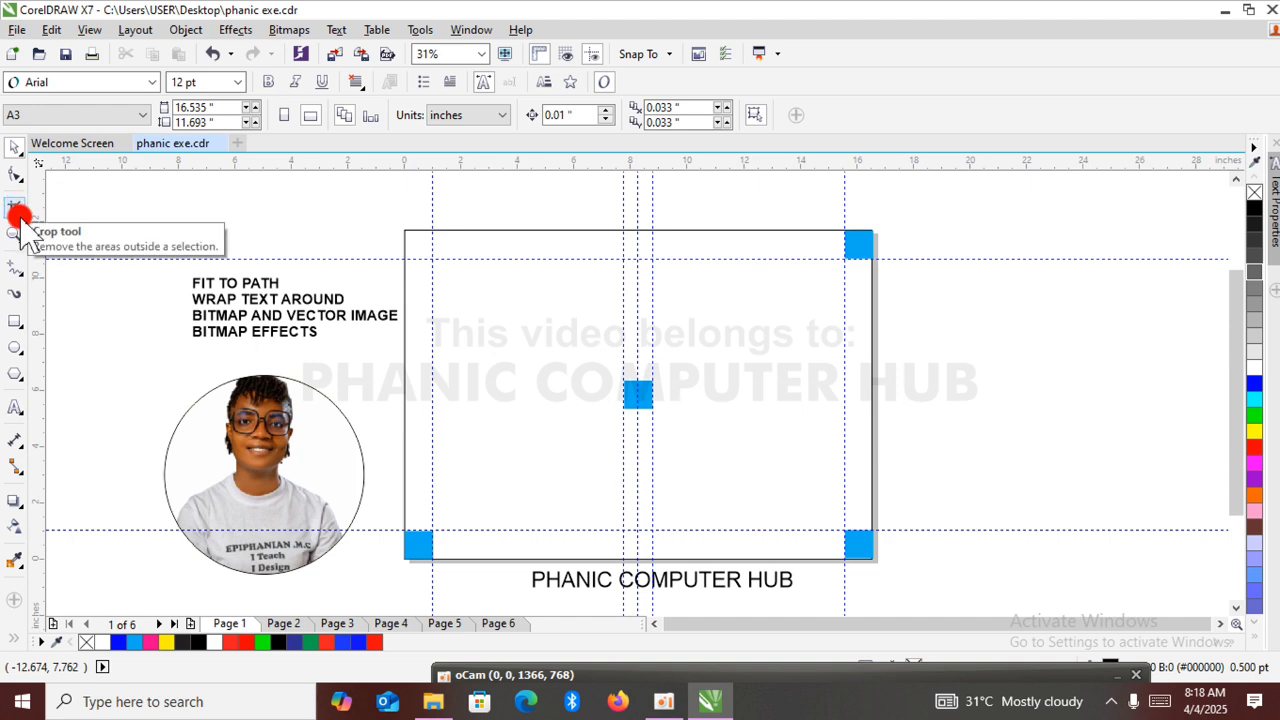
Draw an S-shaped freehand curve about 5.4 by 3.5 inches and move it down to about Y 7.13 inches.
{"action": "left_click", "coordinate": [16, 269]}
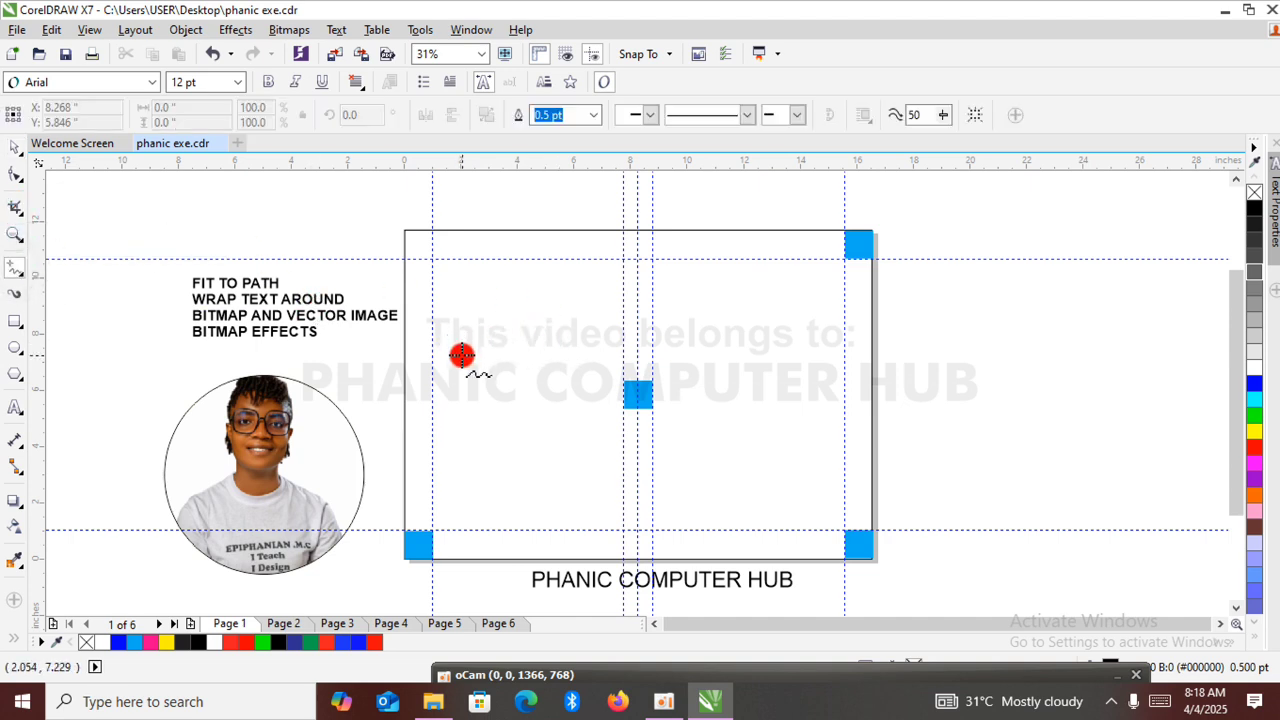
{"action": "mouse_move", "coordinate": [461, 355]}
{"action": "left_mouse_down"}
{"action": "mouse_move", "coordinate": [508, 334]}
{"action": "mouse_move", "coordinate": [515, 287]}
{"action": "mouse_move", "coordinate": [612, 258]}
{"action": "left_mouse_up"}
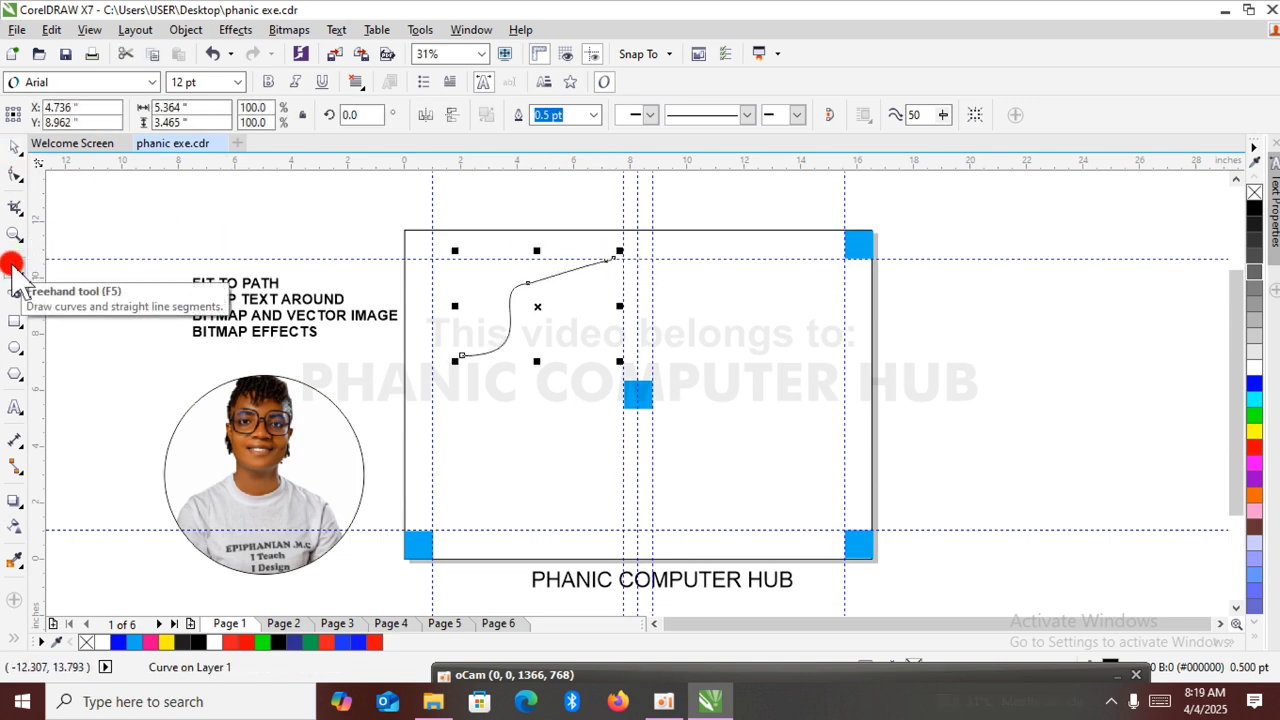
{"action": "left_click", "coordinate": [15, 145]}
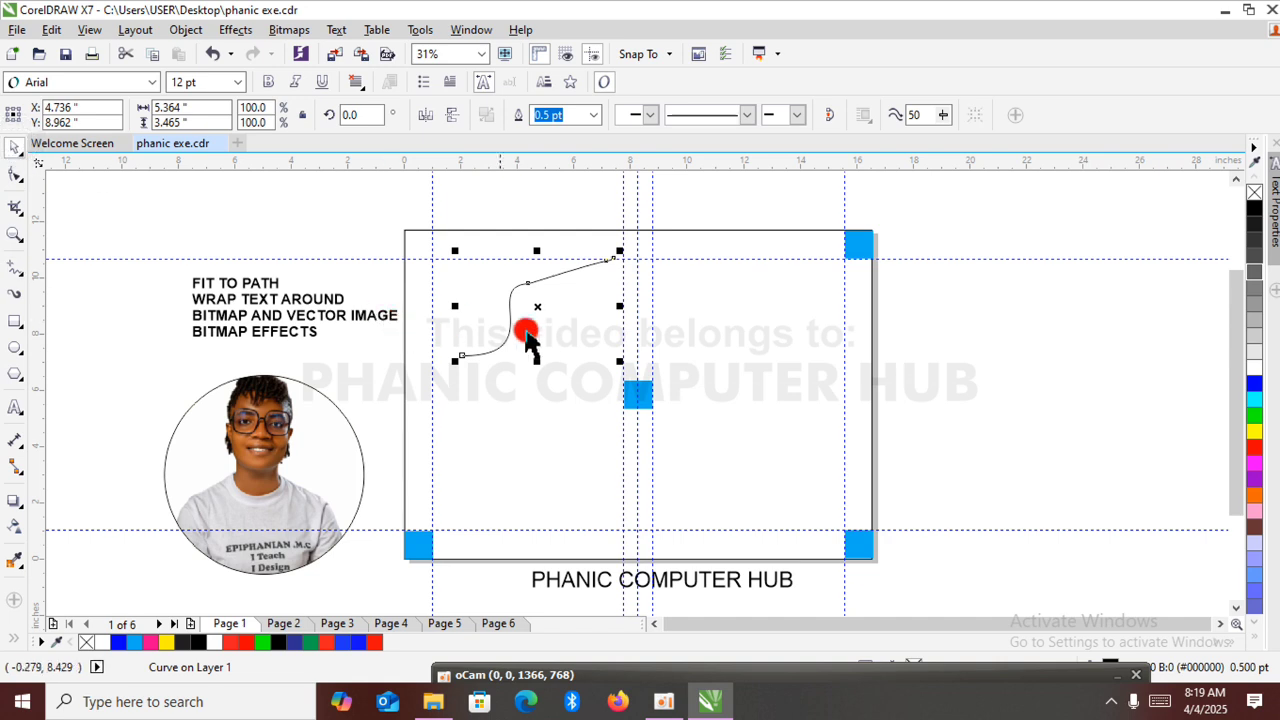
{"action": "left_click_drag", "start_coordinate": [537, 306], "coordinate": [536, 358]}
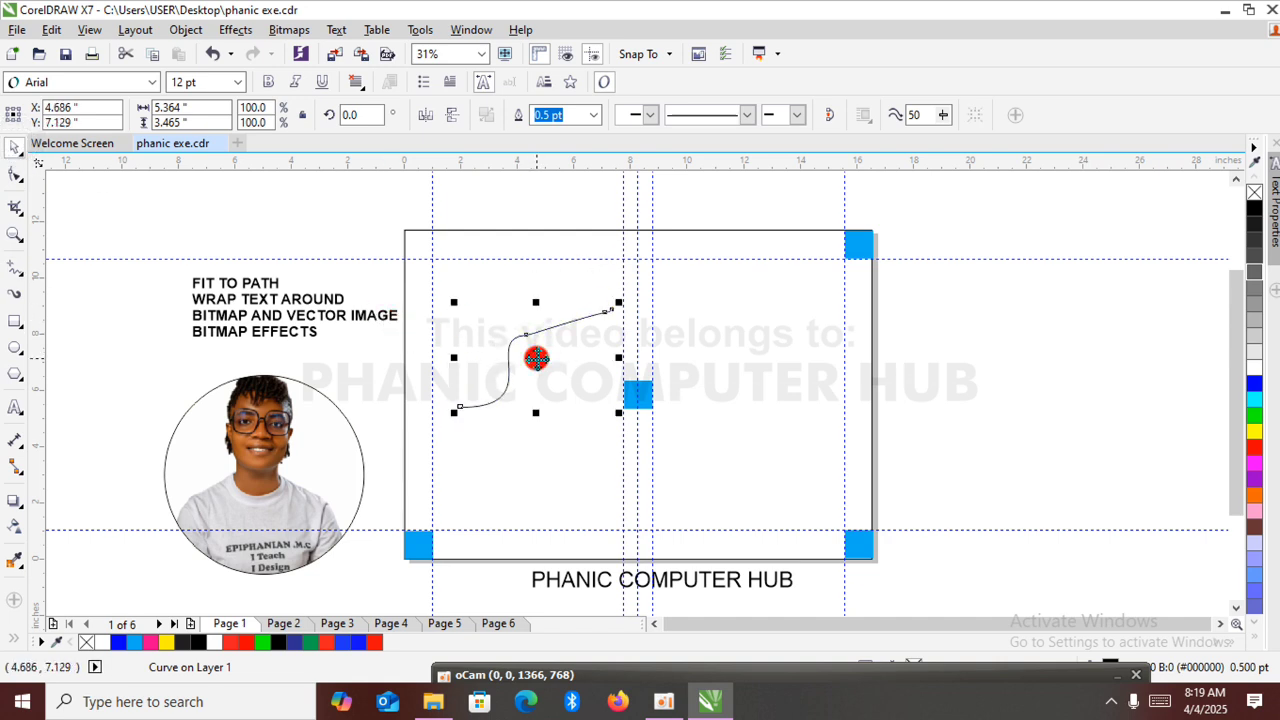
Shrink the PHANIC COMPUTER HUB text to about 6.2 inches wide and place it on the page just above the curve.
{"action": "left_click", "coordinate": [704, 586]}
{"action": "left_click", "coordinate": [703, 589]}
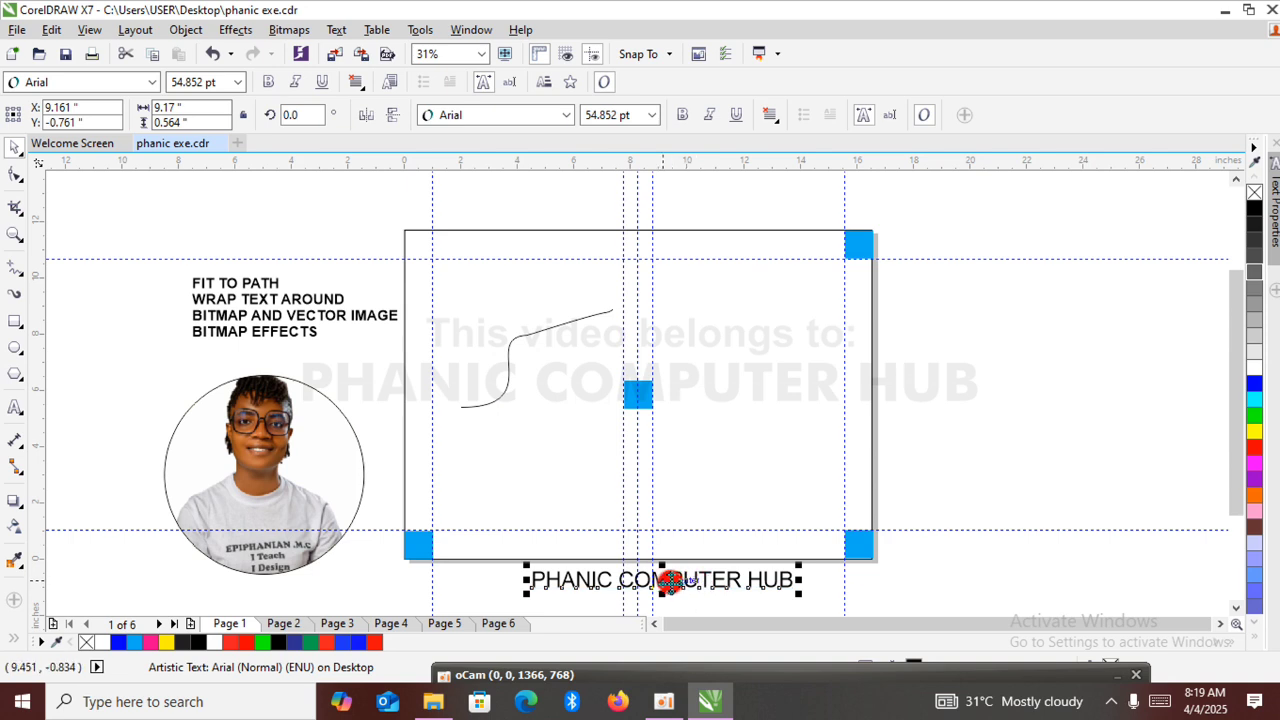
{"action": "left_click_drag", "start_coordinate": [665, 580], "coordinate": [786, 341]}
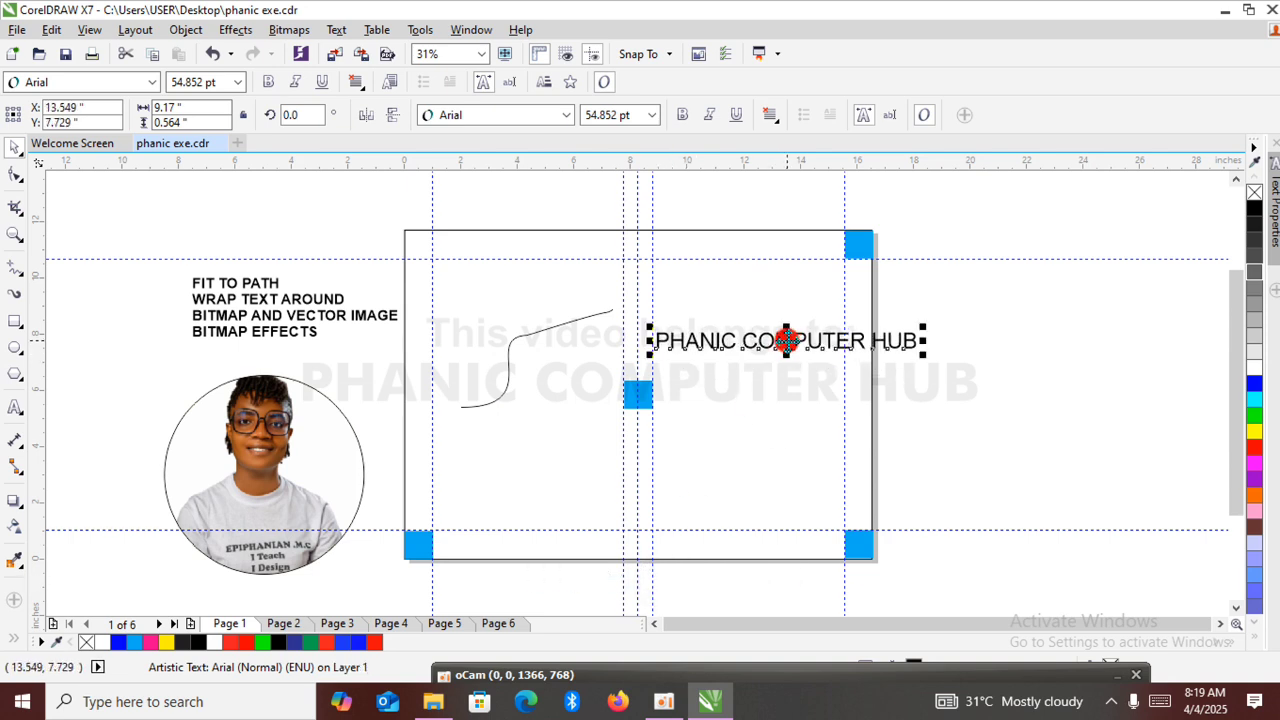
{"action": "left_click_drag", "start_coordinate": [923, 353], "coordinate": [838, 350]}
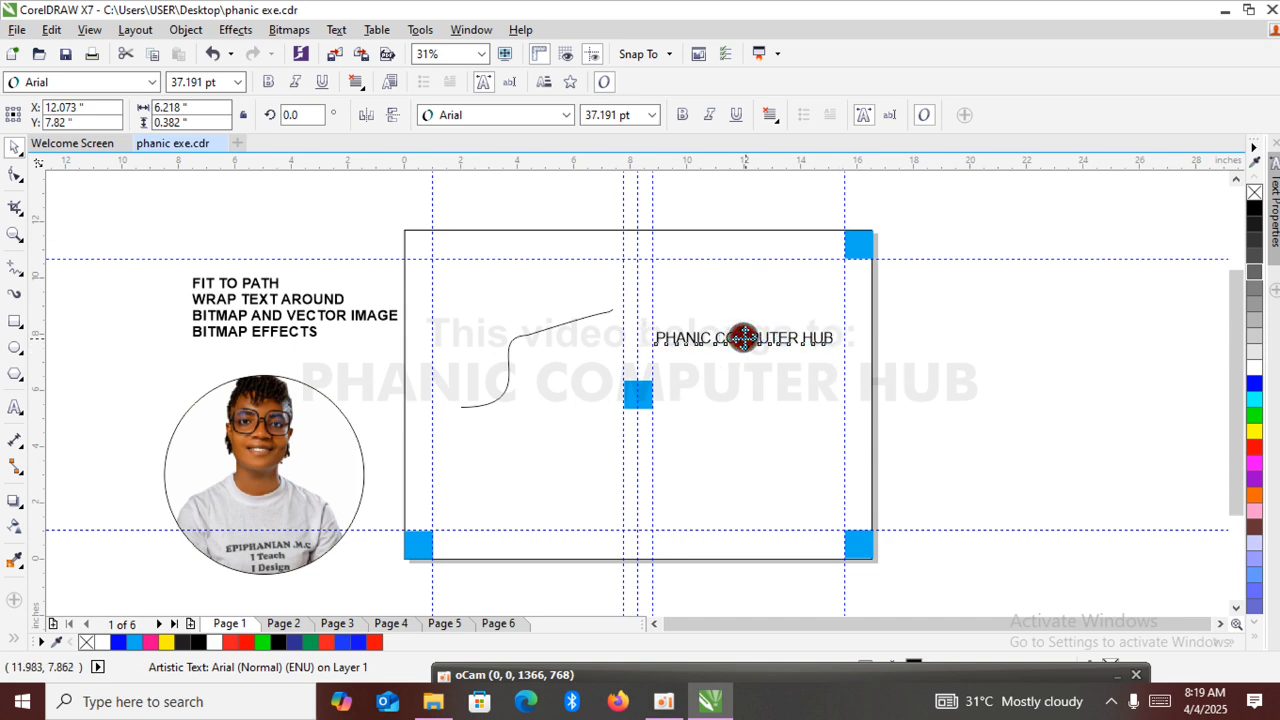
{"action": "left_click_drag", "start_coordinate": [743, 338], "coordinate": [533, 279]}
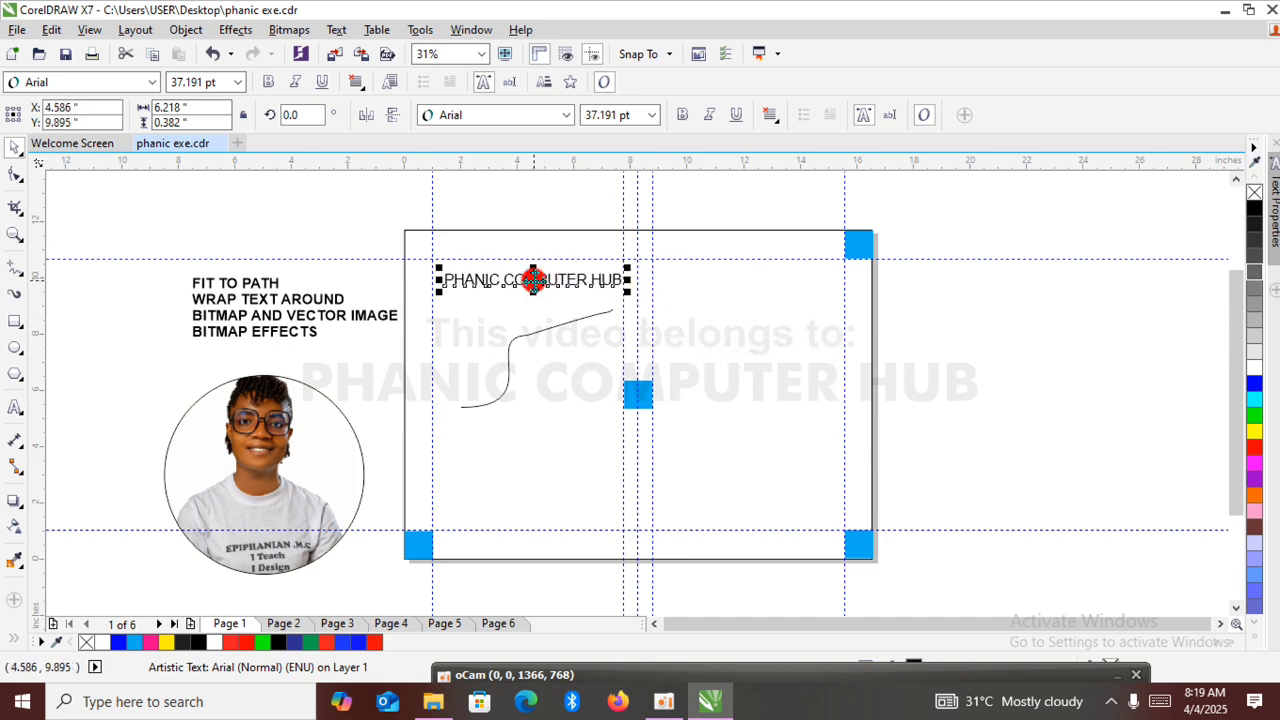
{"action": "left_click", "coordinate": [505, 395]}
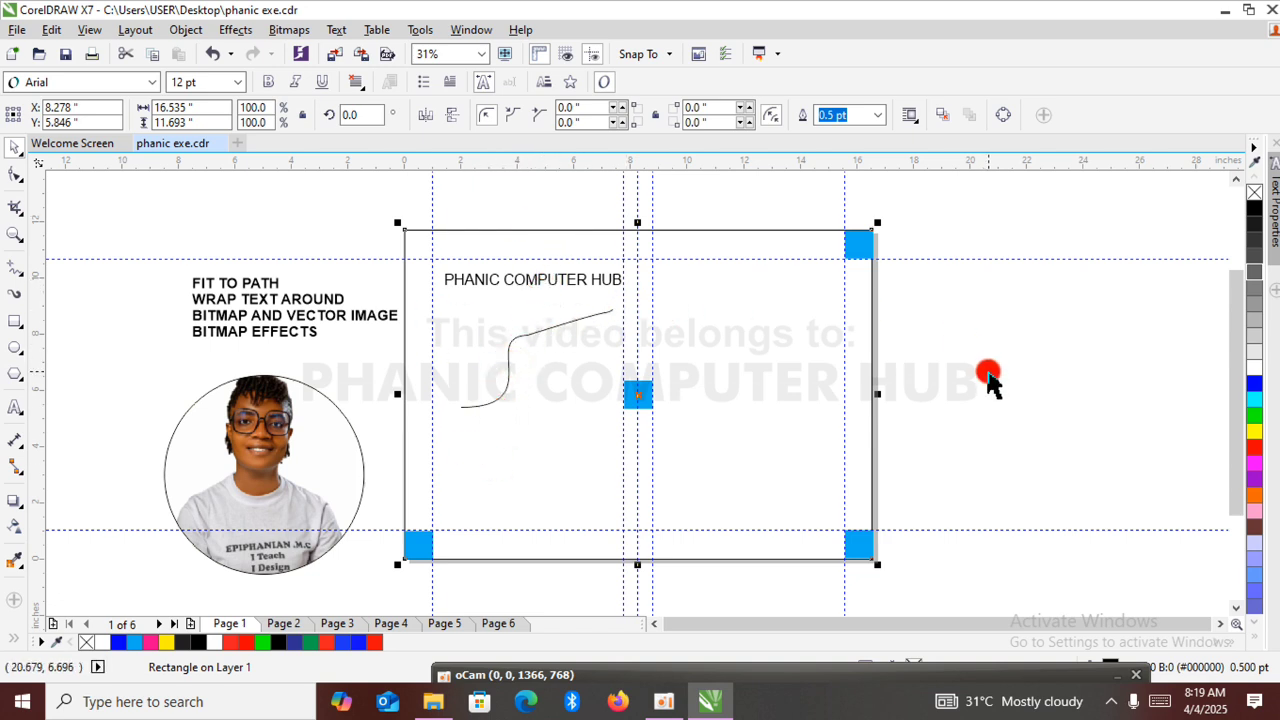
{"action": "left_click", "coordinate": [986, 375]}
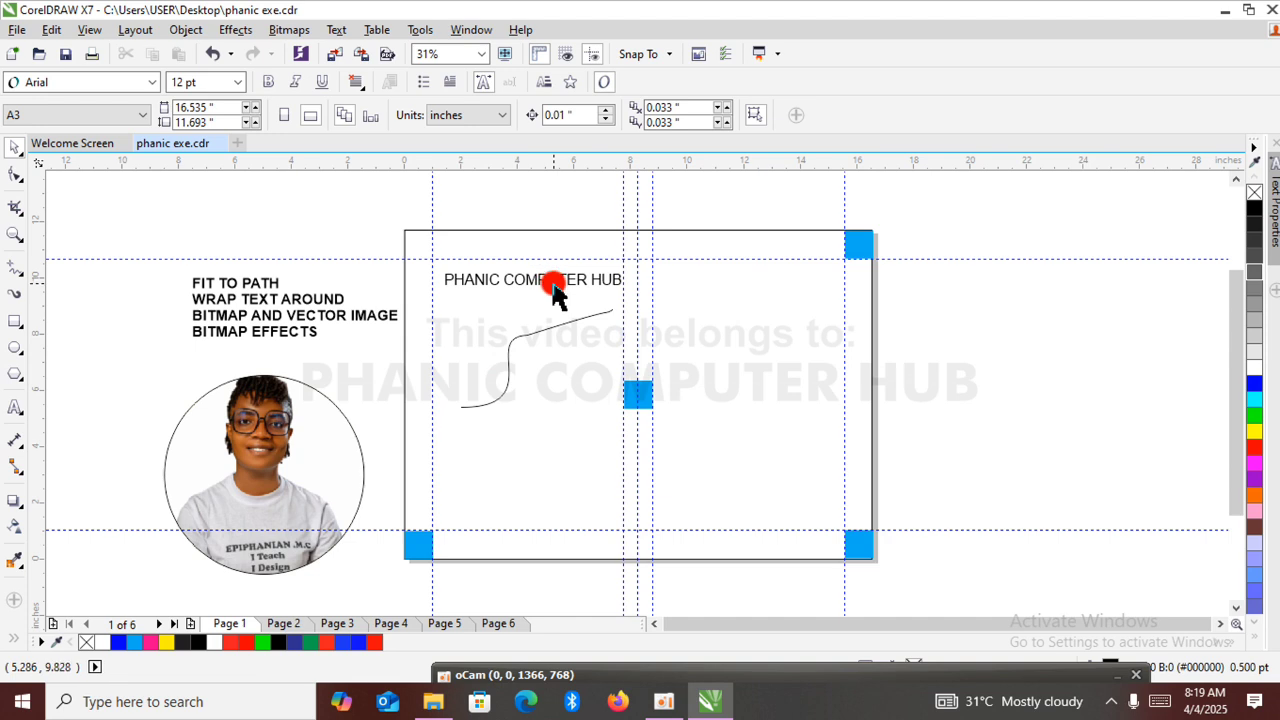
Convert the PHANIC COMPUTER HUB text to curves.
{"action": "left_click", "coordinate": [556, 292]}
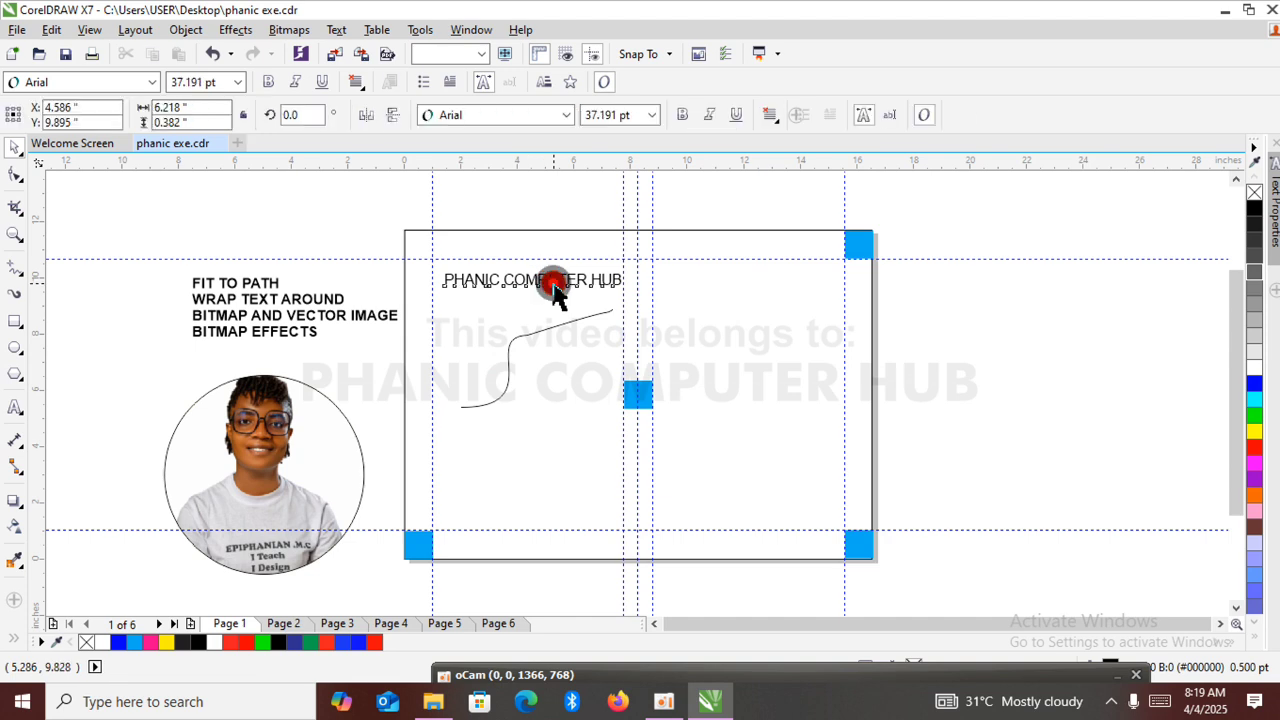
{"action": "left_click", "coordinate": [188, 30]}
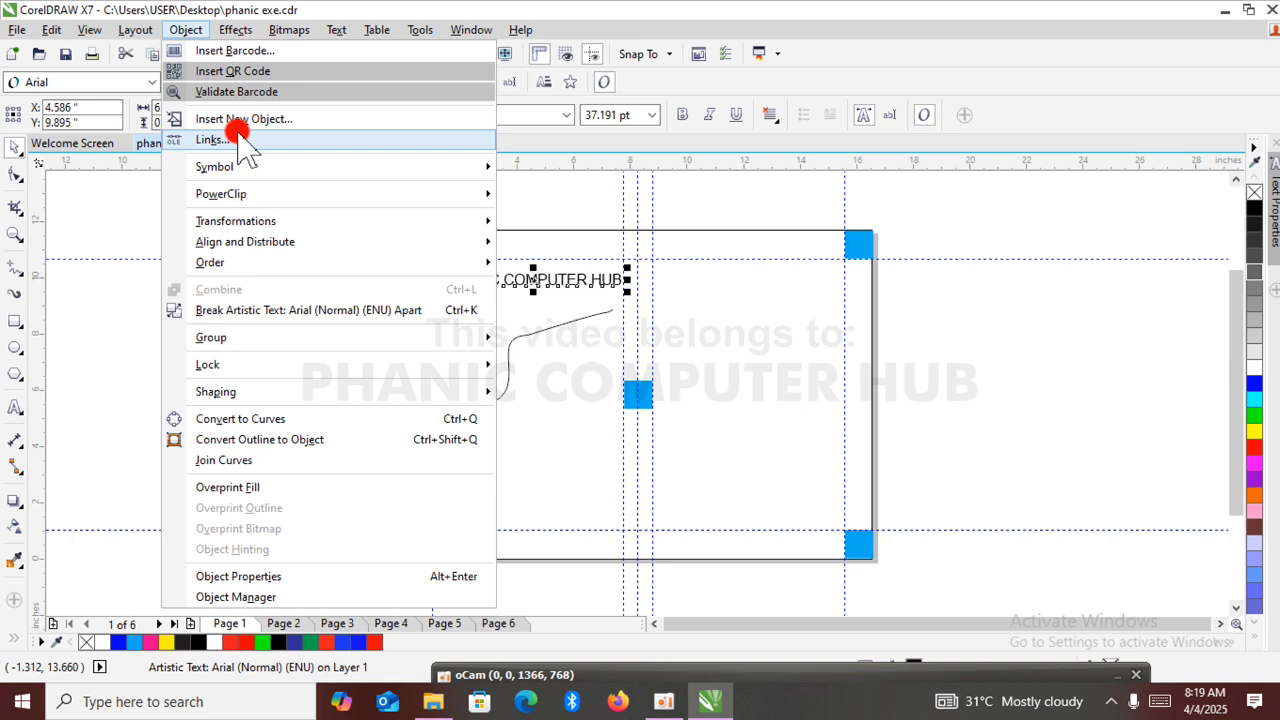
{"action": "left_click", "coordinate": [223, 9]}
{"action": "left_click", "coordinate": [297, 31]}
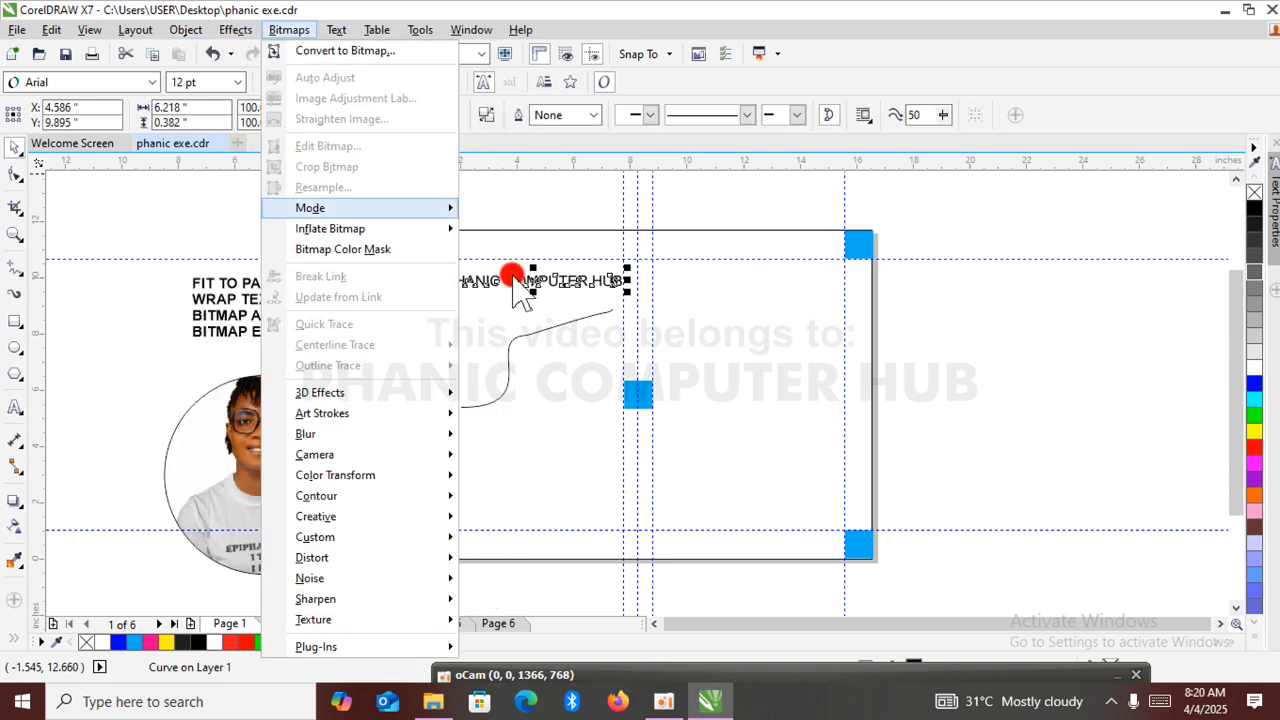
{"action": "left_click", "coordinate": [757, 338]}
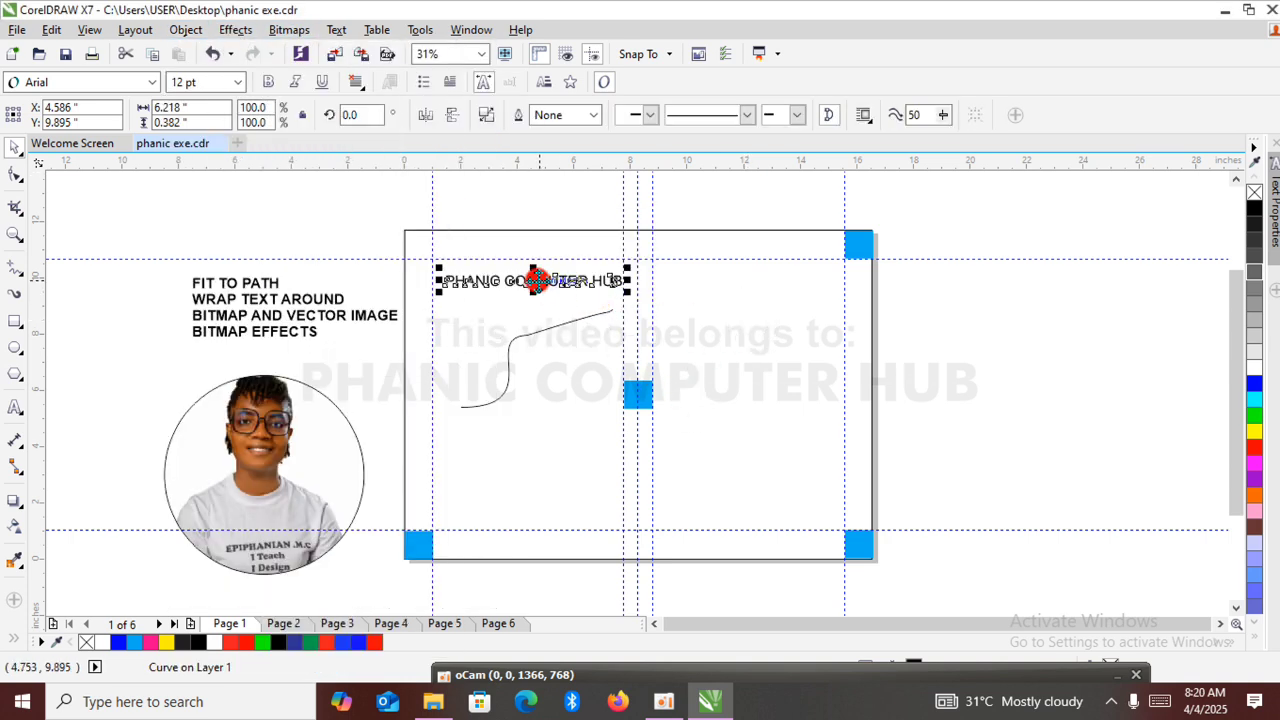
{"action": "left_click", "coordinate": [711, 194]}
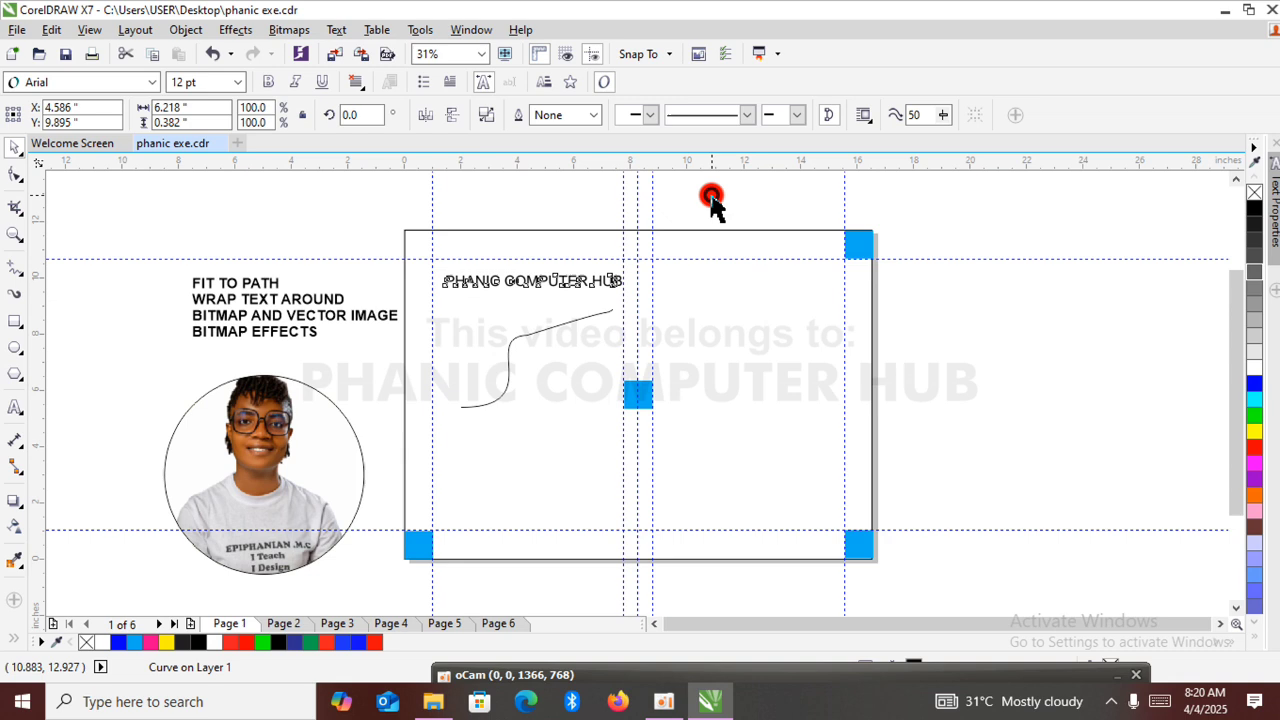
Try to fit the curve-converted PHANIC COMPUTER HUB lettering to the freehand curve and dismiss the drop options.
{"action": "left_click", "coordinate": [537, 288]}
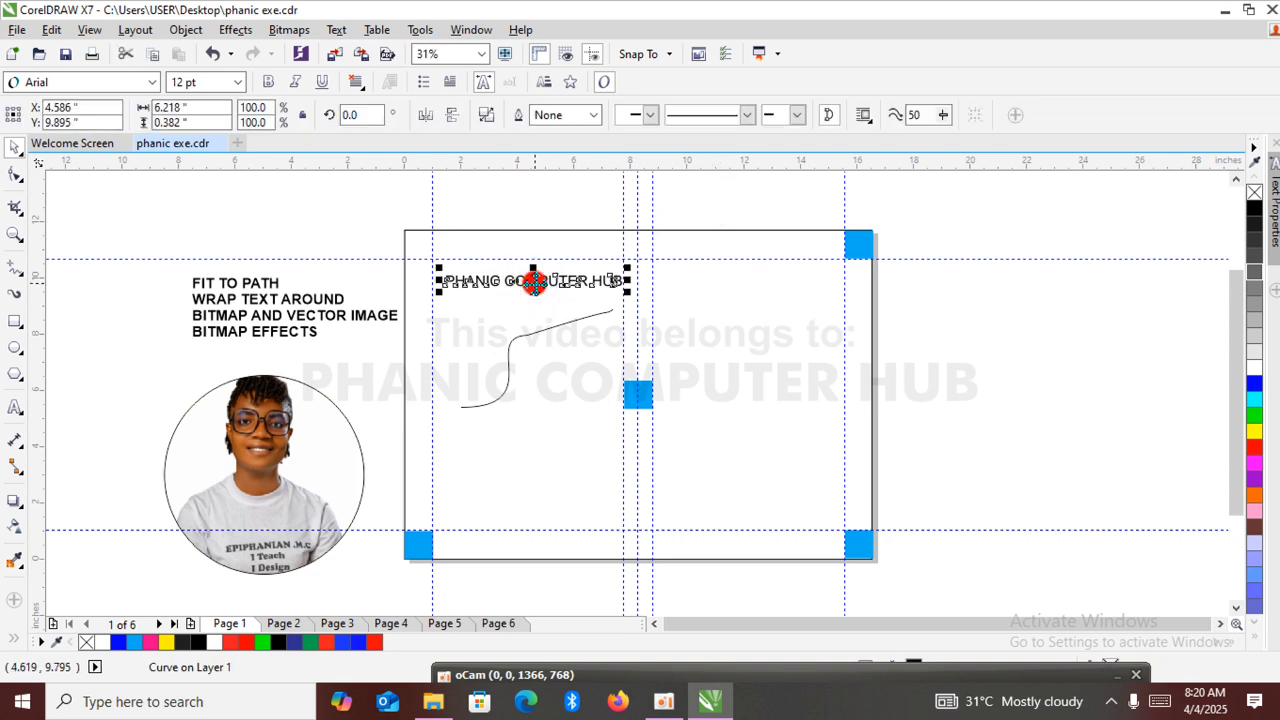
{"action": "left_click_drag", "start_coordinate": [535, 287], "coordinate": [527, 332]}
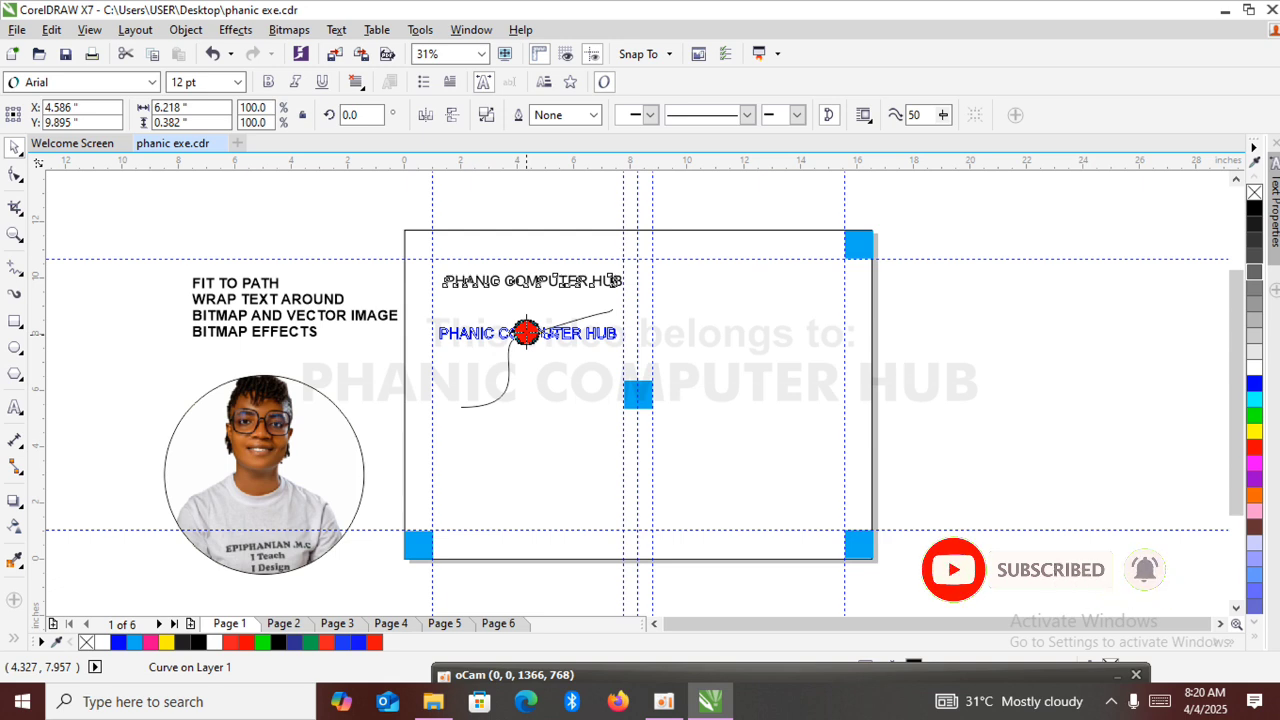
{"action": "left_click_drag", "start_coordinate": [527, 332], "coordinate": [519, 288]}
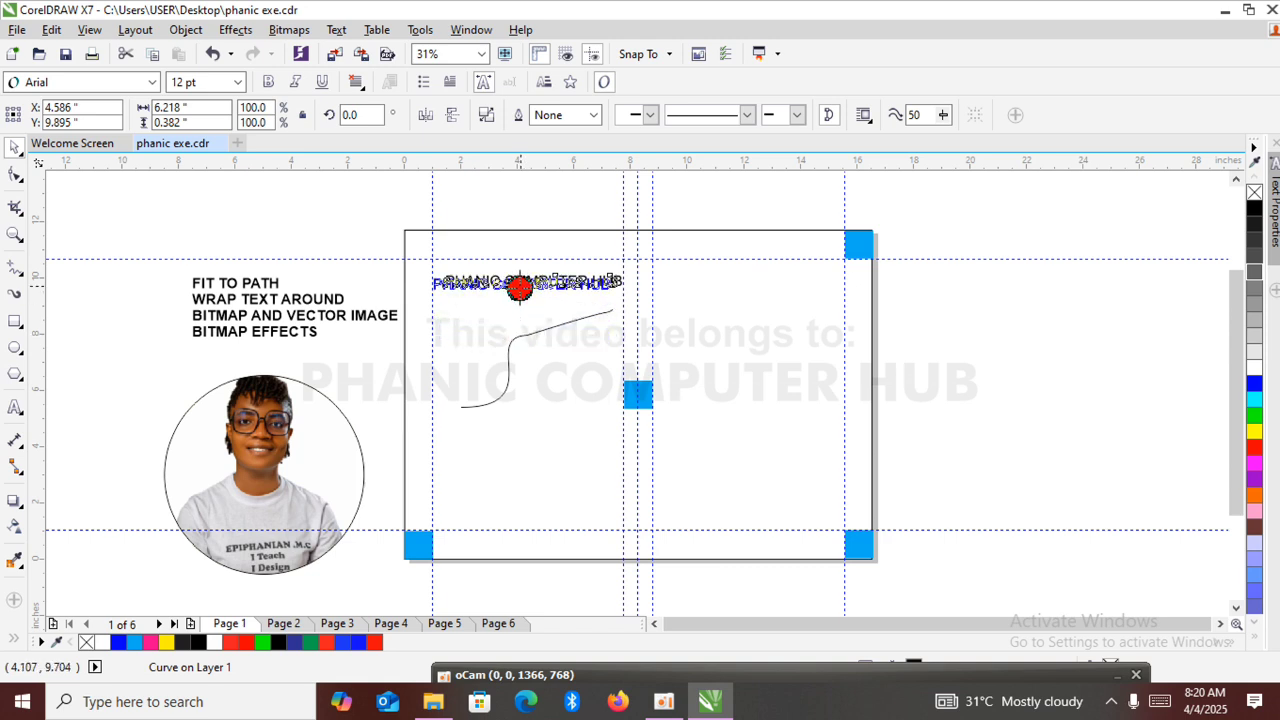
{"action": "left_click_drag", "start_coordinate": [519, 296], "coordinate": [516, 341]}
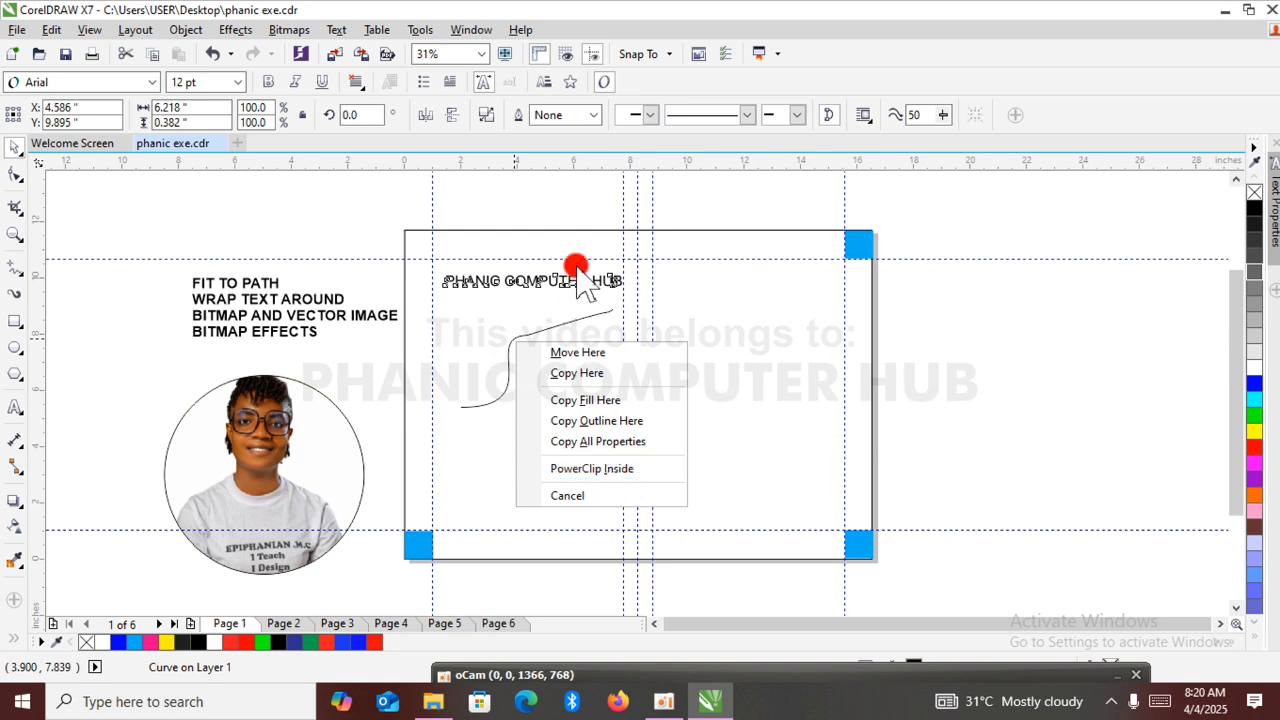
{"action": "left_click", "coordinate": [895, 393]}
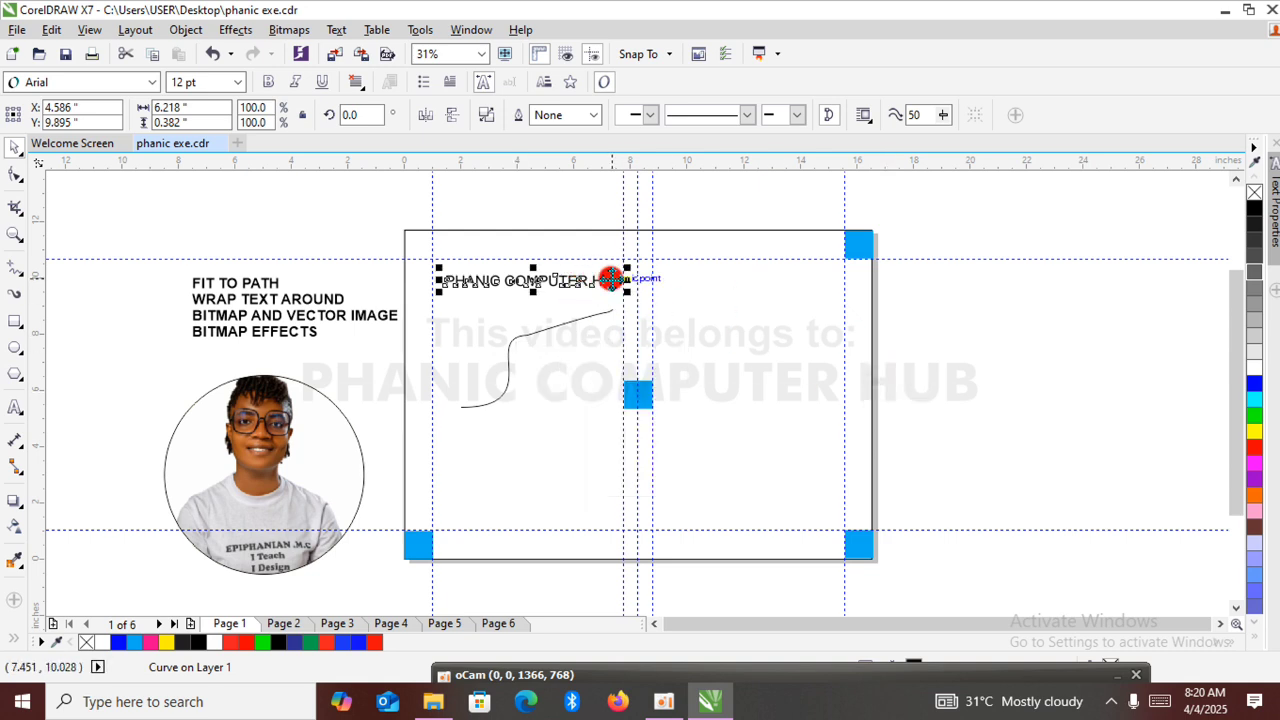
Display the nodes of the converted lettering and undo its conversion to curves.
{"action": "double_click", "coordinate": [610, 285]}
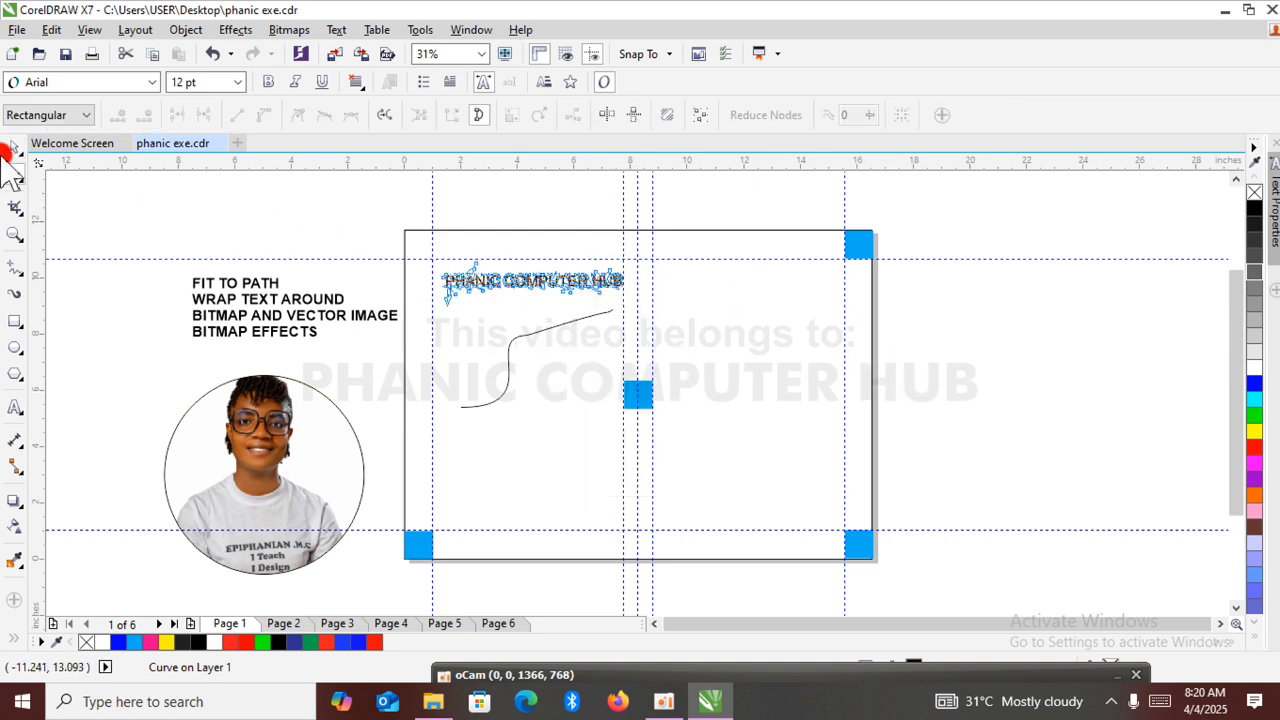
{"action": "left_click", "coordinate": [15, 147]}
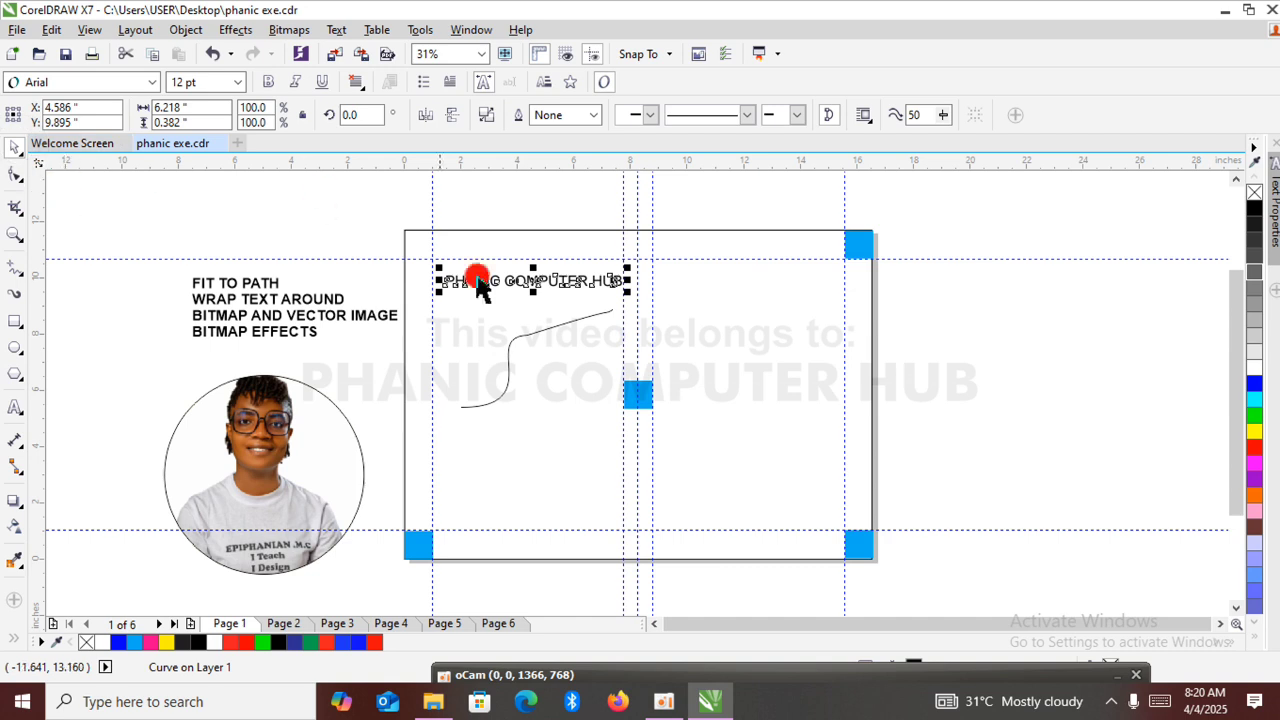
{"action": "left_click", "coordinate": [603, 296]}
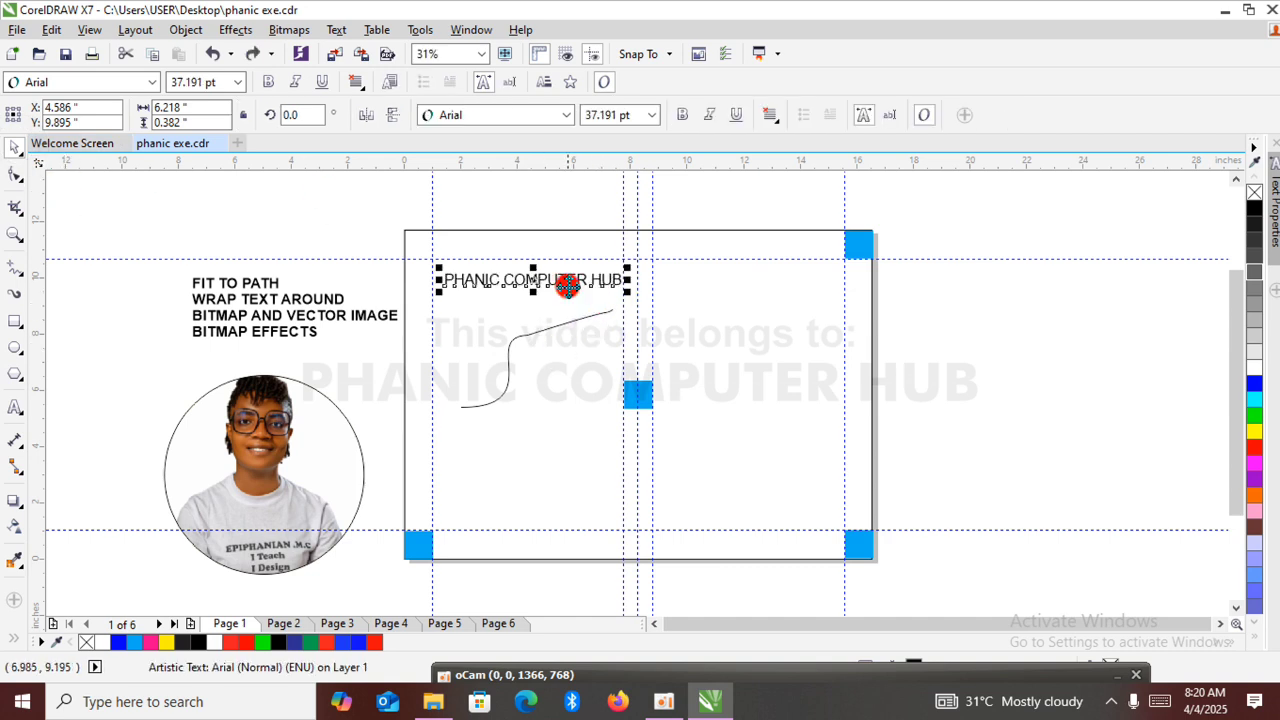
{"action": "left_click", "coordinate": [1080, 508]}
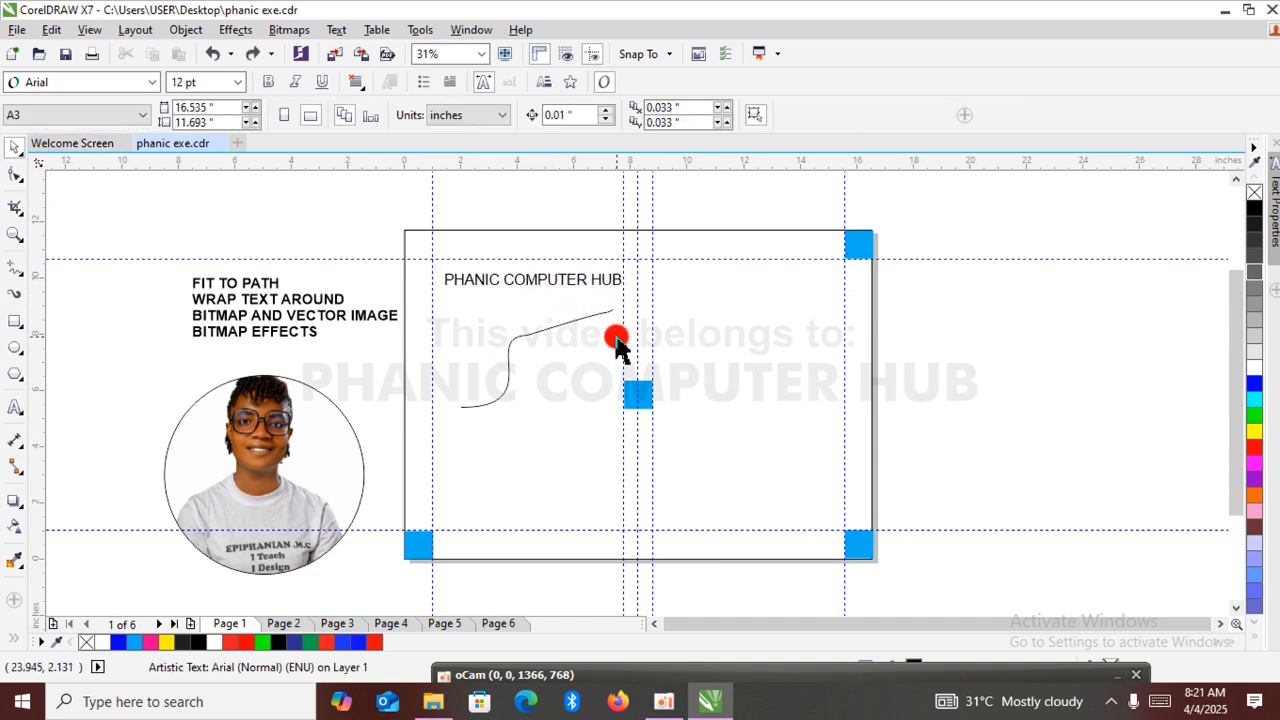
Fit the editable PHANIC COMPUTER HUB text to the S-shaped freehand curve and deselect it.
{"action": "double_click", "coordinate": [572, 285]}
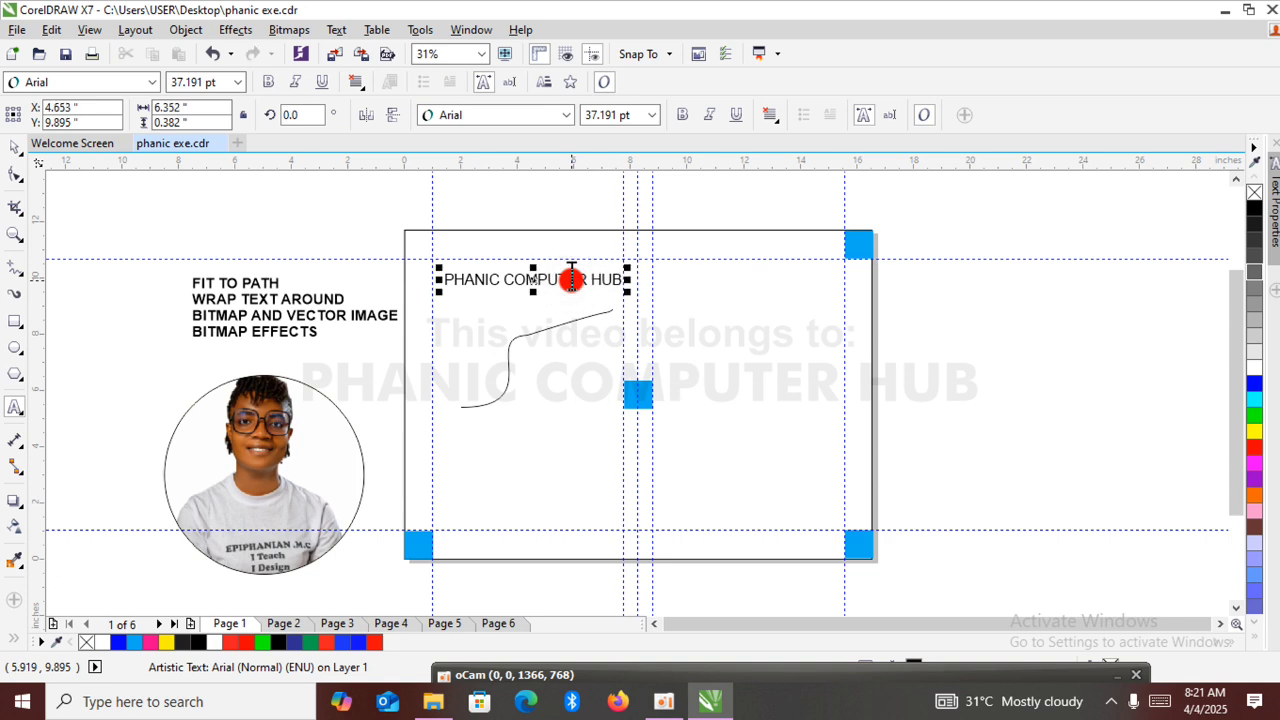
{"action": "left_click", "coordinate": [15, 146]}
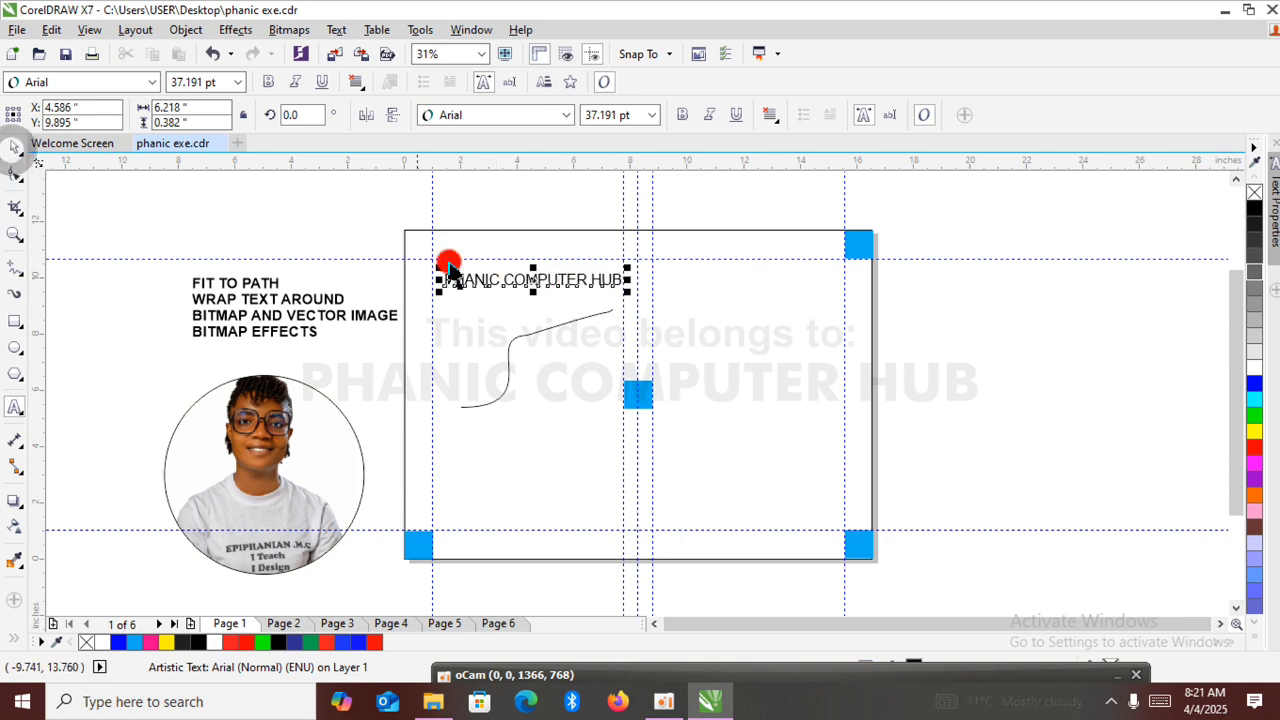
{"action": "left_click_drag", "start_coordinate": [533, 280], "coordinate": [489, 712]}
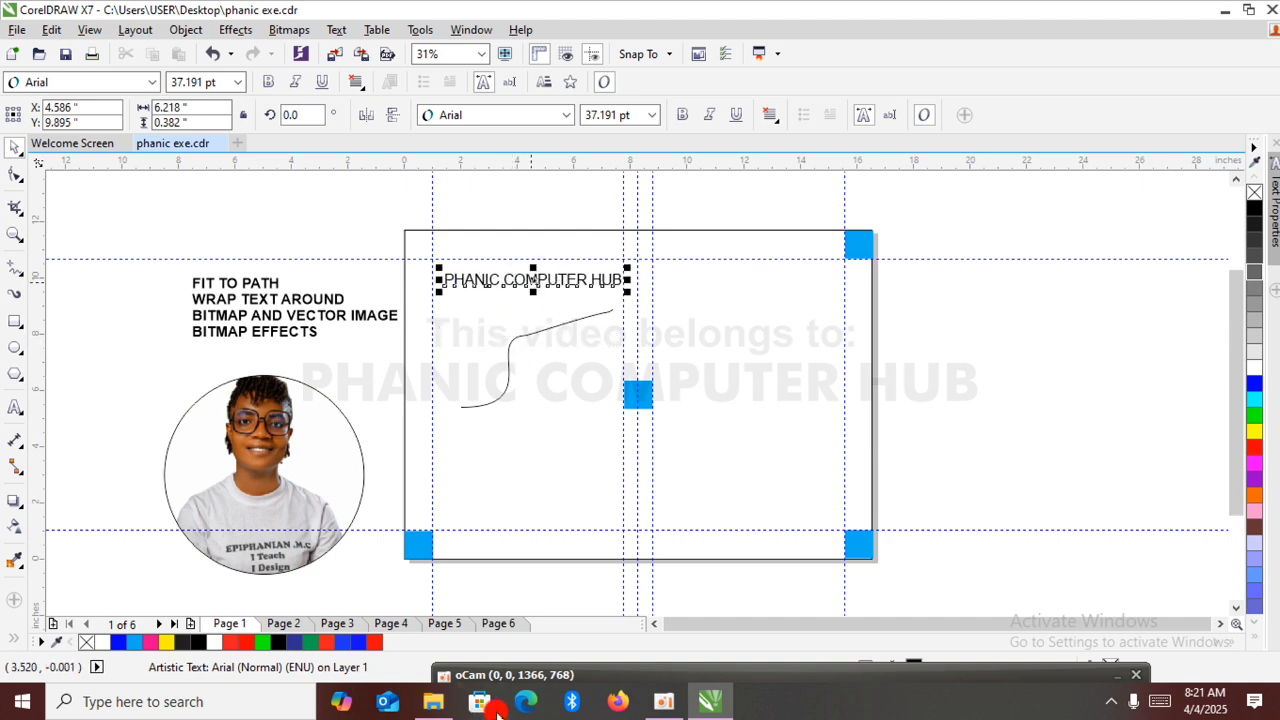
{"action": "left_click_drag", "start_coordinate": [531, 280], "coordinate": [512, 347]}
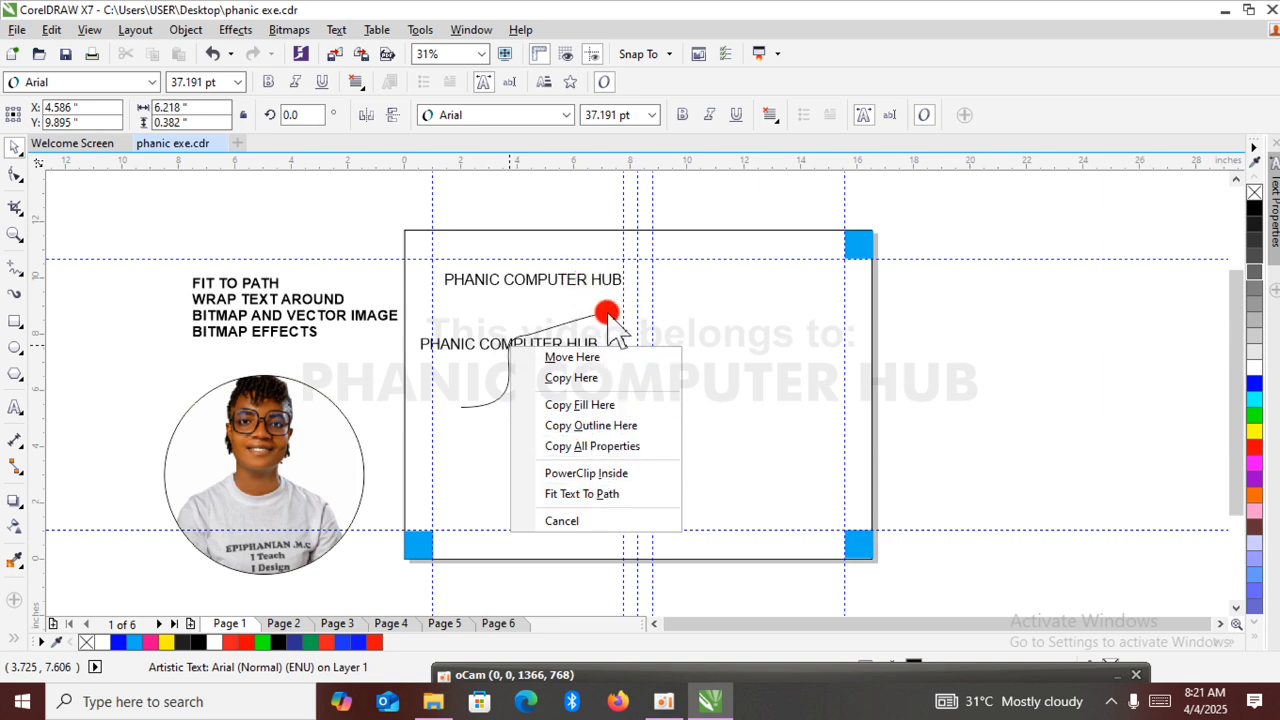
{"action": "left_click", "coordinate": [604, 494]}
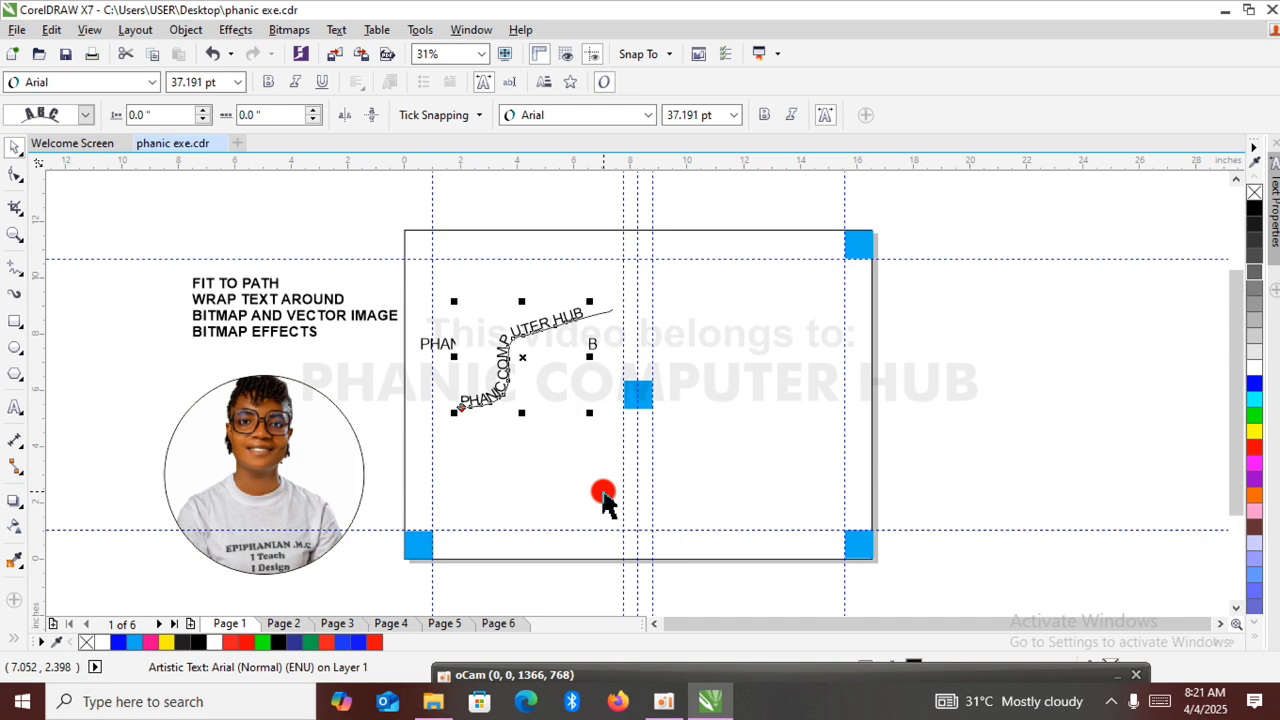
{"action": "left_click", "coordinate": [1015, 385]}
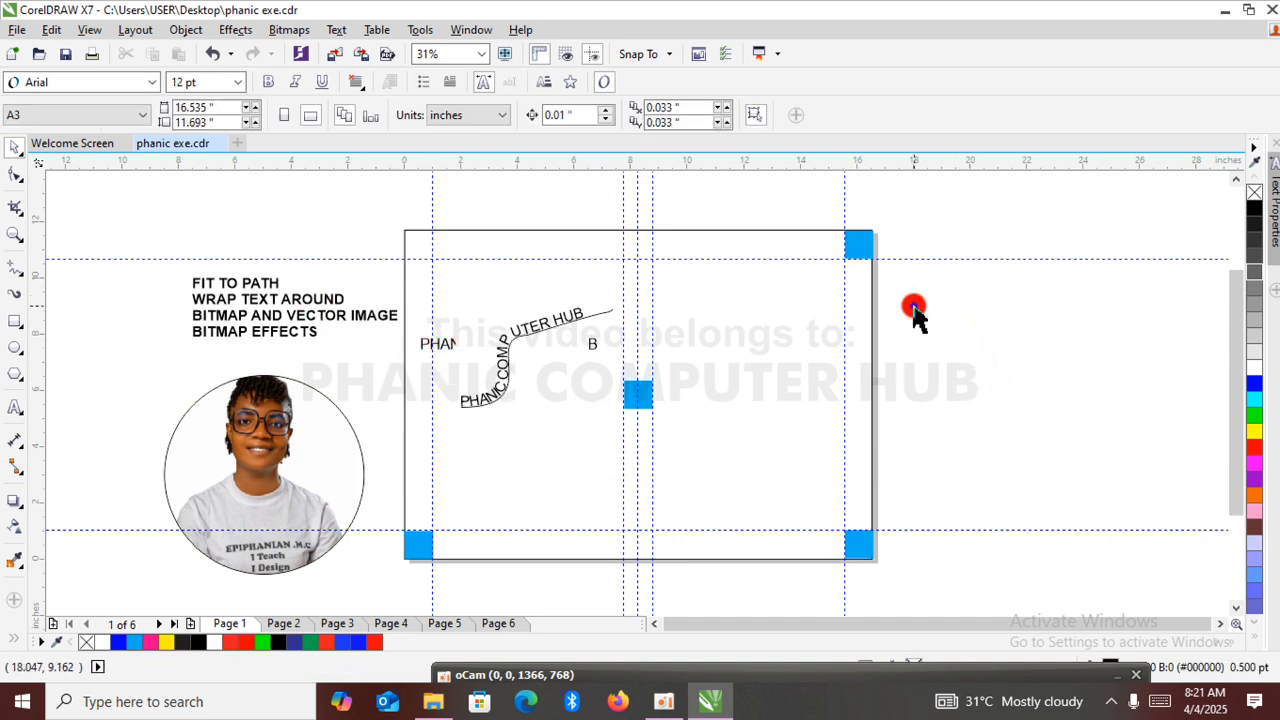
Preview the fitted PHANIC COMPUTER HUB text full-screen and examine the text orientation presets available for it.
{"action": "right_click", "coordinate": [913, 310]}
{"action": "left_click", "coordinate": [945, 320]}
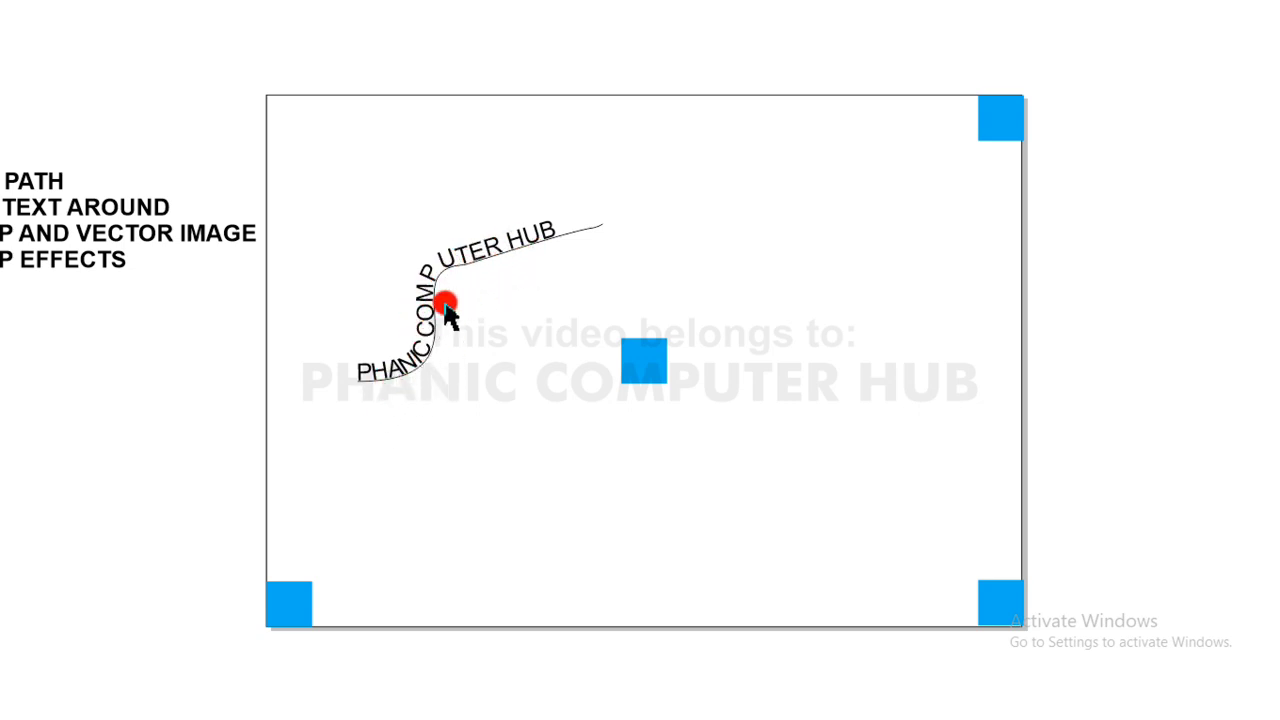
{"action": "left_click", "coordinate": [491, 275]}
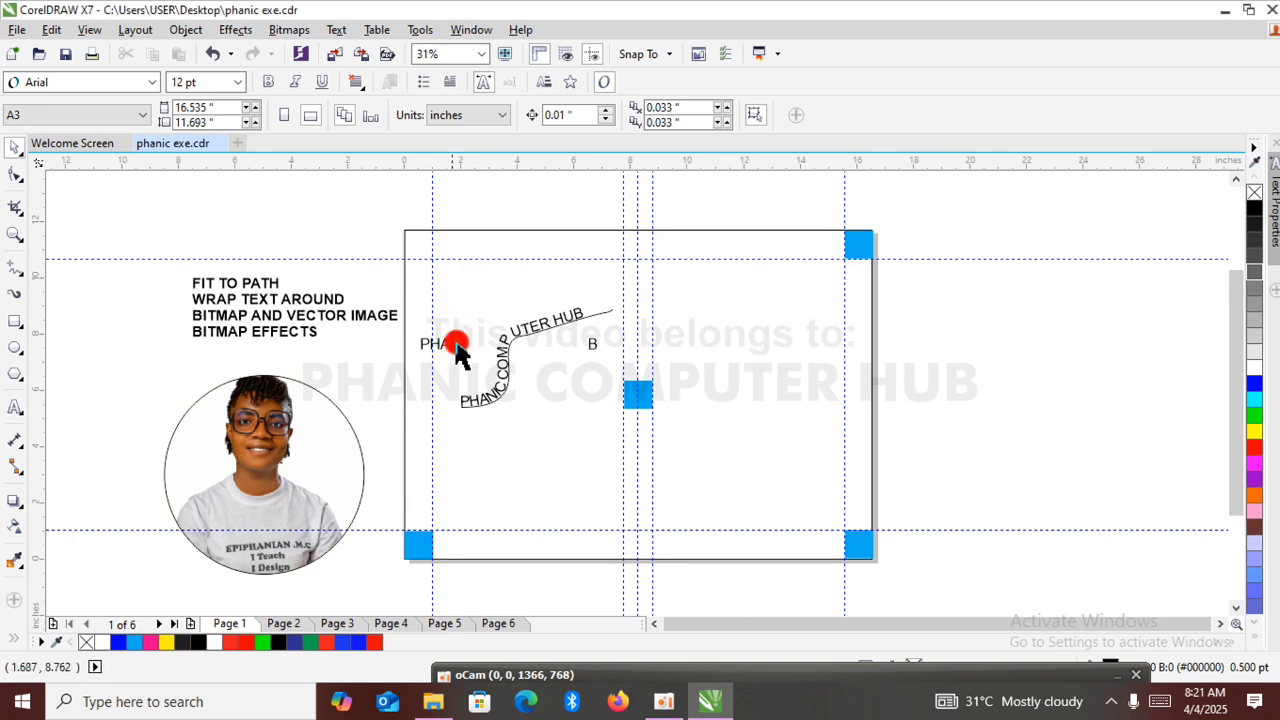
{"action": "left_click", "coordinate": [495, 394]}
{"action": "left_click", "coordinate": [495, 394]}
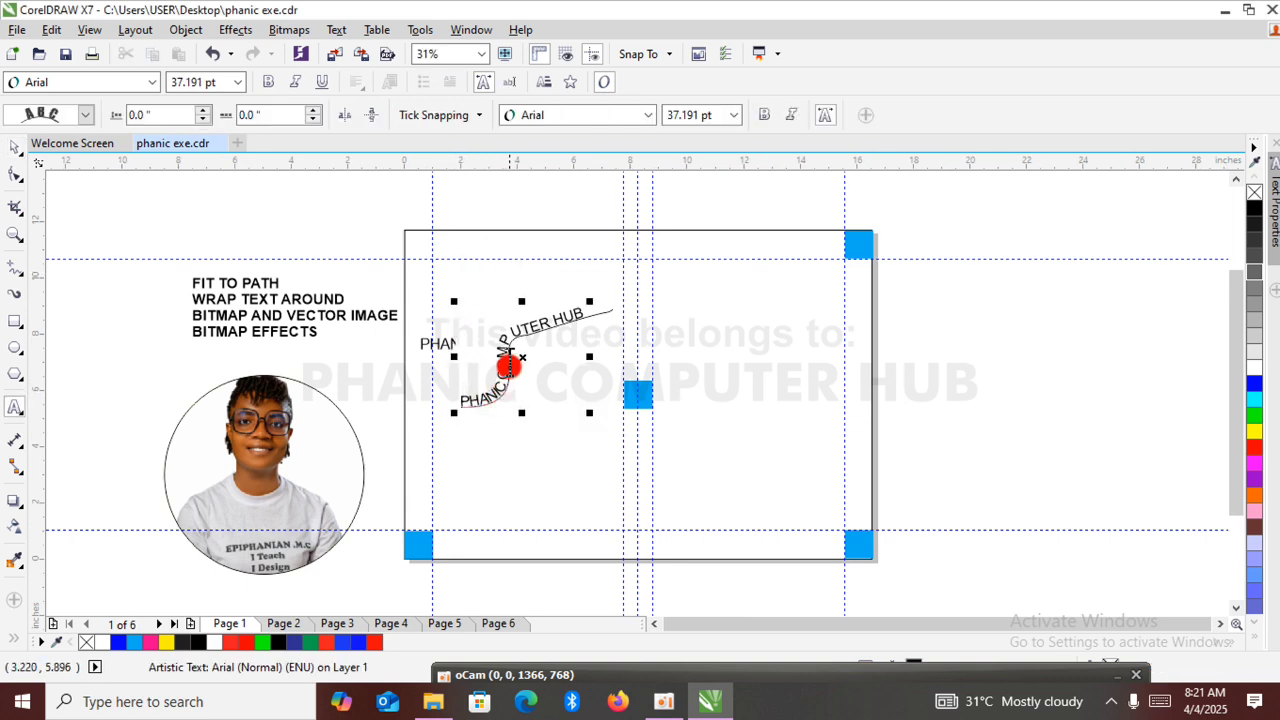
{"action": "left_click_drag", "start_coordinate": [522, 358], "coordinate": [529, 329]}
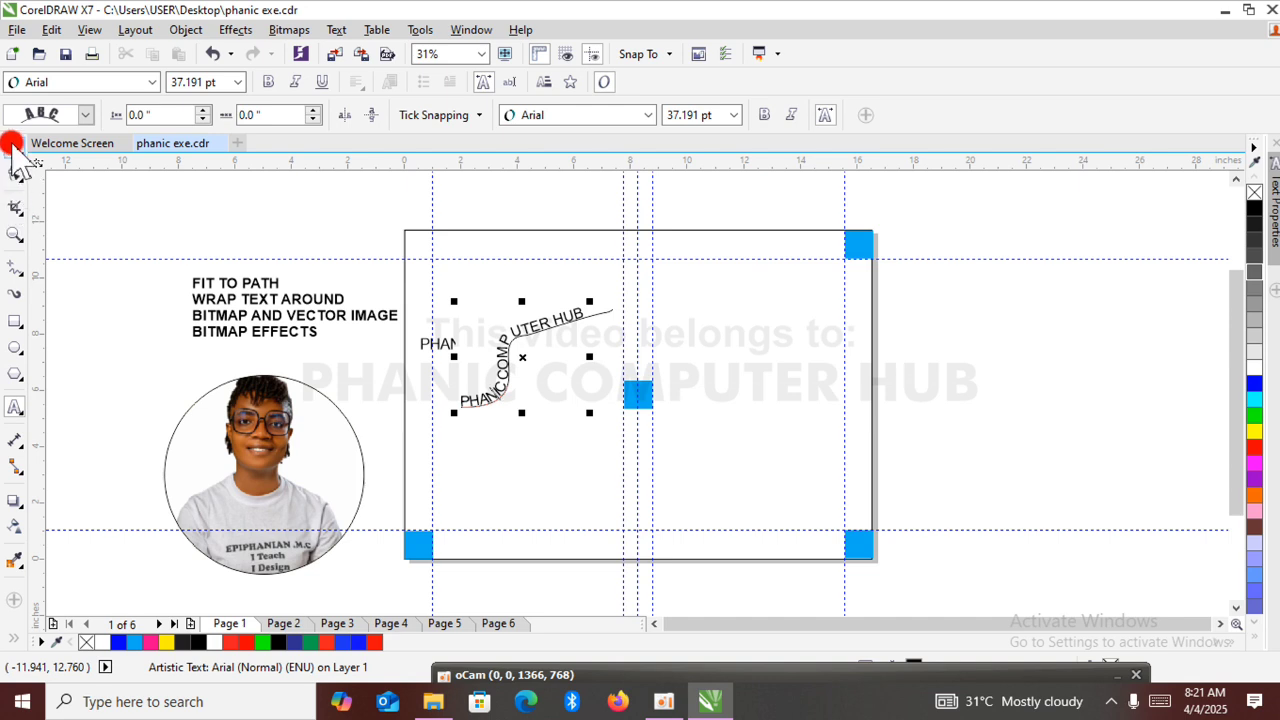
{"action": "left_click", "coordinate": [14, 148]}
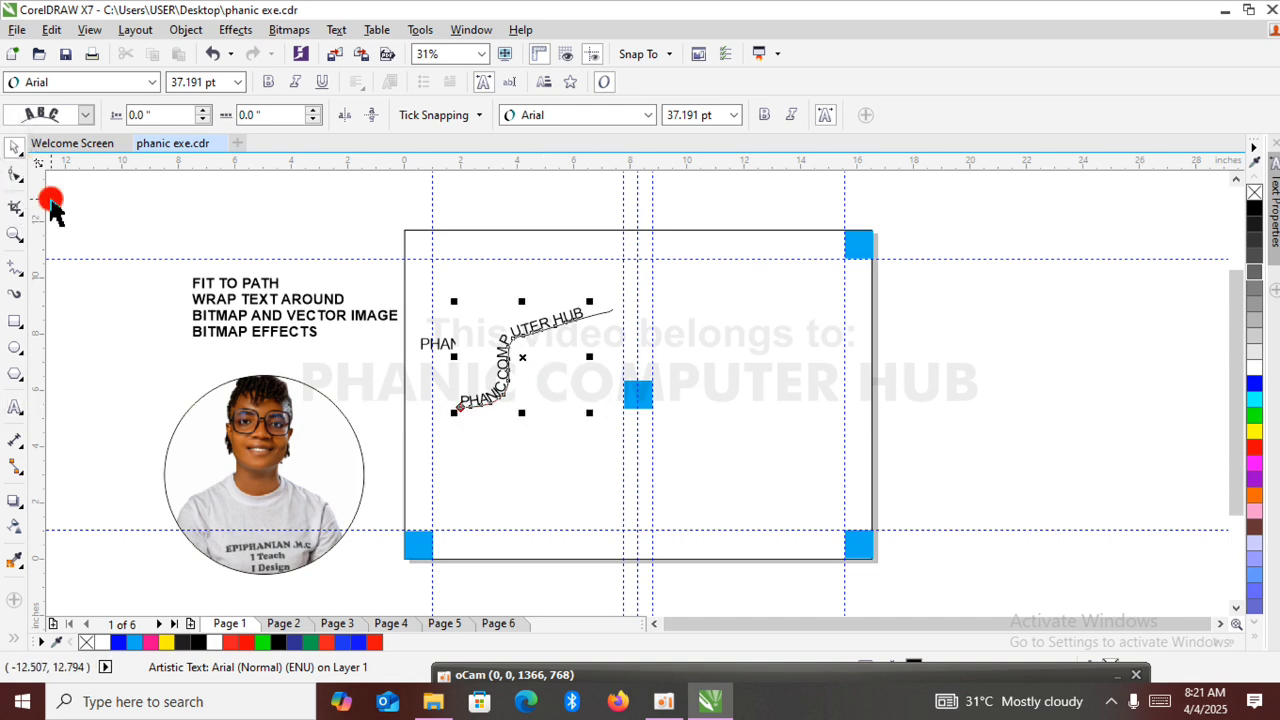
{"action": "left_click", "coordinate": [86, 116]}
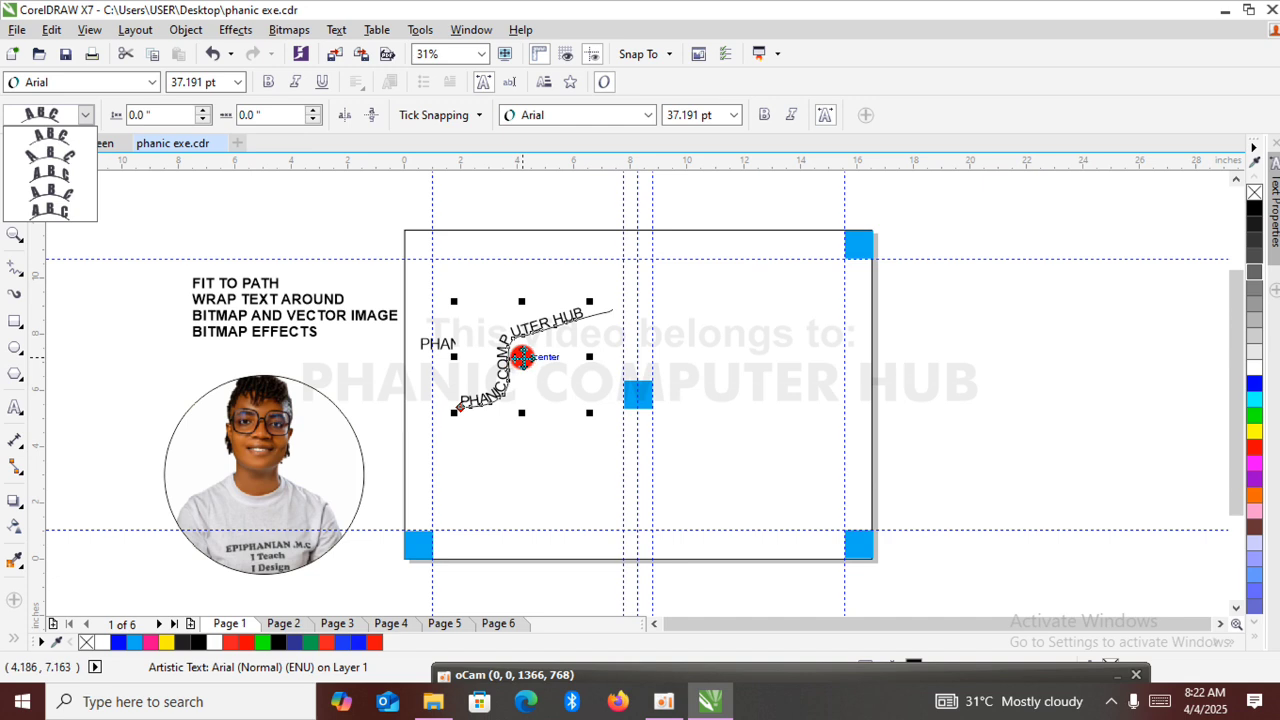
{"action": "left_click", "coordinate": [521, 357]}
{"action": "mouse_move", "coordinate": [521, 357]}
{"action": "left_mouse_down"}
{"action": "mouse_move", "coordinate": [520, 338]}
{"action": "mouse_move", "coordinate": [508, 354]}
{"action": "mouse_move", "coordinate": [525, 343]}
{"action": "mouse_move", "coordinate": [540, 365]}
{"action": "mouse_move", "coordinate": [574, 363]}
{"action": "mouse_move", "coordinate": [557, 372]}
{"action": "mouse_move", "coordinate": [540, 332]}
{"action": "mouse_move", "coordinate": [530, 374]}
{"action": "left_mouse_up"}
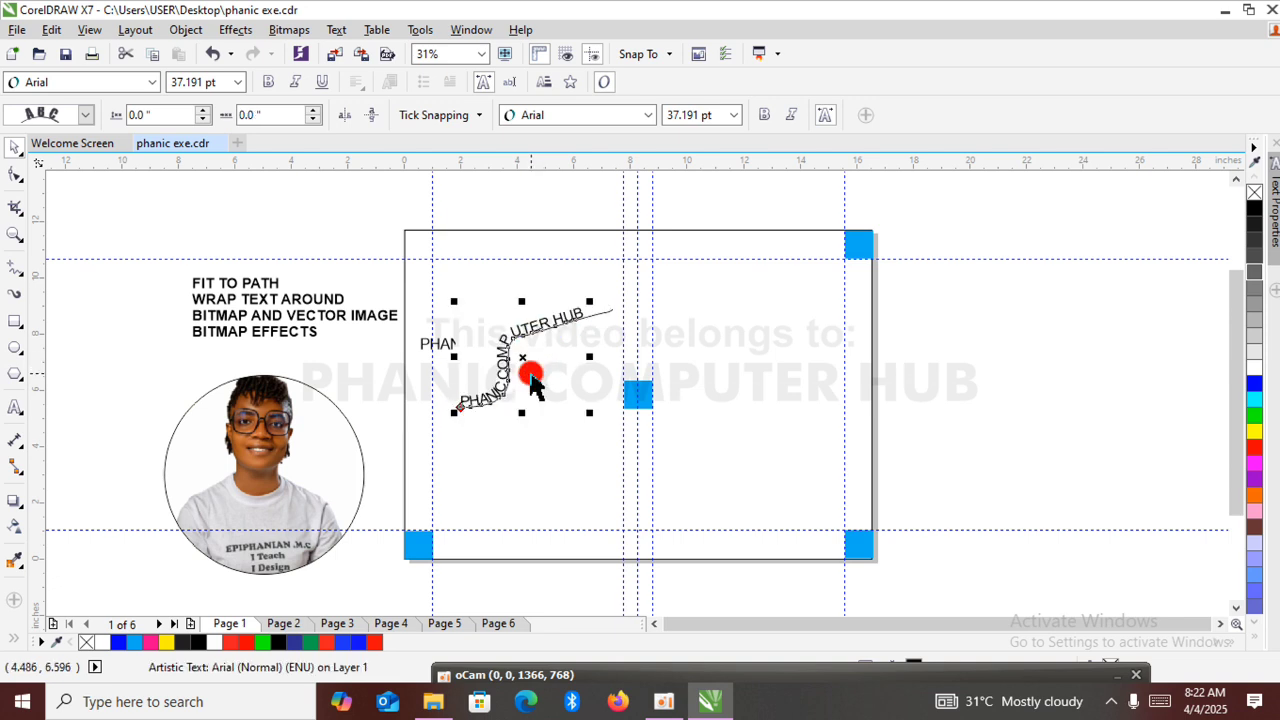
Enlarge the PHANIC COMPUTER HUB text along the curve to 42.383 pt and deselect it.
{"action": "left_click_drag", "start_coordinate": [590, 310], "coordinate": [609, 289]}
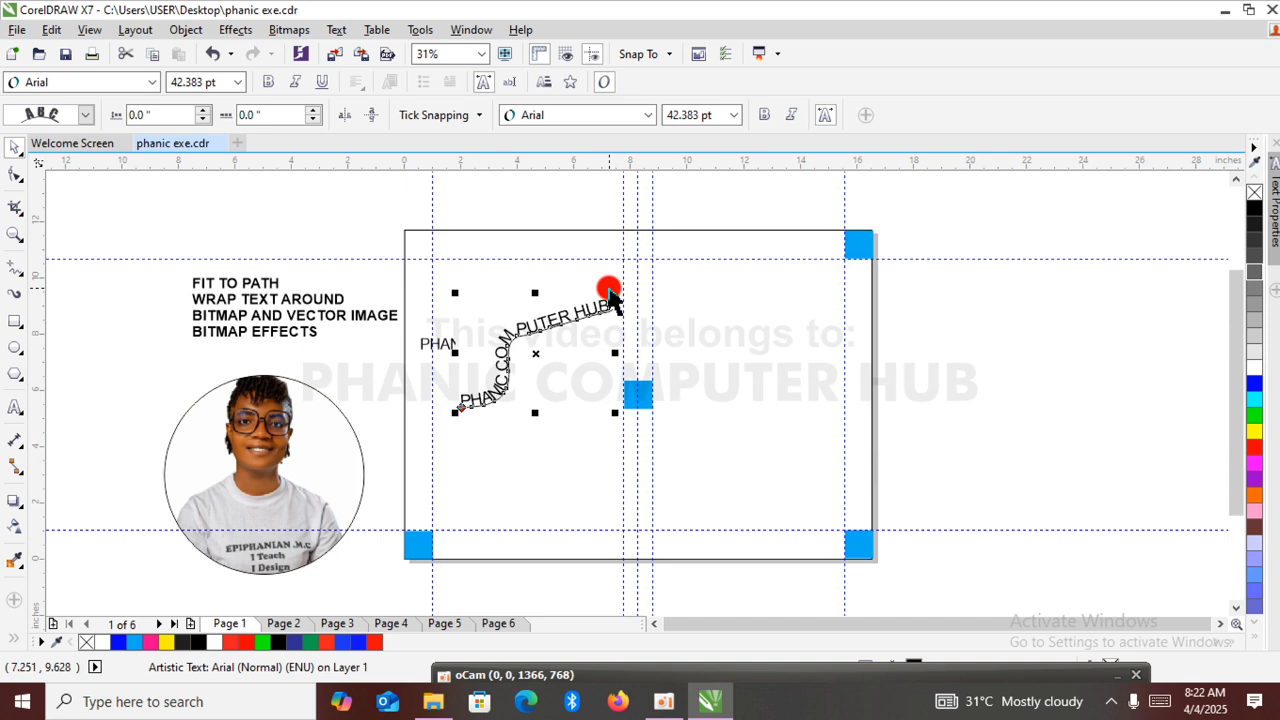
{"action": "left_click", "coordinate": [238, 30]}
{"action": "mouse_move", "coordinate": [185, 30]}
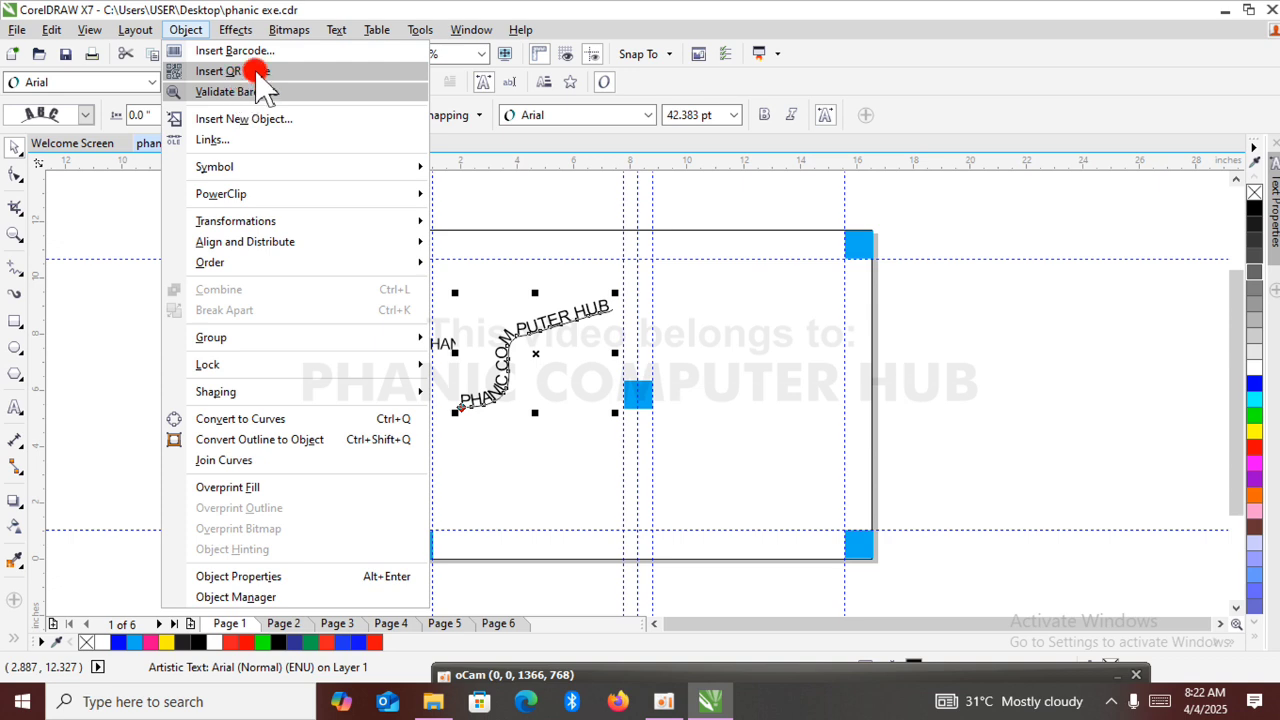
{"action": "mouse_move", "coordinate": [292, 30]}
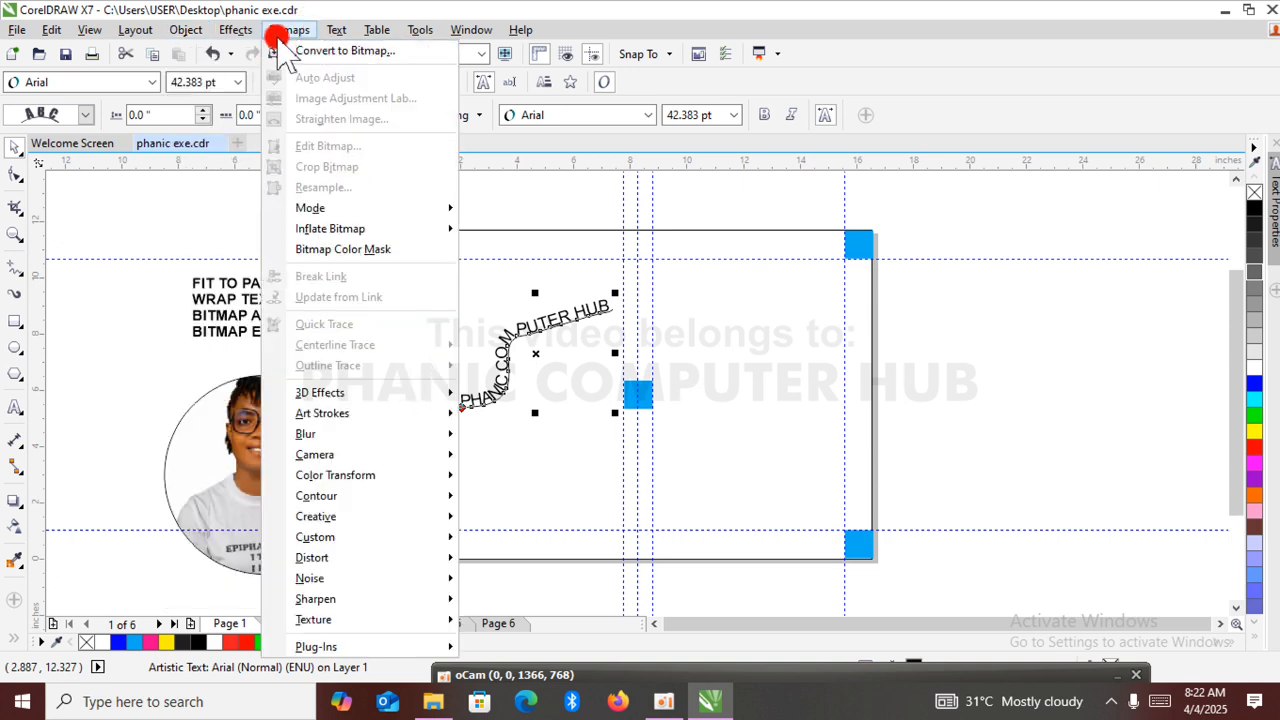
{"action": "left_click", "coordinate": [588, 288]}
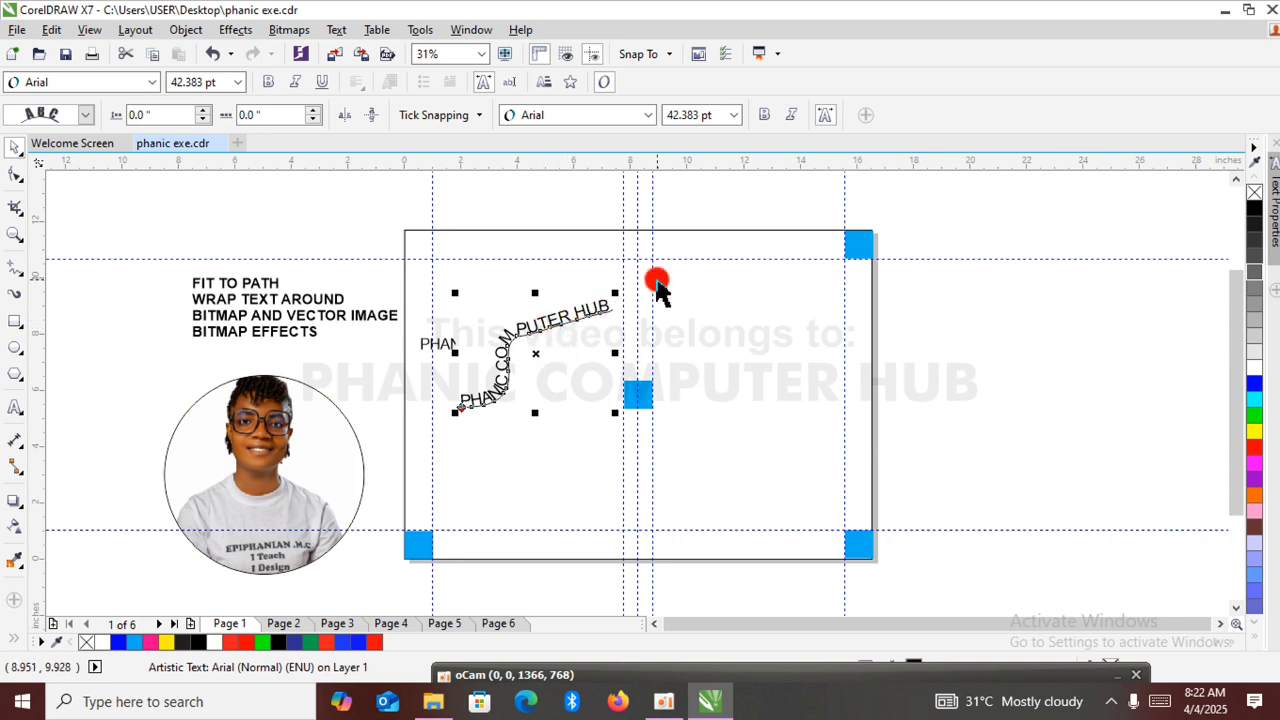
{"action": "left_click", "coordinate": [886, 356]}
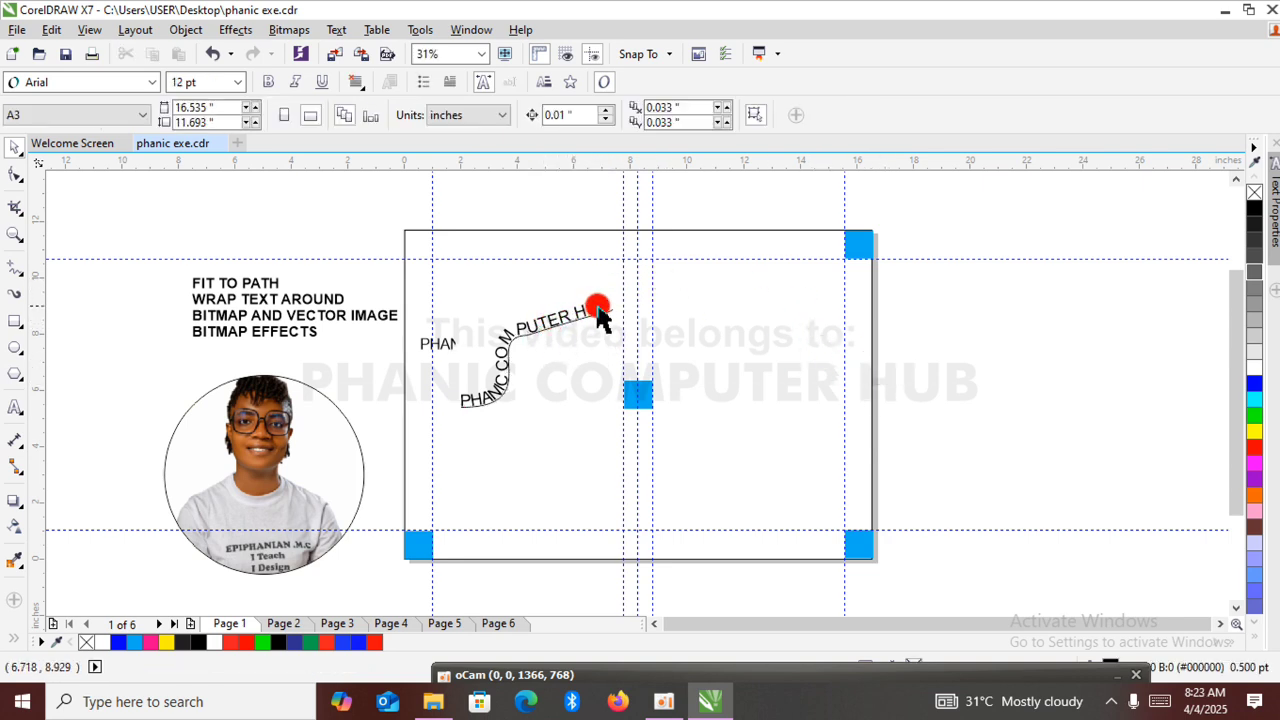
Move the fitted text together with its curve lower on the page and preview it full-screen.
{"action": "left_click", "coordinate": [605, 318]}
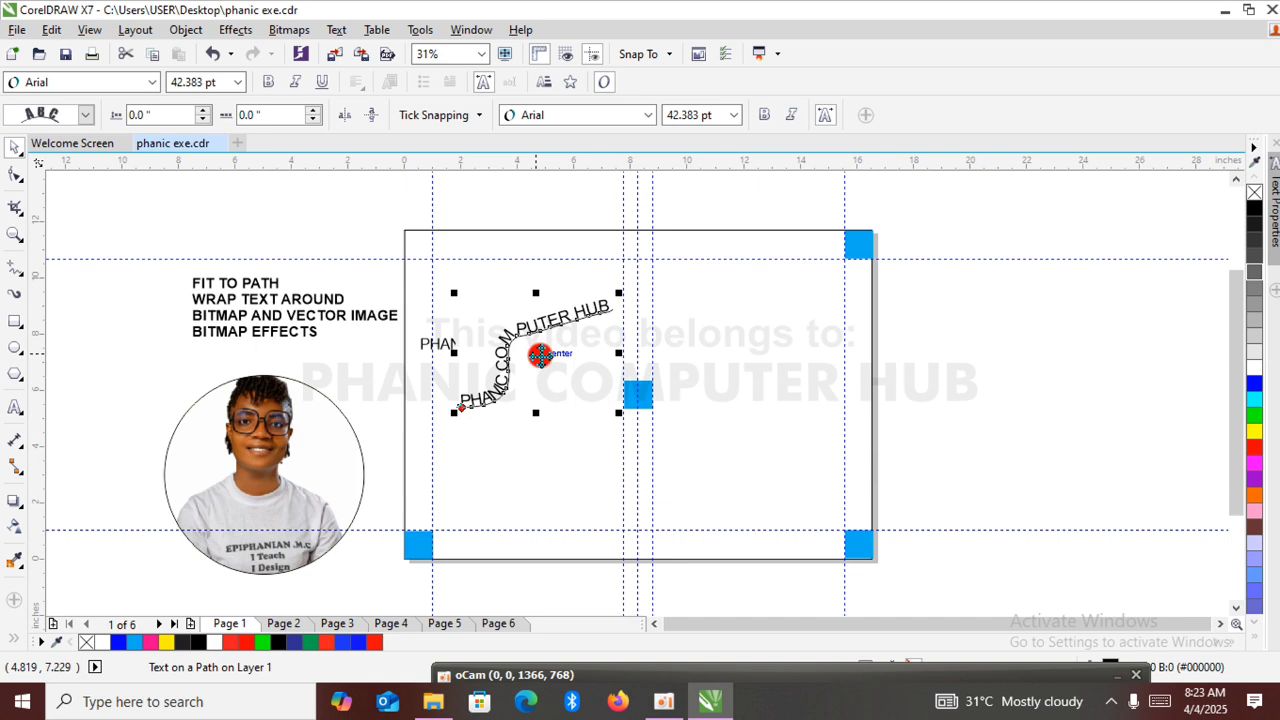
{"action": "left_click_drag", "start_coordinate": [540, 355], "coordinate": [534, 432]}
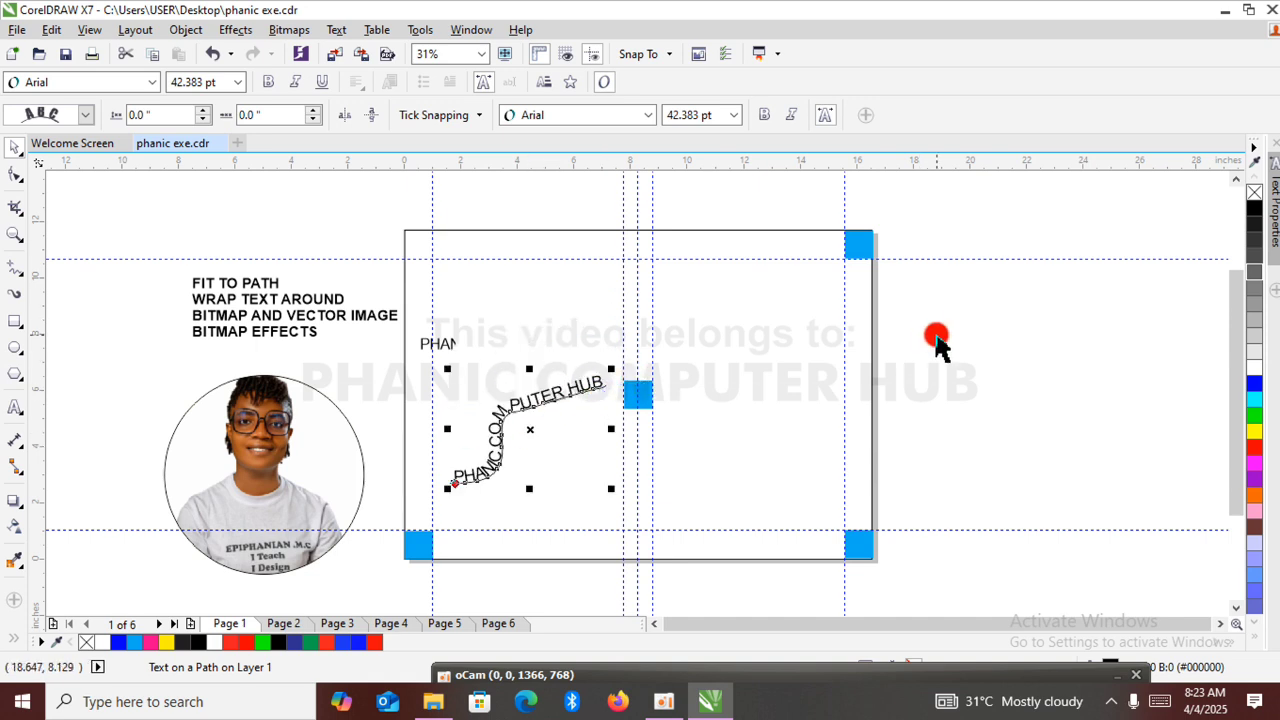
{"action": "left_click", "coordinate": [936, 340]}
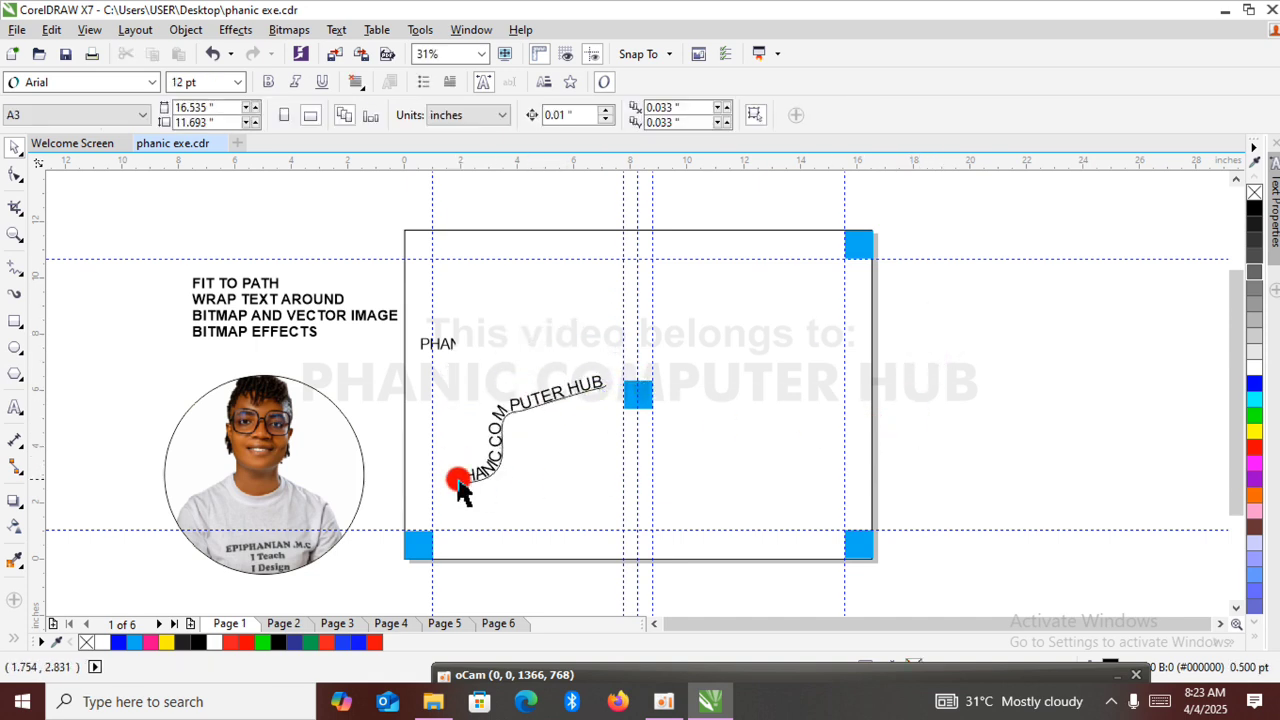
{"action": "right_click", "coordinate": [910, 315]}
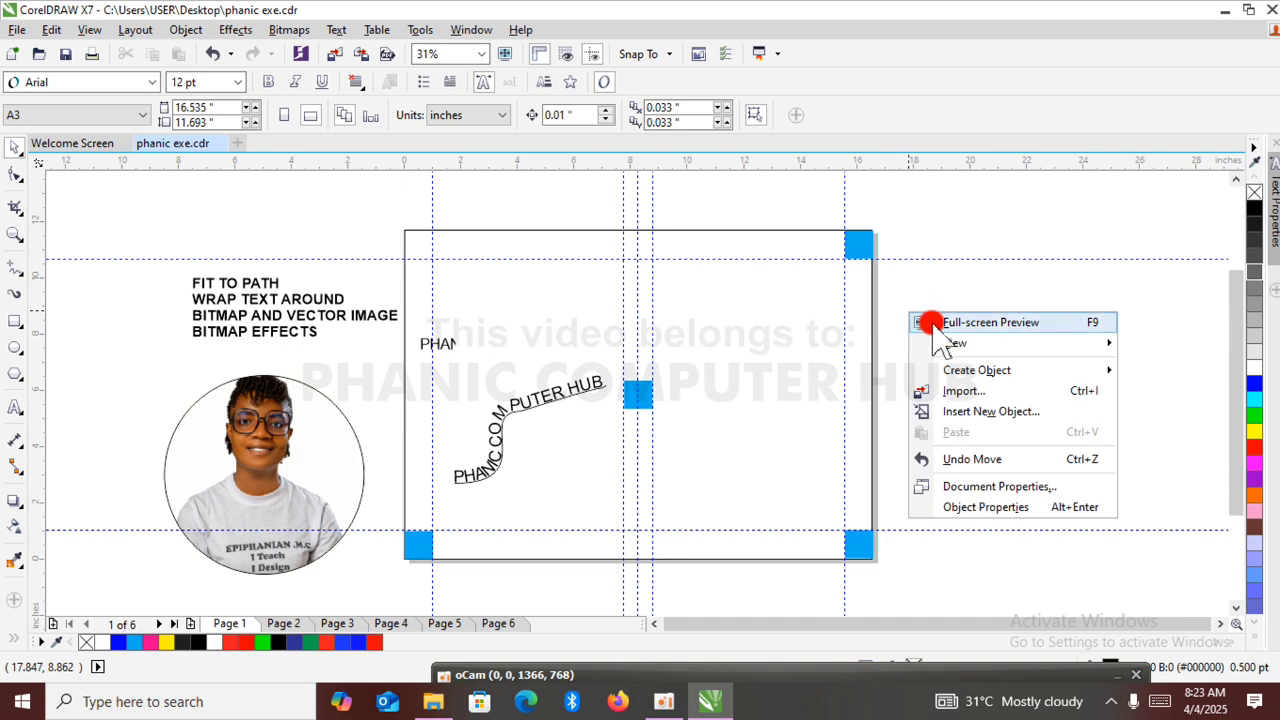
{"action": "left_click", "coordinate": [975, 322]}
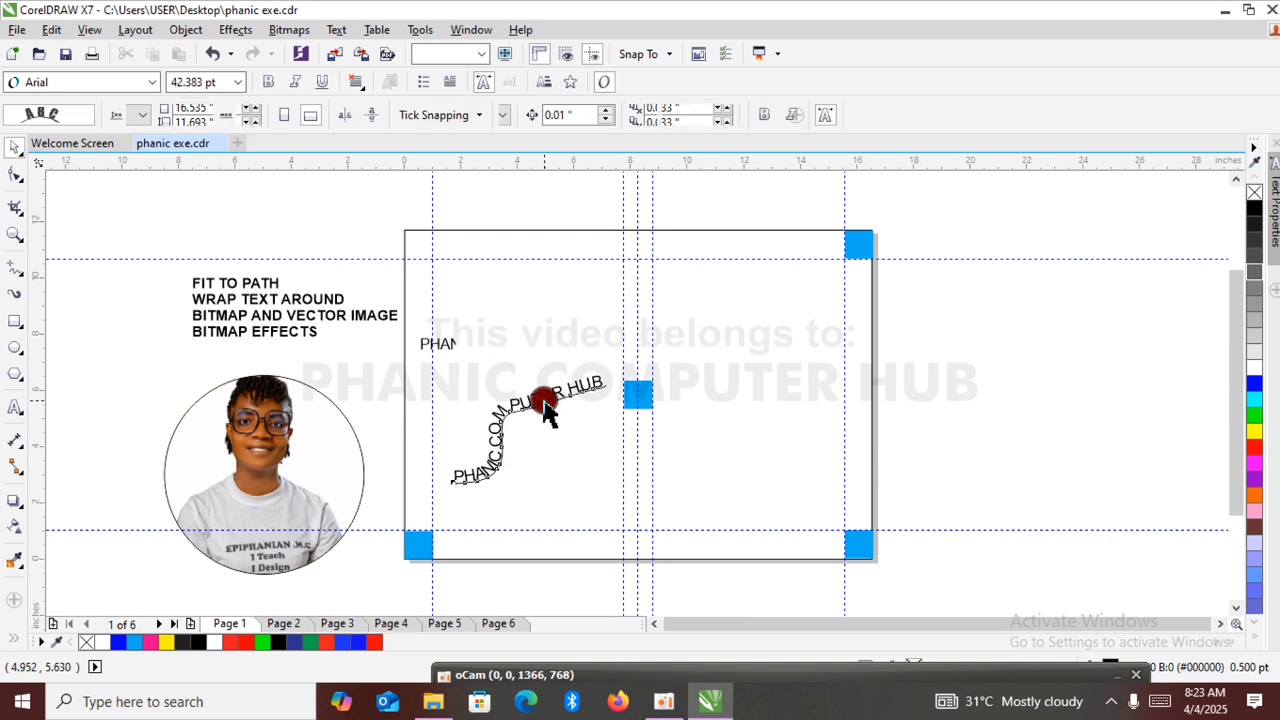
Break the PHANIC COMPUTER HUB text apart from its freehand curve.
{"action": "left_click", "coordinate": [545, 405]}
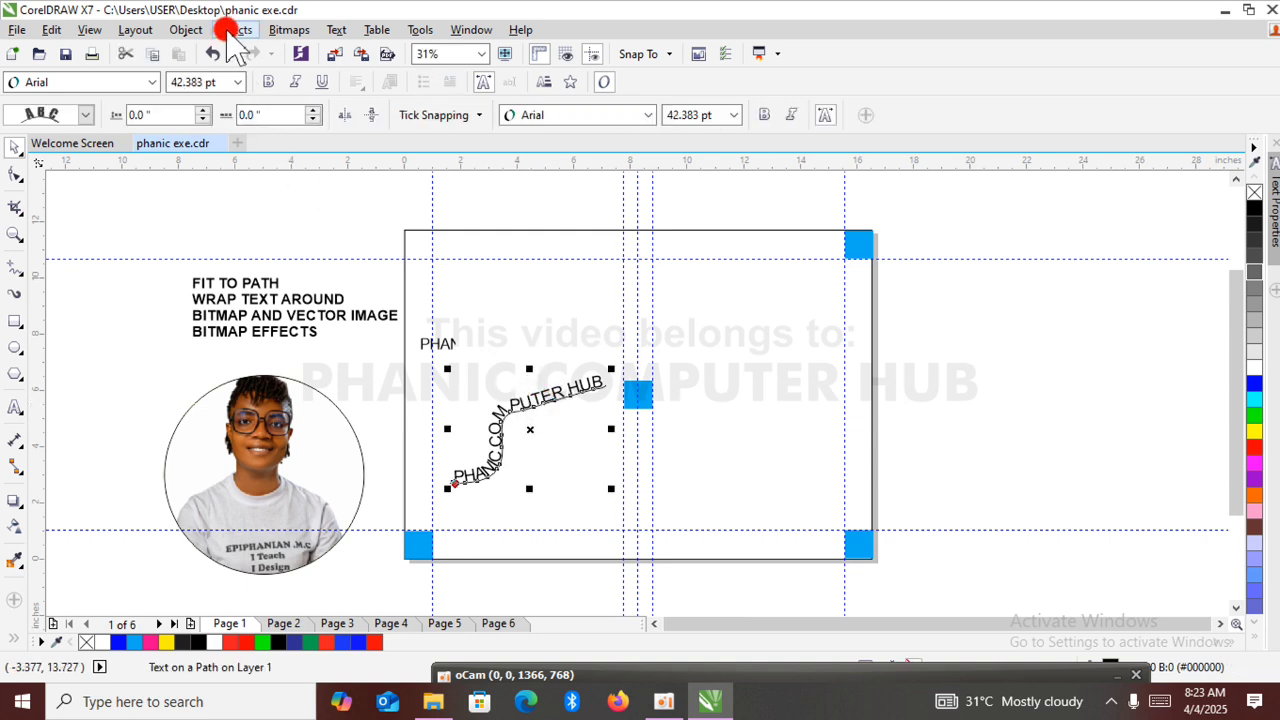
{"action": "left_click", "coordinate": [189, 30]}
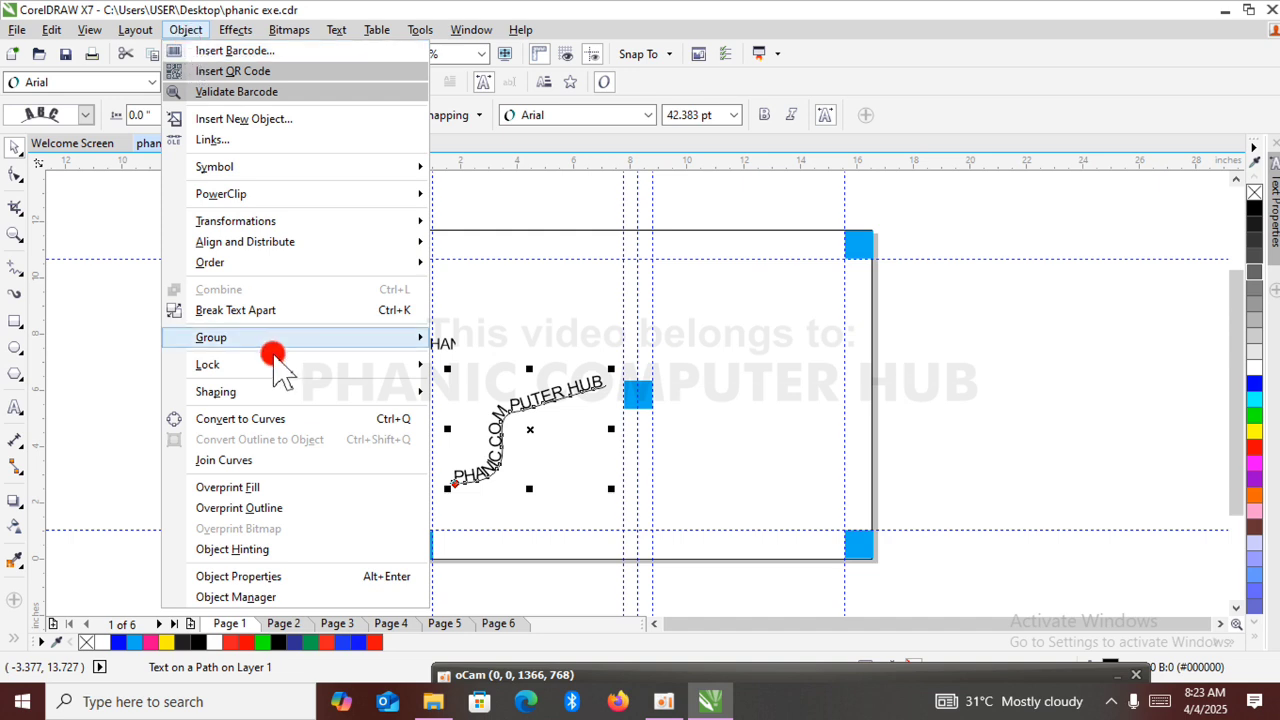
{"action": "left_click", "coordinate": [405, 313]}
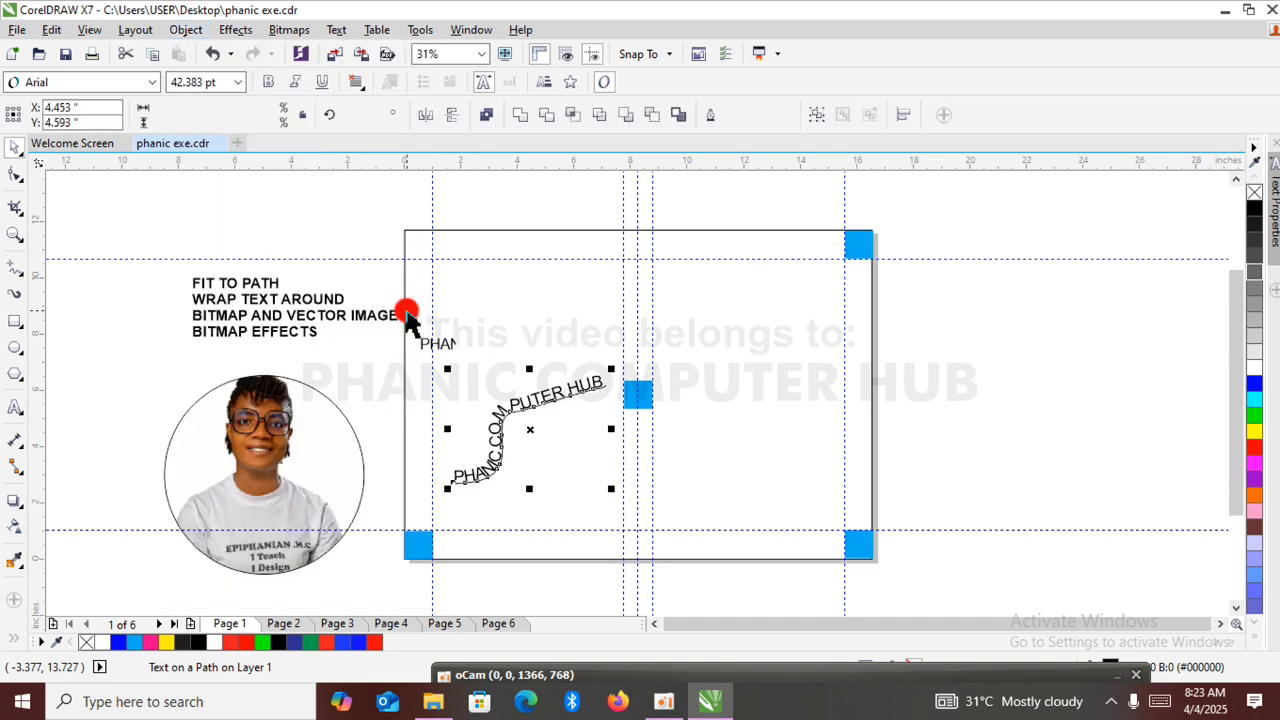
Move the separated curved text above the freehand curve and preview the page full-screen.
{"action": "left_click", "coordinate": [790, 343]}
{"action": "left_click", "coordinate": [590, 380]}
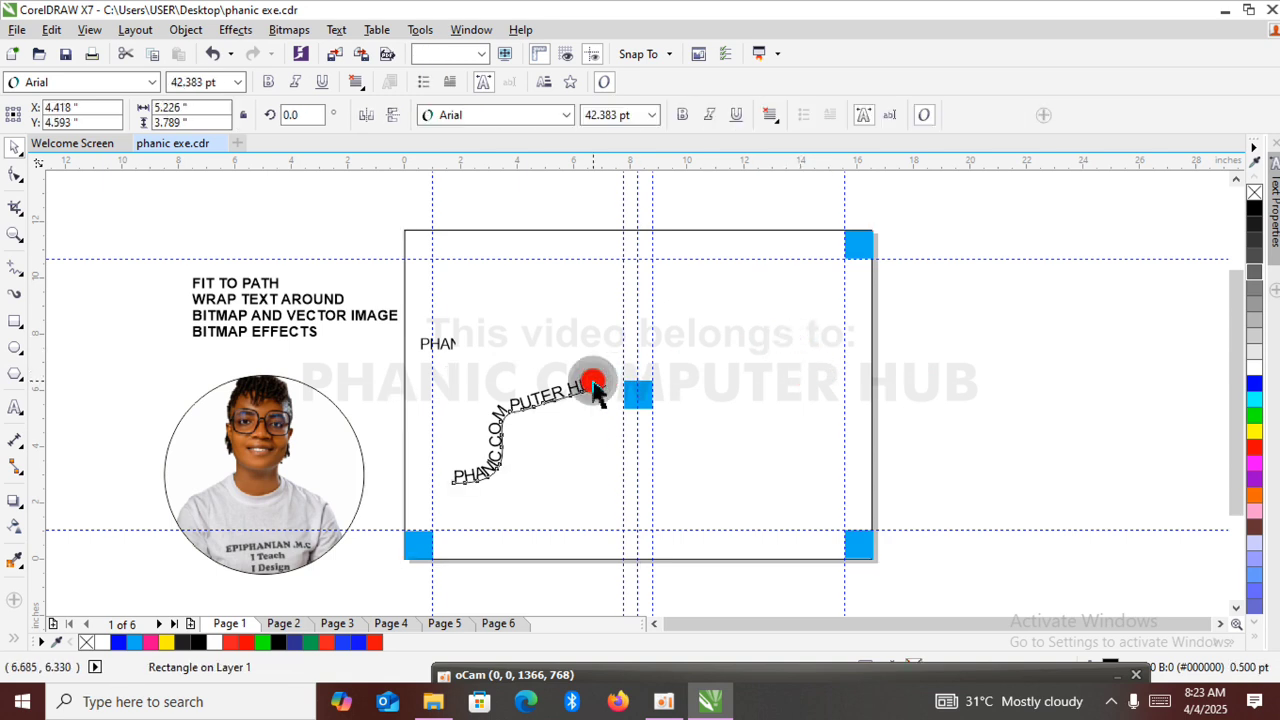
{"action": "left_click_drag", "start_coordinate": [588, 333], "coordinate": [588, 333]}
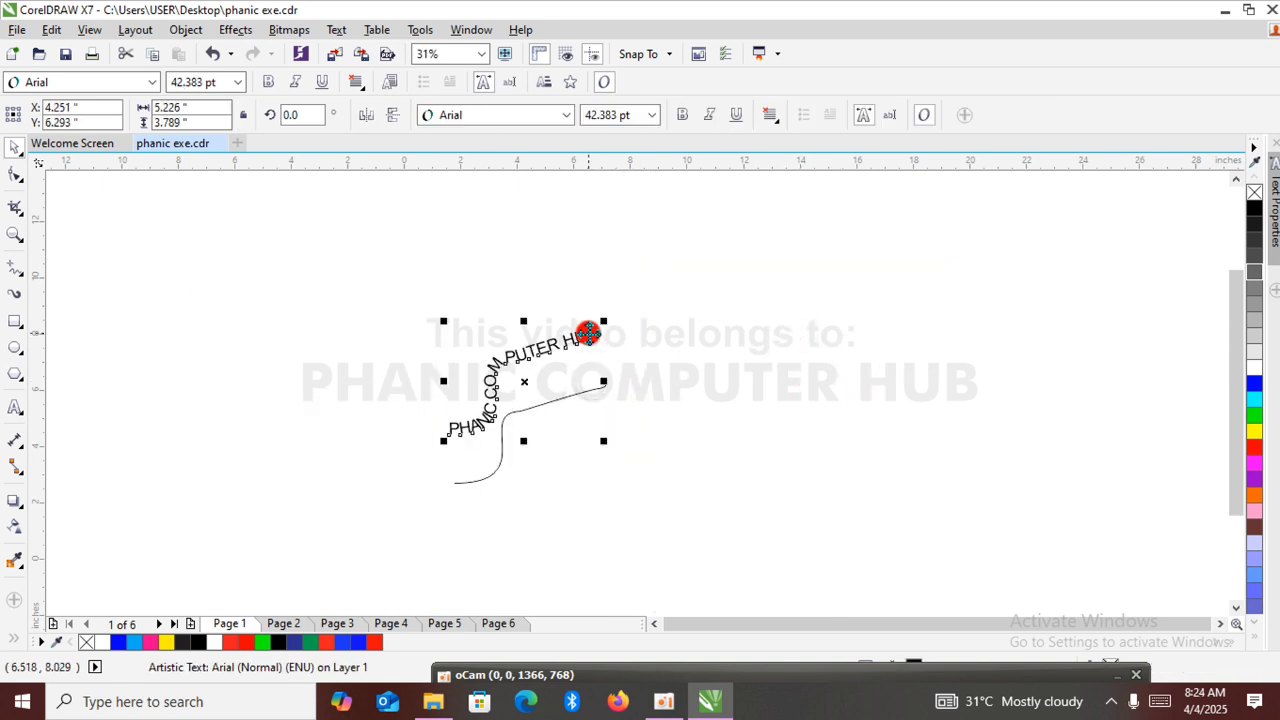
{"action": "left_click", "coordinate": [722, 348]}
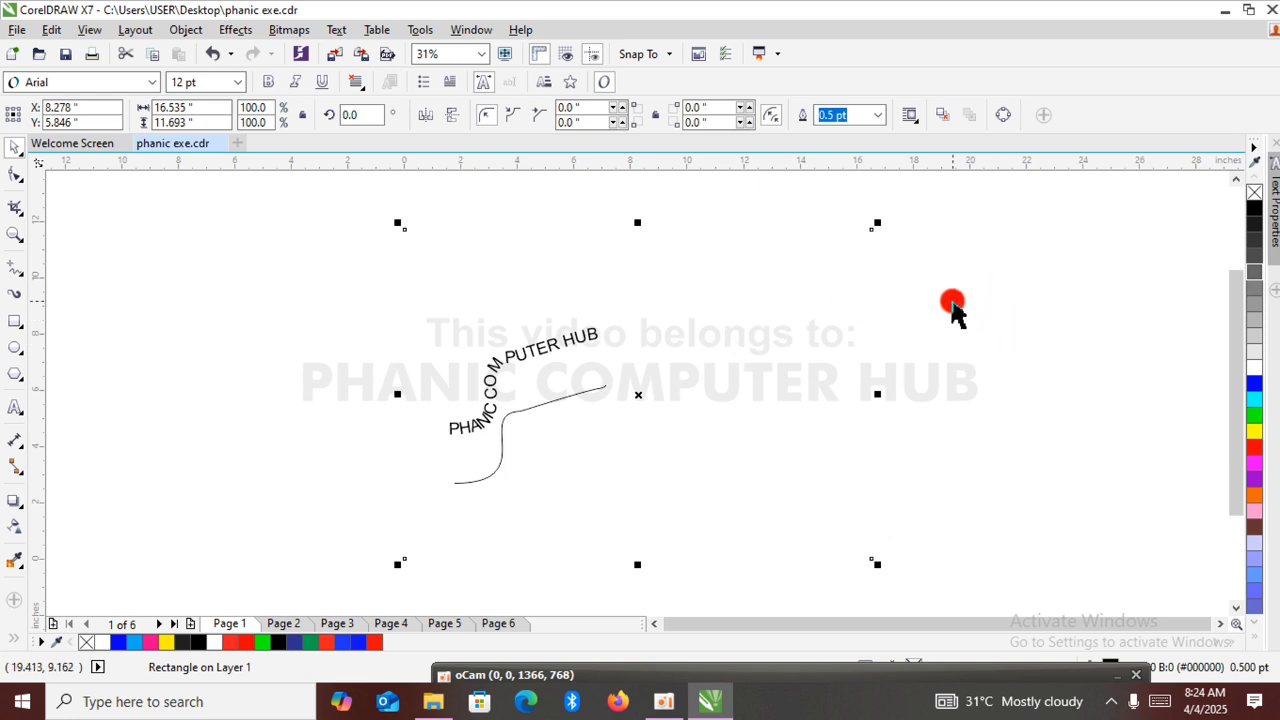
{"action": "right_click", "coordinate": [952, 310]}
{"action": "left_click", "coordinate": [974, 312]}
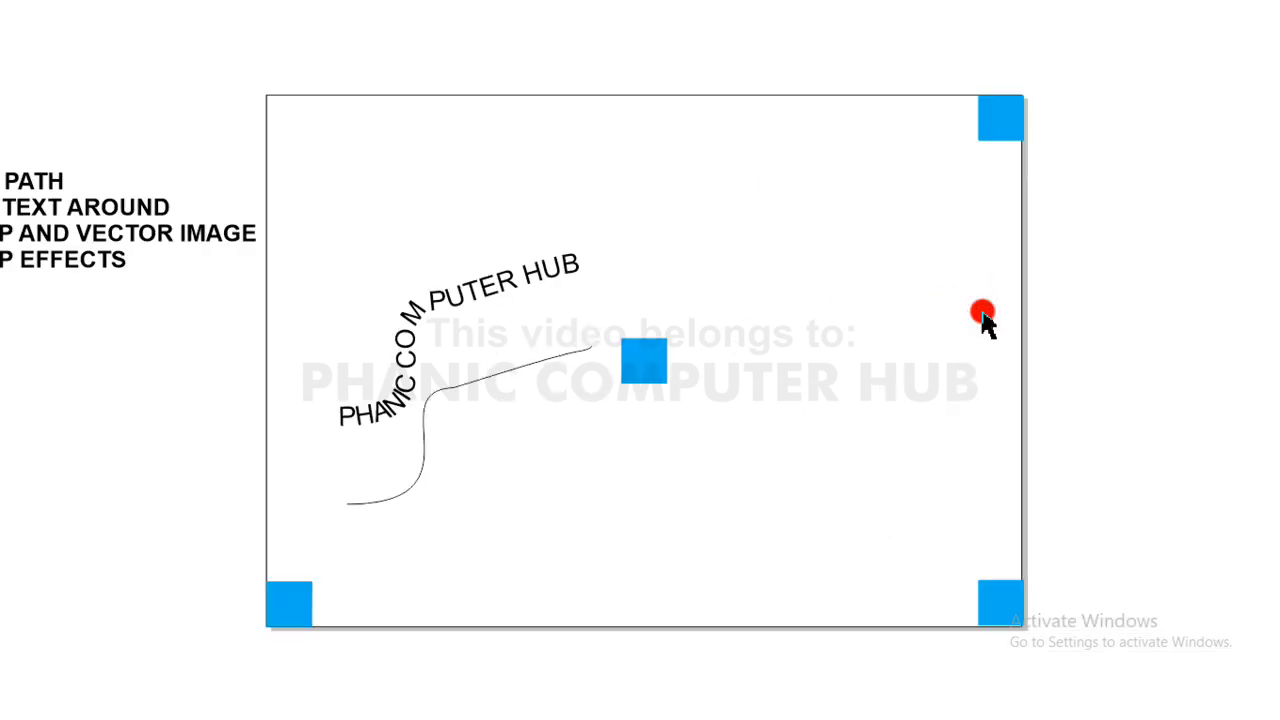
{"action": "left_click", "coordinate": [431, 410]}
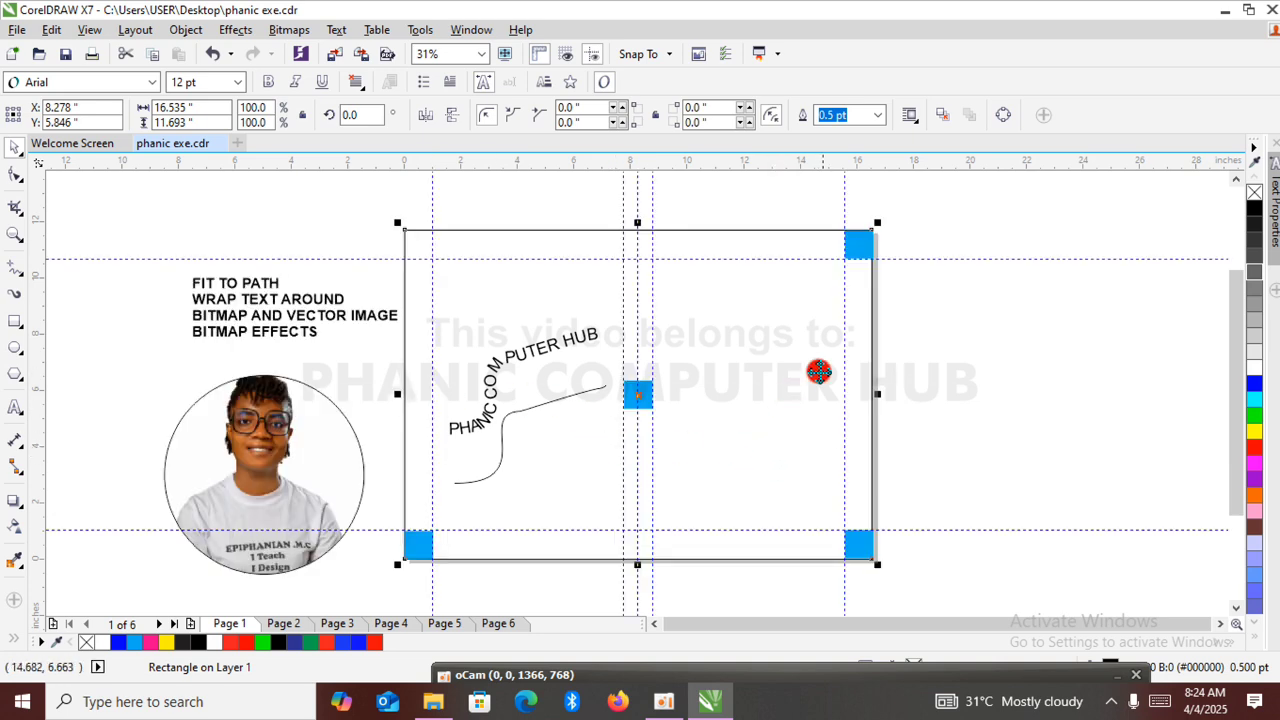
Straighten the separated PHANIC COMPUTER HUB text back into a horizontal line.
{"action": "left_click", "coordinate": [514, 350]}
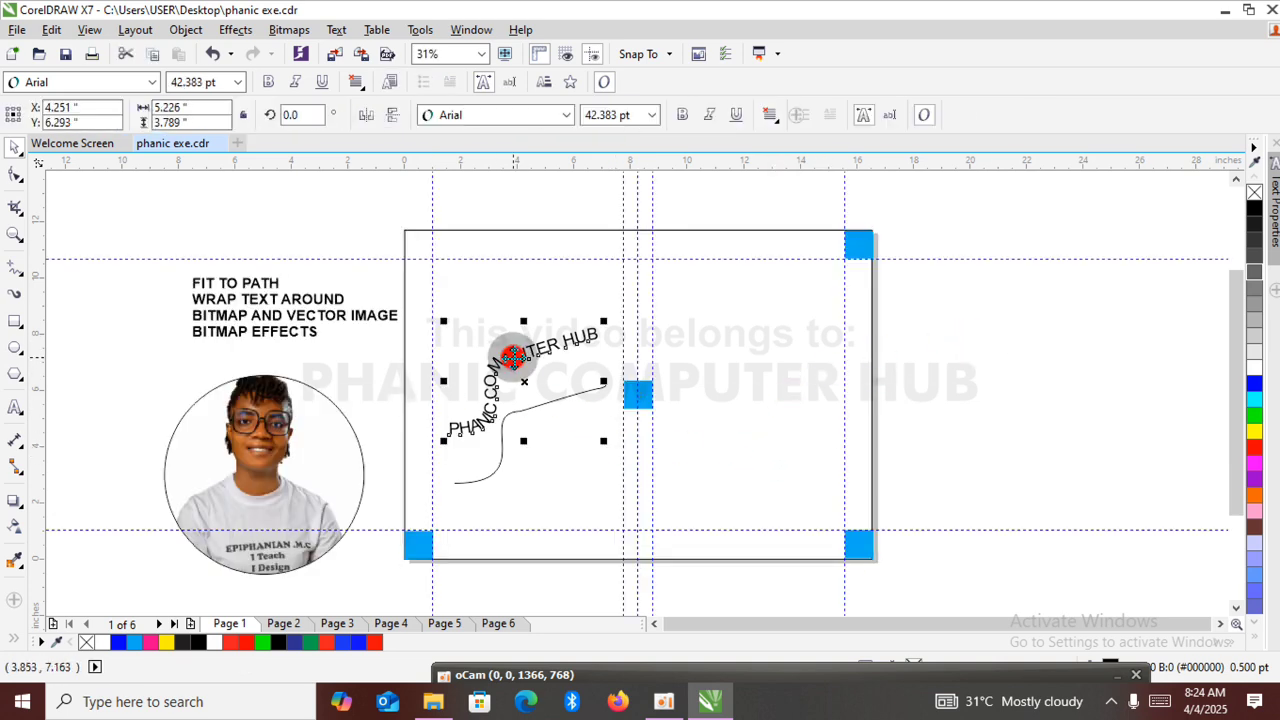
{"action": "left_click", "coordinate": [398, 115]}
{"action": "left_click", "coordinate": [398, 115]}
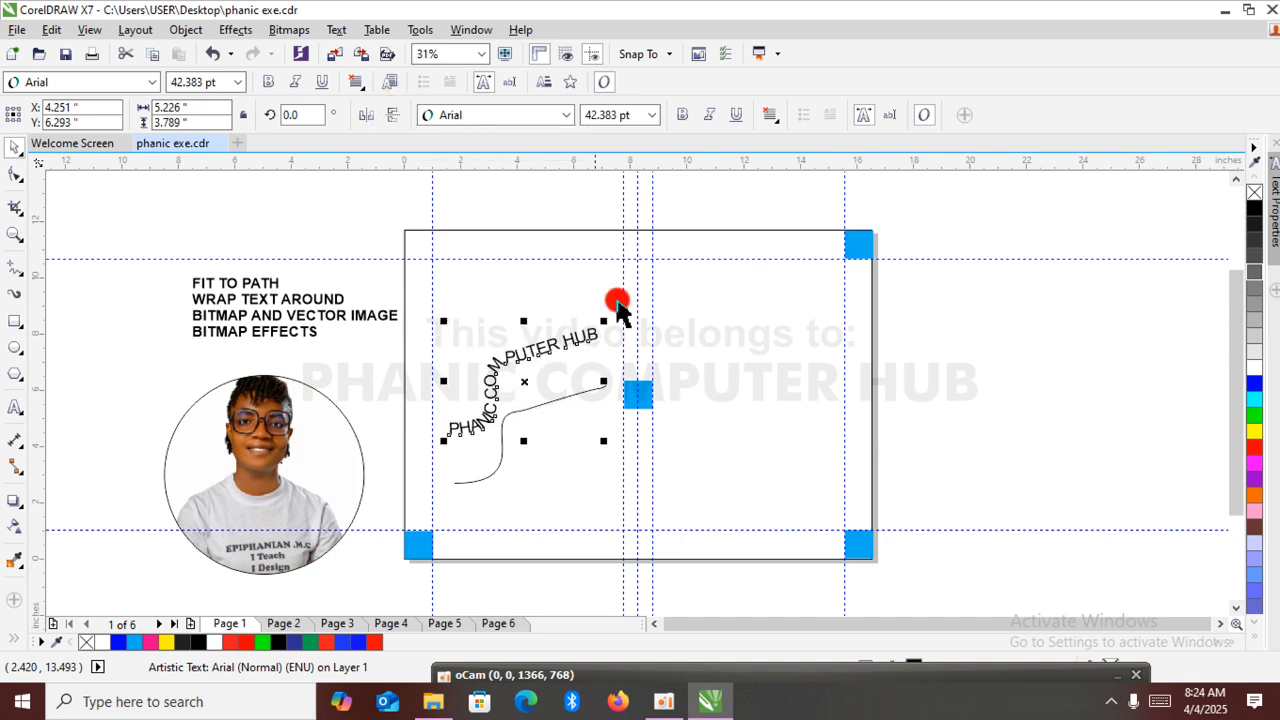
{"action": "left_click", "coordinate": [1003, 330]}
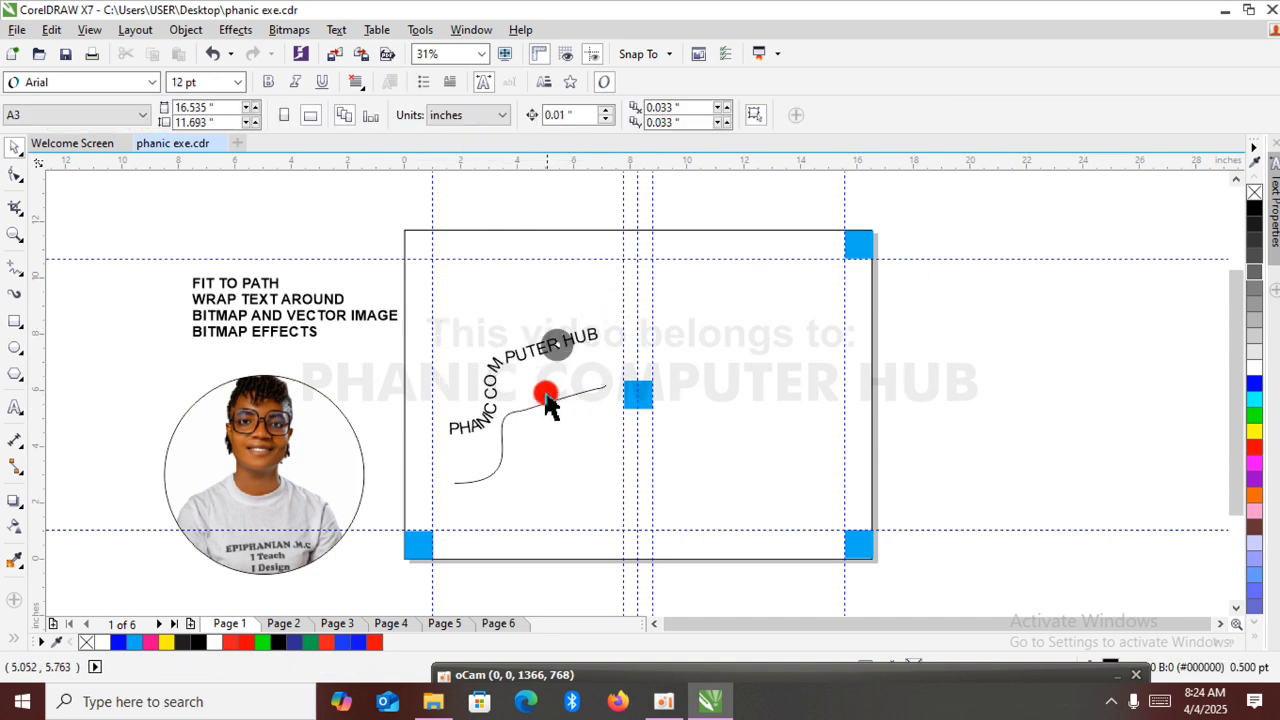
{"action": "left_click", "coordinate": [556, 344]}
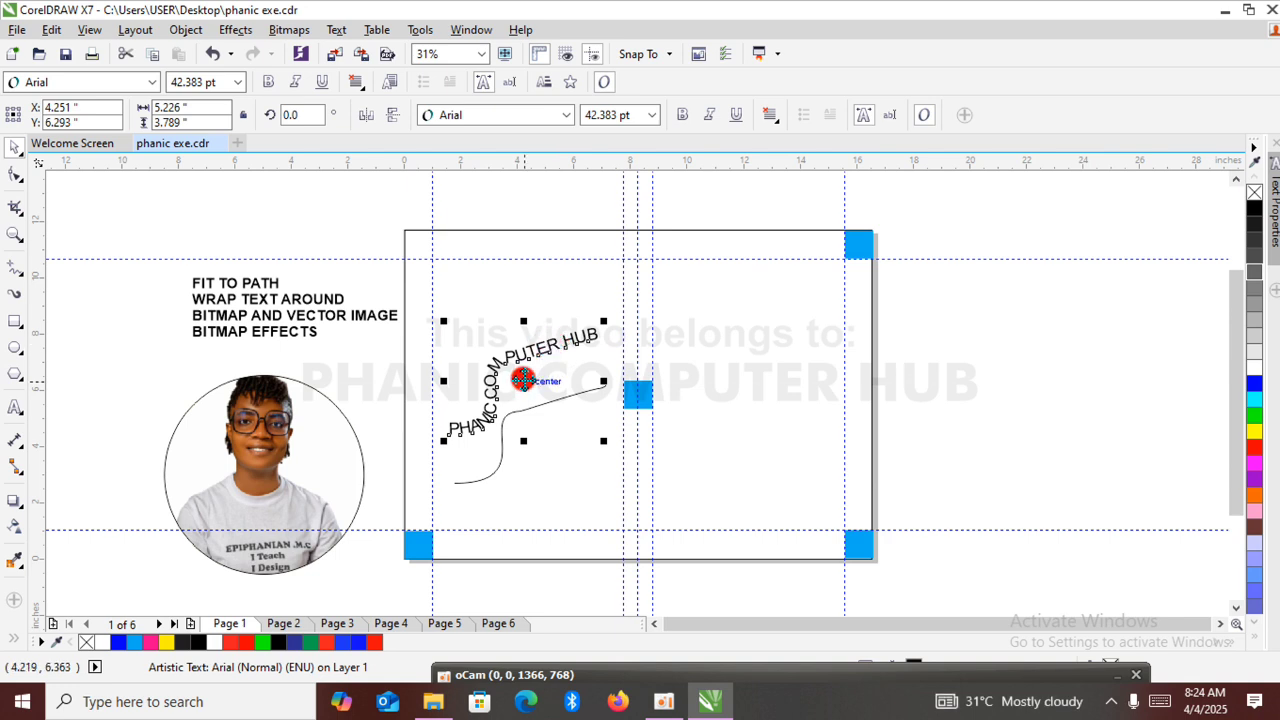
{"action": "left_click", "coordinate": [336, 29]}
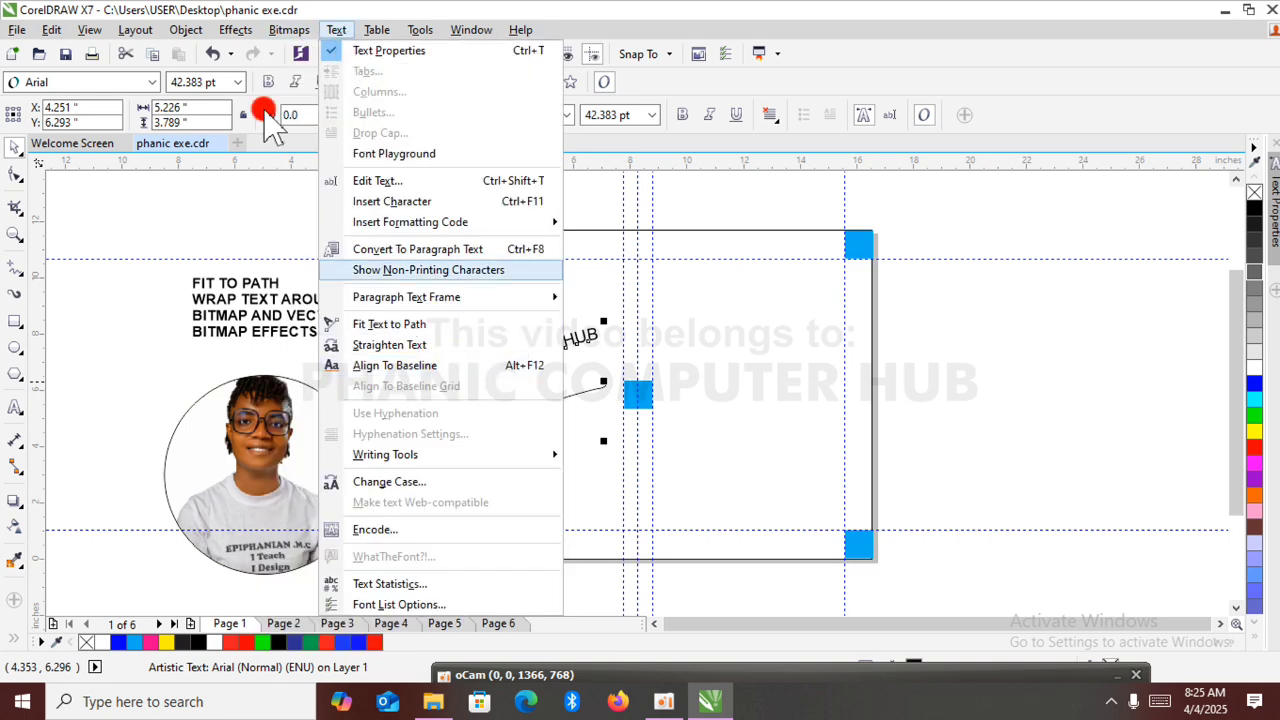
{"action": "mouse_move", "coordinate": [185, 30]}
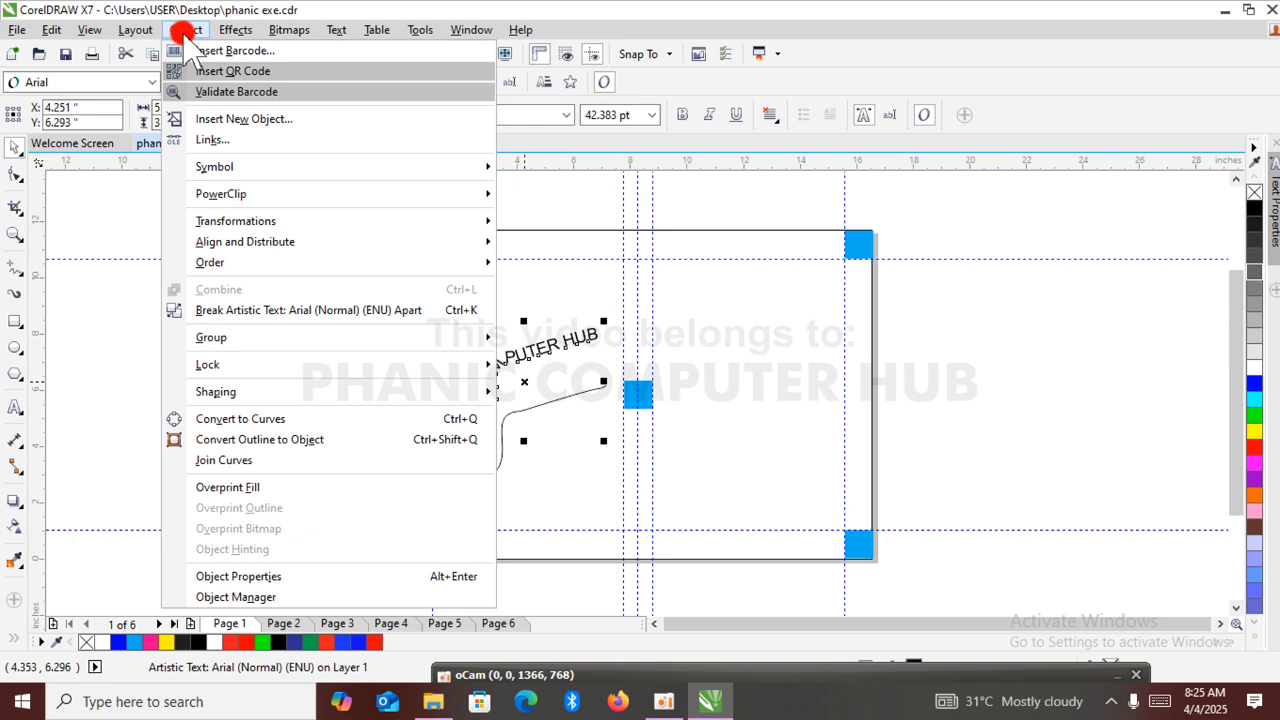
{"action": "left_click", "coordinate": [336, 30]}
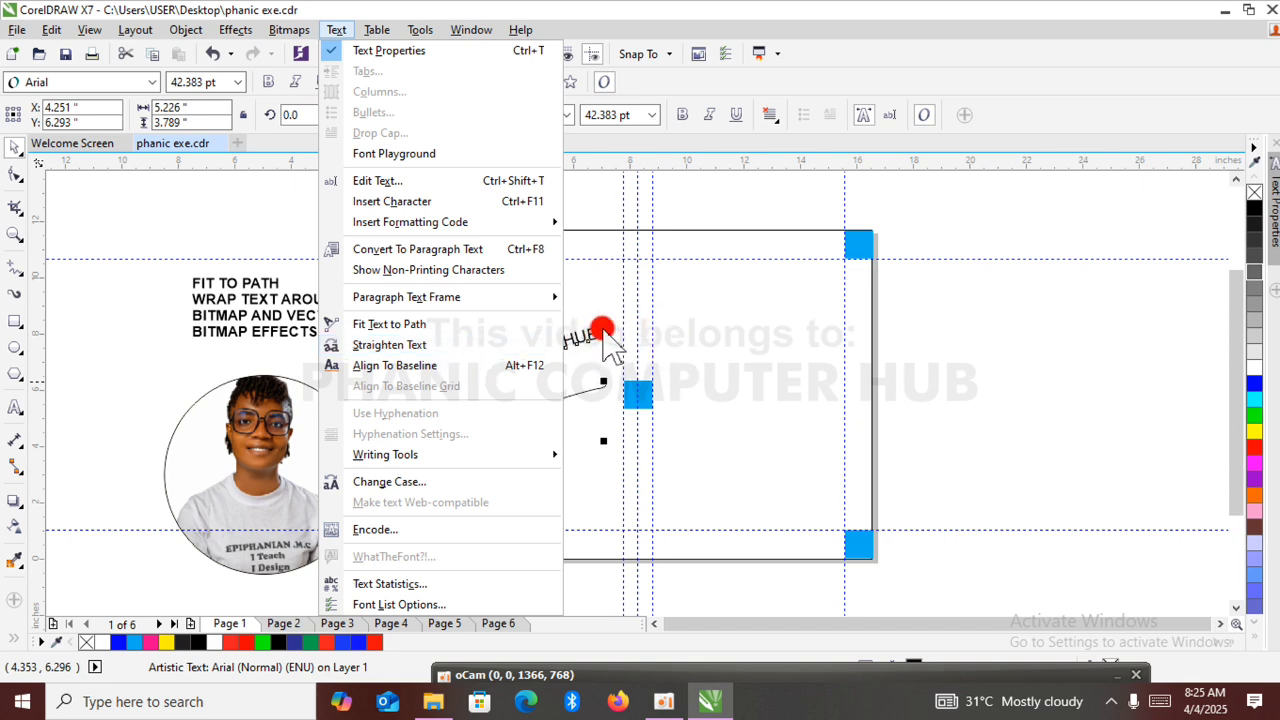
{"action": "left_click", "coordinate": [410, 345]}
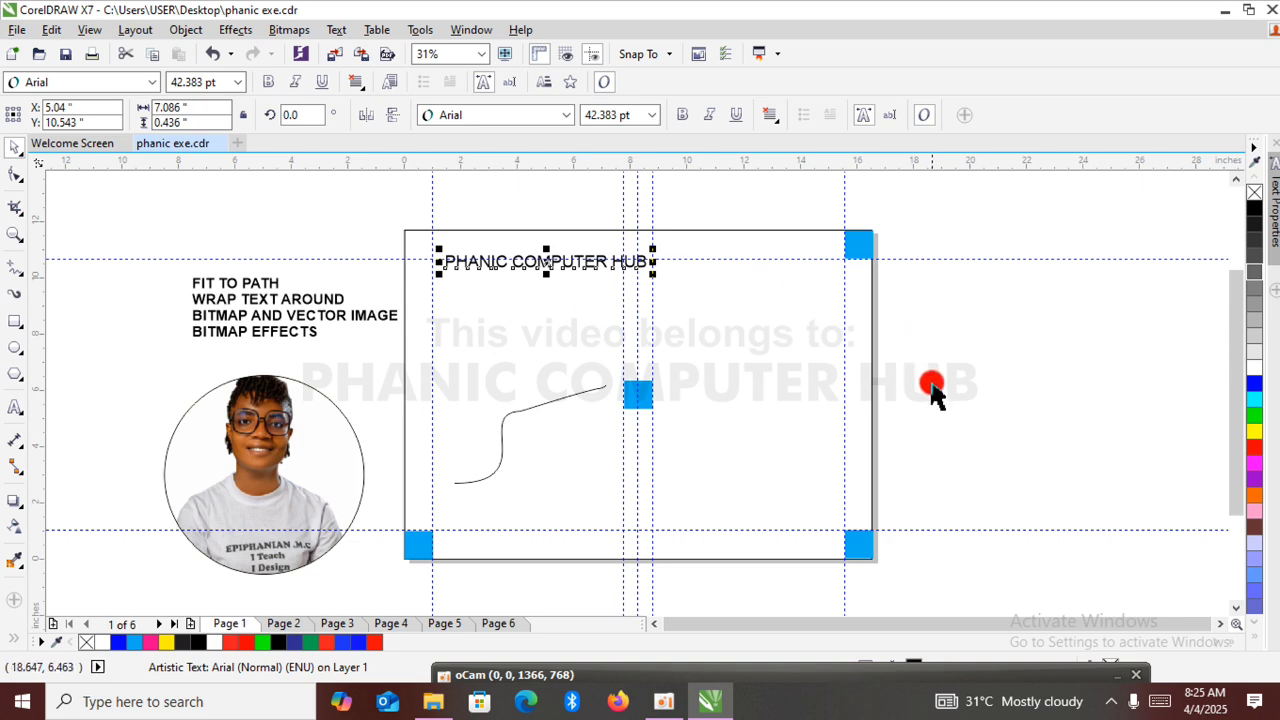
Delete the freehand curve and move the straightened text to the page's lower right, at about X 12.05, Y 2.98 inches.
{"action": "left_click", "coordinate": [932, 385]}
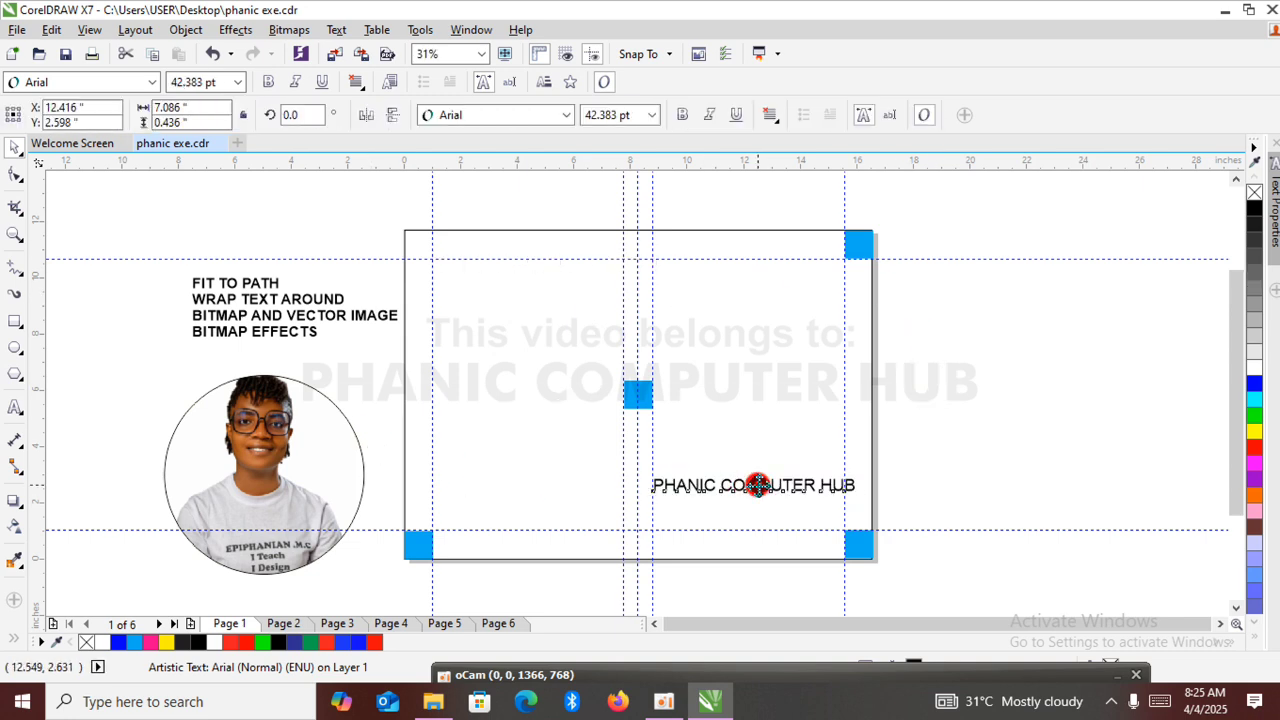
{"action": "mouse_move", "coordinate": [757, 485]}
{"action": "left_mouse_down"}
{"action": "mouse_move", "coordinate": [487, 373]}
{"action": "mouse_move", "coordinate": [634, 460]}
{"action": "mouse_move", "coordinate": [738, 480]}
{"action": "left_mouse_up"}
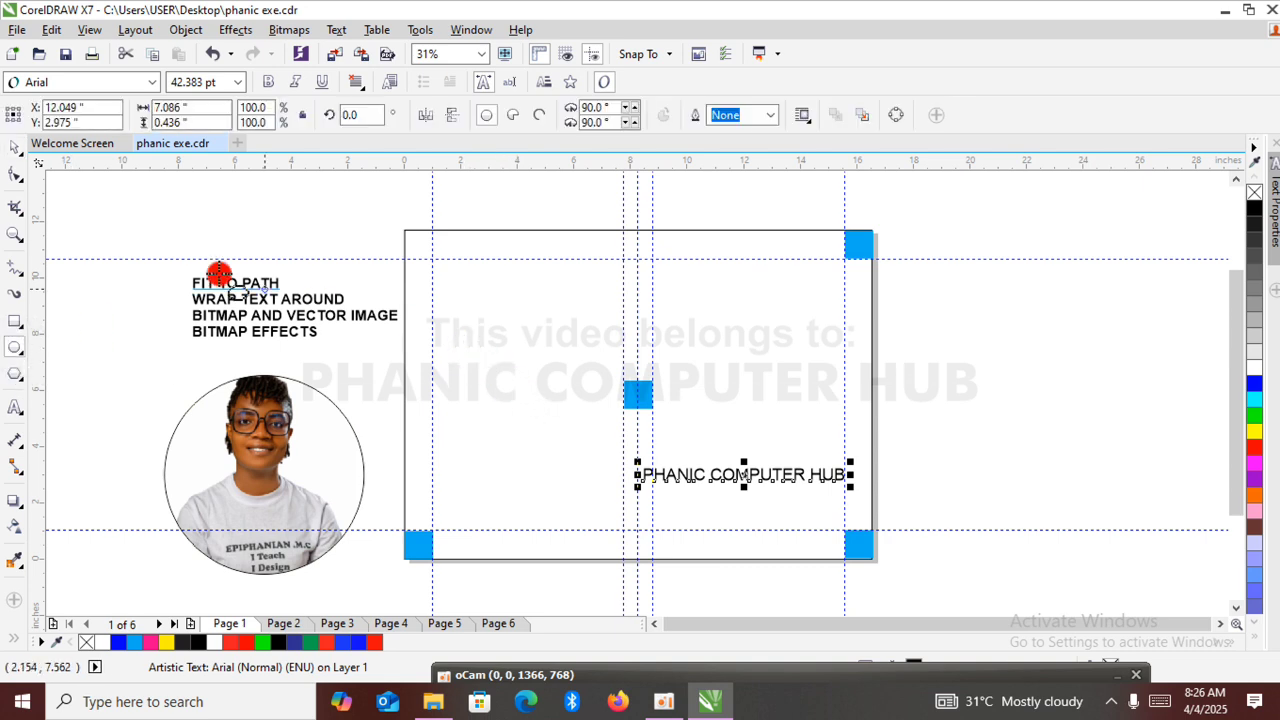
Move the circular portrait onto the page's left half and resize it to about 6.46 inches in diameter.
{"action": "left_click", "coordinate": [12, 150]}
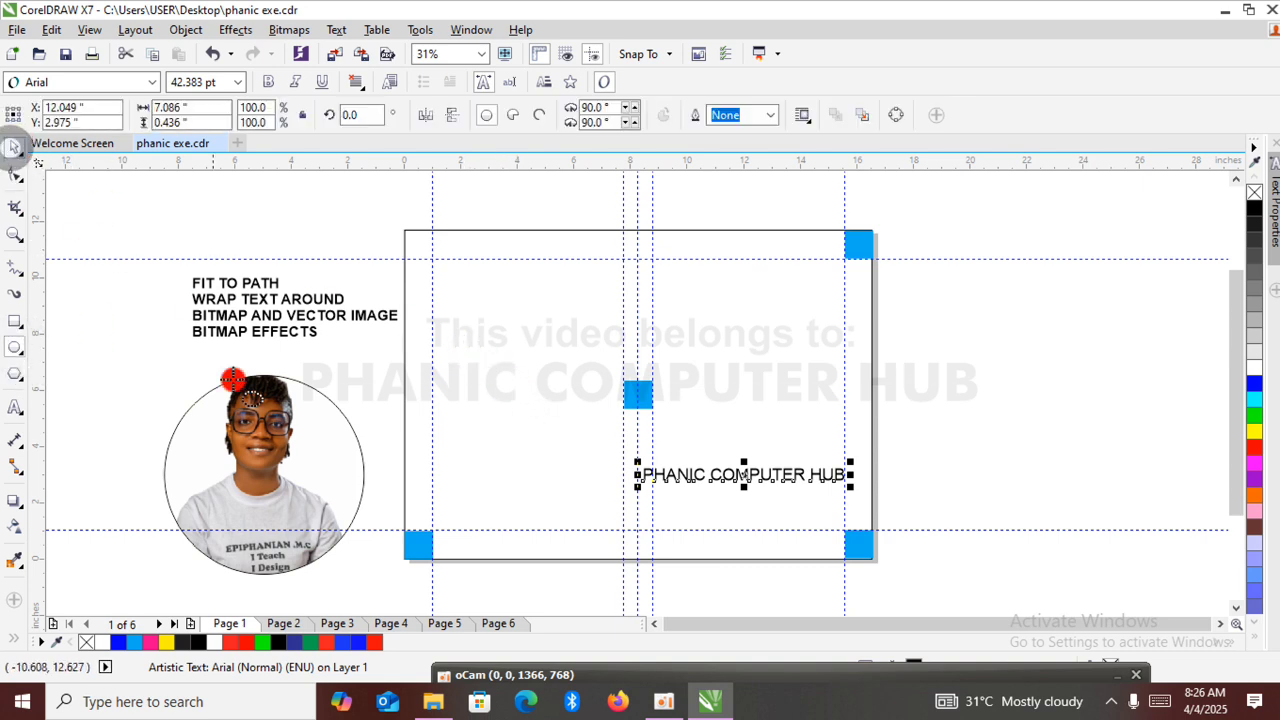
{"action": "left_click", "coordinate": [260, 461]}
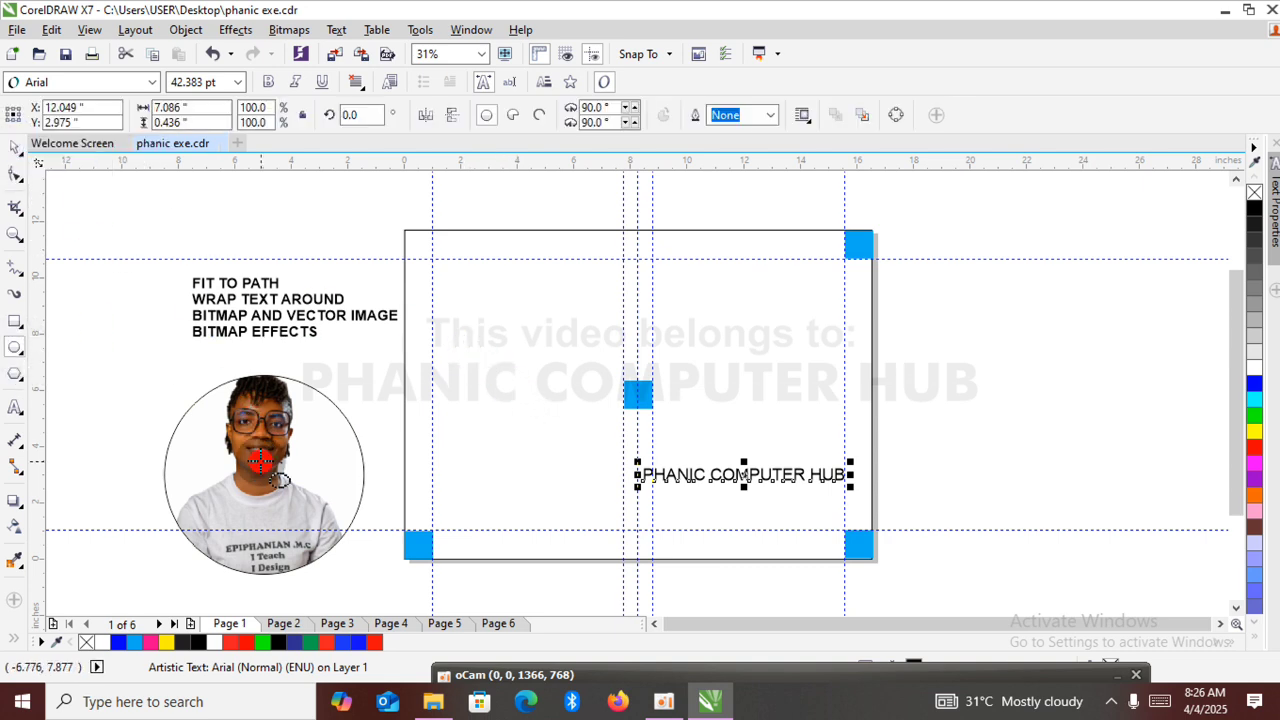
{"action": "left_click", "coordinate": [15, 148]}
{"action": "left_click_drag", "start_coordinate": [241, 453], "coordinate": [500, 370]}
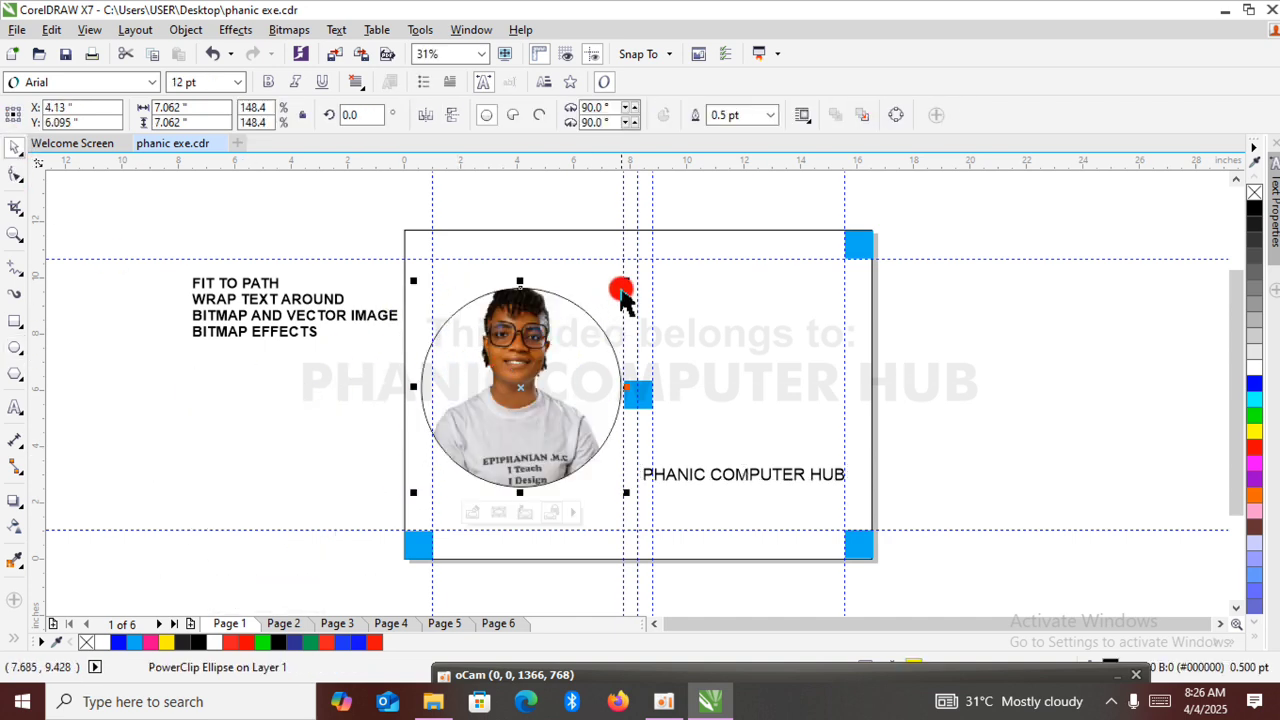
{"action": "left_click_drag", "start_coordinate": [626, 281], "coordinate": [614, 298]}
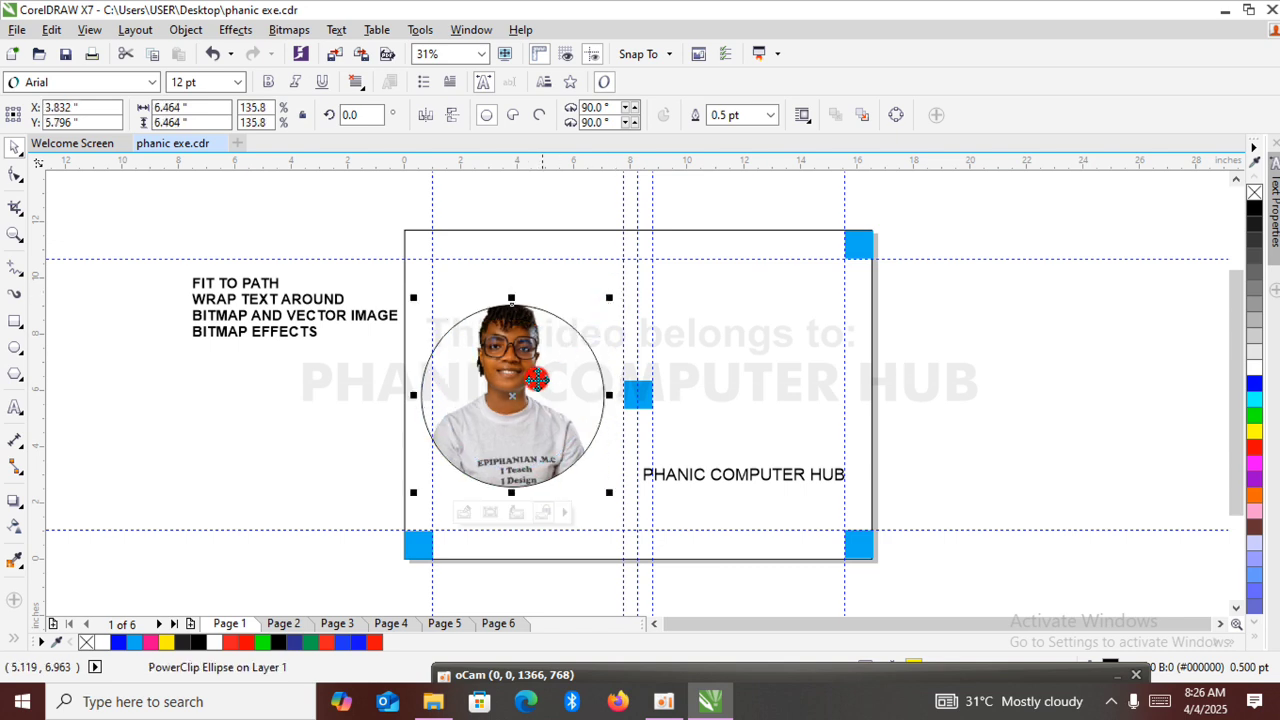
{"action": "left_click_drag", "start_coordinate": [537, 378], "coordinate": [551, 381]}
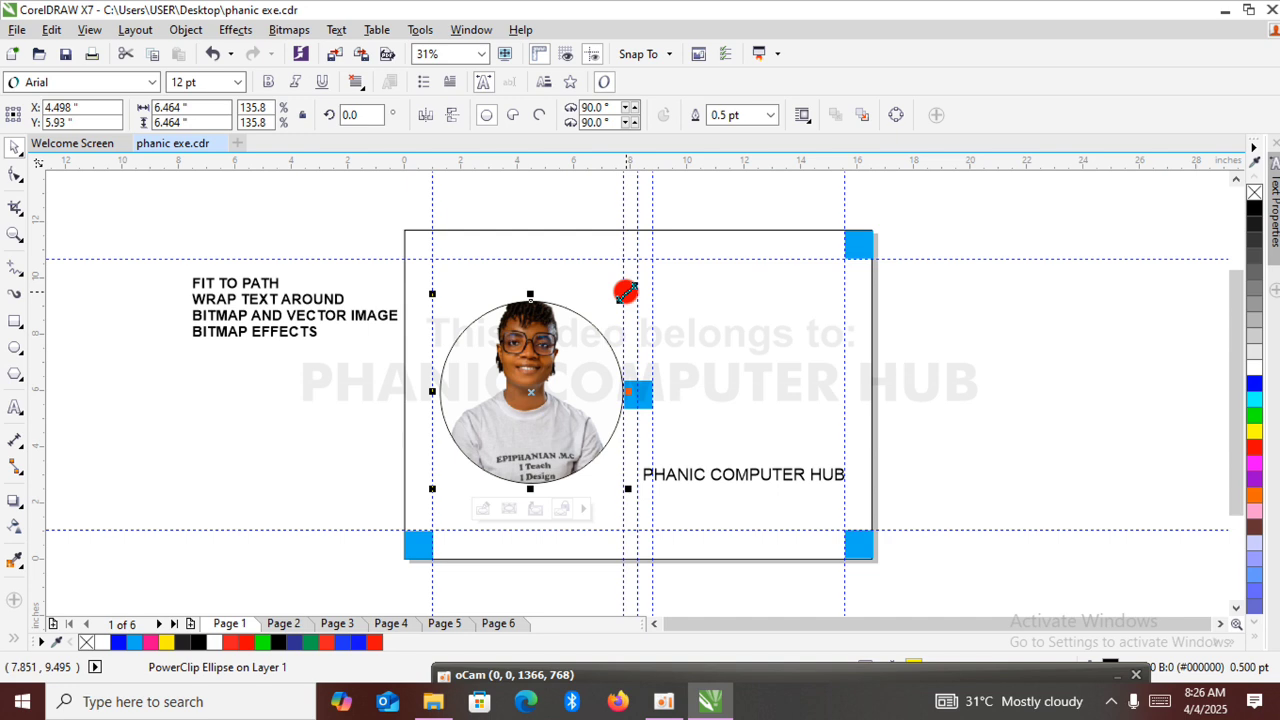
Try different sizes for the circular portrait, enlarging it to about 7.05 inches and reducing it to about 6.43 inches in diameter.
{"action": "left_click_drag", "start_coordinate": [626, 290], "coordinate": [642, 271]}
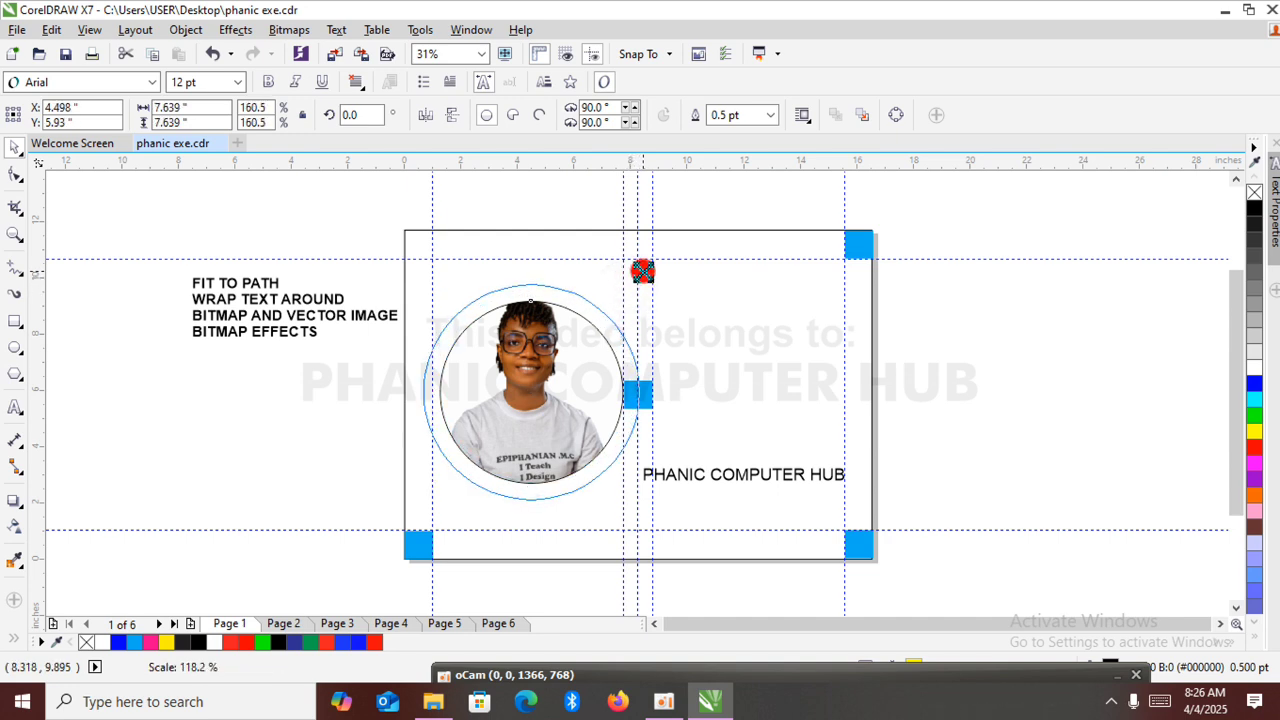
{"action": "left_click_drag", "start_coordinate": [642, 271], "coordinate": [643, 275]}
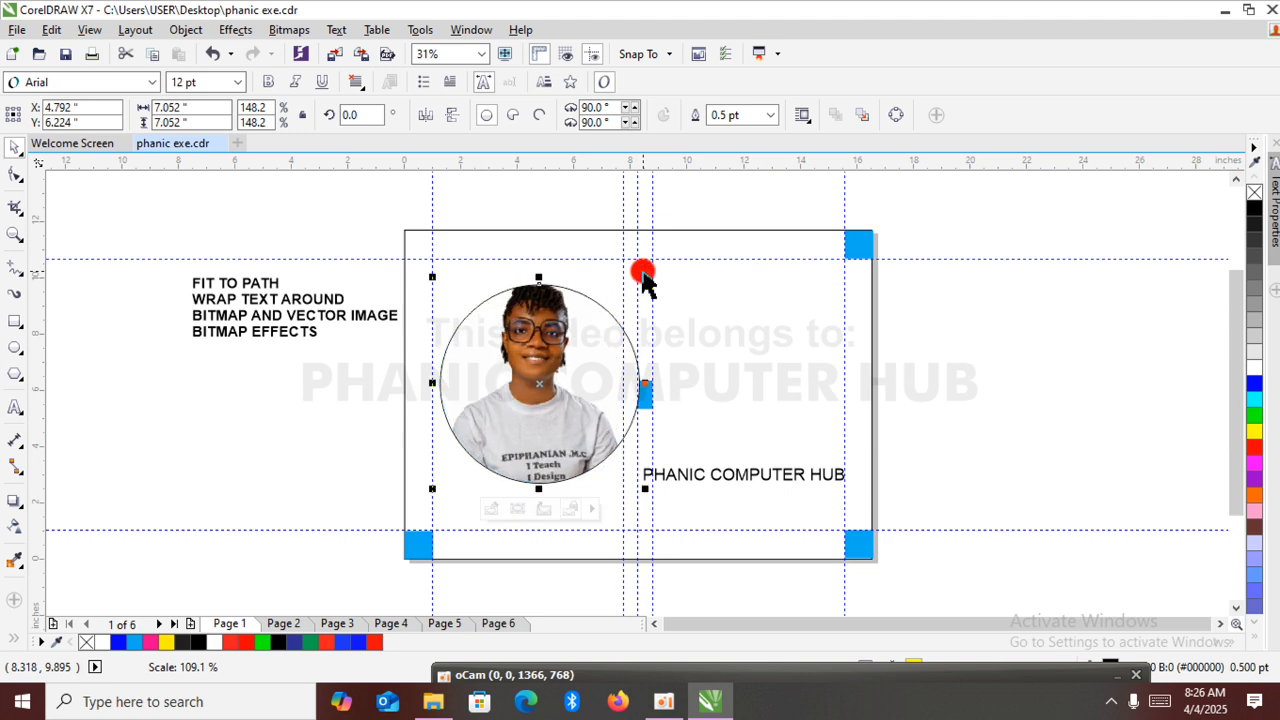
{"action": "left_click", "coordinate": [550, 345]}
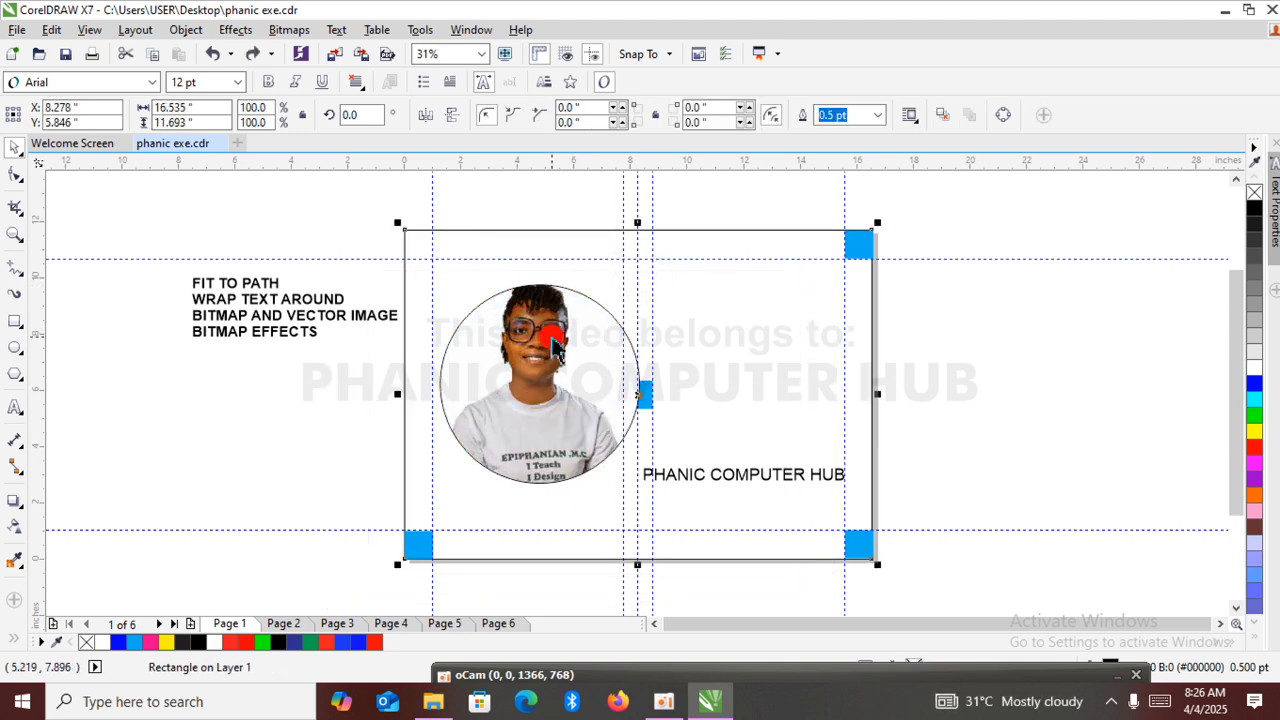
{"action": "left_click", "coordinate": [553, 345]}
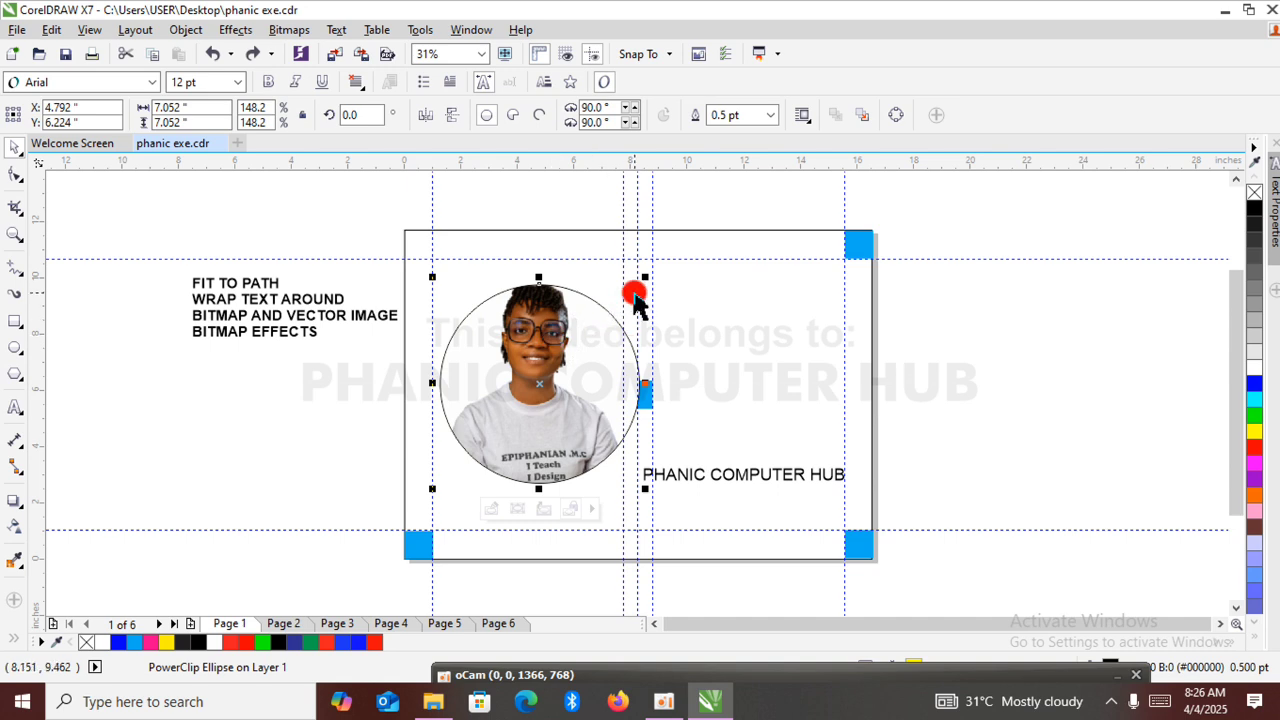
{"action": "left_click_drag", "start_coordinate": [644, 276], "coordinate": [628, 294]}
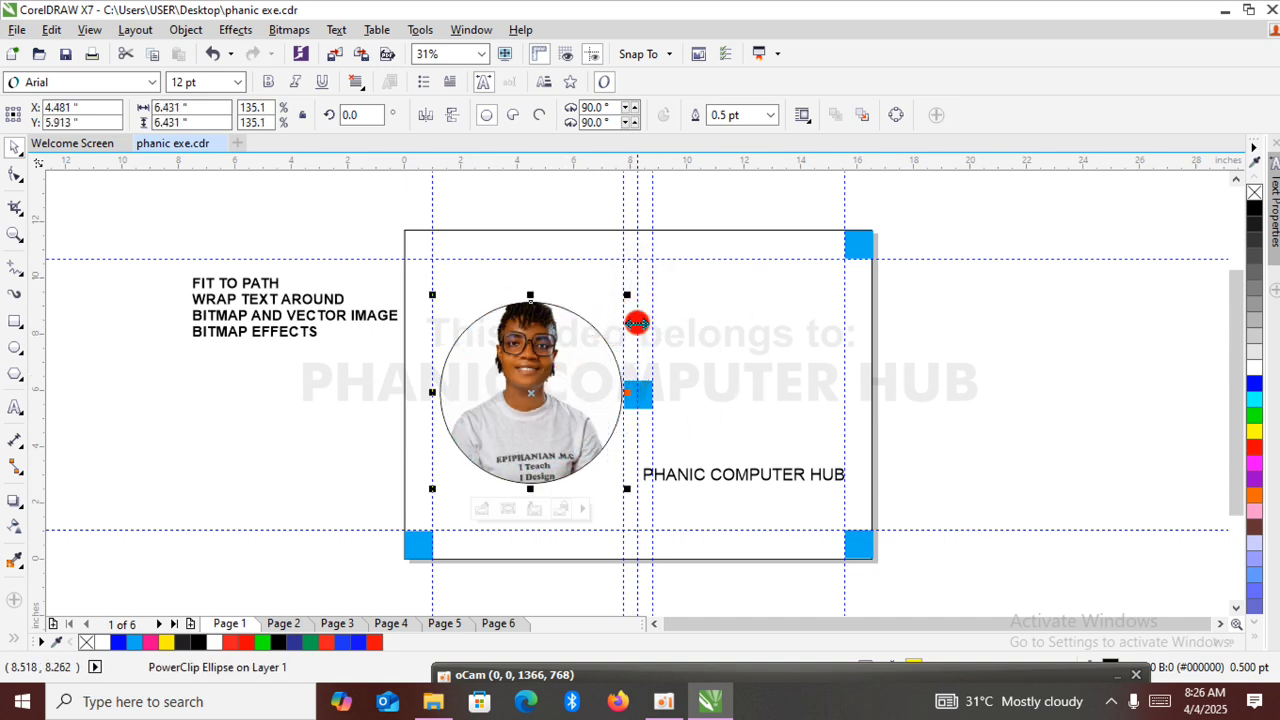
Mirror the circular portrait horizontally across the page's left edge, at about 6.16 inches in diameter.
{"action": "left_click", "coordinate": [906, 342]}
{"action": "left_click", "coordinate": [551, 400]}
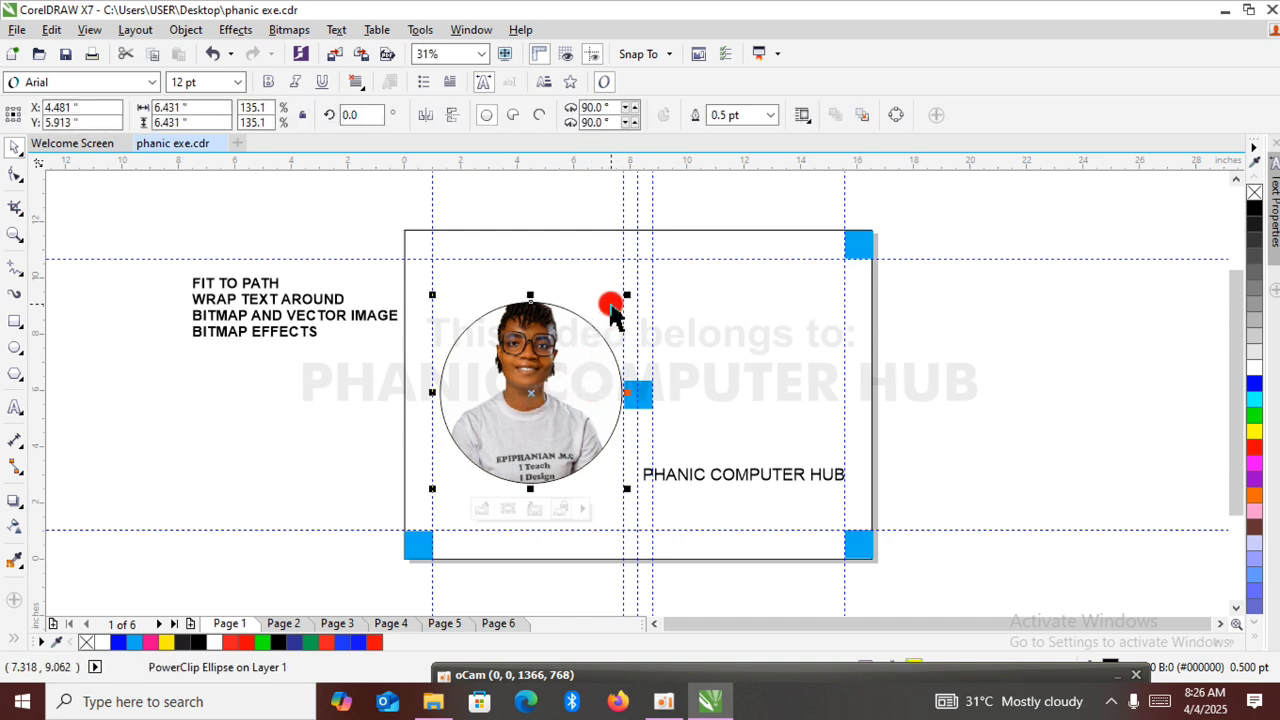
{"action": "left_click_drag", "start_coordinate": [627, 292], "coordinate": [627, 292]}
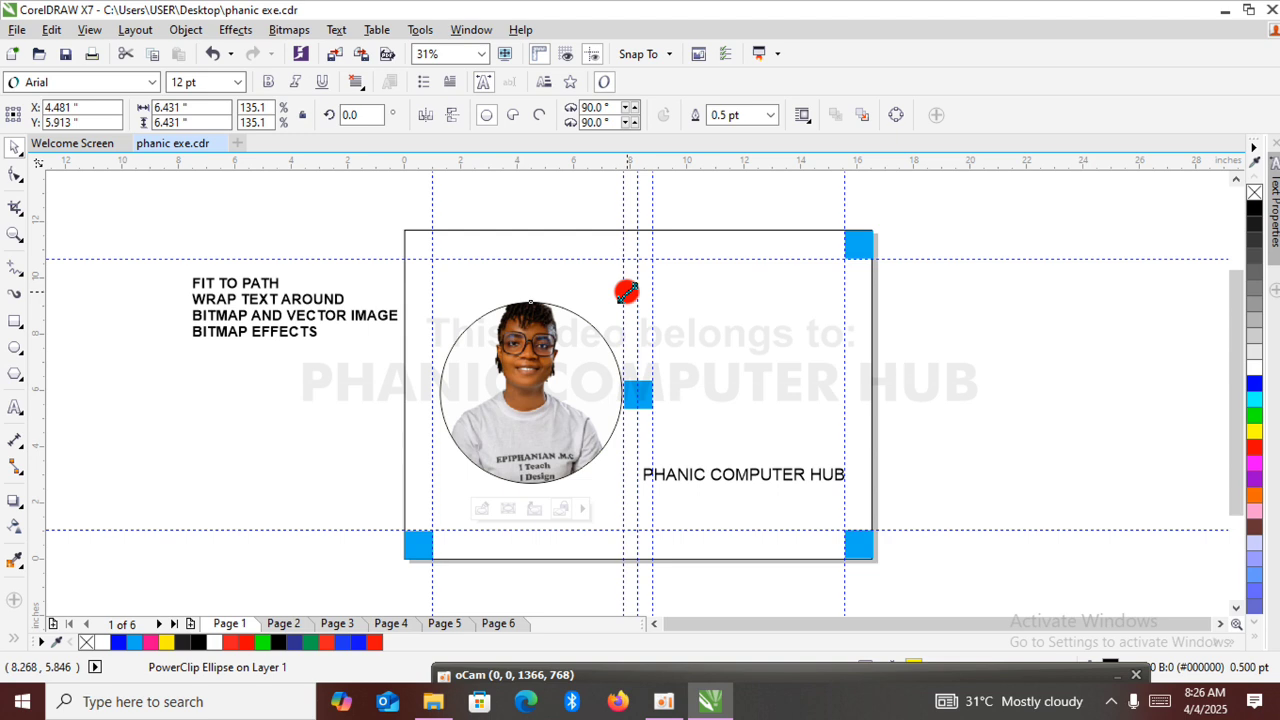
{"action": "left_click_drag", "start_coordinate": [626, 292], "coordinate": [10, 305]}
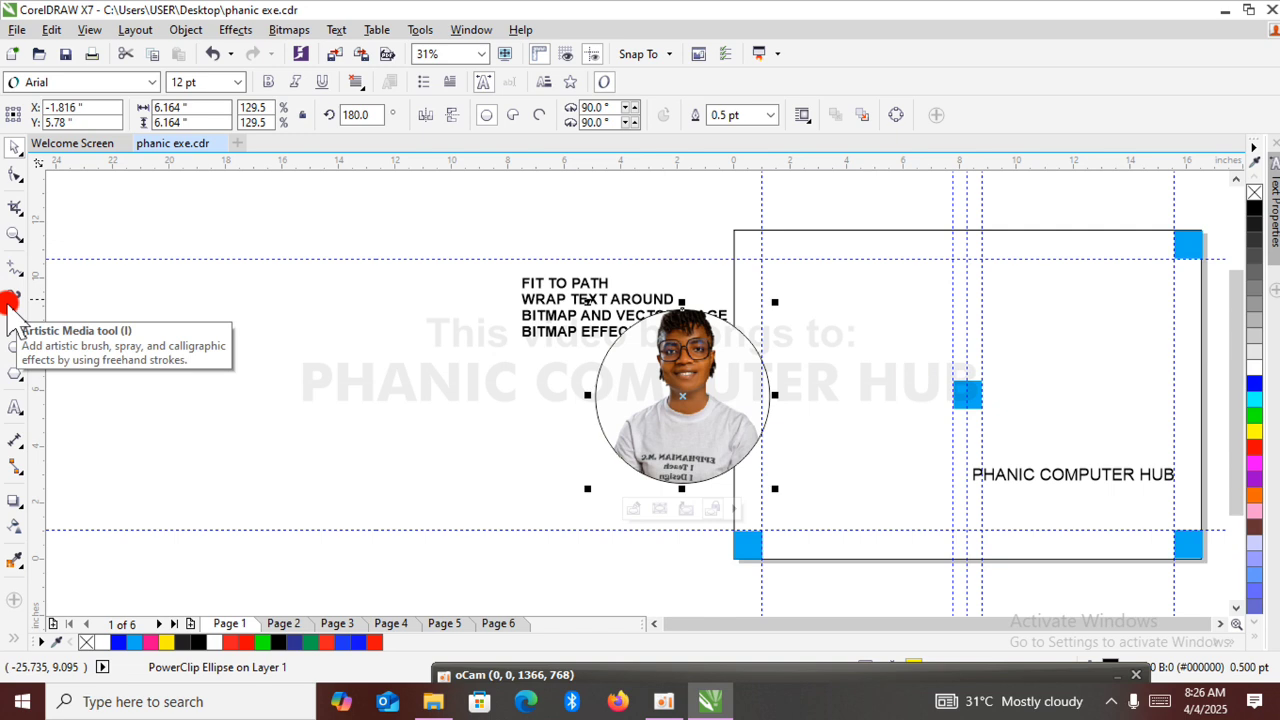
{"action": "key", "text": "super+p"}
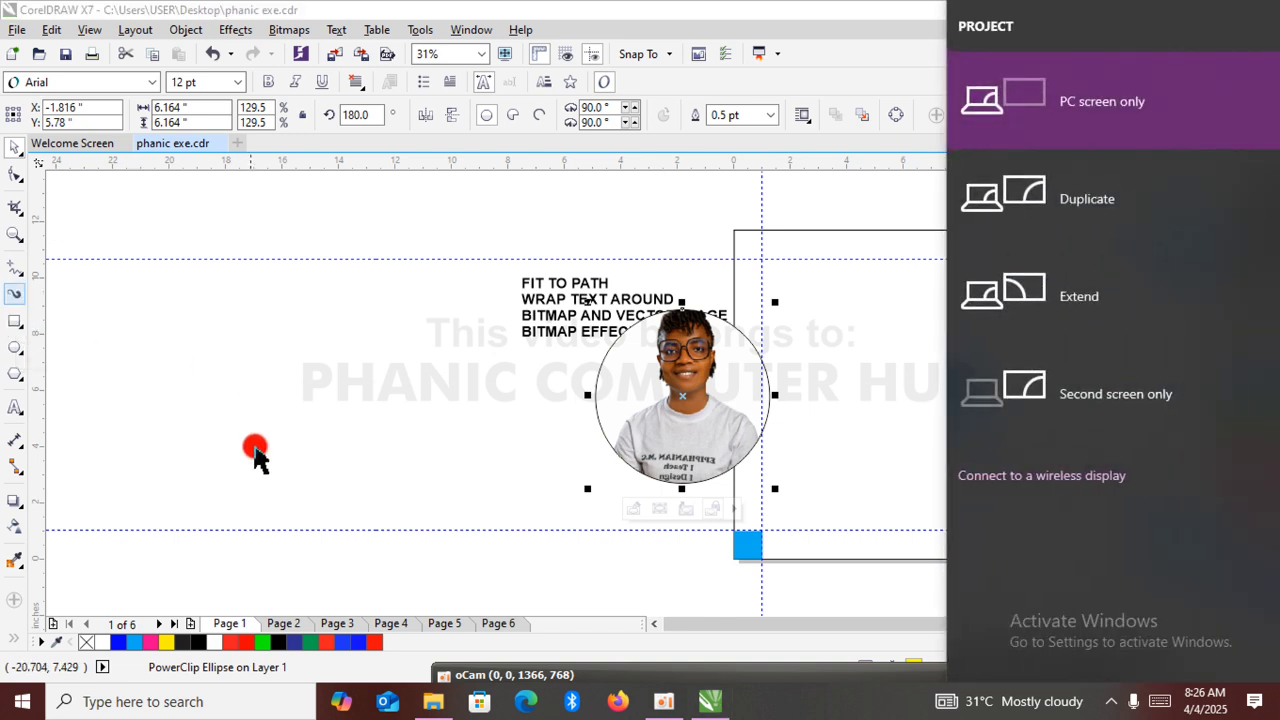
{"action": "left_click", "coordinate": [258, 458]}
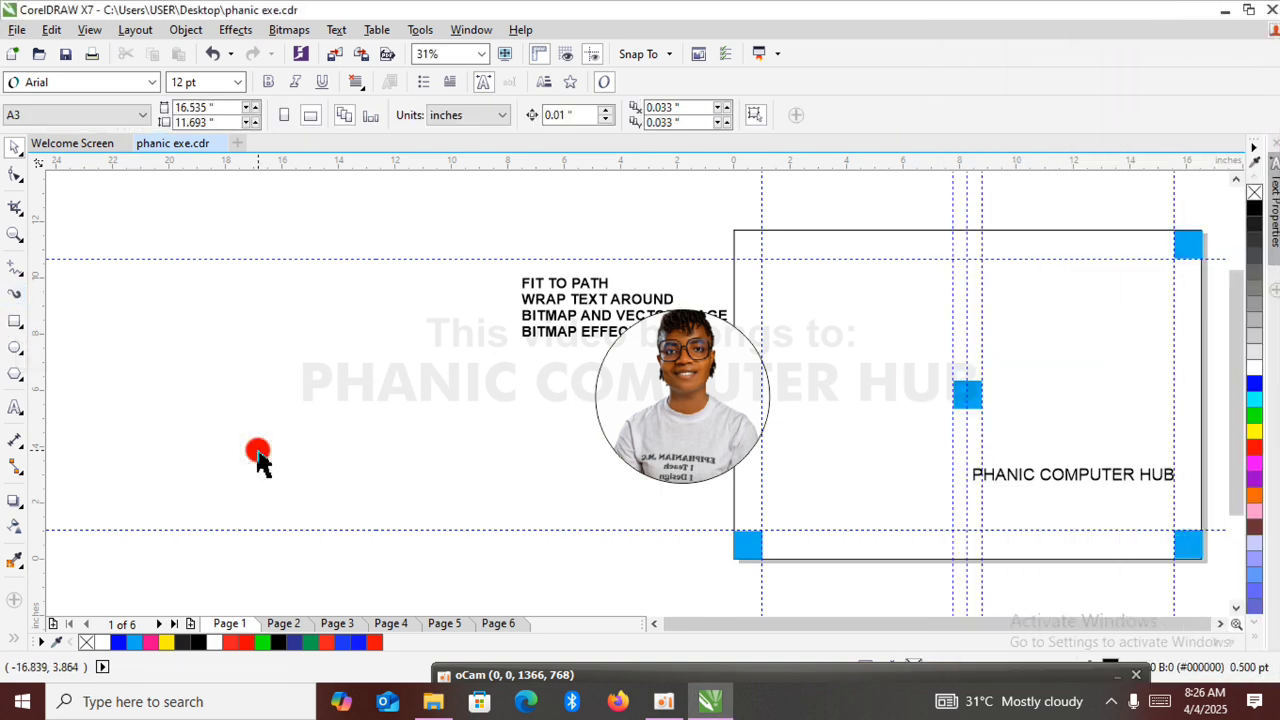
Move the mirrored portrait back onto the page's left half, at about X 3.78, Y 5.51 inches.
{"action": "key", "text": "shift+F4"}
{"action": "left_click", "coordinate": [335, 404]}
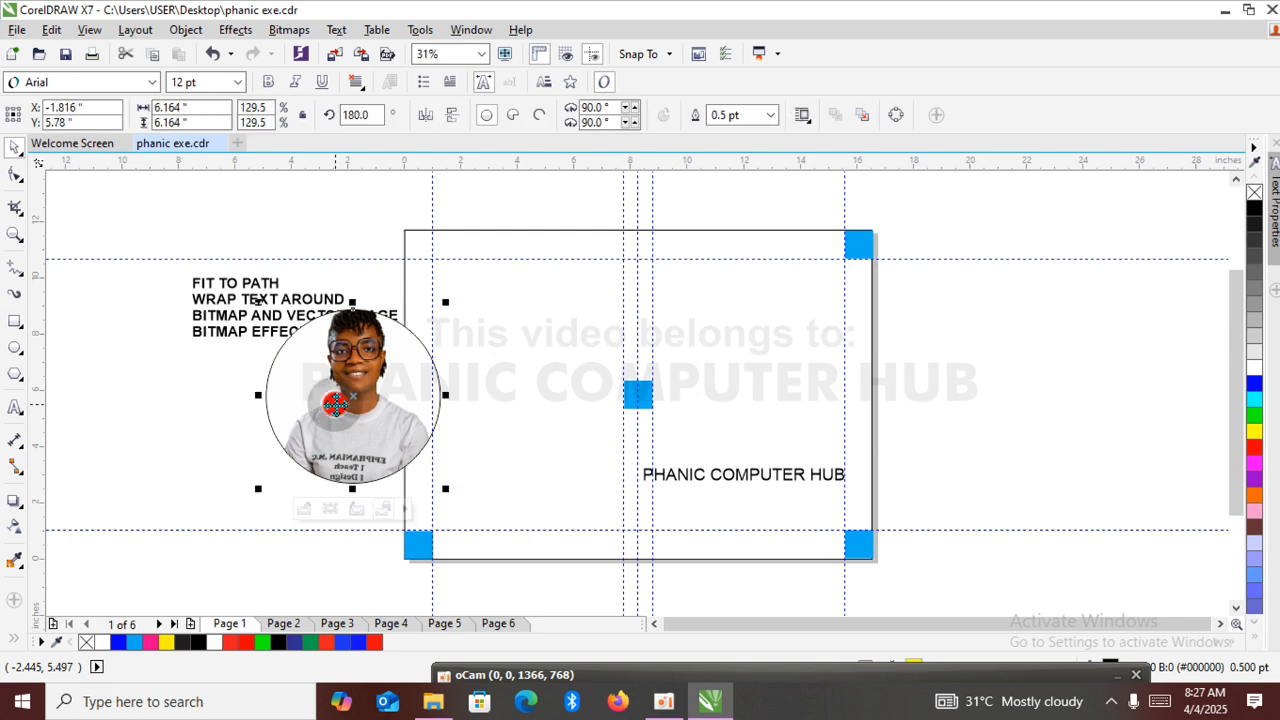
{"action": "left_click_drag", "start_coordinate": [335, 404], "coordinate": [493, 412]}
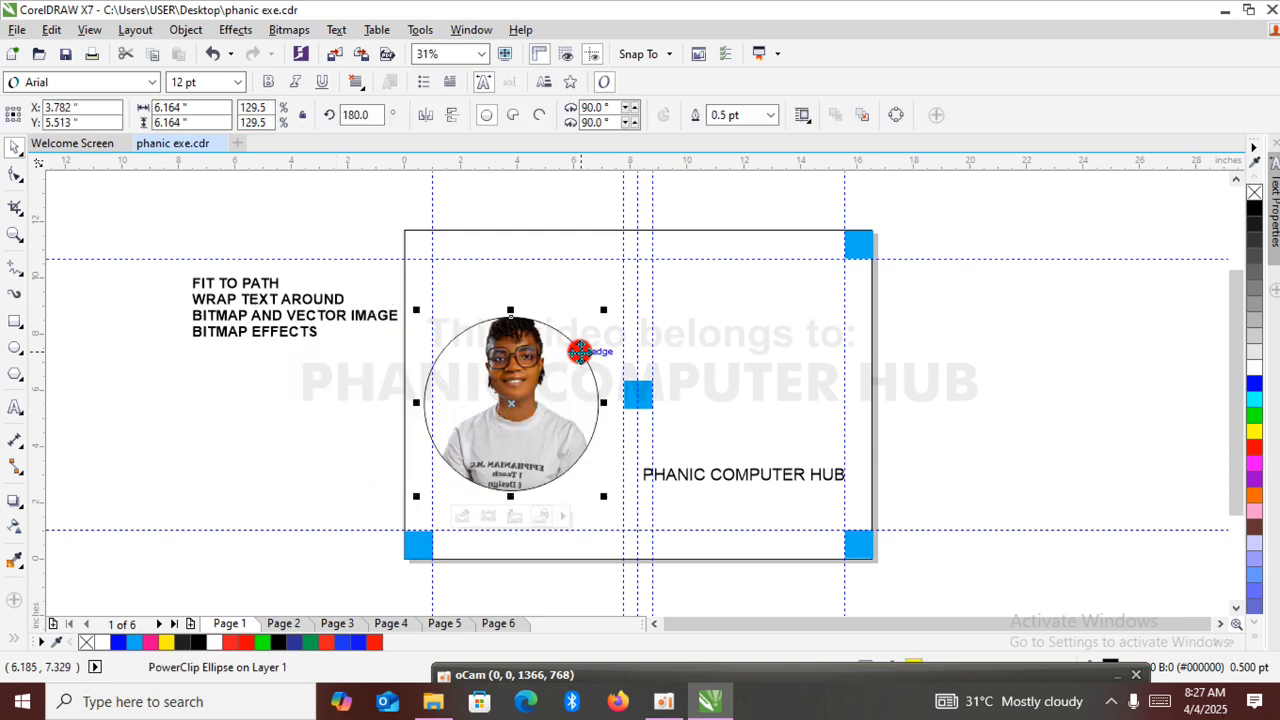
Shrink the mirrored portrait to about 5.2 inches in diameter and keep it inside the page's left margin guide.
{"action": "left_click_drag", "start_coordinate": [603, 309], "coordinate": [639, 284]}
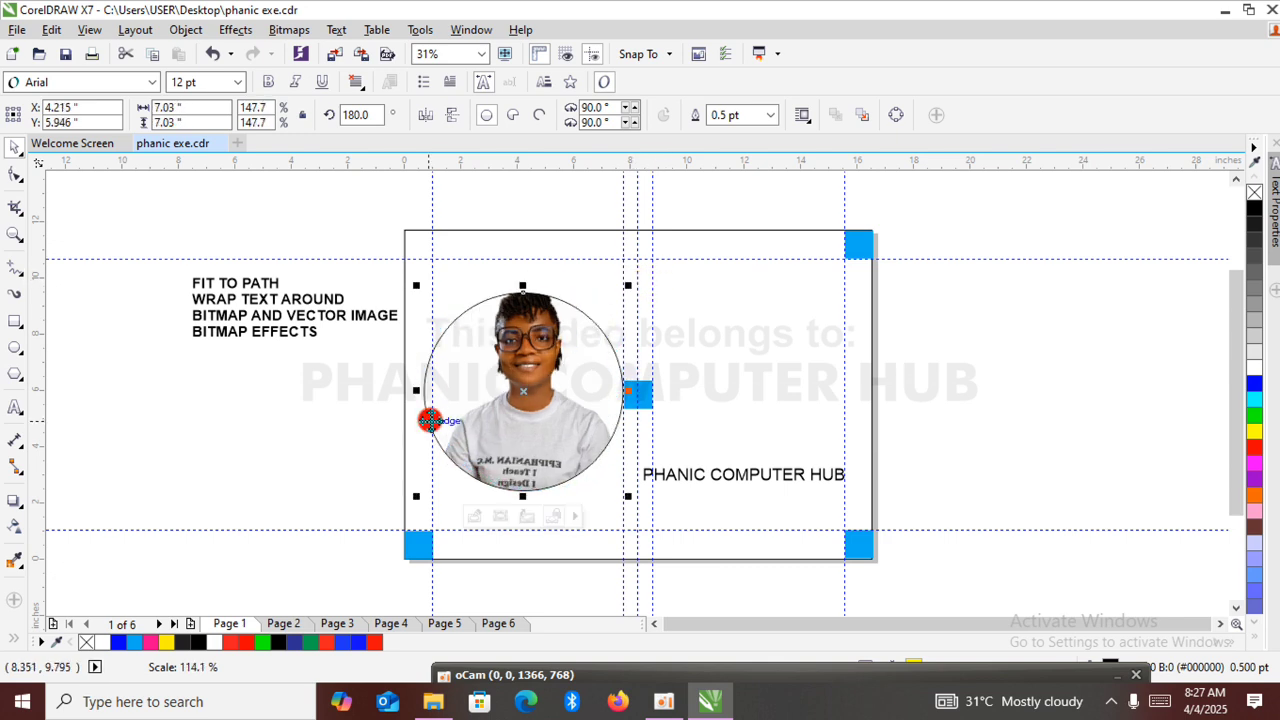
{"action": "key", "text": "ctrl+z"}
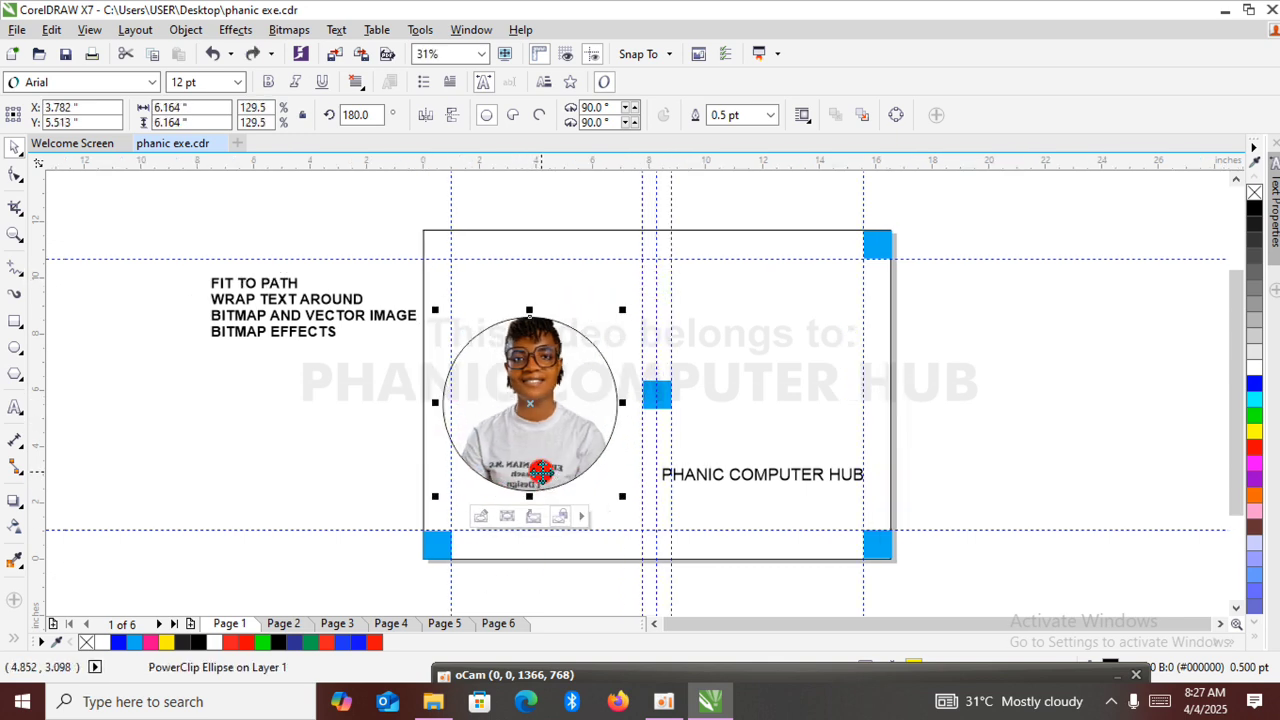
{"action": "left_click_drag", "start_coordinate": [536, 392], "coordinate": [549, 393]}
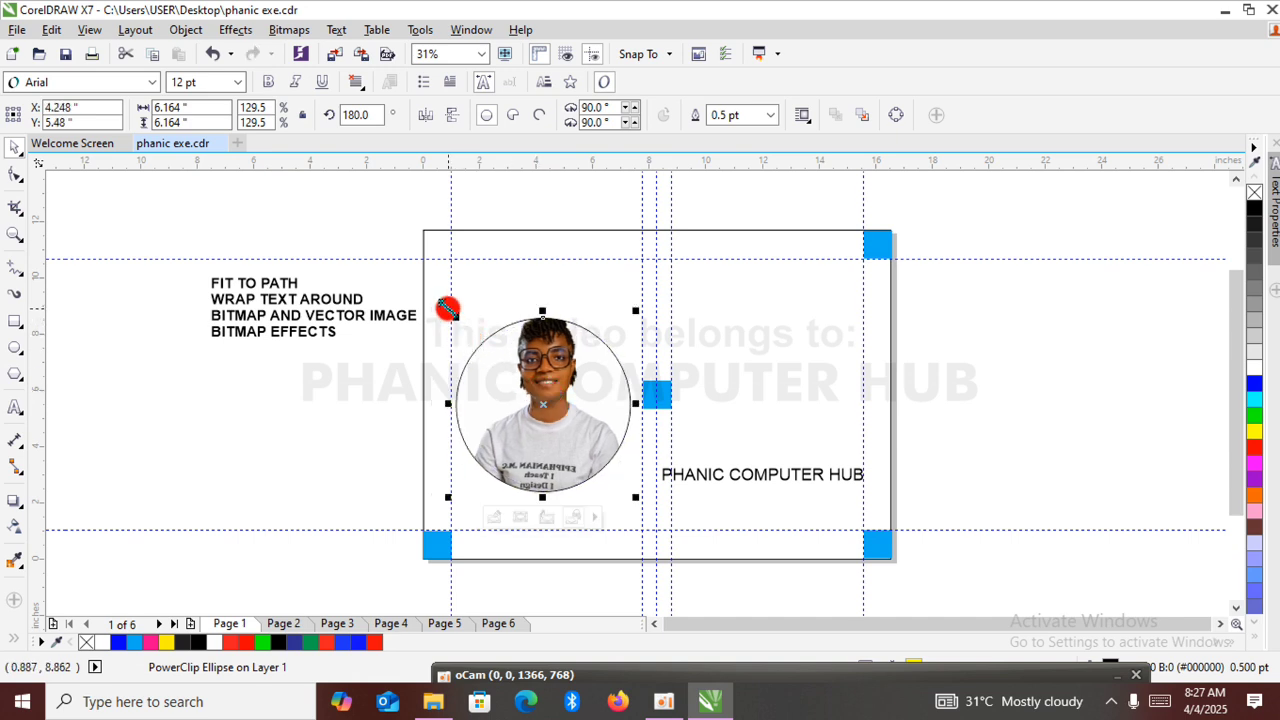
{"action": "left_click_drag", "start_coordinate": [447, 309], "coordinate": [455, 318]}
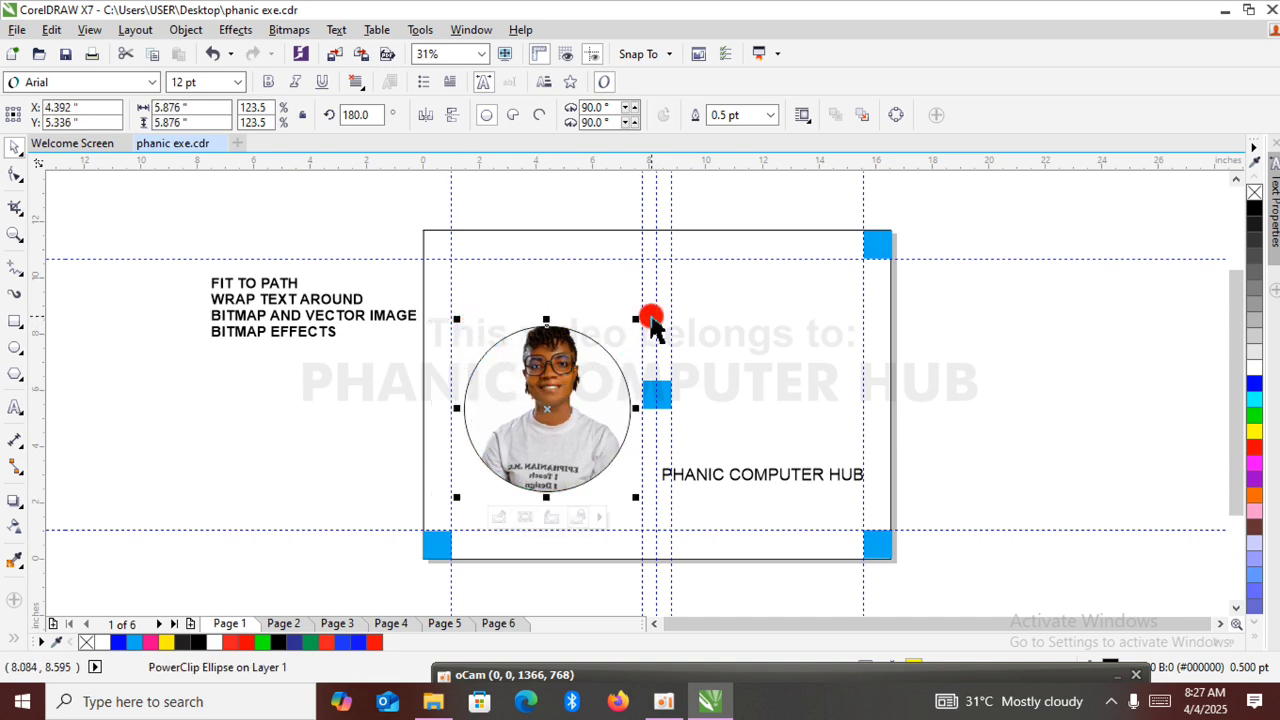
{"action": "left_click_drag", "start_coordinate": [639, 318], "coordinate": [618, 336]}
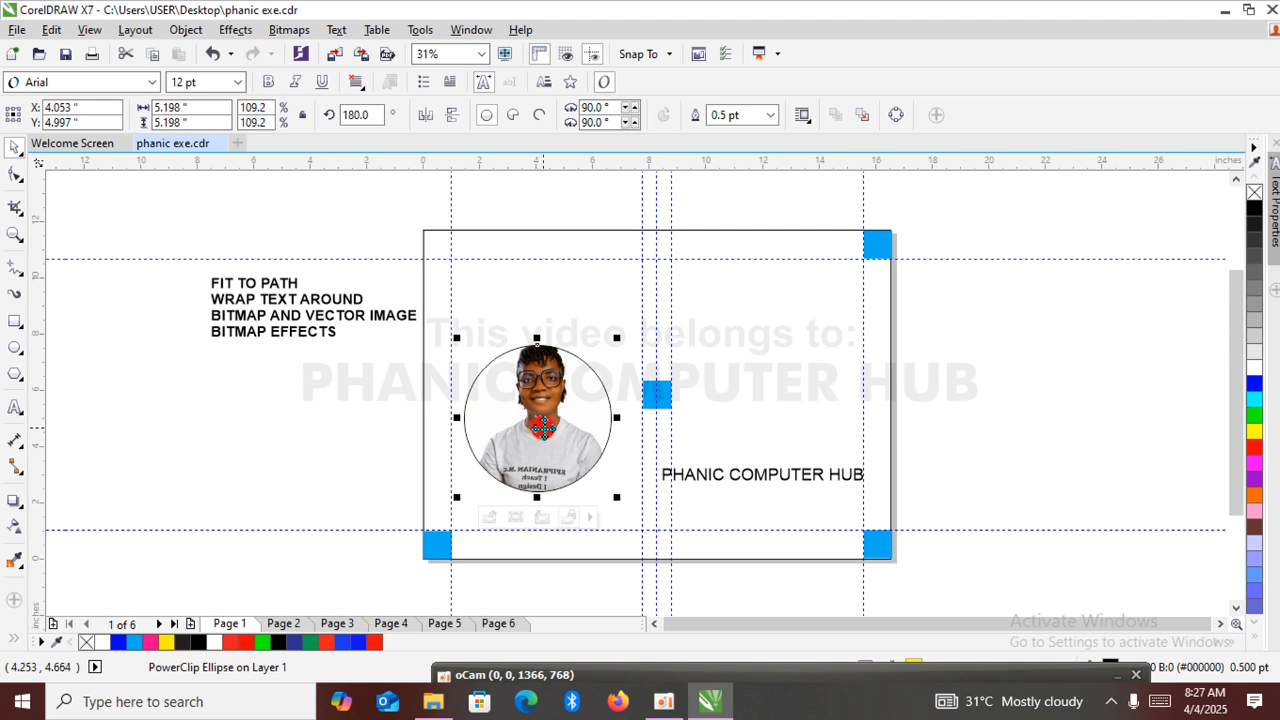
Place a copy of the portrait, about 6.66 inches wide, beyond the page's right edge and shift the original to about X 4.32, Y 5.13 inches.
{"action": "left_click_drag", "start_coordinate": [541, 427], "coordinate": [1022, 378]}
{"action": "left_click_drag", "start_coordinate": [1106, 282], "coordinate": [1145, 250]}
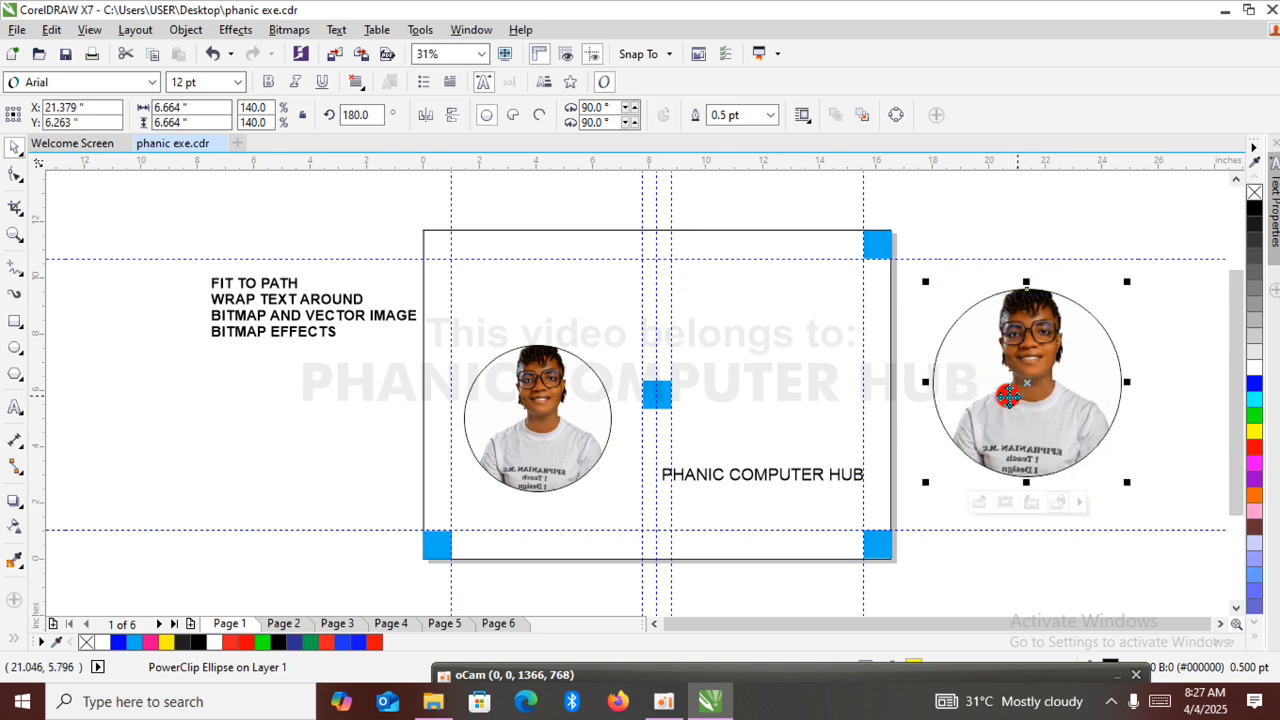
{"action": "left_click", "coordinate": [557, 425]}
{"action": "mouse_move", "coordinate": [557, 420]}
{"action": "left_mouse_down"}
{"action": "mouse_move", "coordinate": [545, 392]}
{"action": "mouse_move", "coordinate": [565, 416]}
{"action": "left_mouse_up"}
{"action": "left_click_drag", "start_coordinate": [627, 334], "coordinate": [627, 334]}
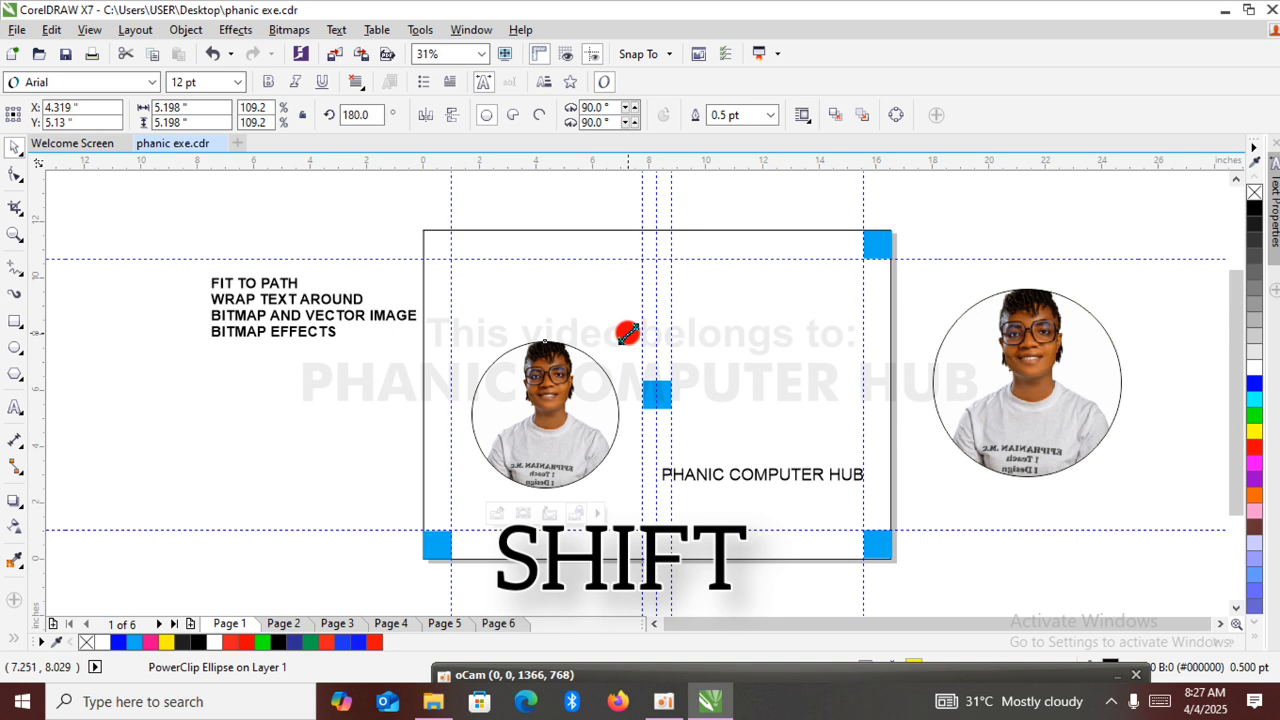
{"action": "left_click_drag", "start_coordinate": [627, 334], "coordinate": [420, 312]}
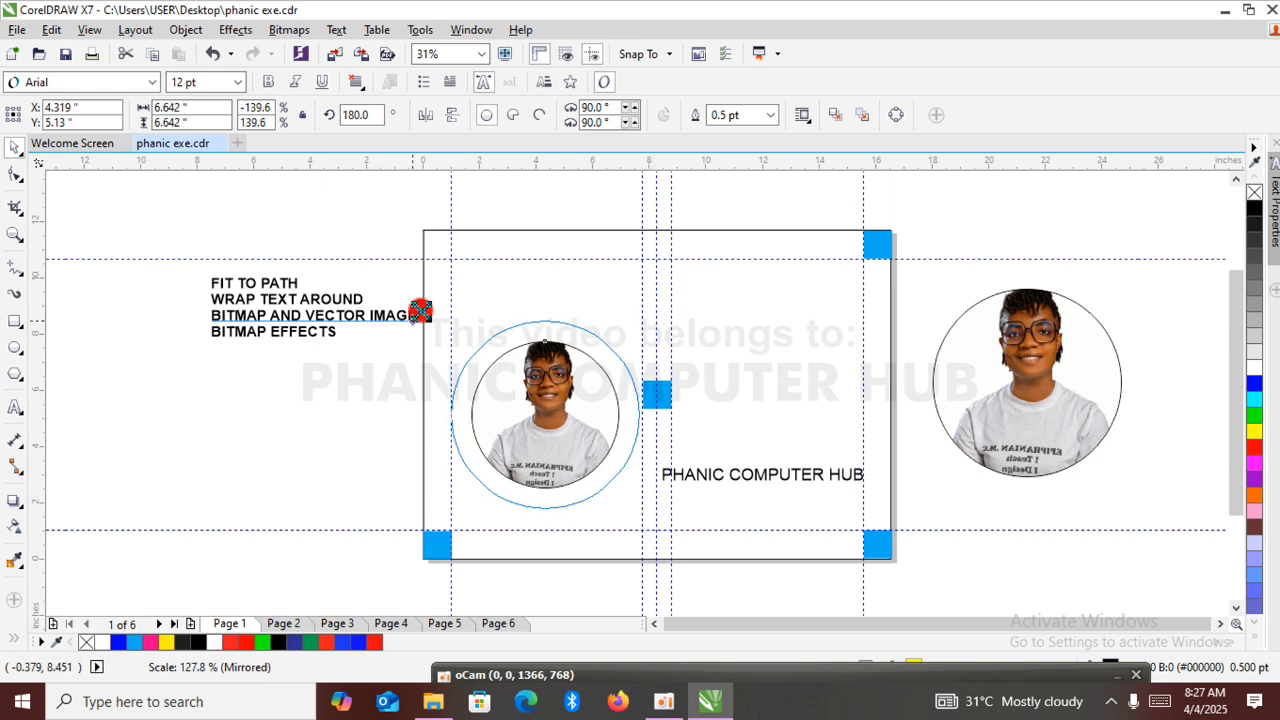
{"action": "key", "text": "super+shift+s"}
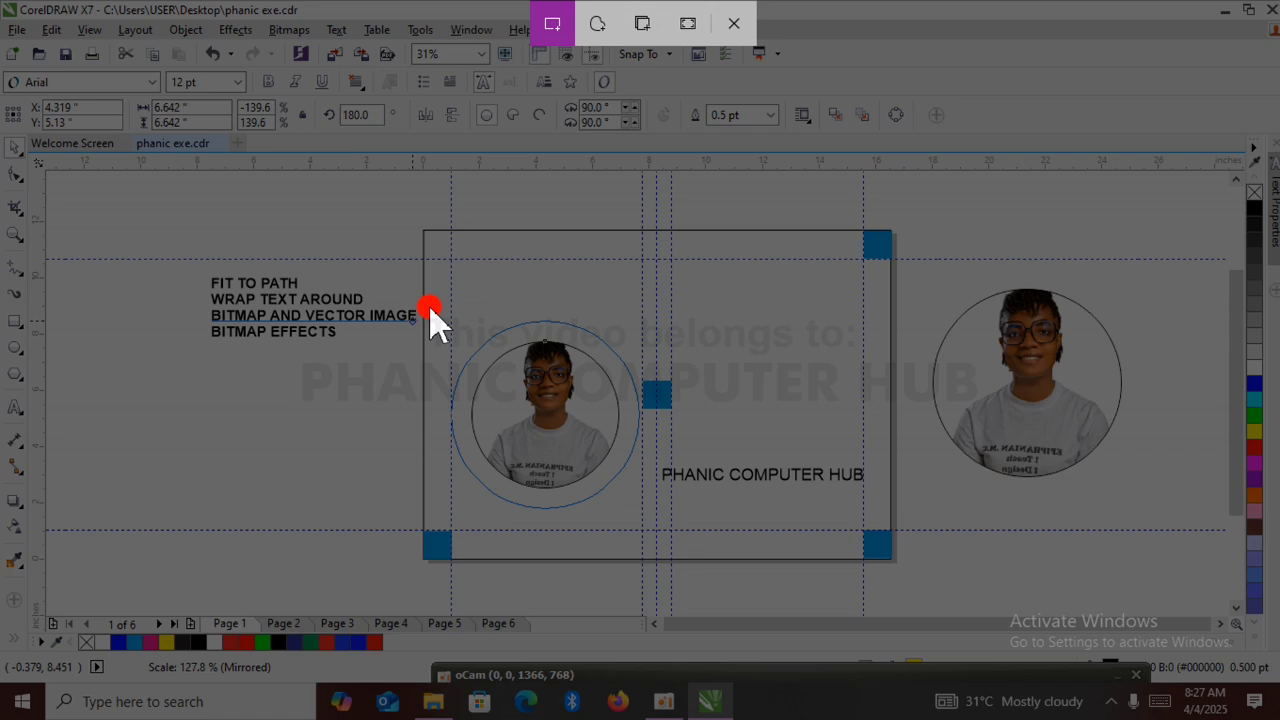
{"action": "left_click", "coordinate": [746, 27]}
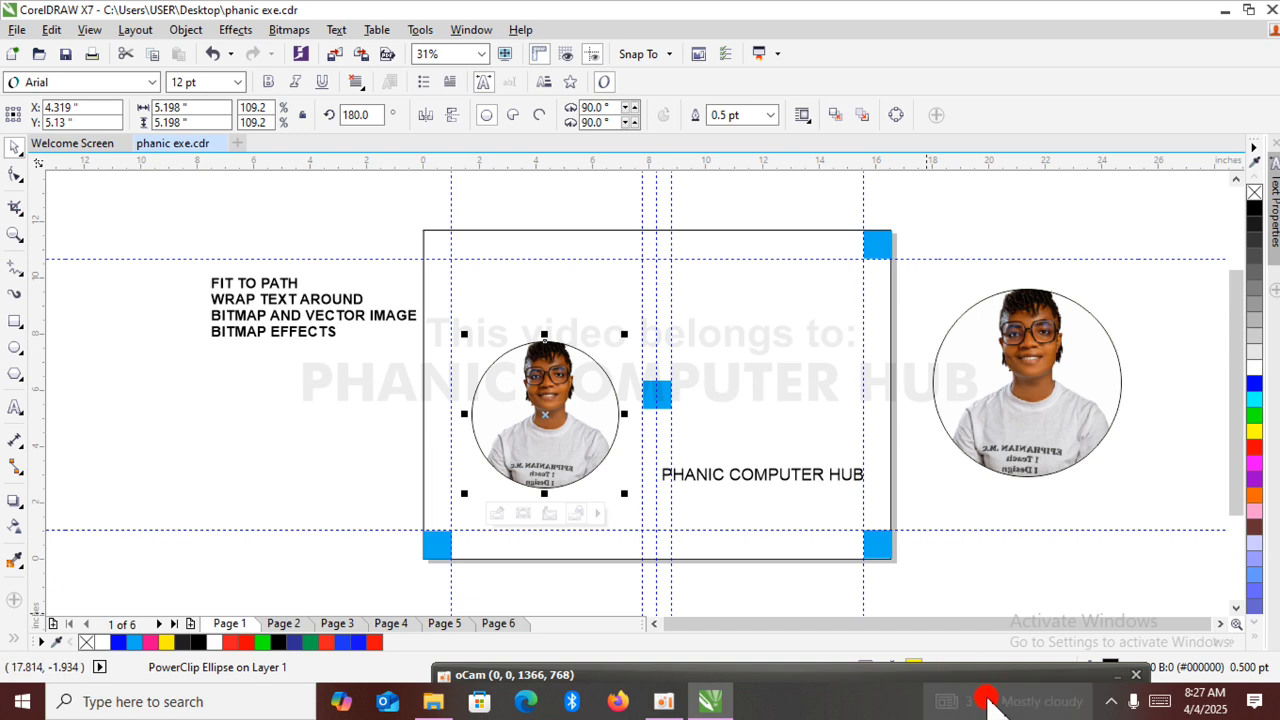
{"action": "mouse_move", "coordinate": [948, 690]}
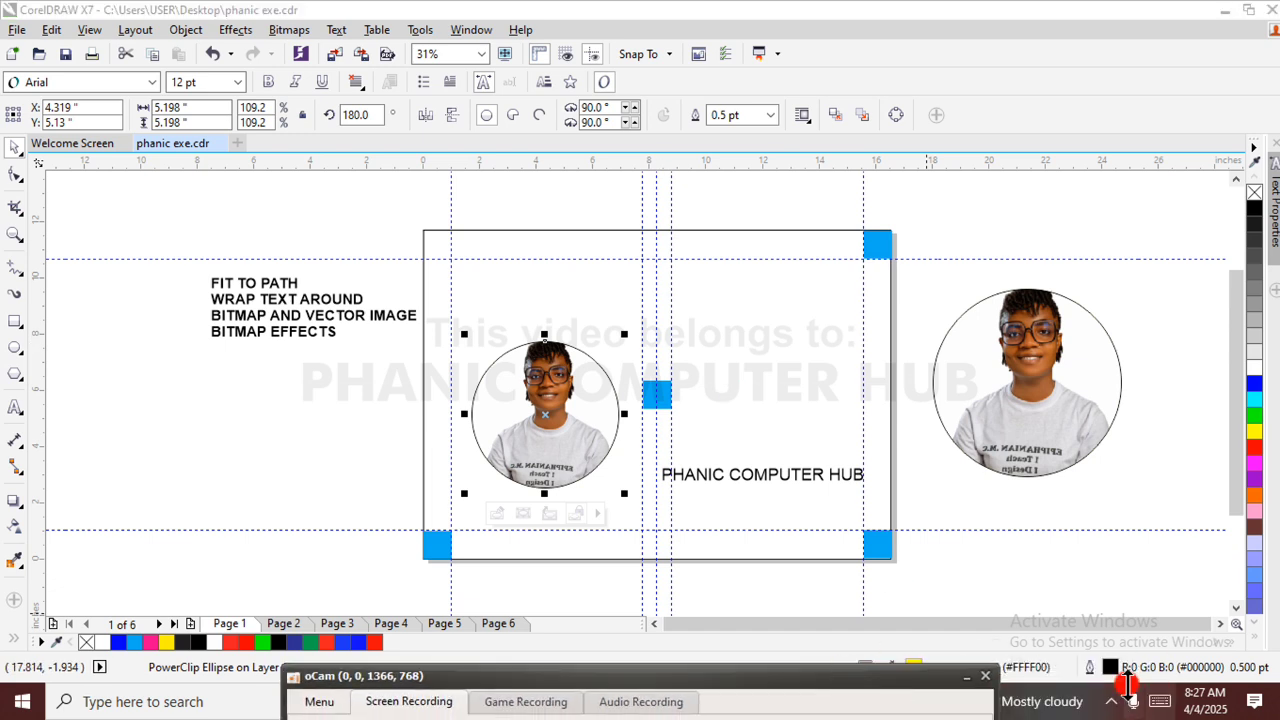
{"action": "left_click", "coordinate": [1111, 701]}
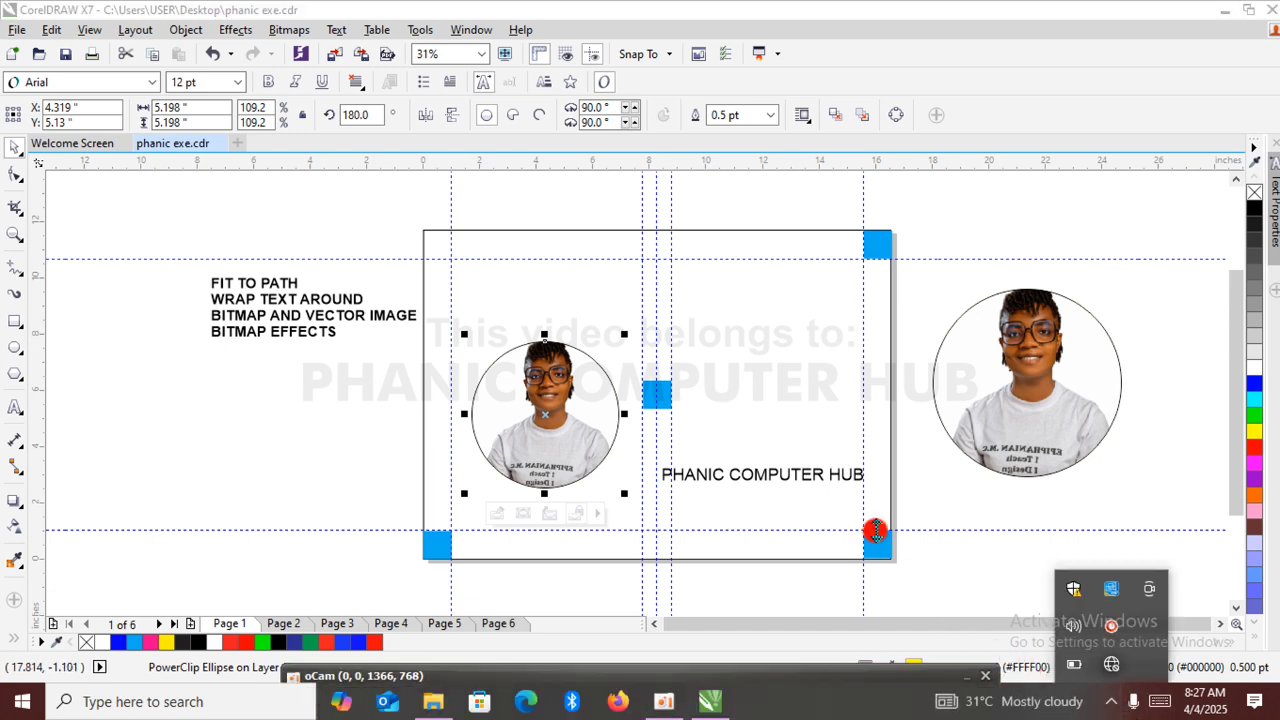
{"action": "left_click", "coordinate": [955, 518]}
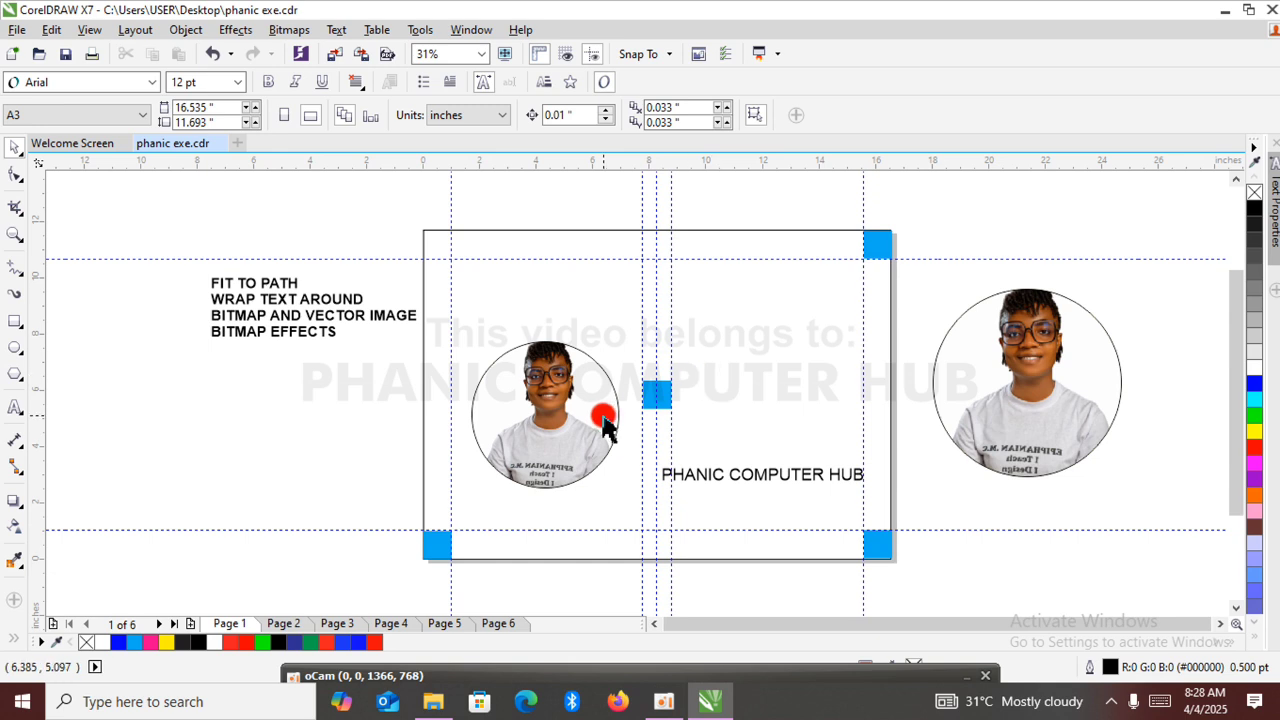
Make a concentric enlarged copy of the portrait on the page, about 6.66 inches in diameter, and send it behind the original.
{"action": "left_click", "coordinate": [603, 418]}
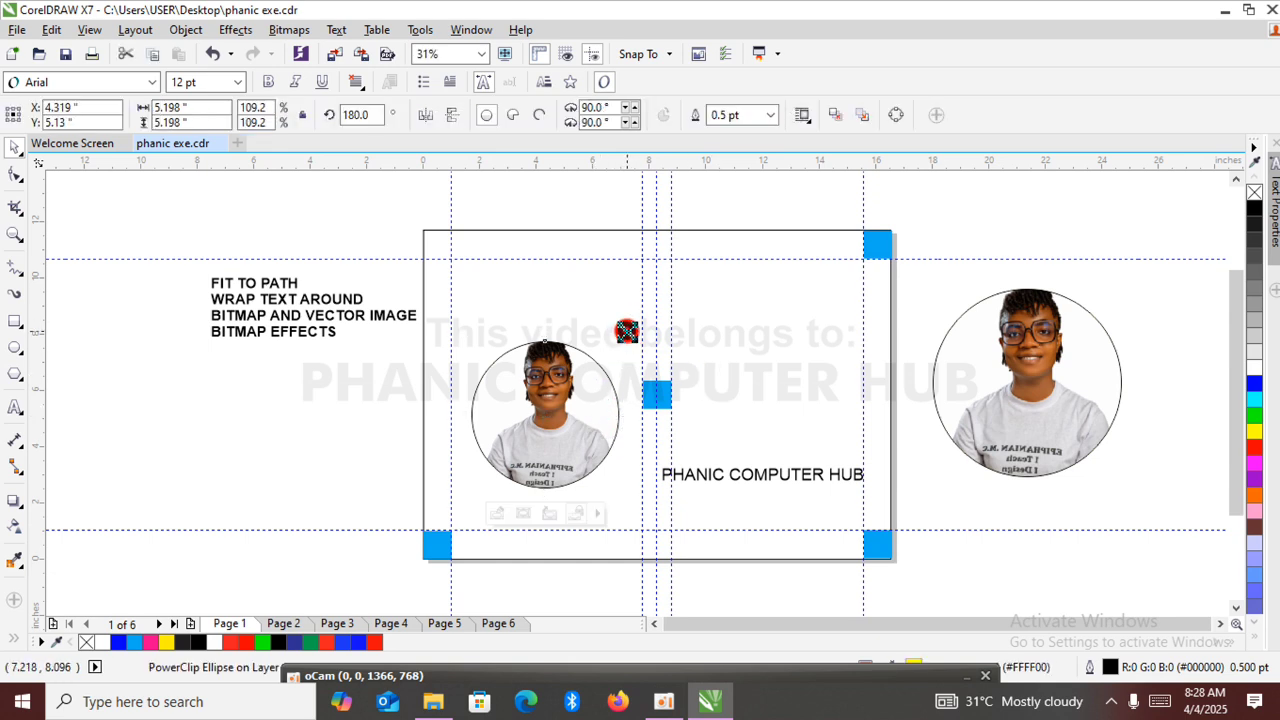
{"action": "left_click_drag", "start_coordinate": [627, 330], "coordinate": [648, 297]}
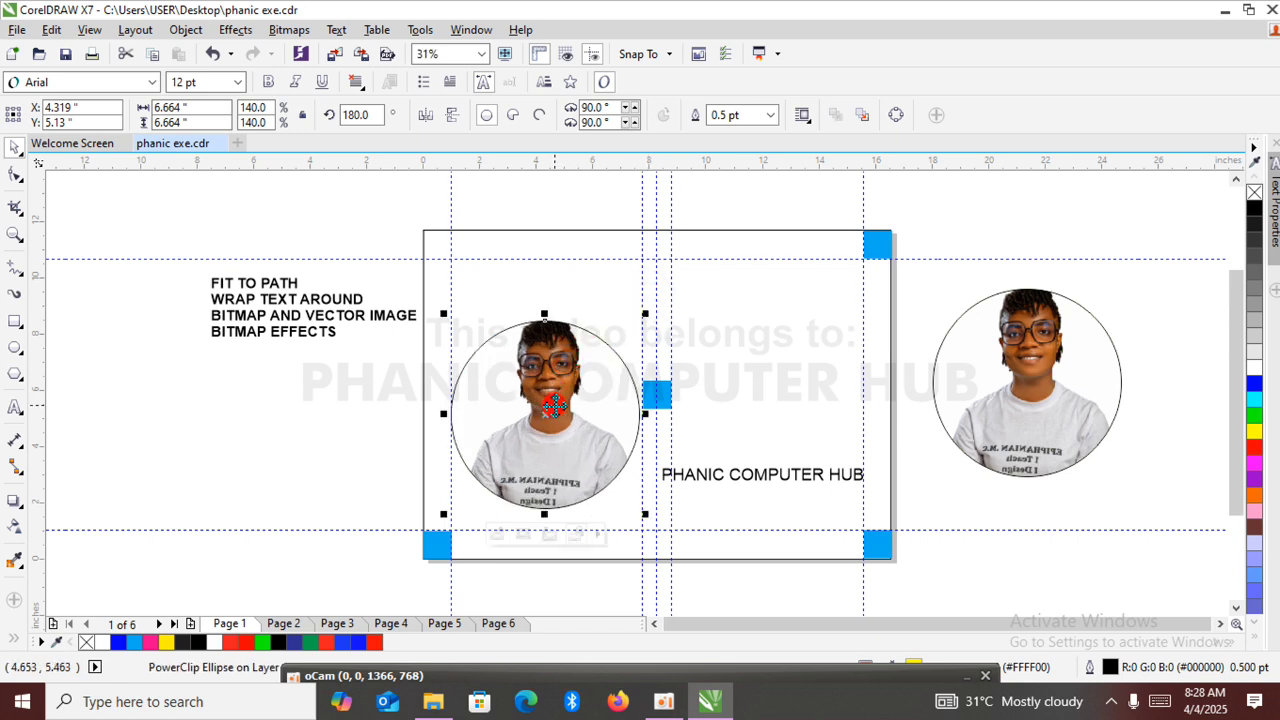
{"action": "left_click_drag", "start_coordinate": [553, 405], "coordinate": [381, 441]}
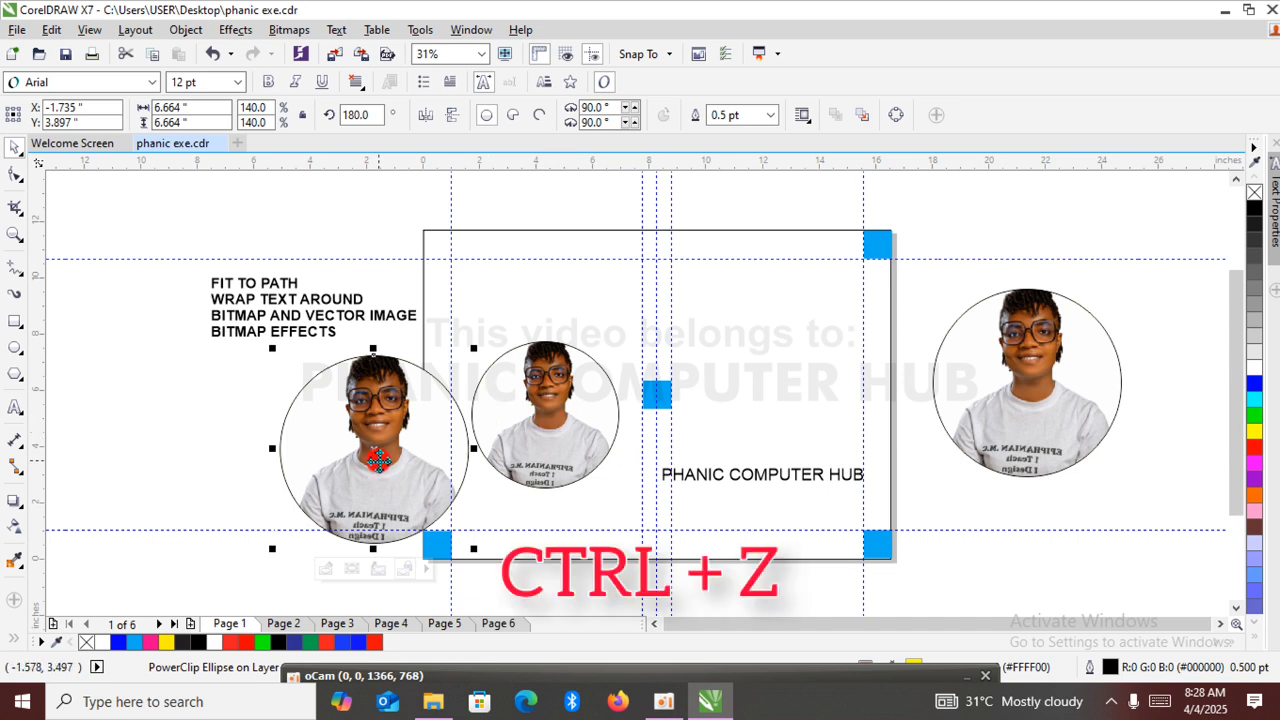
{"action": "key", "text": "ctrl+z"}
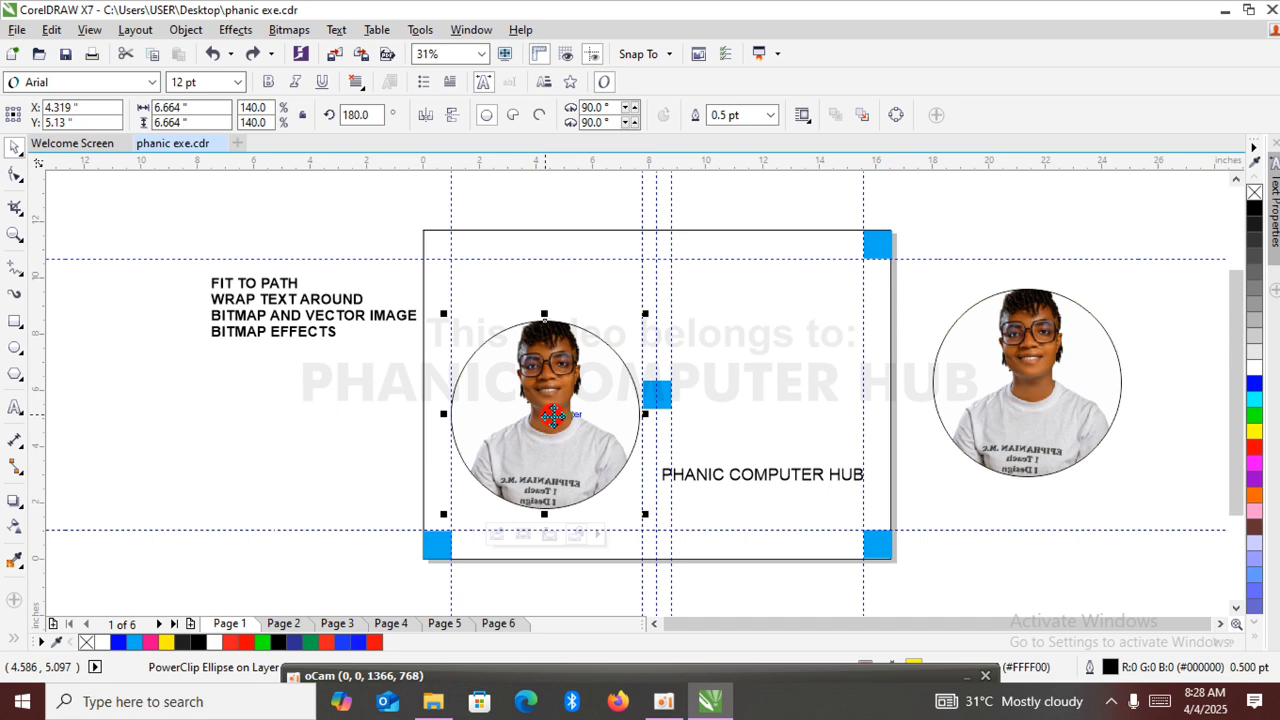
{"action": "key", "text": "shift+Page_Down"}
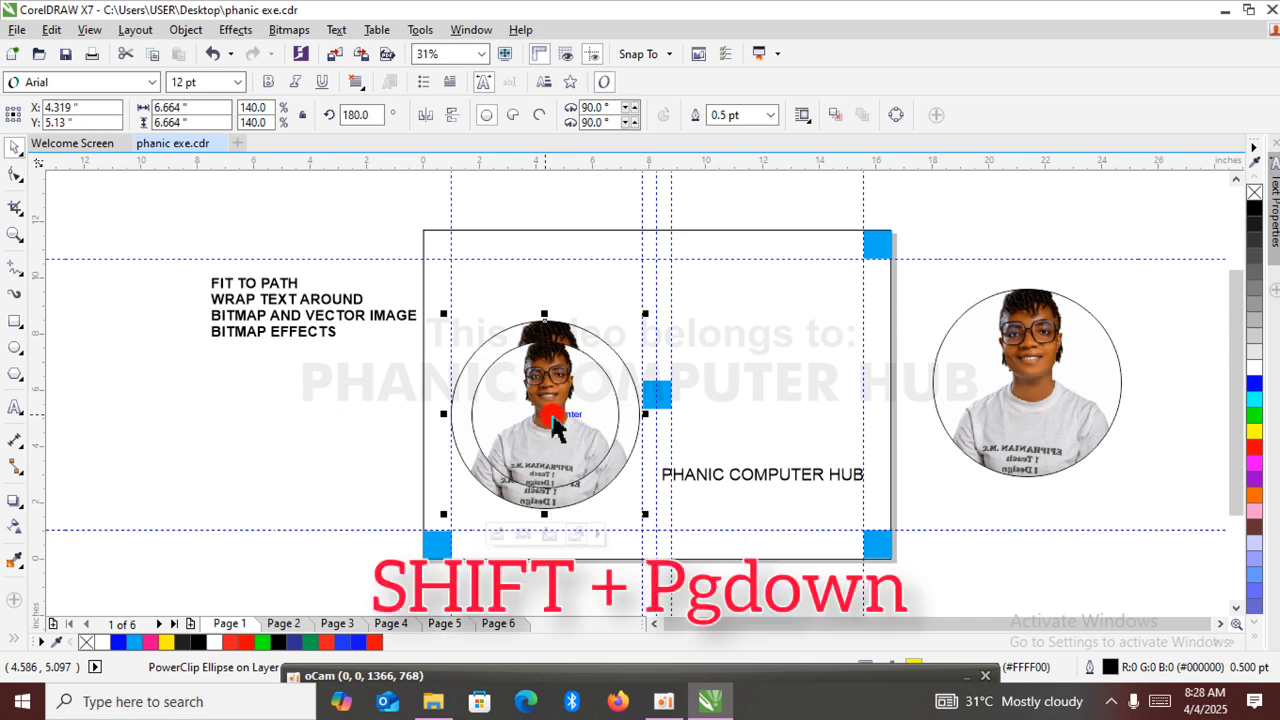
Select the larger portrait circle behind the original and extract the photo from its PowerClip frame.
{"action": "left_click", "coordinate": [273, 503]}
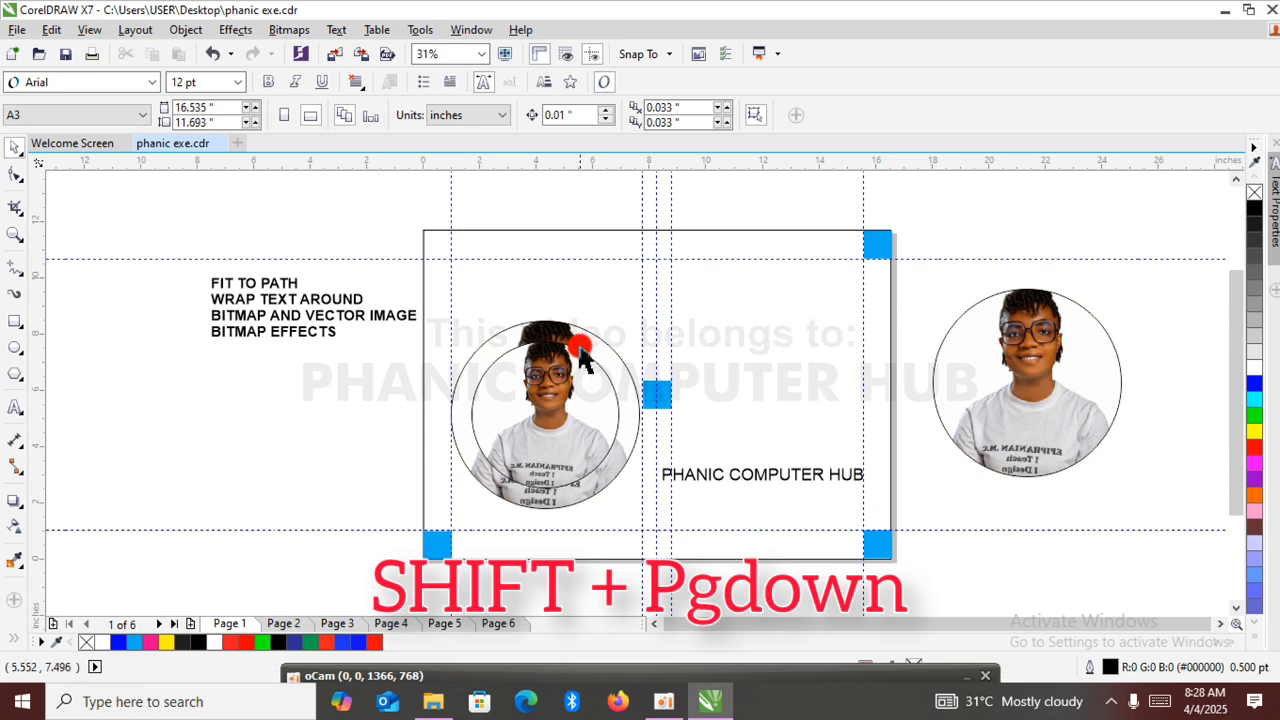
{"action": "left_click", "coordinate": [570, 340]}
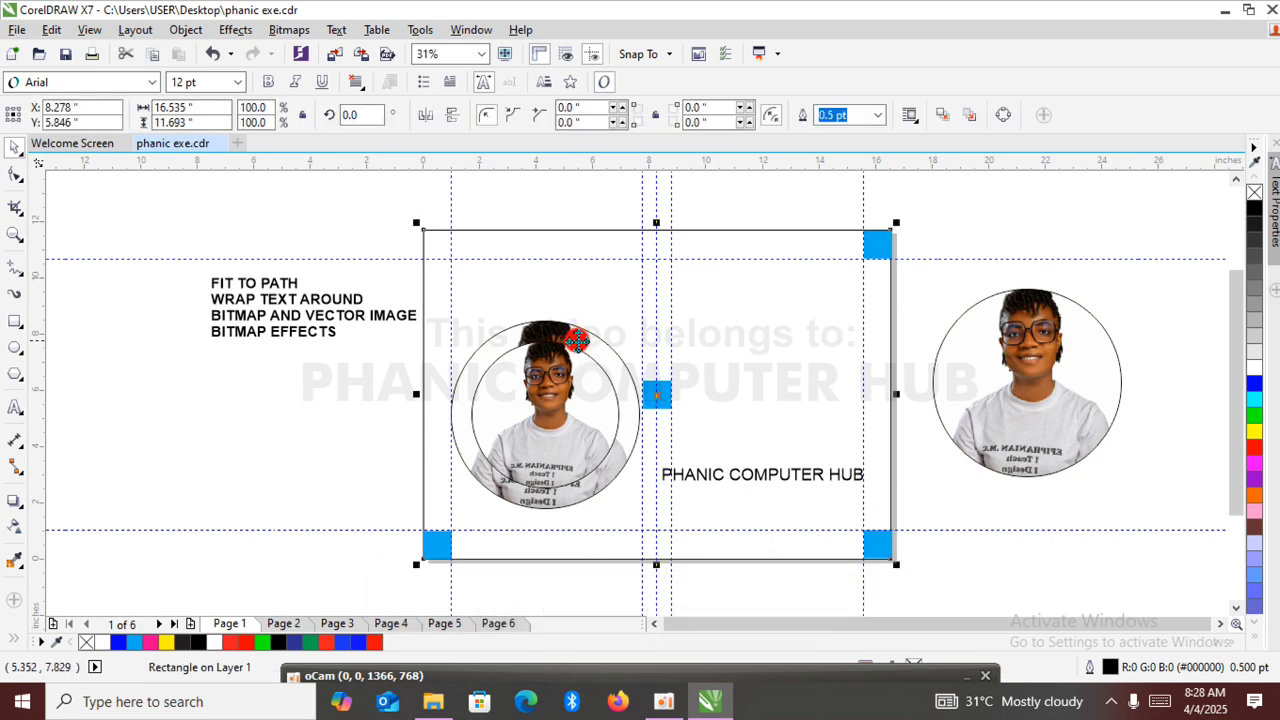
{"action": "left_click", "coordinate": [578, 342]}
{"action": "left_click", "coordinate": [593, 339]}
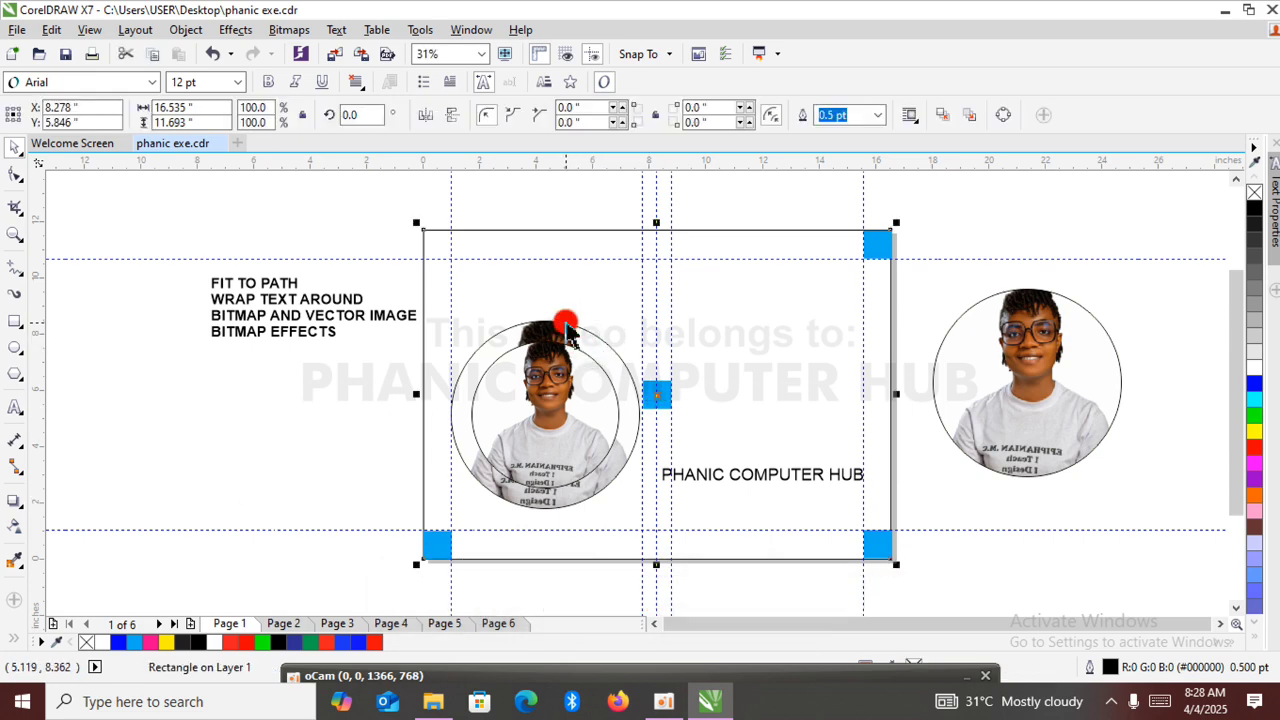
{"action": "left_click", "coordinate": [563, 322]}
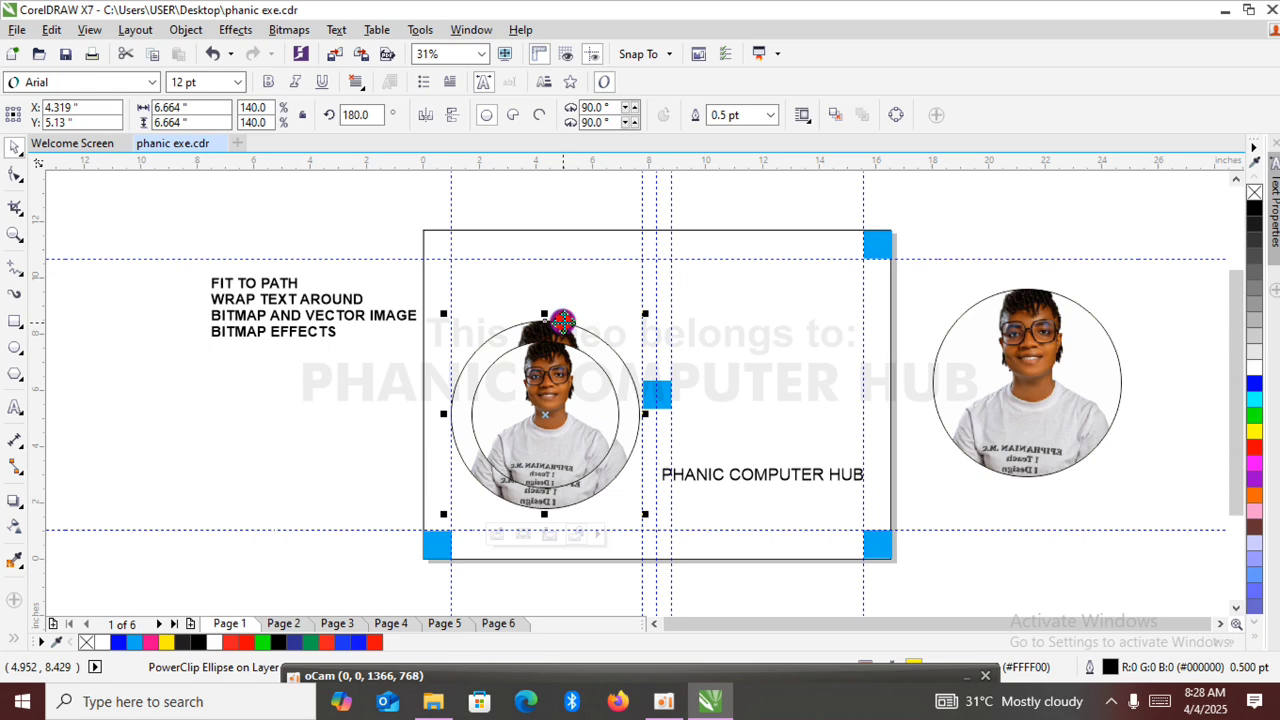
{"action": "right_click", "coordinate": [563, 322]}
{"action": "left_click", "coordinate": [555, 314]}
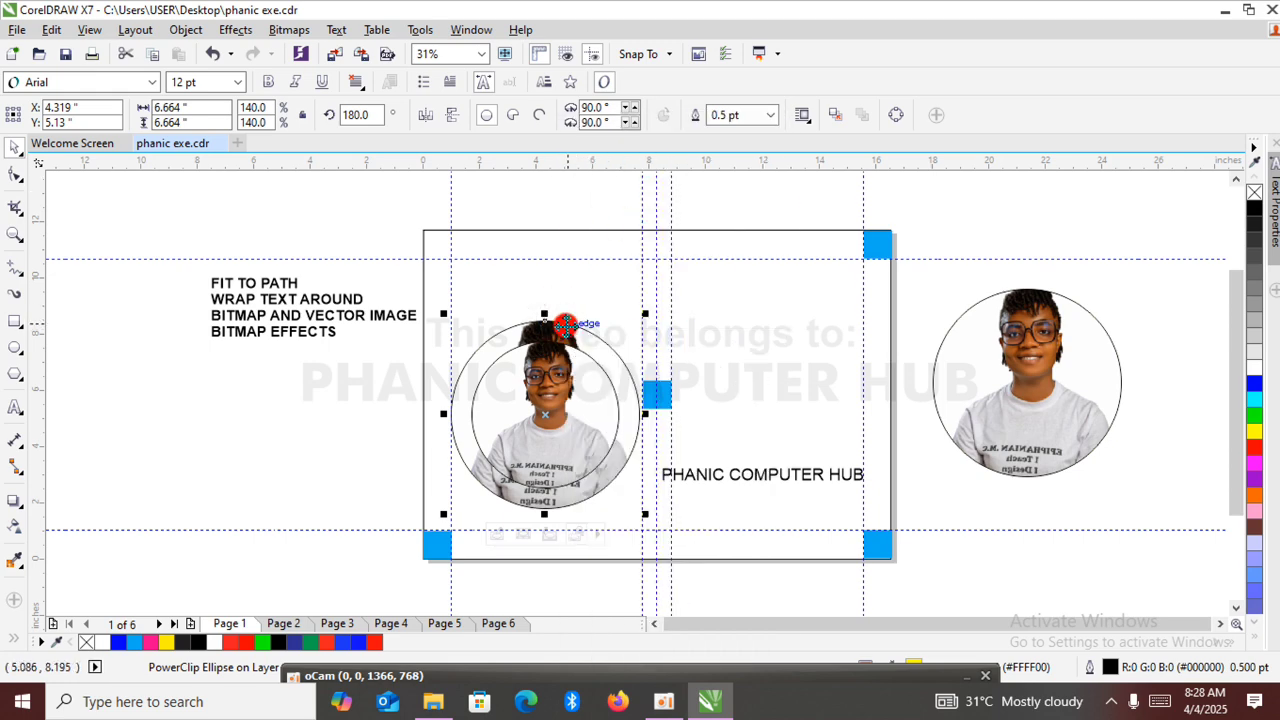
{"action": "right_click", "coordinate": [565, 323]}
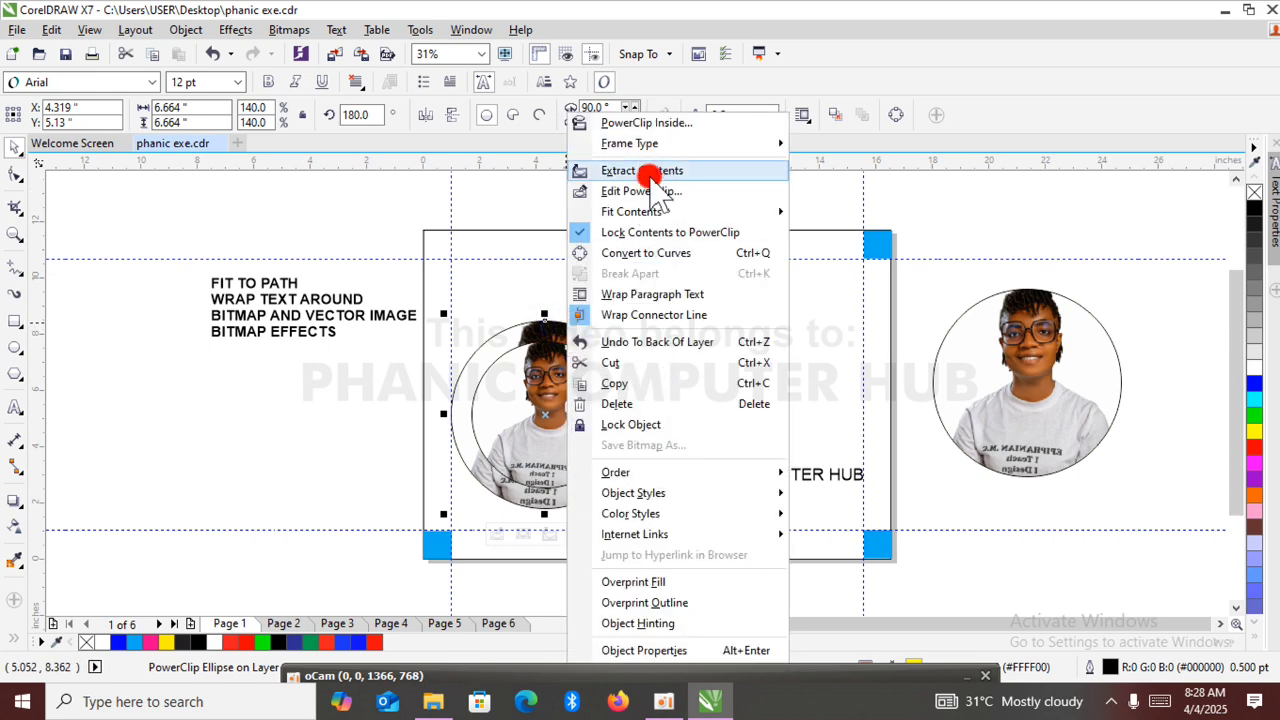
{"action": "left_click", "coordinate": [648, 172]}
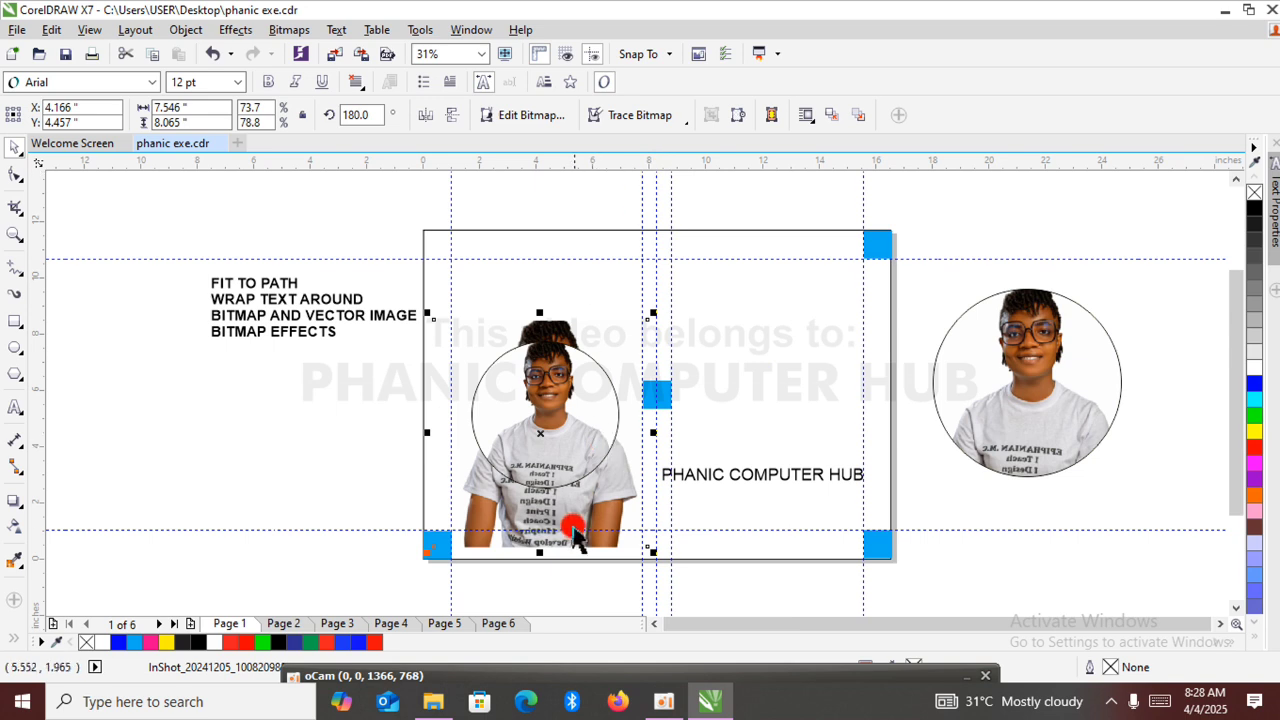
{"action": "left_click_drag", "start_coordinate": [577, 511], "coordinate": [316, 542]}
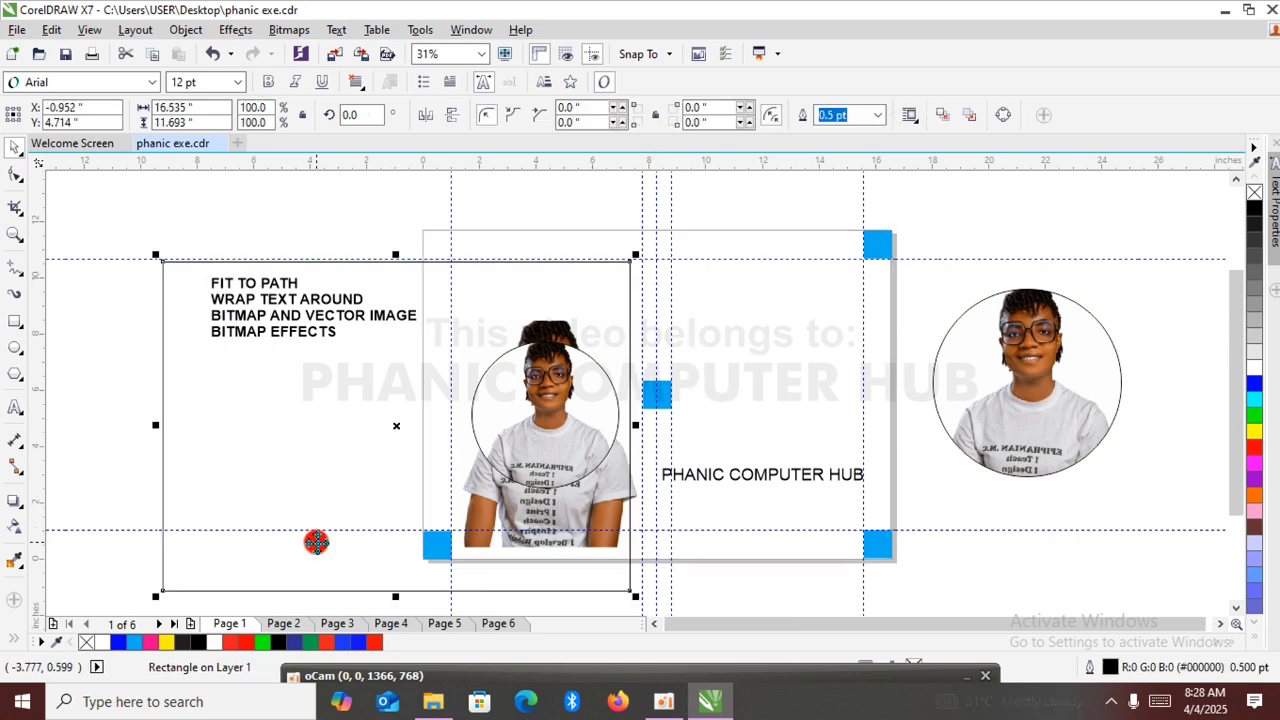
{"action": "key", "text": "ctrl+z"}
{"action": "left_click", "coordinate": [300, 491]}
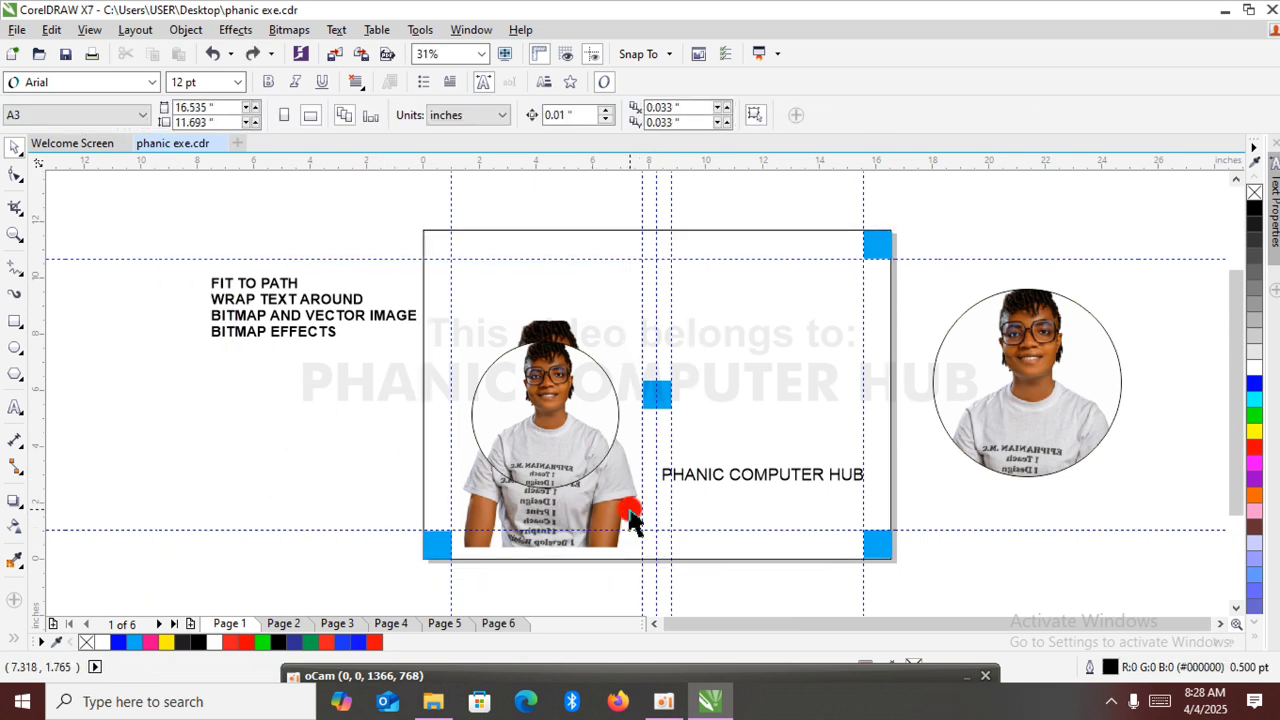
{"action": "left_click", "coordinate": [631, 517]}
{"action": "left_click", "coordinate": [605, 512]}
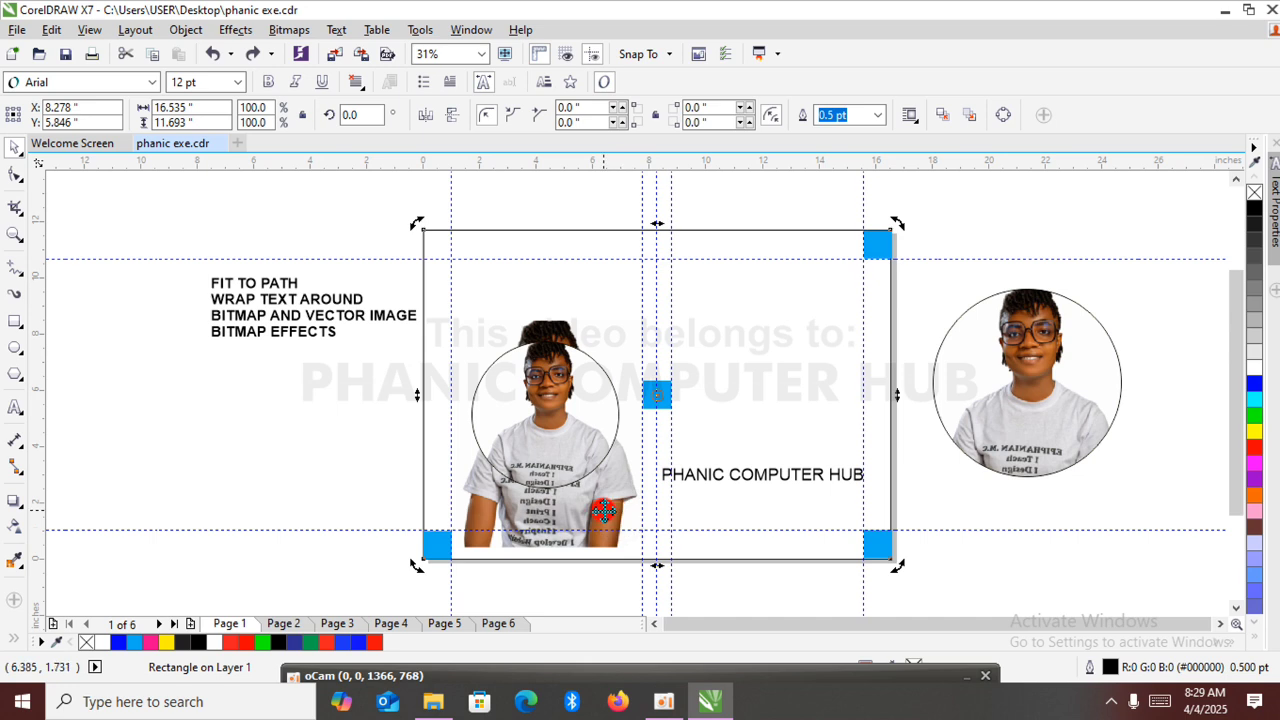
{"action": "left_click", "coordinate": [337, 500]}
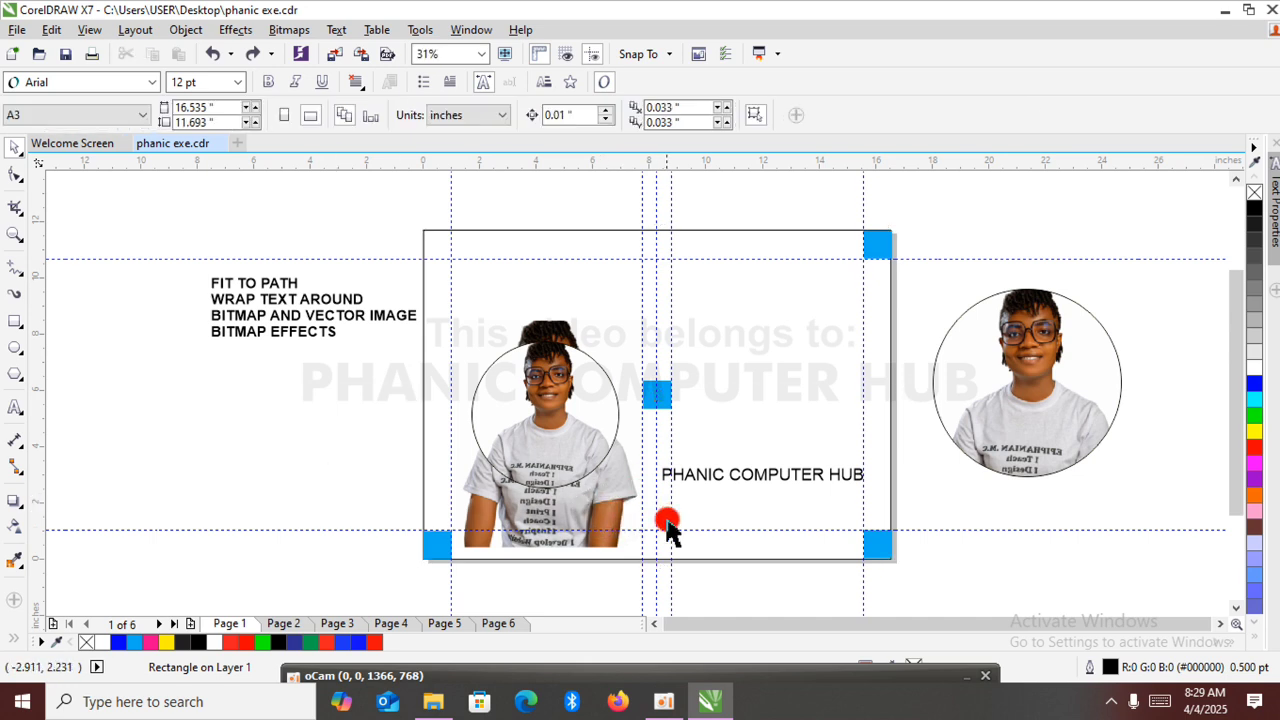
{"action": "left_click", "coordinate": [611, 513]}
{"action": "left_click", "coordinate": [608, 507]}
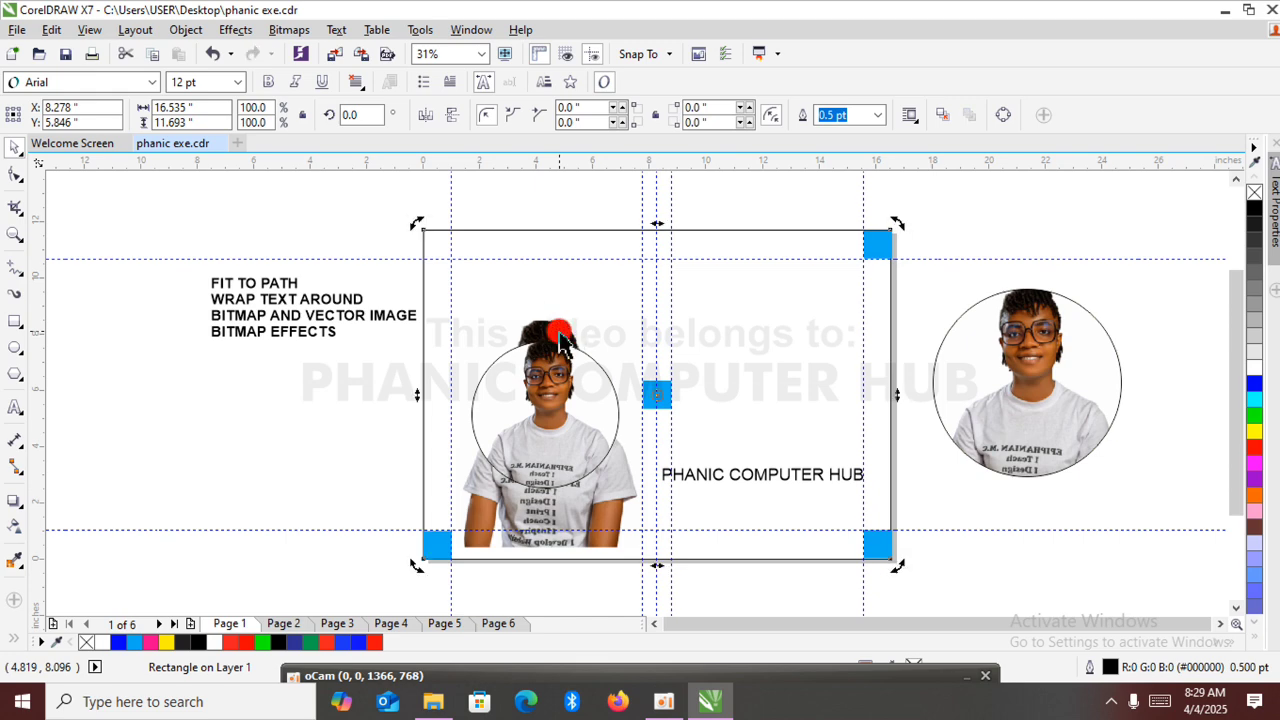
Move the extracted photo off the page beyond its left edge, to about X -6.10, Y 3.02 inches.
{"action": "left_click", "coordinate": [314, 452]}
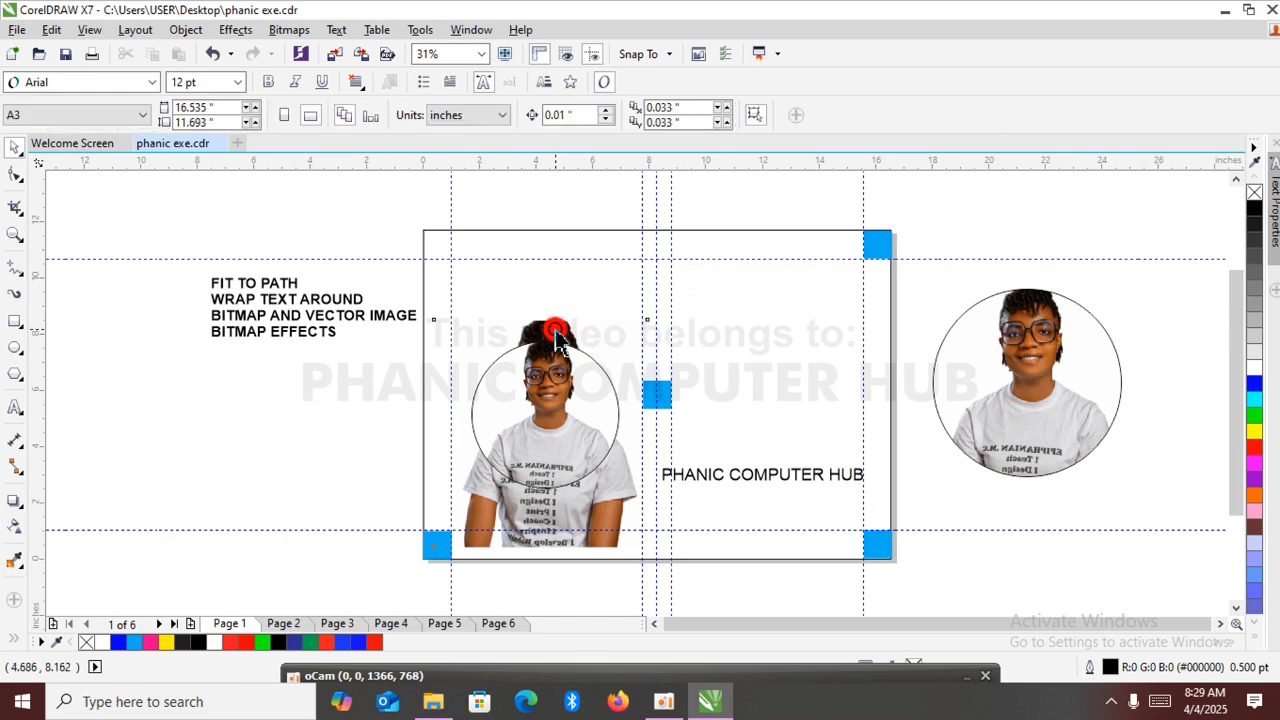
{"action": "left_click_drag", "start_coordinate": [556, 330], "coordinate": [270, 363]}
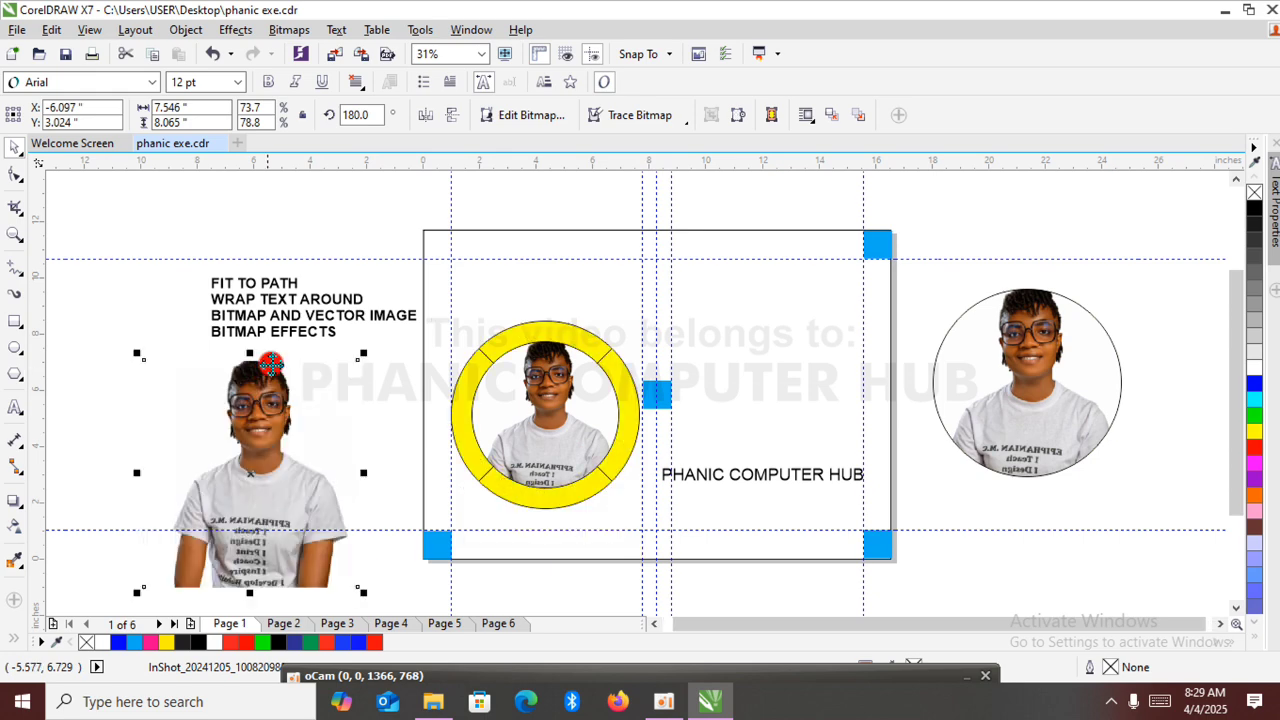
Set the larger circle's frame type to None and fill the circle with red.
{"action": "left_click", "coordinate": [628, 441]}
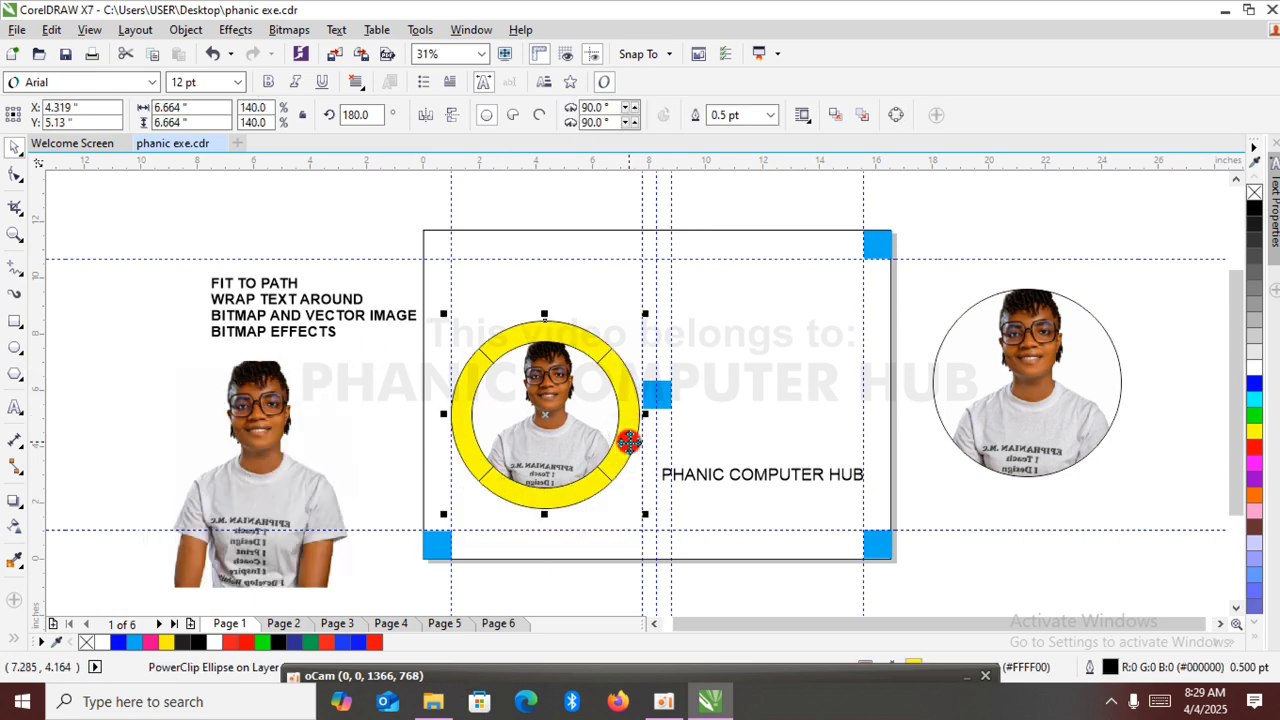
{"action": "right_click", "coordinate": [628, 441]}
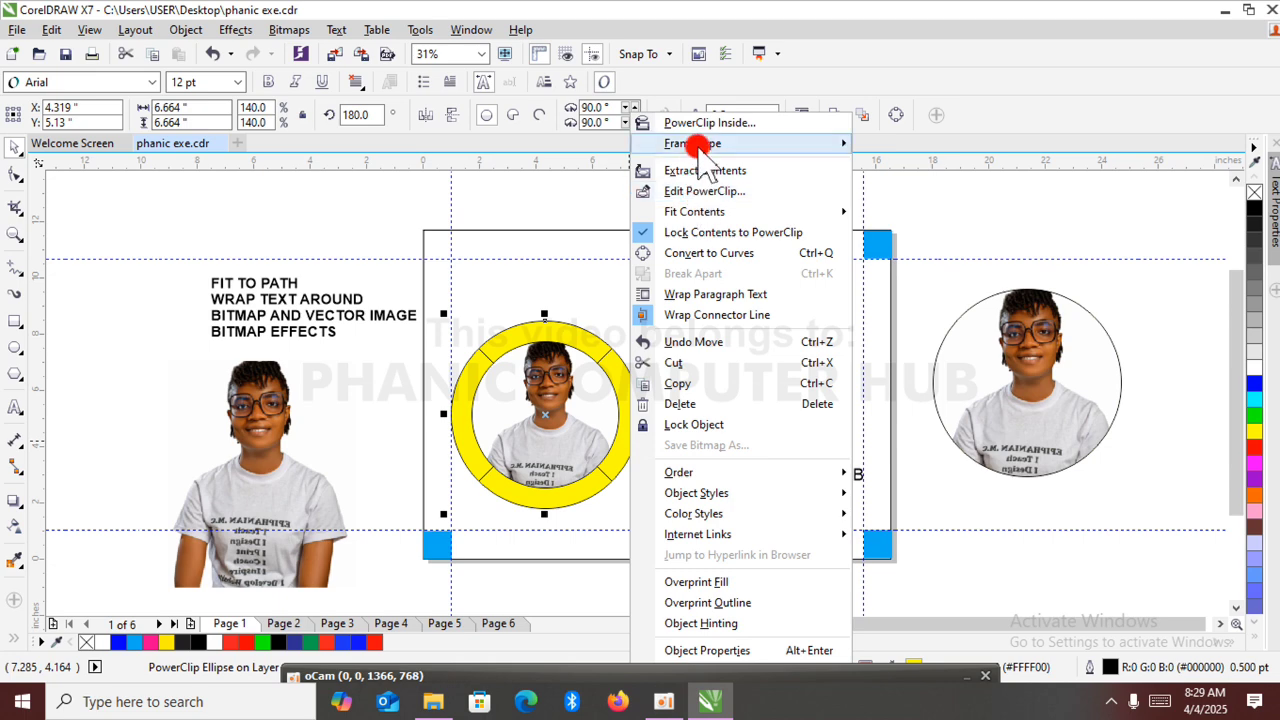
{"action": "mouse_move", "coordinate": [700, 144]}
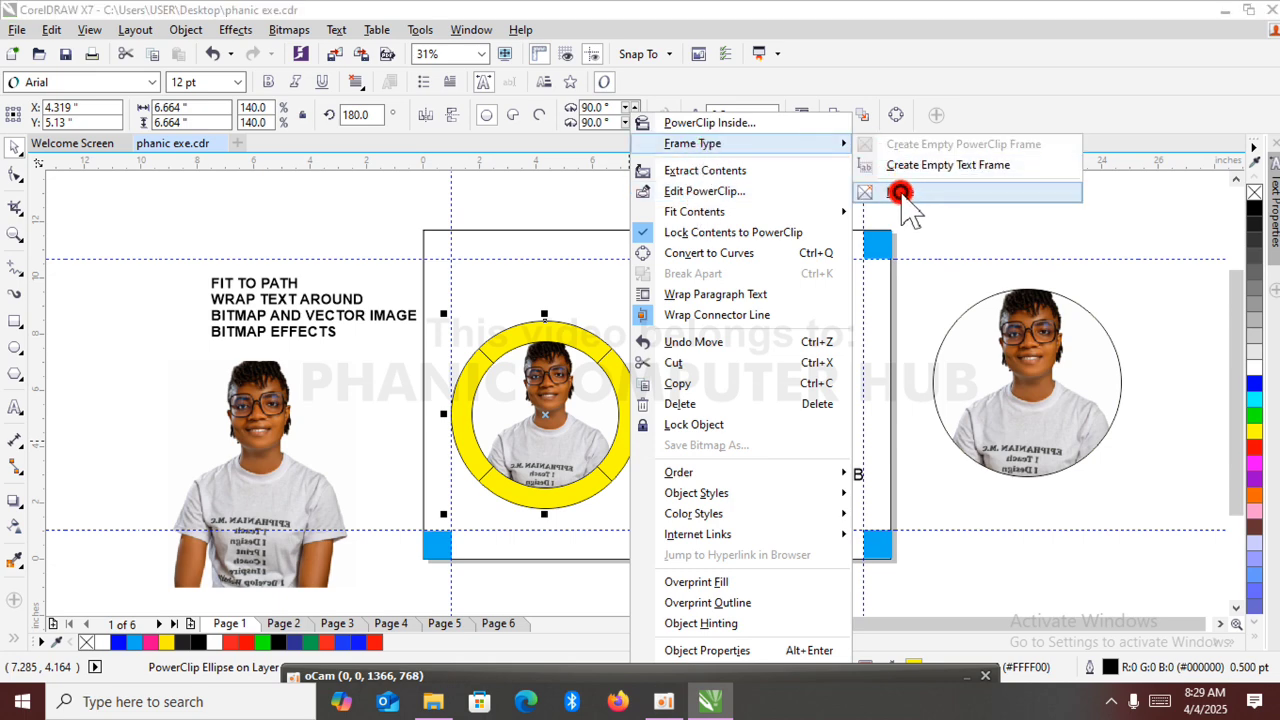
{"action": "left_click", "coordinate": [905, 192]}
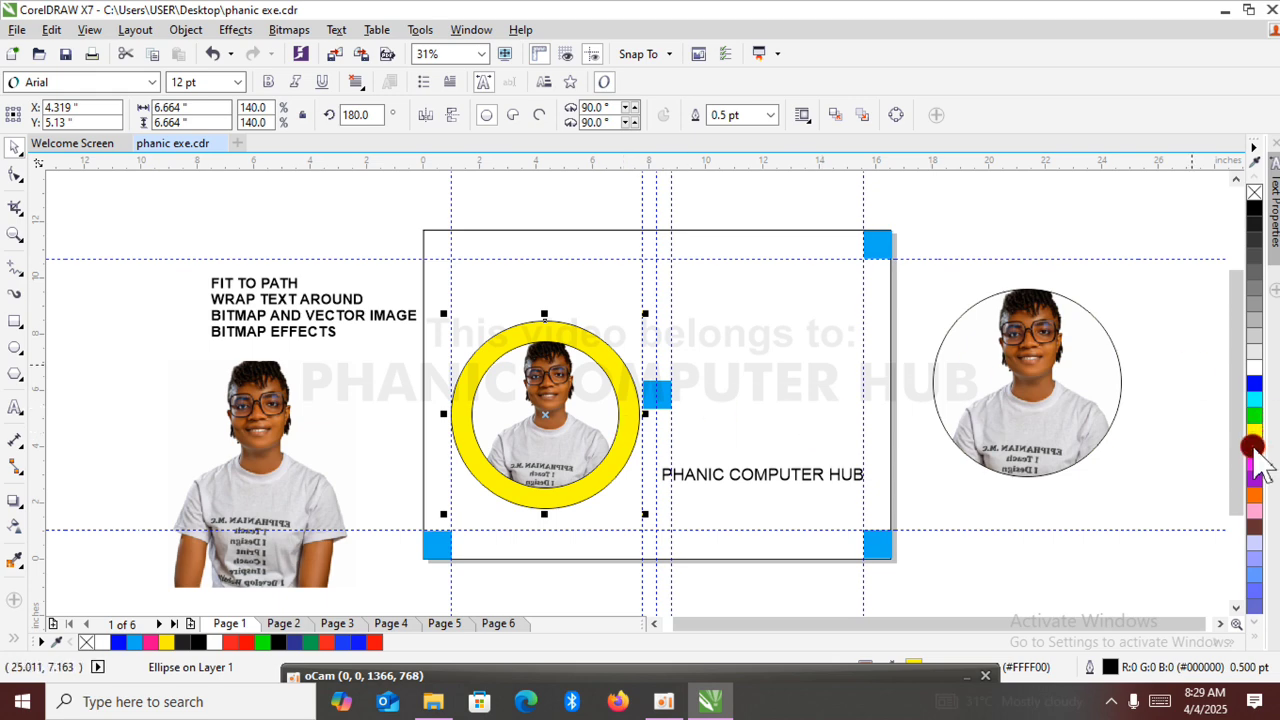
{"action": "left_click", "coordinate": [1257, 452]}
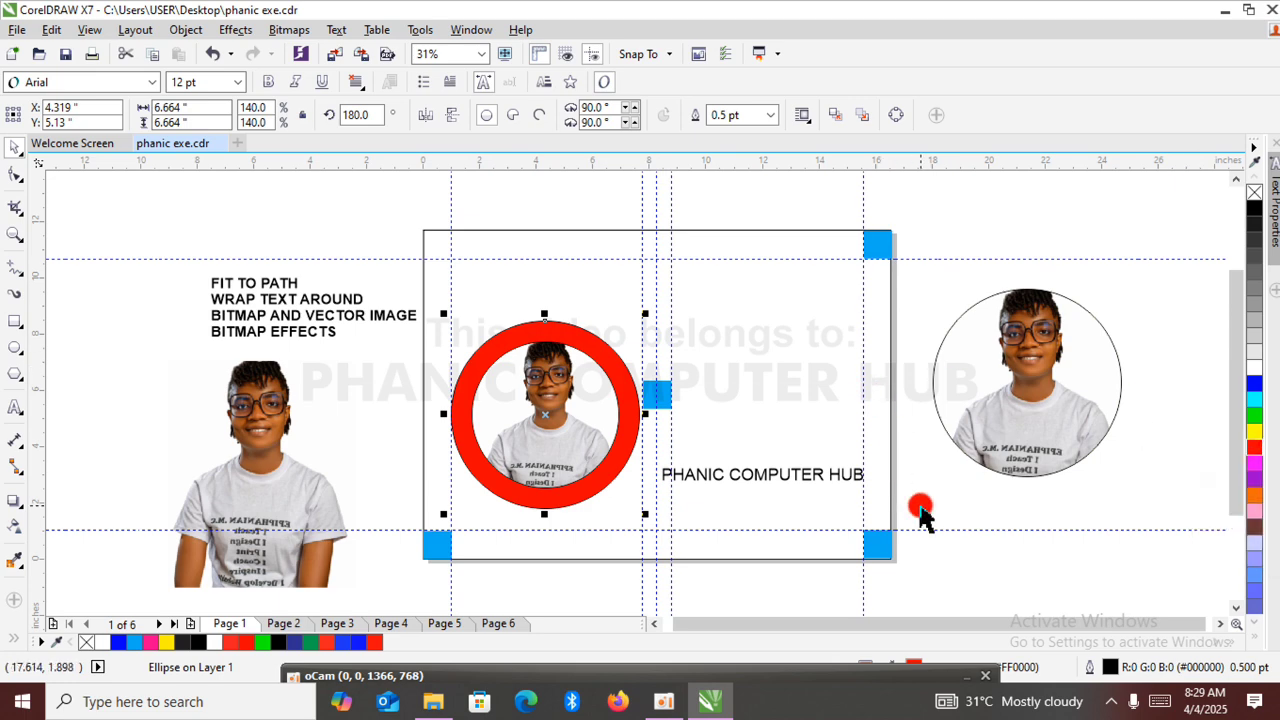
{"action": "left_click", "coordinate": [935, 513]}
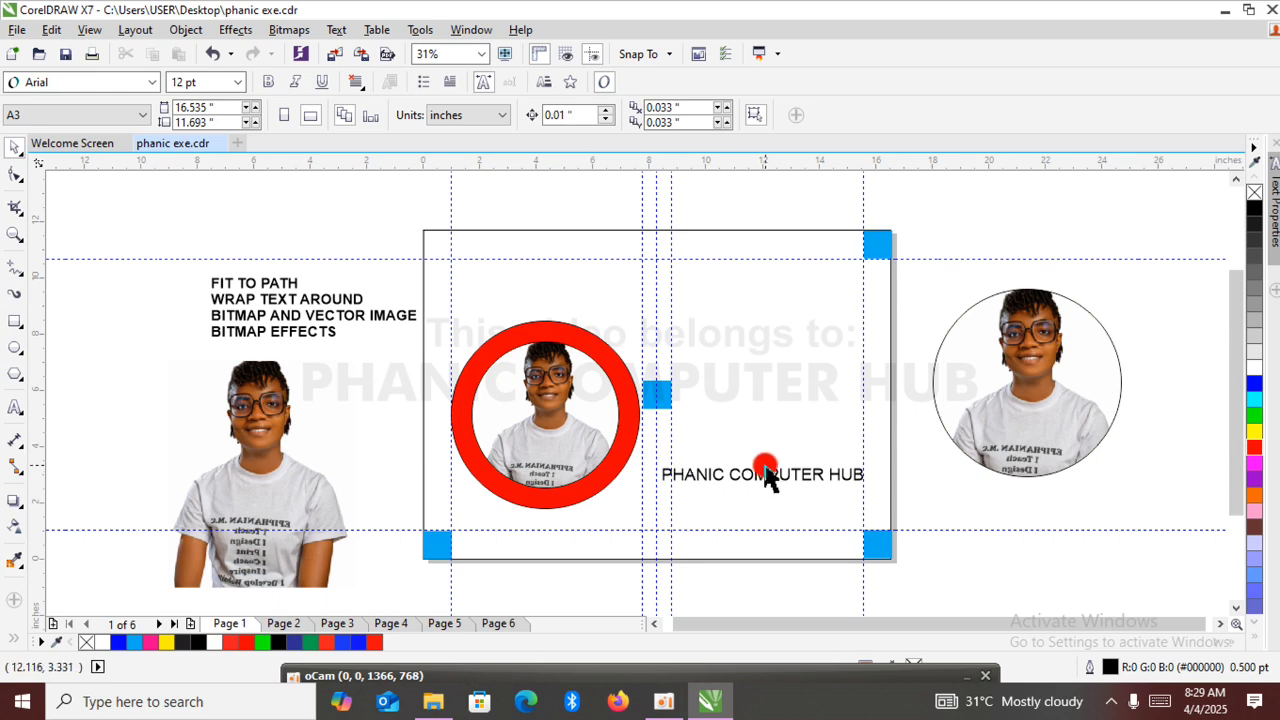
Move the PHANIC COMPUTER HUB text above the red ring, at about X 4.62, Y 9.31 inches, and make it bold.
{"action": "left_click", "coordinate": [770, 484]}
{"action": "left_click_drag", "start_coordinate": [768, 481], "coordinate": [560, 299]}
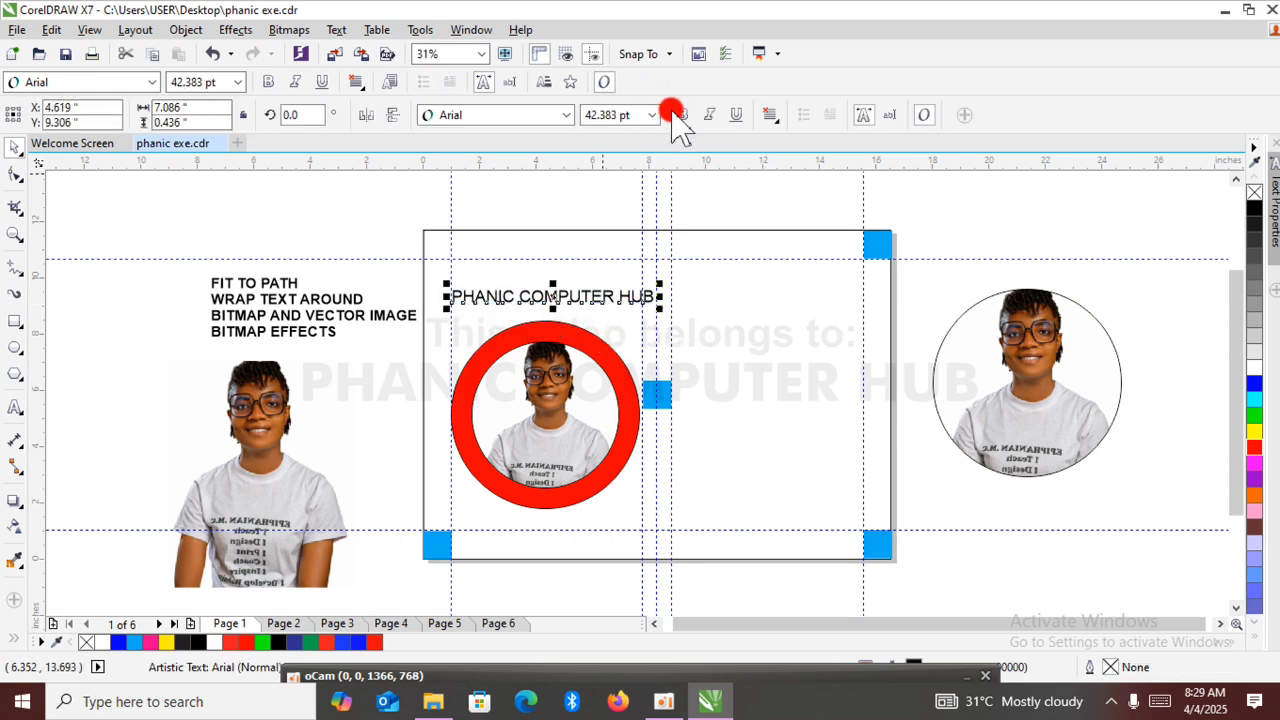
{"action": "left_click", "coordinate": [682, 114]}
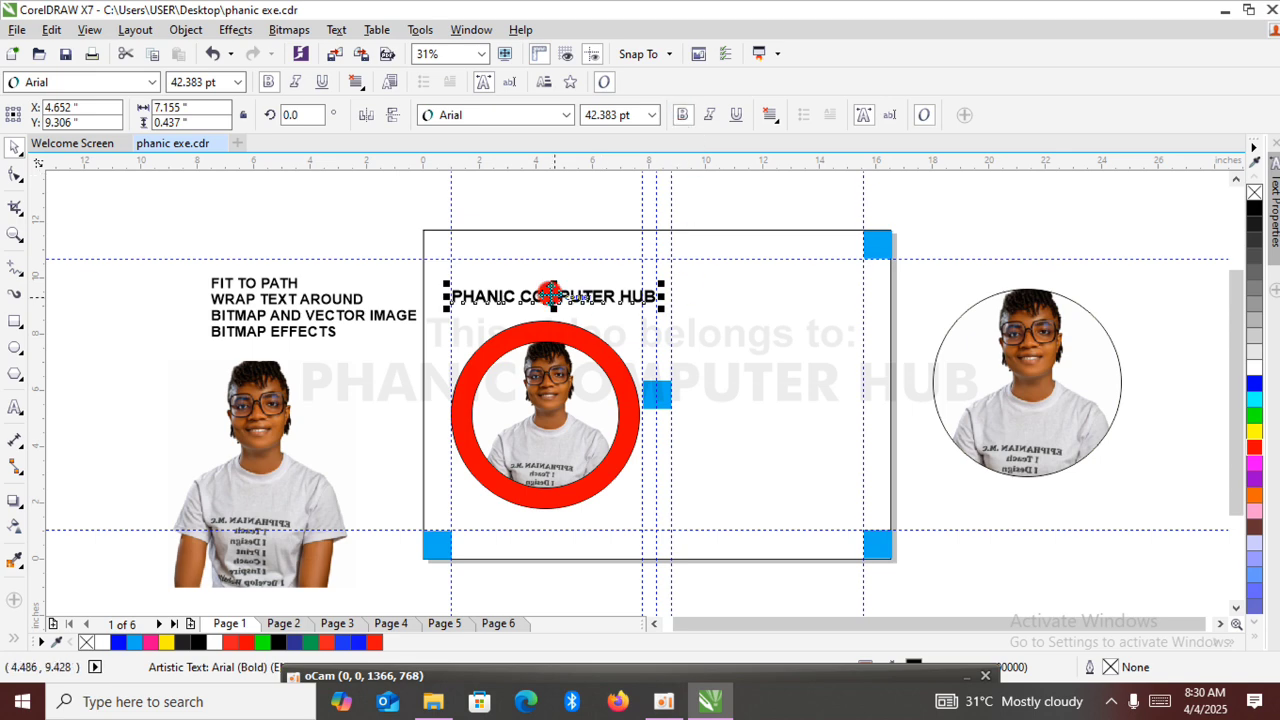
Try to place a copy of the bold PHANIC COMPUTER HUB text below the red ring.
{"action": "left_click_drag", "start_coordinate": [543, 286], "coordinate": [540, 545]}
{"action": "right_click", "coordinate": [537, 536]}
{"action": "left_click", "coordinate": [537, 536]}
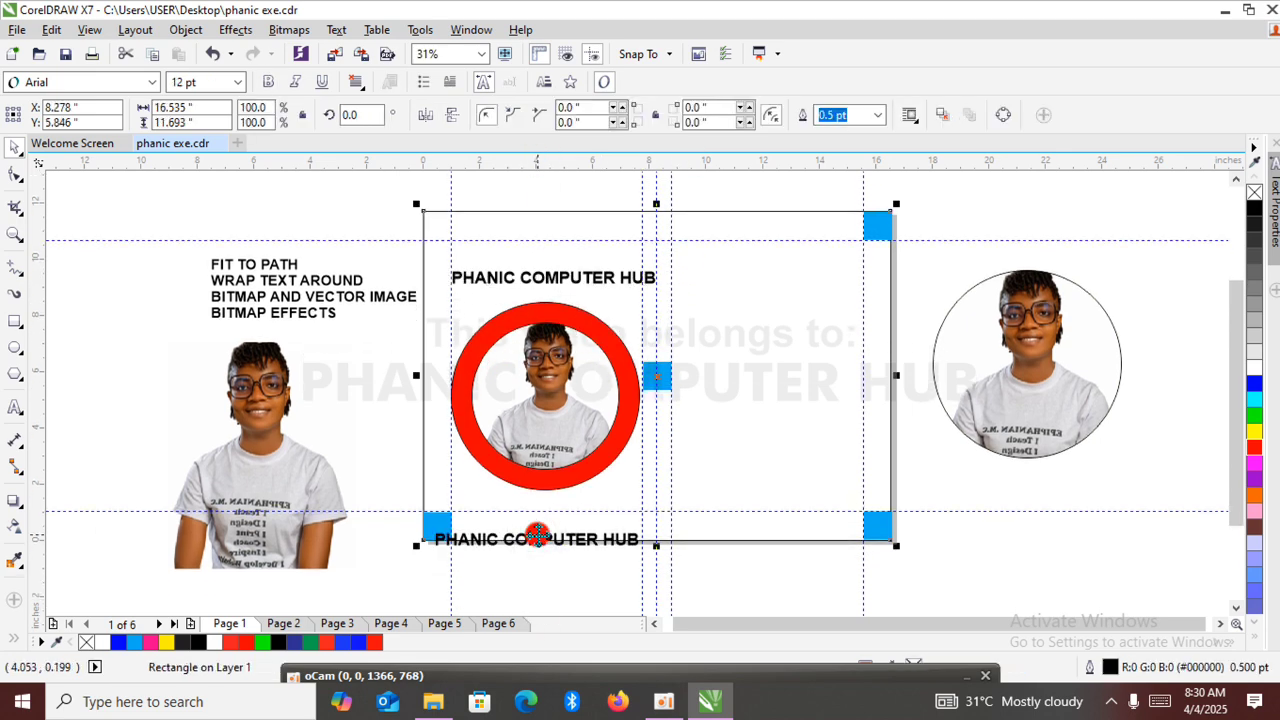
{"action": "left_click", "coordinate": [551, 545]}
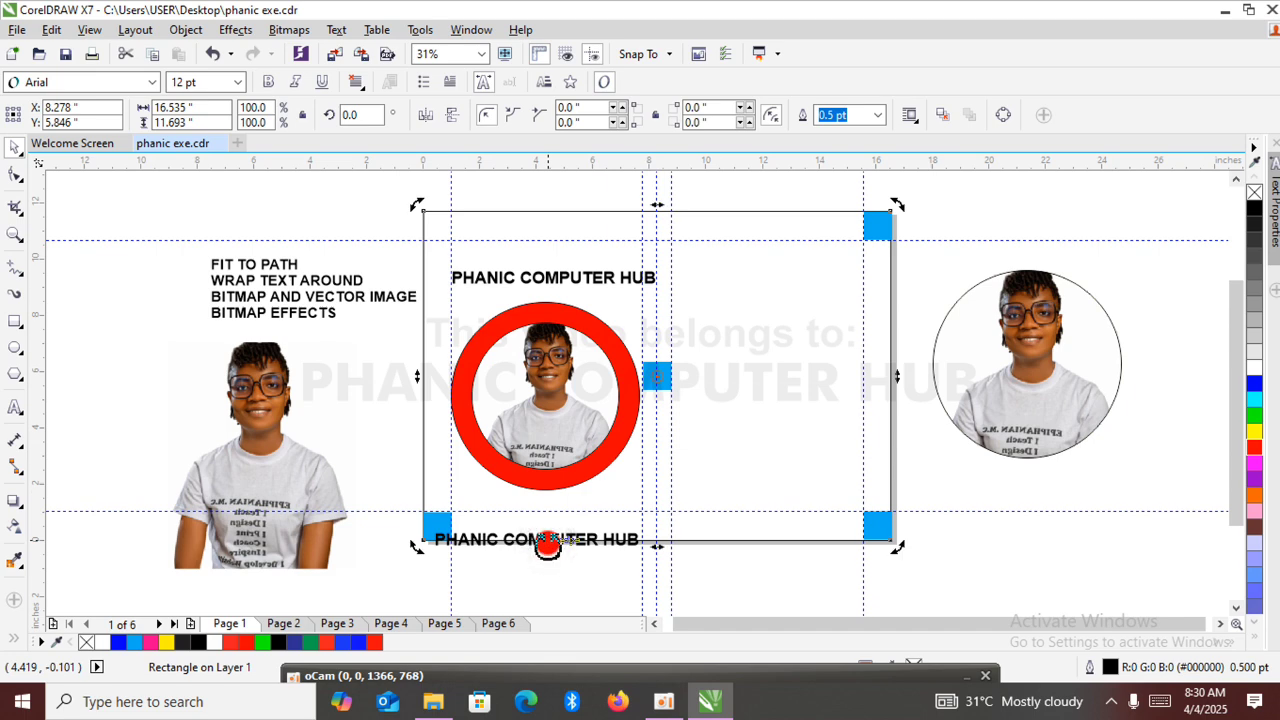
{"action": "key", "text": "Tab"}
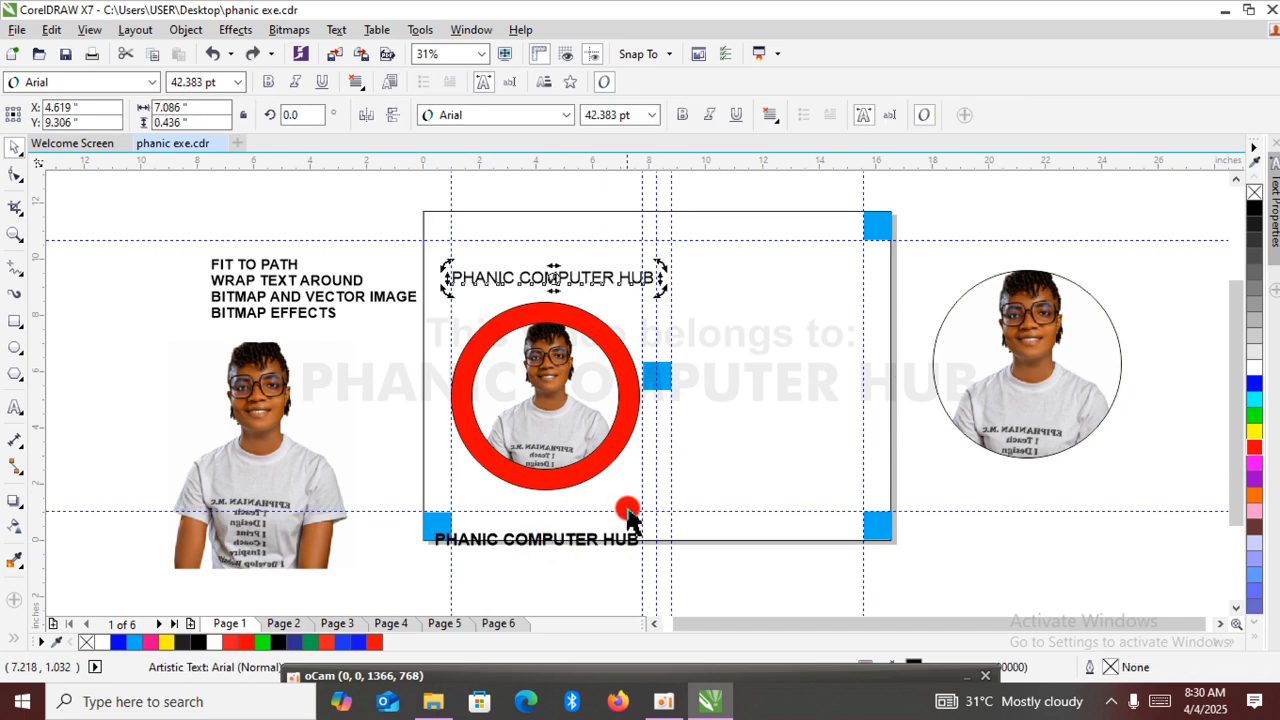
{"action": "left_click", "coordinate": [727, 560]}
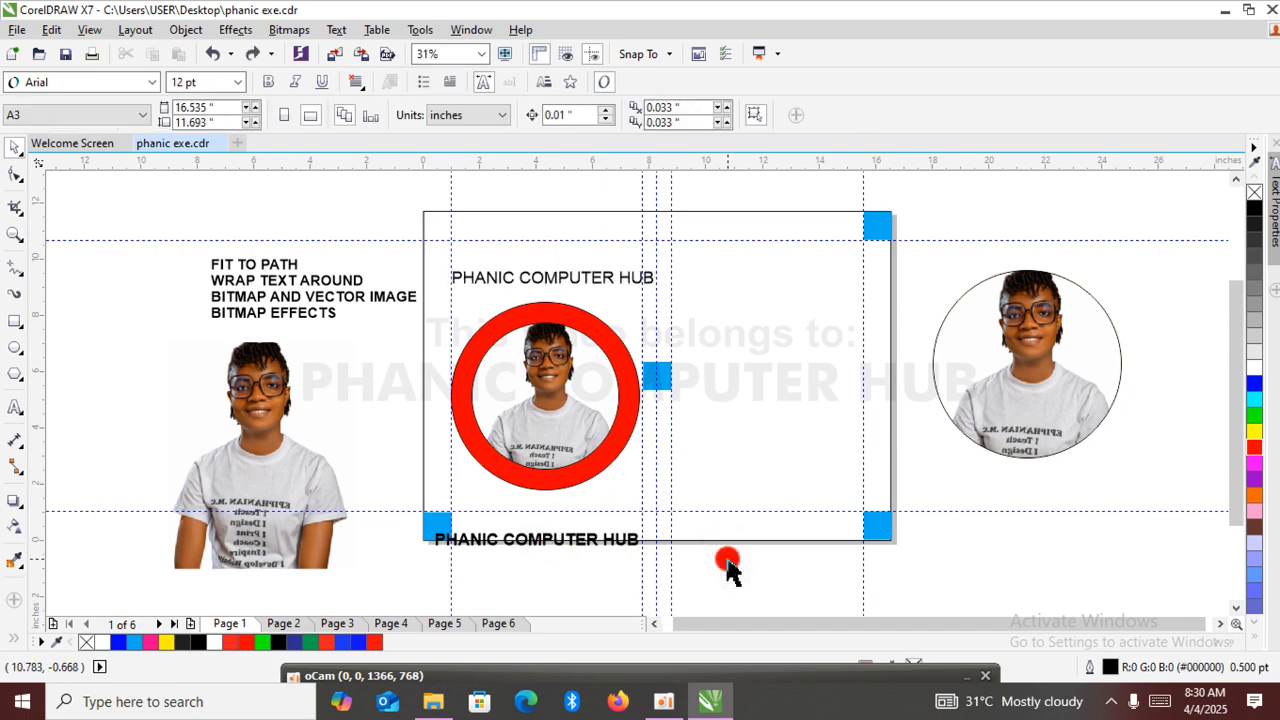
{"action": "key", "text": "ctrl+shift+z"}
{"action": "left_click", "coordinate": [744, 582]}
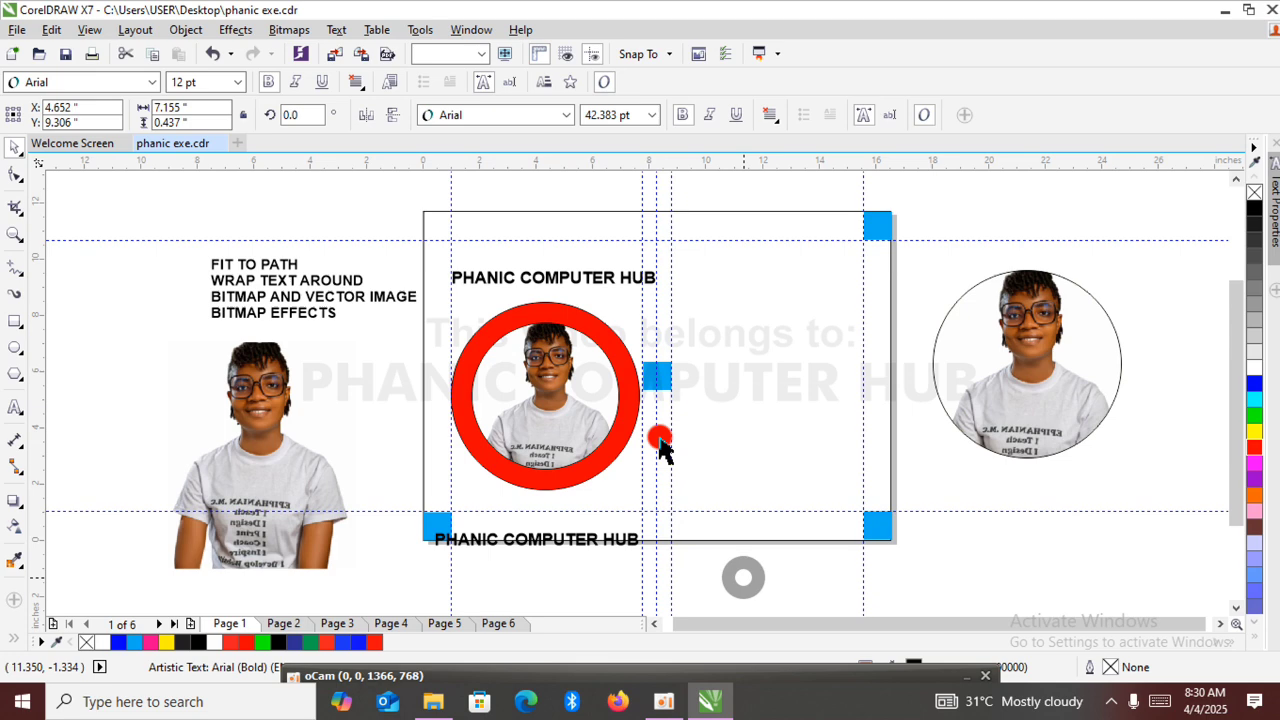
Fit the bold PHANIC COMPUTER HUB text to the path of the red circle.
{"action": "left_click", "coordinate": [598, 286]}
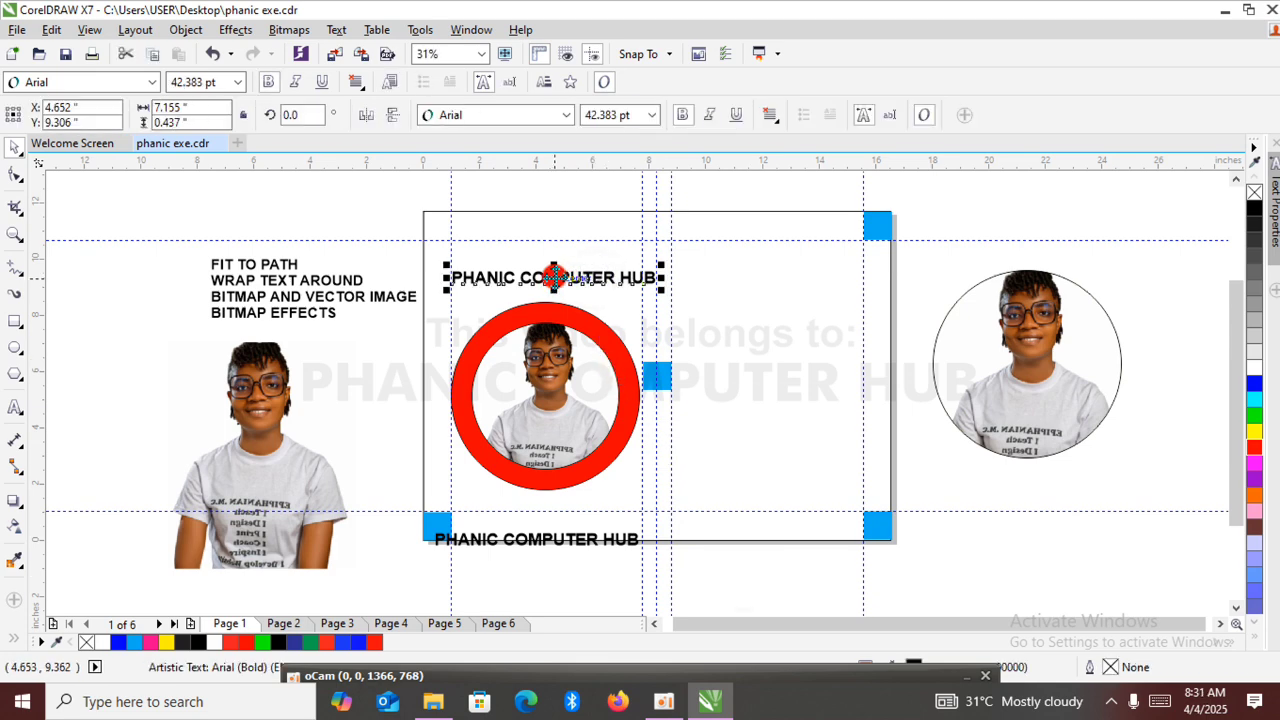
{"action": "left_click_drag", "start_coordinate": [553, 277], "coordinate": [552, 312]}
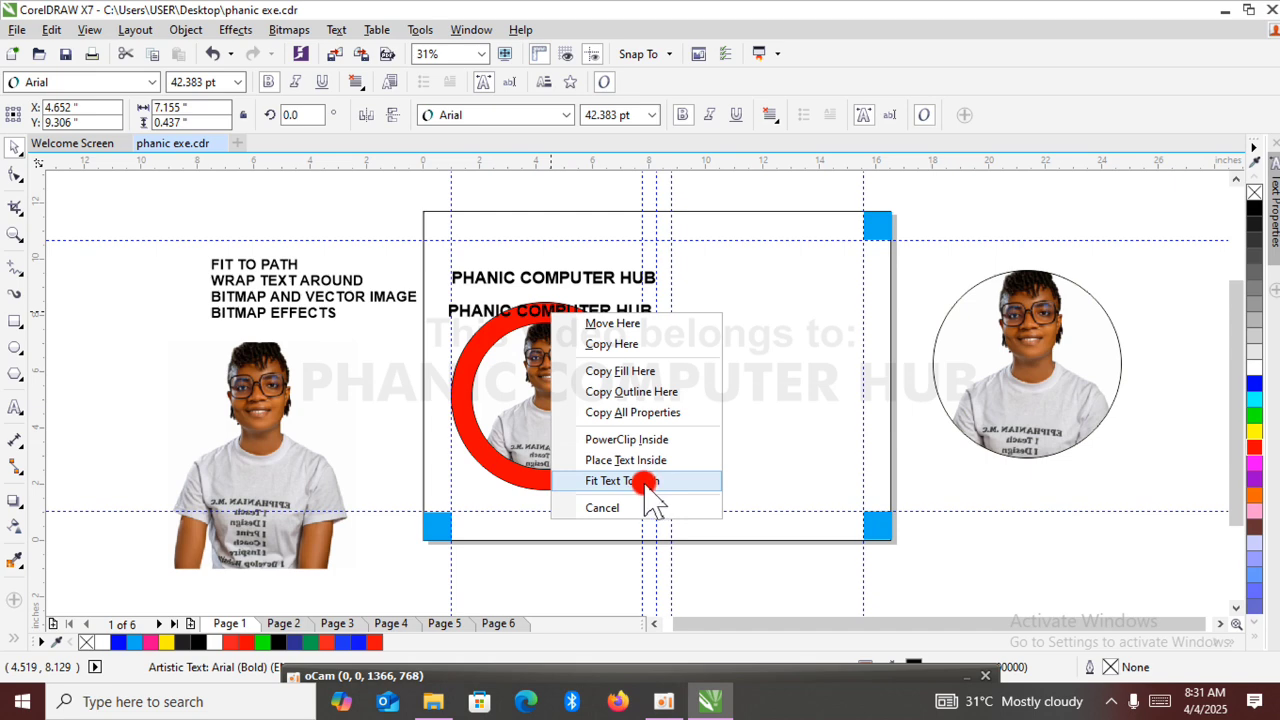
{"action": "left_click", "coordinate": [645, 482]}
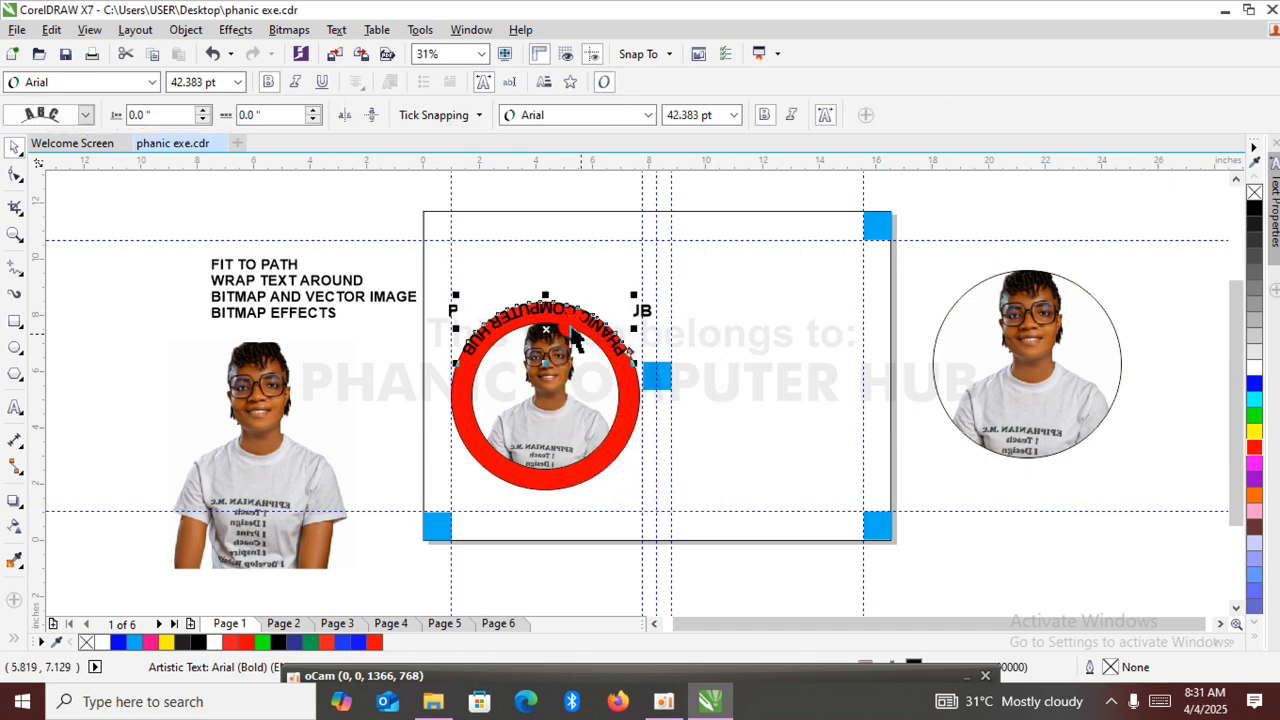
Shift the curved text inward to a 0.375-inch distance and 18.573-inch offset on the red circle, and fill it white.
{"action": "left_click_drag", "start_coordinate": [546, 307], "coordinate": [546, 312]}
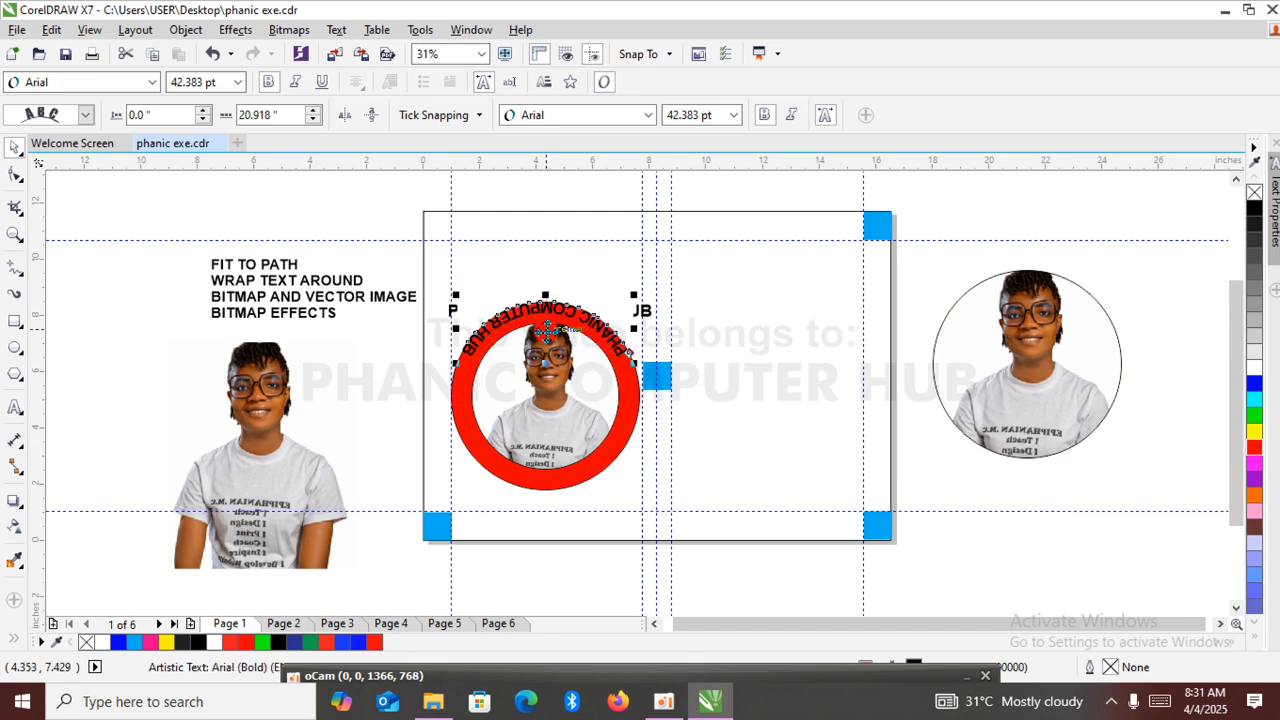
{"action": "mouse_move", "coordinate": [546, 330]}
{"action": "left_mouse_down"}
{"action": "mouse_move", "coordinate": [544, 311]}
{"action": "mouse_move", "coordinate": [546, 342]}
{"action": "left_mouse_up"}
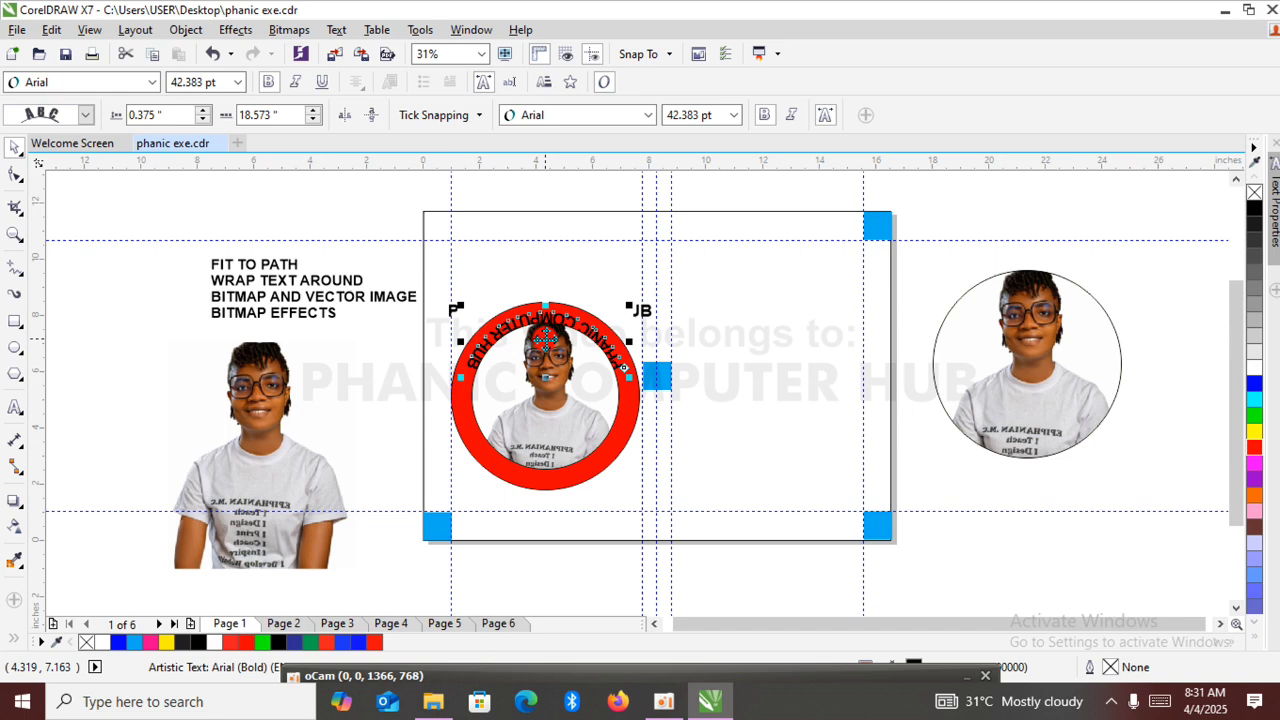
{"action": "left_click", "coordinate": [1256, 369]}
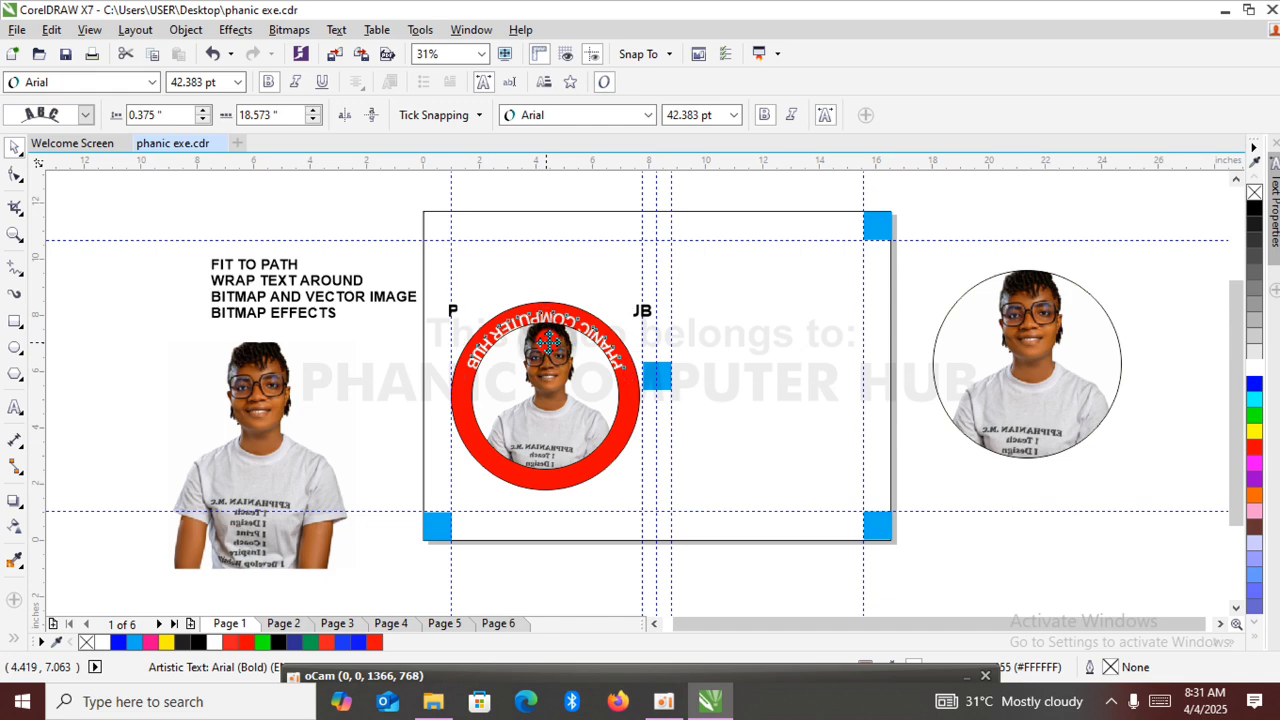
Shift the curved text to a 0.0-inch distance and 20.929-inch offset on the ring, and try mirroring it vertically.
{"action": "left_click_drag", "start_coordinate": [550, 342], "coordinate": [550, 334]}
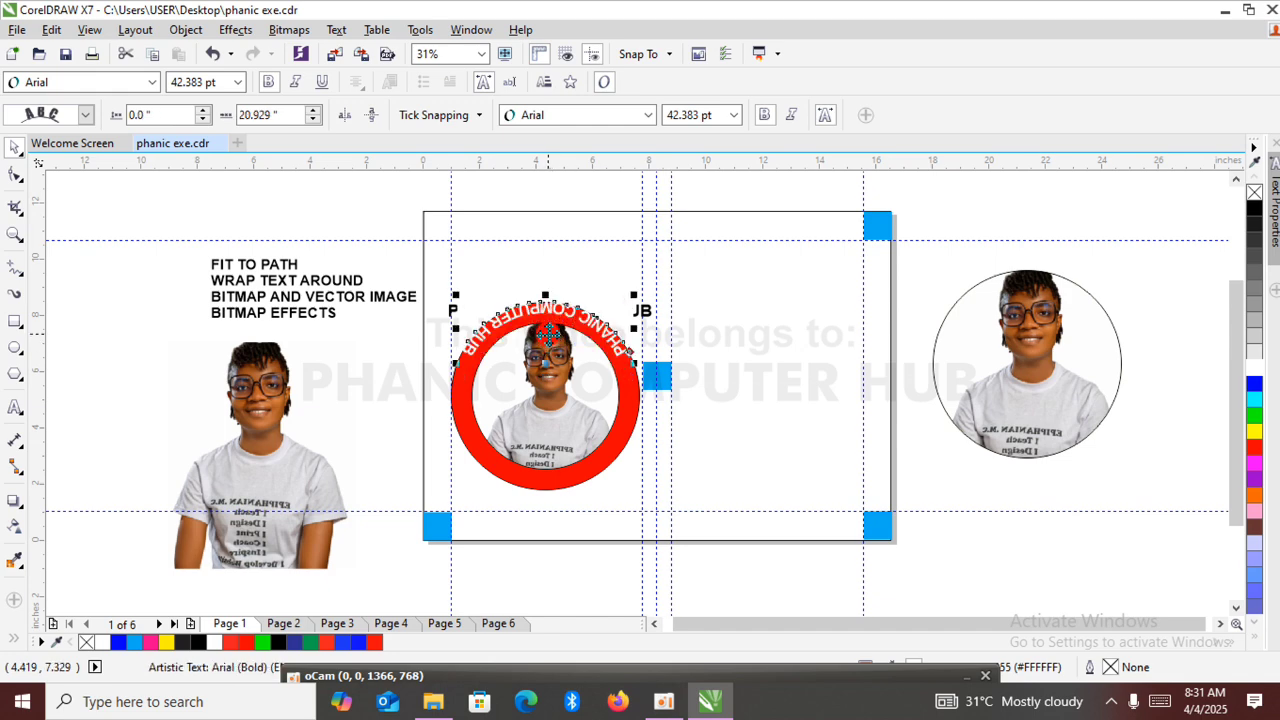
{"action": "left_click", "coordinate": [345, 118]}
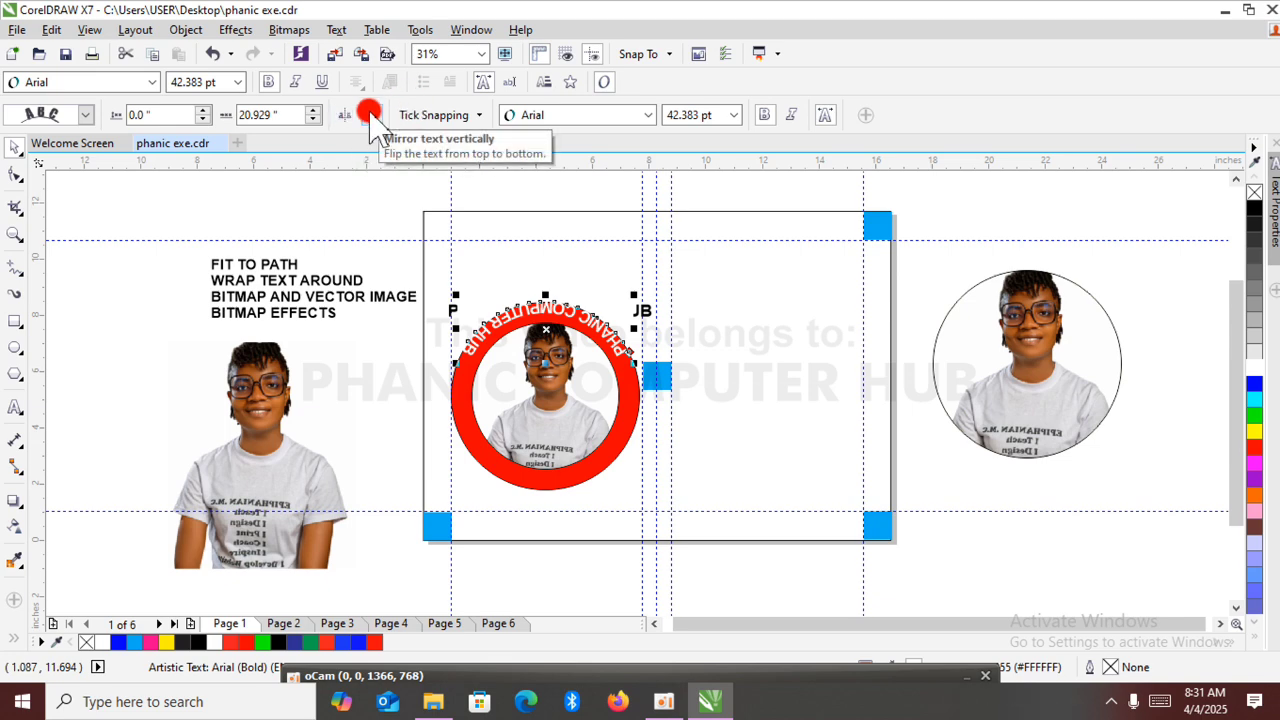
{"action": "left_click", "coordinate": [369, 114]}
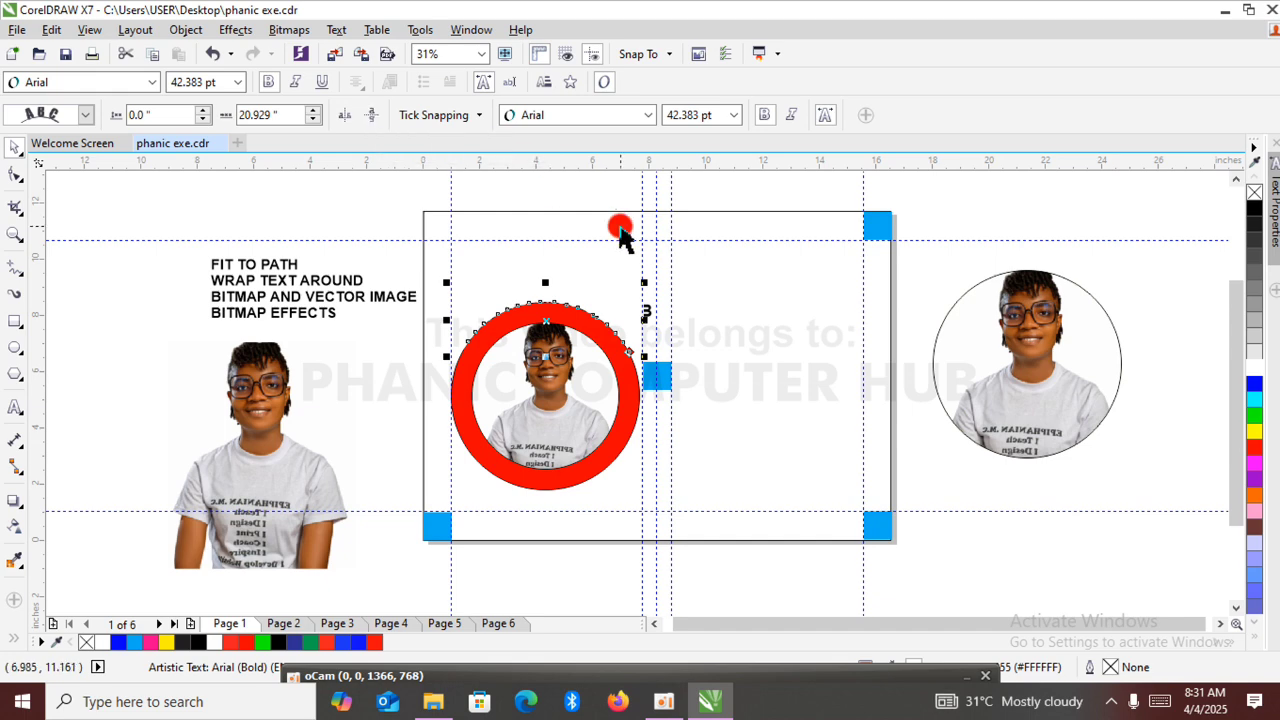
{"action": "scroll", "coordinate": [549, 340], "scroll_direction": "down", "scroll_amount": 2}
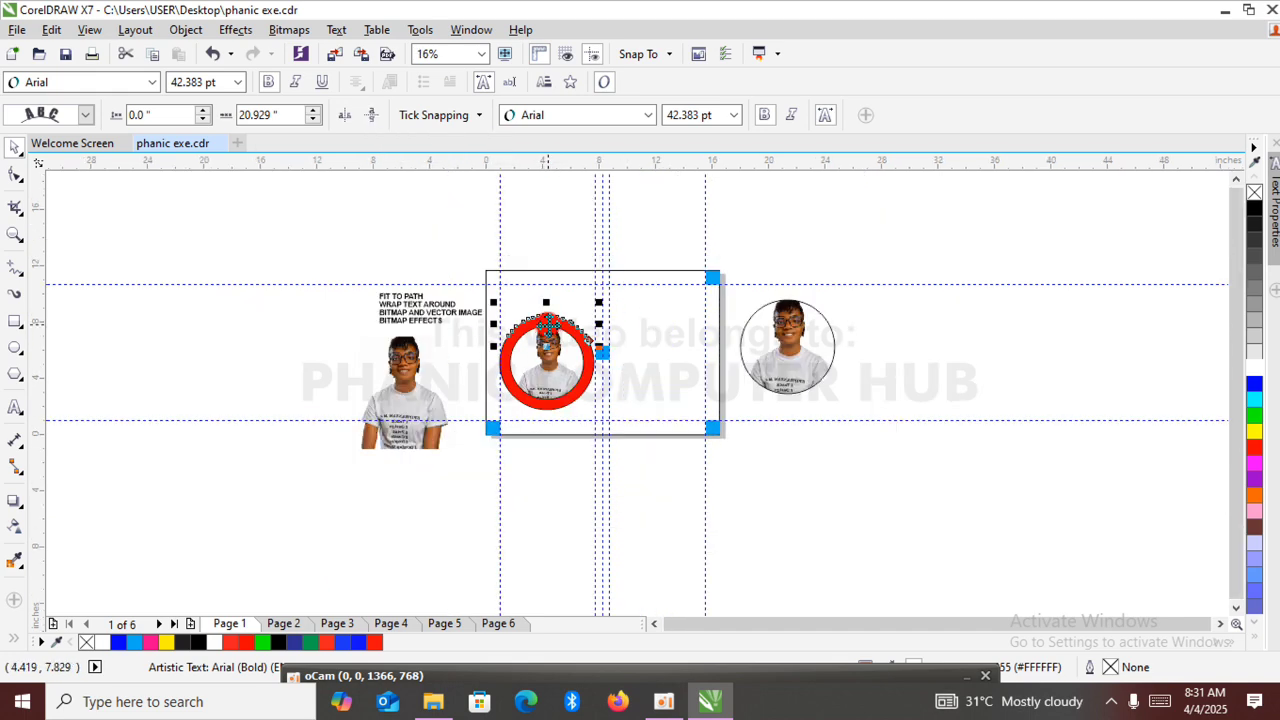
{"action": "key", "text": "super+p"}
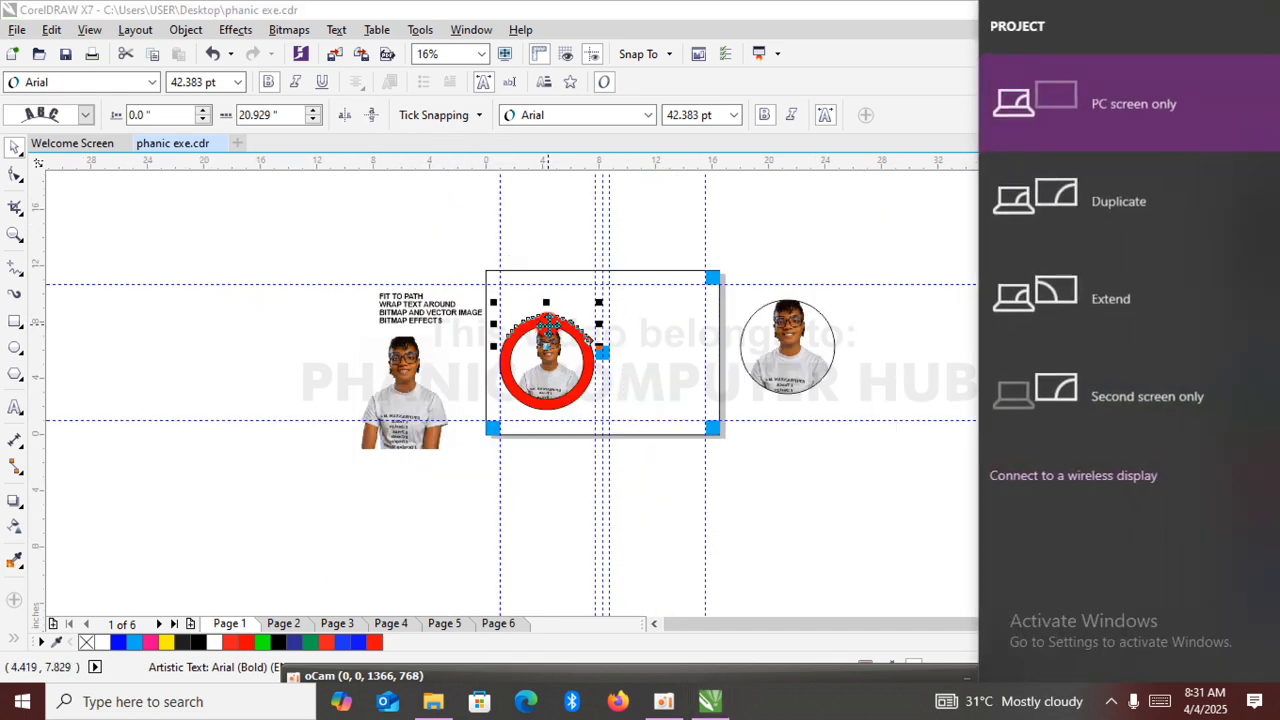
{"action": "left_click", "coordinate": [672, 350]}
{"action": "key", "text": "z"}
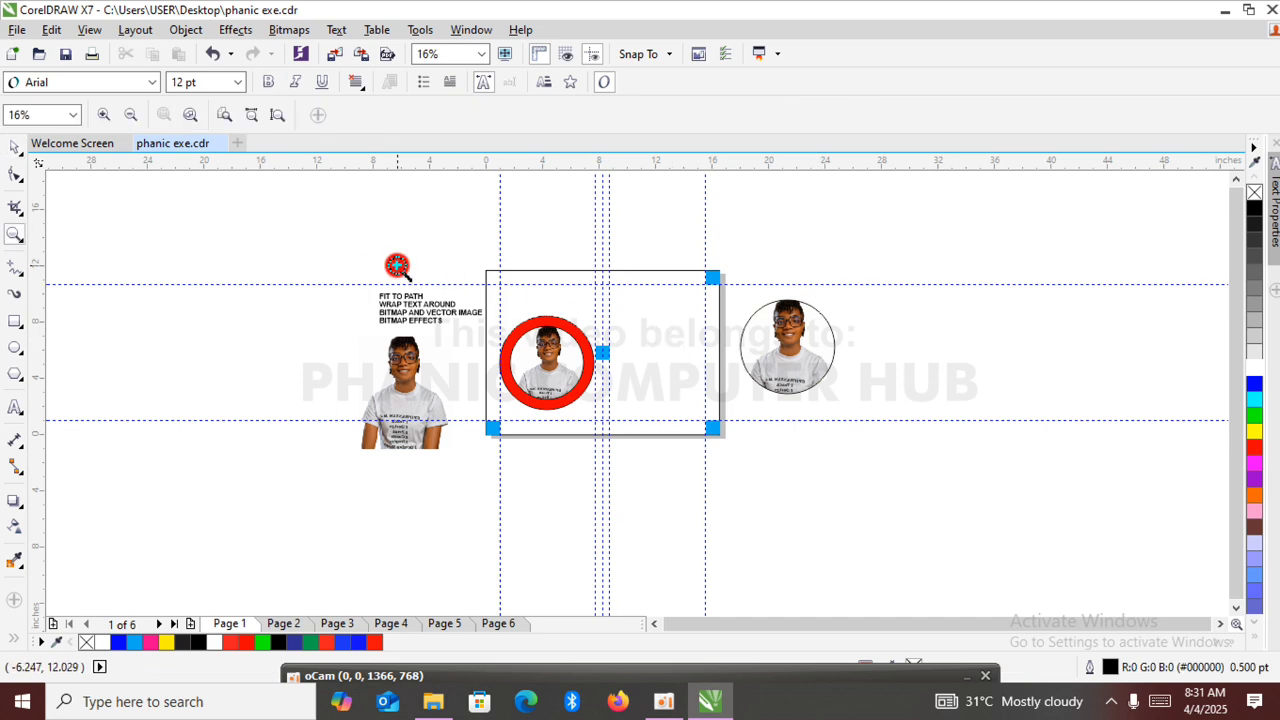
{"action": "left_click_drag", "start_coordinate": [354, 270], "coordinate": [743, 438]}
{"action": "left_click", "coordinate": [11, 149]}
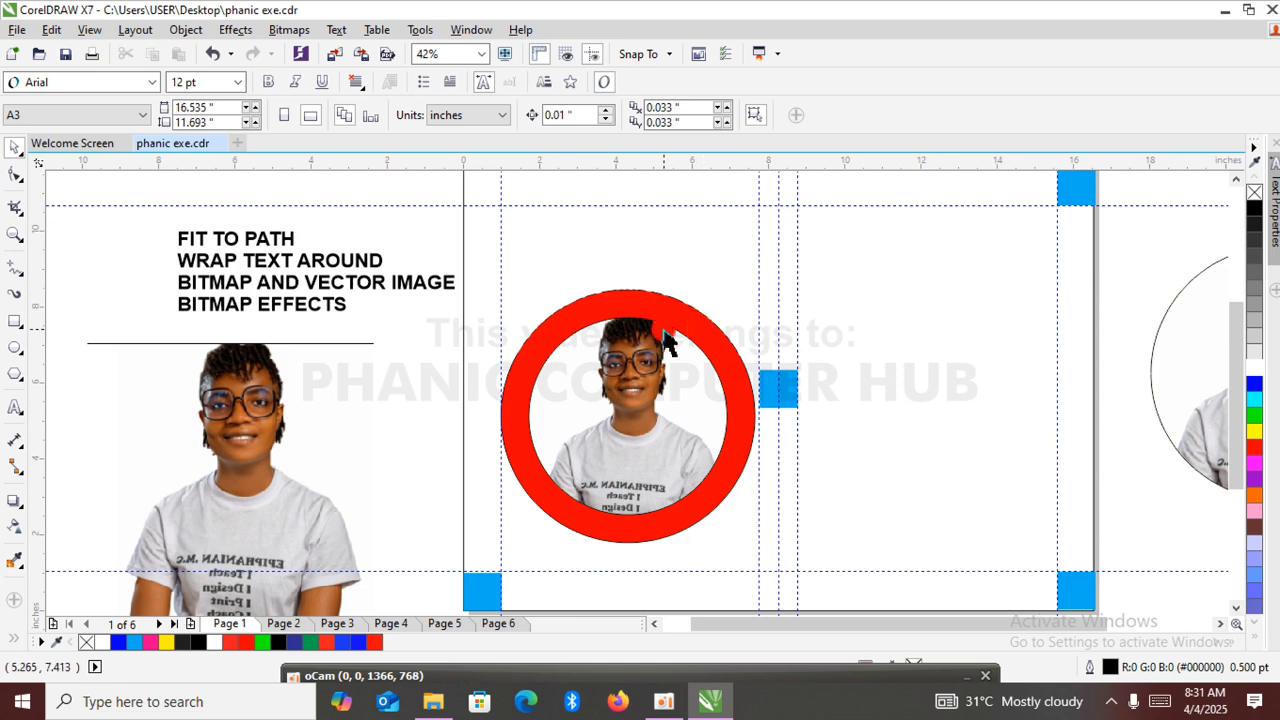
{"action": "left_click", "coordinate": [667, 322]}
{"action": "left_click", "coordinate": [651, 291]}
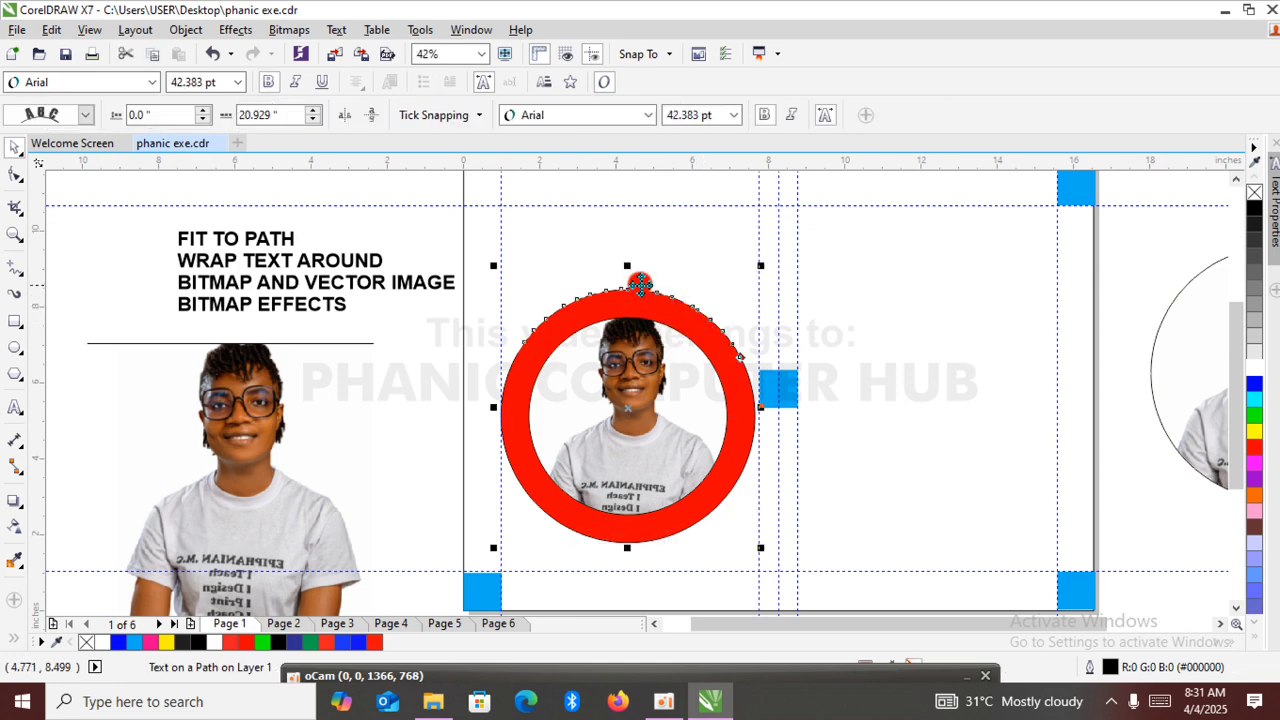
{"action": "double_click", "coordinate": [628, 288]}
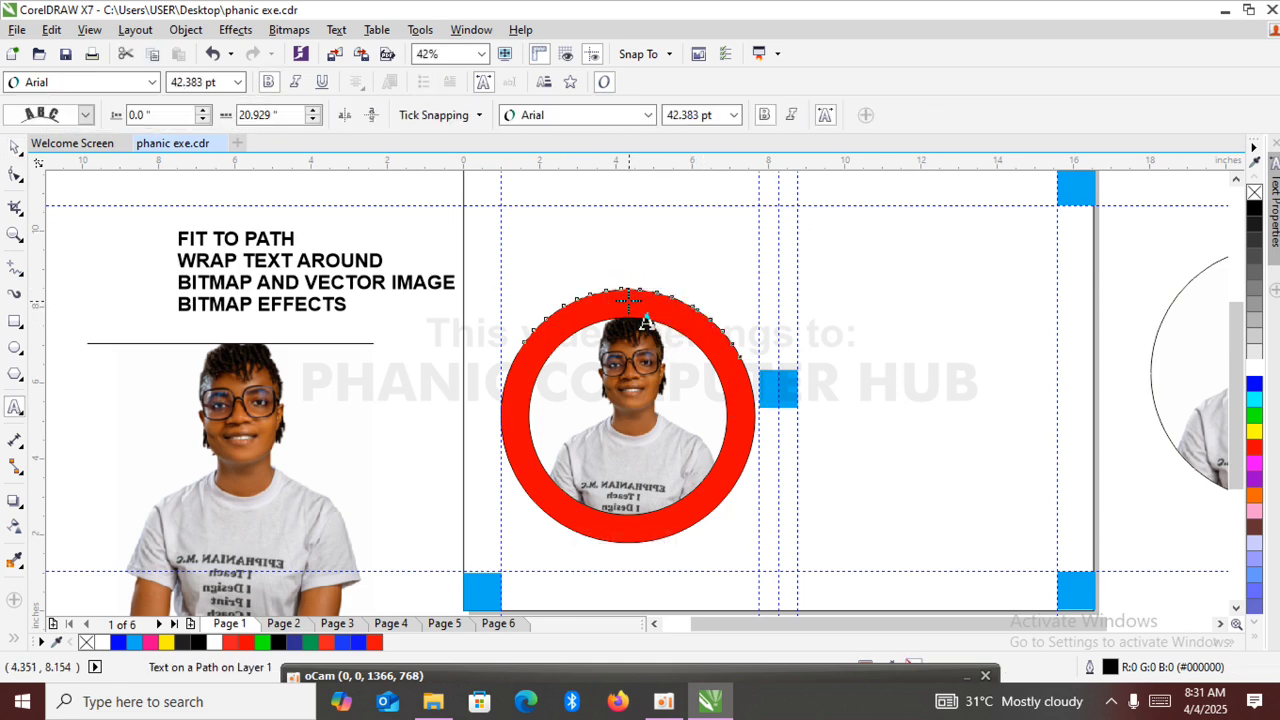
{"action": "left_click", "coordinate": [628, 297]}
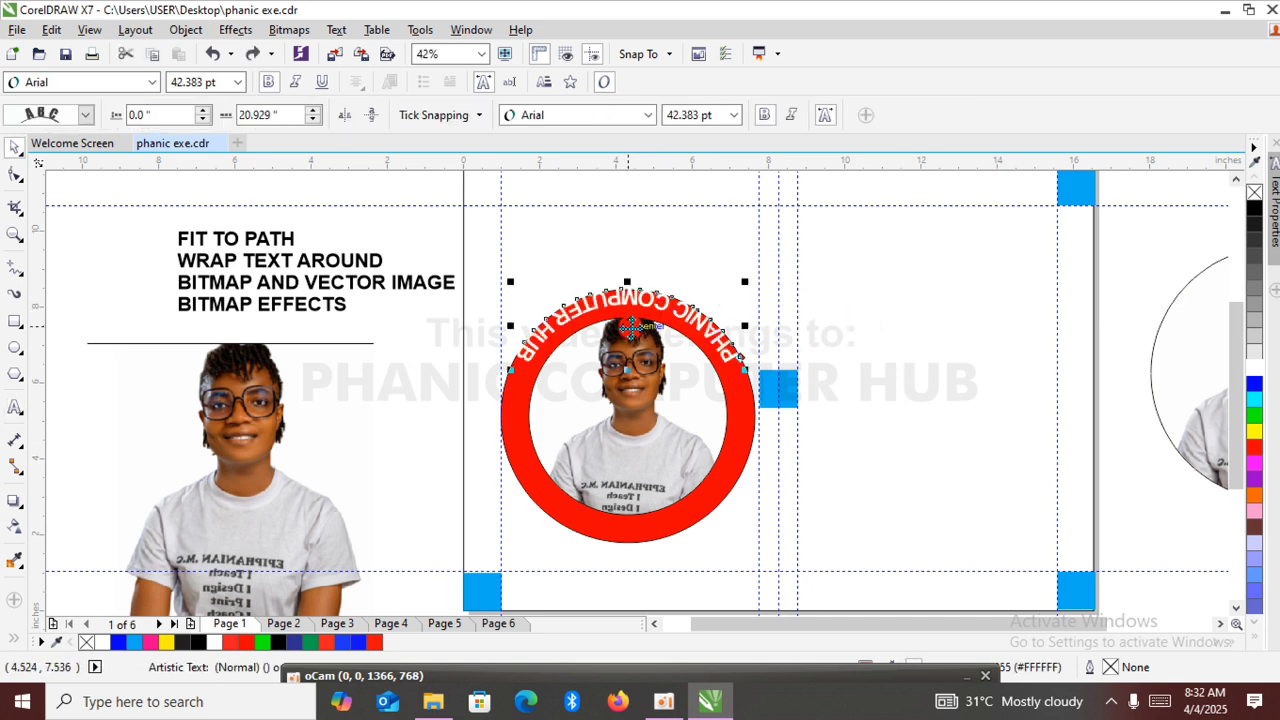
Mirror the curved text vertically and shift it inward to a 0.429-inch distance and 18.224-inch offset on the red ring.
{"action": "left_click_drag", "start_coordinate": [624, 324], "coordinate": [625, 337]}
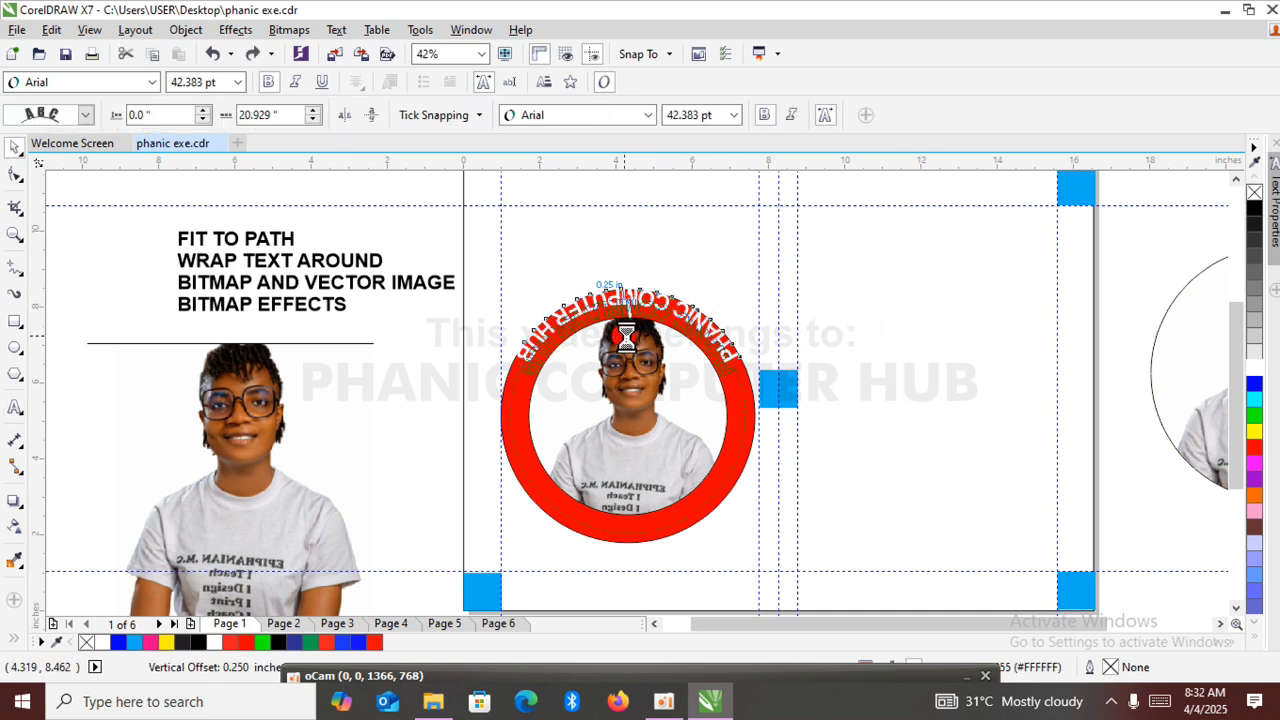
{"action": "left_click", "coordinate": [370, 115]}
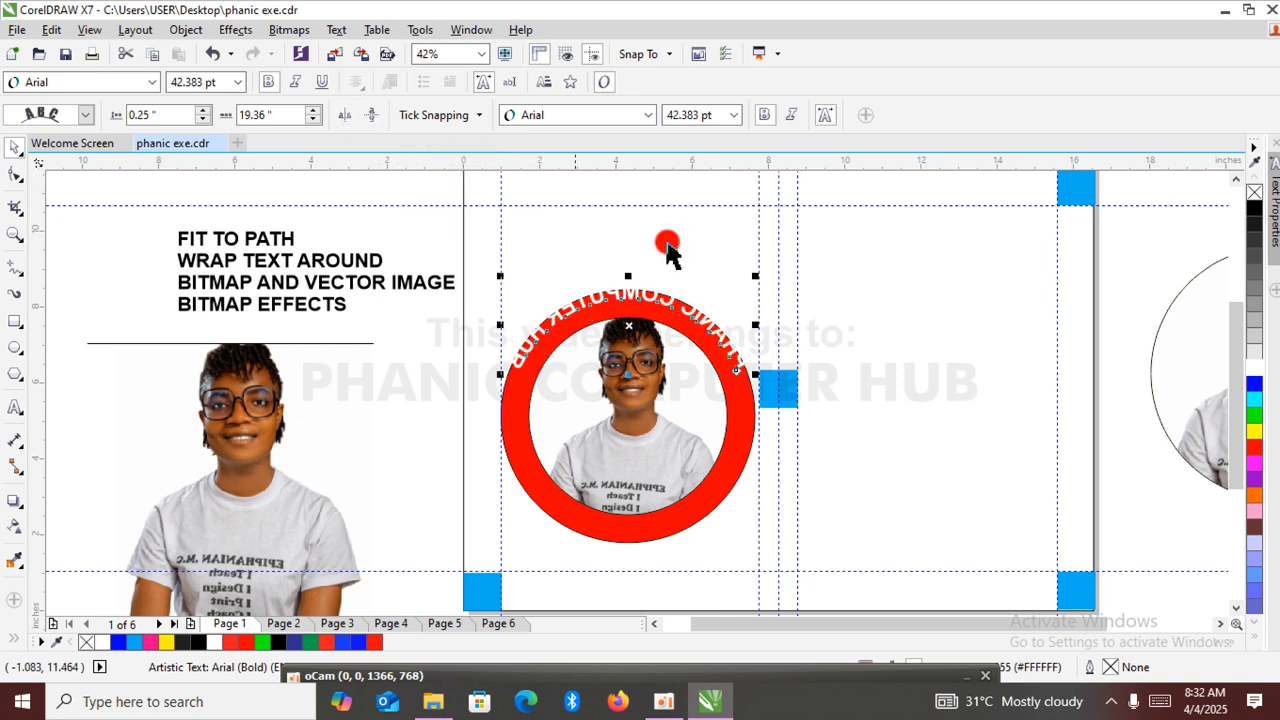
{"action": "left_click_drag", "start_coordinate": [628, 327], "coordinate": [627, 340]}
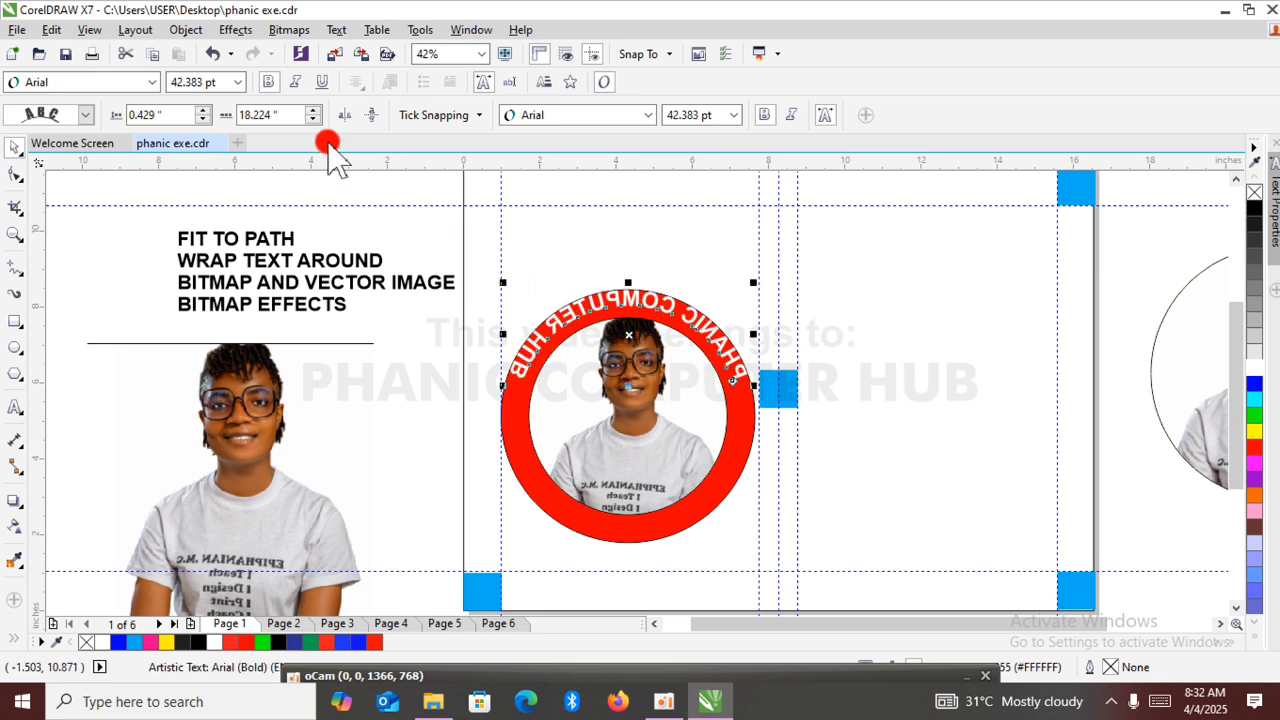
Mirror the curved text horizontally and adjust its position on the ring to a 0.008-inch offset.
{"action": "left_click", "coordinate": [343, 114]}
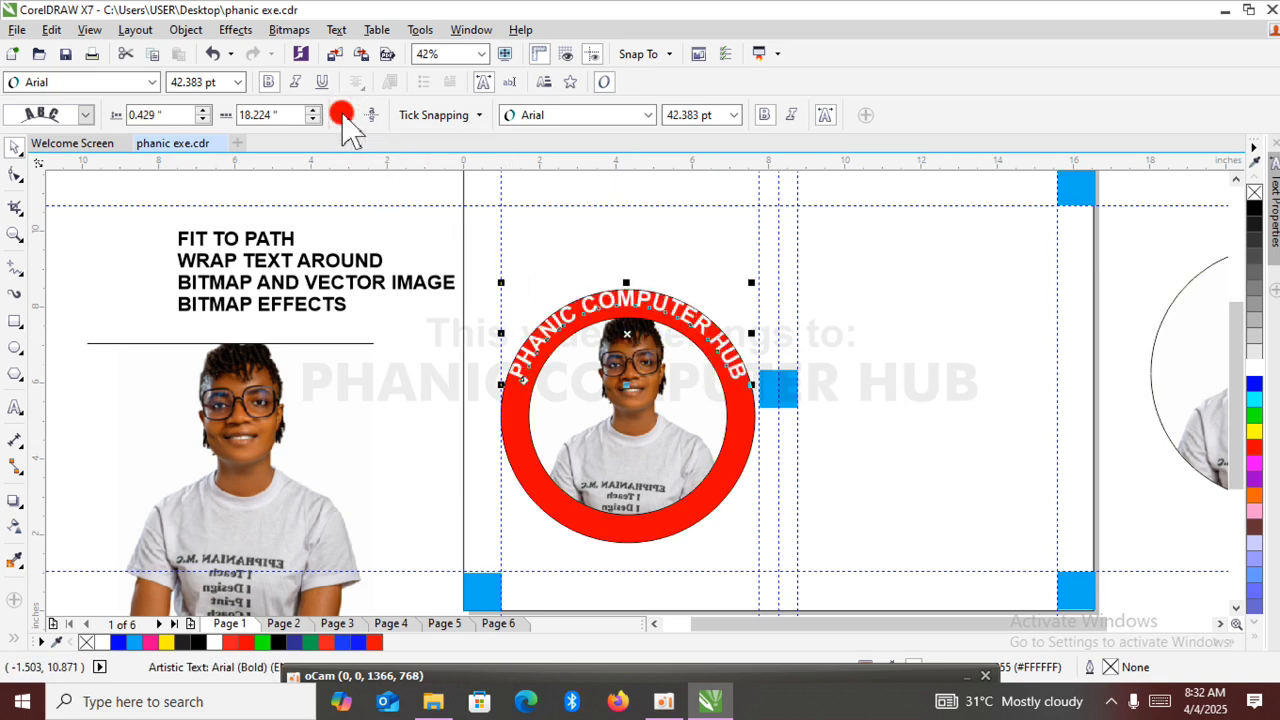
{"action": "left_click", "coordinate": [573, 284]}
{"action": "left_click", "coordinate": [619, 352]}
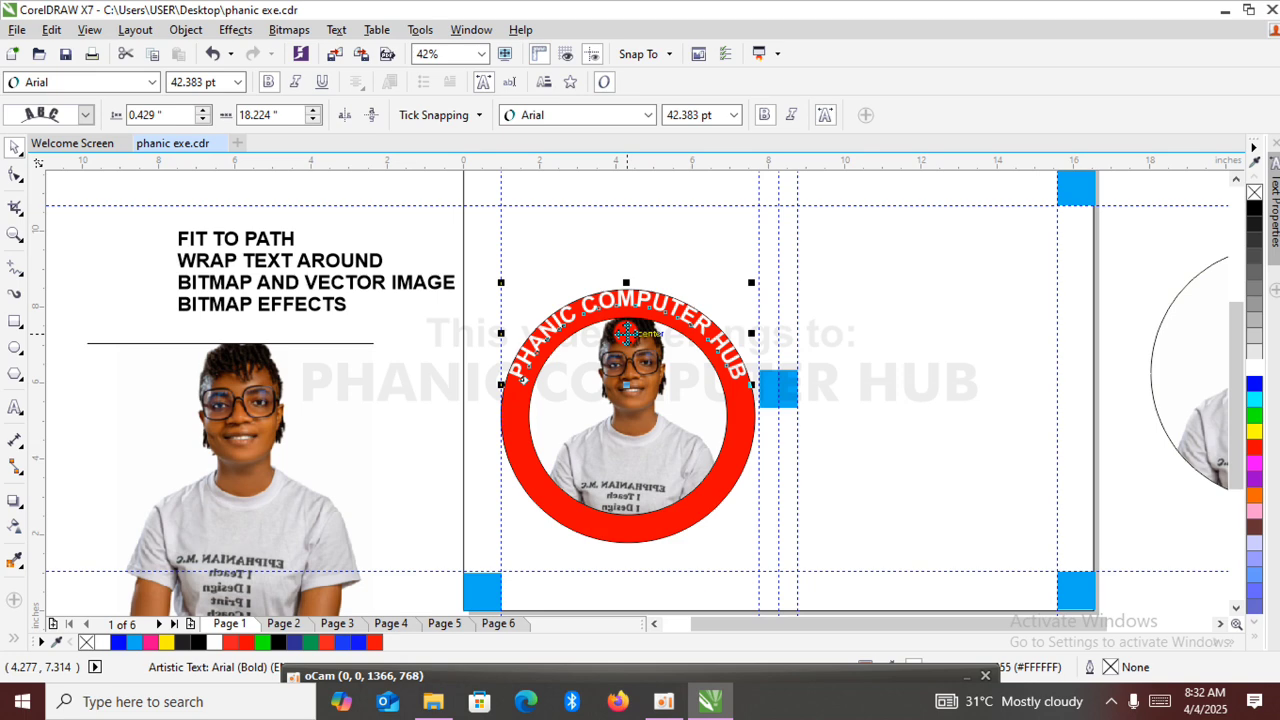
{"action": "mouse_move", "coordinate": [626, 333]}
{"action": "left_mouse_down"}
{"action": "mouse_move", "coordinate": [633, 352]}
{"action": "mouse_move", "coordinate": [628, 343]}
{"action": "left_mouse_up"}
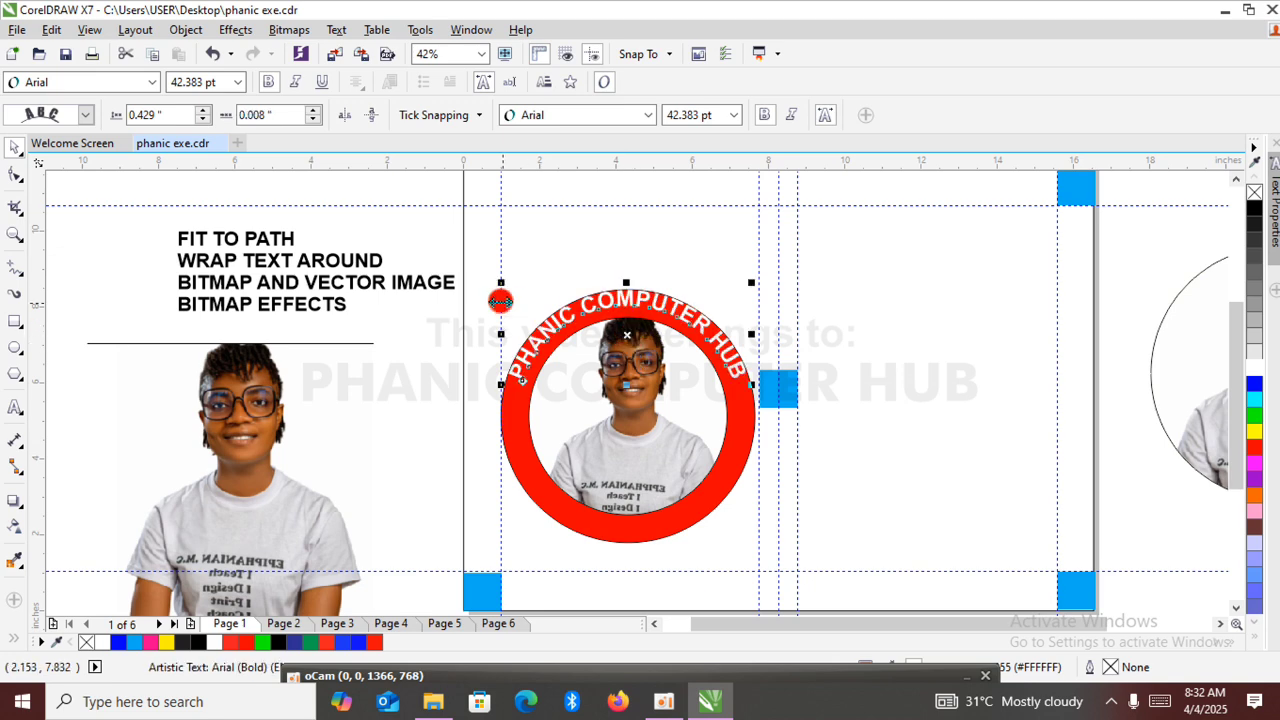
Shrink the curved text to 40.515 pt and reposition it at a 0.41-inch distance and 18.356-inch offset on the ring.
{"action": "left_click", "coordinate": [86, 114]}
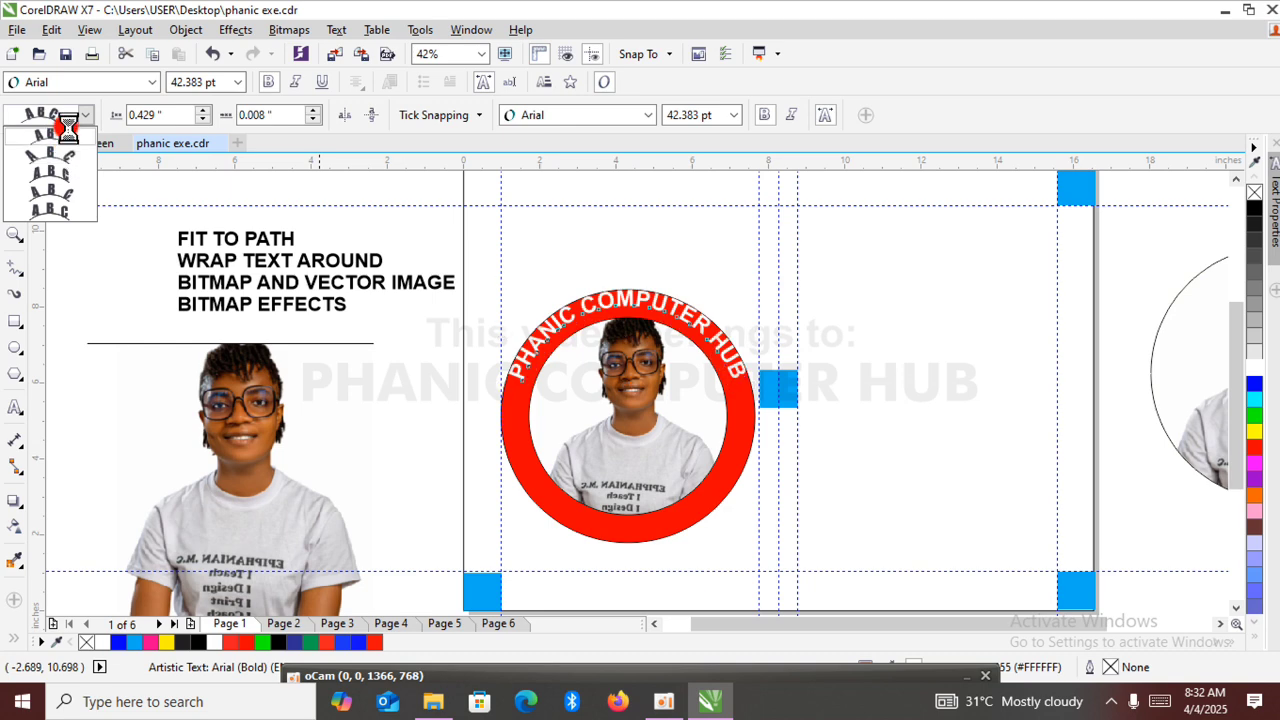
{"action": "left_click", "coordinate": [66, 127]}
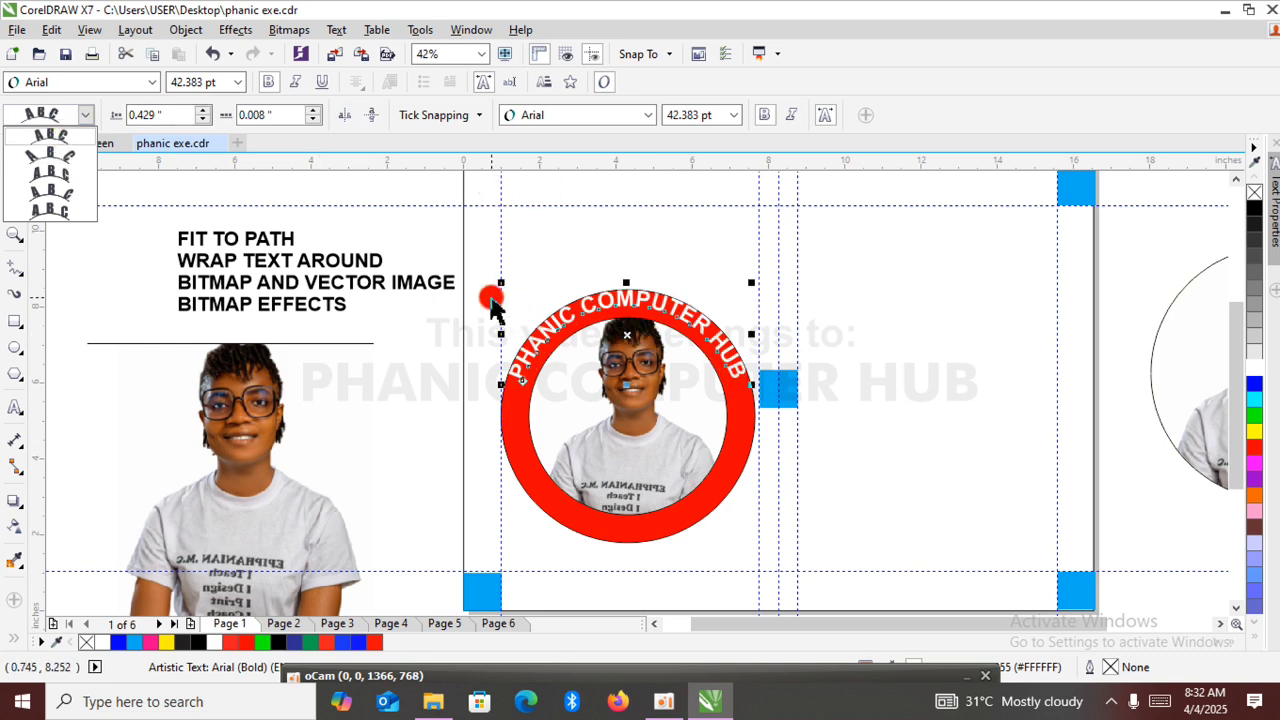
{"action": "left_click", "coordinate": [501, 280]}
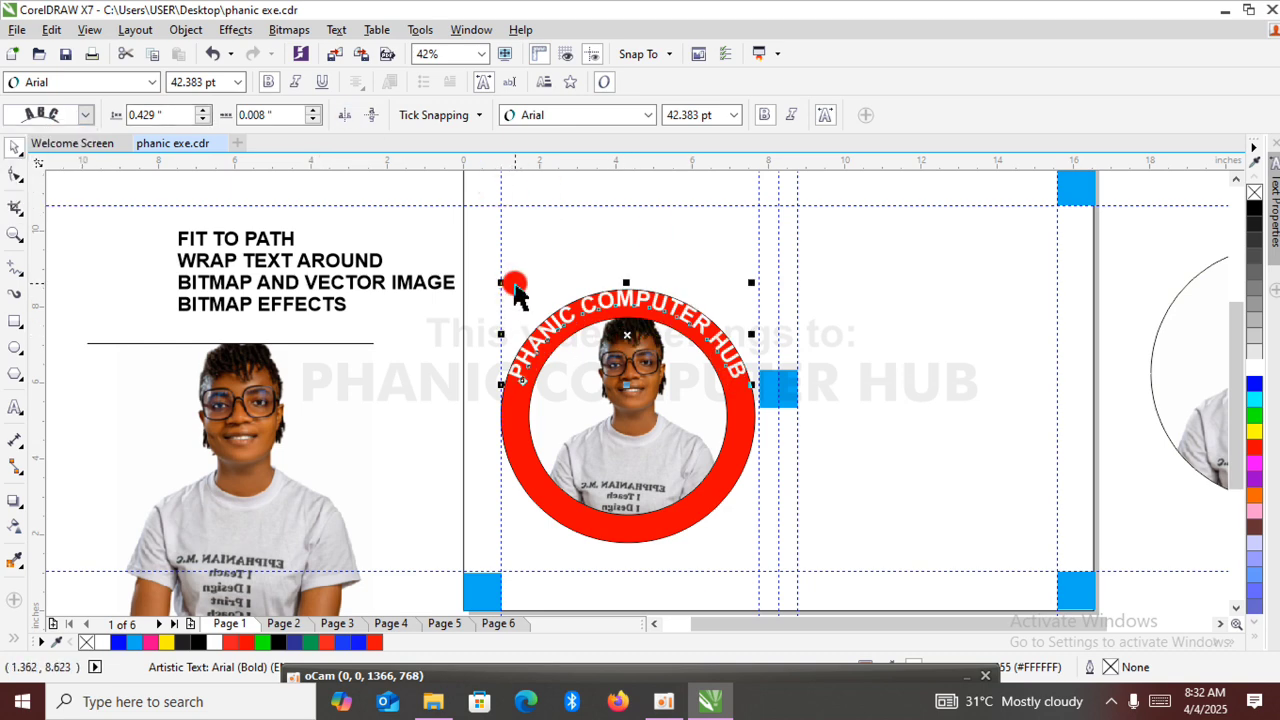
{"action": "left_click_drag", "start_coordinate": [501, 284], "coordinate": [508, 289]}
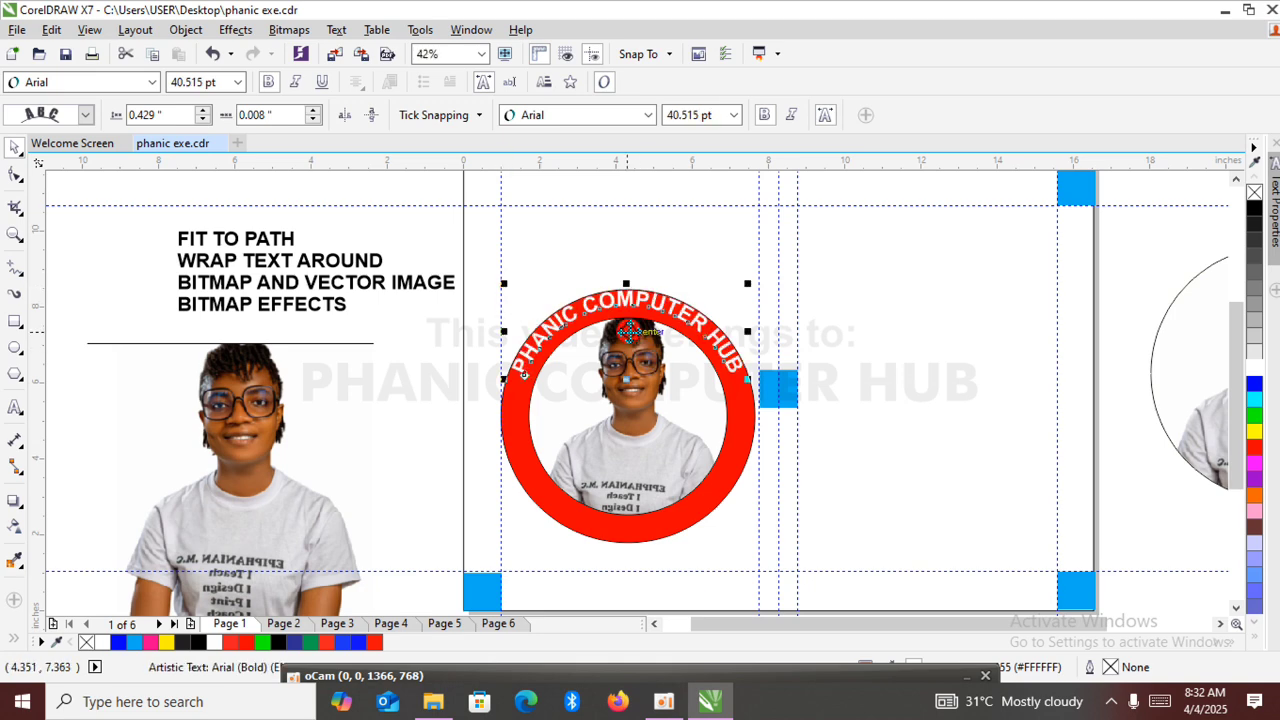
{"action": "left_click_drag", "start_coordinate": [628, 332], "coordinate": [629, 340]}
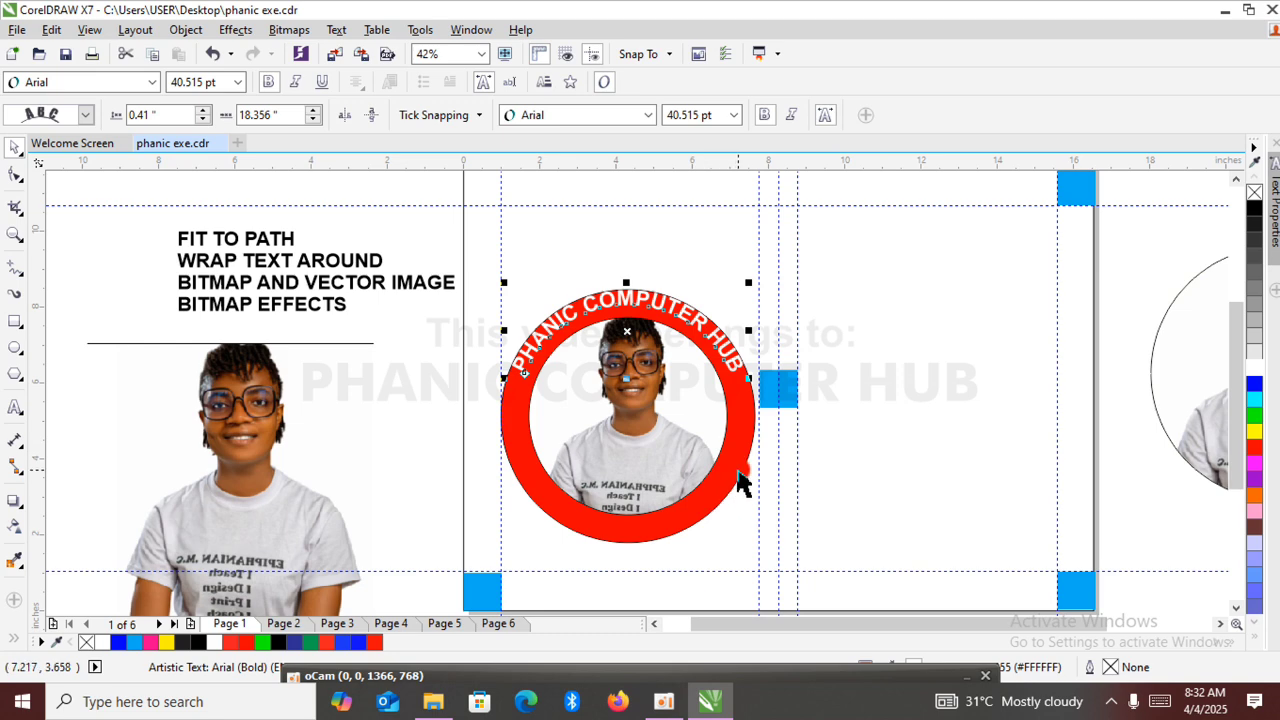
{"action": "left_click", "coordinate": [890, 460]}
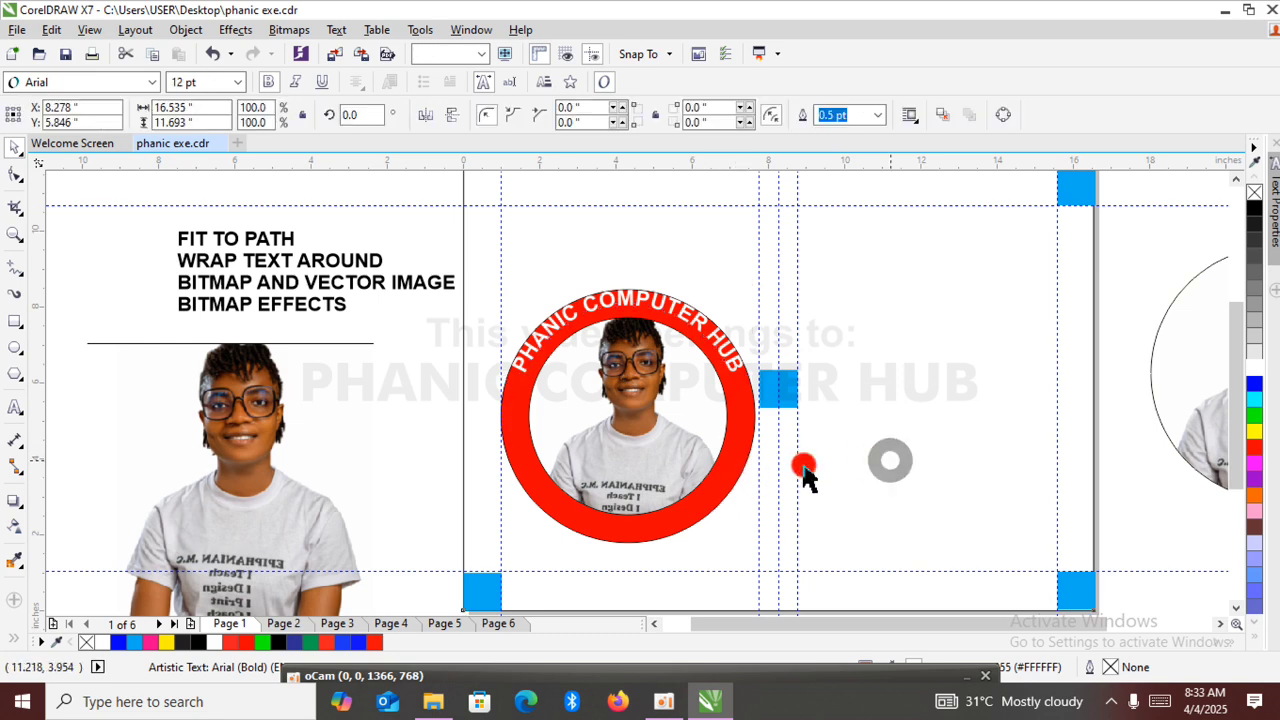
Break apart the curved PHANIC COMPUTER HUB text from the red circle it is fitted to.
{"action": "left_click", "coordinate": [748, 449]}
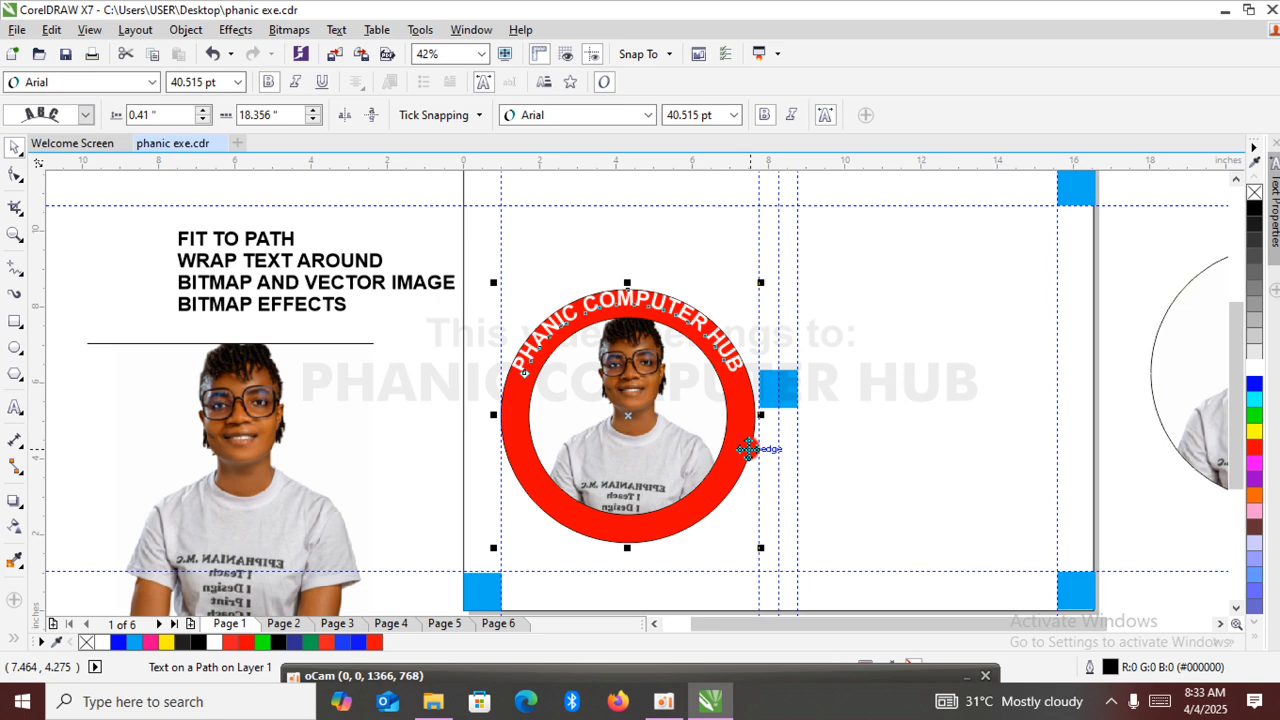
{"action": "left_click", "coordinate": [748, 449]}
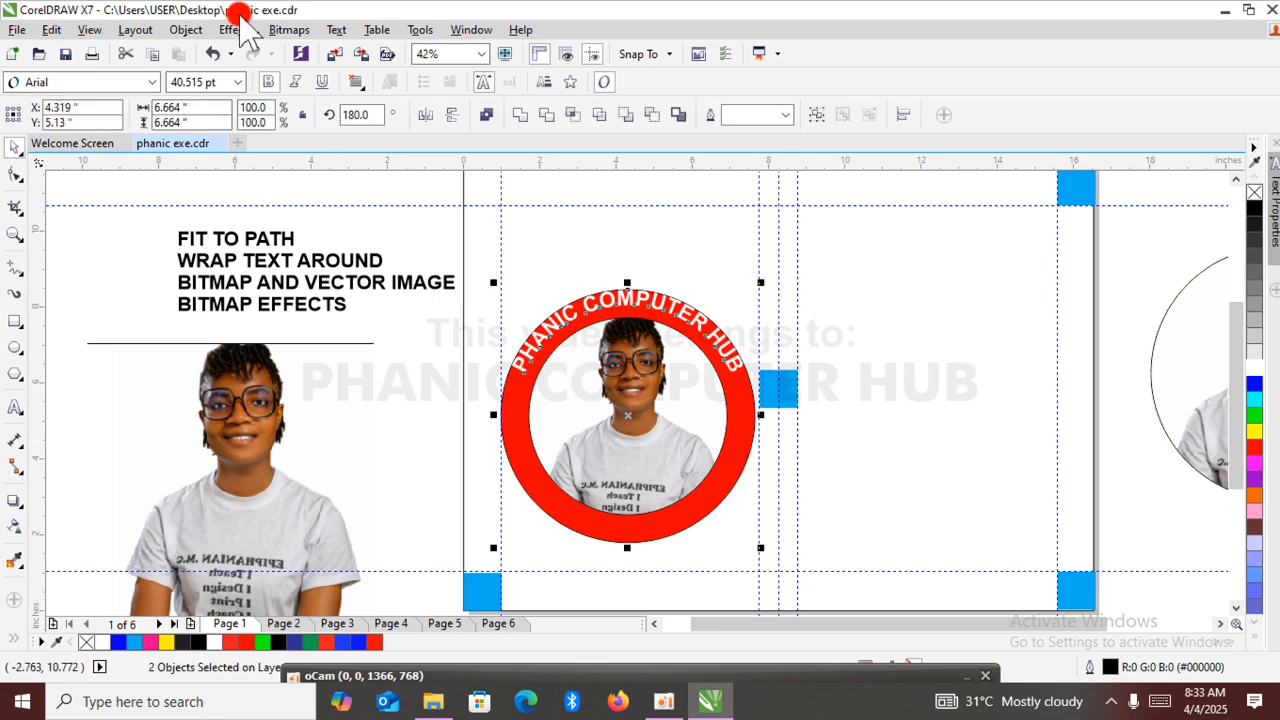
{"action": "left_click", "coordinate": [190, 29]}
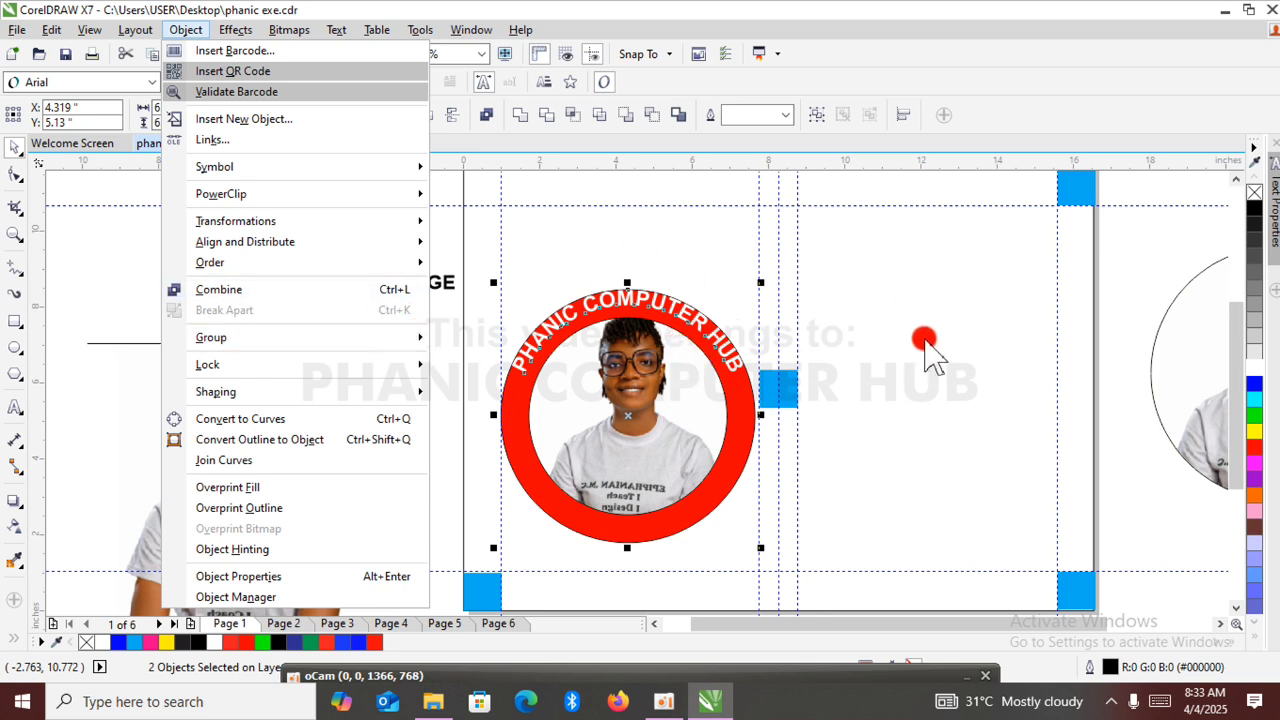
{"action": "left_click", "coordinate": [924, 339]}
{"action": "left_click", "coordinate": [924, 339]}
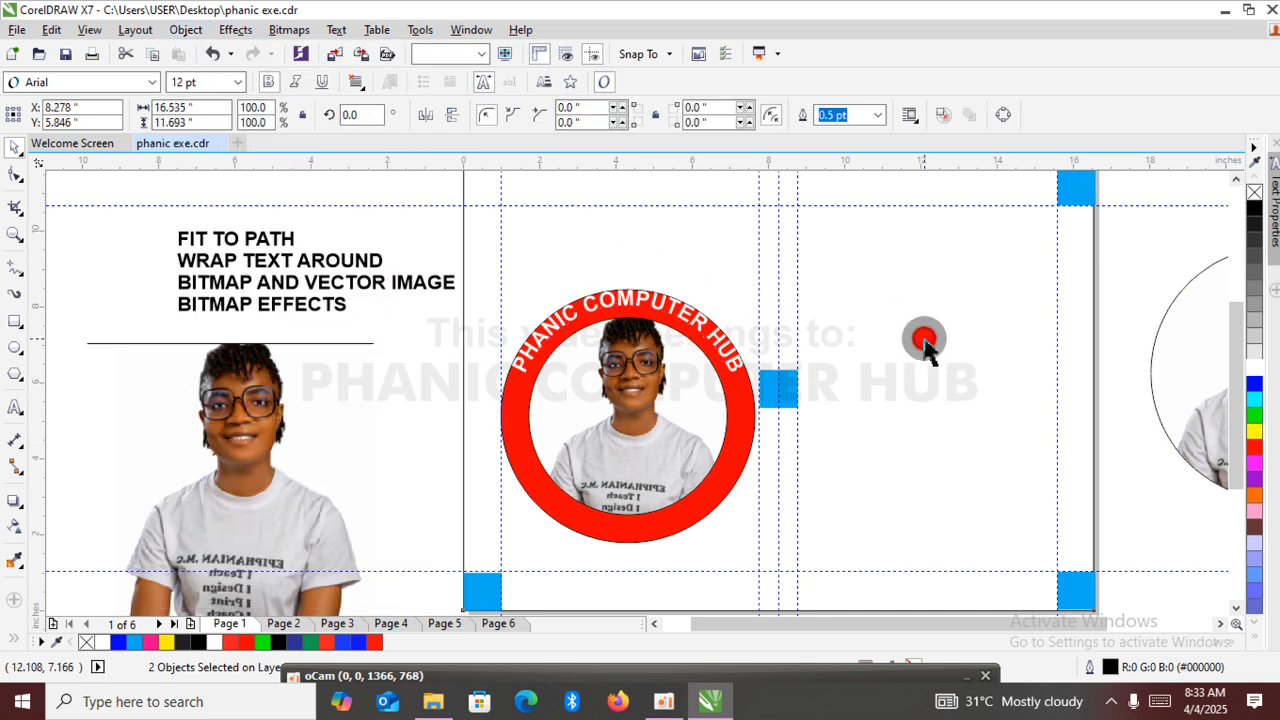
Nudge the separated PHANIC COMPUTER HUB text down within the red band to Y 7.127 inches.
{"action": "left_click", "coordinate": [722, 345]}
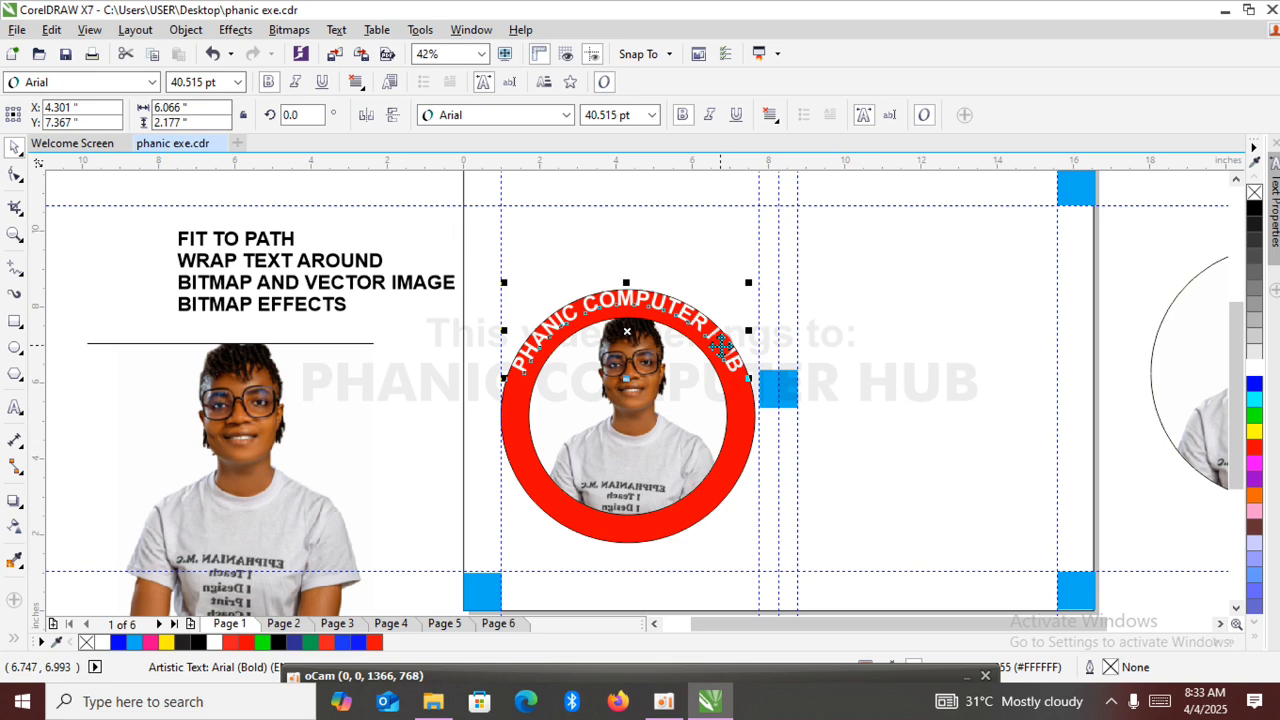
{"action": "key", "text": "Down"}
{"action": "key", "text": "Down"}
{"action": "key", "text": "Down"}
{"action": "key", "text": "Down"}
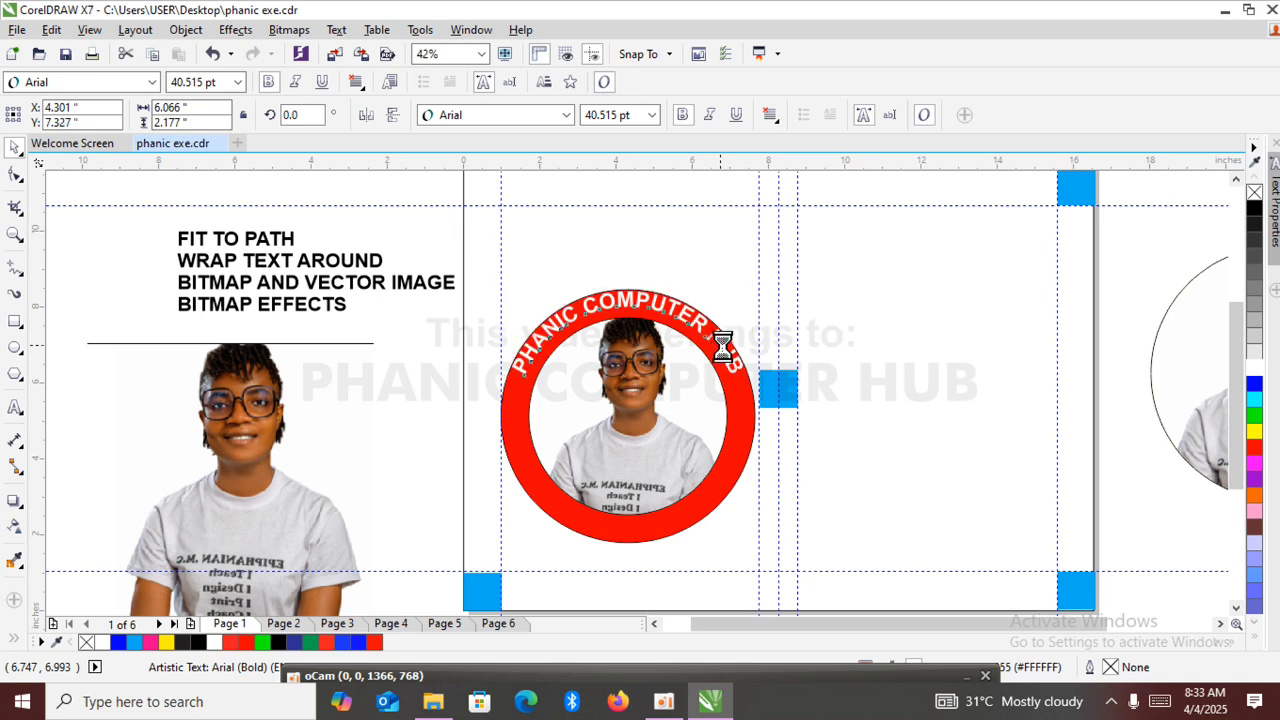
{"action": "key", "text": "Down"}
{"action": "key", "text": "Down"}
{"action": "key", "text": "Down"}
{"action": "key", "text": "Down"}
{"action": "key", "text": "Down"}
{"action": "key", "text": "Down"}
{"action": "key", "text": "Down"}
{"action": "key", "text": "Down"}
{"action": "key", "text": "Down"}
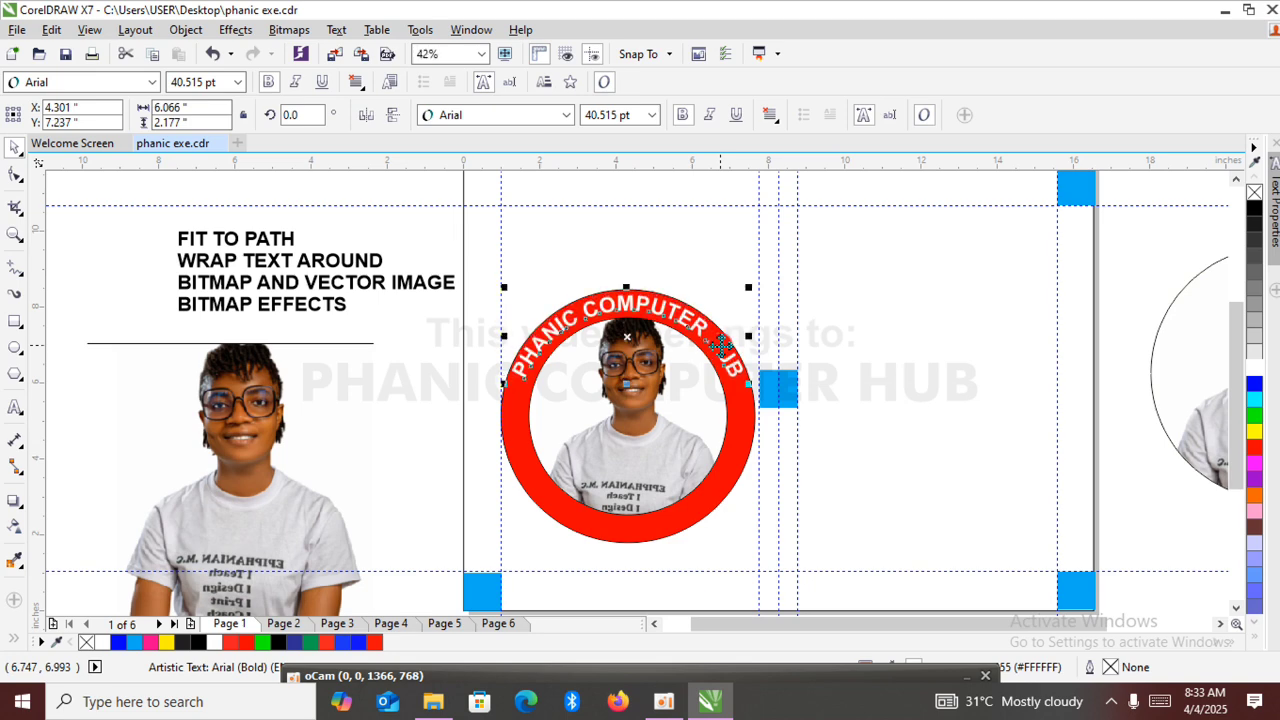
{"action": "key", "text": "Down"}
{"action": "key", "text": "Down"}
{"action": "key", "text": "Down"}
{"action": "key", "text": "Down"}
{"action": "key", "text": "Down"}
{"action": "key", "text": "Down"}
{"action": "key", "text": "Down"}
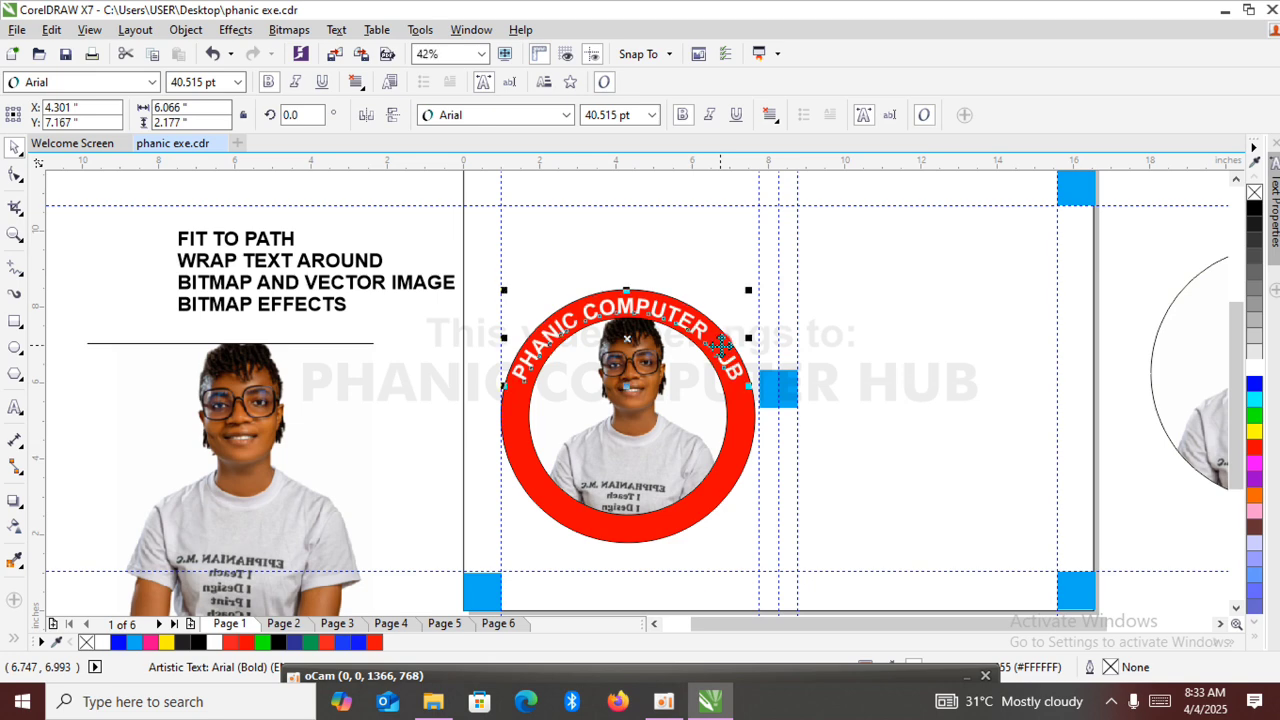
{"action": "key", "text": "Down"}
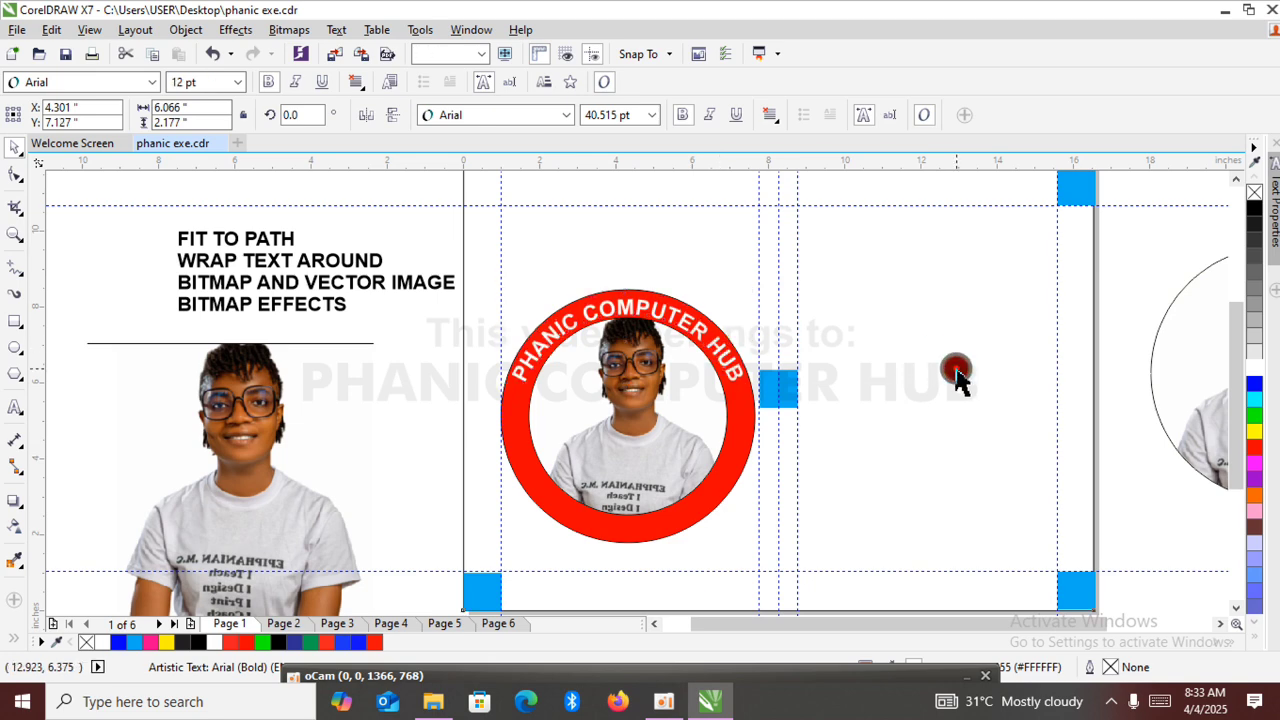
{"action": "left_click", "coordinate": [957, 374]}
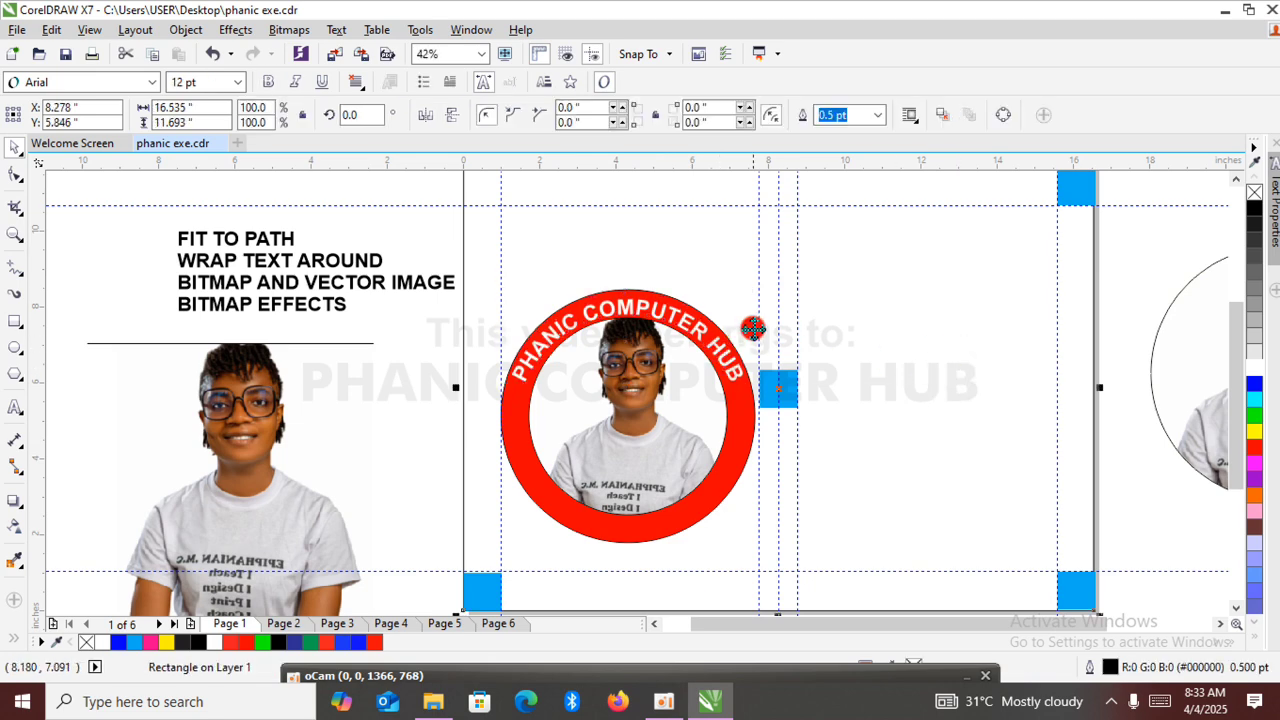
Place a copy of the curved PHANIC COMPUTER HUB text over the ring's lower edge, at about X 4.795, Y 1.446 inches.
{"action": "left_click", "coordinate": [16, 406]}
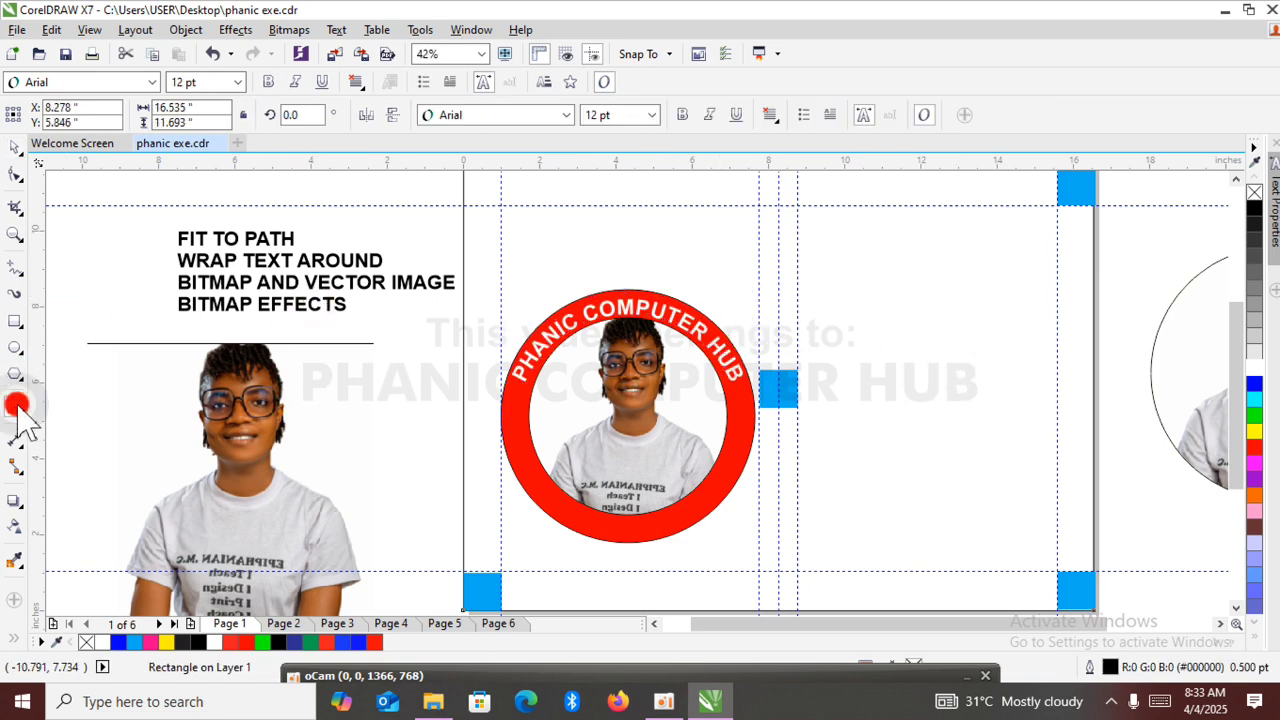
{"action": "left_click", "coordinate": [15, 148]}
{"action": "left_click", "coordinate": [615, 309]}
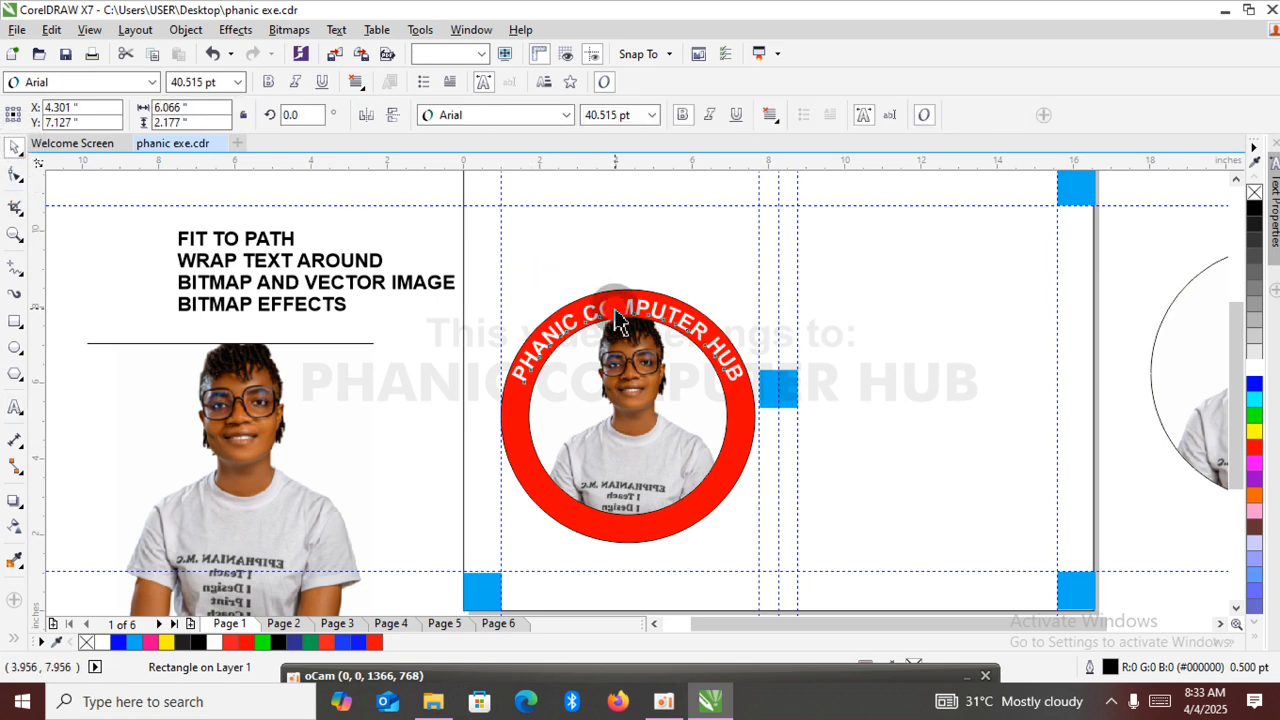
{"action": "left_click_drag", "start_coordinate": [615, 309], "coordinate": [634, 525]}
{"action": "right_click", "coordinate": [634, 525]}
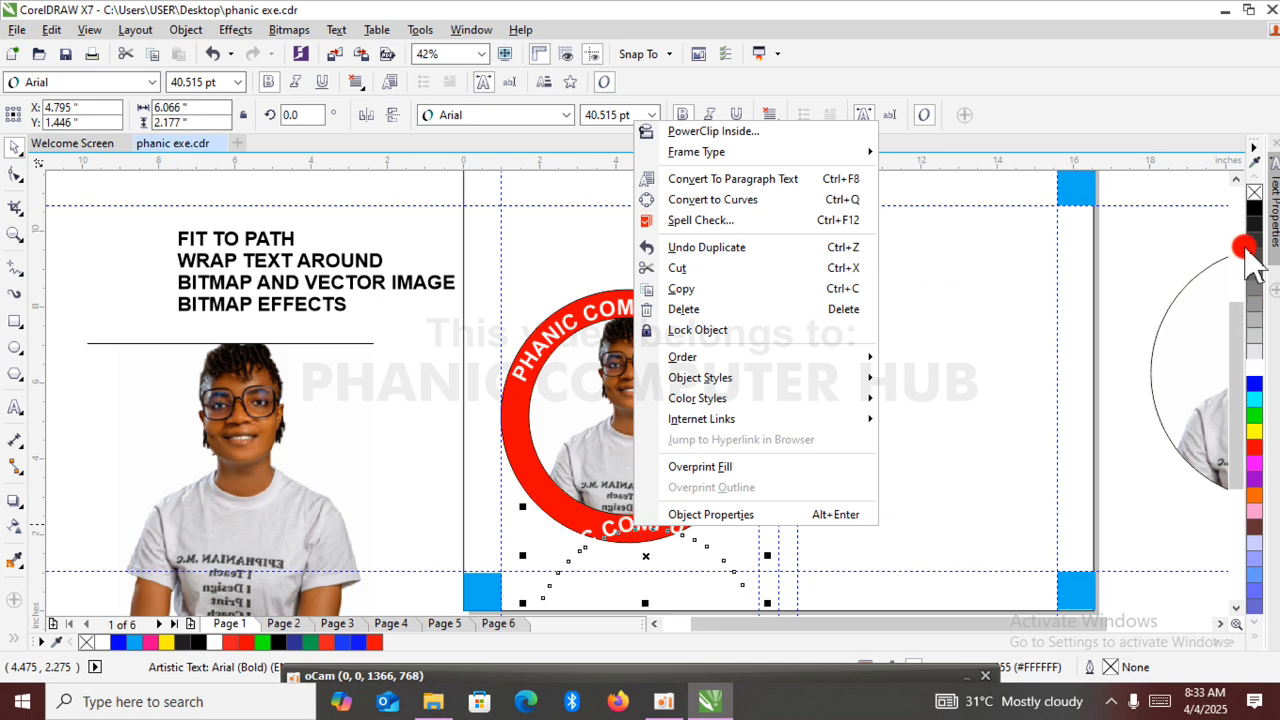
Fill the lower PHANIC COMPUTER HUB copy with black and straighten it.
{"action": "left_click", "coordinate": [1252, 209]}
{"action": "left_click", "coordinate": [1252, 209]}
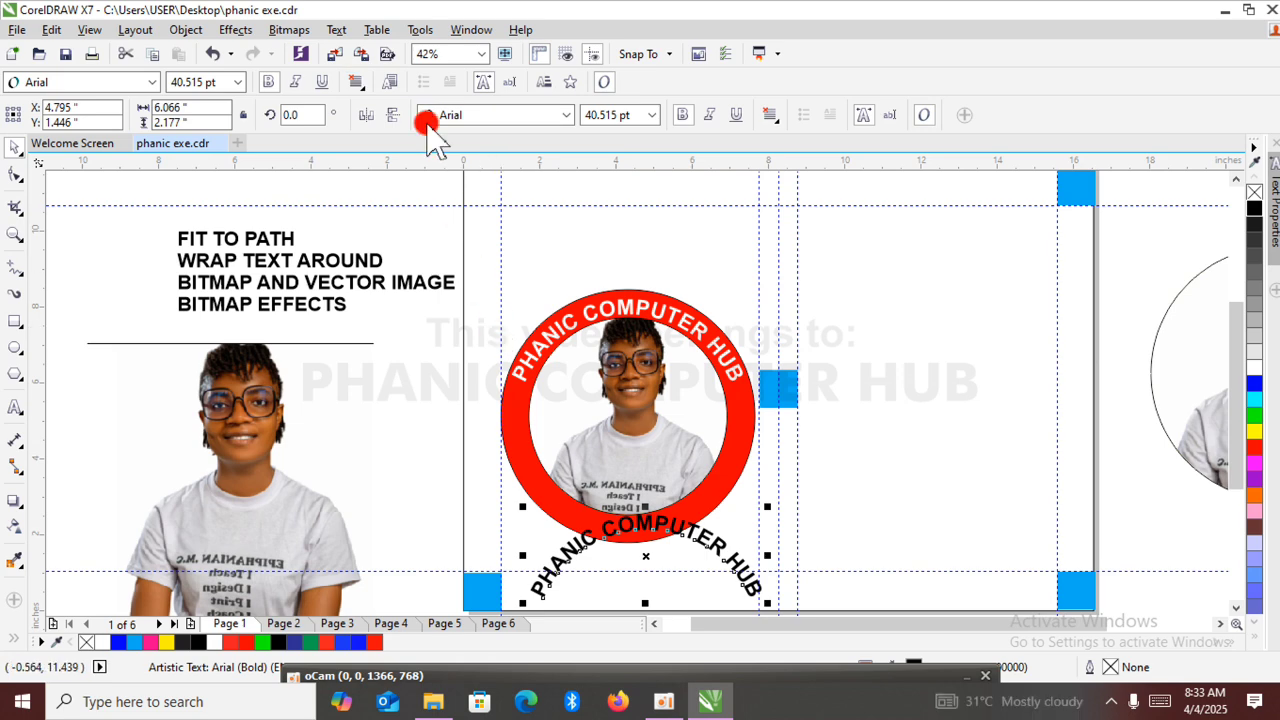
{"action": "left_click", "coordinate": [334, 30]}
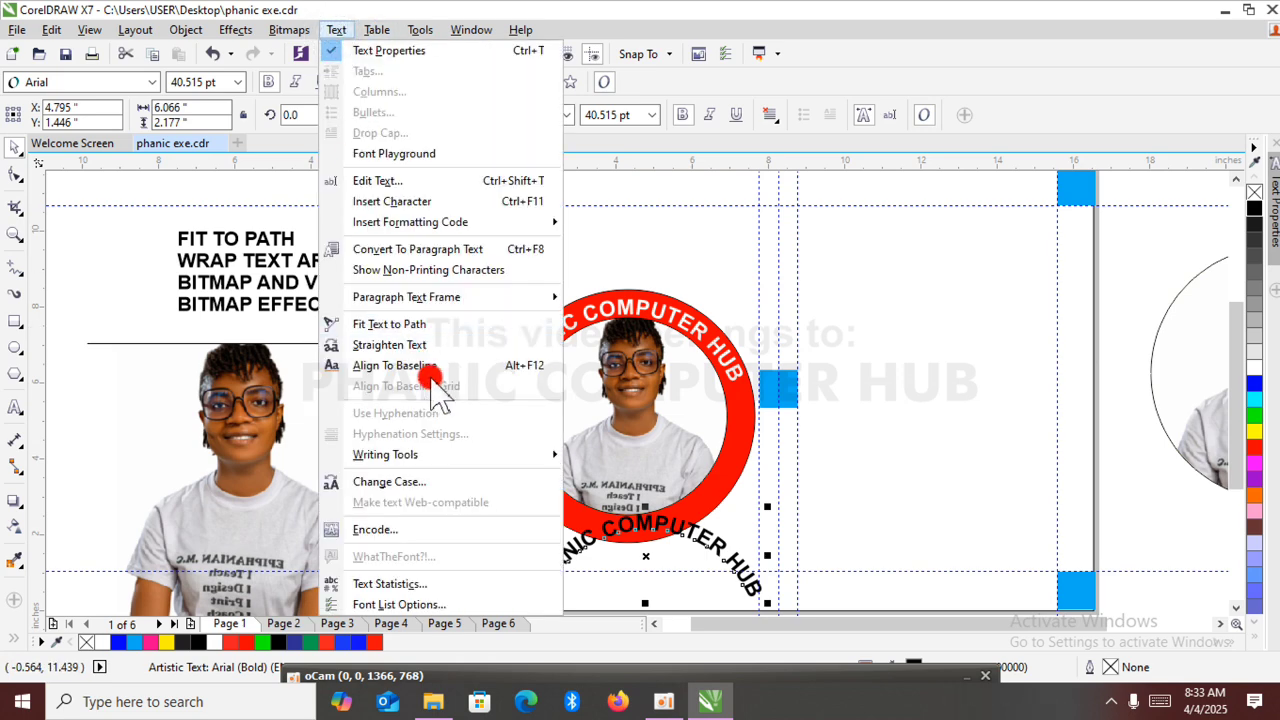
{"action": "left_click", "coordinate": [443, 344]}
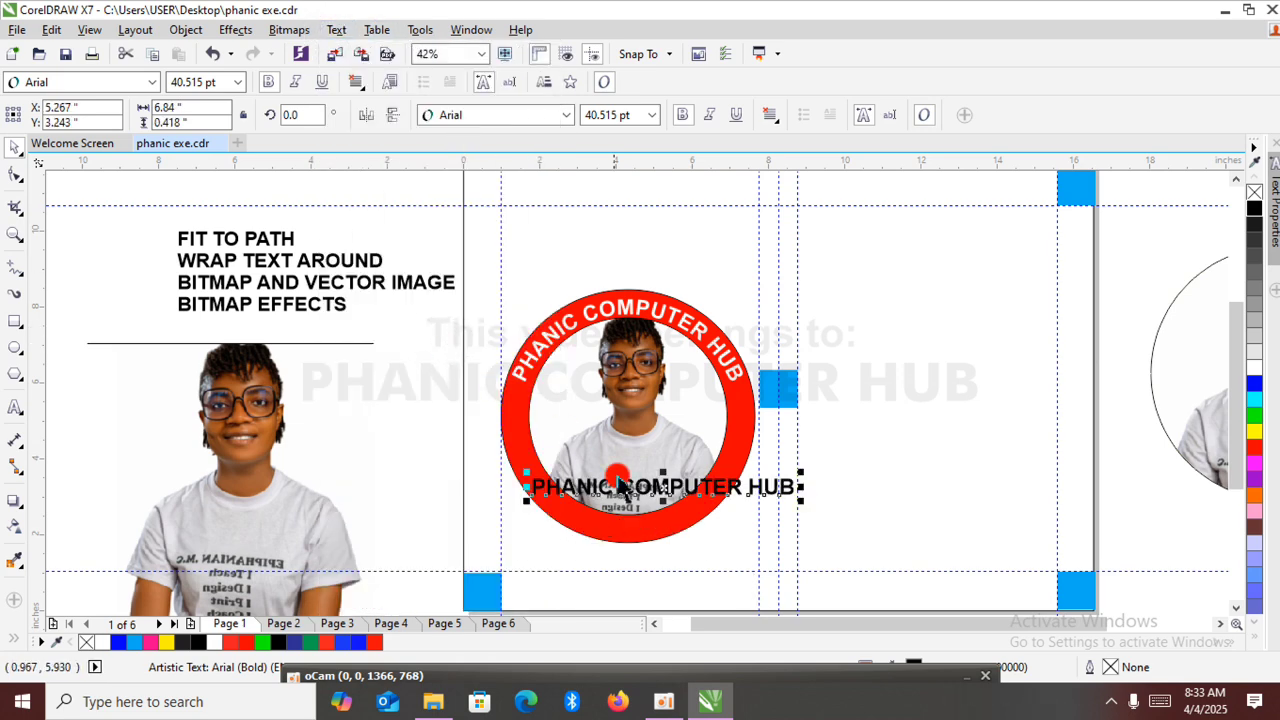
Move the straightened text to X 8.254, Y 2.102 inches and fit it to the red circle's lower part.
{"action": "left_click_drag", "start_coordinate": [663, 487], "coordinate": [778, 531]}
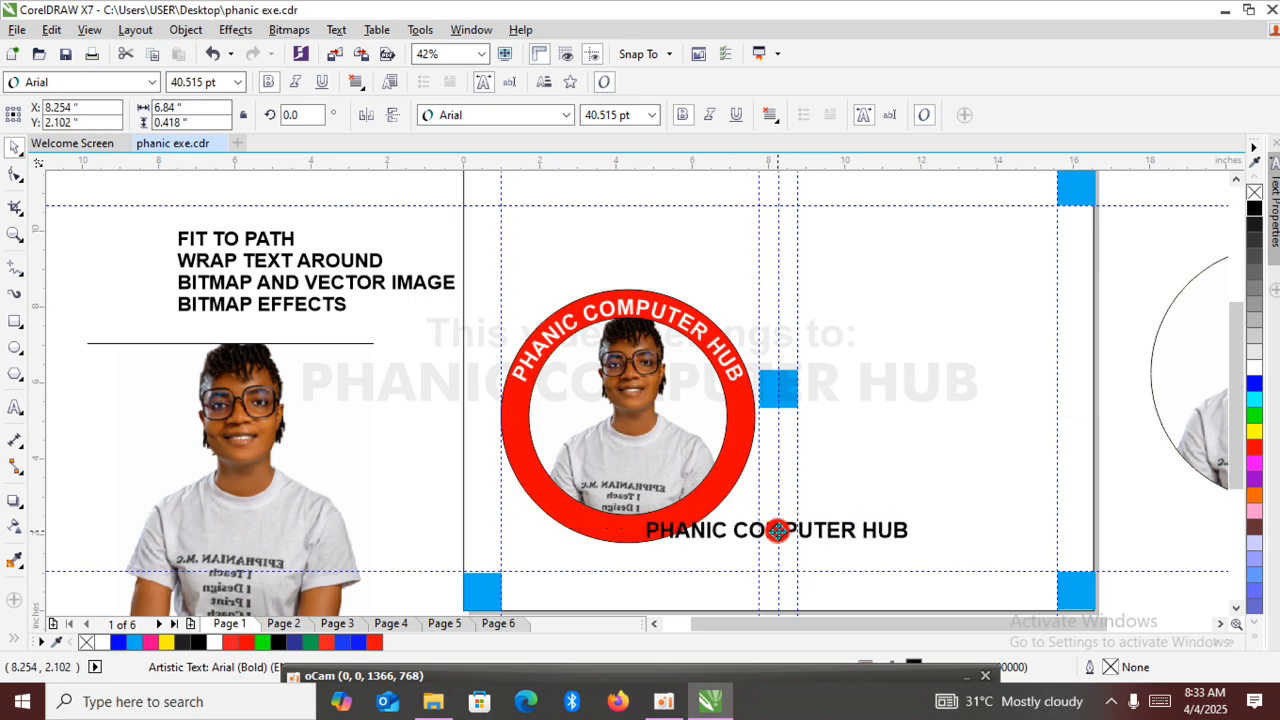
{"action": "left_click", "coordinate": [332, 28]}
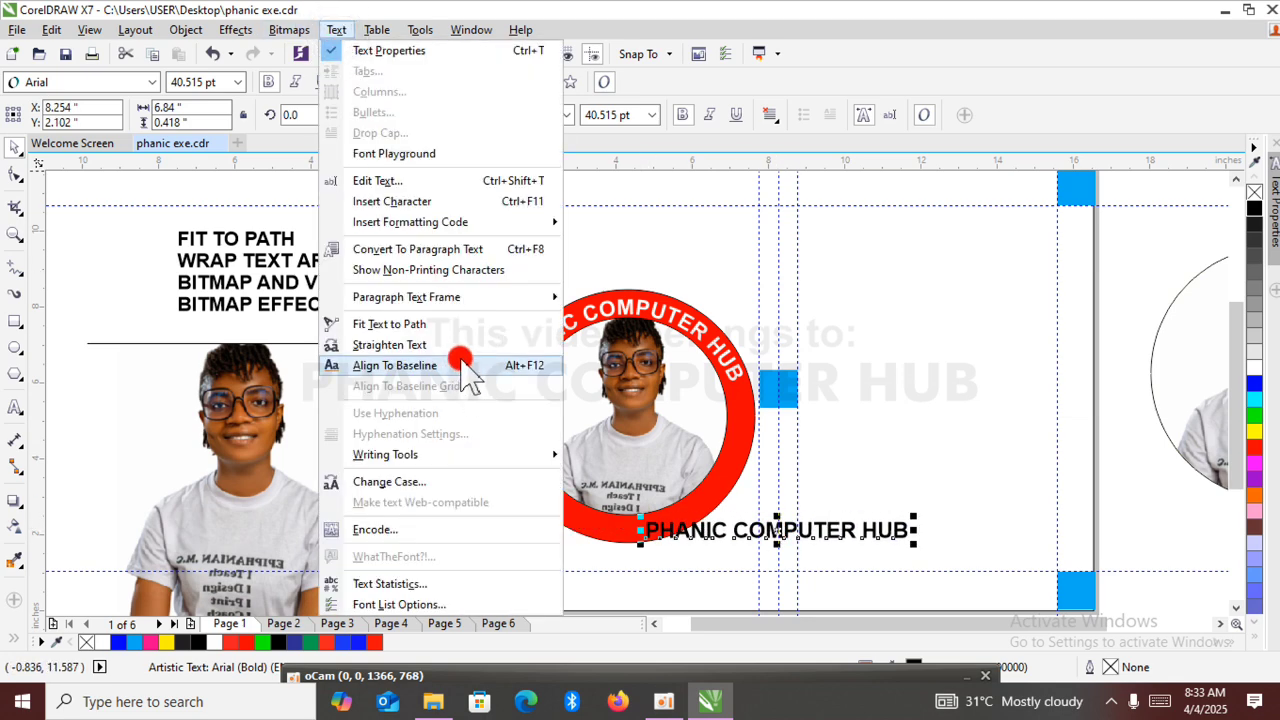
{"action": "left_click", "coordinate": [465, 325]}
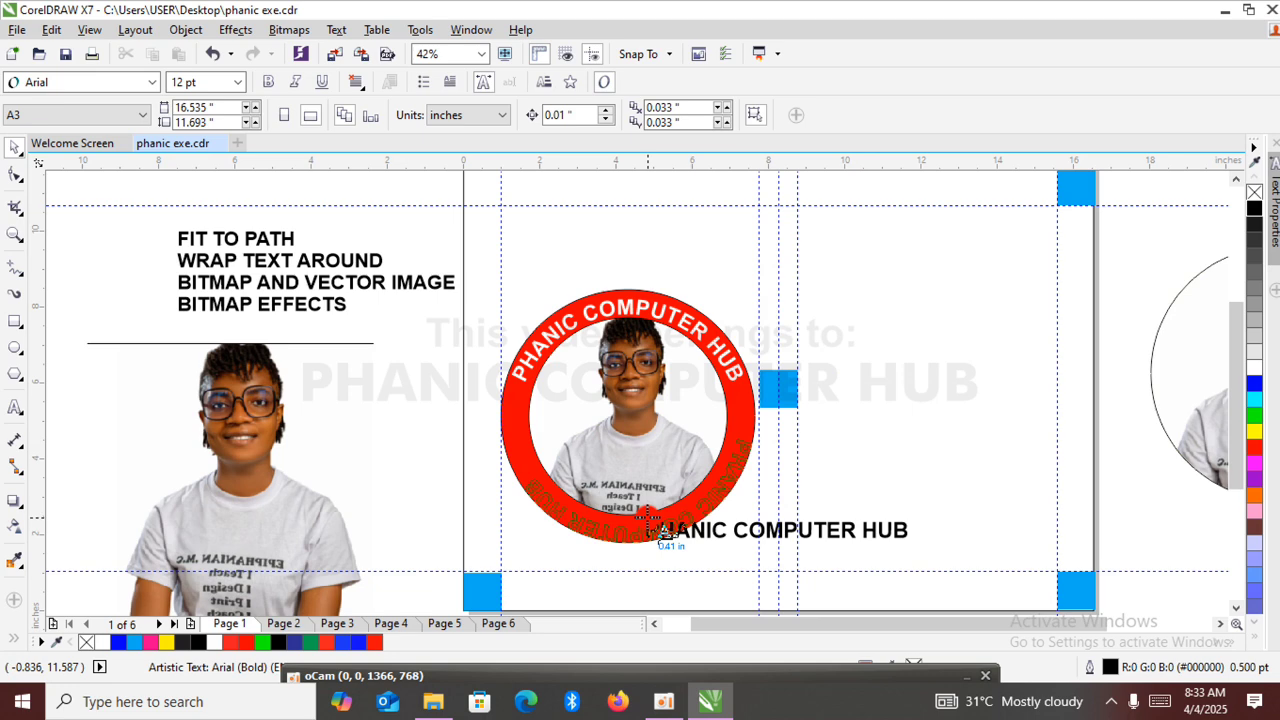
{"action": "left_click", "coordinate": [648, 516]}
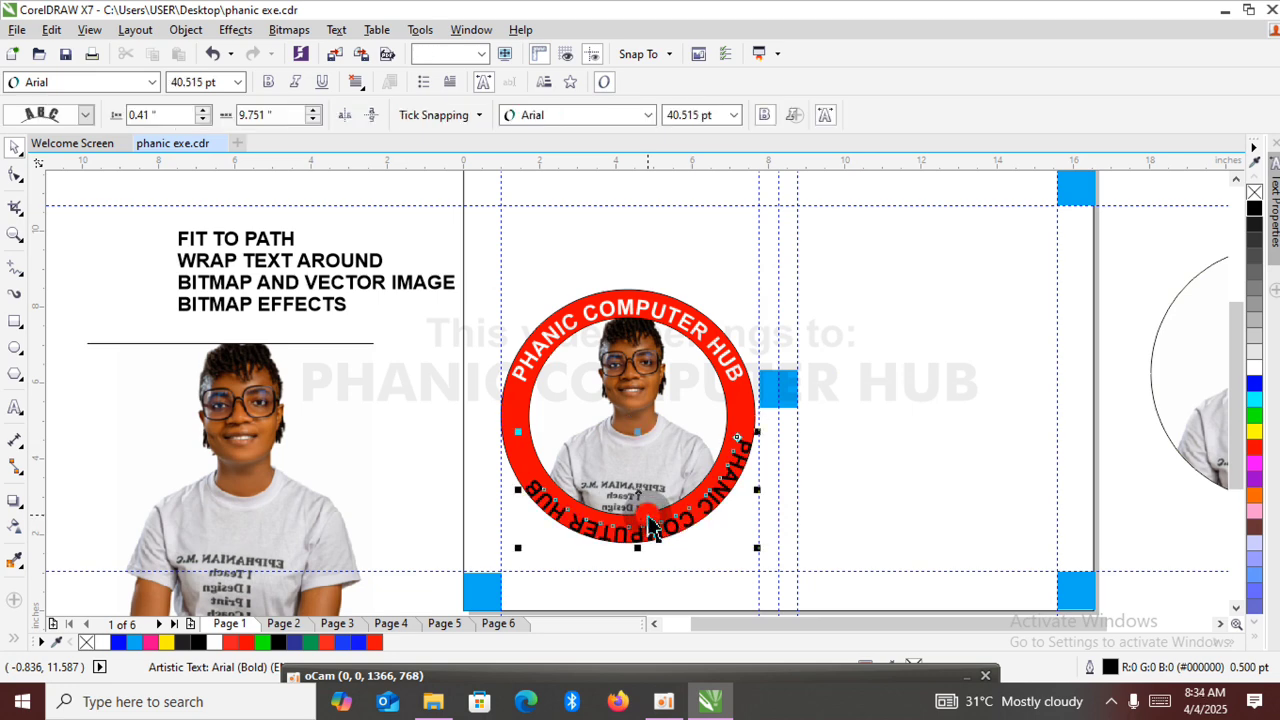
Reposition the lower fitted text at a 0.41-inch distance and 9.183-inch offset, and fill it with white.
{"action": "left_click_drag", "start_coordinate": [708, 500], "coordinate": [656, 512]}
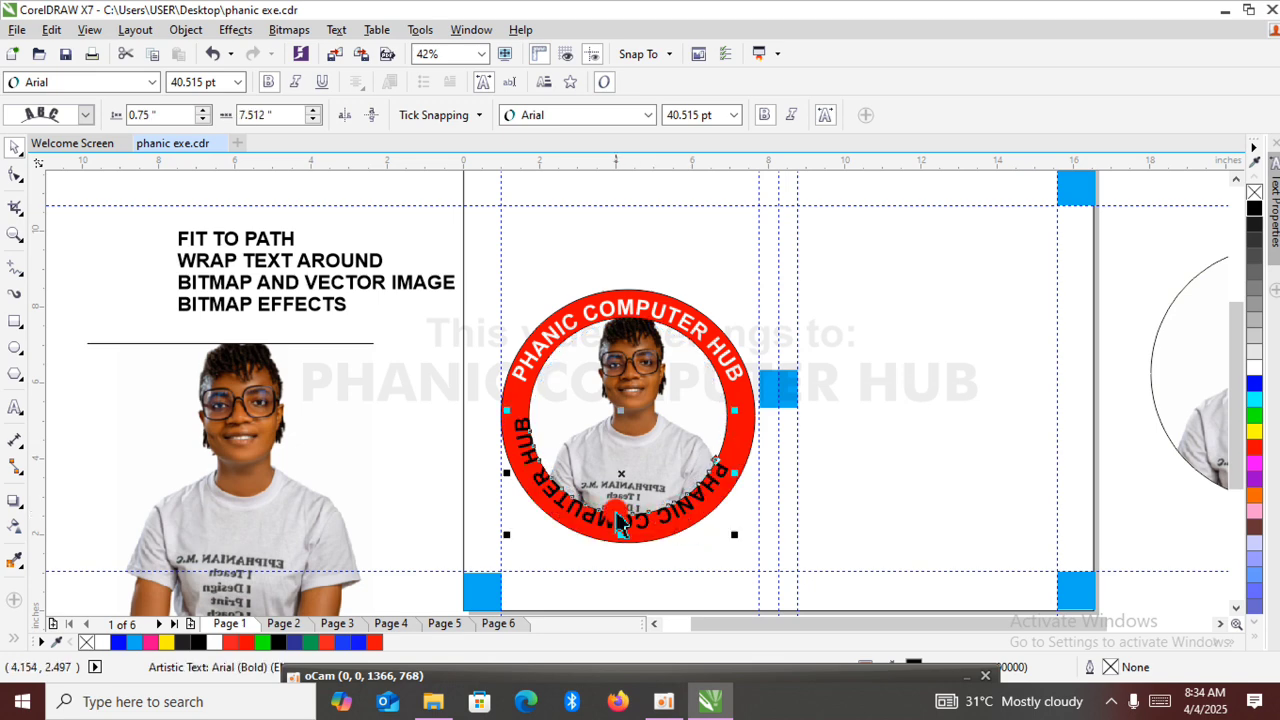
{"action": "mouse_move", "coordinate": [622, 473]}
{"action": "left_mouse_down"}
{"action": "mouse_move", "coordinate": [640, 490]}
{"action": "mouse_move", "coordinate": [616, 494]}
{"action": "mouse_move", "coordinate": [633, 490]}
{"action": "left_mouse_up"}
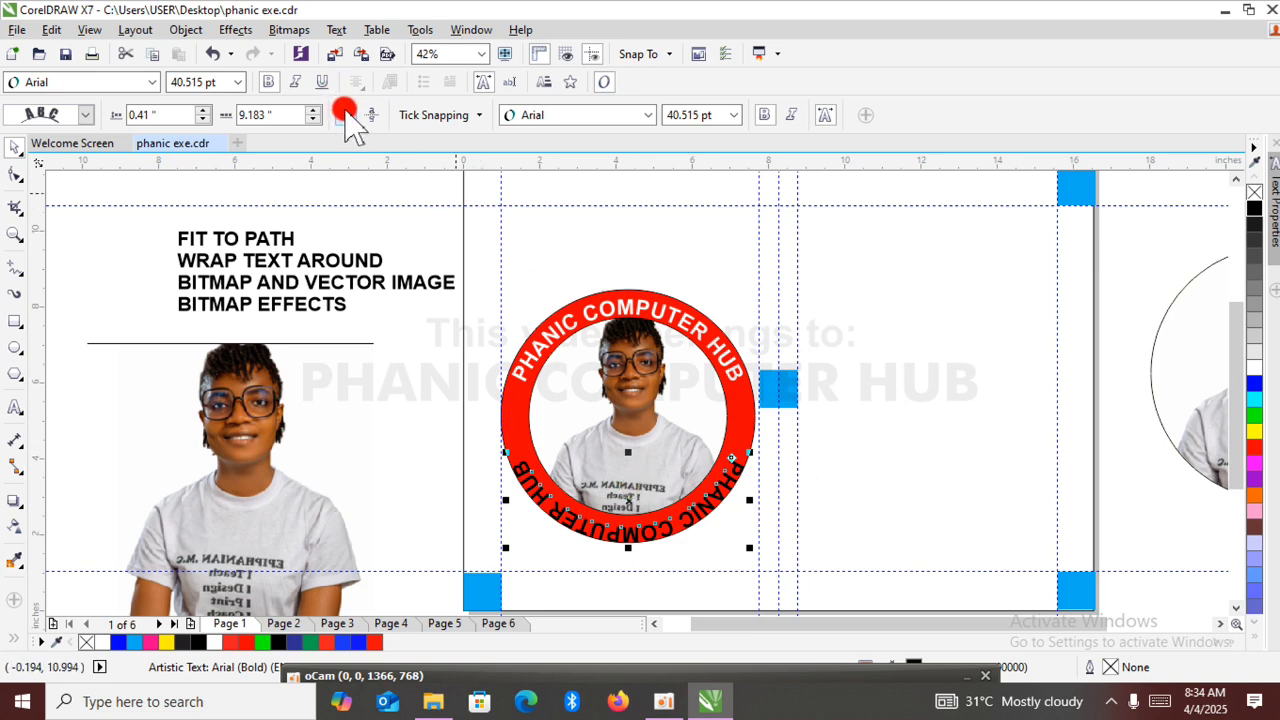
{"action": "left_click", "coordinate": [1252, 367]}
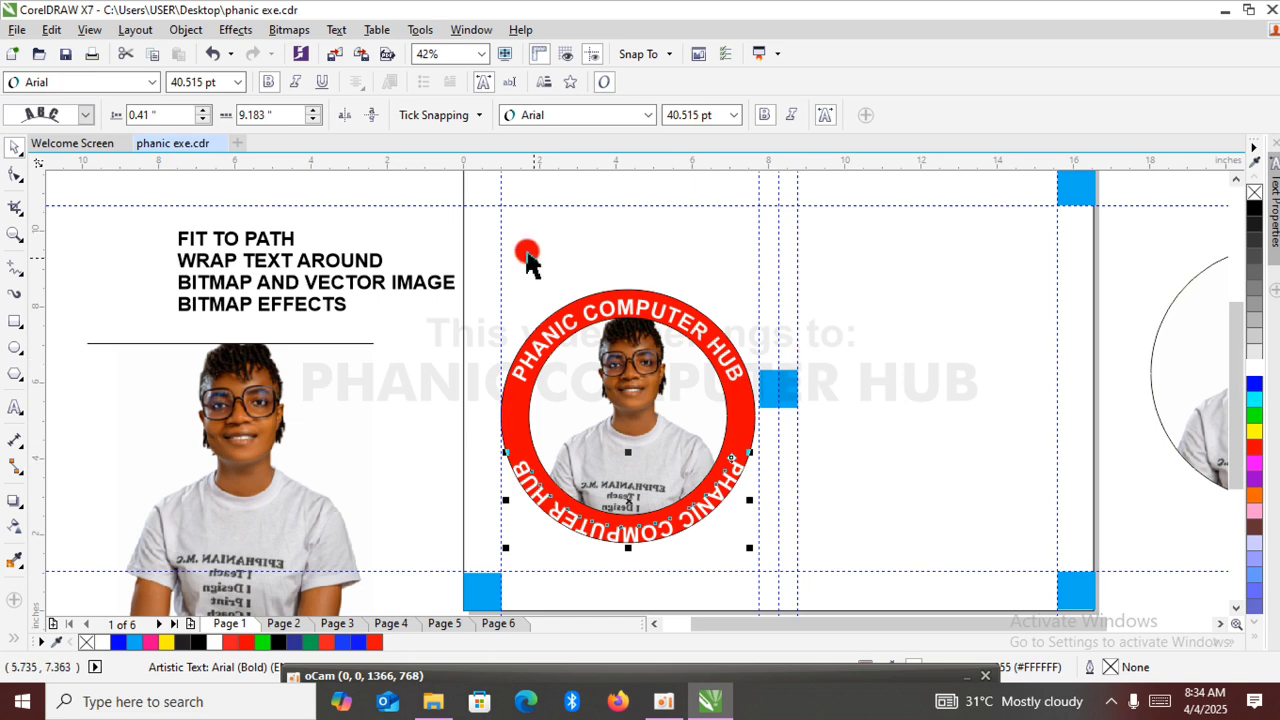
Mirror the lower text horizontally and vertically, and reposition it at a 0.0-inch distance and 10.479-inch offset.
{"action": "left_click", "coordinate": [349, 117]}
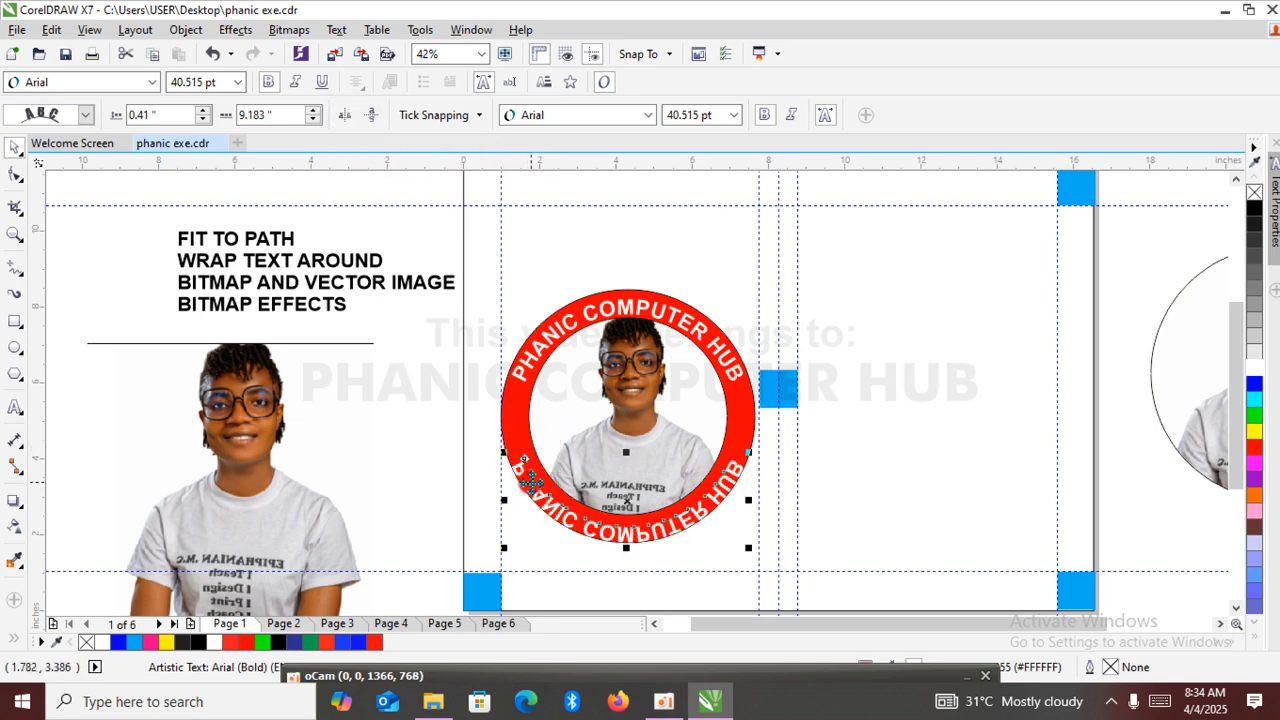
{"action": "left_click", "coordinate": [372, 114]}
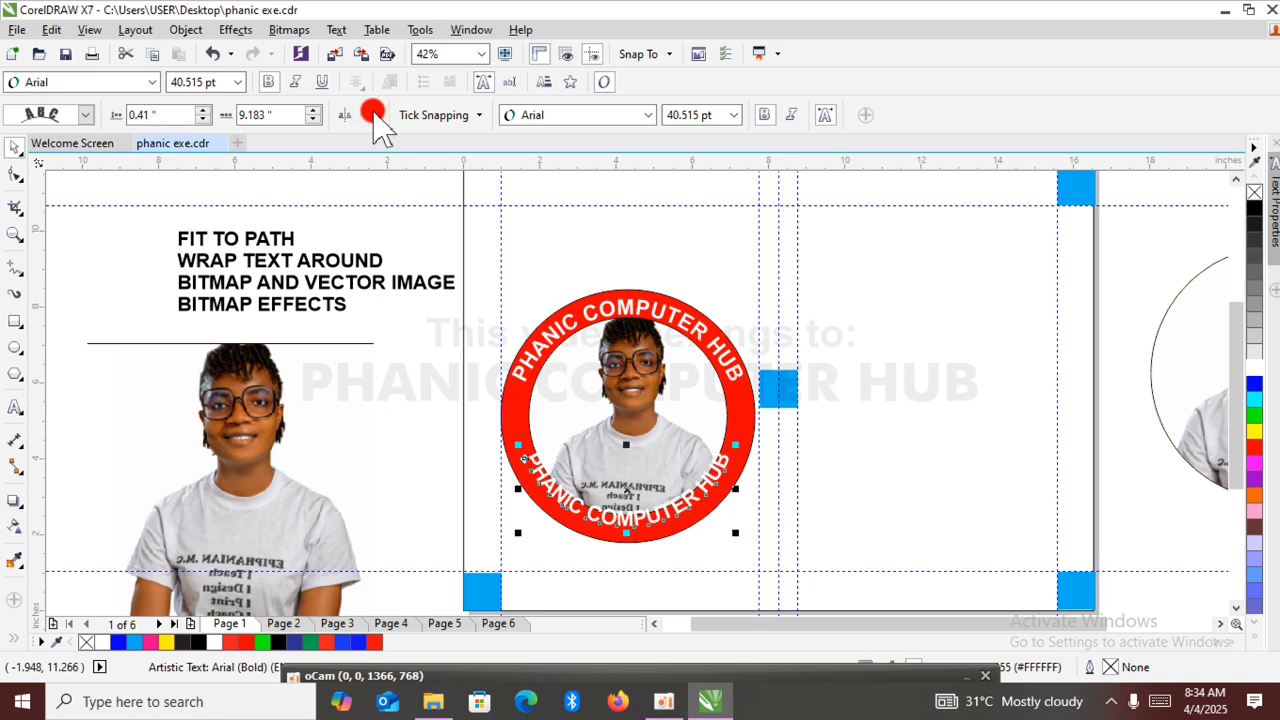
{"action": "left_click", "coordinate": [630, 510]}
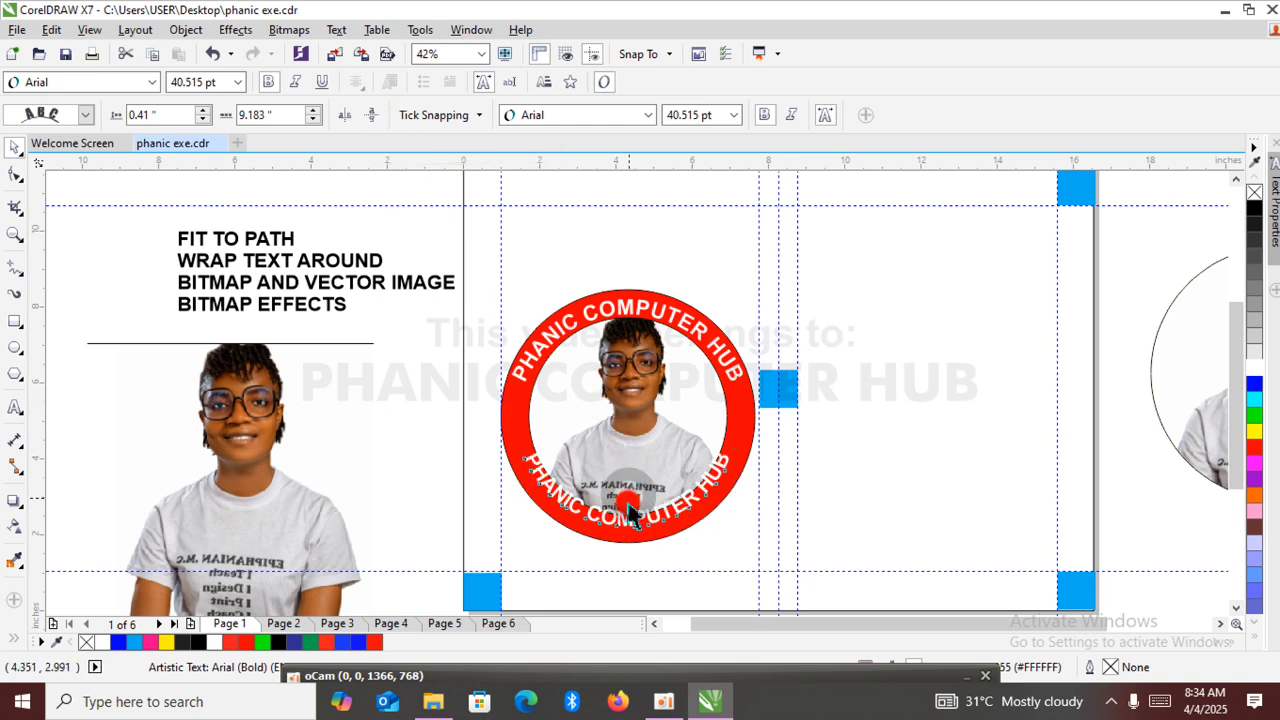
{"action": "left_click_drag", "start_coordinate": [630, 512], "coordinate": [626, 507]}
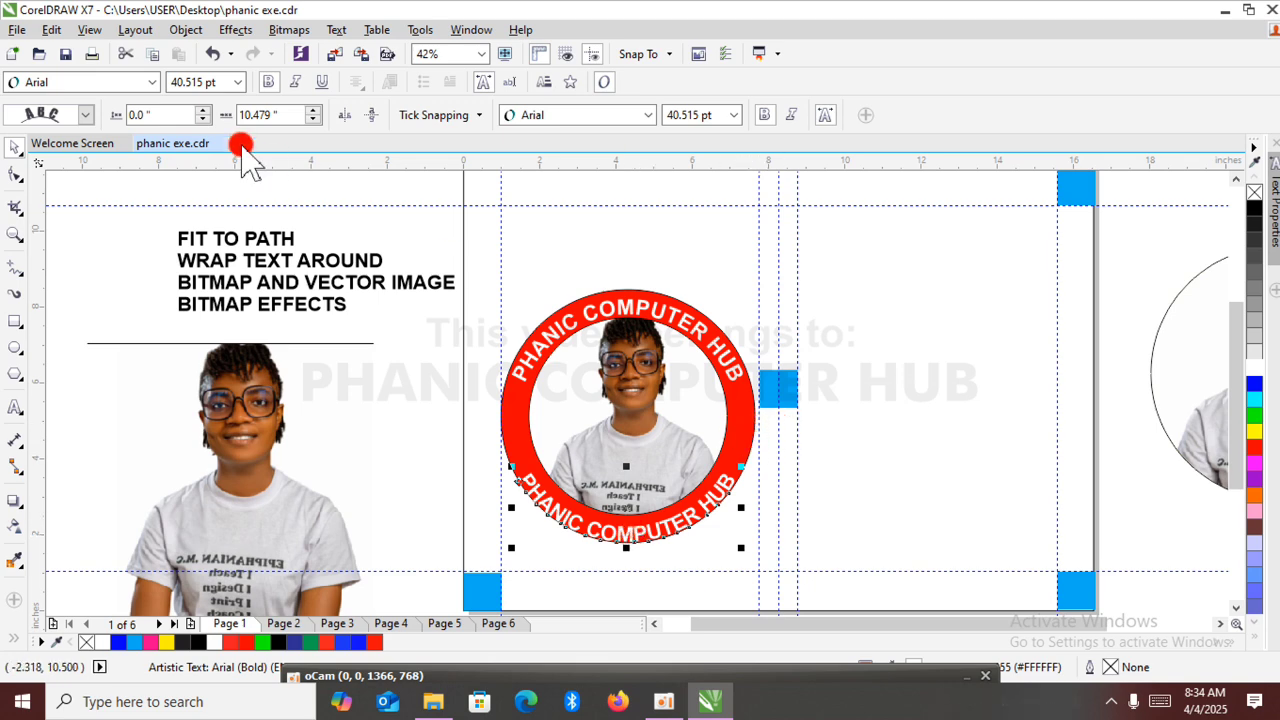
Break apart the lower PHANIC COMPUTER HUB text from the red circle it is fitted to.
{"action": "left_click", "coordinate": [186, 29]}
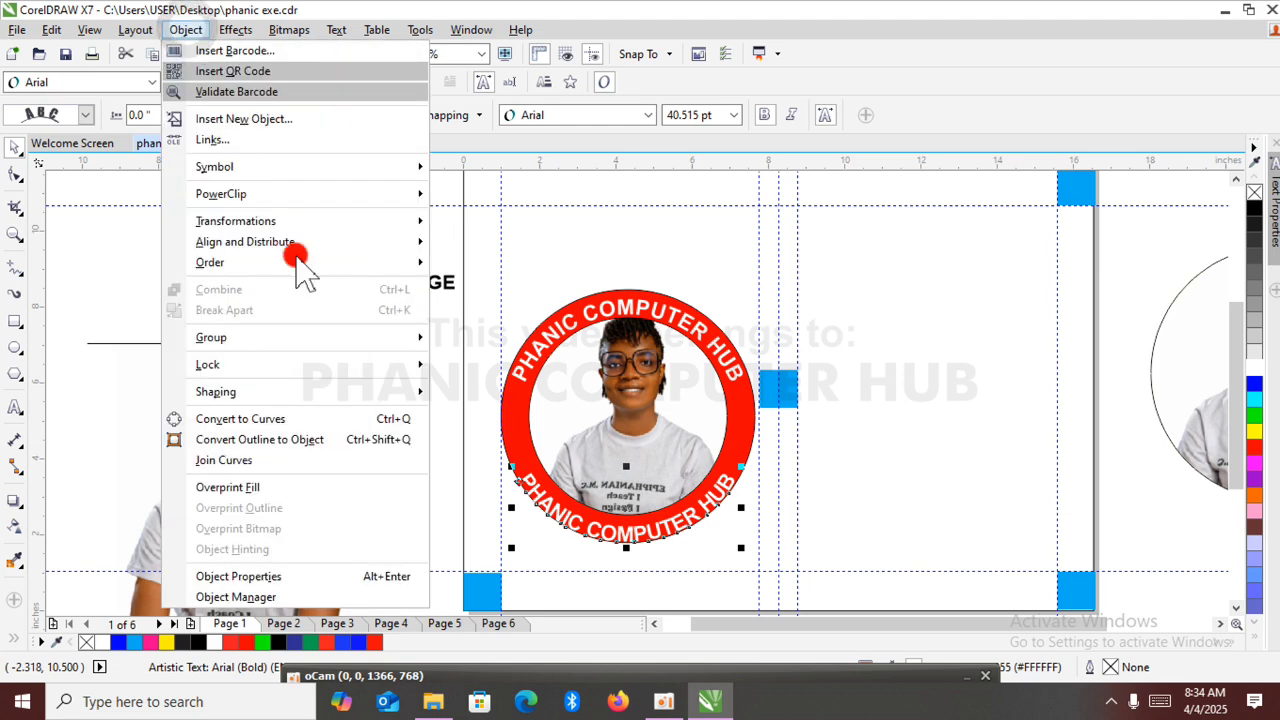
{"action": "mouse_move", "coordinate": [375, 340]}
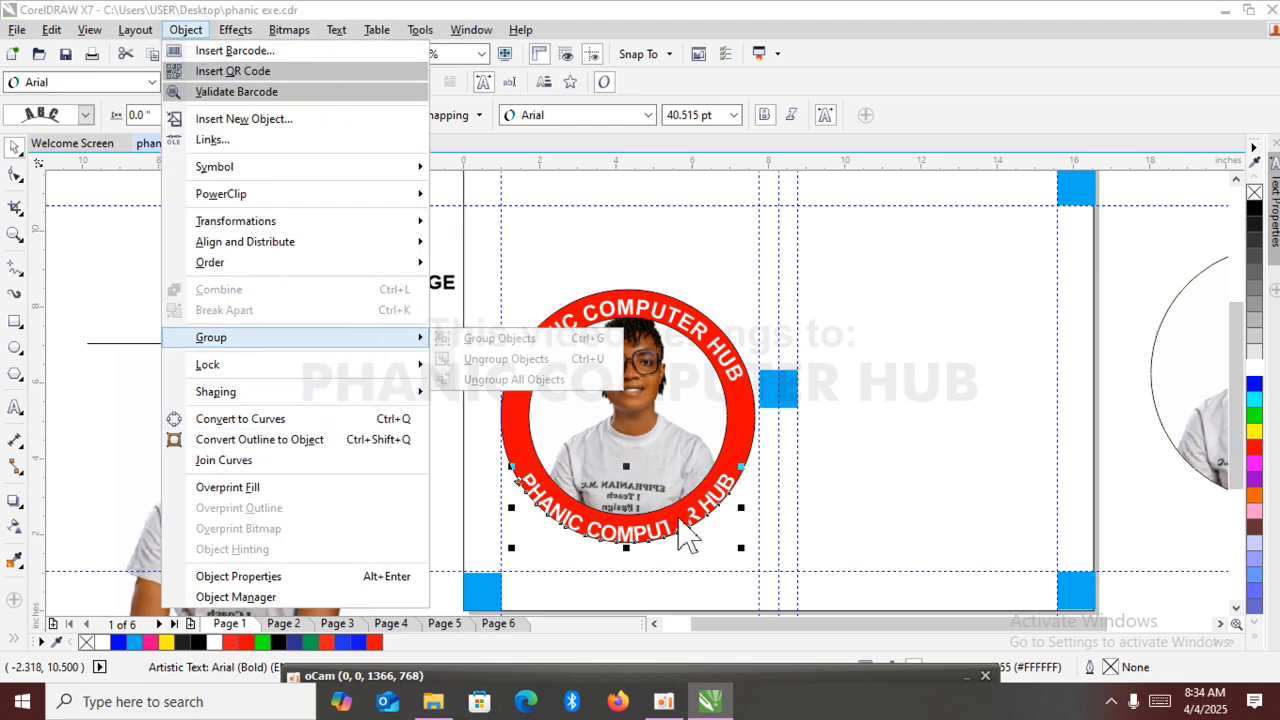
{"action": "left_click", "coordinate": [741, 432]}
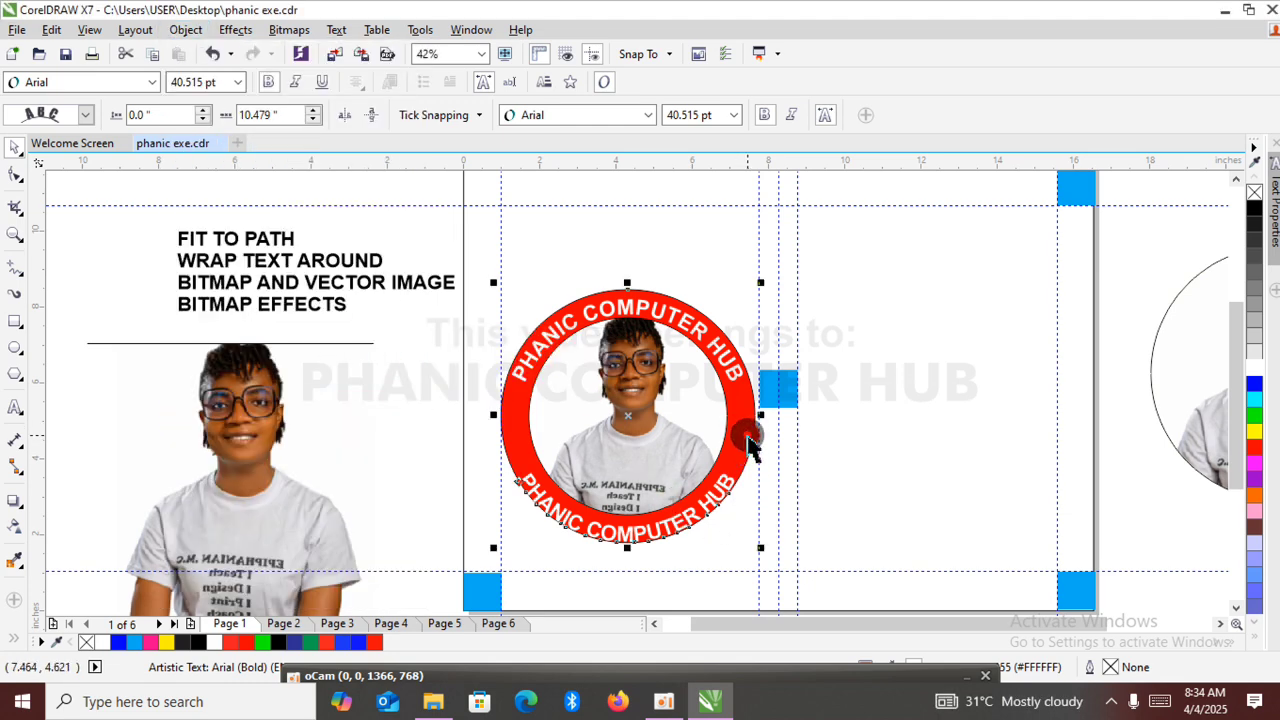
{"action": "left_click", "coordinate": [749, 437]}
{"action": "left_click", "coordinate": [188, 28]}
{"action": "left_click", "coordinate": [184, 28]}
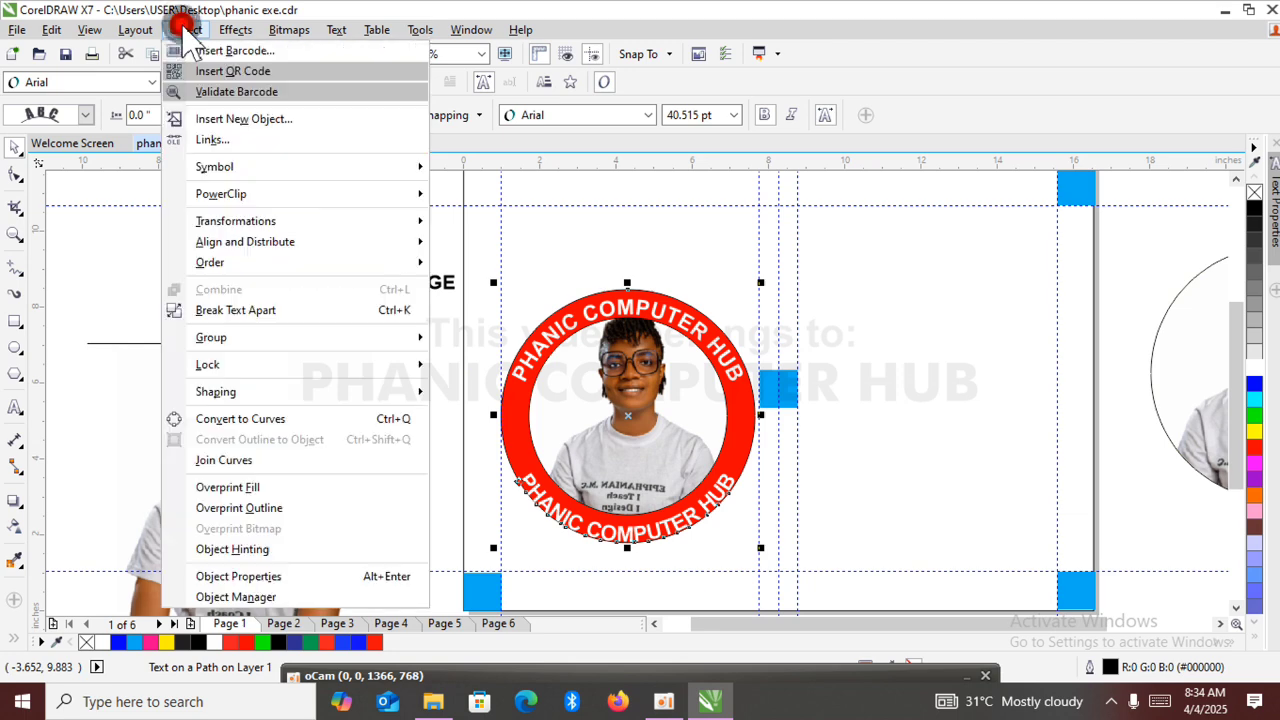
{"action": "left_click", "coordinate": [308, 312]}
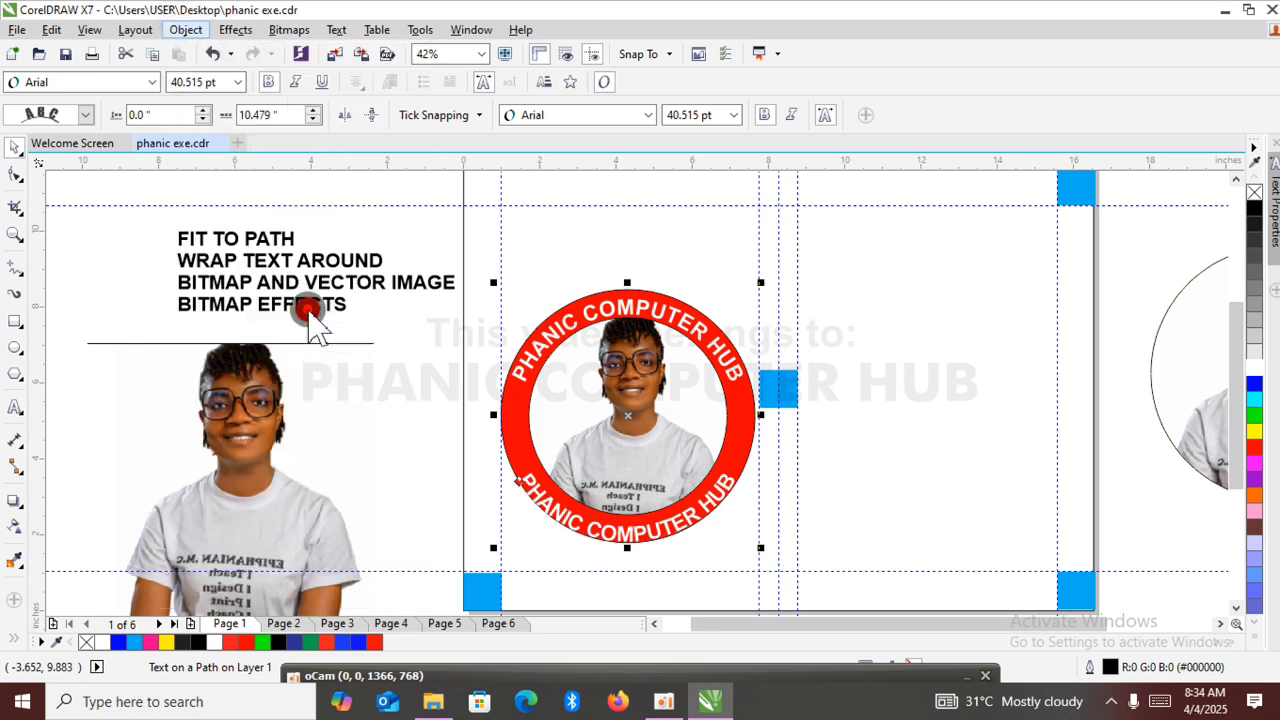
Move the separated lower text up within the red band to Y 2.907 inches.
{"action": "left_click", "coordinate": [955, 415]}
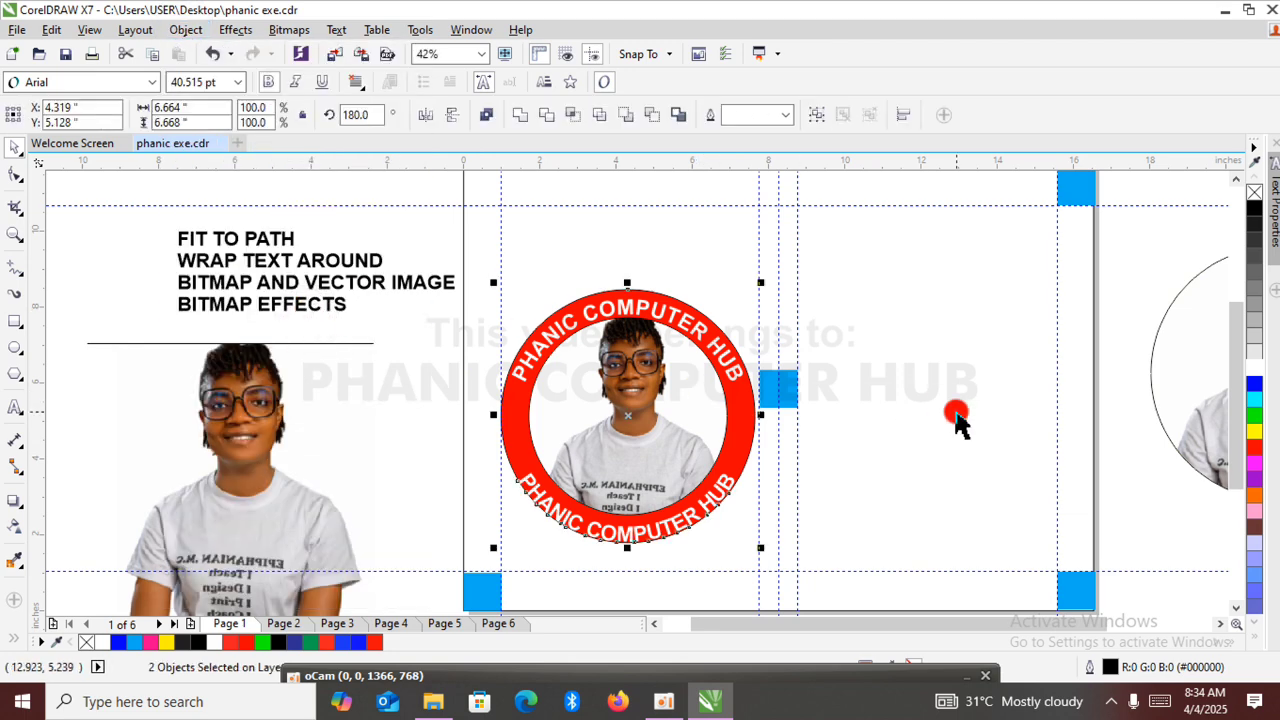
{"action": "left_click", "coordinate": [717, 491]}
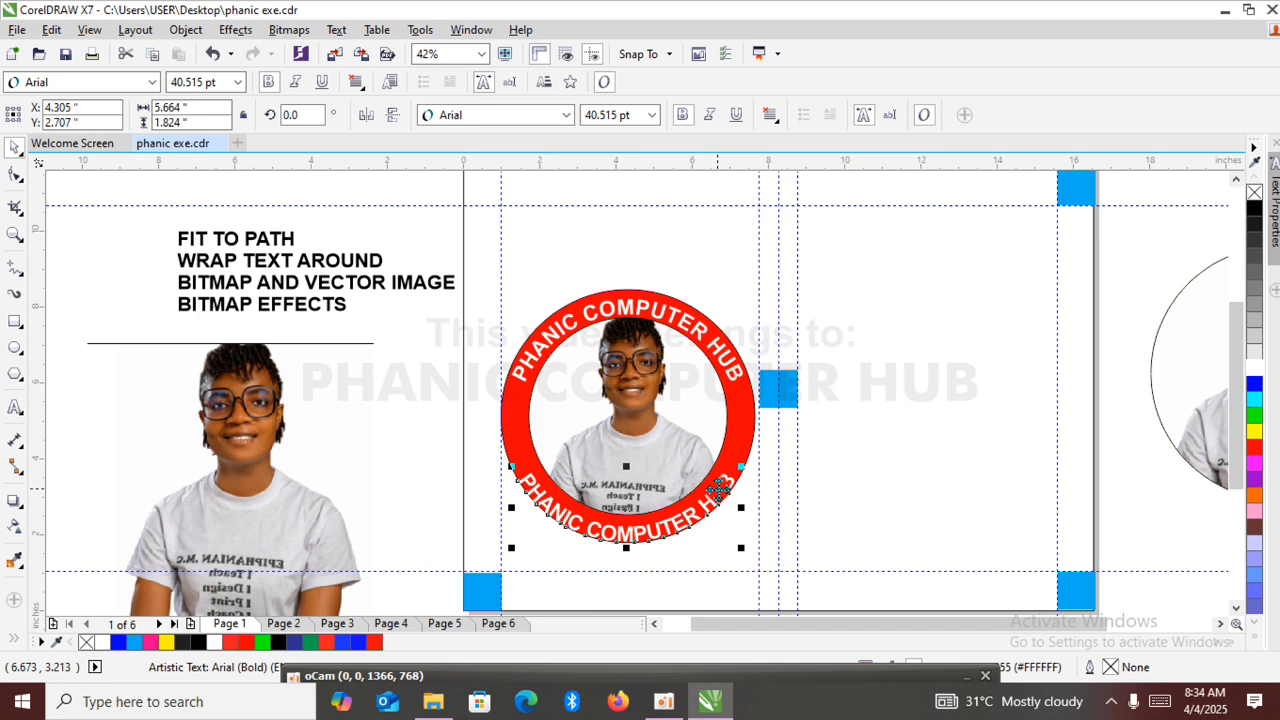
{"action": "left_click_drag", "start_coordinate": [717, 490], "coordinate": [720, 489]}
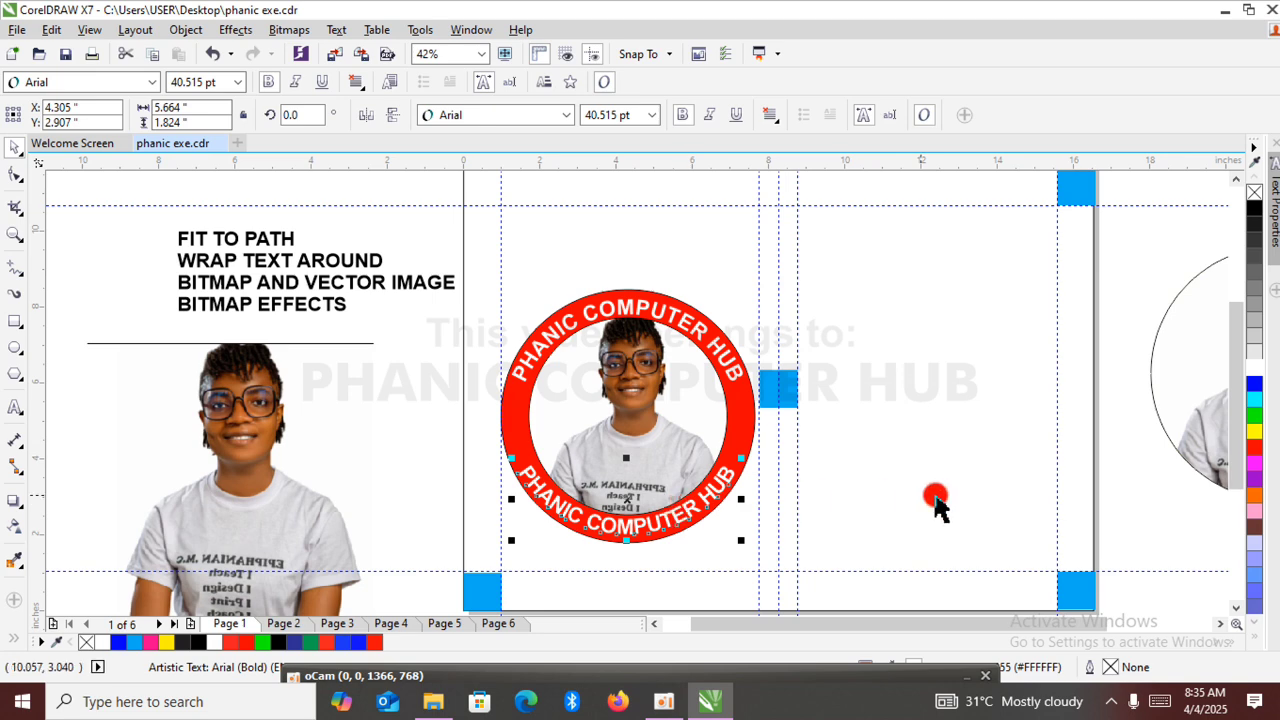
Remove the outlines from the inner portrait circle and the red circle.
{"action": "left_click", "coordinate": [1046, 400]}
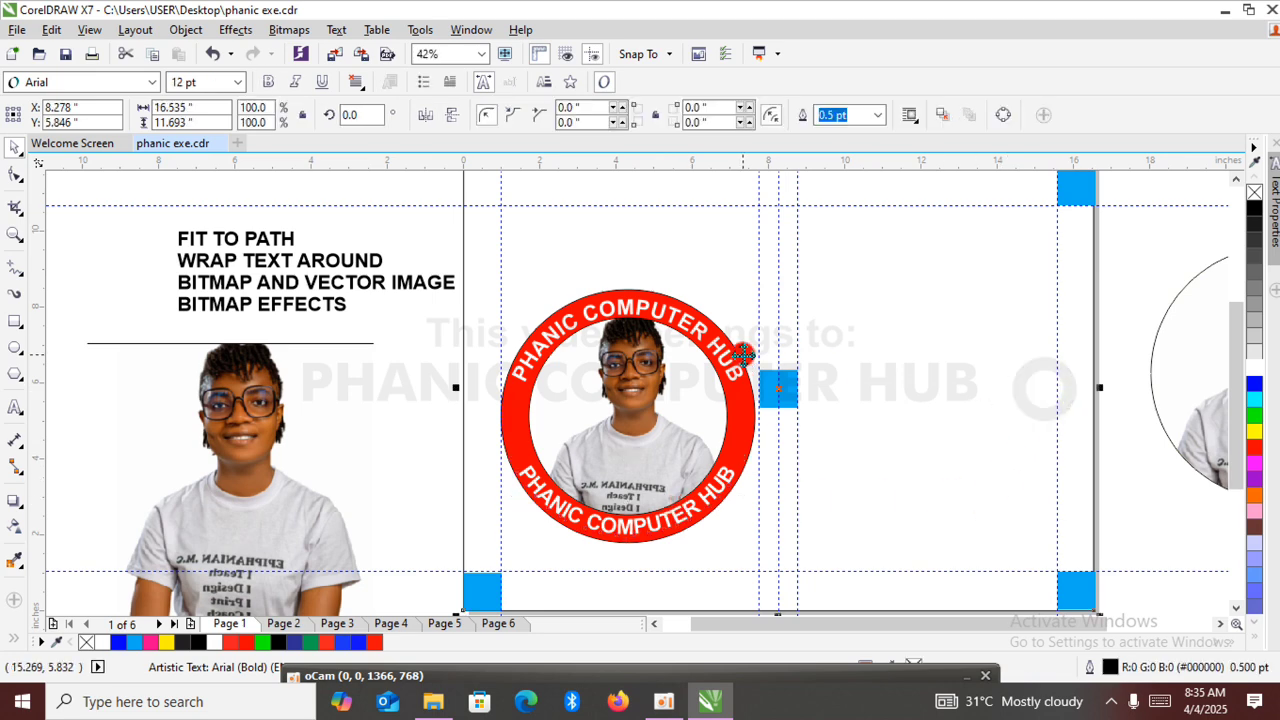
{"action": "left_click", "coordinate": [713, 425]}
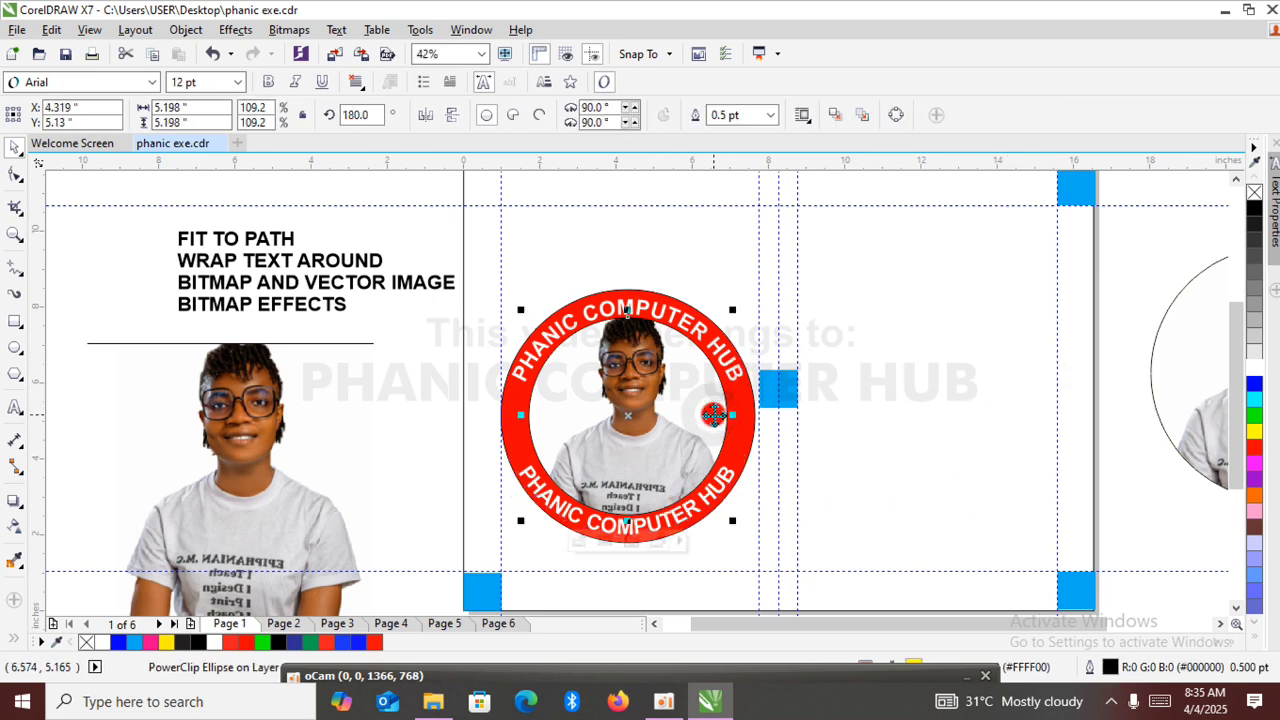
{"action": "right_click", "coordinate": [1252, 189]}
{"action": "left_click", "coordinate": [750, 412]}
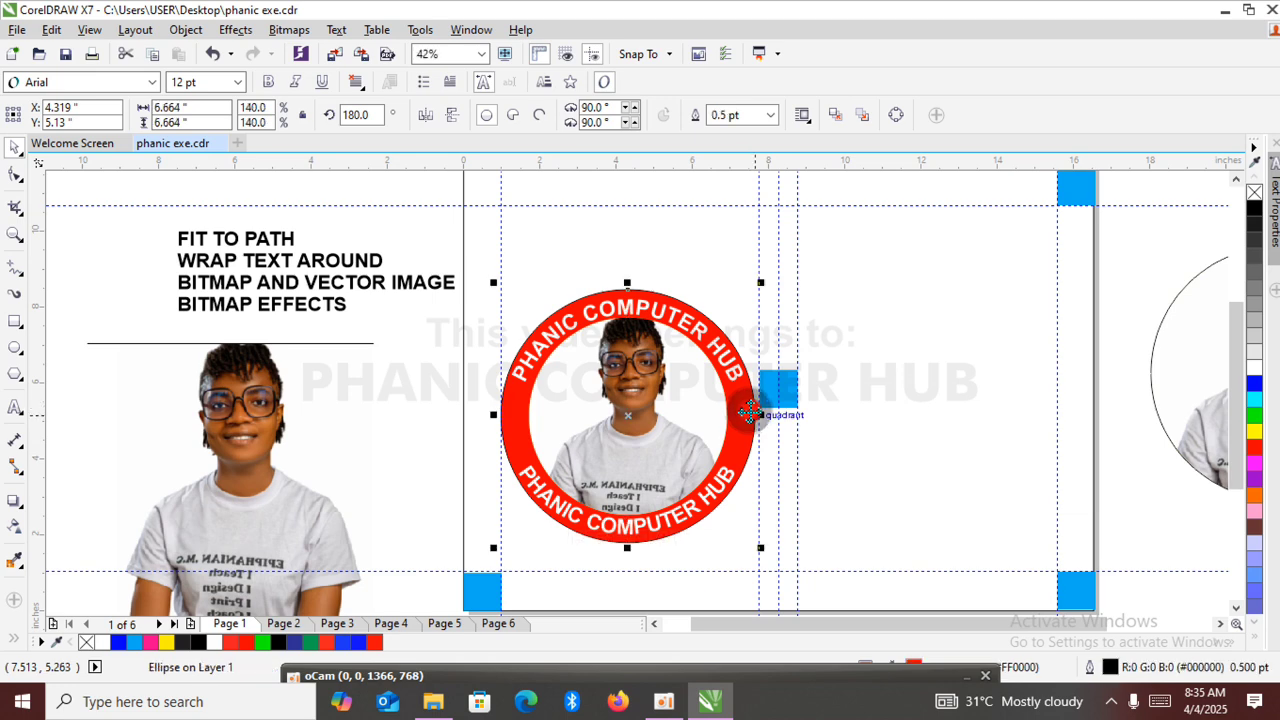
{"action": "right_click", "coordinate": [1254, 192]}
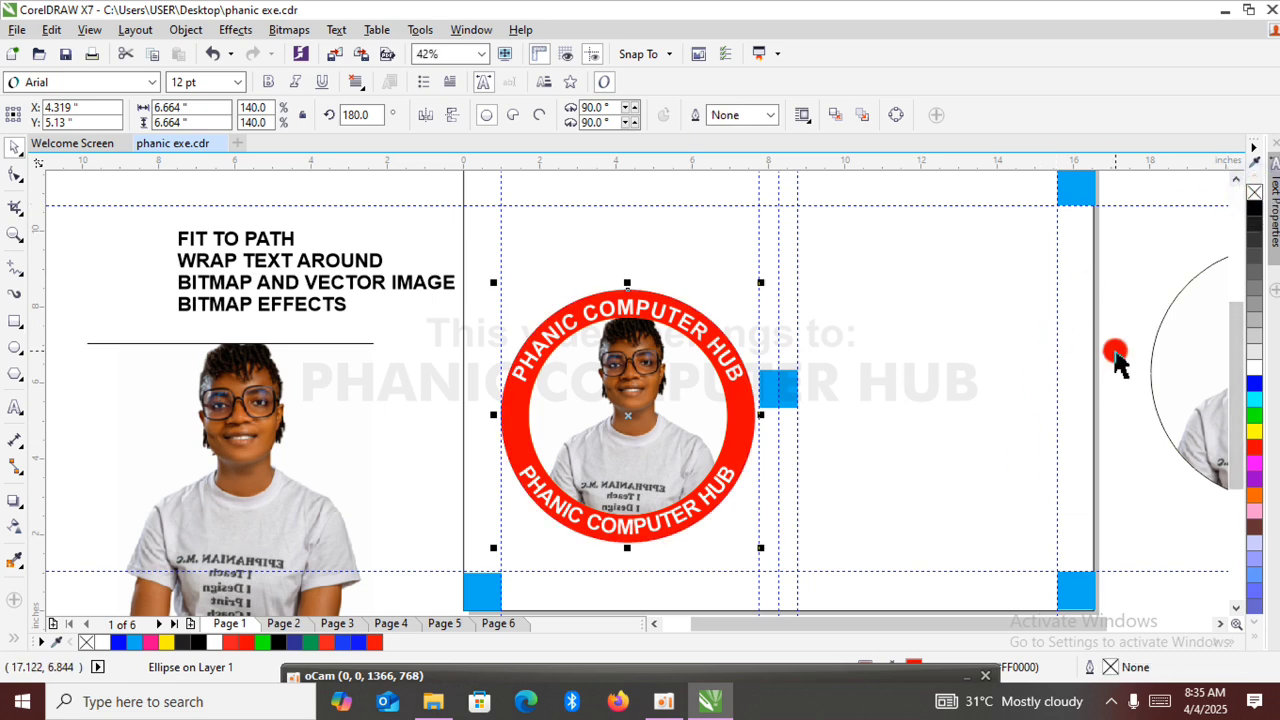
{"action": "mouse_move", "coordinate": [777, 677]}
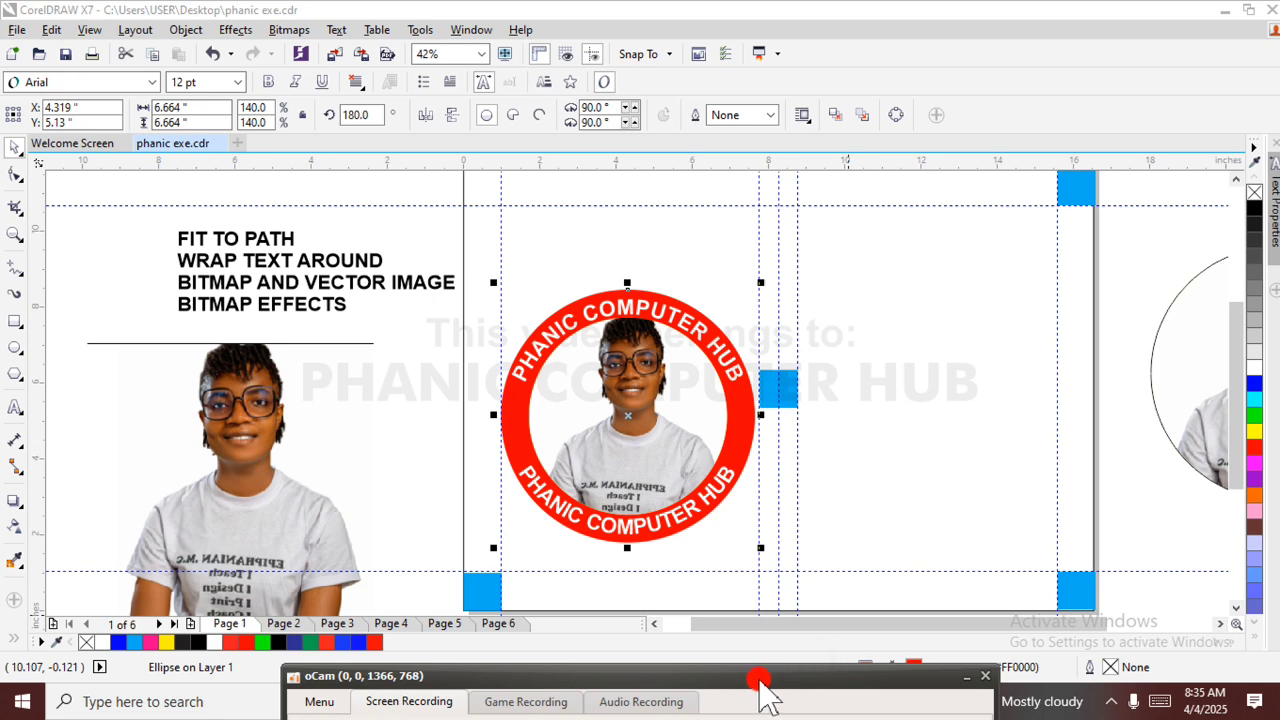
{"action": "mouse_move", "coordinate": [760, 678]}
{"action": "left_mouse_down"}
{"action": "mouse_move", "coordinate": [729, 704]}
{"action": "mouse_move", "coordinate": [768, 704]}
{"action": "mouse_move", "coordinate": [542, 691]}
{"action": "left_mouse_up"}
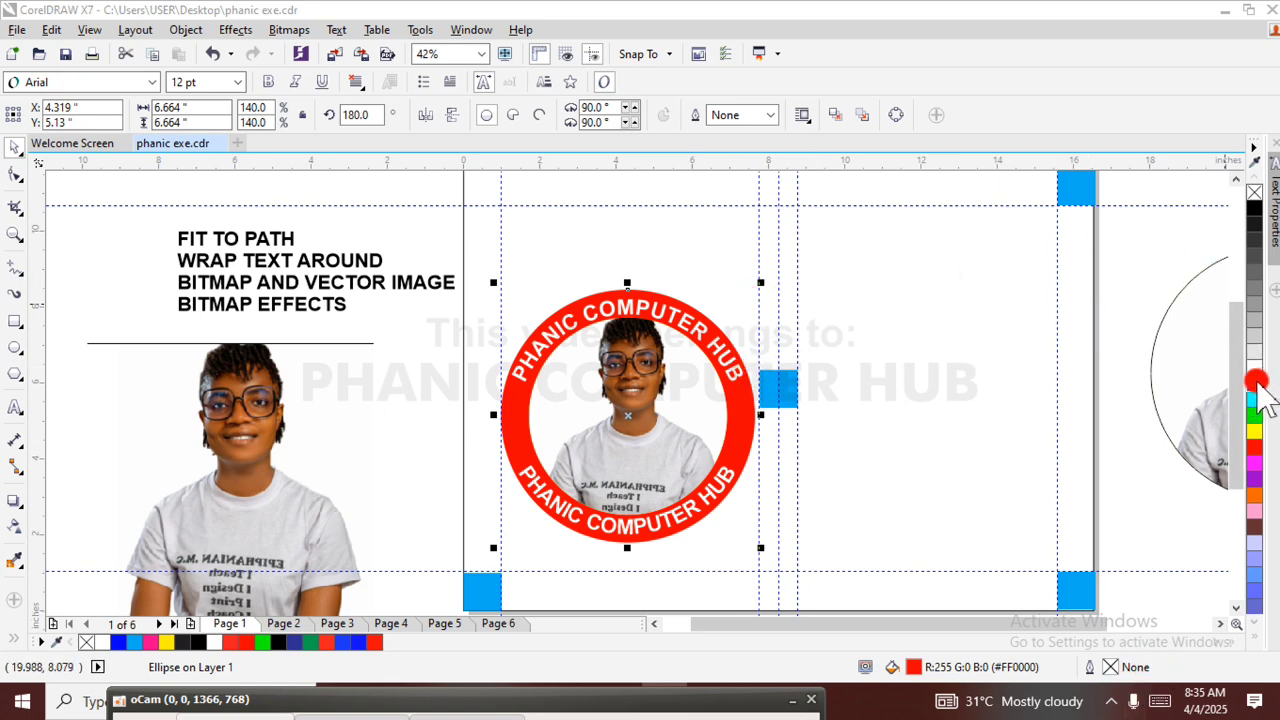
Give the red circle a blue outline and inspect its edge up close.
{"action": "right_click", "coordinate": [1255, 383]}
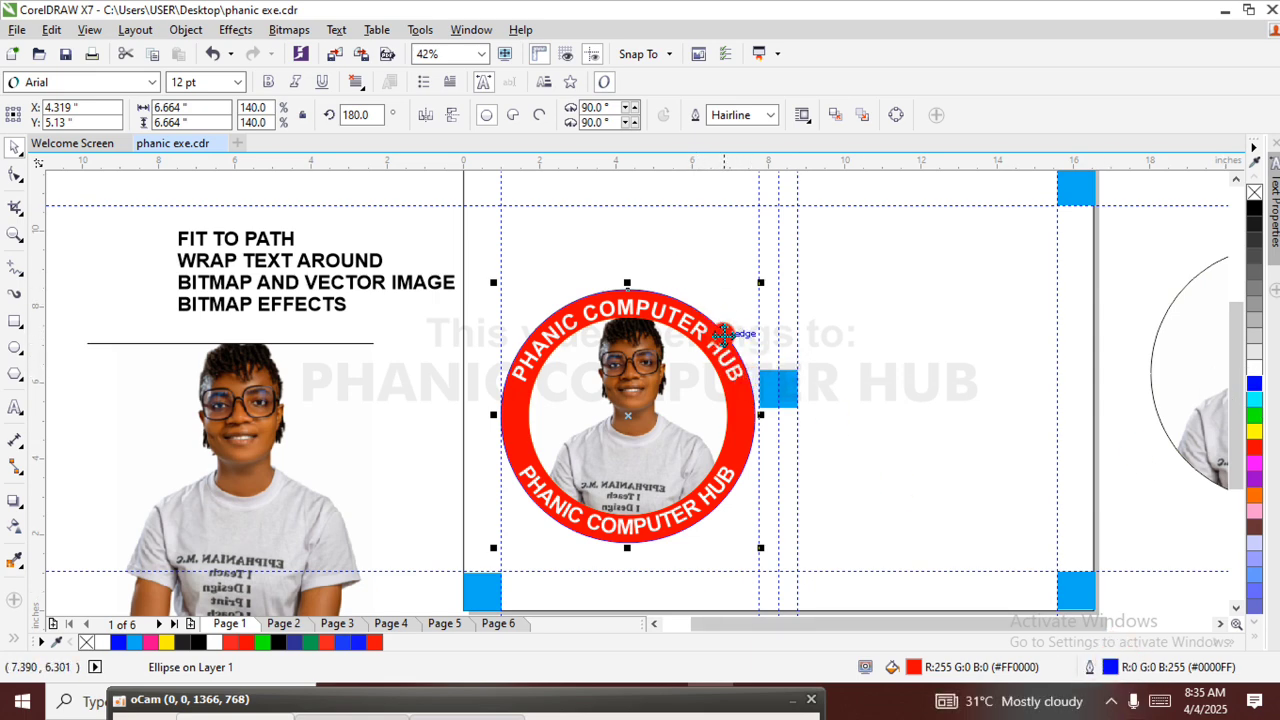
{"action": "left_click", "coordinate": [731, 350]}
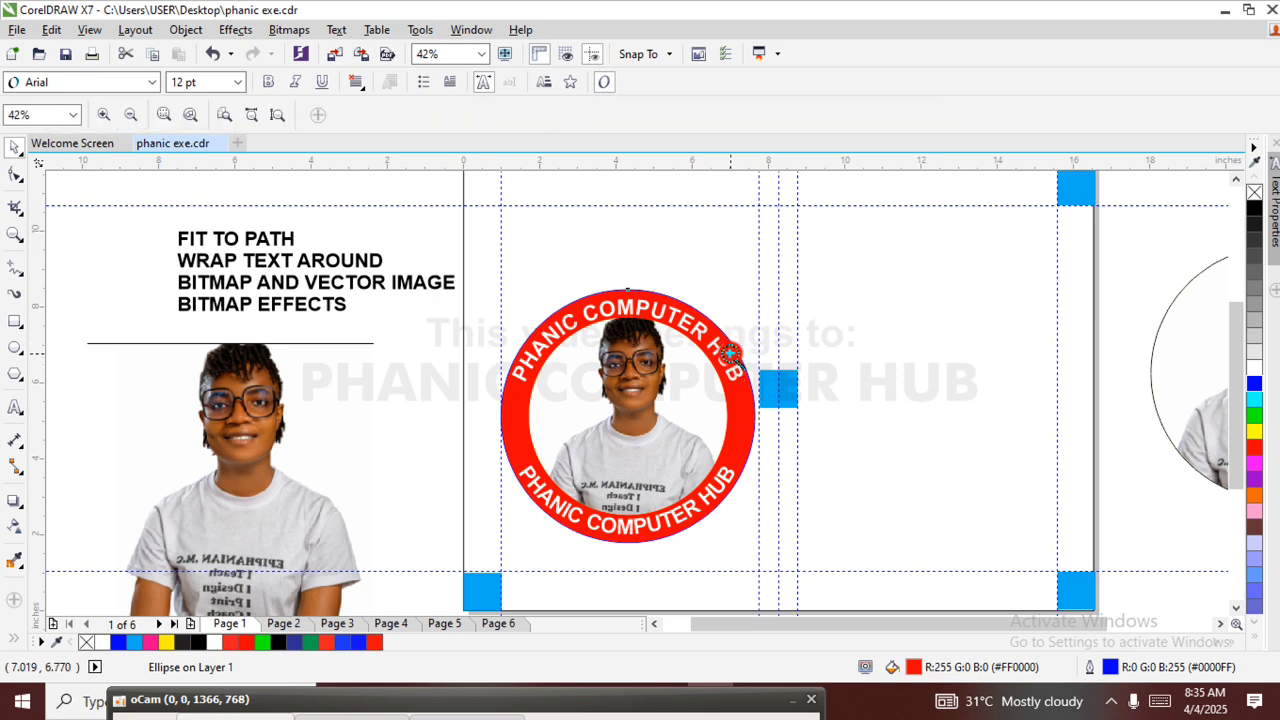
{"action": "left_click_drag", "start_coordinate": [786, 323], "coordinate": [717, 392]}
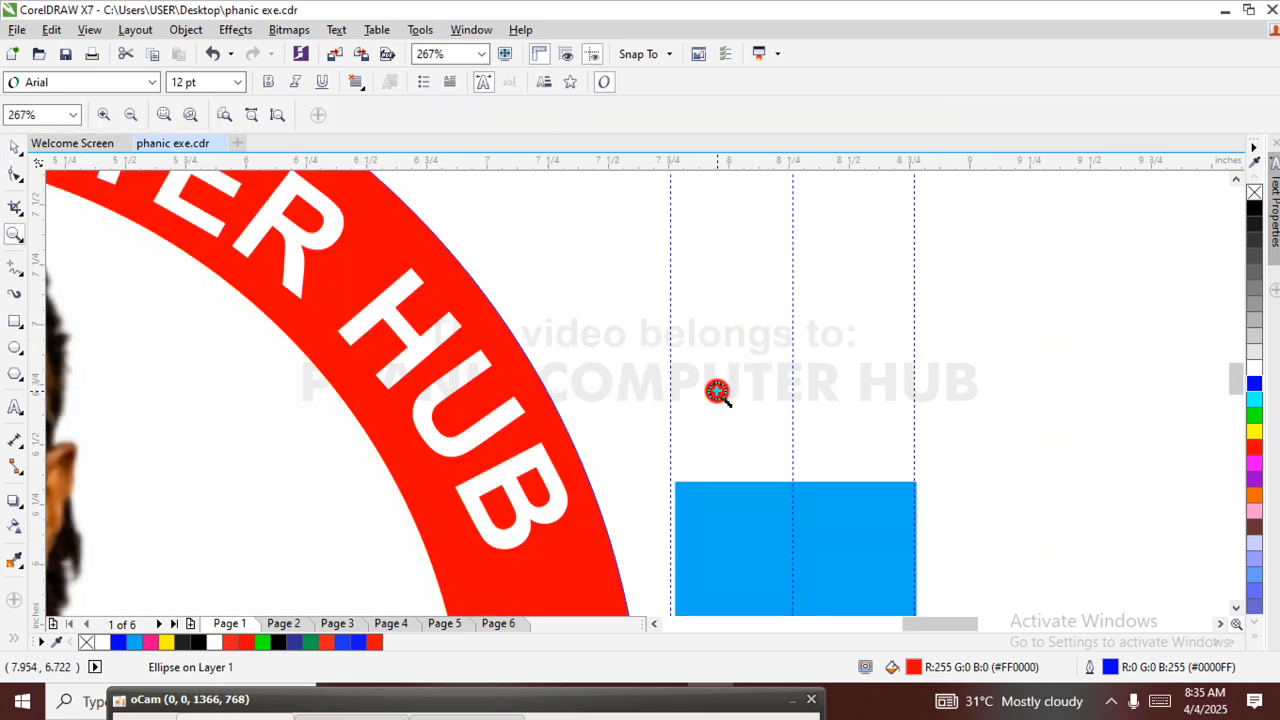
{"action": "left_click_drag", "start_coordinate": [600, 357], "coordinate": [526, 432]}
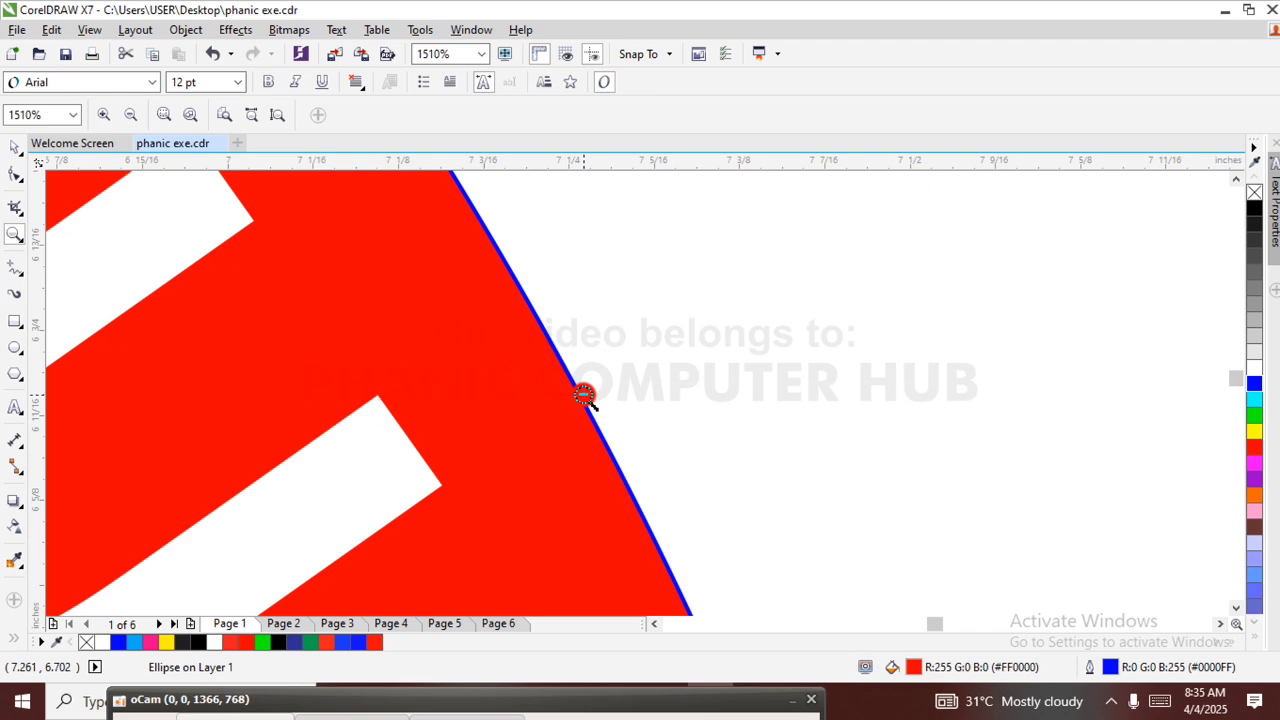
{"action": "key", "text": "shift+F4"}
{"action": "left_click_drag", "start_coordinate": [373, 317], "coordinate": [654, 529]}
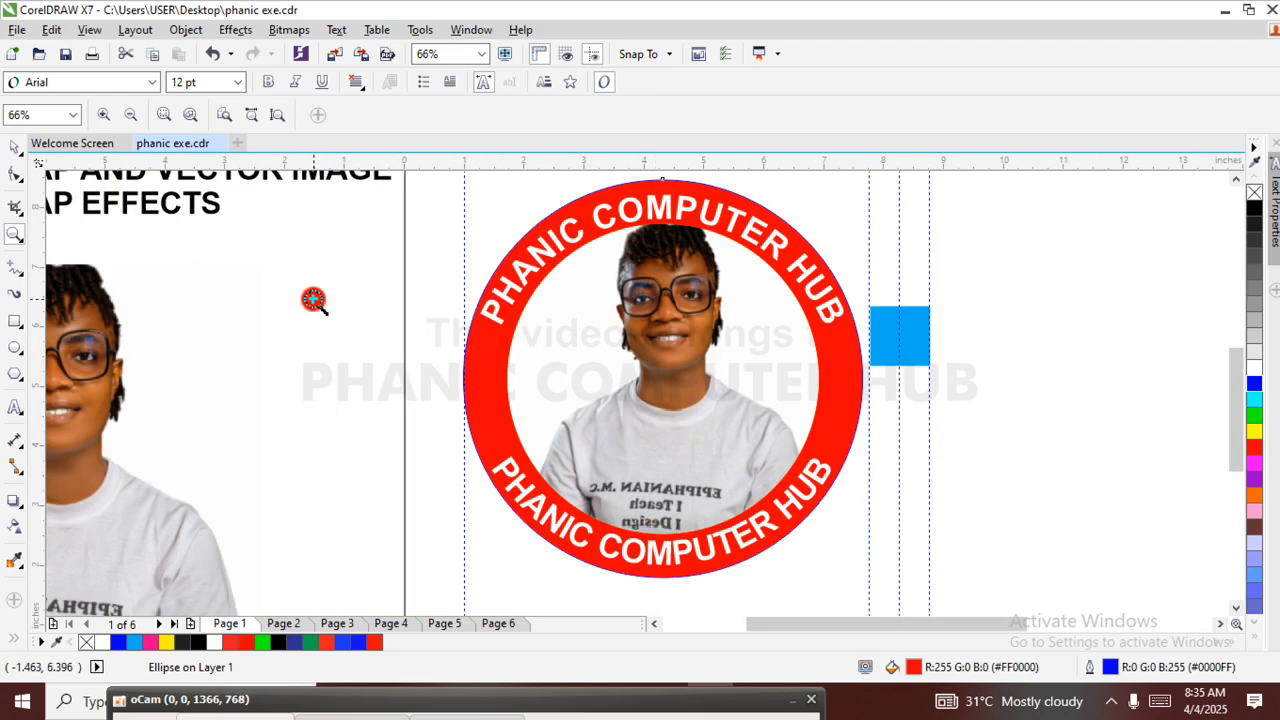
Remove the blue outline from the red circle.
{"action": "left_click", "coordinate": [10, 147]}
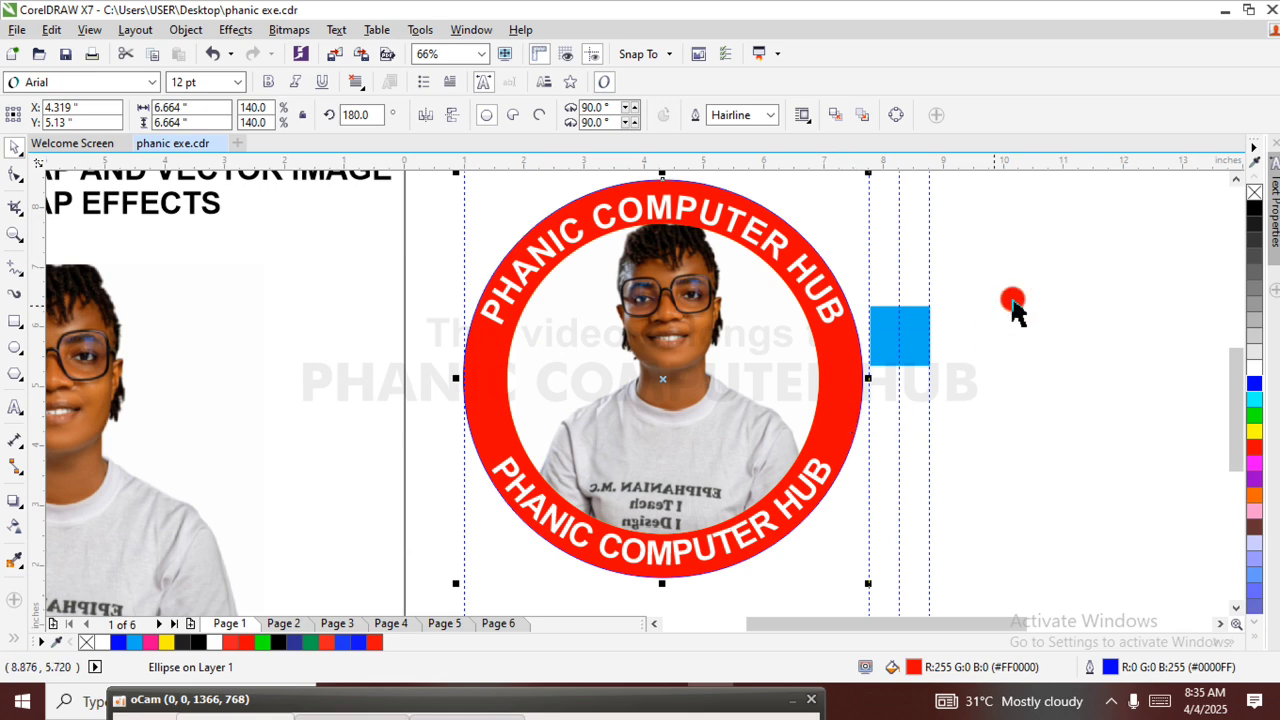
{"action": "right_click", "coordinate": [1254, 191]}
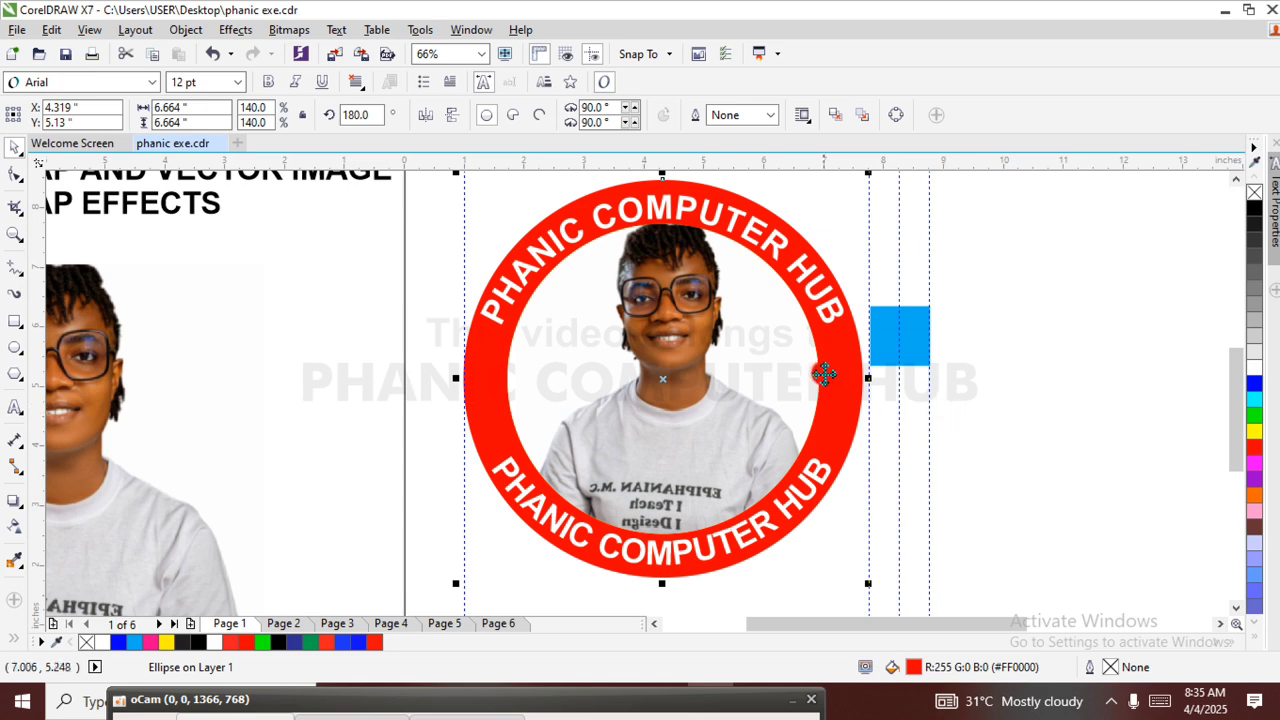
Try a blue fill on the red ring, and restore its red fill.
{"action": "left_click", "coordinate": [1255, 391]}
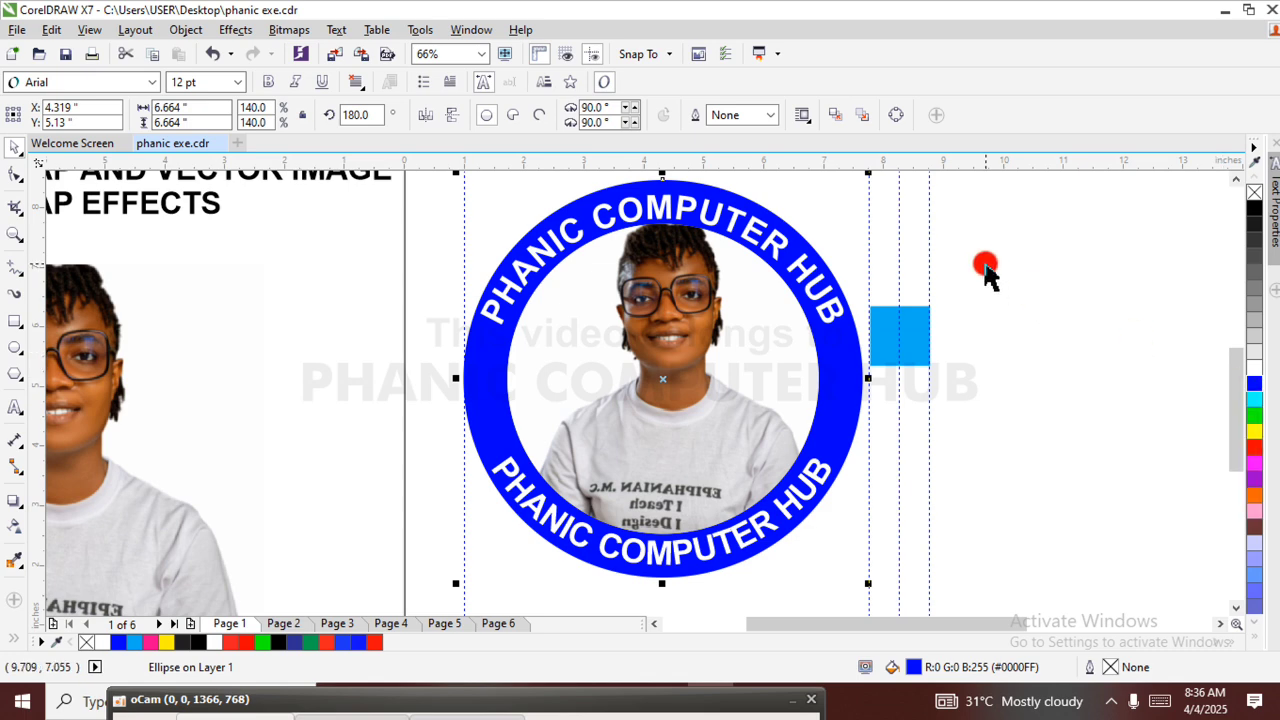
{"action": "key", "text": "F4"}
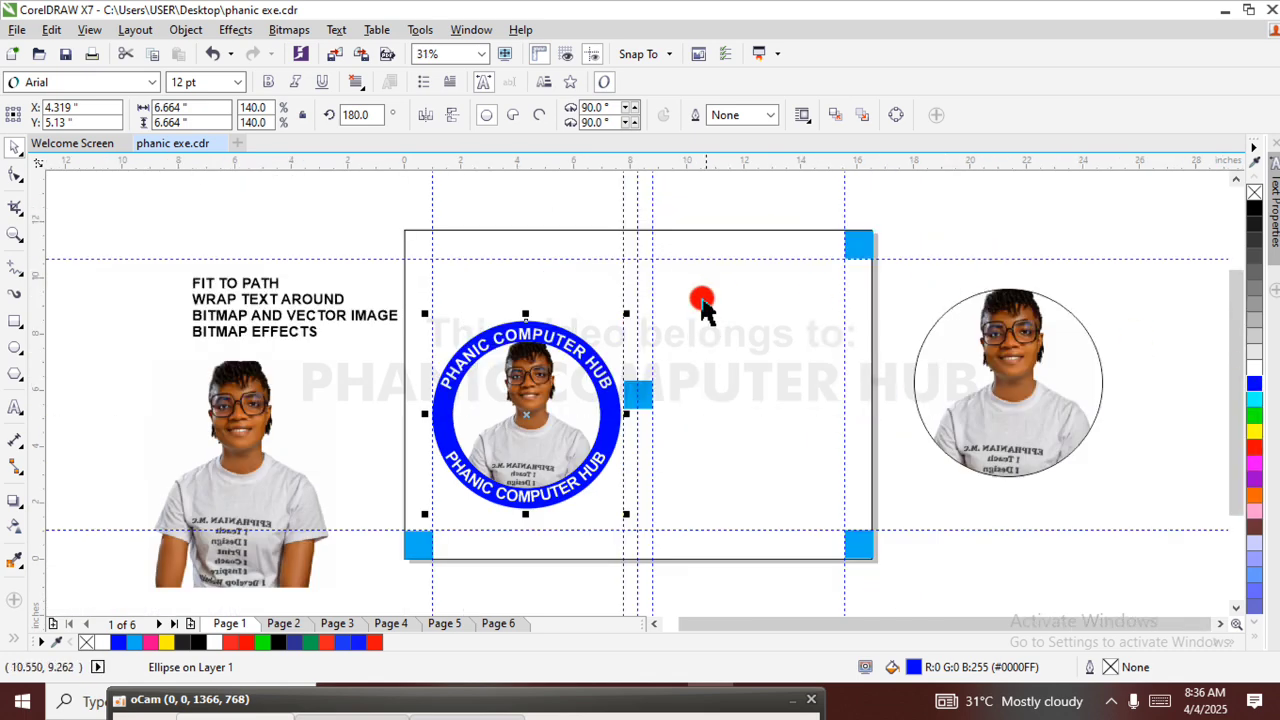
{"action": "left_click", "coordinate": [1256, 447]}
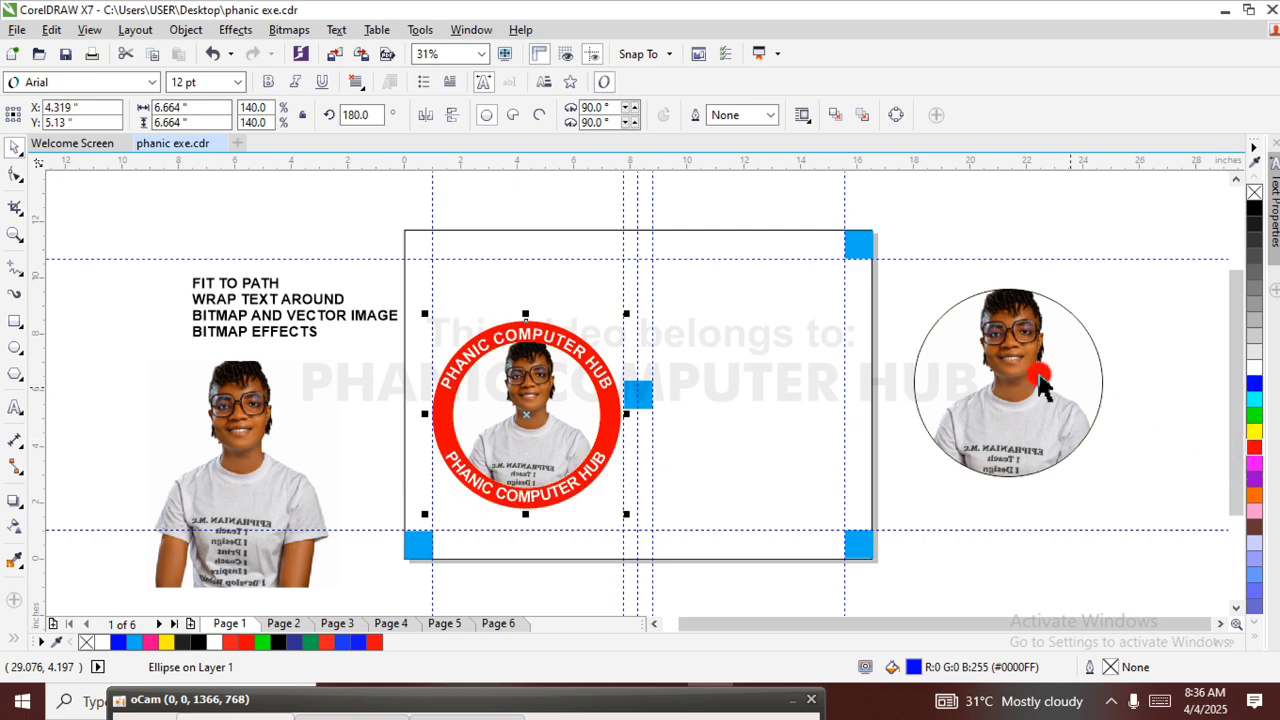
{"action": "left_click", "coordinate": [915, 285]}
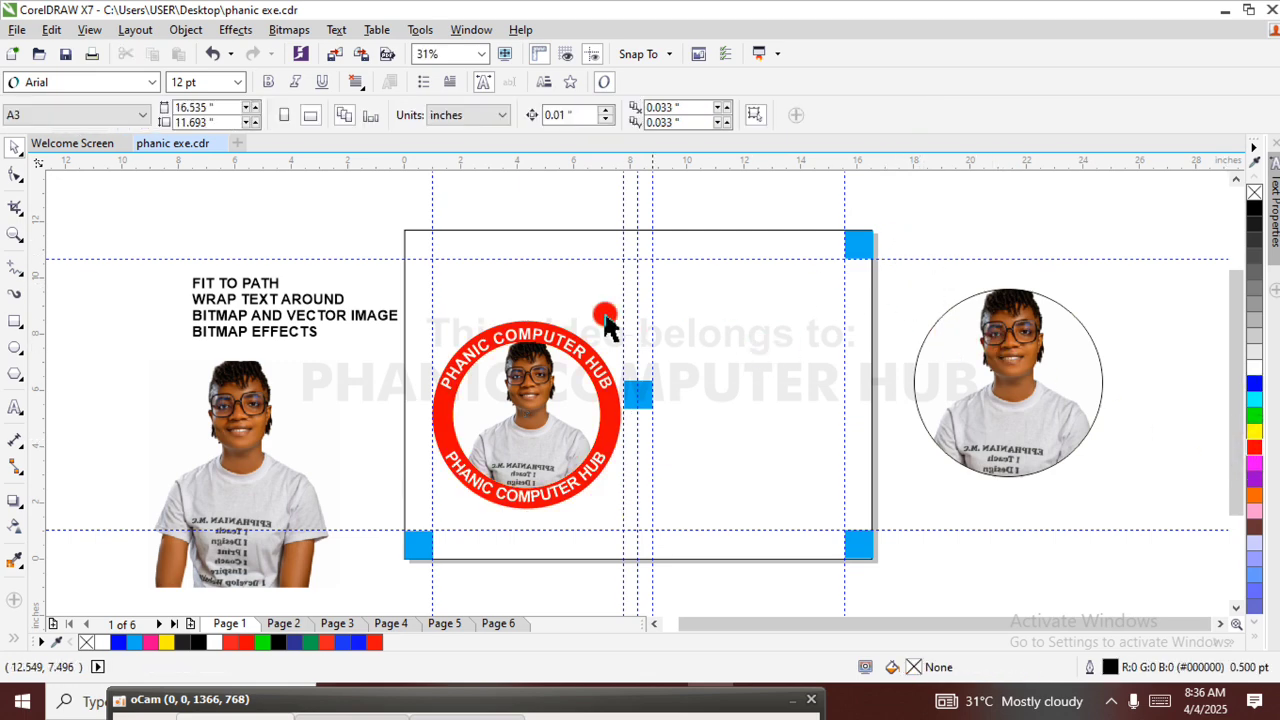
Draw a five-pointed star about 0.35 by 0.30 inches on the left side of the red band, between the two curved texts.
{"action": "key", "text": "z"}
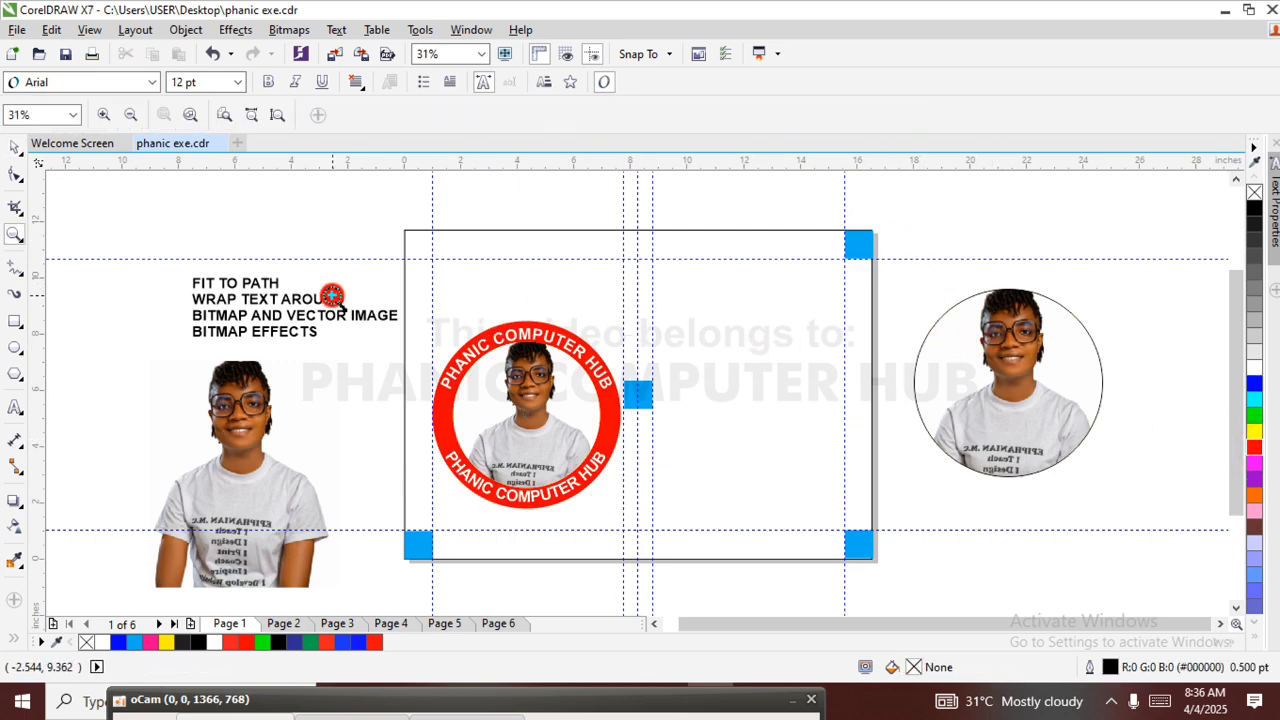
{"action": "left_click_drag", "start_coordinate": [331, 296], "coordinate": [663, 534]}
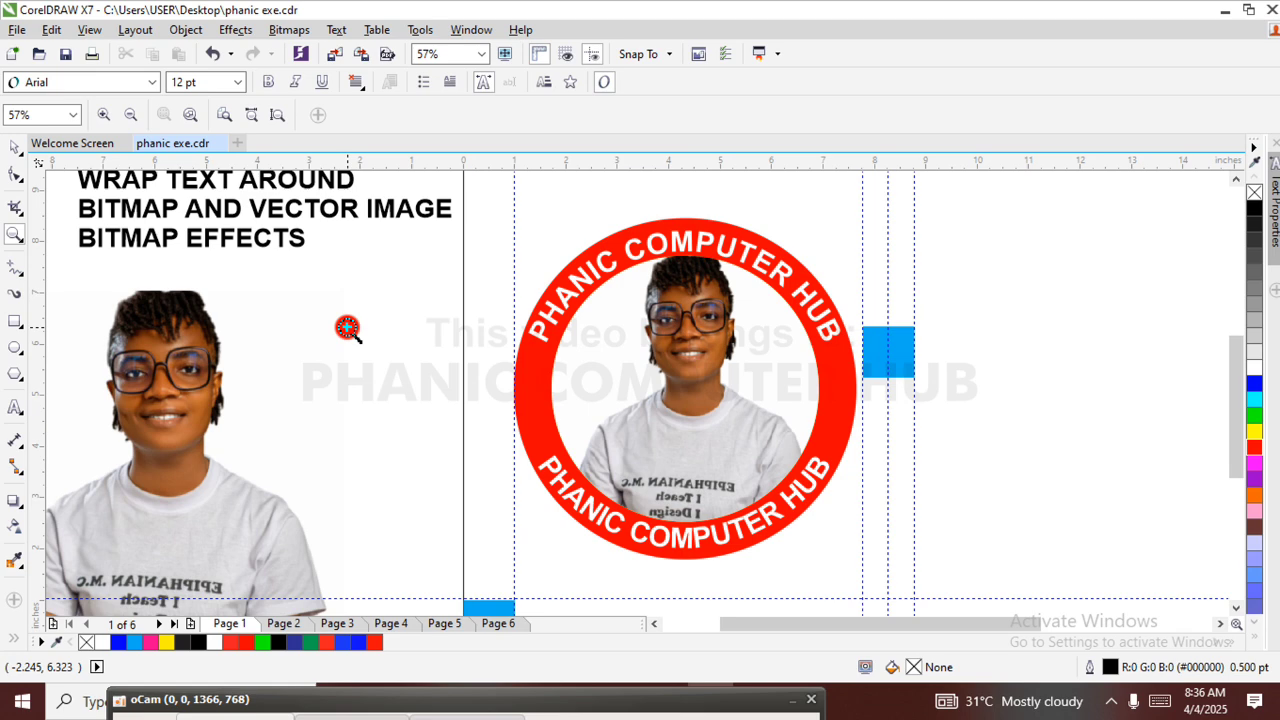
{"action": "left_click", "coordinate": [17, 150]}
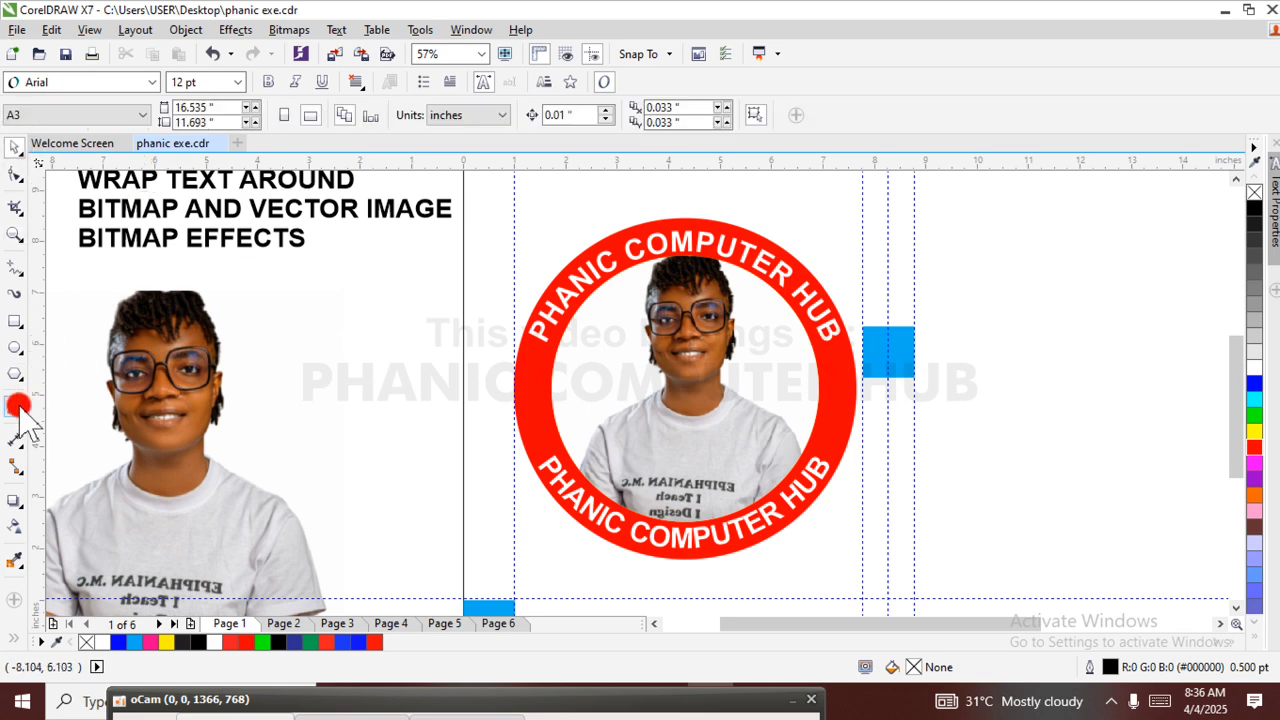
{"action": "left_click", "coordinate": [20, 378]}
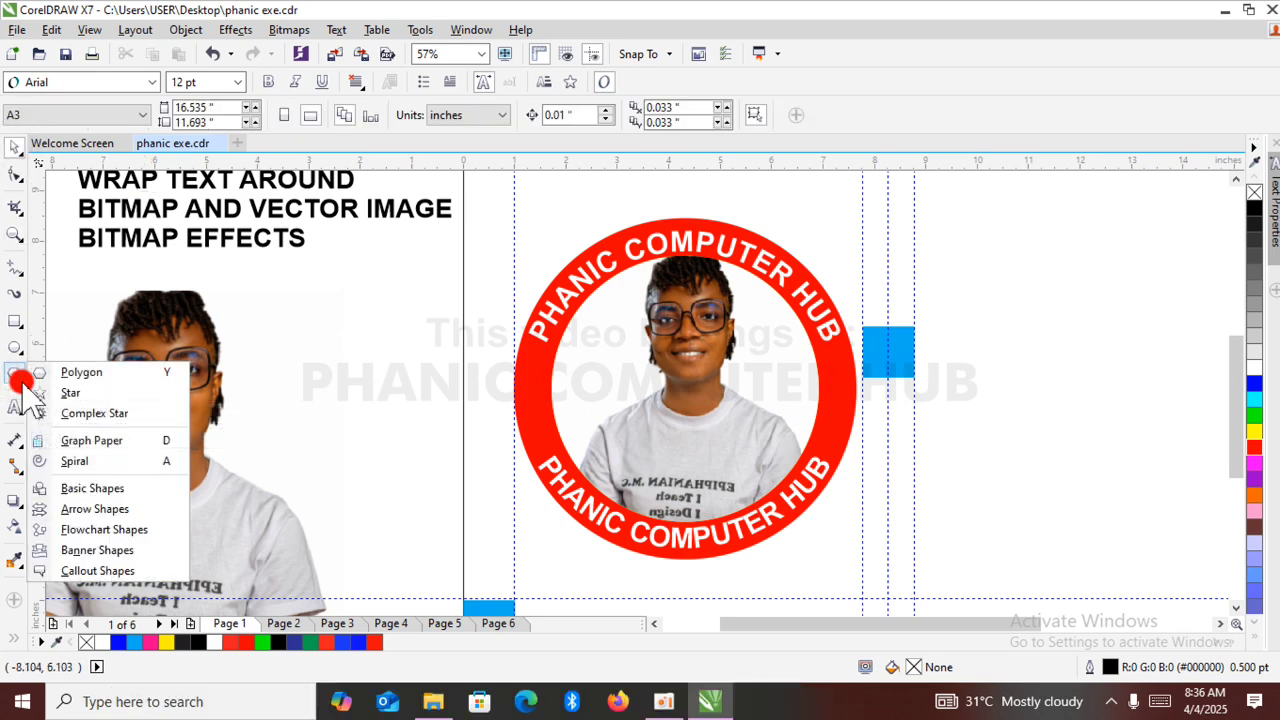
{"action": "left_click", "coordinate": [90, 413]}
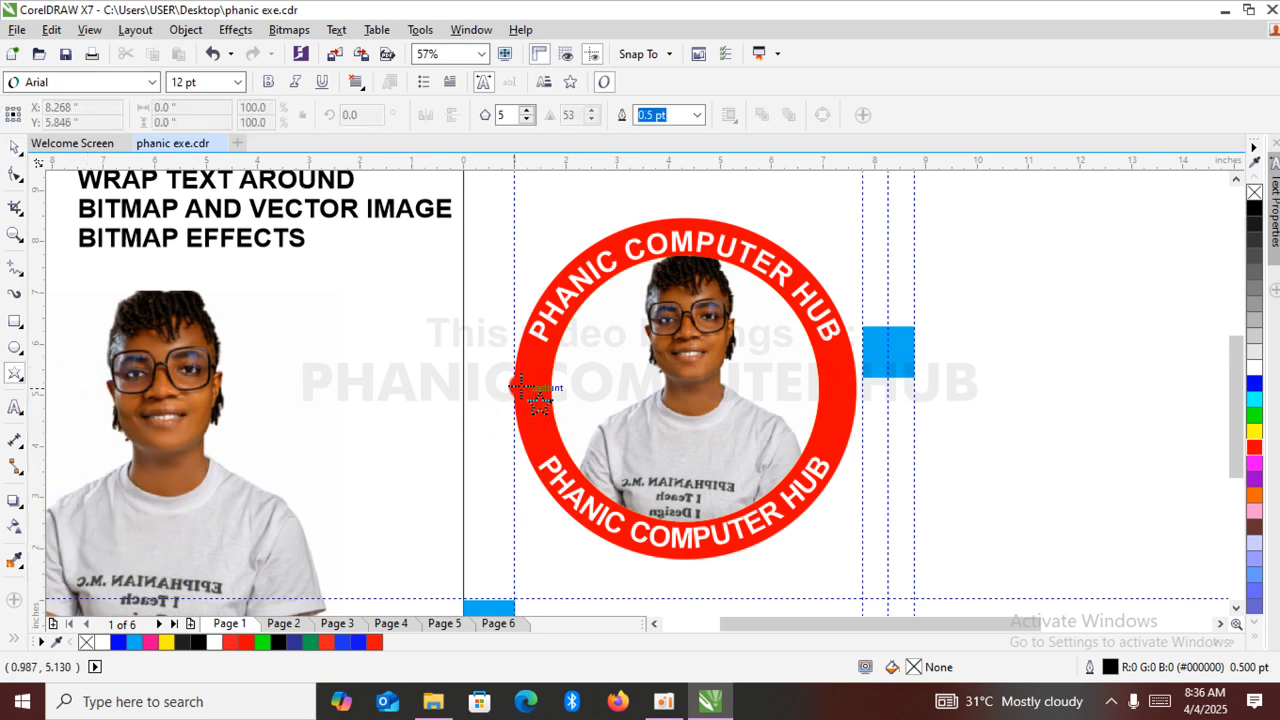
{"action": "left_click_drag", "start_coordinate": [527, 392], "coordinate": [538, 403]}
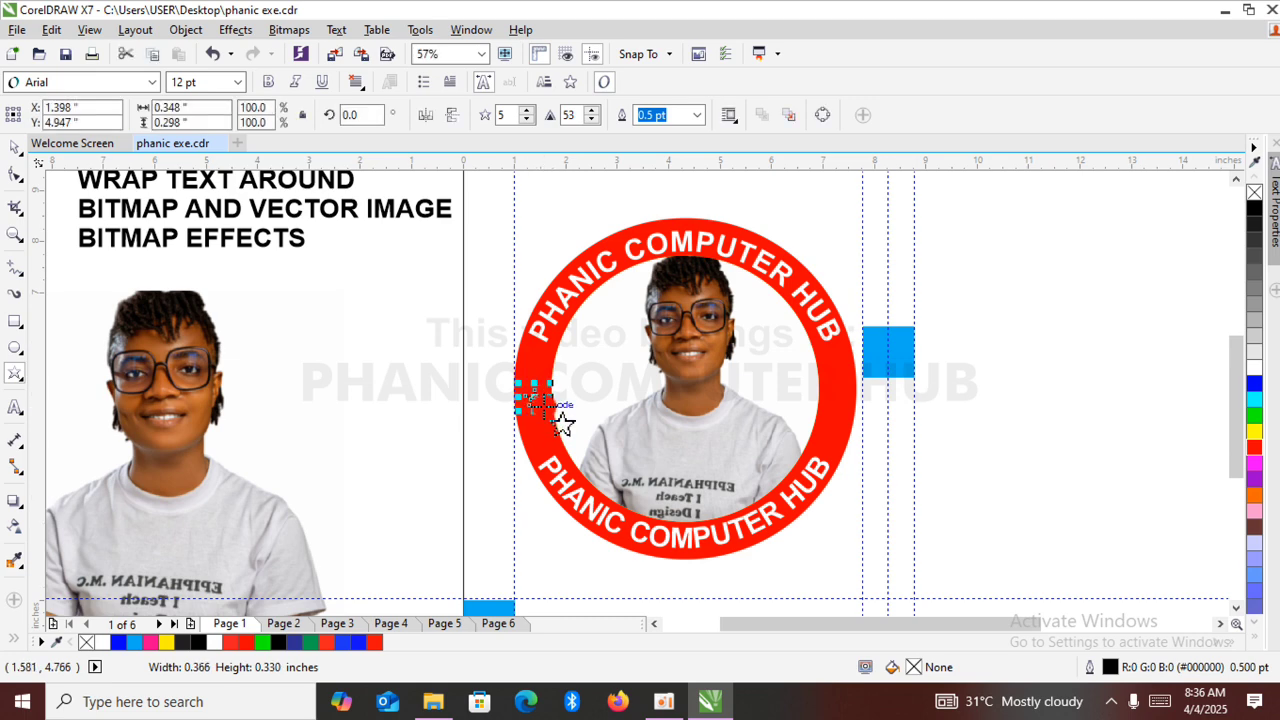
{"action": "left_click", "coordinate": [14, 147]}
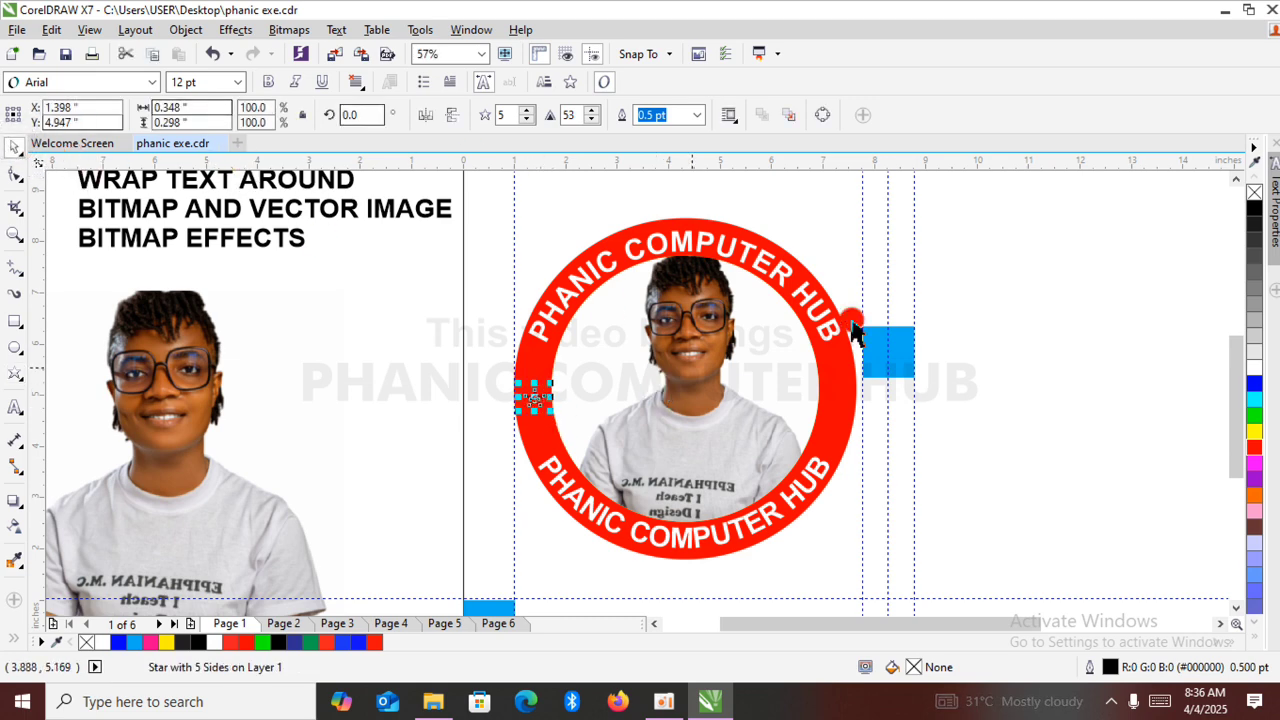
Give the small star a yellow fill and a yellow outline.
{"action": "left_click", "coordinate": [1255, 431]}
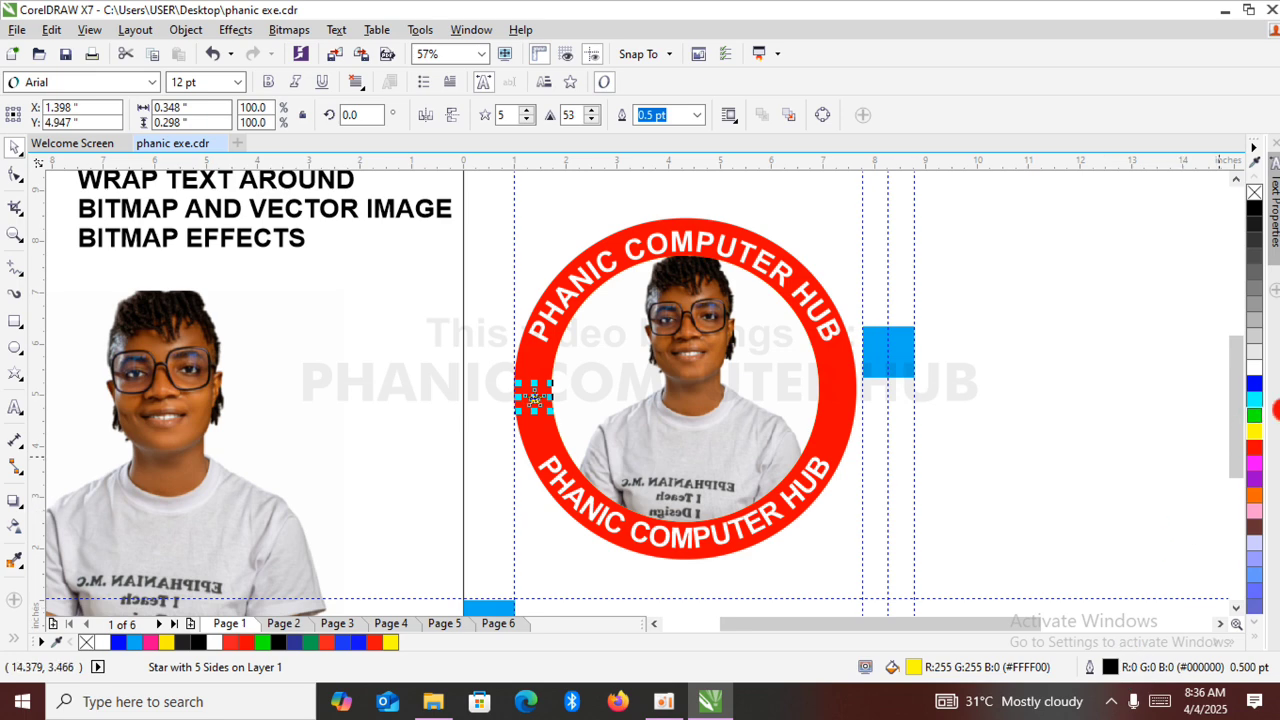
{"action": "right_click", "coordinate": [1254, 430]}
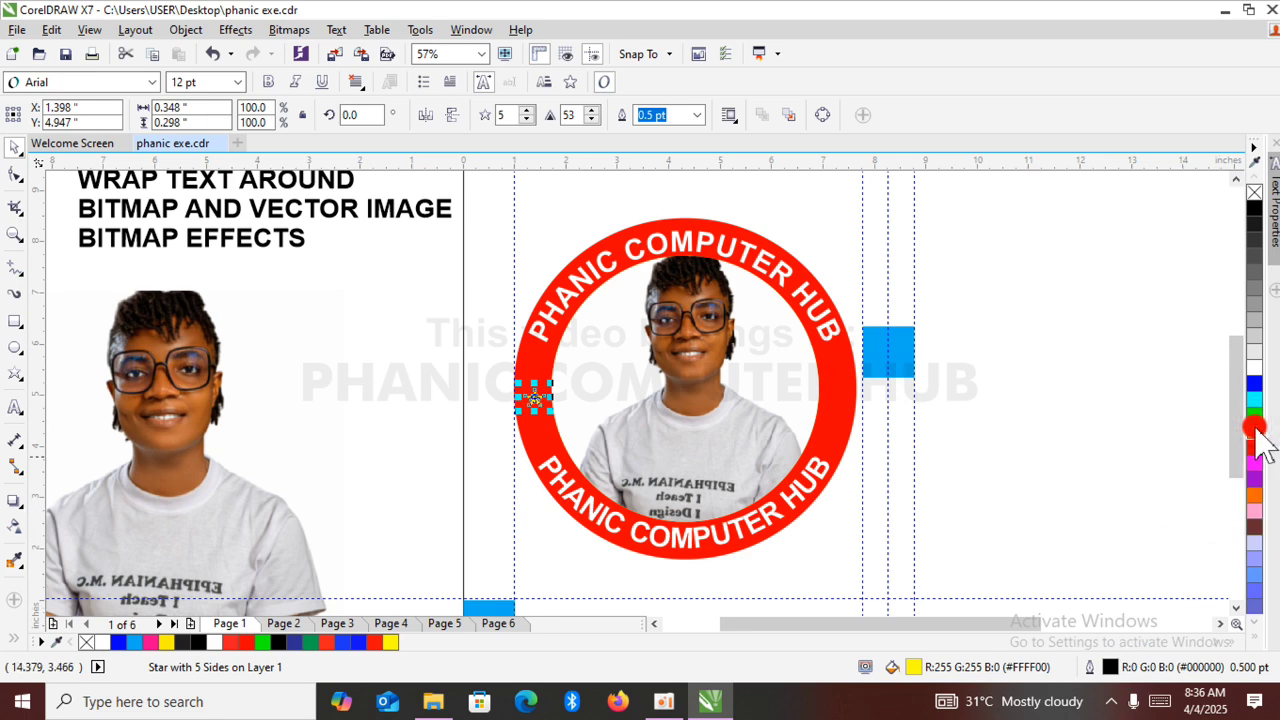
{"action": "left_click", "coordinate": [1036, 408]}
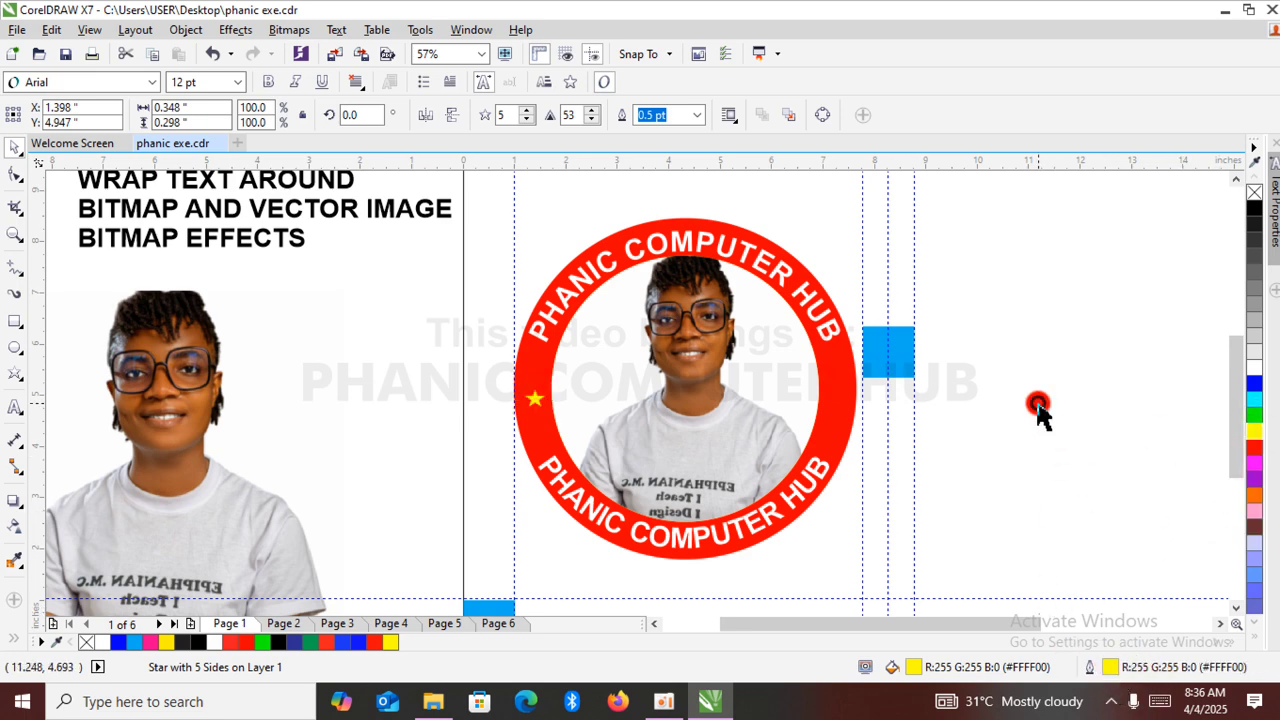
Place a copy of the yellow star on the right side of the red band, level with the original.
{"action": "left_click", "coordinate": [533, 402]}
{"action": "left_click_drag", "start_coordinate": [533, 398], "coordinate": [826, 381]}
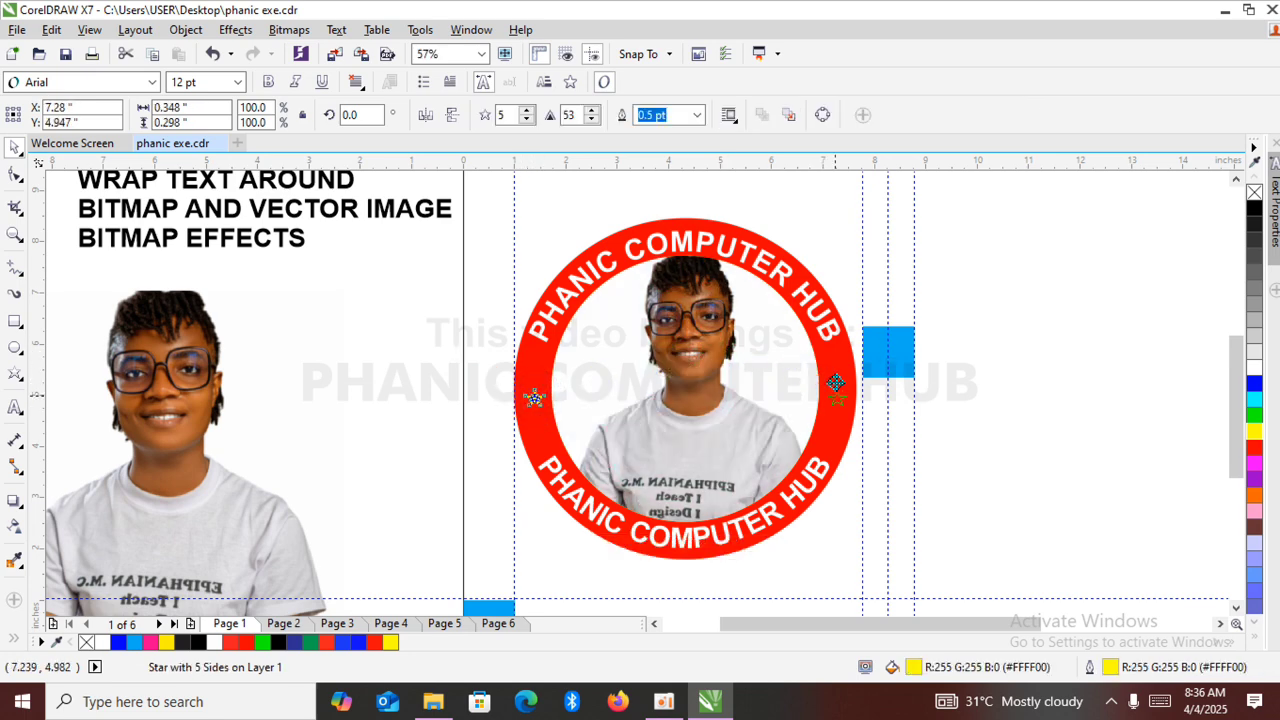
{"action": "mouse_move", "coordinate": [835, 382]}
{"action": "left_mouse_down"}
{"action": "mouse_move", "coordinate": [560, 515]}
{"action": "mouse_move", "coordinate": [531, 397]}
{"action": "mouse_move", "coordinate": [934, 380]}
{"action": "mouse_move", "coordinate": [741, 385]}
{"action": "mouse_move", "coordinate": [853, 371]}
{"action": "left_mouse_up"}
{"action": "left_click_drag", "start_coordinate": [835, 374], "coordinate": [835, 394]}
{"action": "left_click", "coordinate": [840, 383]}
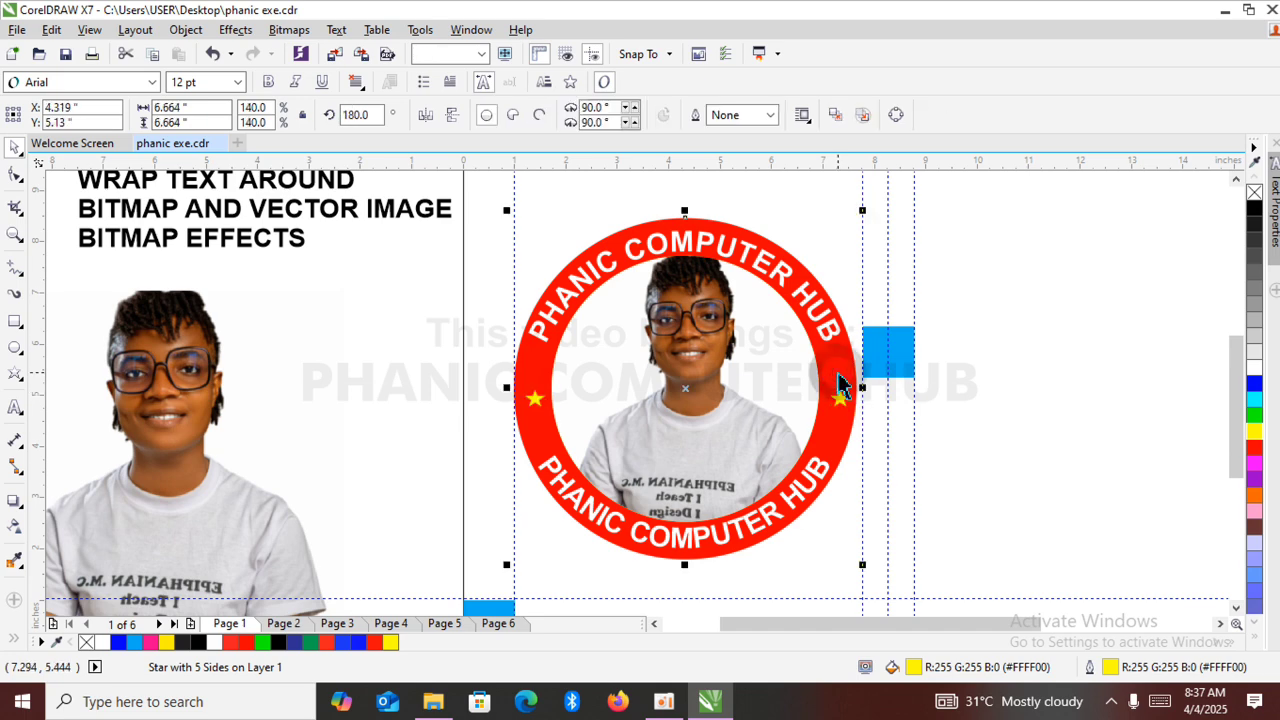
Scale down the complete circular PHANIC COMPUTER HUB badge with its blue square and move it off the page, below the circular portrait.
{"action": "left_click", "coordinate": [1043, 432]}
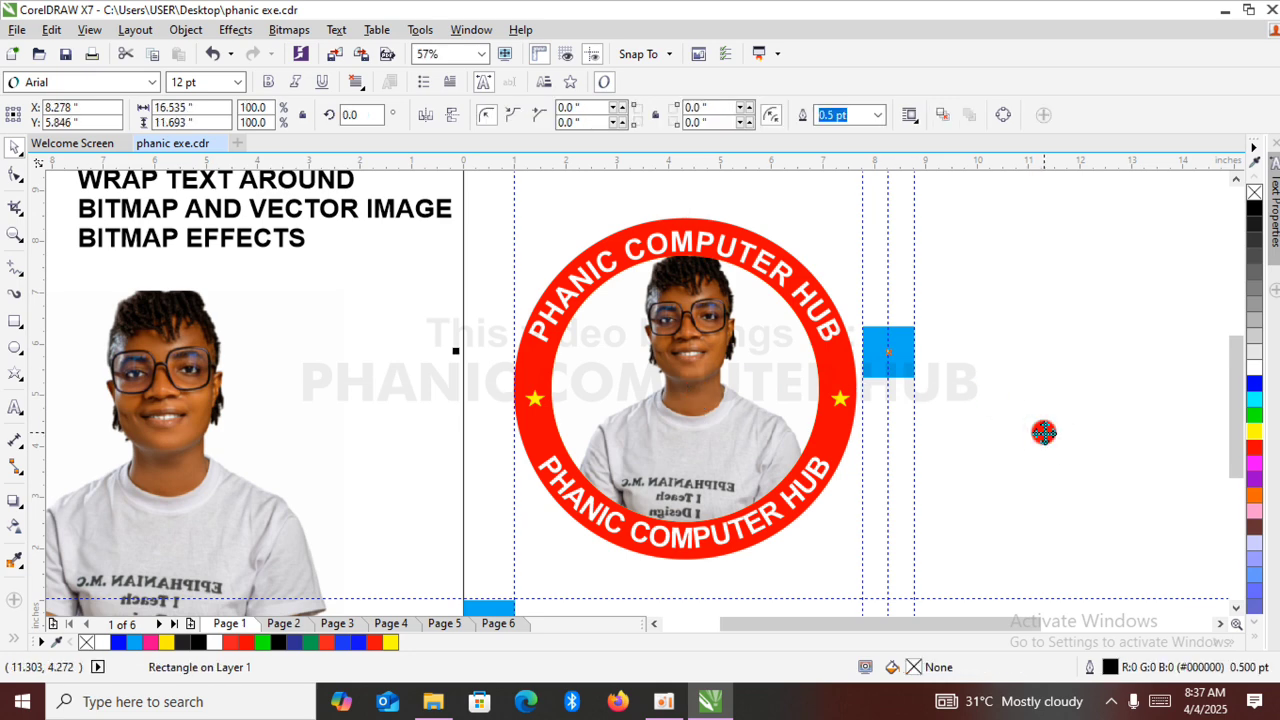
{"action": "key", "text": "F4"}
{"action": "left_click", "coordinate": [972, 263]}
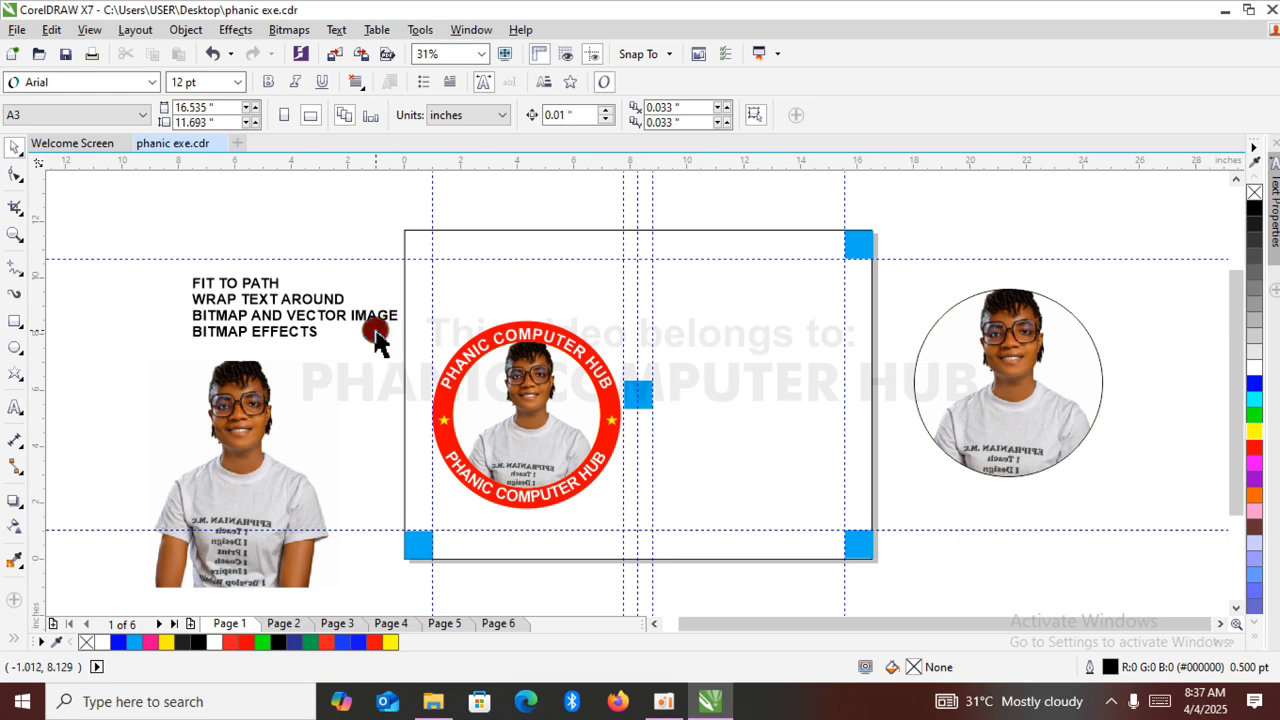
{"action": "left_click_drag", "start_coordinate": [380, 286], "coordinate": [680, 551]}
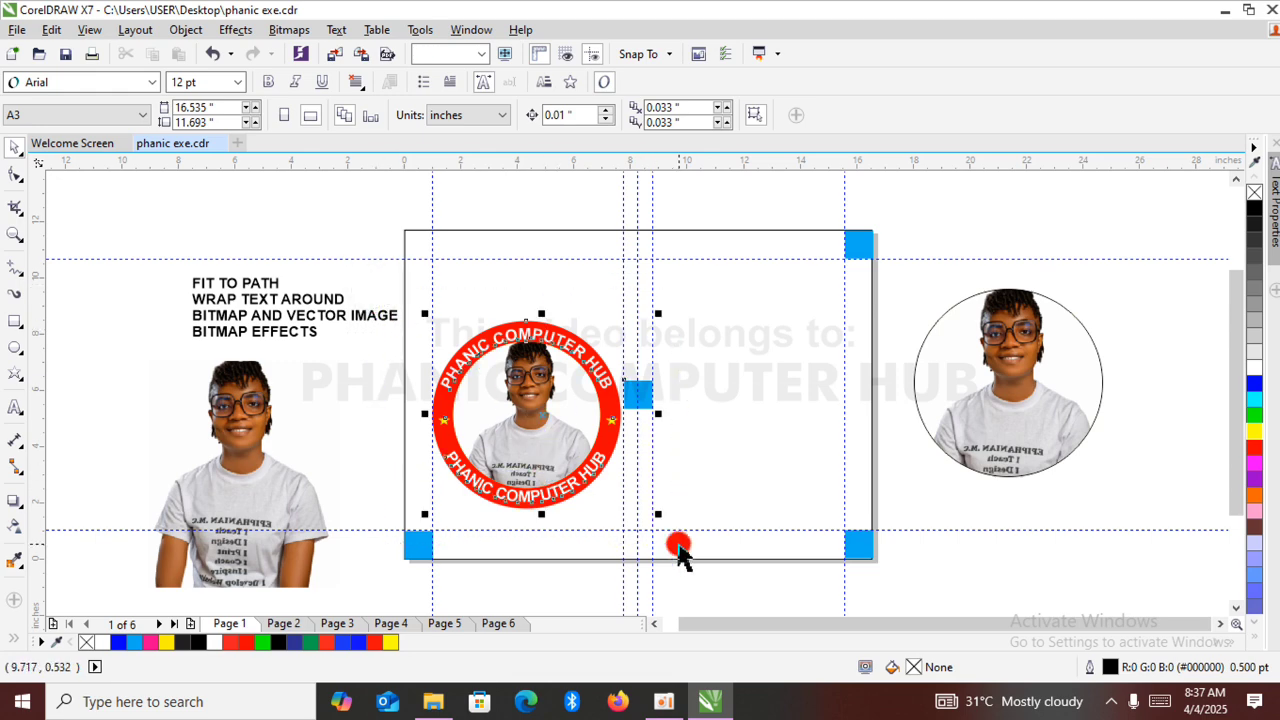
{"action": "left_click_drag", "start_coordinate": [658, 314], "coordinate": [585, 375]}
{"action": "left_click_drag", "start_coordinate": [508, 433], "coordinate": [1106, 520]}
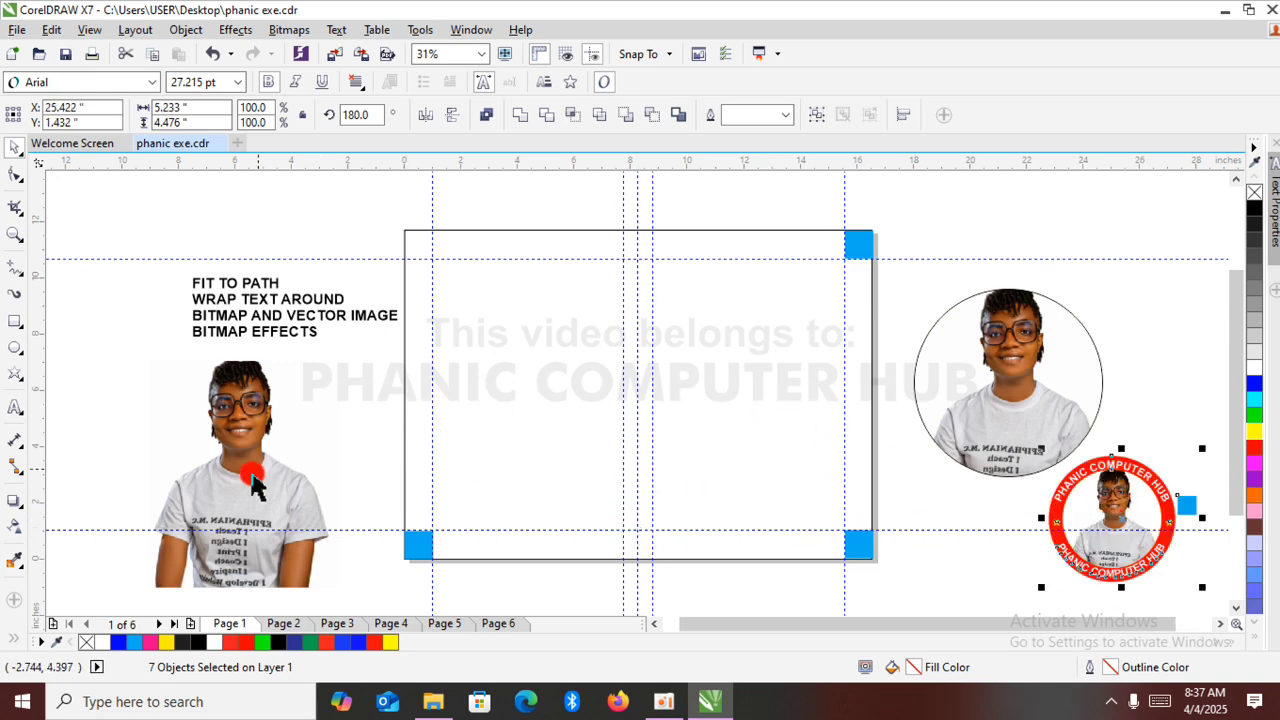
Move the off-page rectangular portrait onto the page, place a duplicate beside it, and select the left copy.
{"action": "left_click_drag", "start_coordinate": [248, 487], "coordinate": [750, 386]}
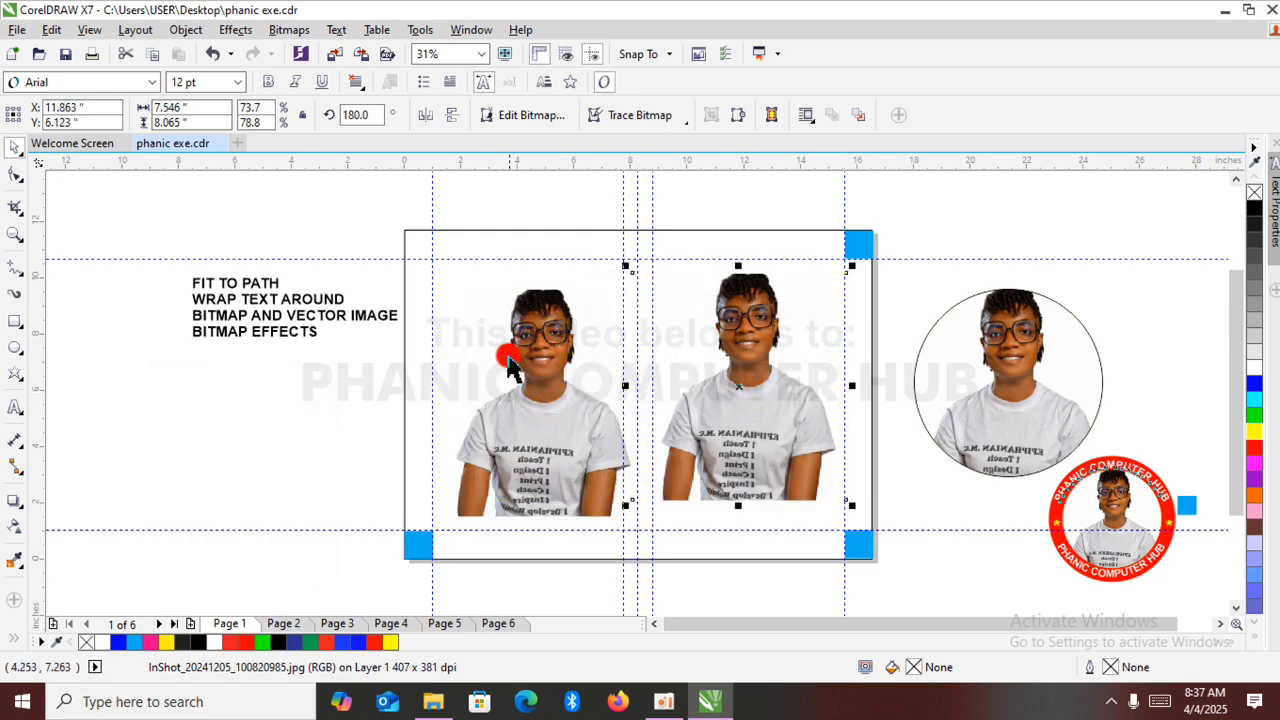
{"action": "left_click", "coordinate": [545, 407]}
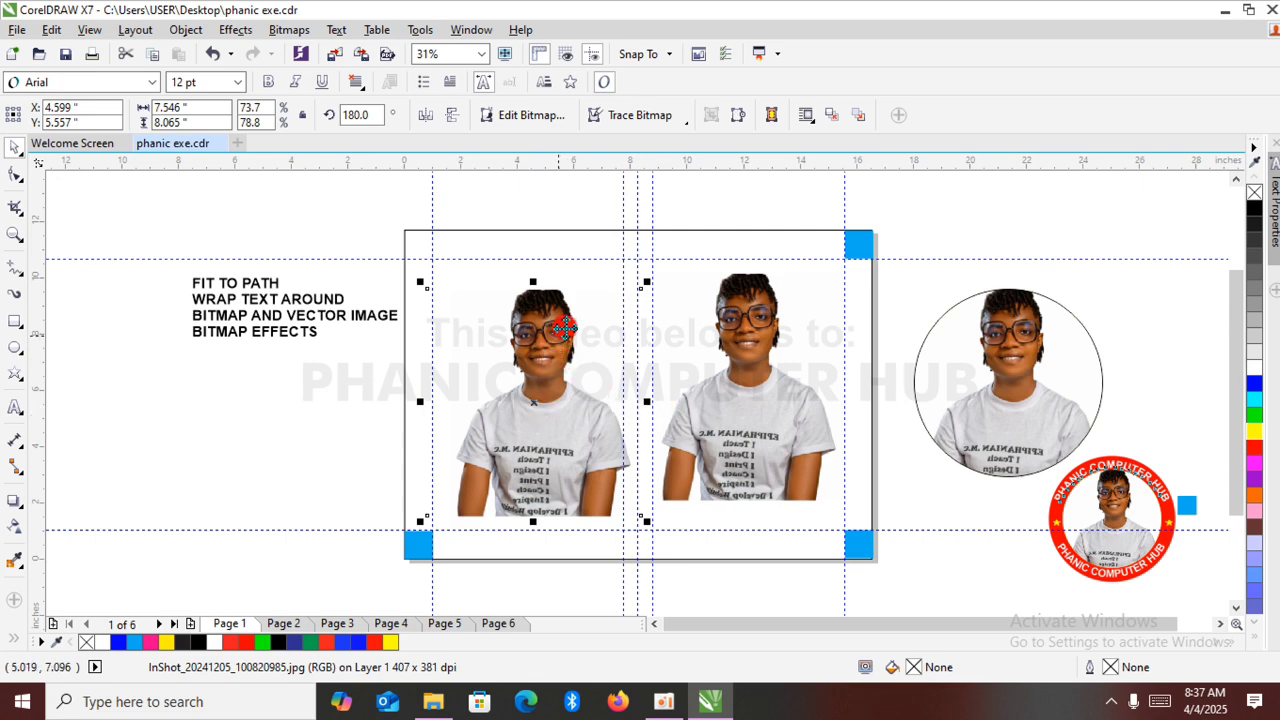
Examine the pixels in the face of the left portrait at very high magnification, returning to the full drawing view.
{"action": "left_click", "coordinate": [16, 234]}
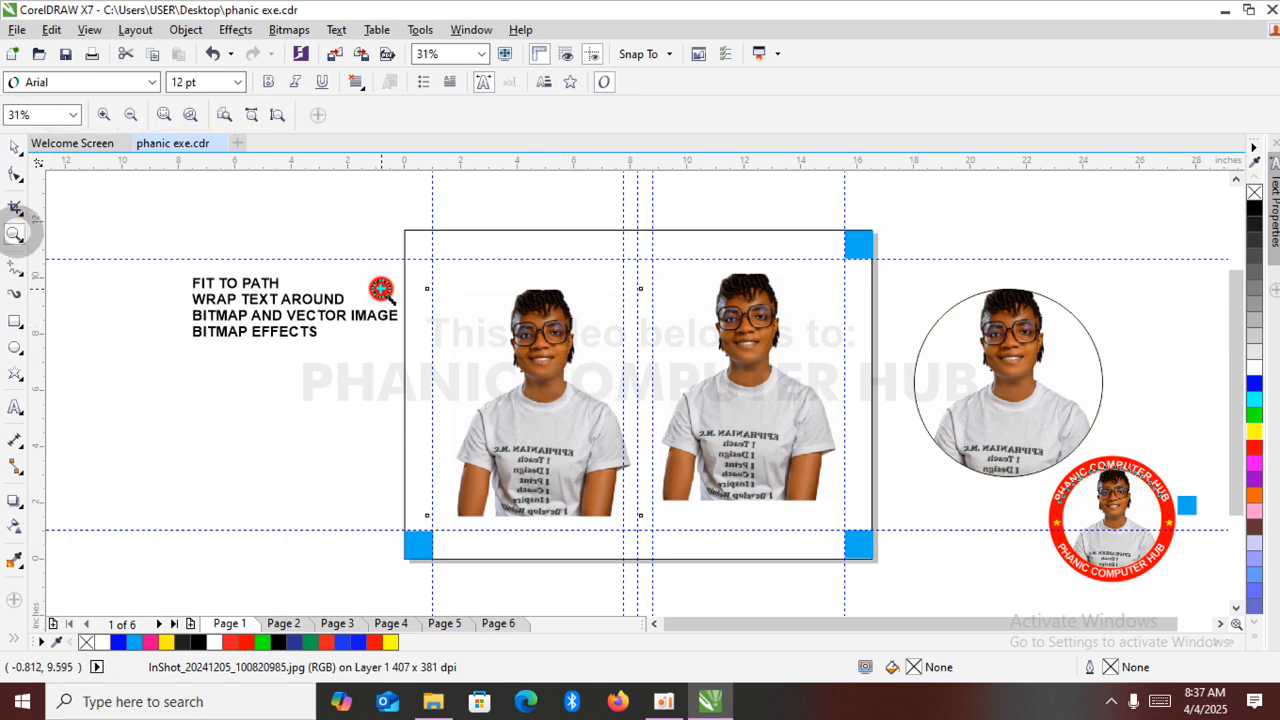
{"action": "left_click_drag", "start_coordinate": [408, 283], "coordinate": [815, 412]}
{"action": "left_click_drag", "start_coordinate": [345, 282], "coordinate": [552, 455]}
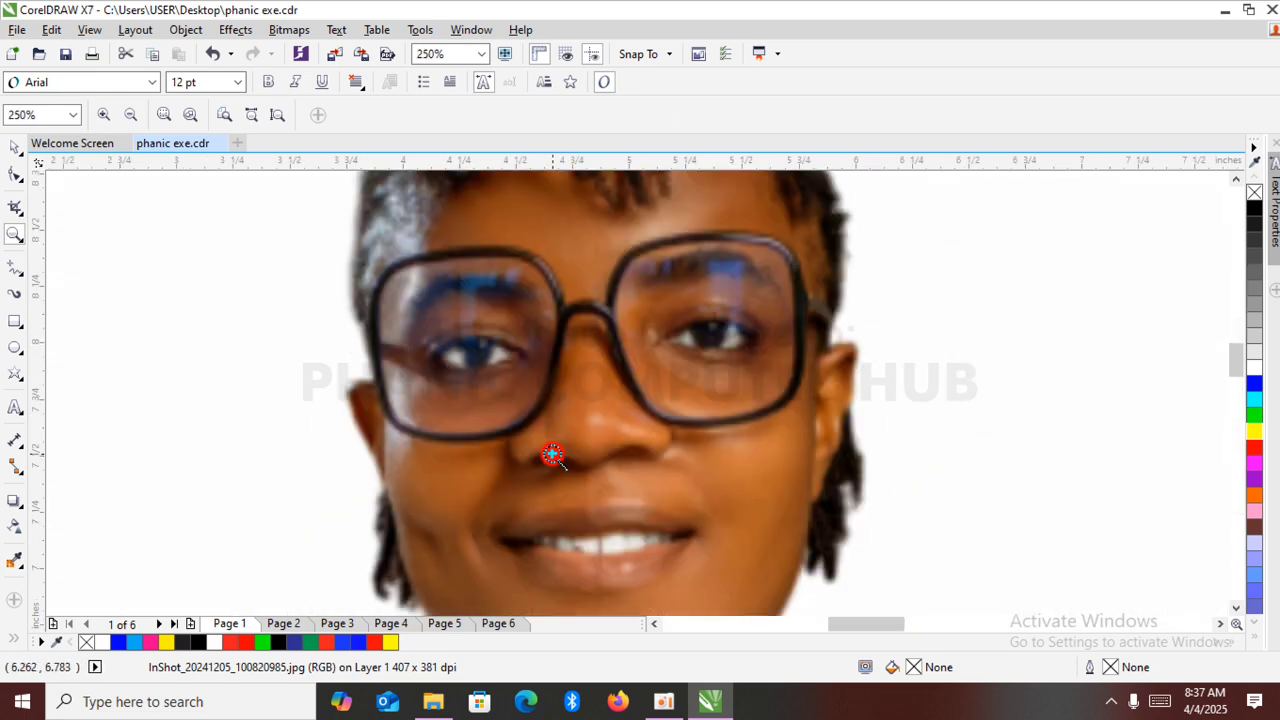
{"action": "left_click_drag", "start_coordinate": [429, 371], "coordinate": [594, 460]}
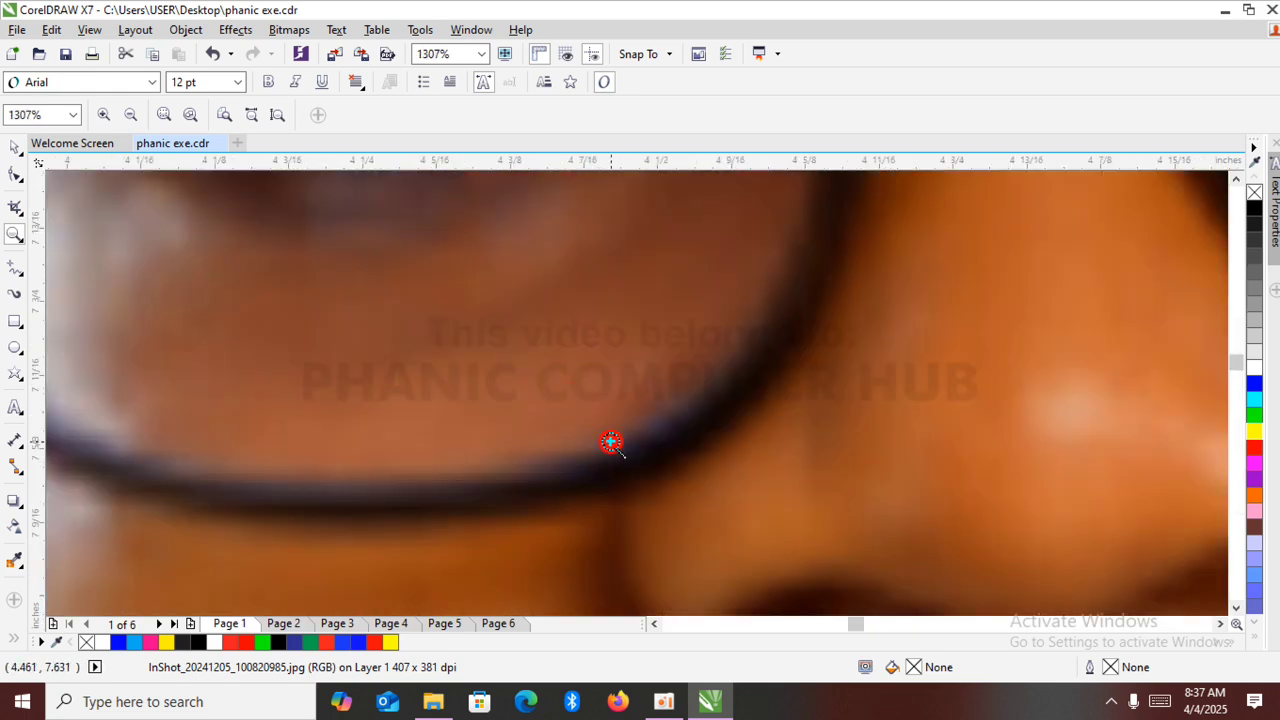
{"action": "left_click", "coordinate": [845, 365]}
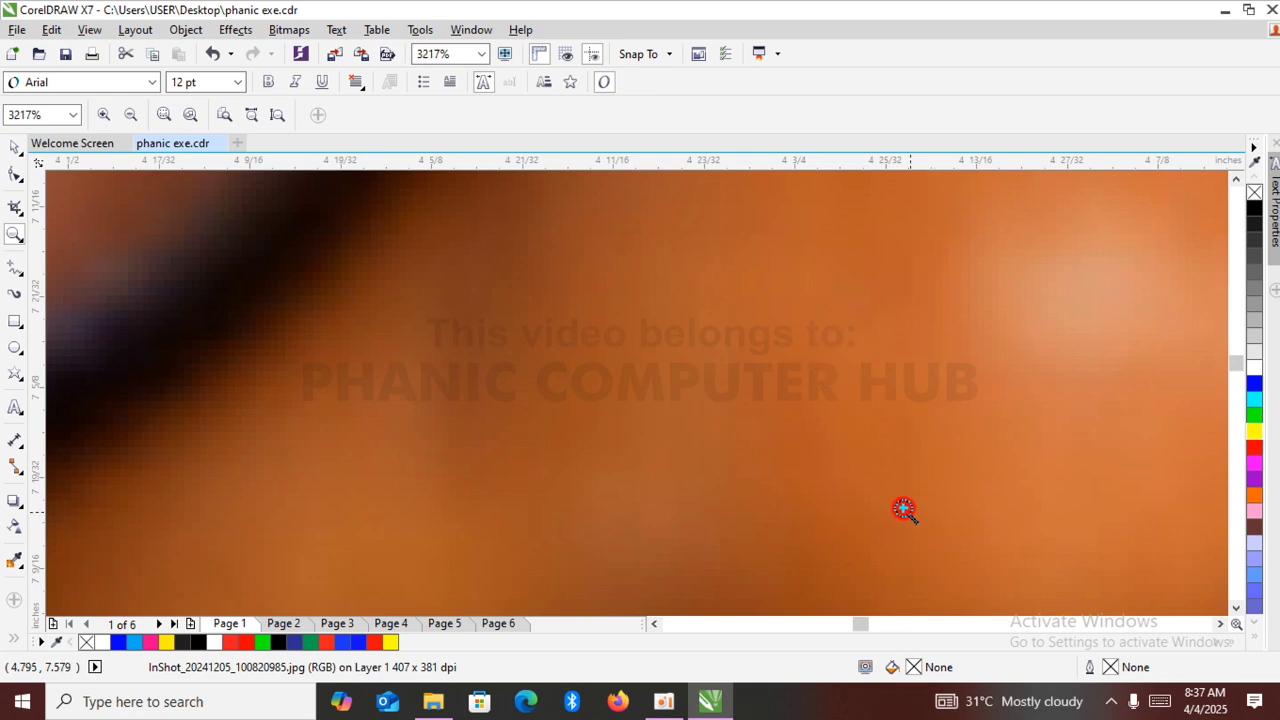
{"action": "left_click_drag", "start_coordinate": [787, 430], "coordinate": [907, 495]}
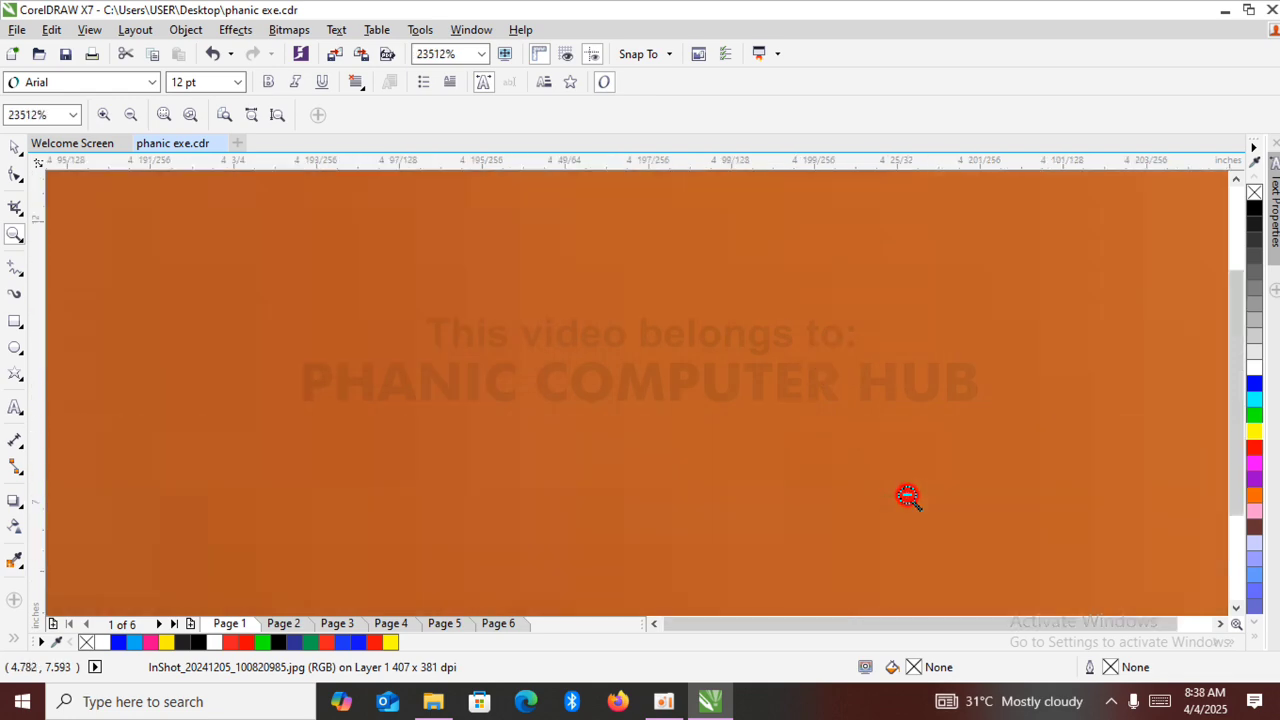
{"action": "key", "text": "F4"}
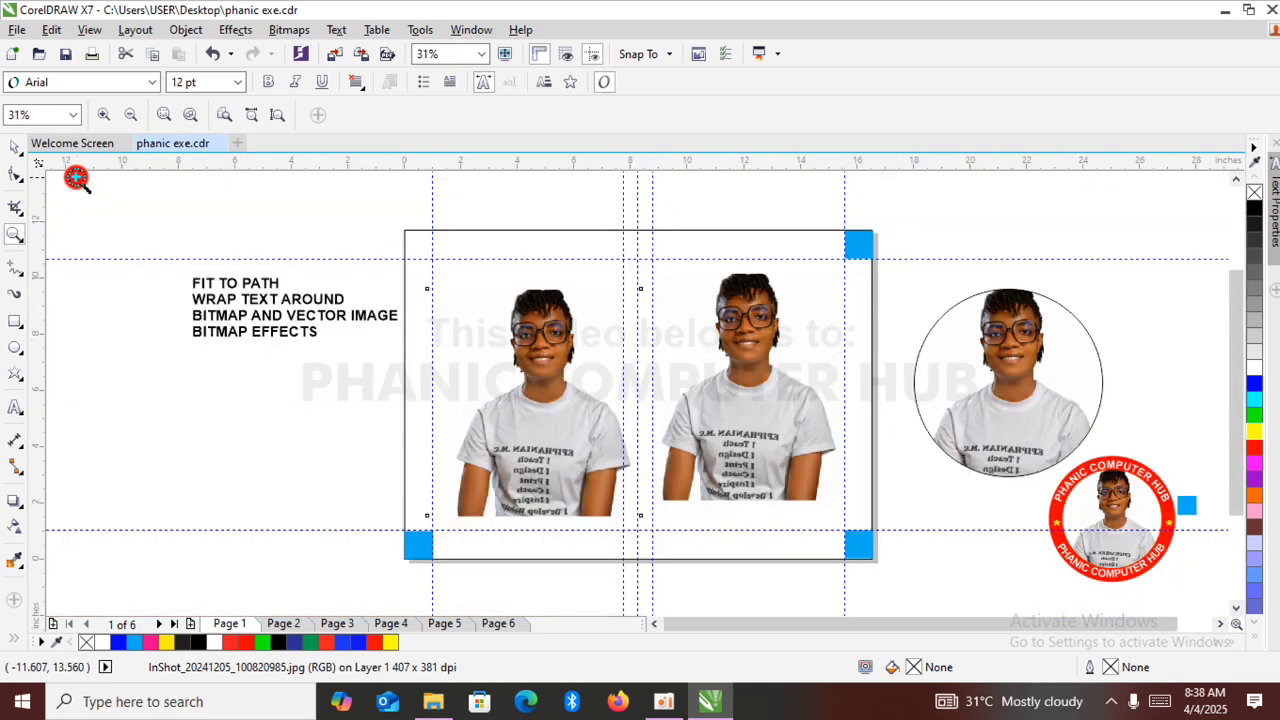
Convert the left portrait to a 300 dpi bitmap in RGB Color (24-bit) mode with anti-aliasing and a transparent background.
{"action": "left_click", "coordinate": [15, 147]}
{"action": "left_click", "coordinate": [285, 30]}
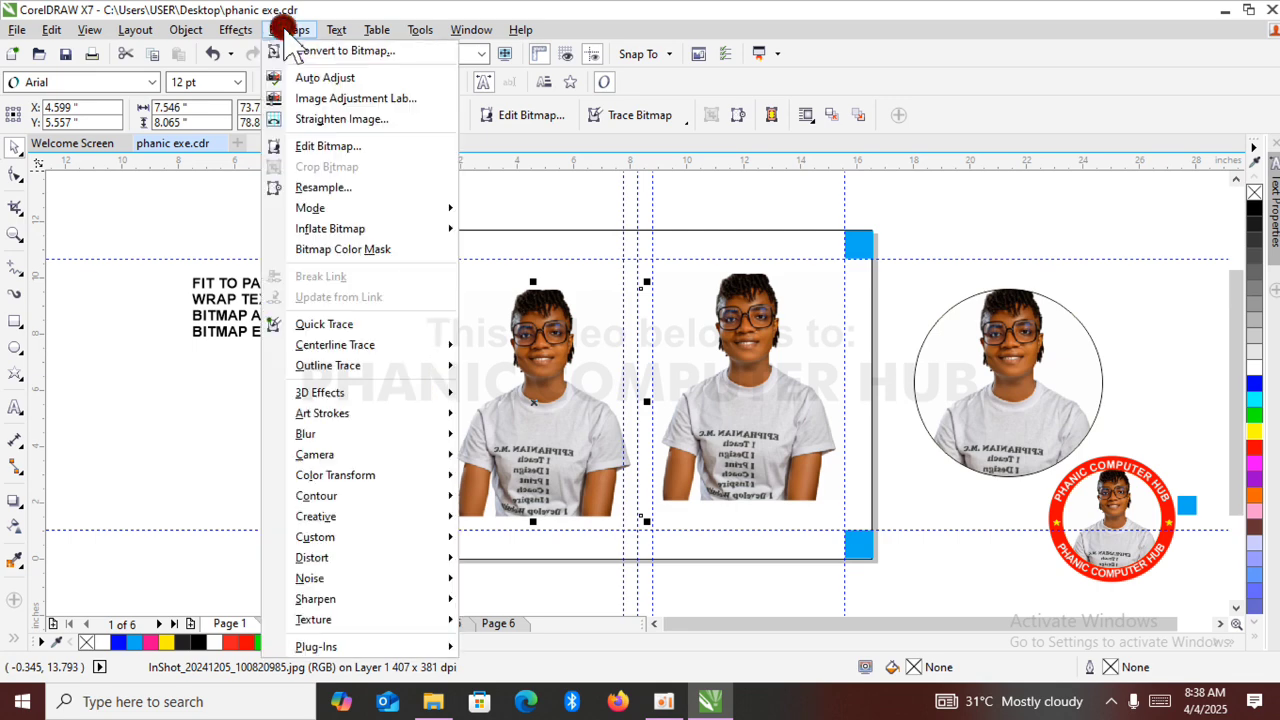
{"action": "left_click", "coordinate": [330, 46]}
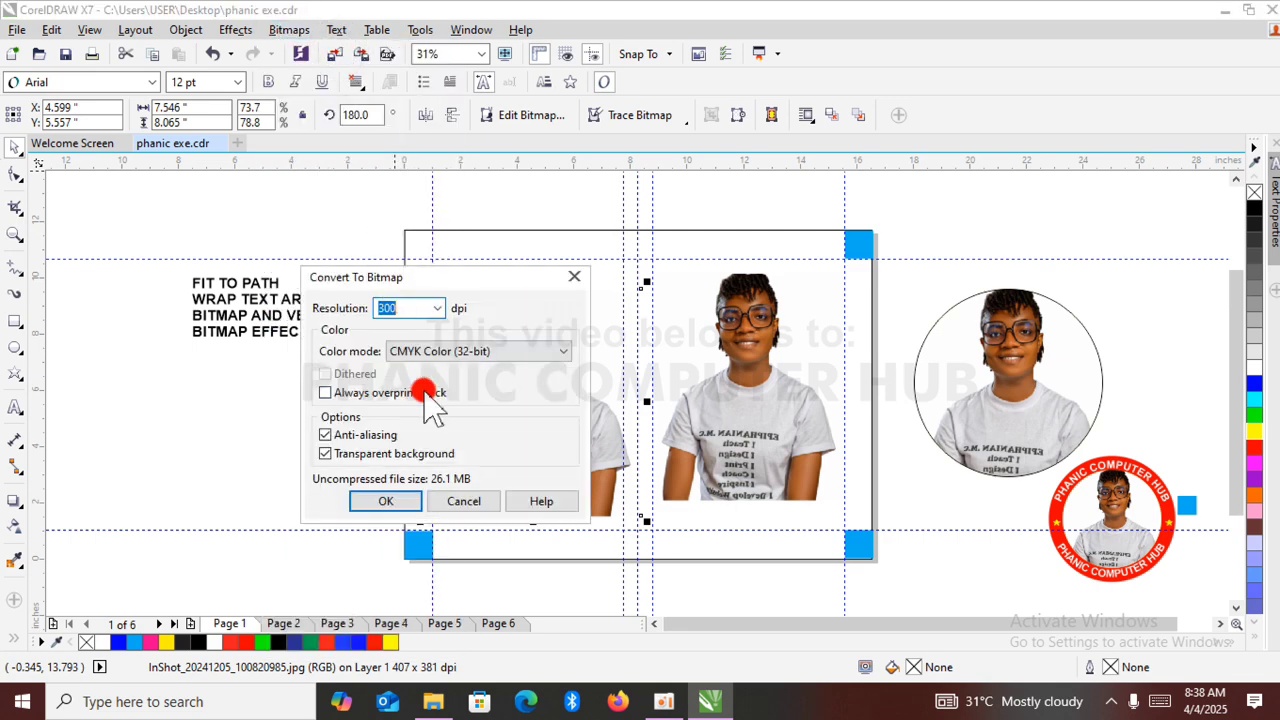
{"action": "left_click", "coordinate": [479, 355]}
{"action": "left_click", "coordinate": [465, 428]}
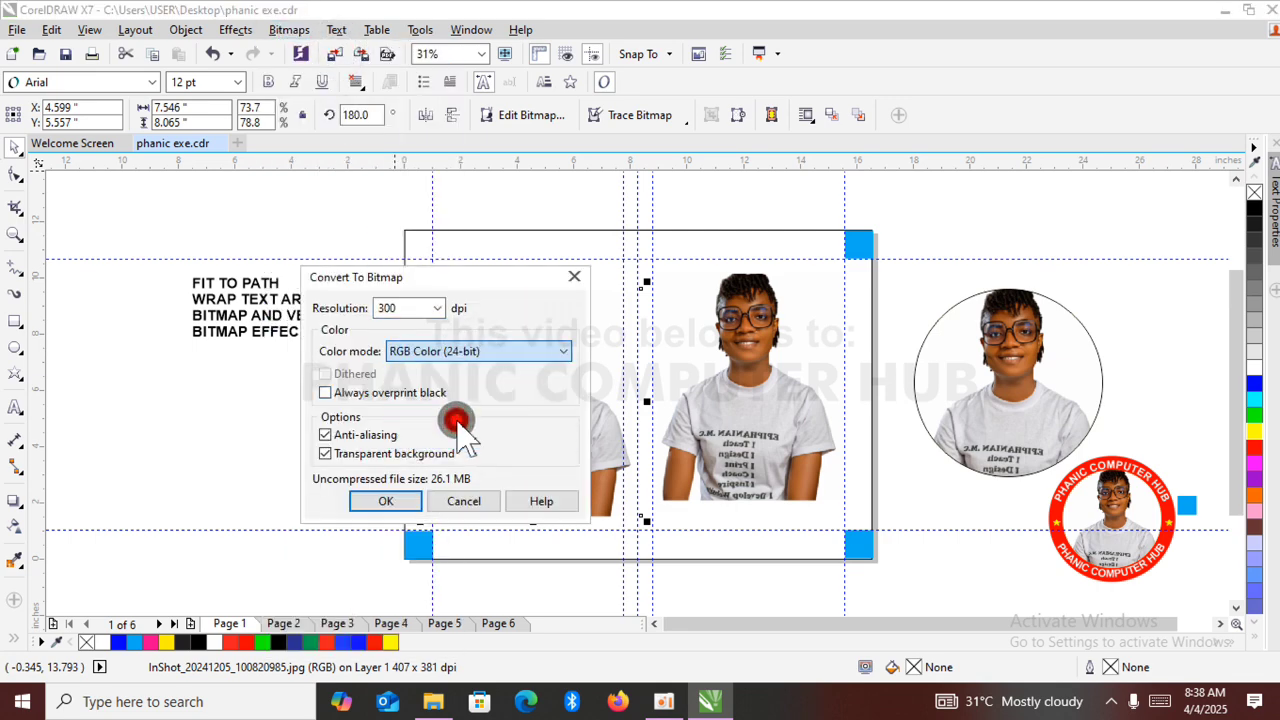
{"action": "left_click", "coordinate": [396, 500]}
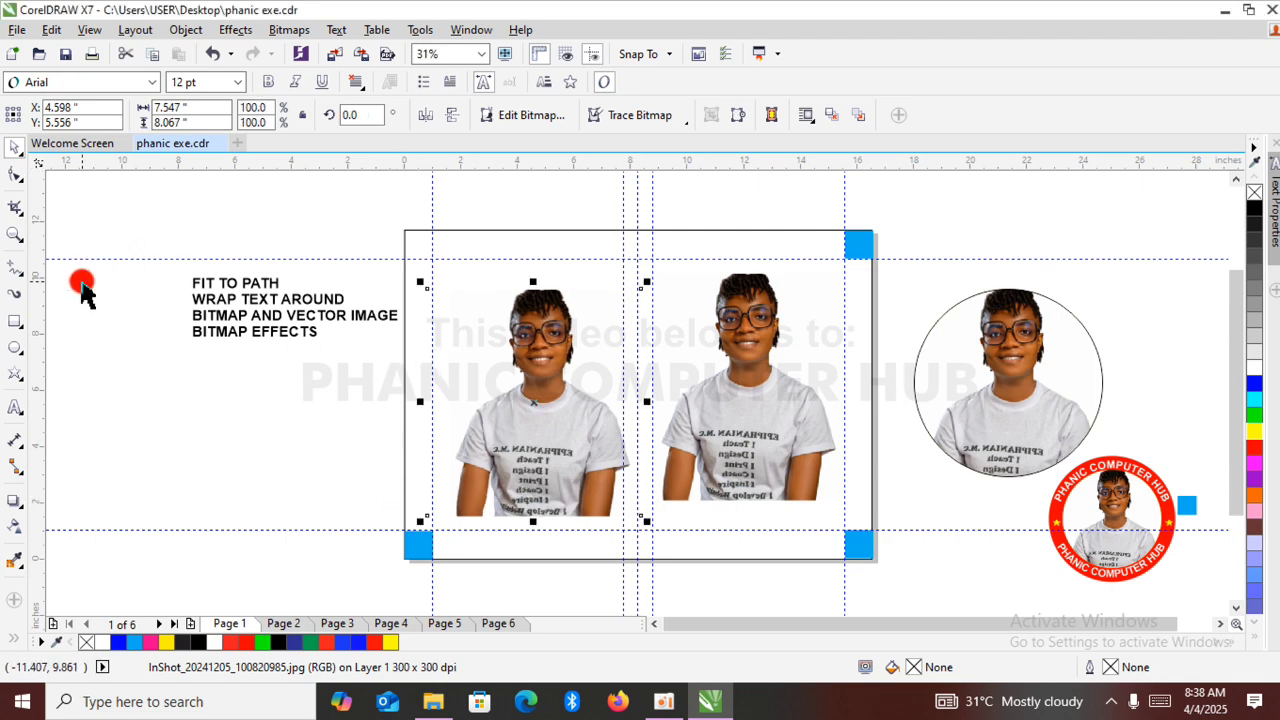
Raise the display brightness.
{"action": "key", "text": "XF86MonBrightnessUp"}
{"action": "key", "text": "XF86MonBrightnessUp"}
{"action": "key", "text": "XF86MonBrightnessUp"}
{"action": "key", "text": "XF86MonBrightnessUp"}
{"action": "key", "text": "XF86MonBrightnessUp"}
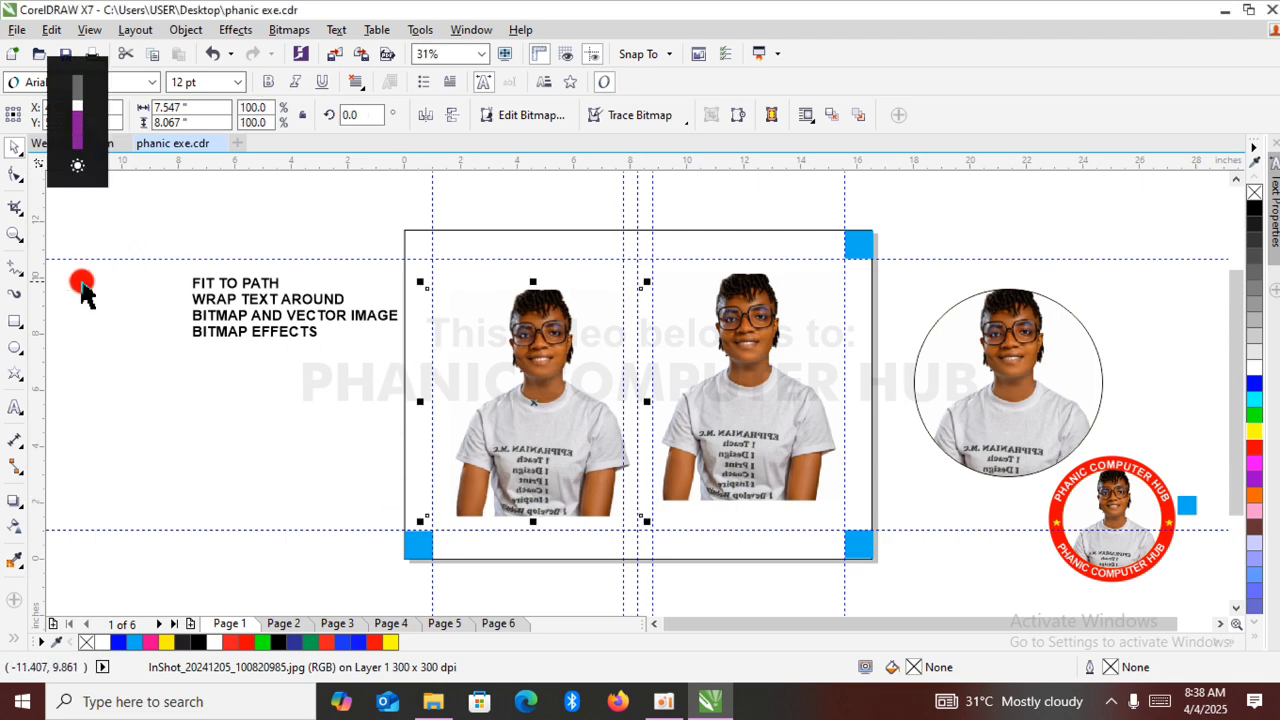
Inspect the pixel quality of the converted left portrait around the forehead, returning to the full drawing view.
{"action": "left_click", "coordinate": [15, 234]}
{"action": "left_click_drag", "start_coordinate": [400, 278], "coordinate": [651, 406]}
{"action": "left_click_drag", "start_coordinate": [629, 271], "coordinate": [719, 333]}
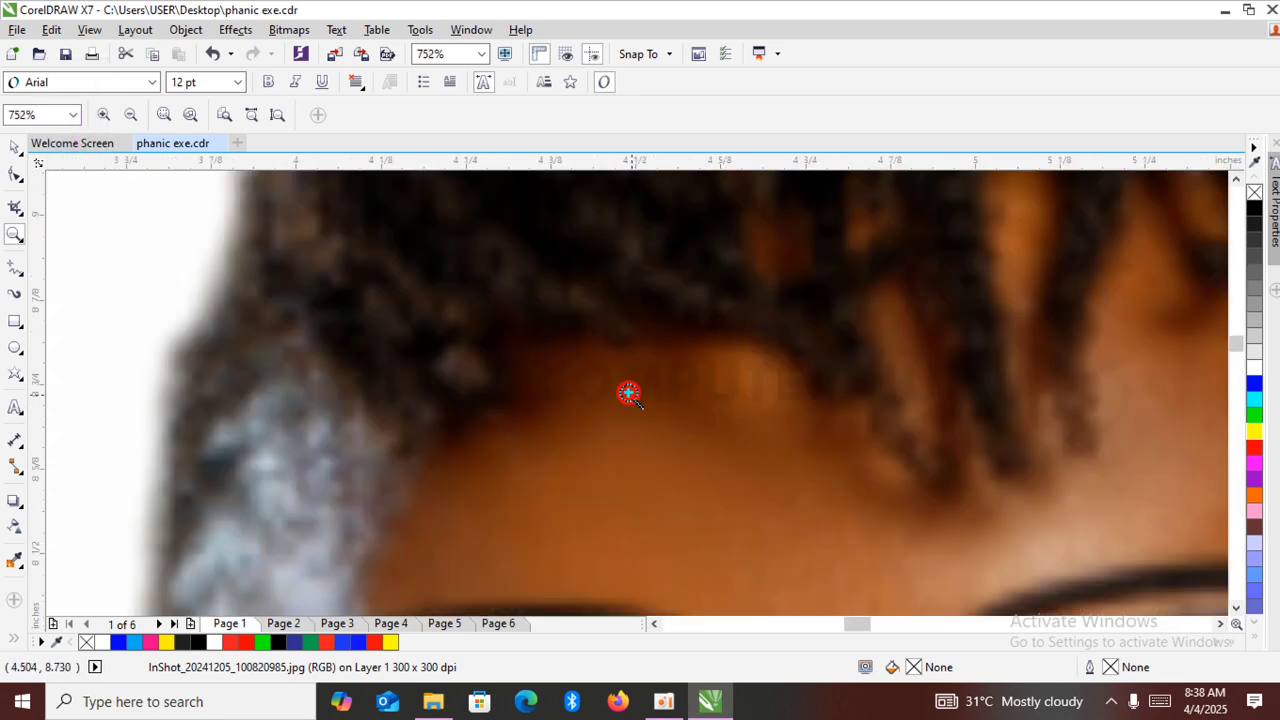
{"action": "left_click_drag", "start_coordinate": [629, 391], "coordinate": [863, 534]}
{"action": "left_click_drag", "start_coordinate": [654, 446], "coordinate": [849, 577]}
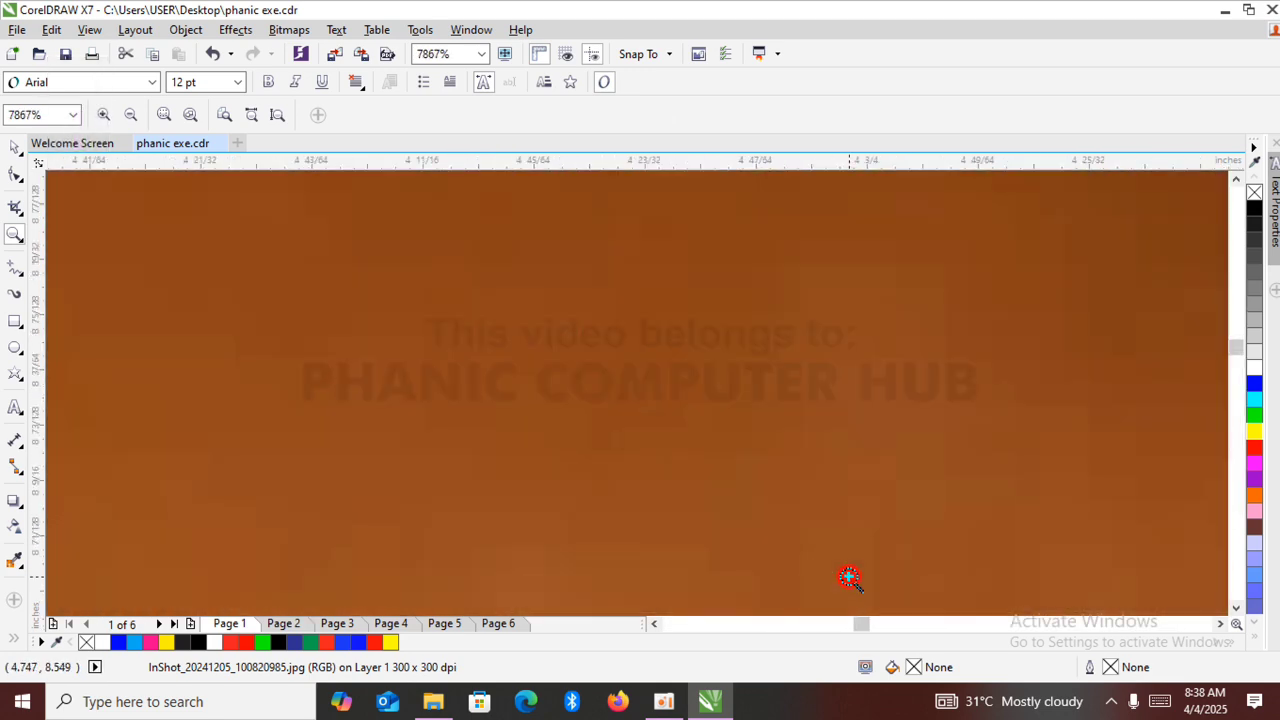
{"action": "left_click_drag", "start_coordinate": [618, 417], "coordinate": [881, 598]}
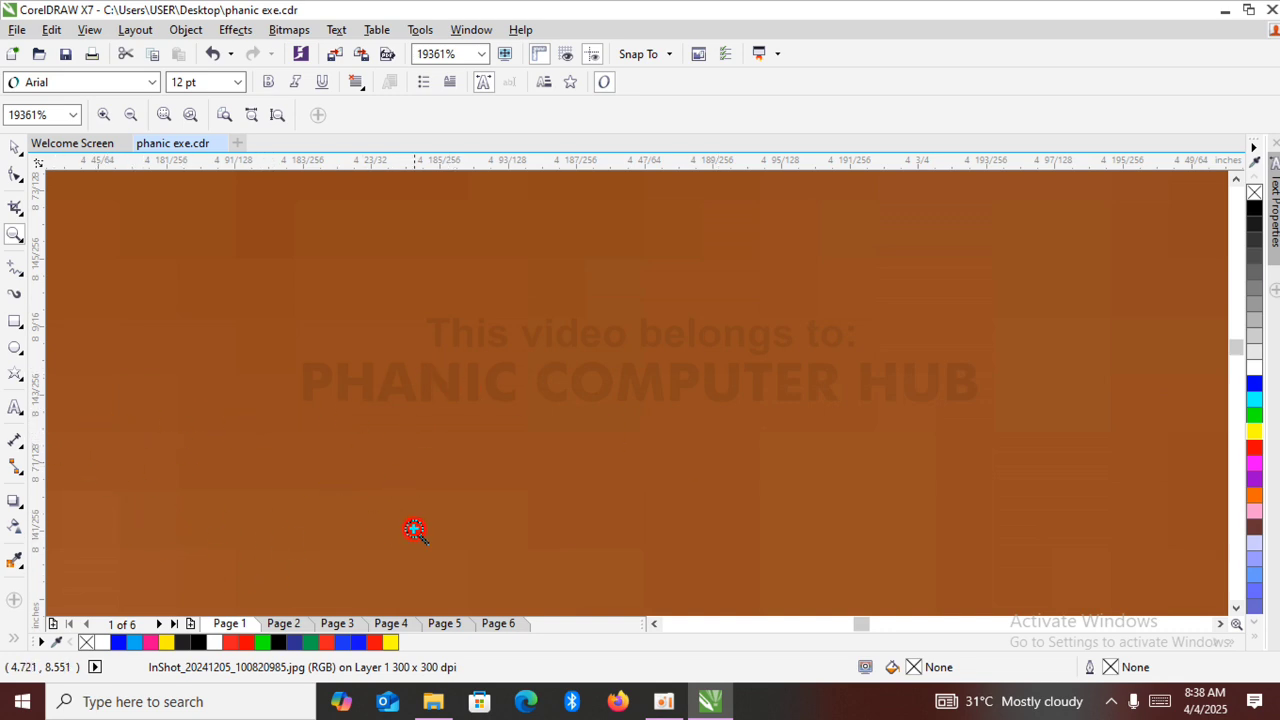
{"action": "left_click_drag", "start_coordinate": [866, 623], "coordinate": [932, 610]}
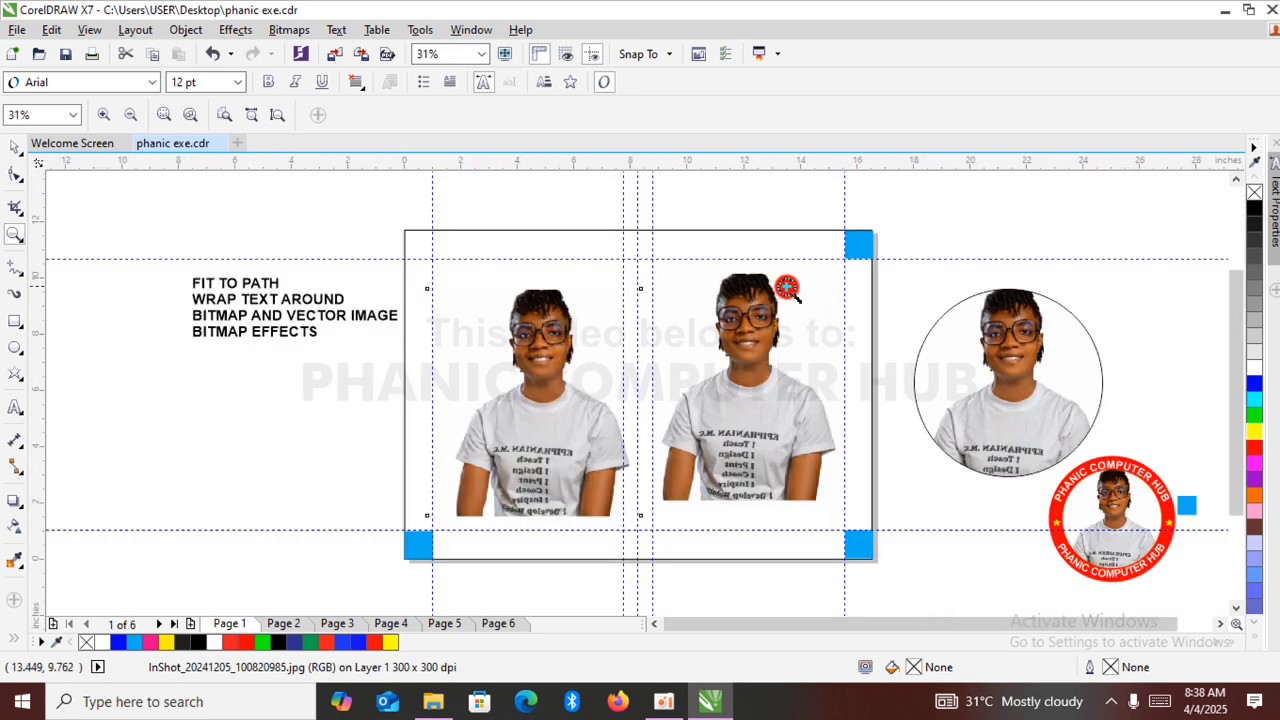
Inspect the right portrait's cheek at extreme magnification for comparison, return to the full view and clear the selection.
{"action": "scroll", "coordinate": [780, 300], "scroll_direction": "up", "scroll_amount": 5}
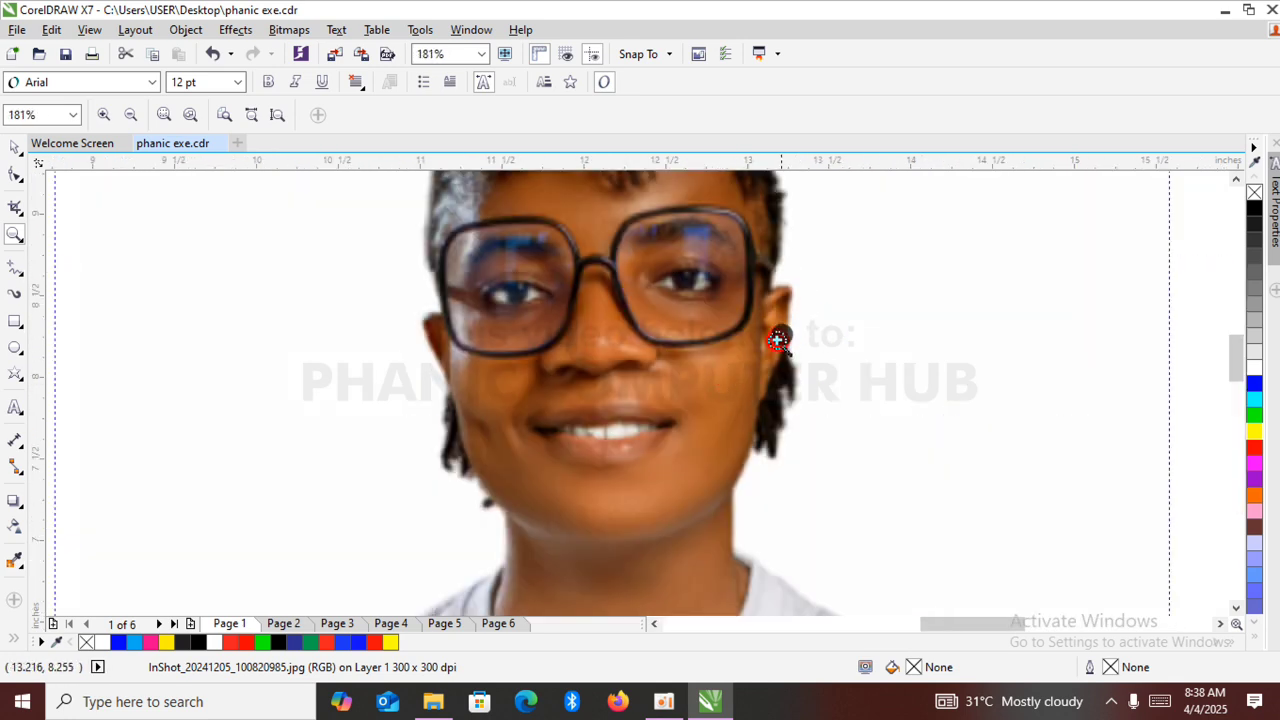
{"action": "scroll", "coordinate": [725, 420], "scroll_direction": "up", "scroll_amount": 3}
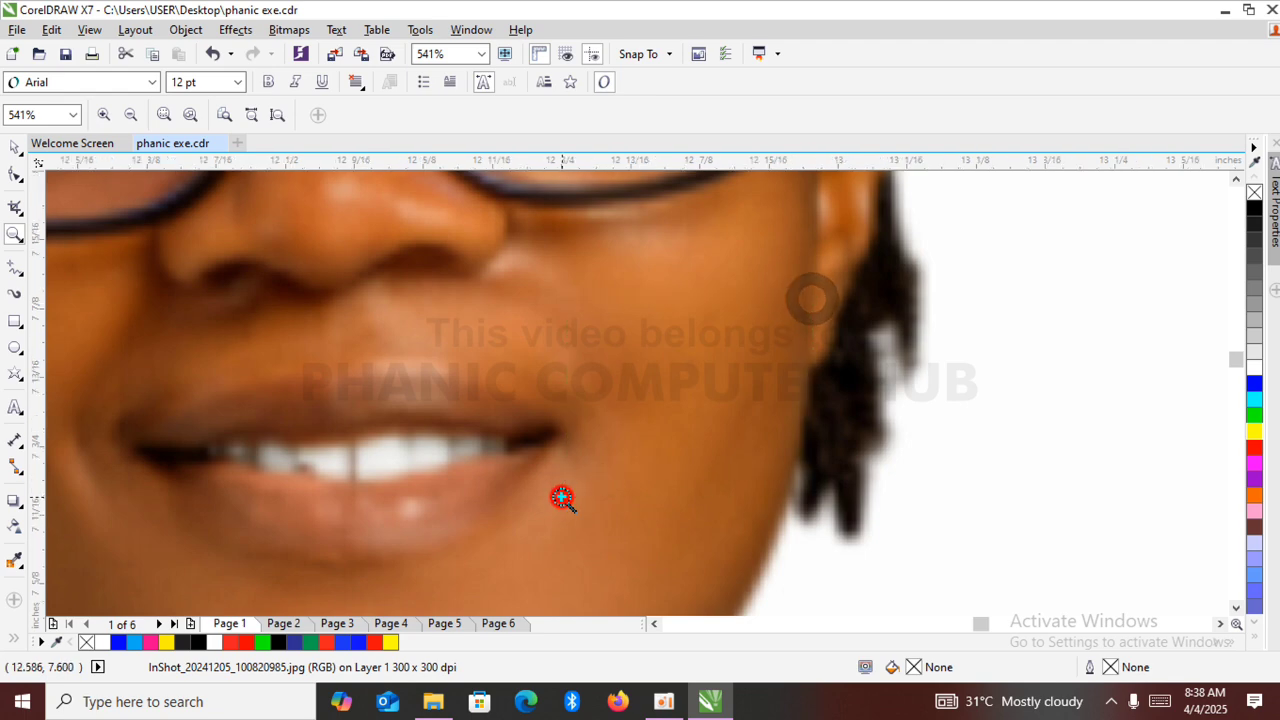
{"action": "scroll", "coordinate": [562, 498], "scroll_direction": "up", "scroll_amount": 2}
{"action": "scroll", "coordinate": [560, 386], "scroll_direction": "up", "scroll_amount": 4}
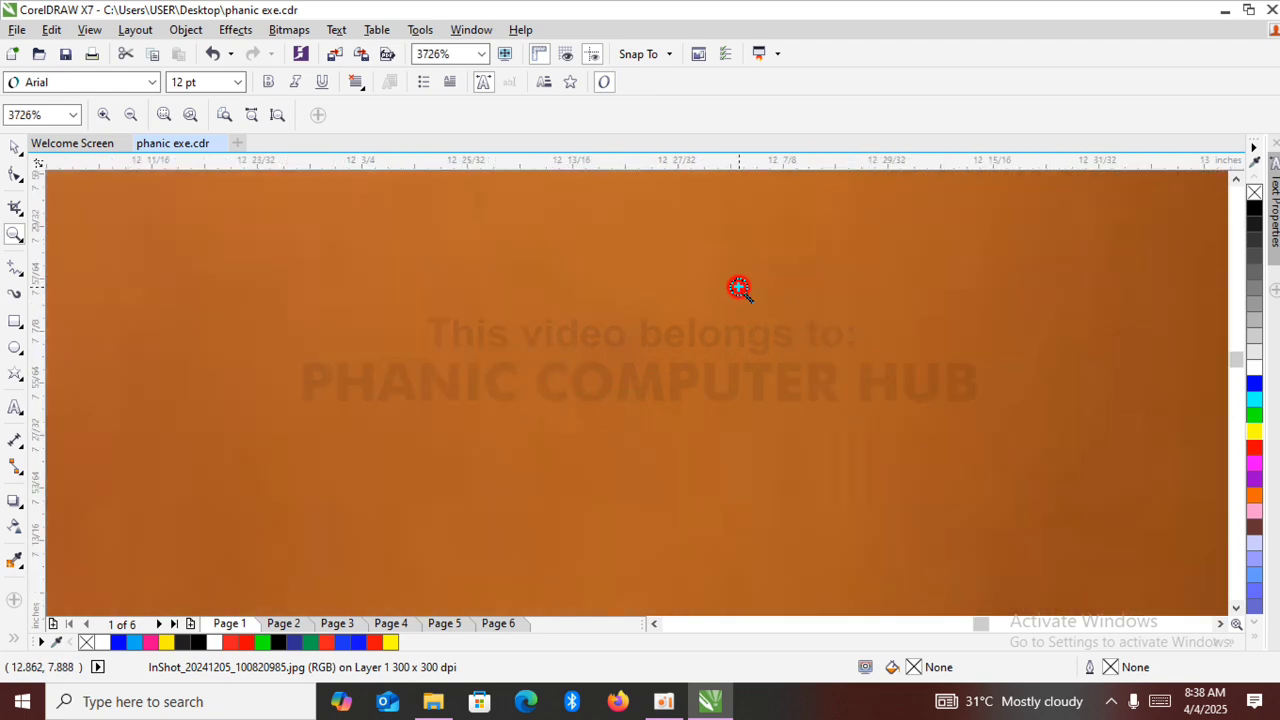
{"action": "left_click_drag", "start_coordinate": [739, 287], "coordinate": [282, 478]}
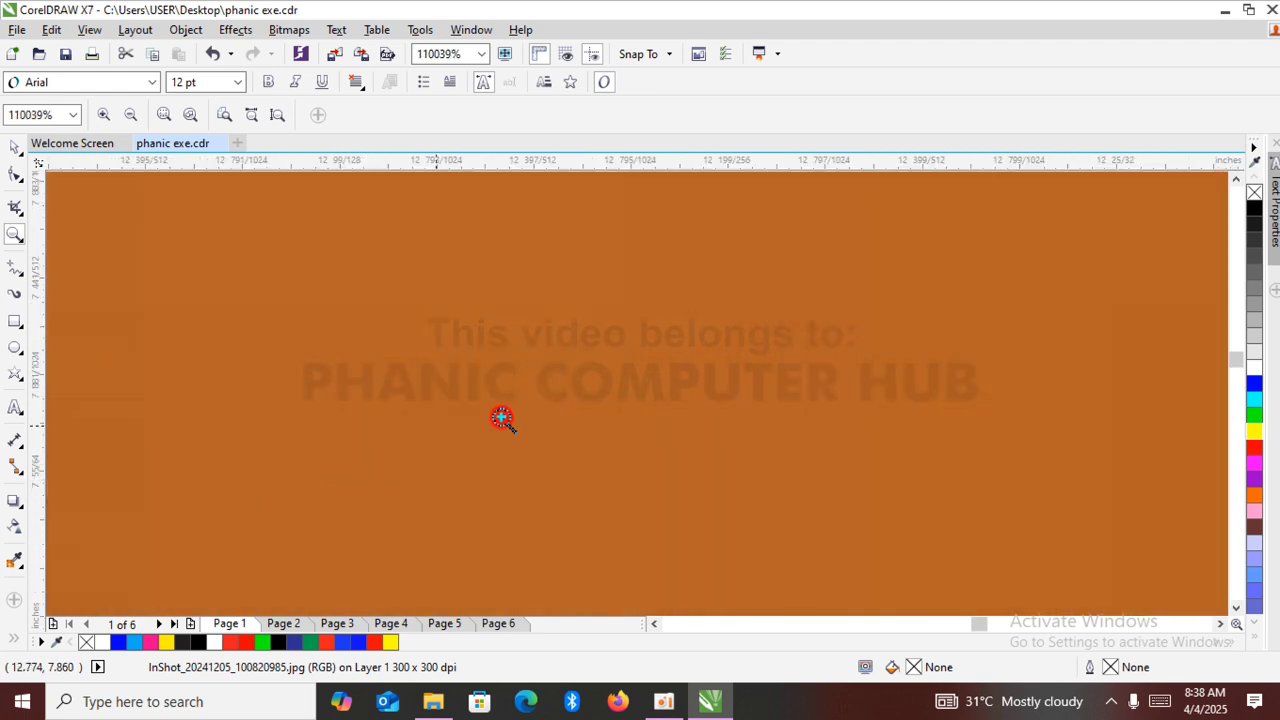
{"action": "left_click", "coordinate": [603, 350]}
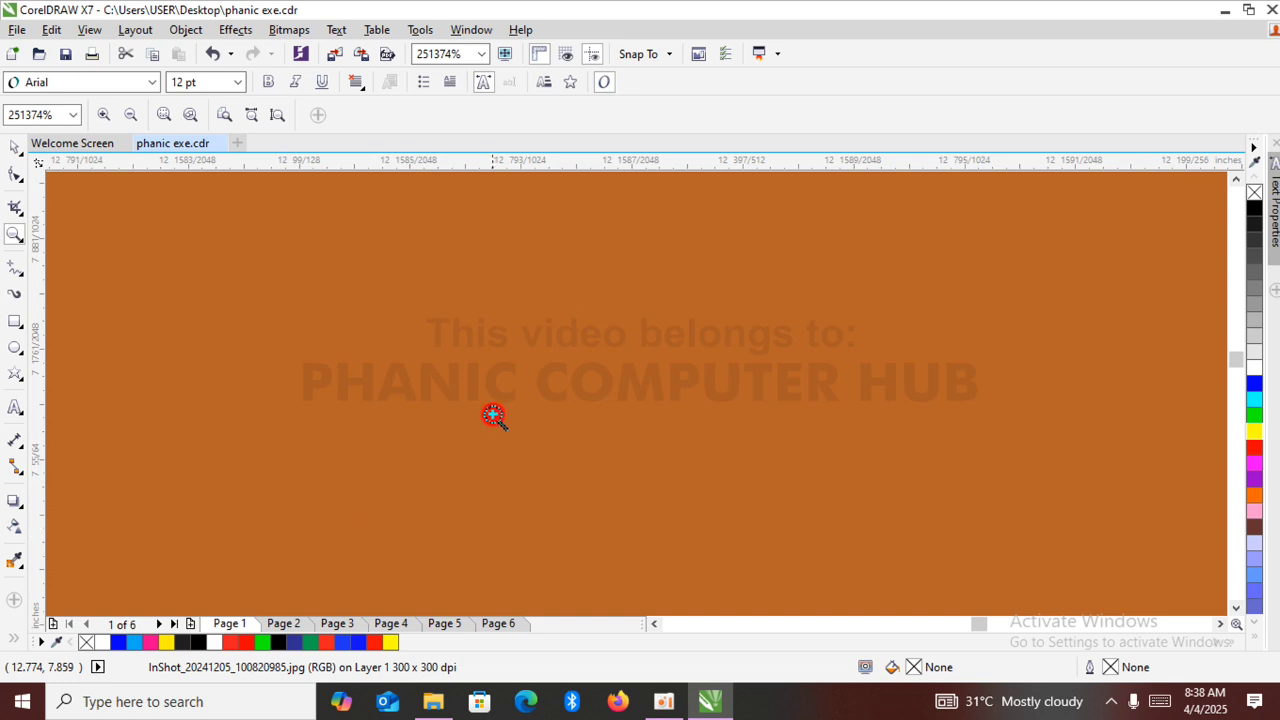
{"action": "key", "text": "shift+F4"}
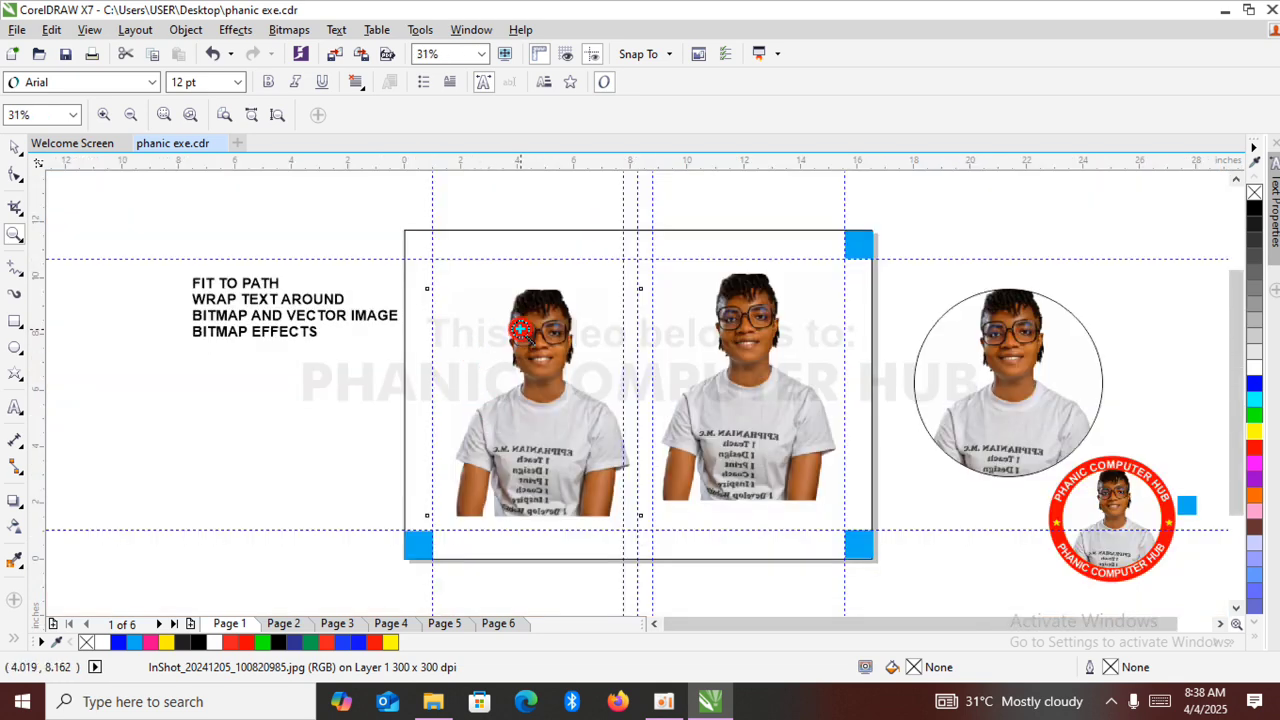
{"action": "left_click", "coordinate": [15, 145]}
{"action": "left_click", "coordinate": [255, 432]}
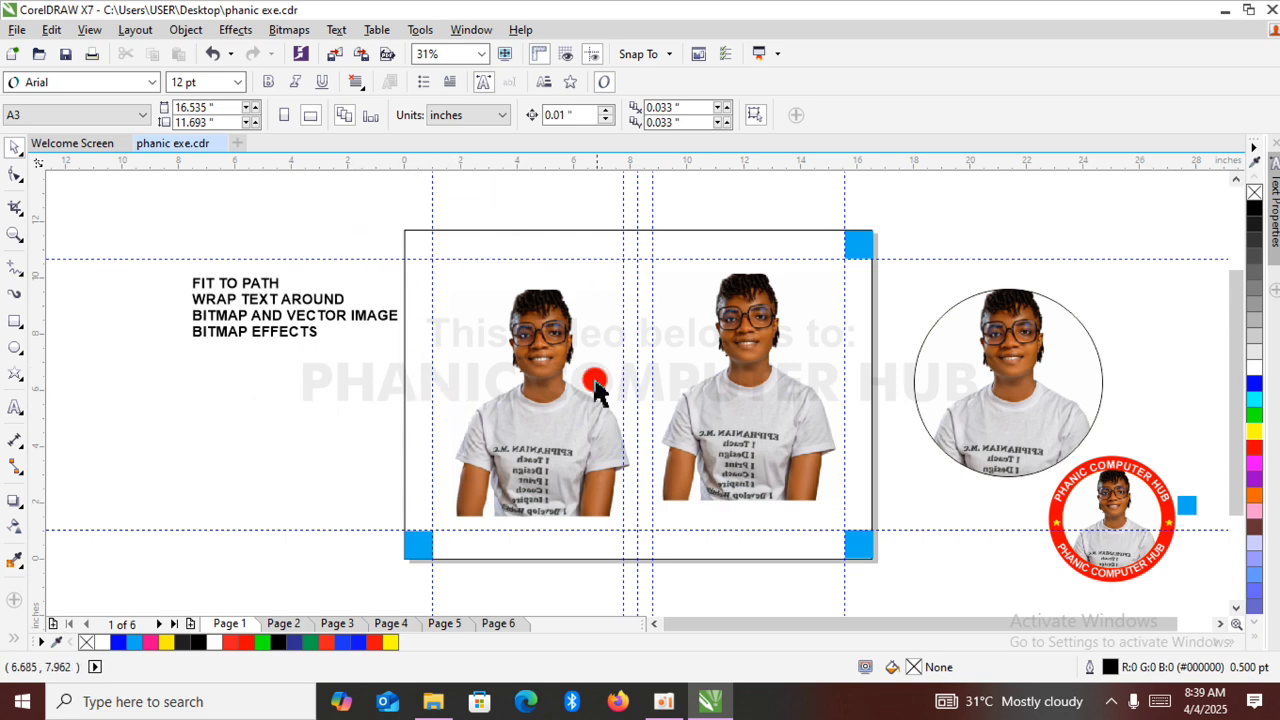
Review pages 5, 4, 3 and 2 of the document and return to Page 1.
{"action": "left_click", "coordinate": [444, 624]}
{"action": "left_click", "coordinate": [400, 624]}
{"action": "left_click", "coordinate": [337, 624]}
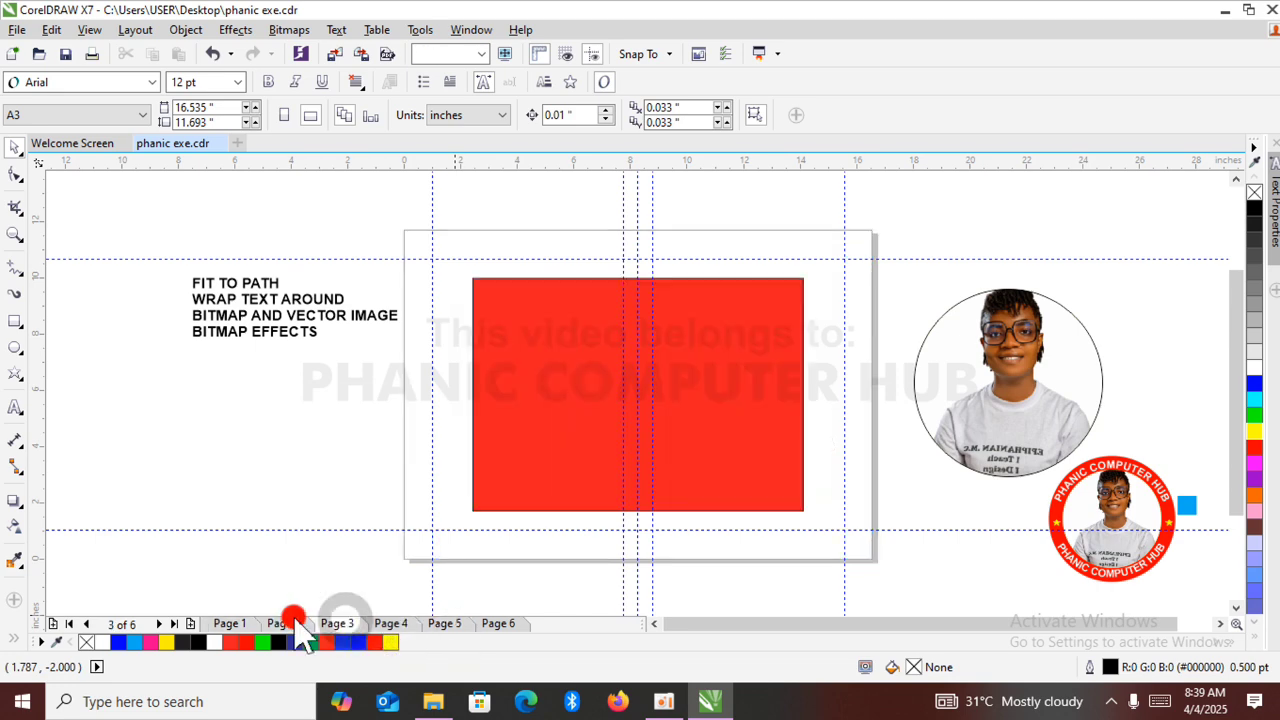
{"action": "left_click", "coordinate": [285, 624]}
{"action": "left_click", "coordinate": [234, 624]}
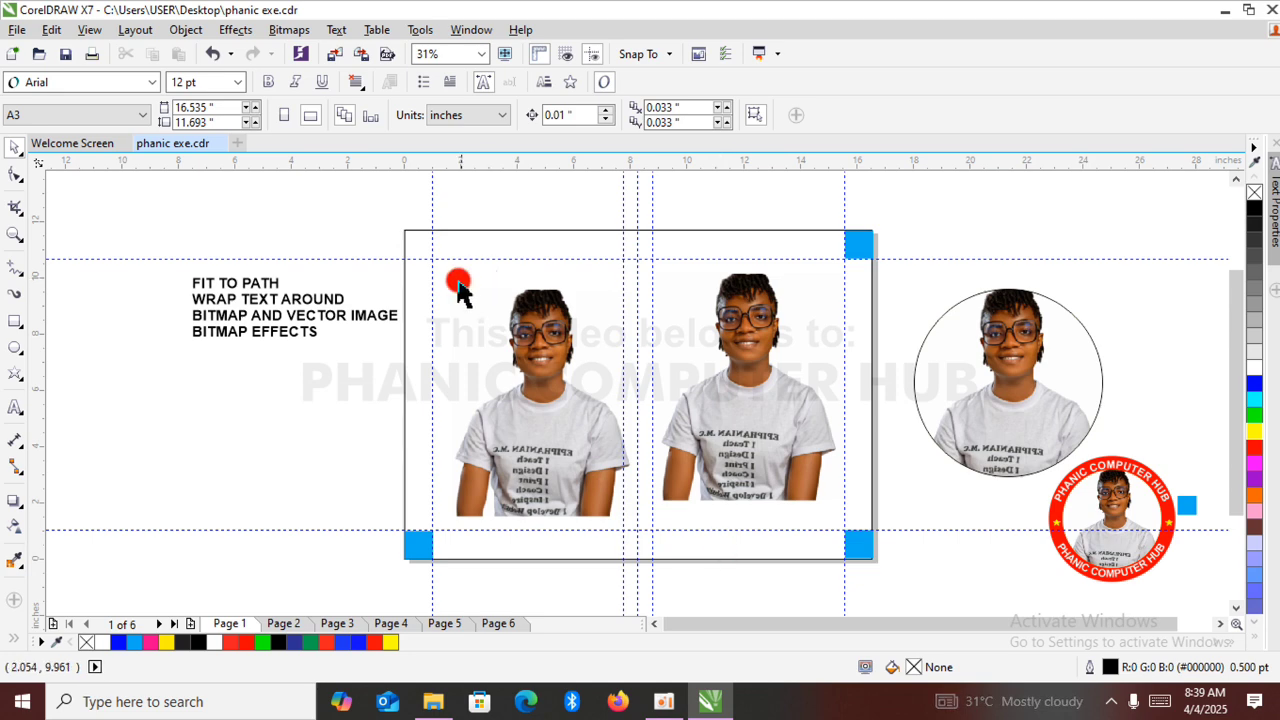
Check the objects on Page 1 and the blue rectangle on Page 2 by selecting them, leaving Page 2 open with nothing selected.
{"action": "left_click_drag", "start_coordinate": [383, 214], "coordinate": [910, 590]}
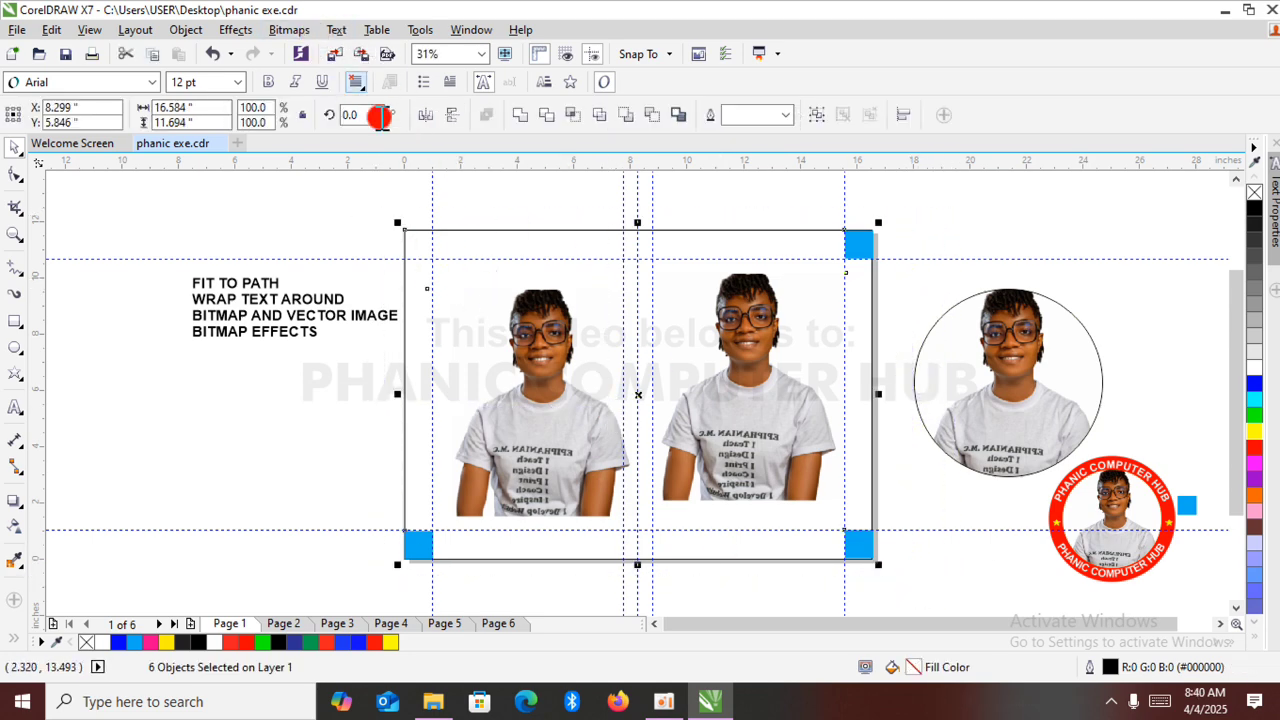
{"action": "left_click", "coordinate": [284, 623]}
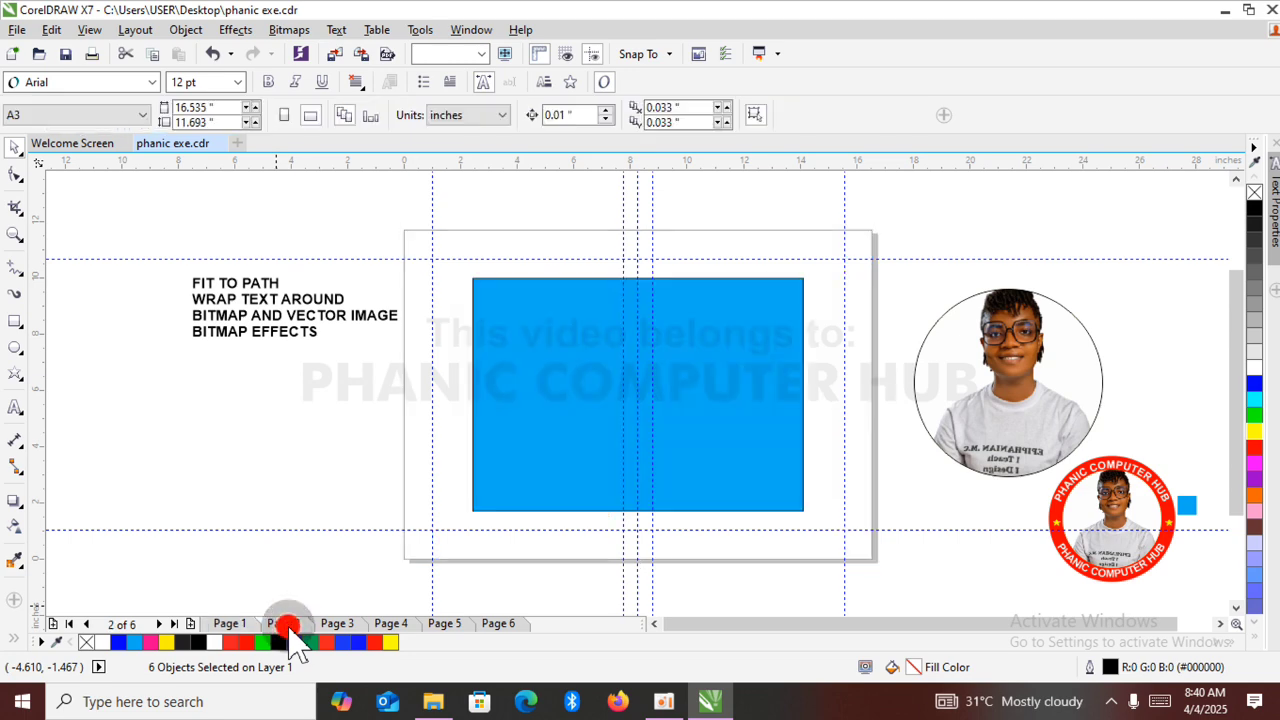
{"action": "left_click_drag", "start_coordinate": [366, 223], "coordinate": [909, 571]}
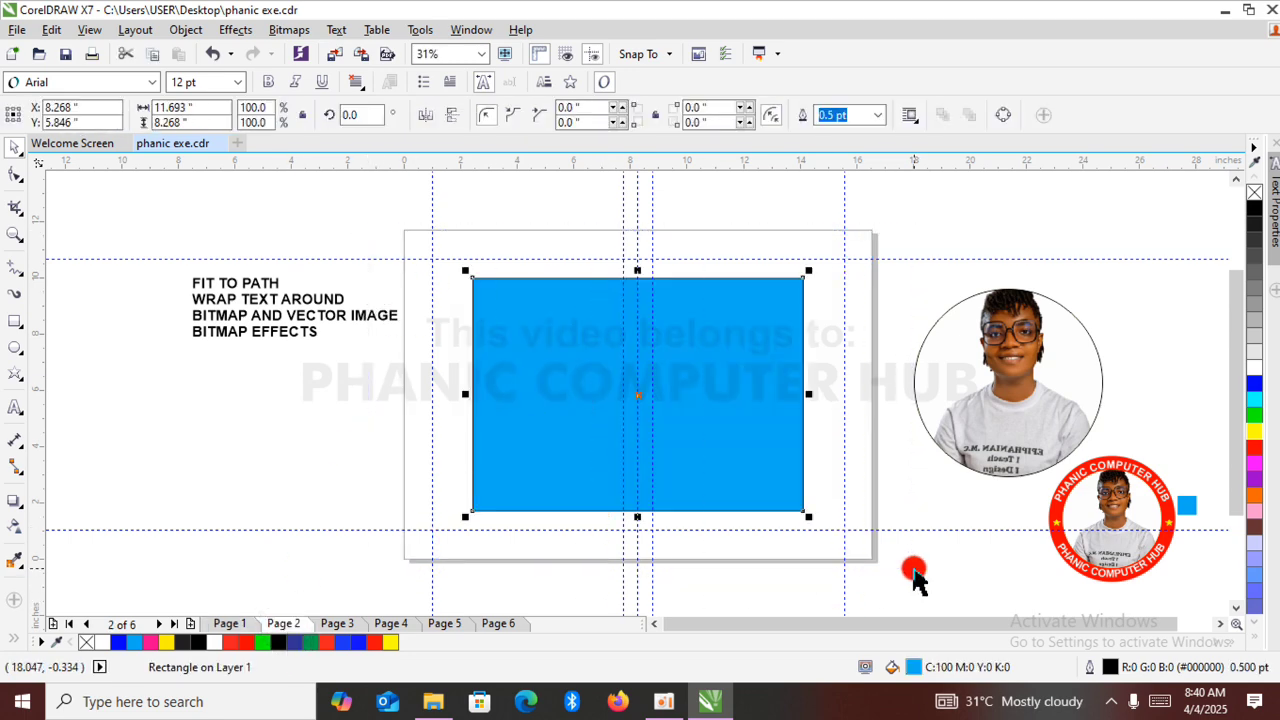
{"action": "left_click", "coordinate": [408, 468]}
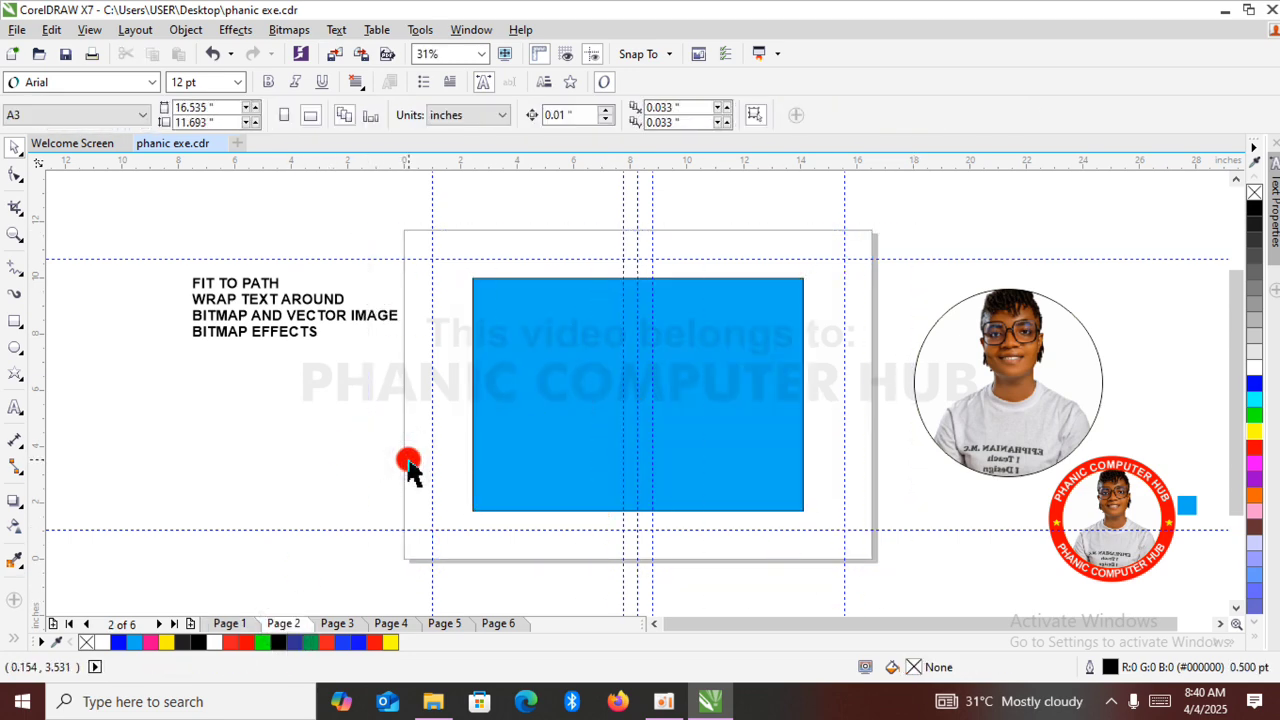
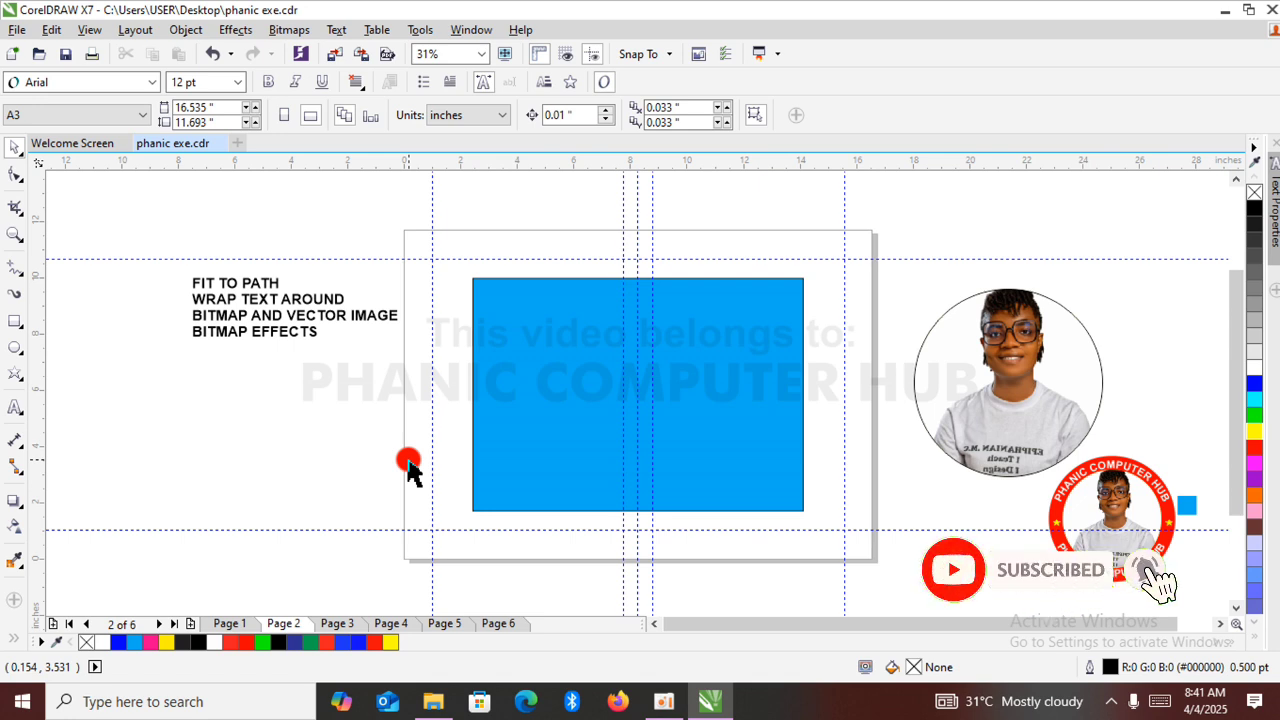
Check the circular portrait from Page 2, return to Page 1 and inspect its objects and right portrait by selecting them.
{"action": "left_click", "coordinate": [1016, 432]}
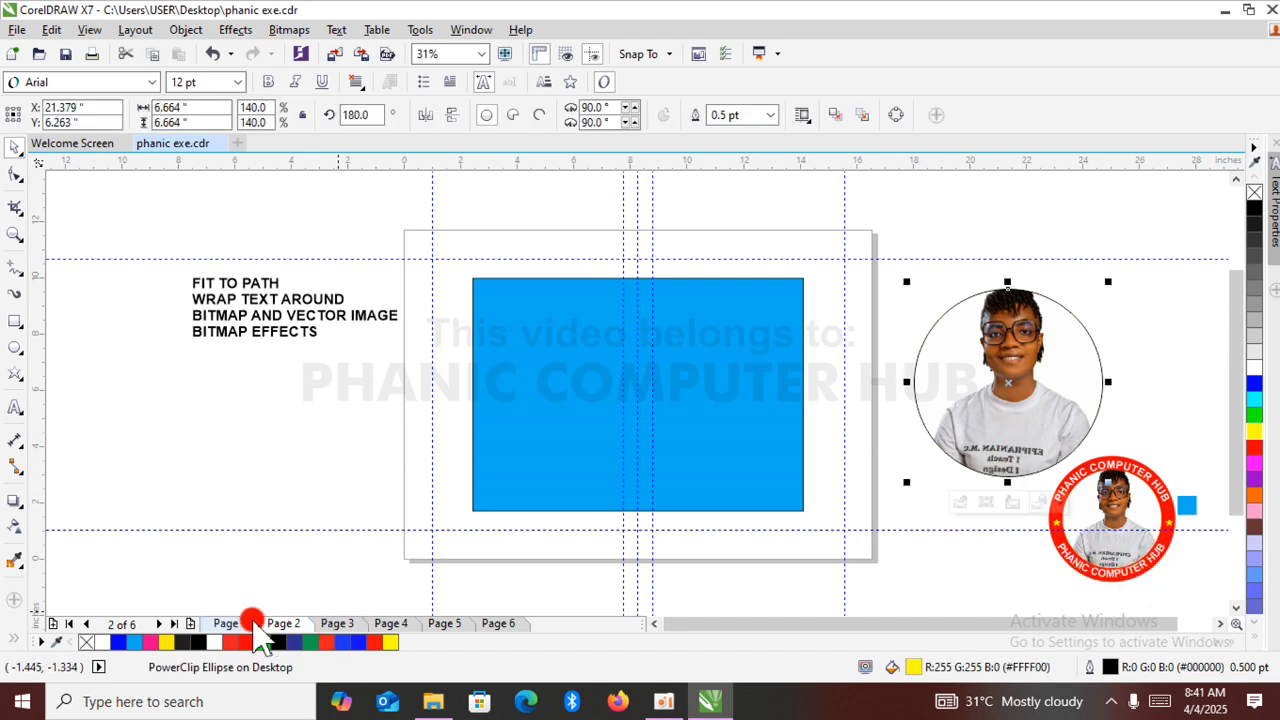
{"action": "left_click", "coordinate": [230, 621]}
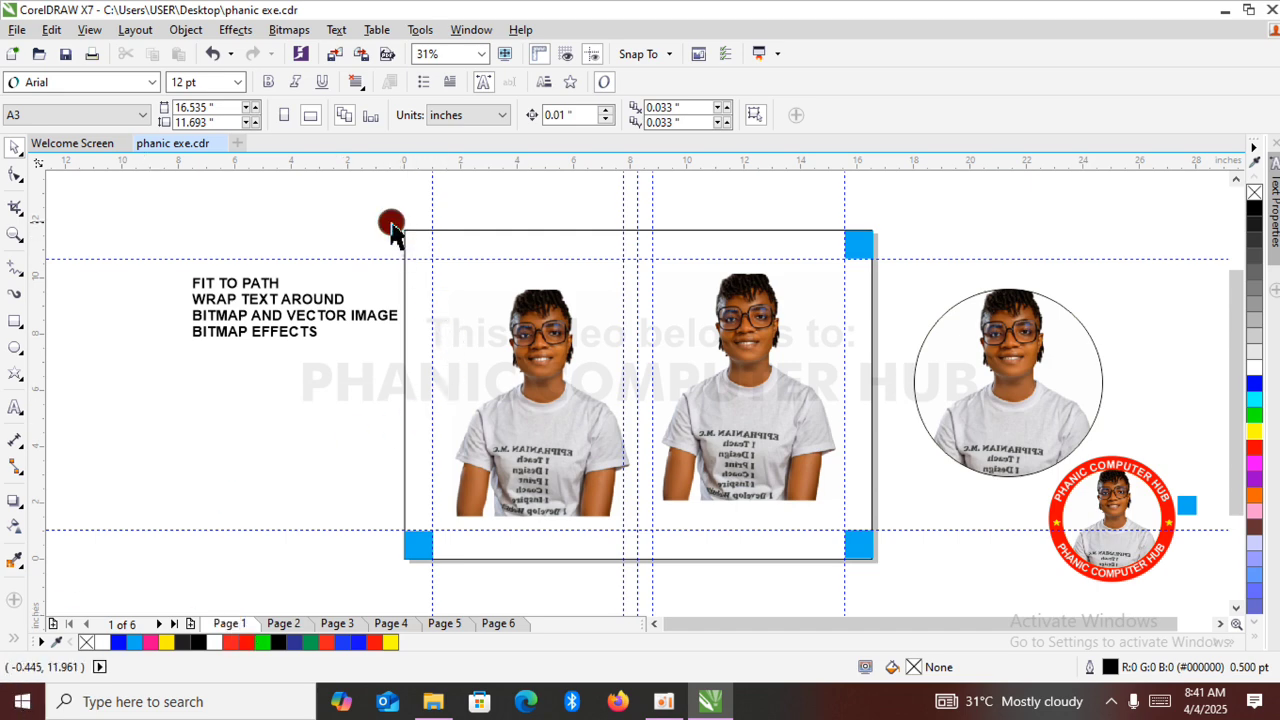
{"action": "left_click_drag", "start_coordinate": [392, 228], "coordinate": [895, 578]}
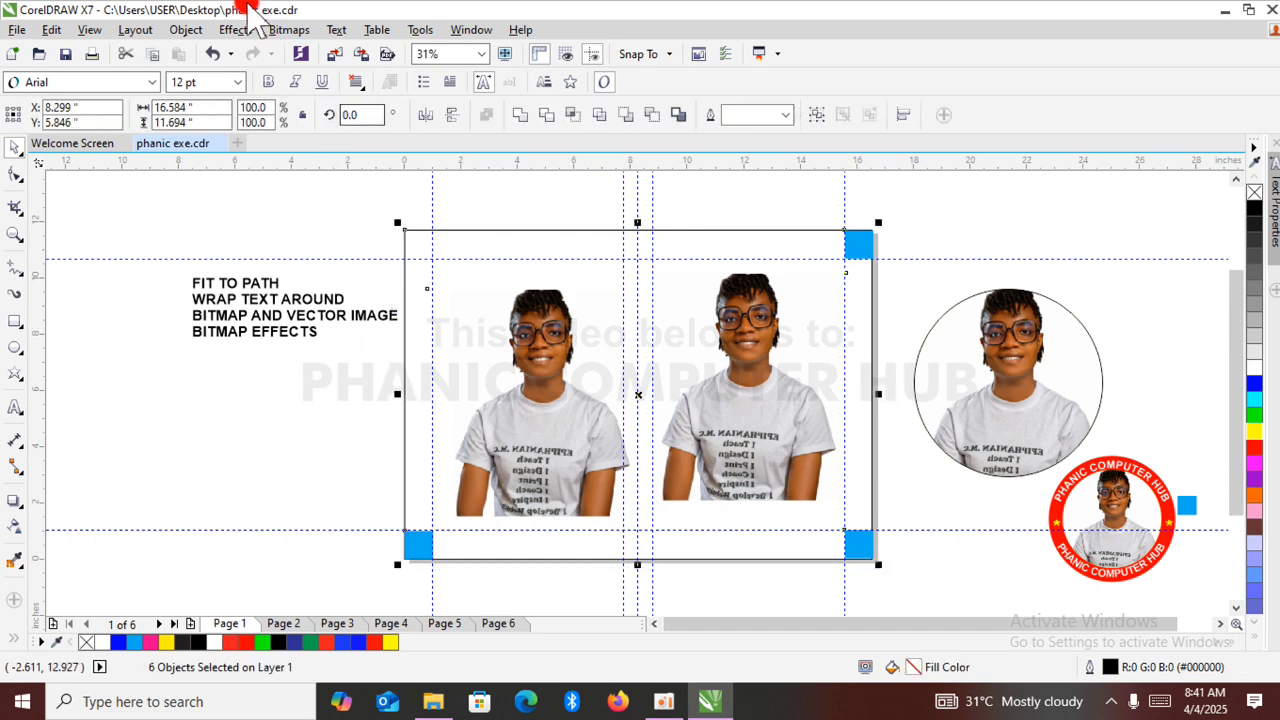
{"action": "left_click", "coordinate": [316, 211]}
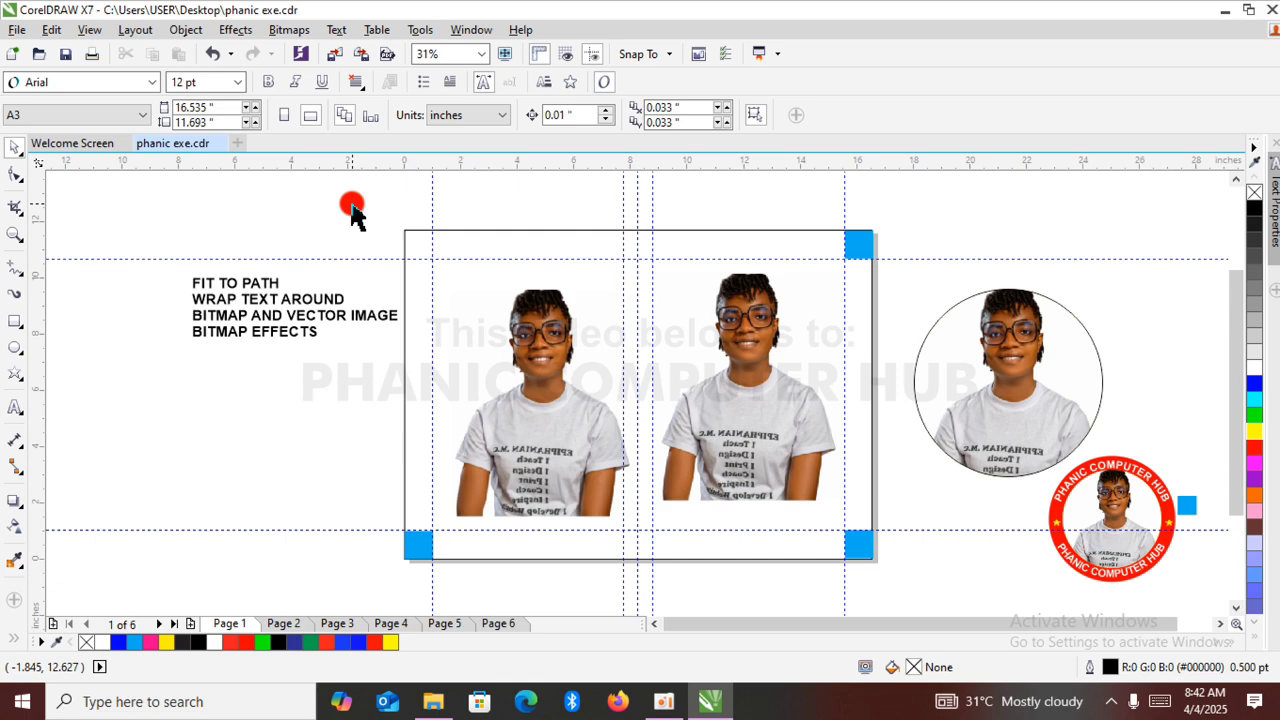
{"action": "left_click", "coordinate": [750, 392]}
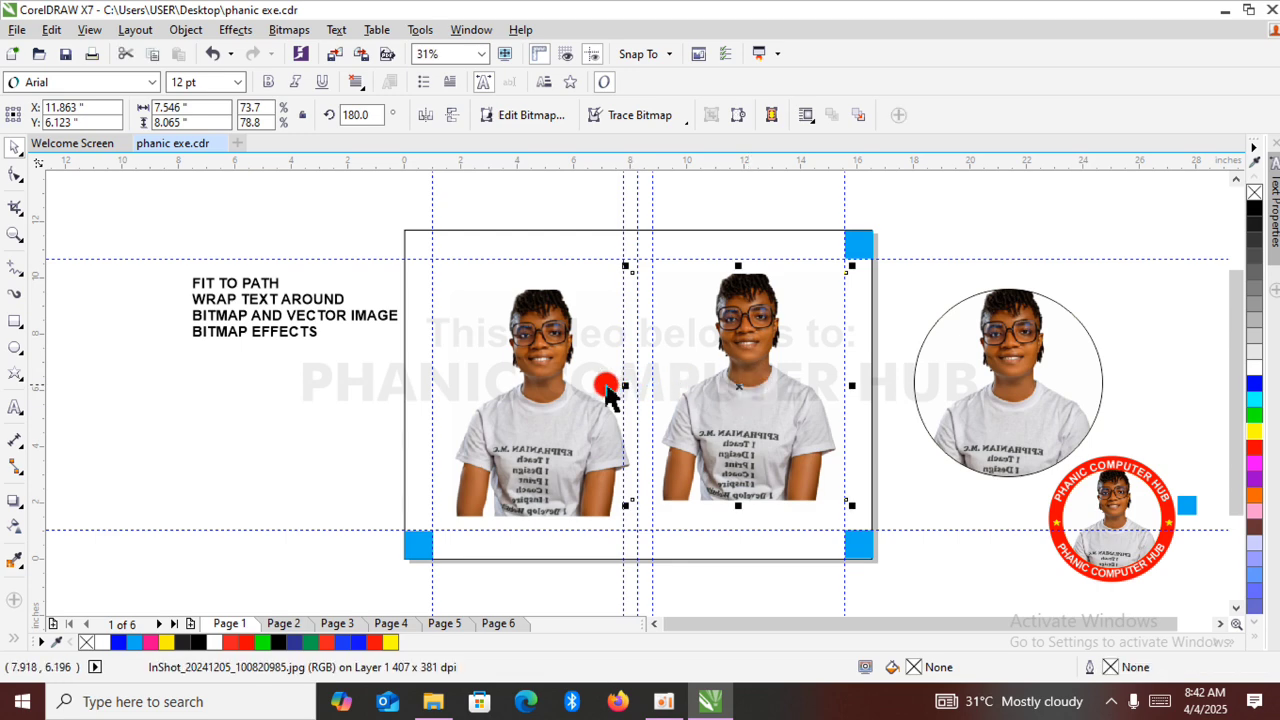
Group the two portraits on Page 1 and move the group around the page to show both images moving together.
{"action": "left_click", "coordinate": [558, 385]}
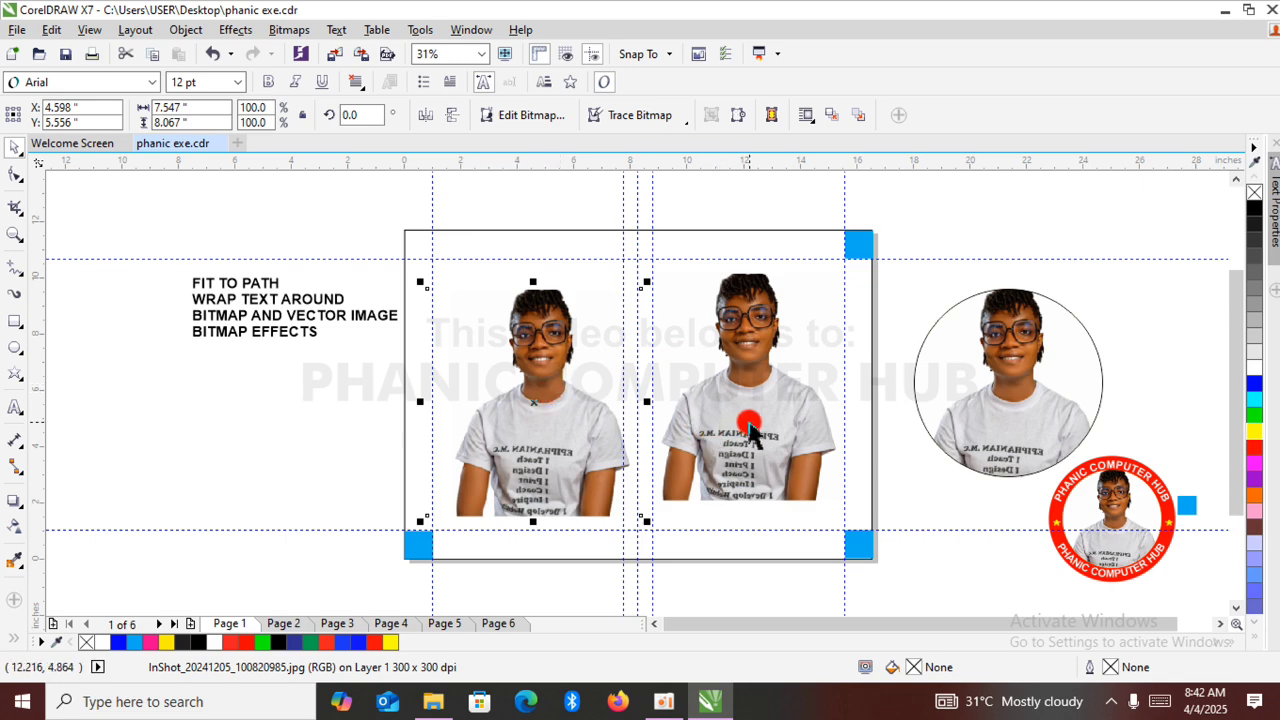
{"action": "left_click", "coordinate": [749, 430], "text": "shift"}
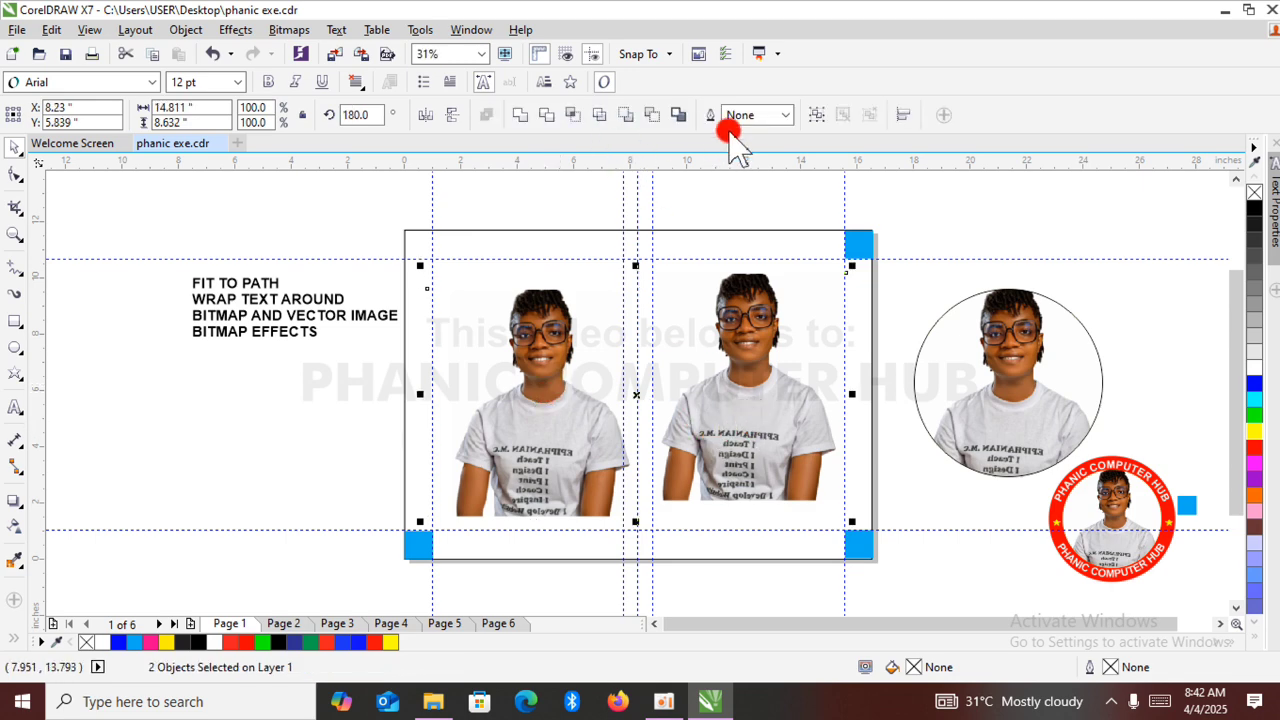
{"action": "left_click", "coordinate": [816, 114]}
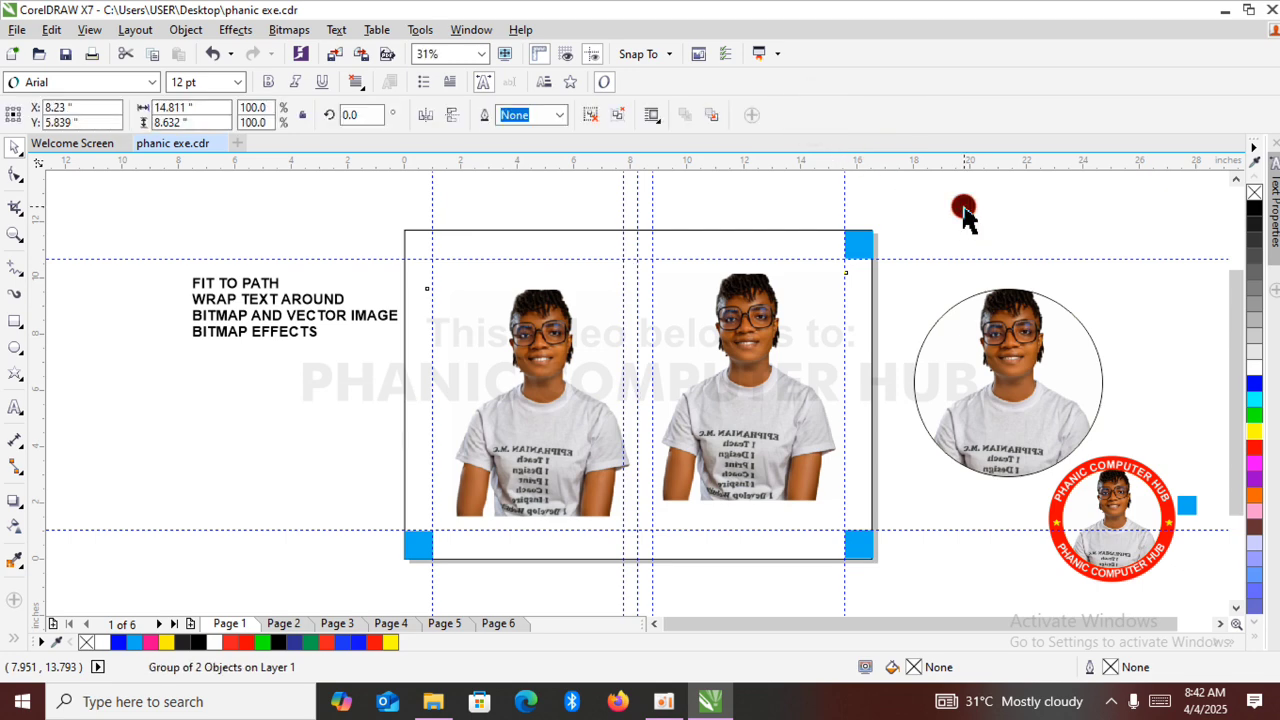
{"action": "left_click", "coordinate": [963, 206]}
{"action": "left_click", "coordinate": [720, 432]}
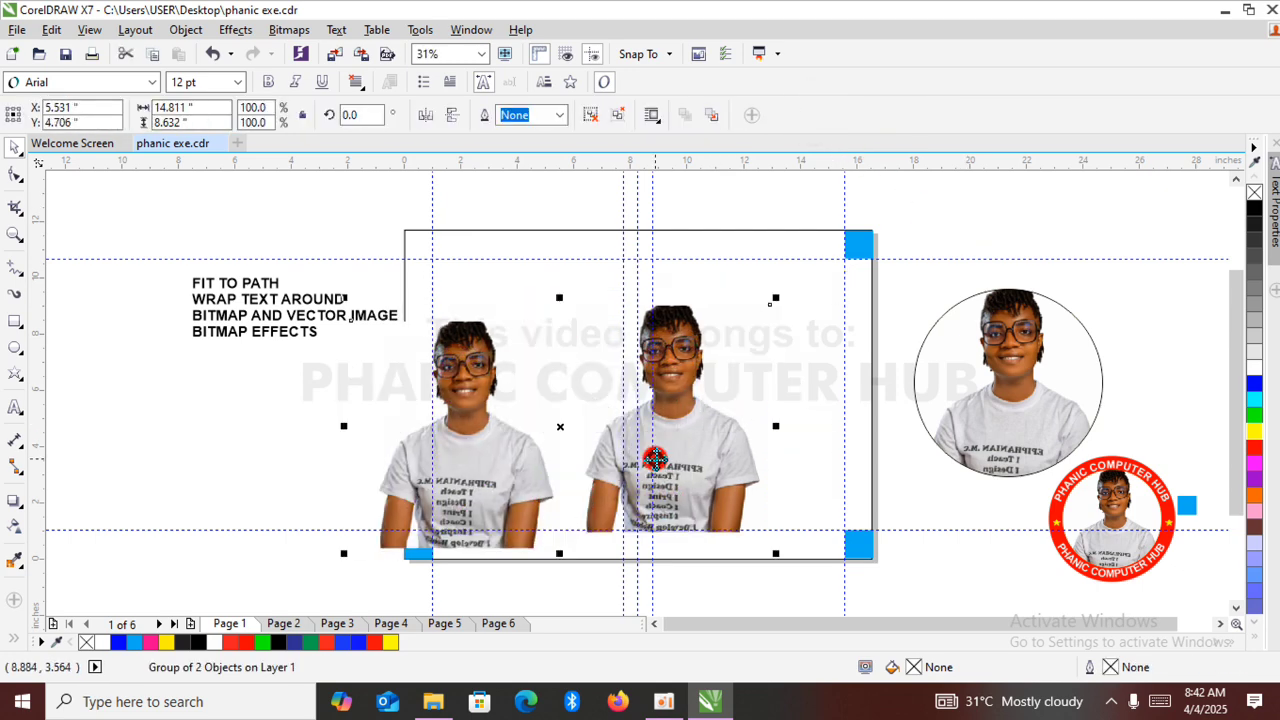
{"action": "left_click_drag", "start_coordinate": [720, 432], "coordinate": [742, 415]}
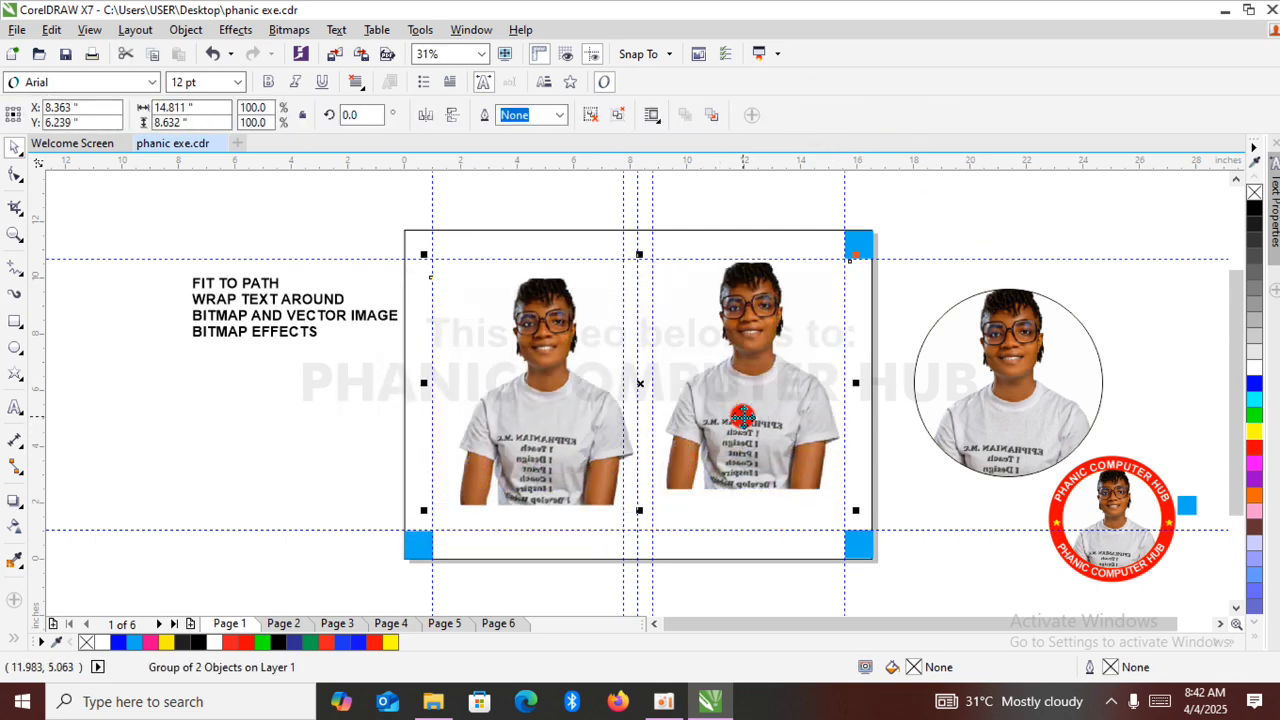
{"action": "left_click", "coordinate": [742, 416]}
{"action": "left_click", "coordinate": [742, 416], "text": "ctrl"}
Undo the group moves and the grouping of the two portraits.
{"action": "key", "text": "ctrl+z"}
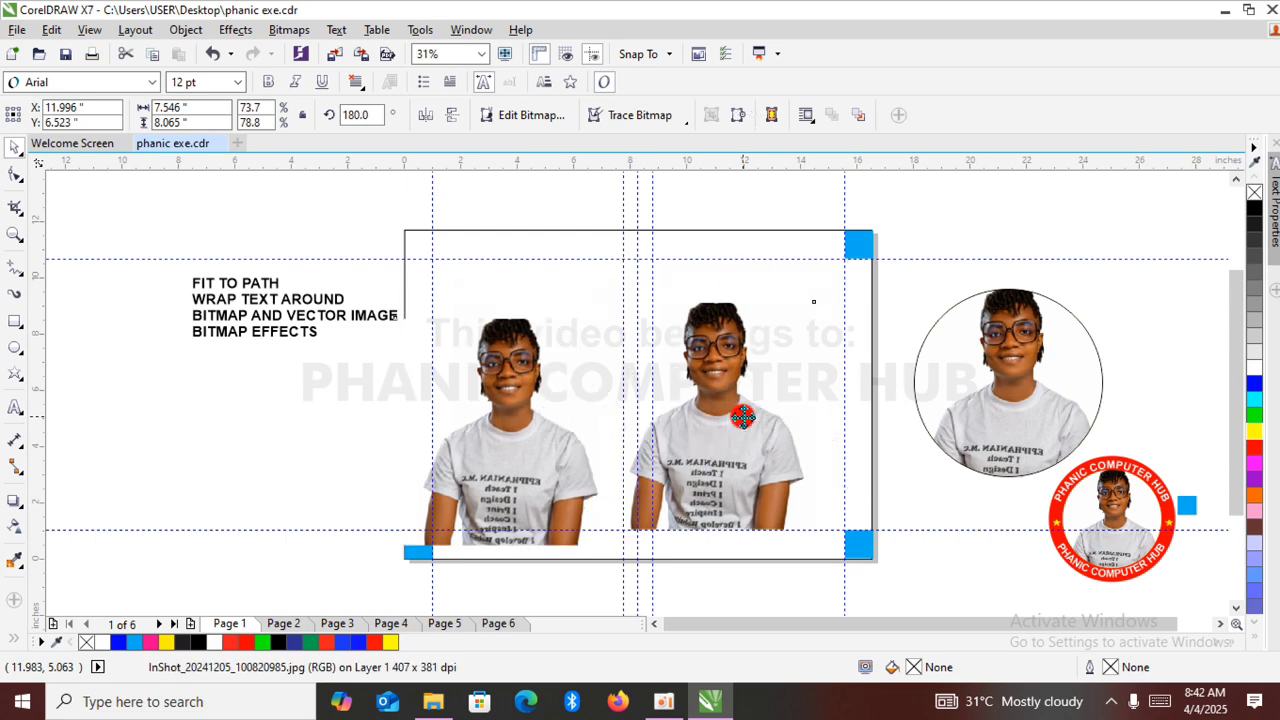
{"action": "key", "text": "ctrl+z"}
{"action": "key", "text": "ctrl+z"}
{"action": "key", "text": "ctrl+z"}
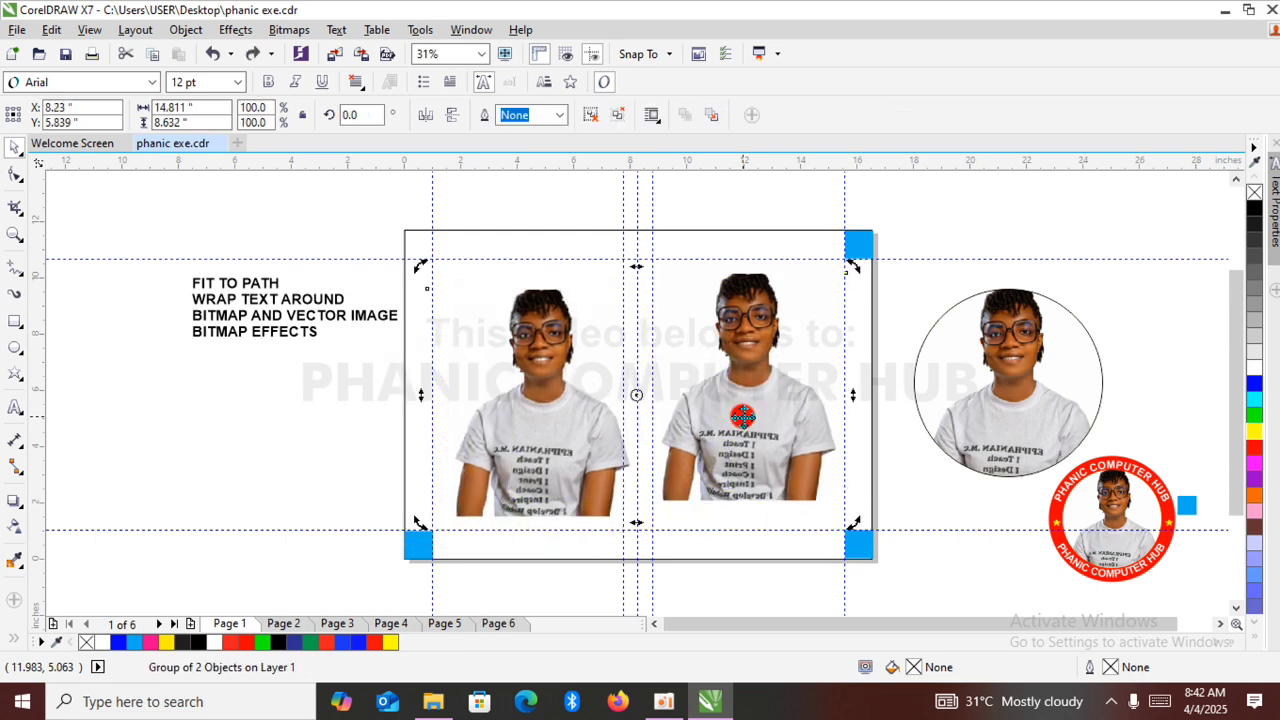
{"action": "key", "text": "ctrl+z"}
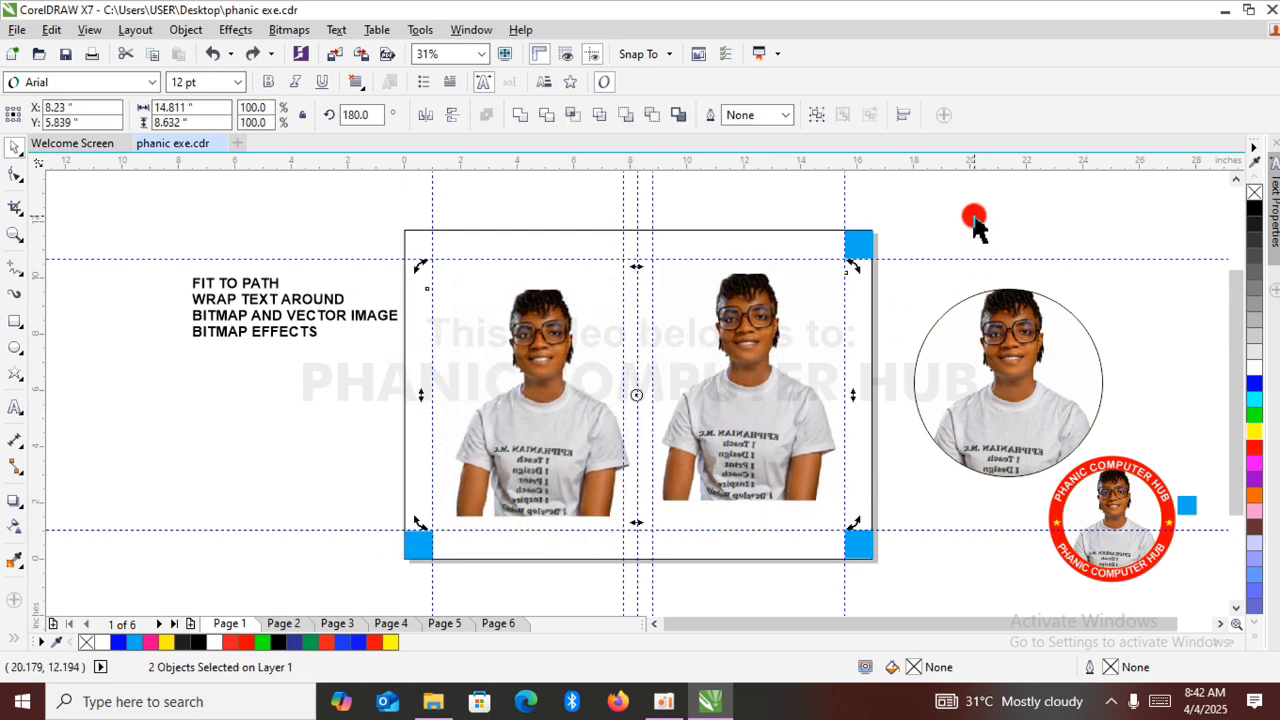
Clear the page by moving the right portrait below the text list and the left portrait beneath the circular portrait, both outside the page.
{"action": "left_click", "coordinate": [973, 215]}
{"action": "left_click_drag", "start_coordinate": [761, 408], "coordinate": [830, 369]}
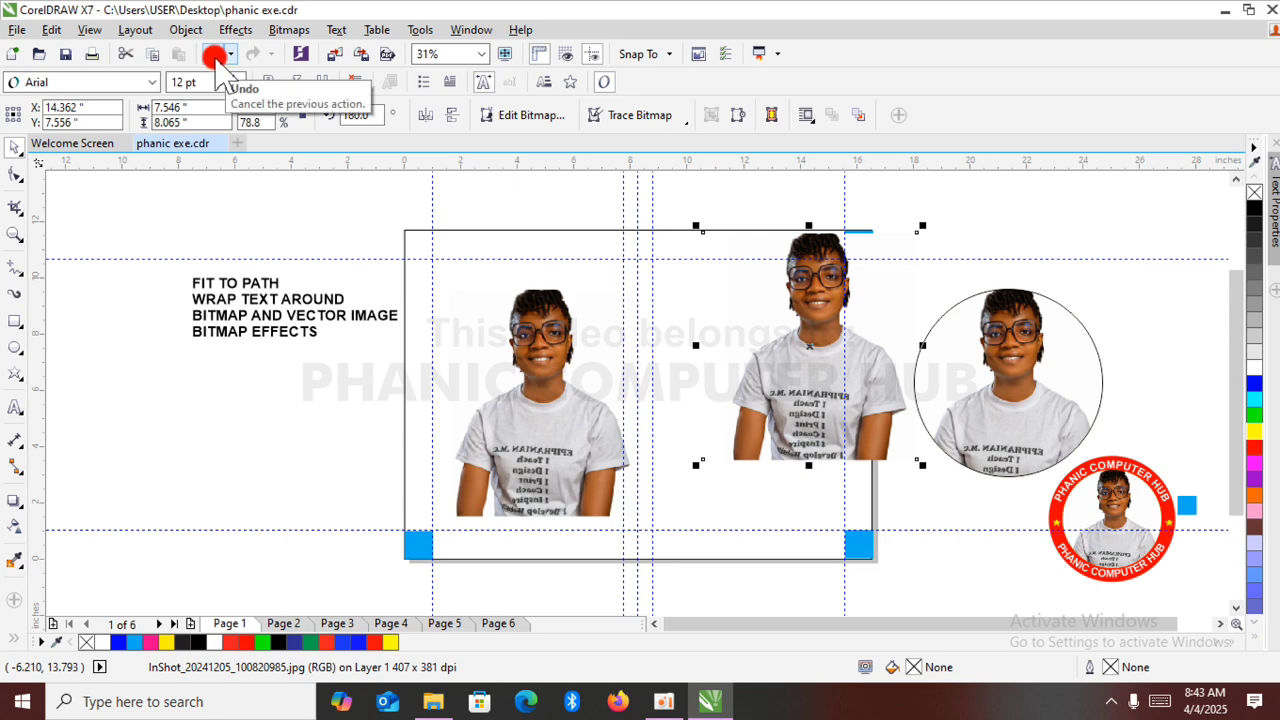
{"action": "left_click", "coordinate": [290, 248]}
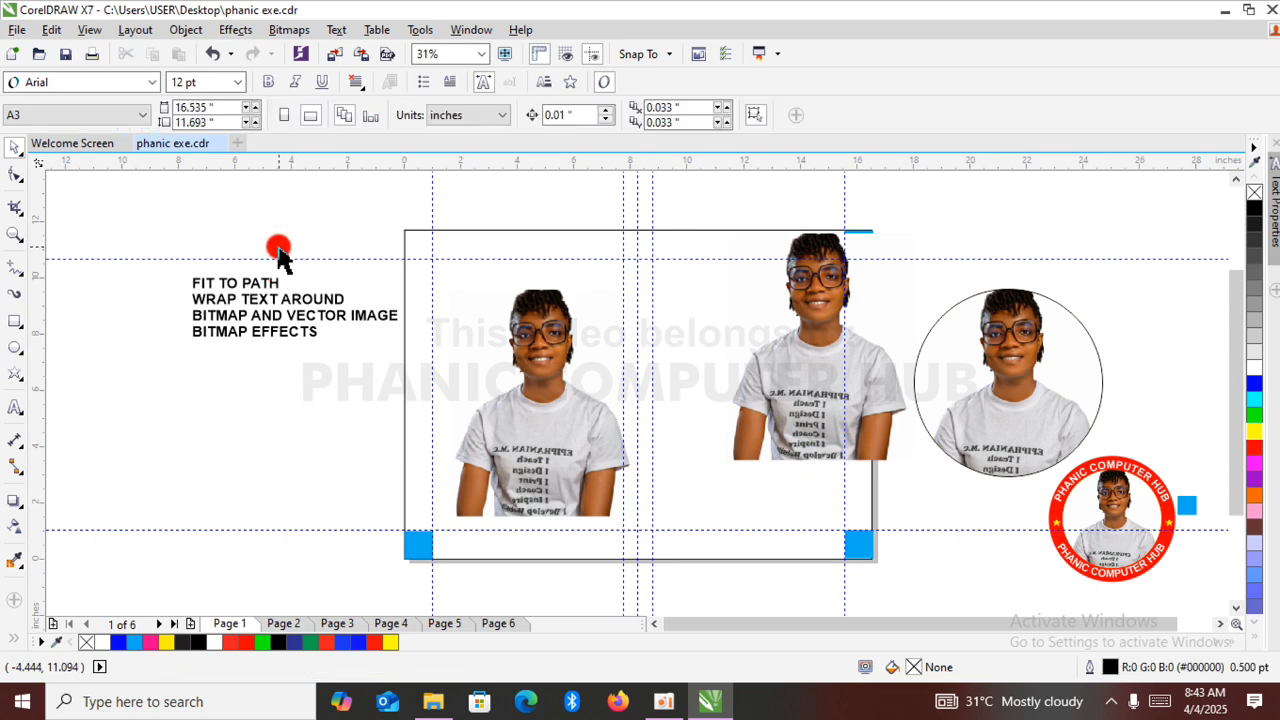
{"action": "left_click", "coordinate": [821, 430]}
{"action": "left_click_drag", "start_coordinate": [821, 430], "coordinate": [265, 551]}
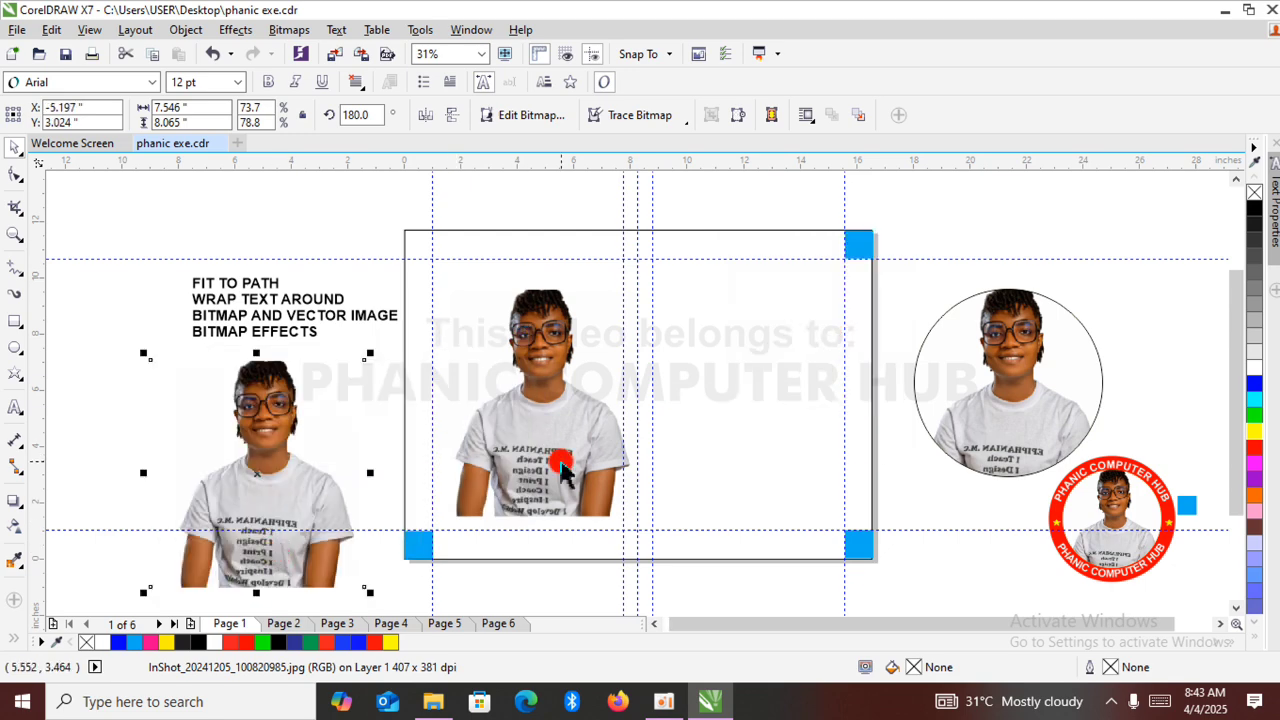
{"action": "left_click", "coordinate": [560, 470]}
{"action": "left_click_drag", "start_coordinate": [560, 470], "coordinate": [1030, 578]}
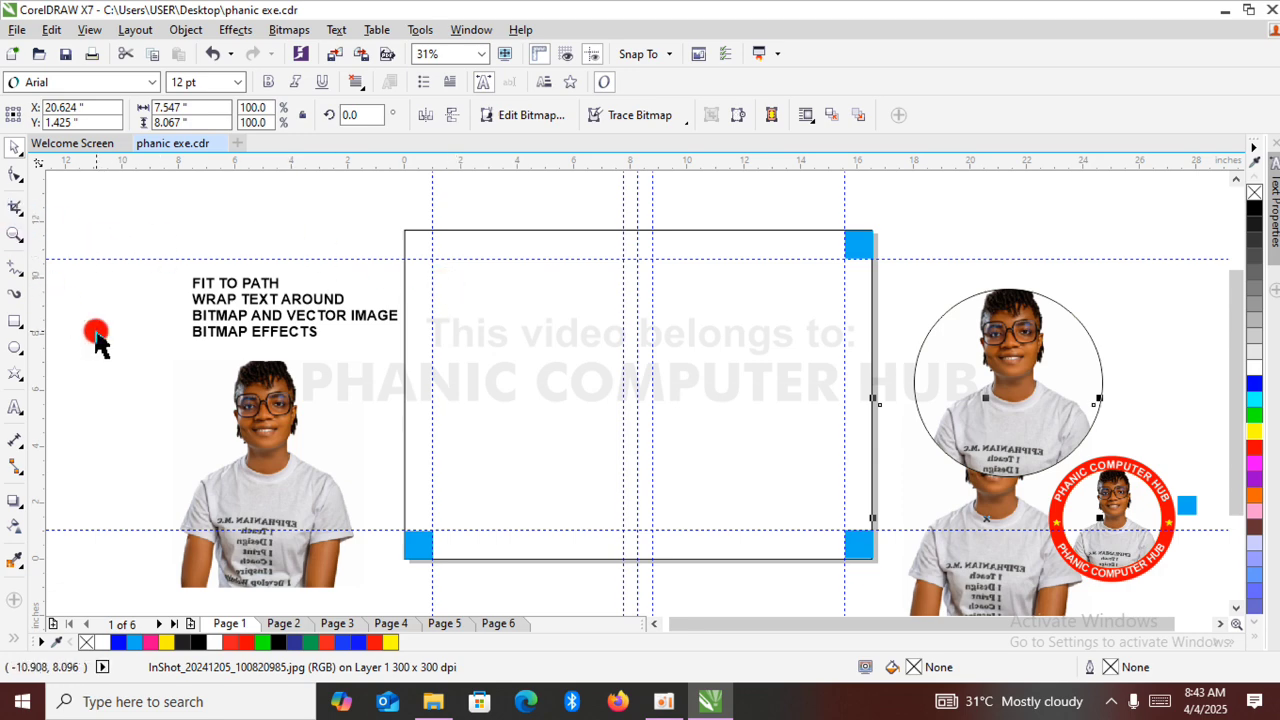
Draw a rectangle about 5.83 by 3.67 inches in the upper left part of the page and fill it with blue.
{"action": "mouse_move", "coordinate": [662, 698]}
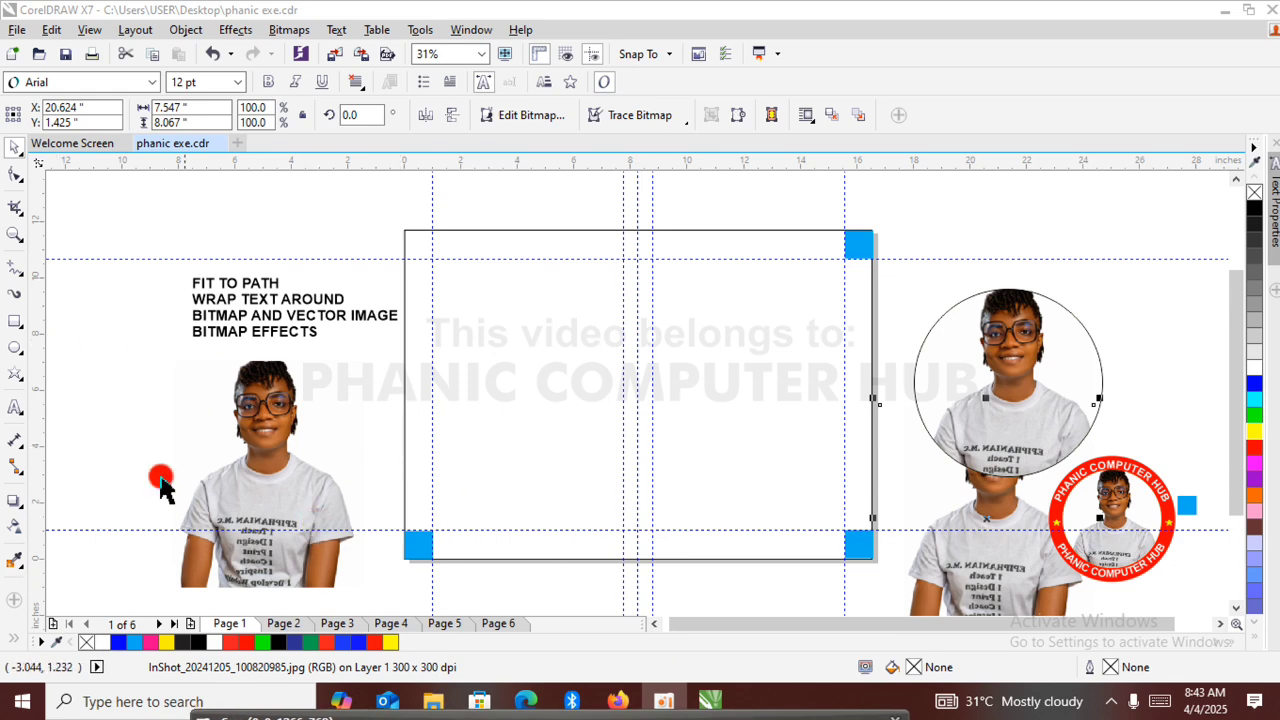
{"action": "left_click", "coordinate": [15, 407]}
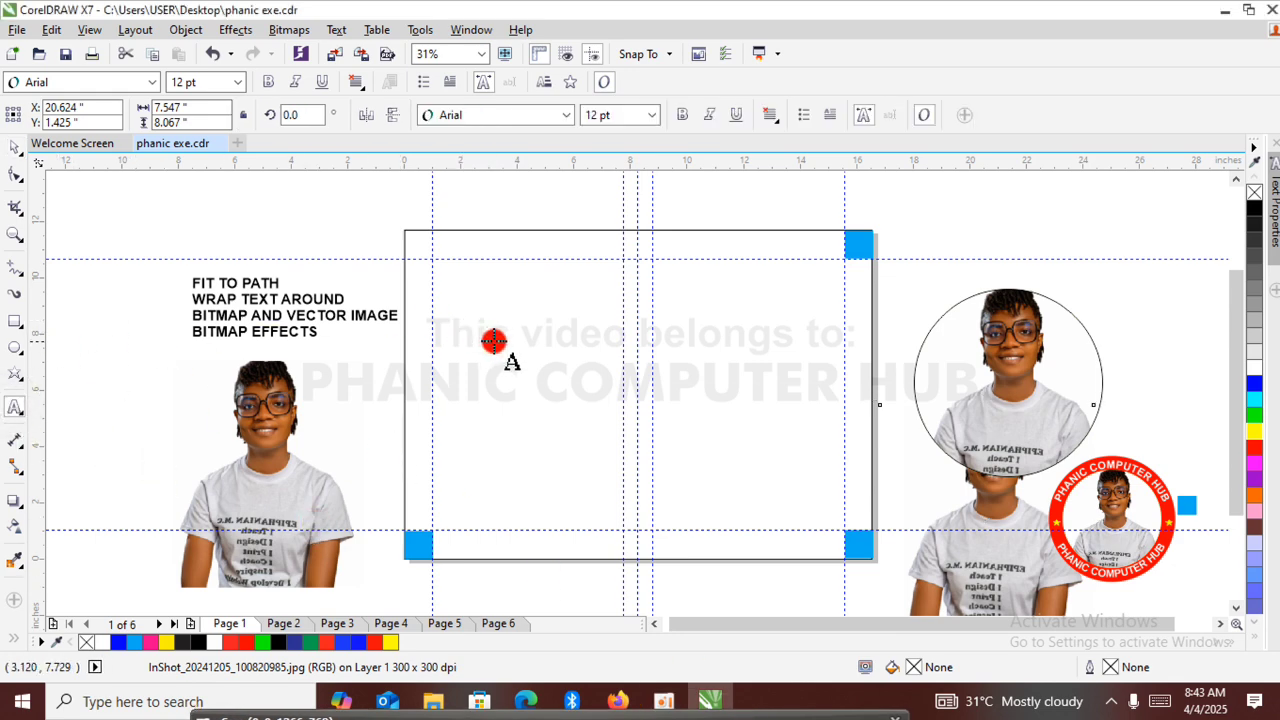
{"action": "left_click", "coordinate": [14, 148]}
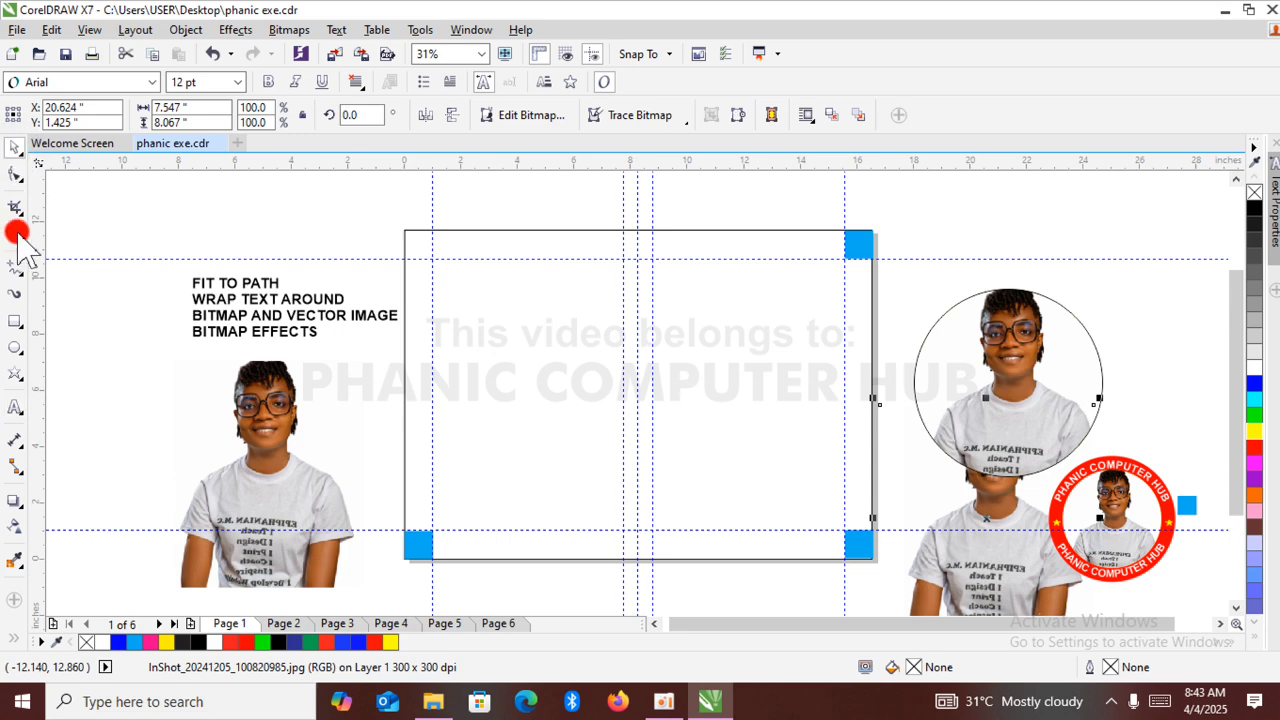
{"action": "left_click", "coordinate": [15, 321]}
{"action": "left_click_drag", "start_coordinate": [463, 302], "coordinate": [632, 410]}
{"action": "left_click", "coordinate": [12, 148]}
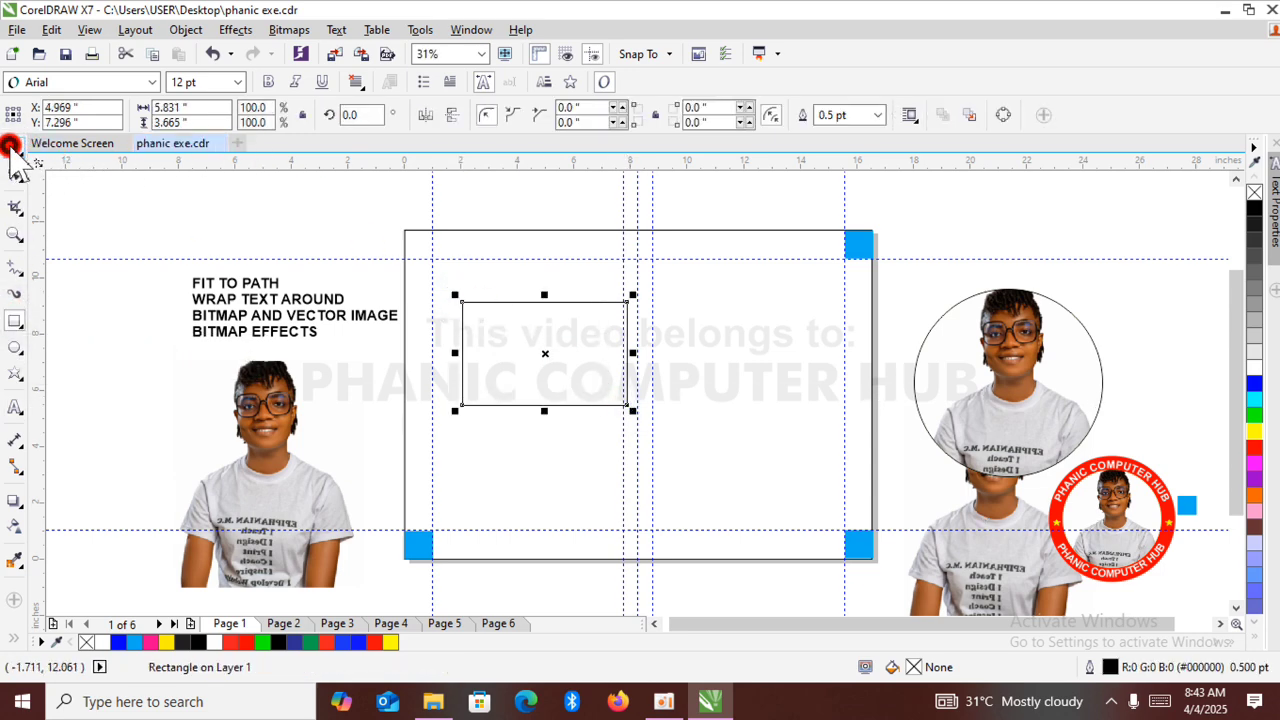
{"action": "left_click", "coordinate": [1255, 383]}
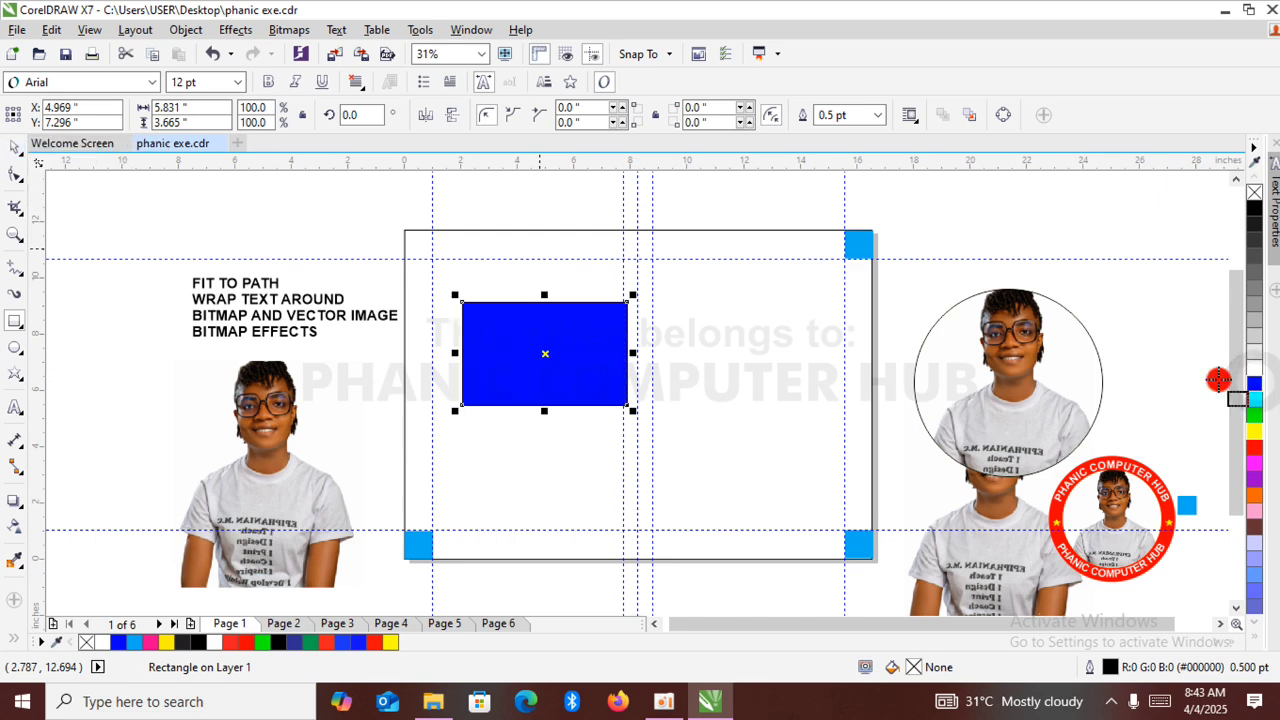
{"action": "left_click", "coordinate": [14, 145]}
Place a copy of the blue rectangle near the page's lower edge and line the original up above it.
{"action": "left_click_drag", "start_coordinate": [543, 360], "coordinate": [530, 373]}
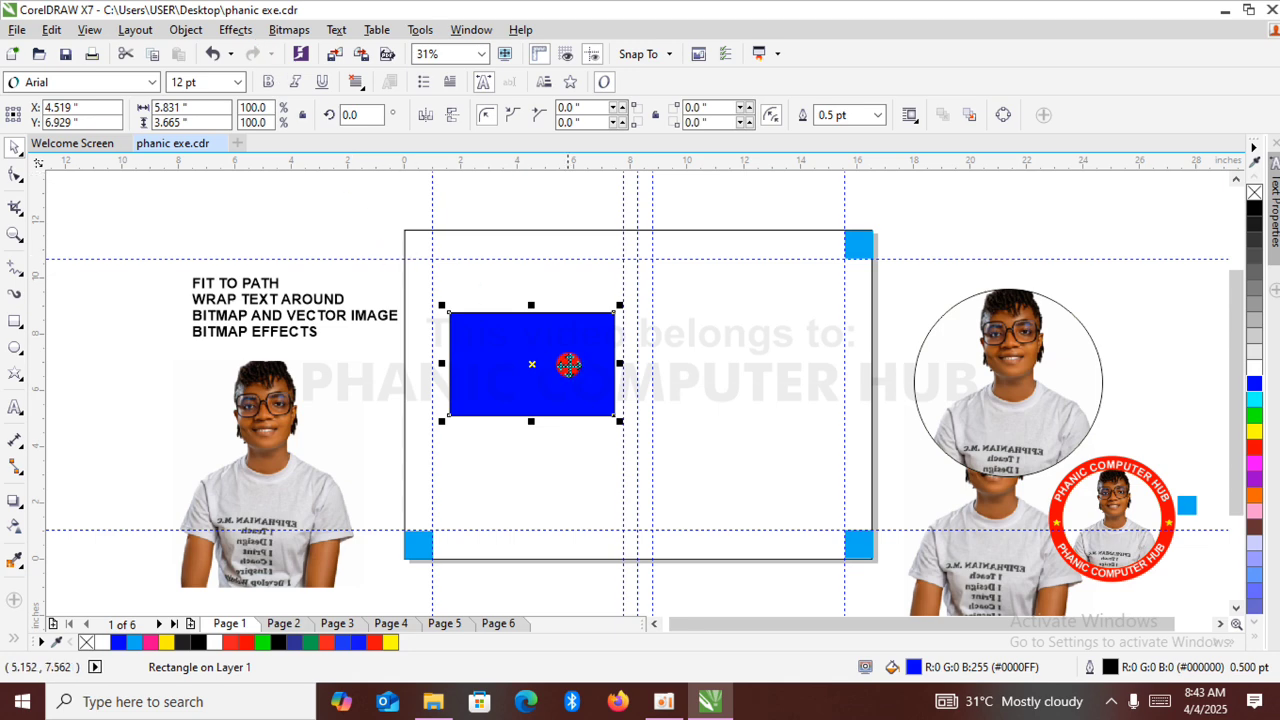
{"action": "left_click_drag", "start_coordinate": [543, 363], "coordinate": [536, 336]}
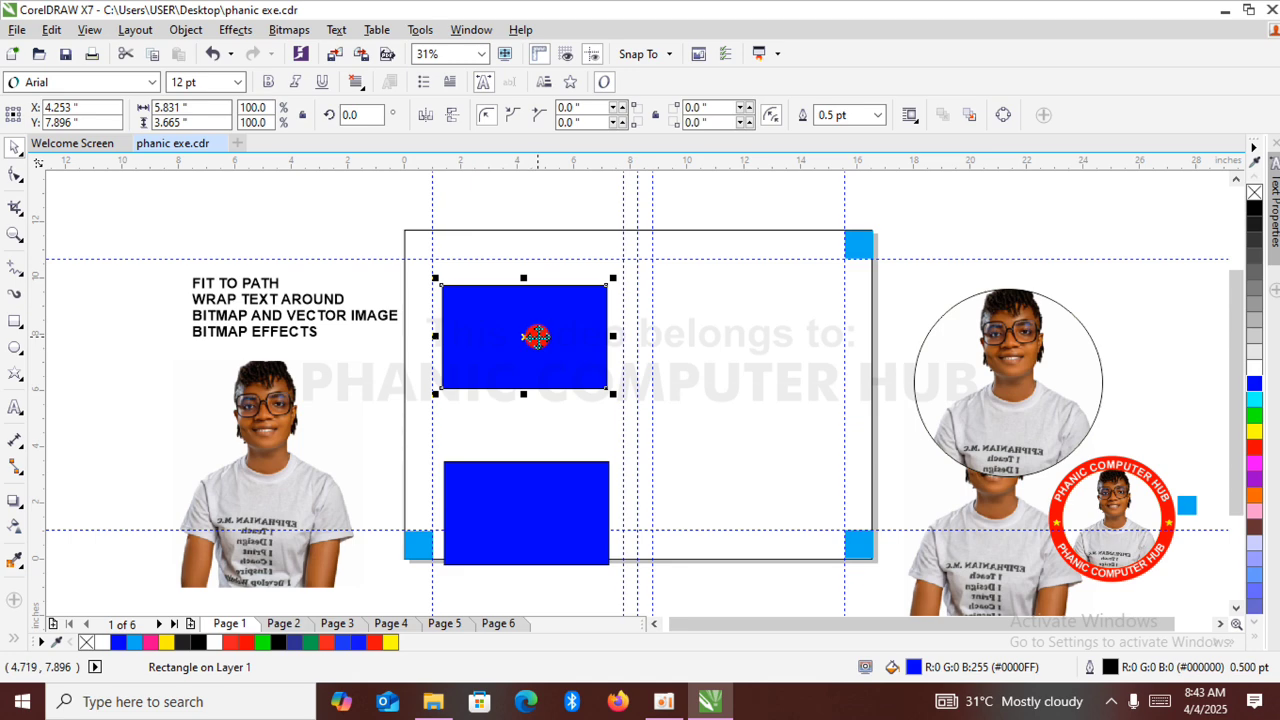
{"action": "left_click", "coordinate": [512, 351]}
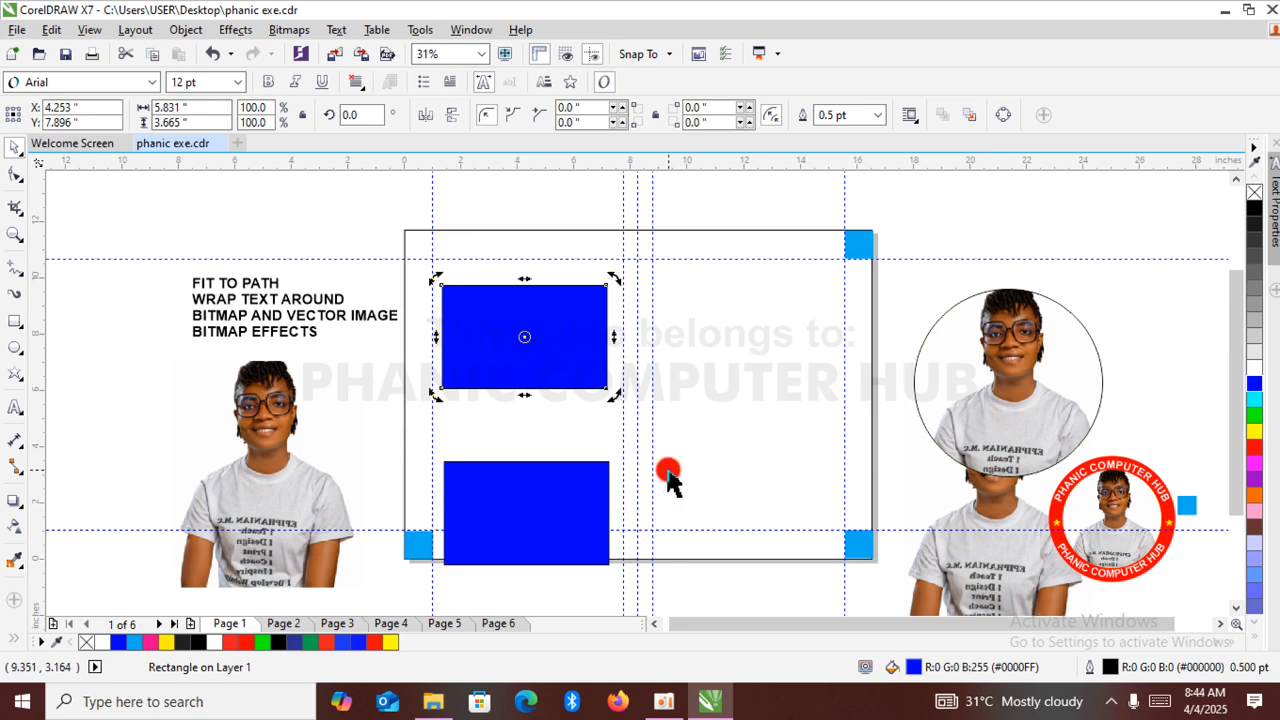
{"action": "key", "text": "Right"}
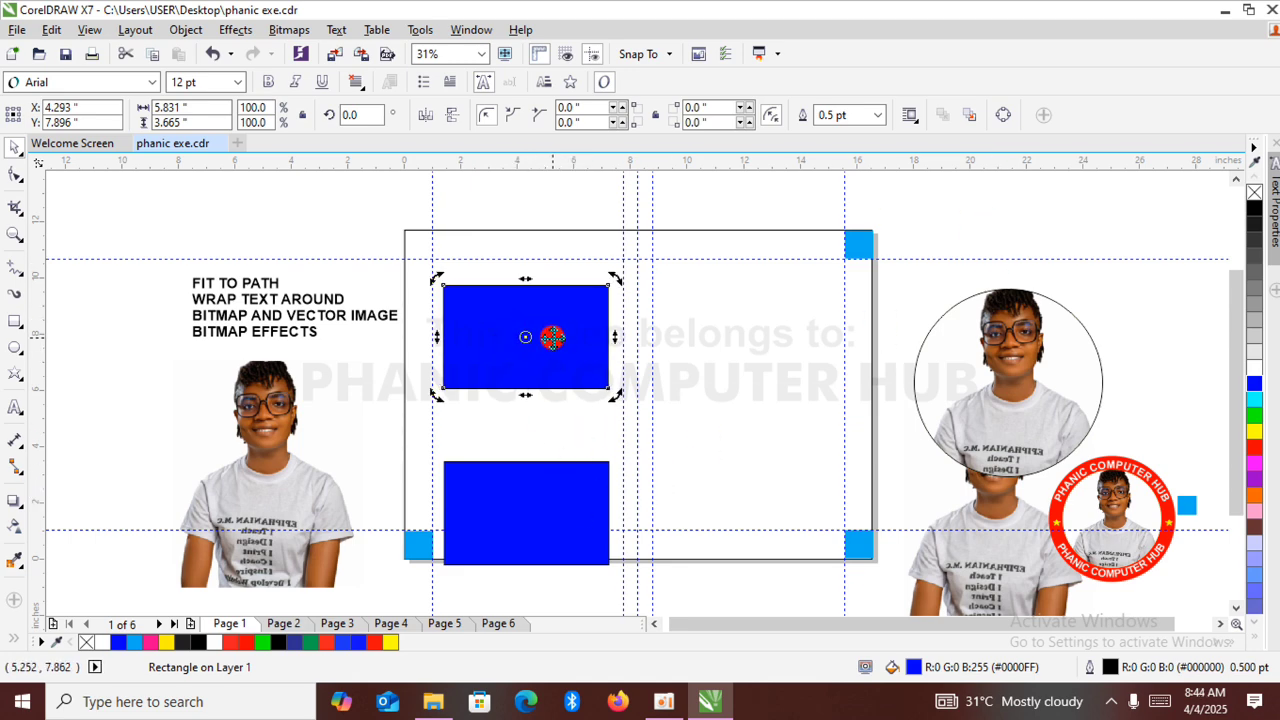
{"action": "left_click", "coordinate": [552, 338]}
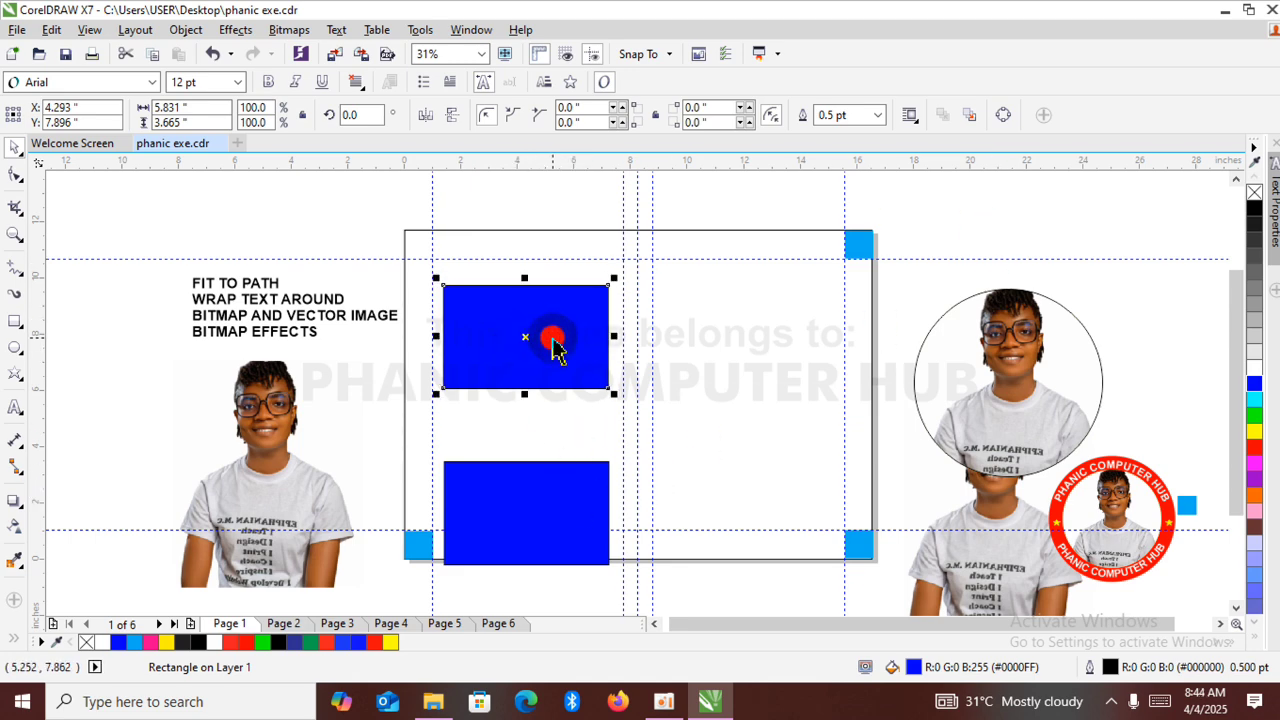
Examine which bitmap effects, including the Blur effects, are available for the upper blue vector rectangle.
{"action": "left_click", "coordinate": [296, 29]}
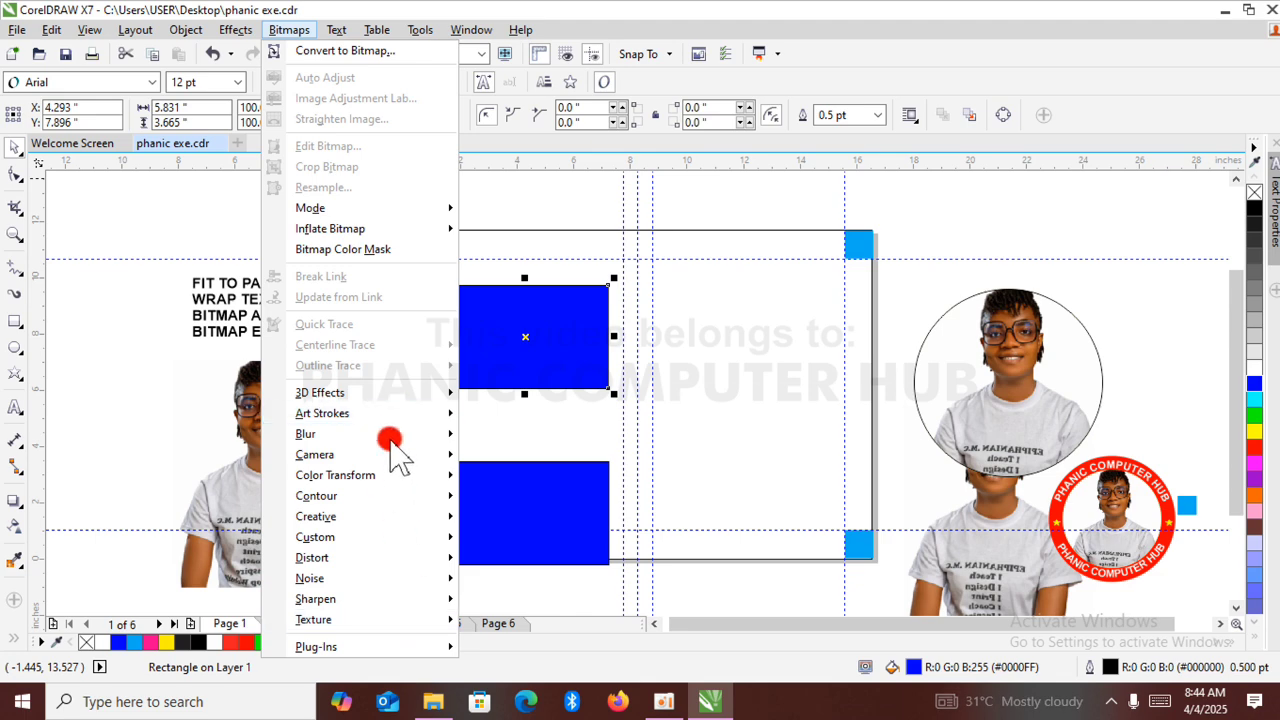
{"action": "mouse_move", "coordinate": [404, 400]}
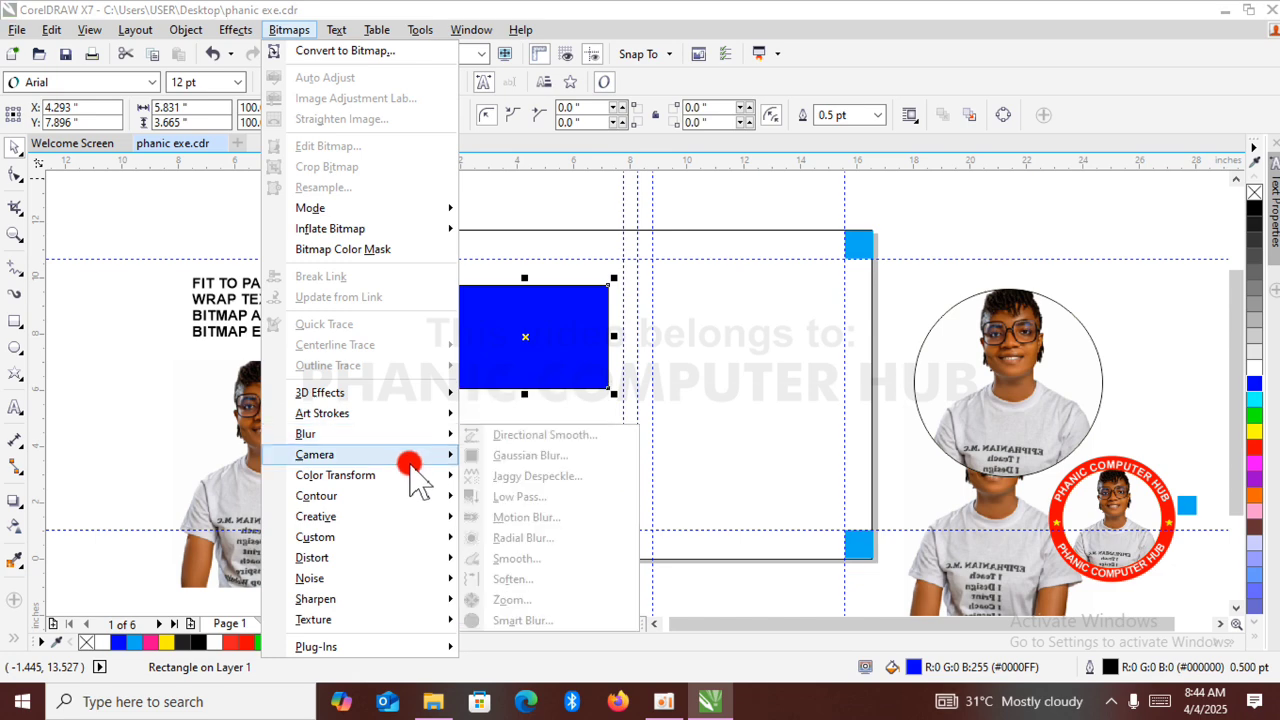
{"action": "mouse_move", "coordinate": [420, 567]}
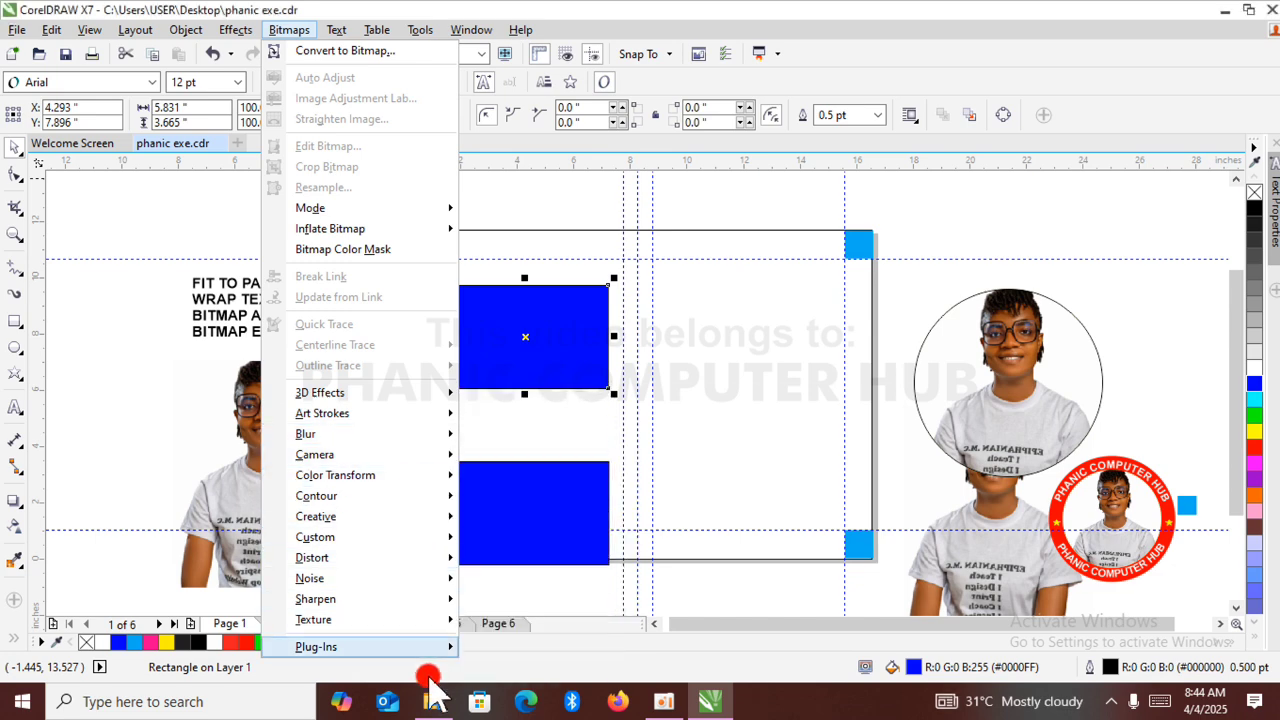
{"action": "left_click", "coordinate": [459, 92]}
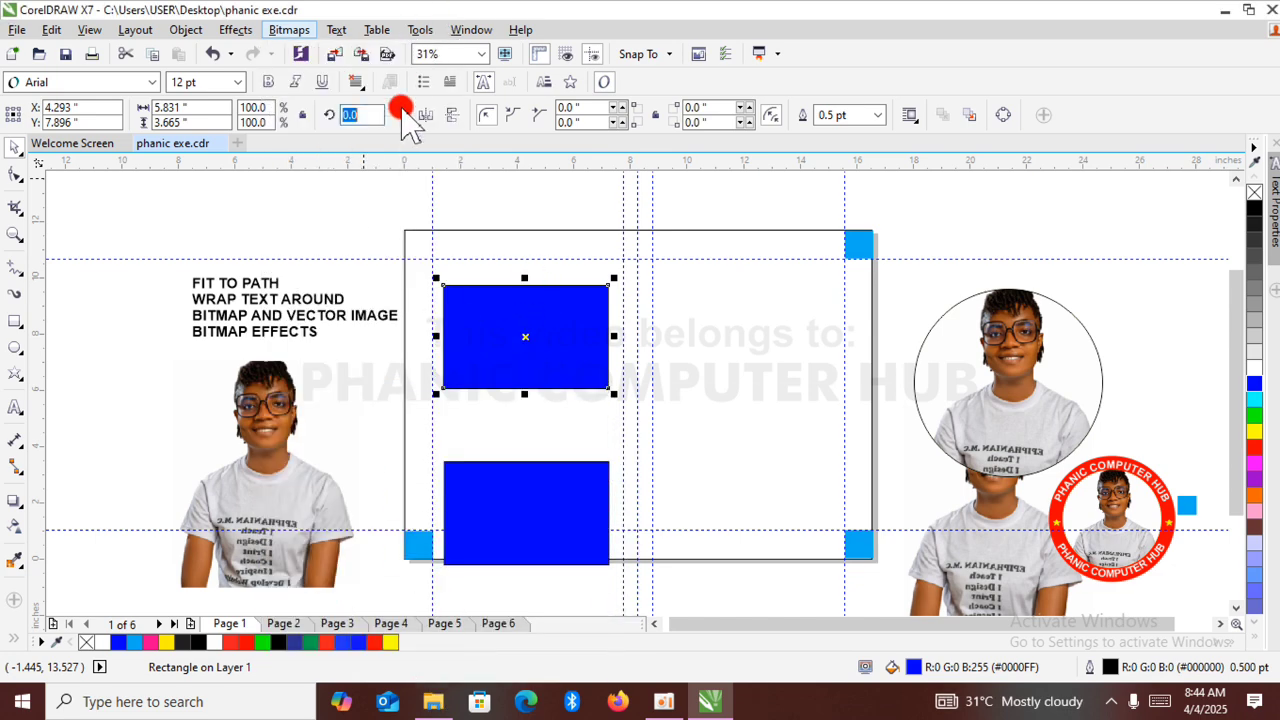
Convert the upper blue rectangle to a 300 dpi RGB Color (24-bit) bitmap with anti-aliasing and transparent background.
{"action": "left_click", "coordinate": [480, 298]}
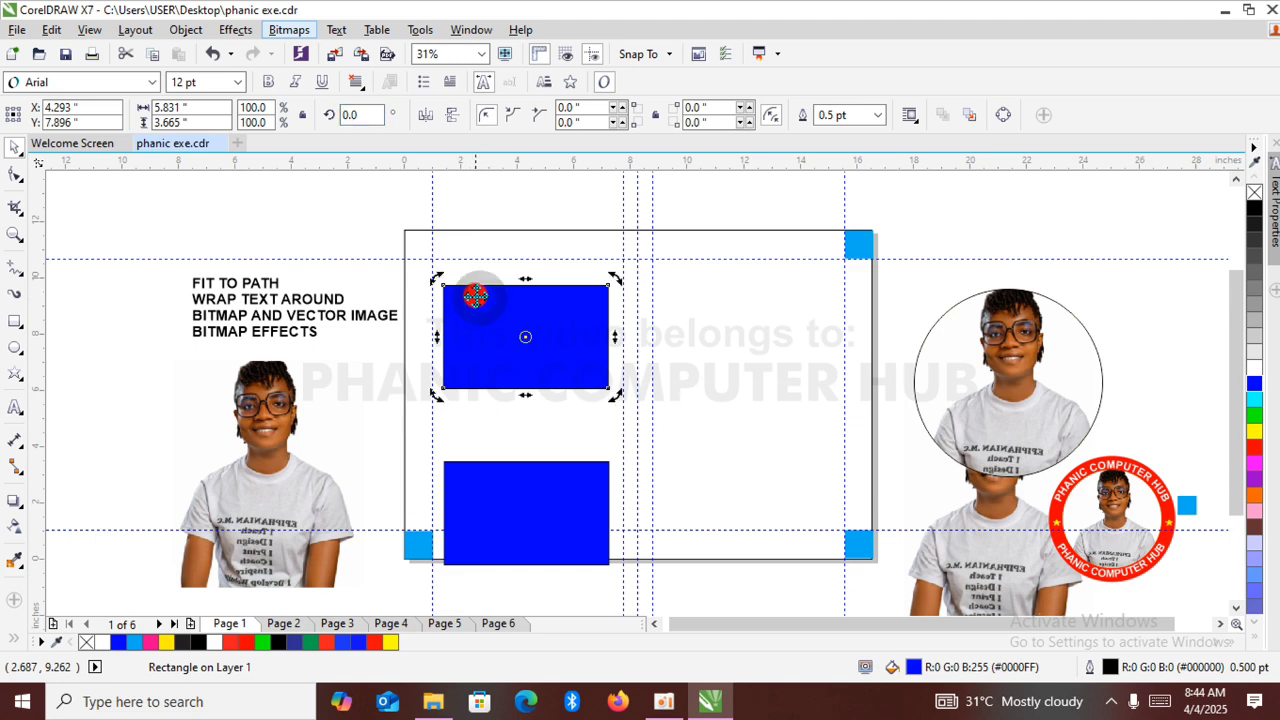
{"action": "left_click", "coordinate": [474, 344]}
{"action": "left_click", "coordinate": [356, 84]}
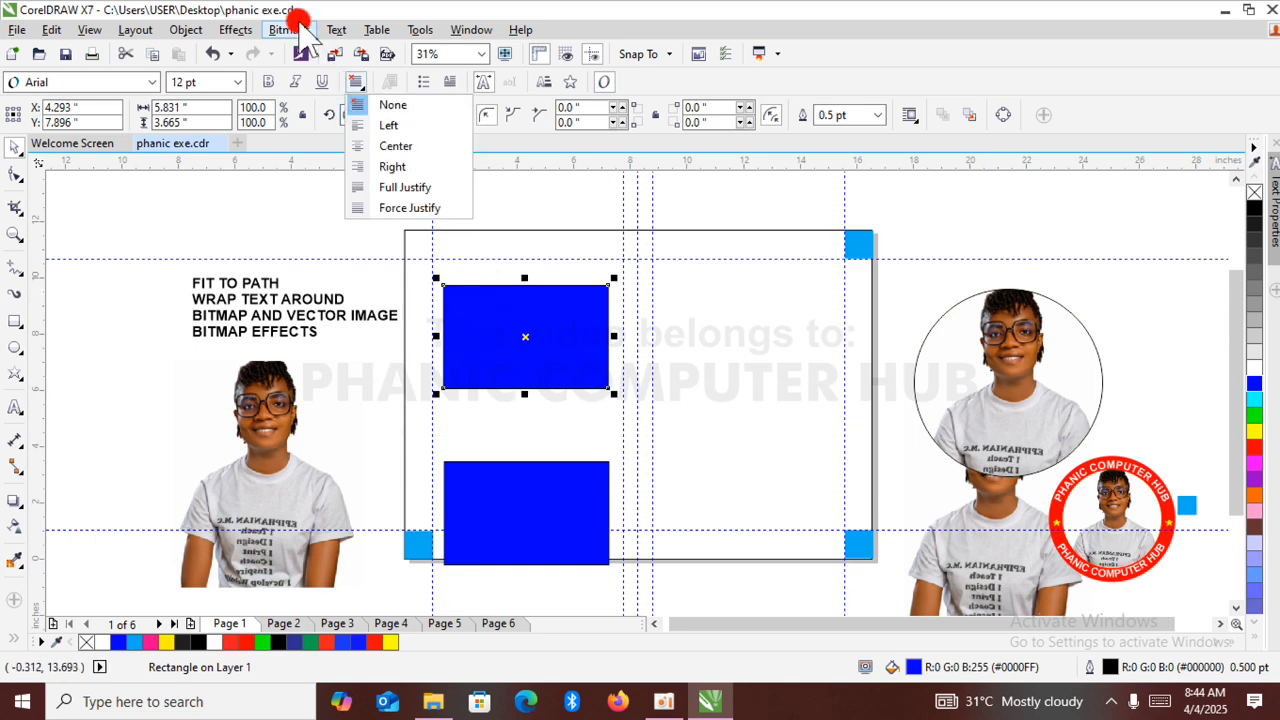
{"action": "left_click", "coordinate": [292, 31]}
{"action": "left_click", "coordinate": [318, 47]}
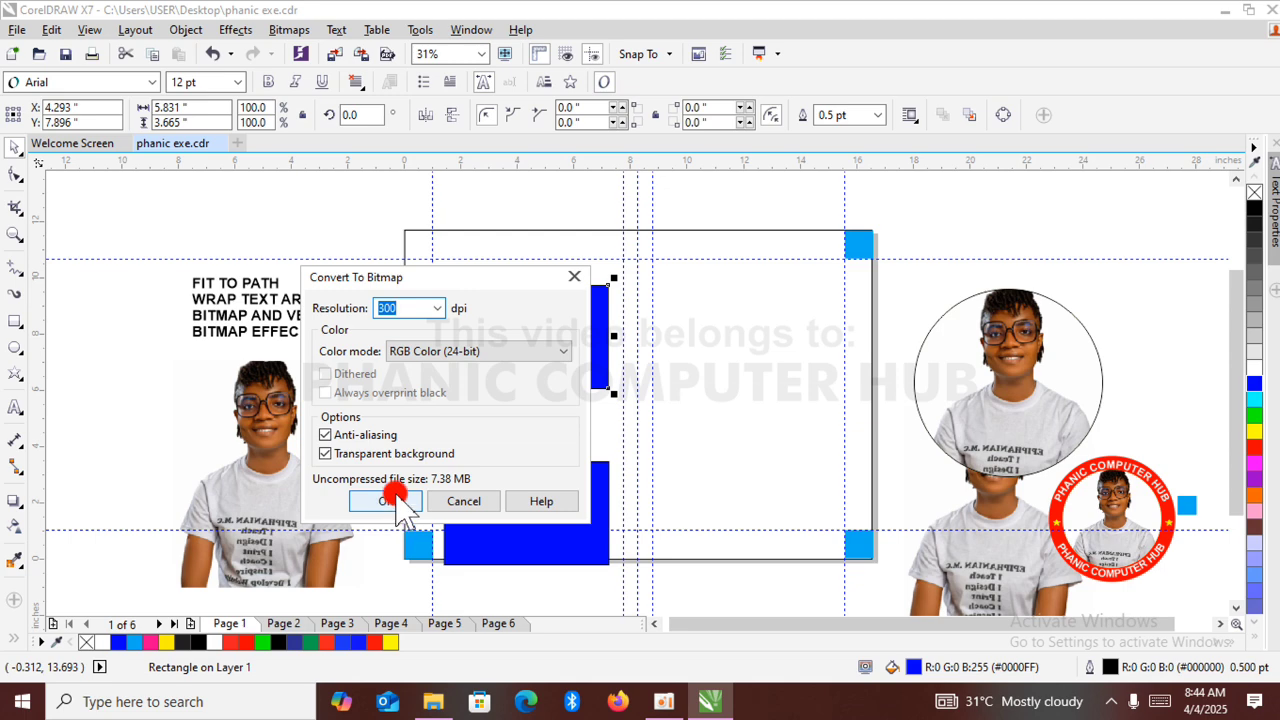
{"action": "left_click", "coordinate": [392, 501]}
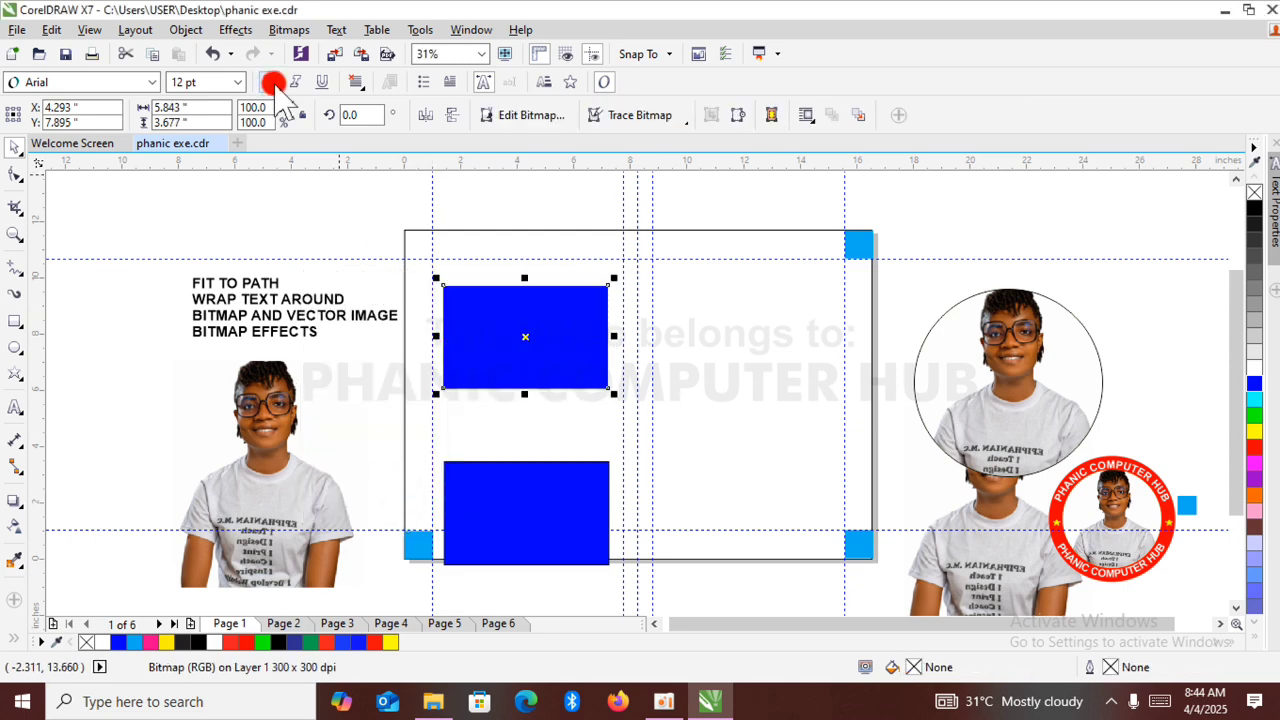
Start a Page Curl effect on the upper blue bitmap, curling its lower-right corner in the Horizontal direction with Transparent paper.
{"action": "left_click", "coordinate": [289, 30]}
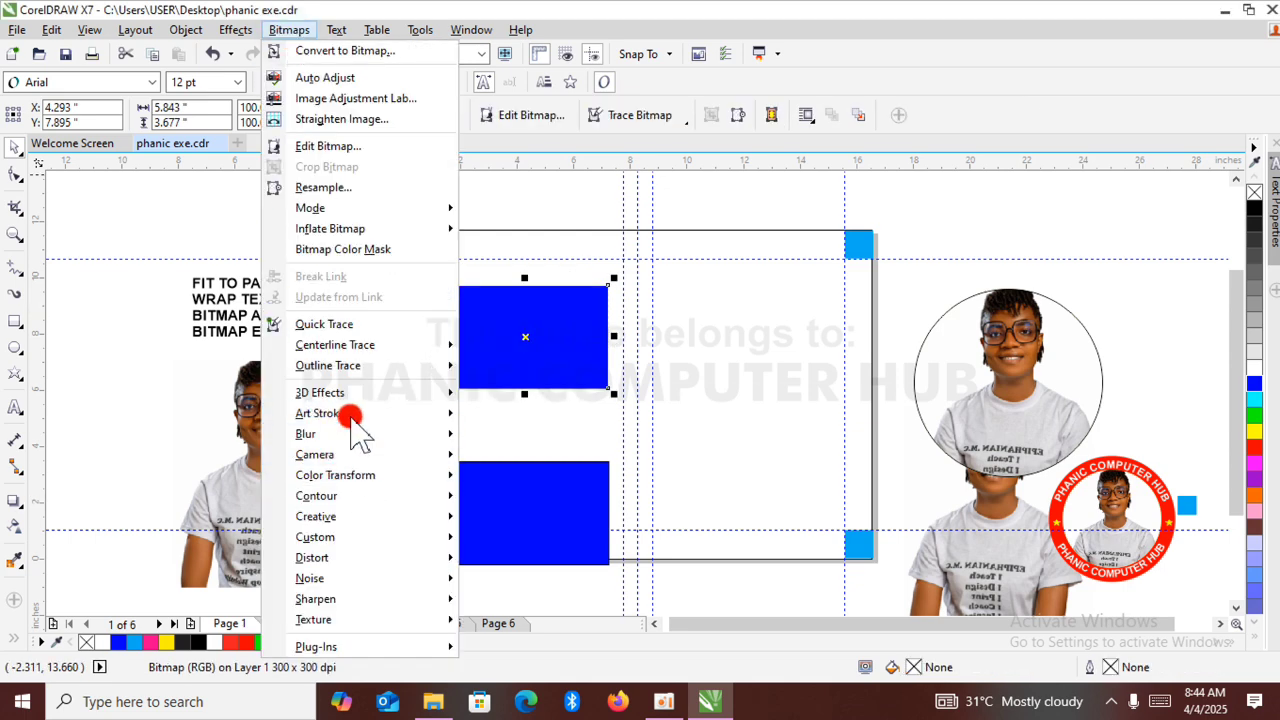
{"action": "mouse_move", "coordinate": [366, 390]}
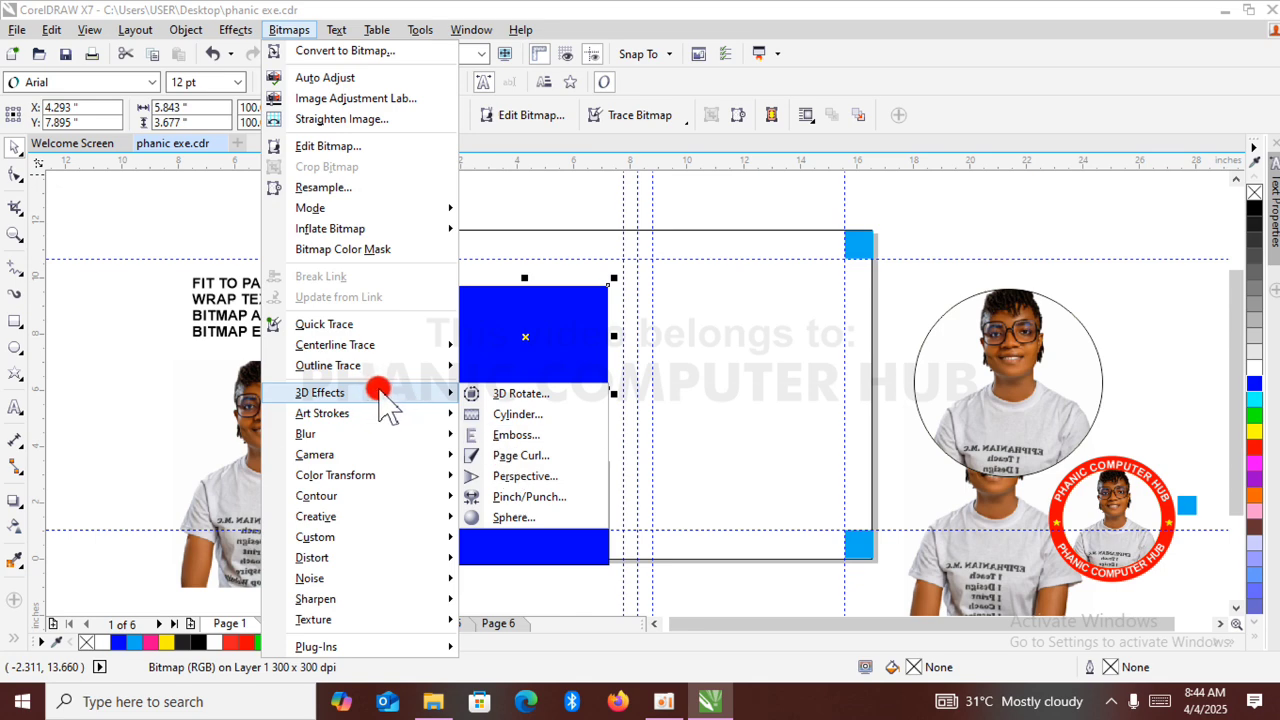
{"action": "left_click", "coordinate": [533, 457]}
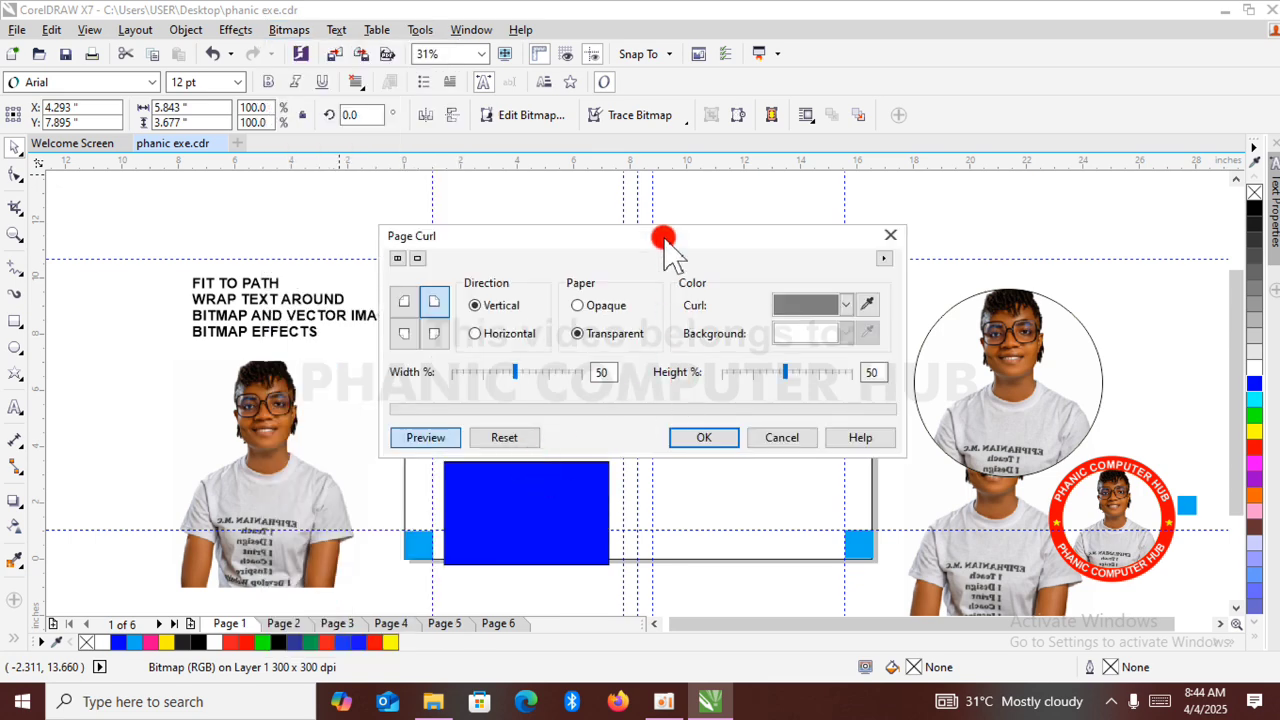
{"action": "left_click_drag", "start_coordinate": [663, 237], "coordinate": [683, 466]}
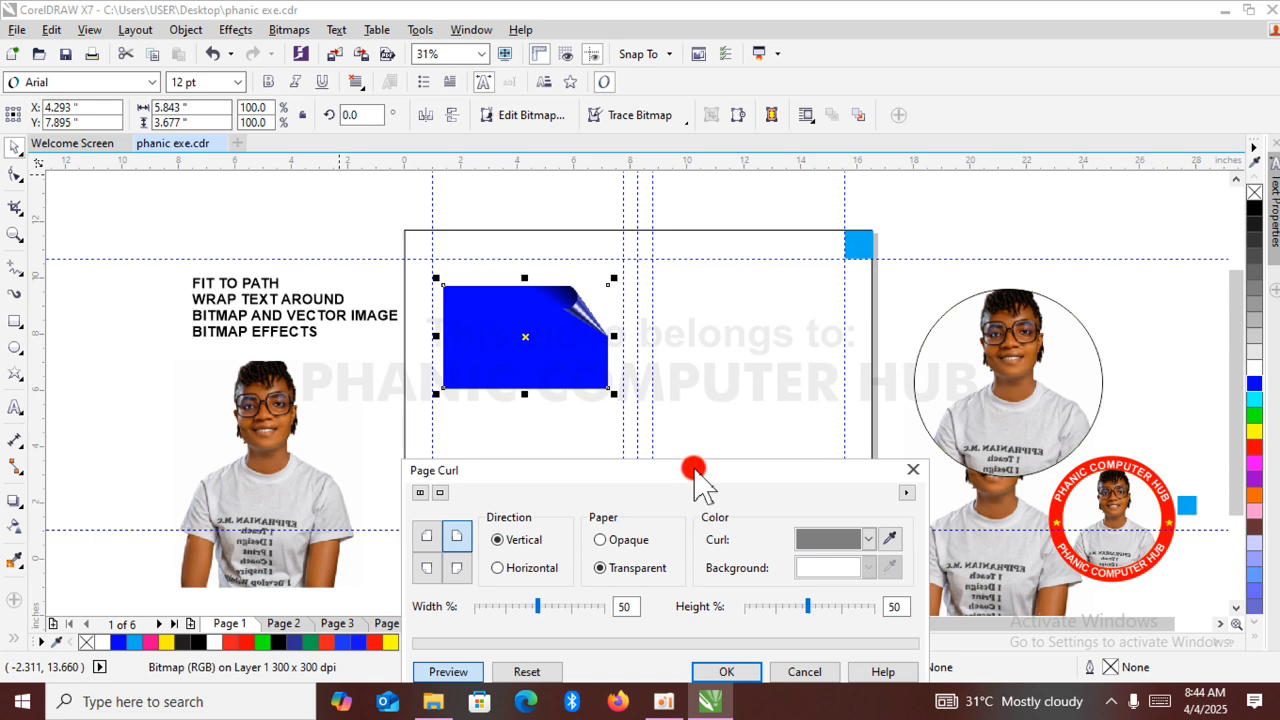
{"action": "left_click_drag", "start_coordinate": [683, 466], "coordinate": [869, 368]}
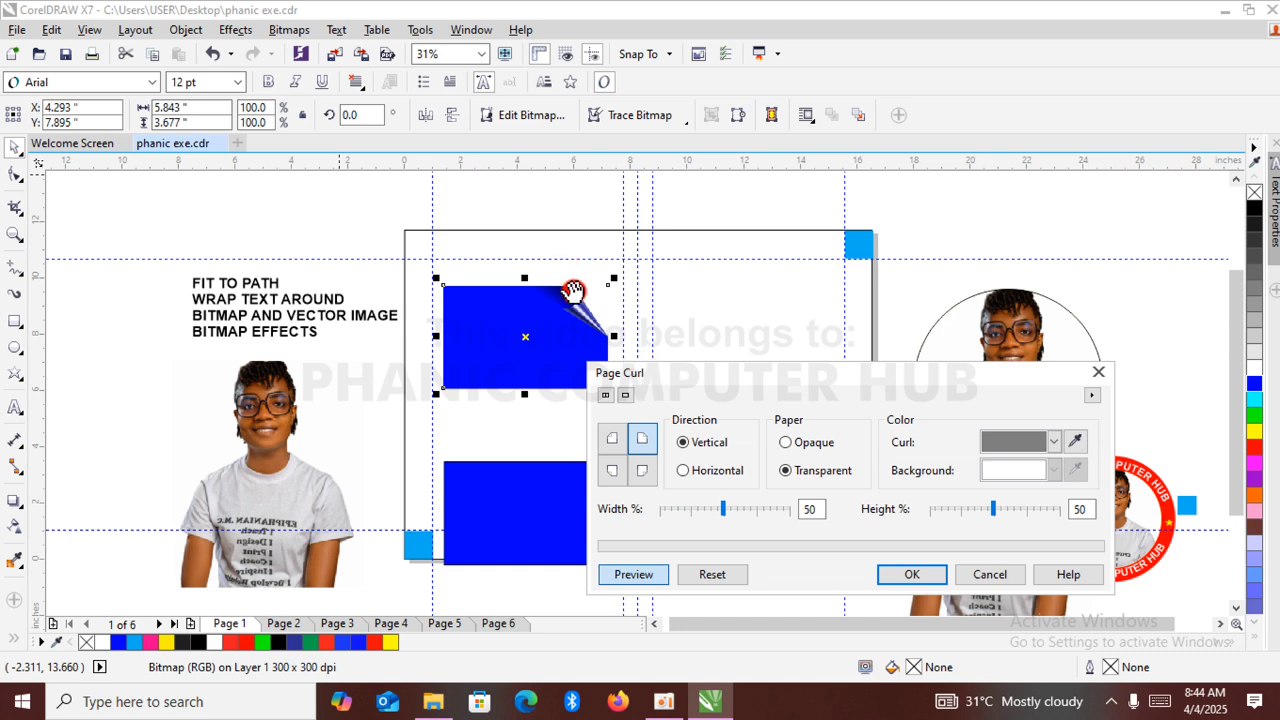
{"action": "left_click", "coordinate": [787, 470]}
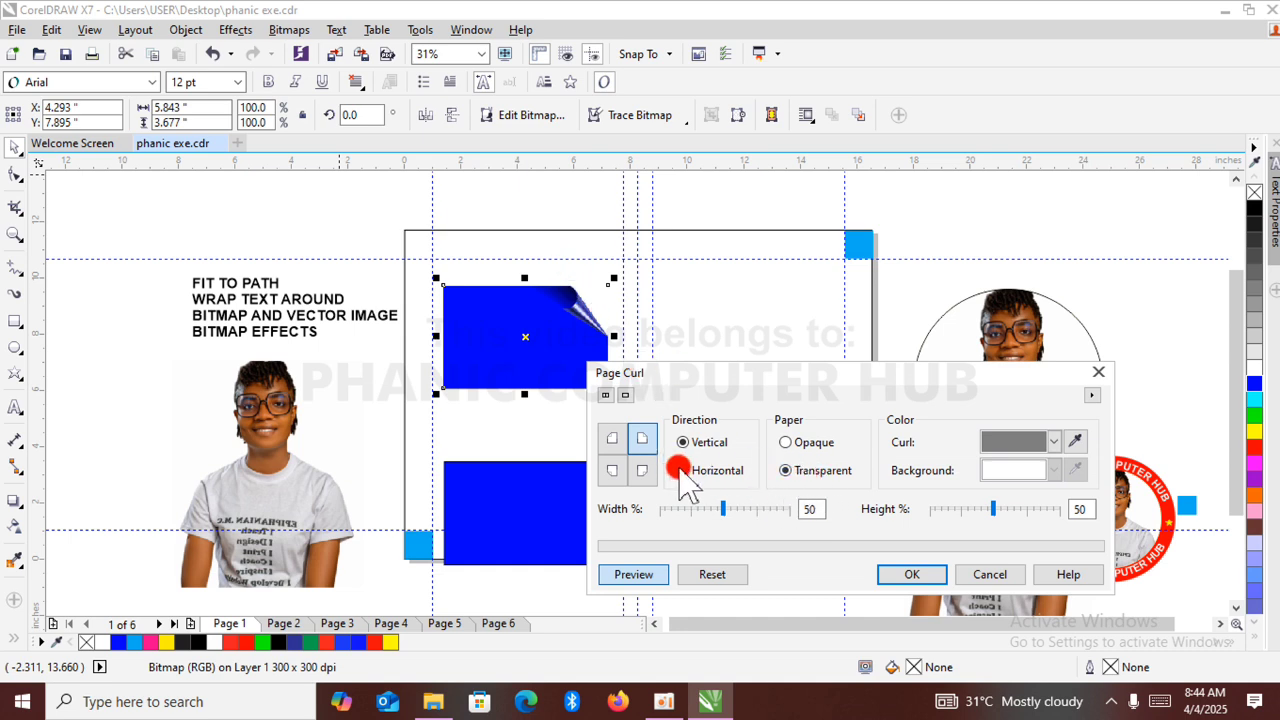
{"action": "left_click", "coordinate": [644, 437]}
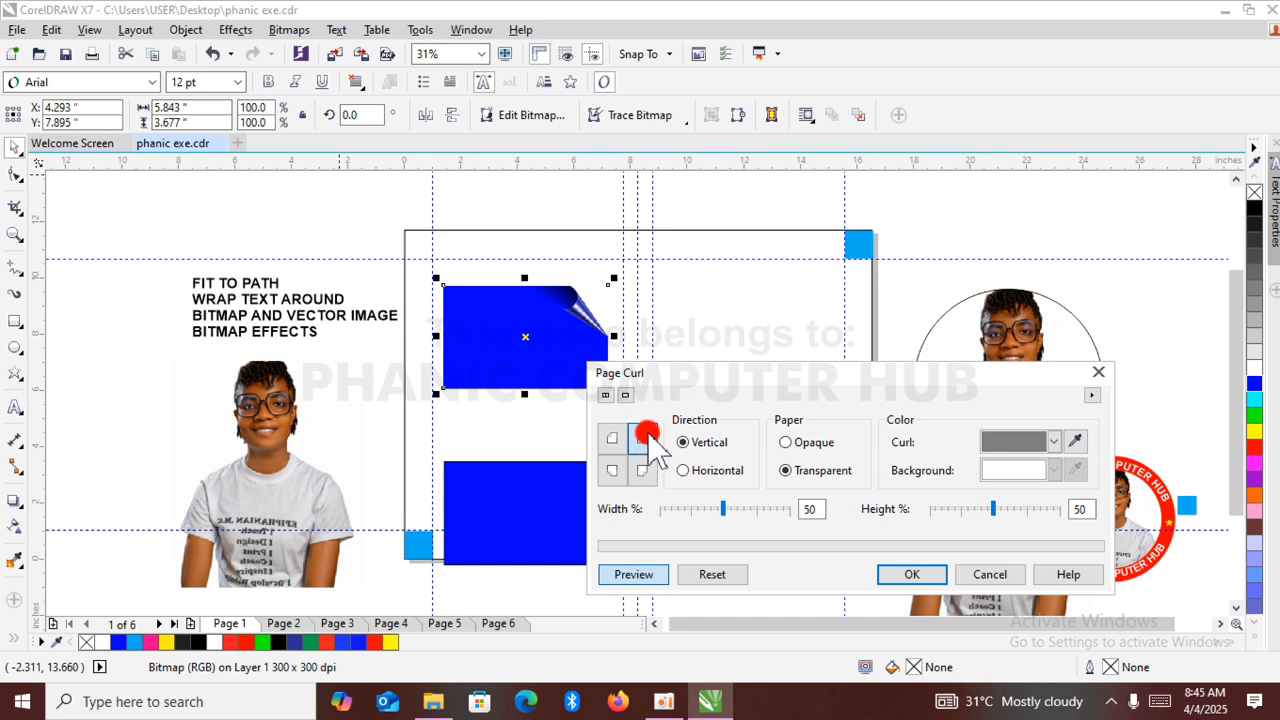
{"action": "left_click", "coordinate": [619, 470]}
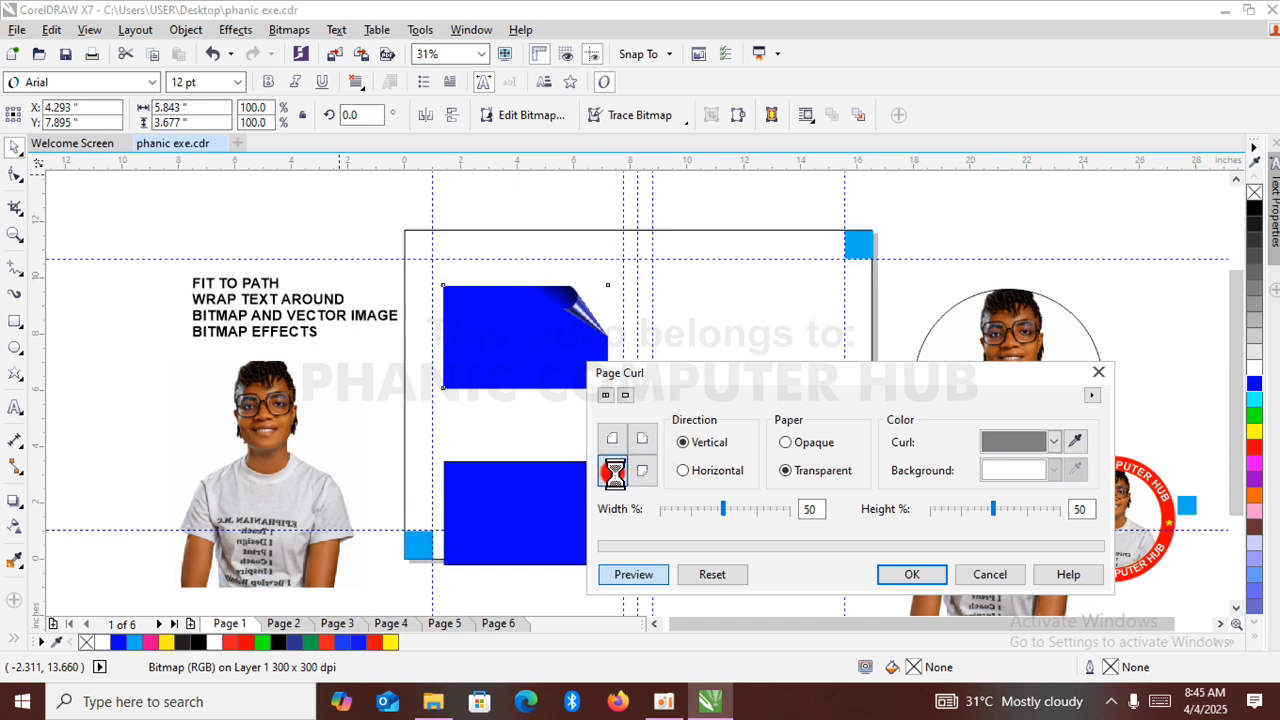
{"action": "left_click", "coordinate": [644, 473]}
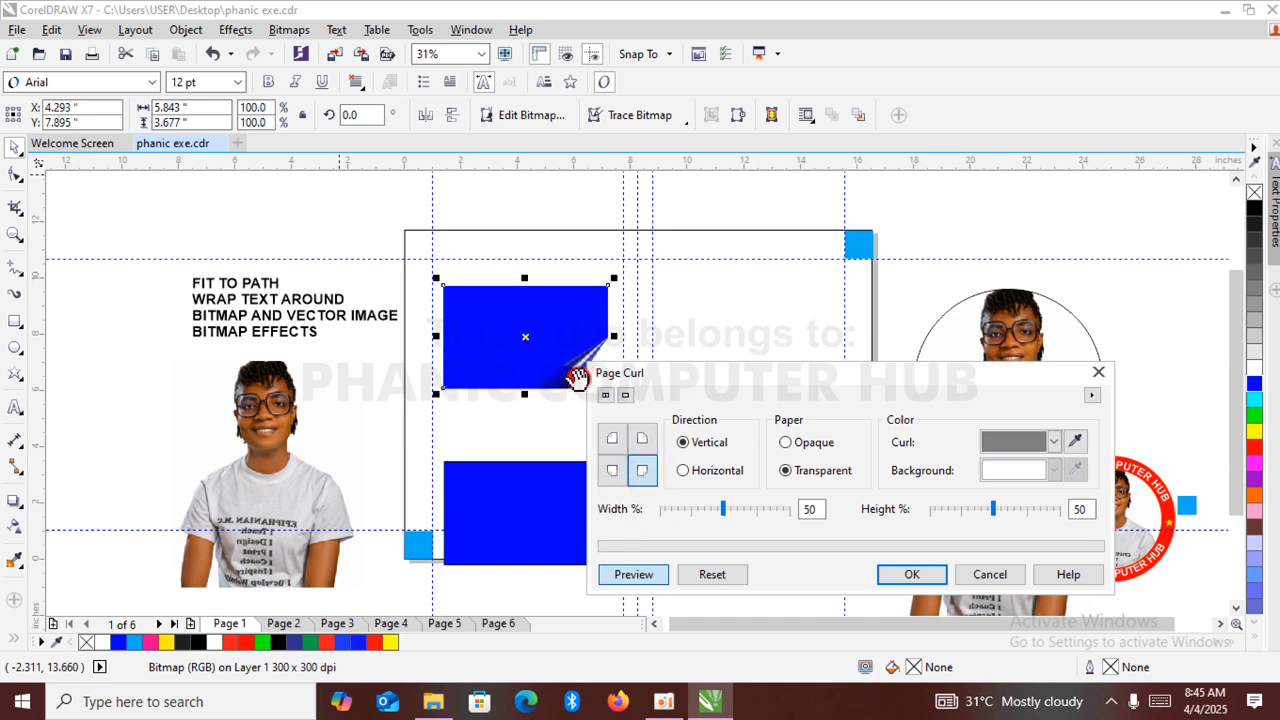
{"action": "left_click", "coordinate": [684, 472]}
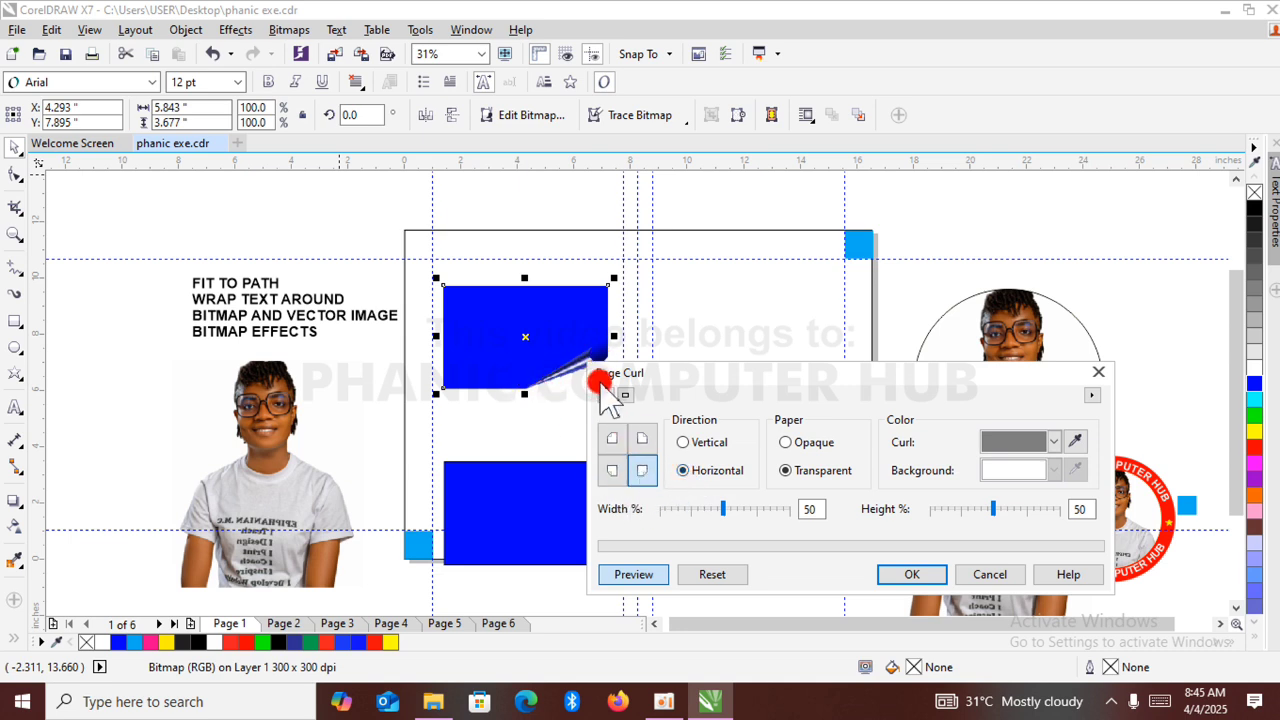
Set the page curl's width to 41% and try a red curl color before choosing yellow.
{"action": "left_click_drag", "start_coordinate": [597, 352], "coordinate": [551, 378]}
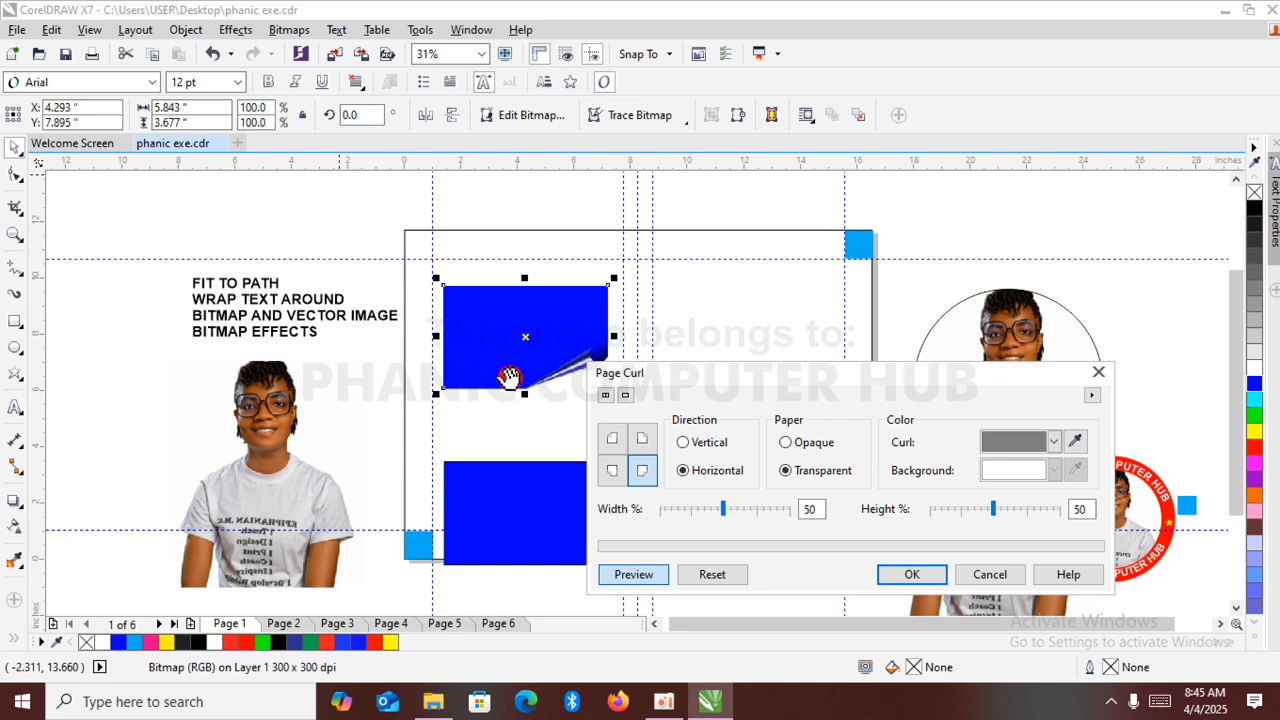
{"action": "mouse_move", "coordinate": [721, 512]}
{"action": "left_mouse_down"}
{"action": "mouse_move", "coordinate": [790, 527]}
{"action": "mouse_move", "coordinate": [718, 525]}
{"action": "mouse_move", "coordinate": [712, 511]}
{"action": "left_mouse_up"}
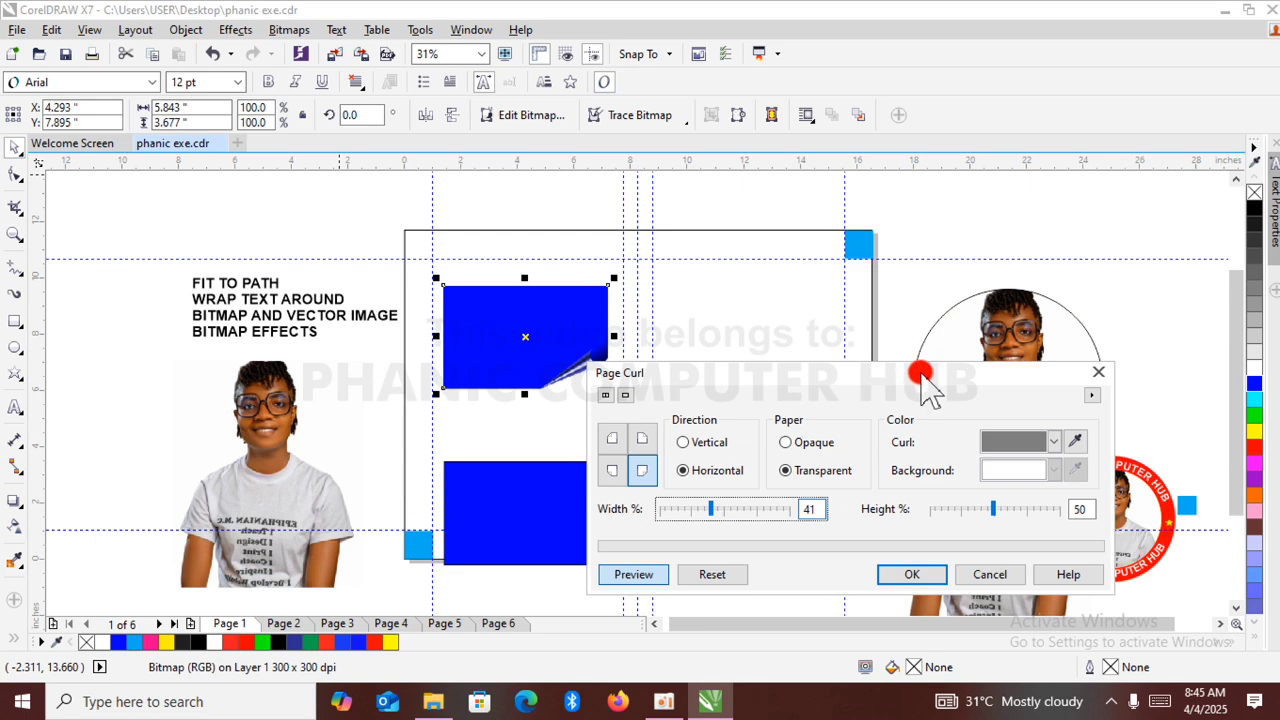
{"action": "left_click_drag", "start_coordinate": [918, 374], "coordinate": [887, 423]}
{"action": "left_click", "coordinate": [800, 527]}
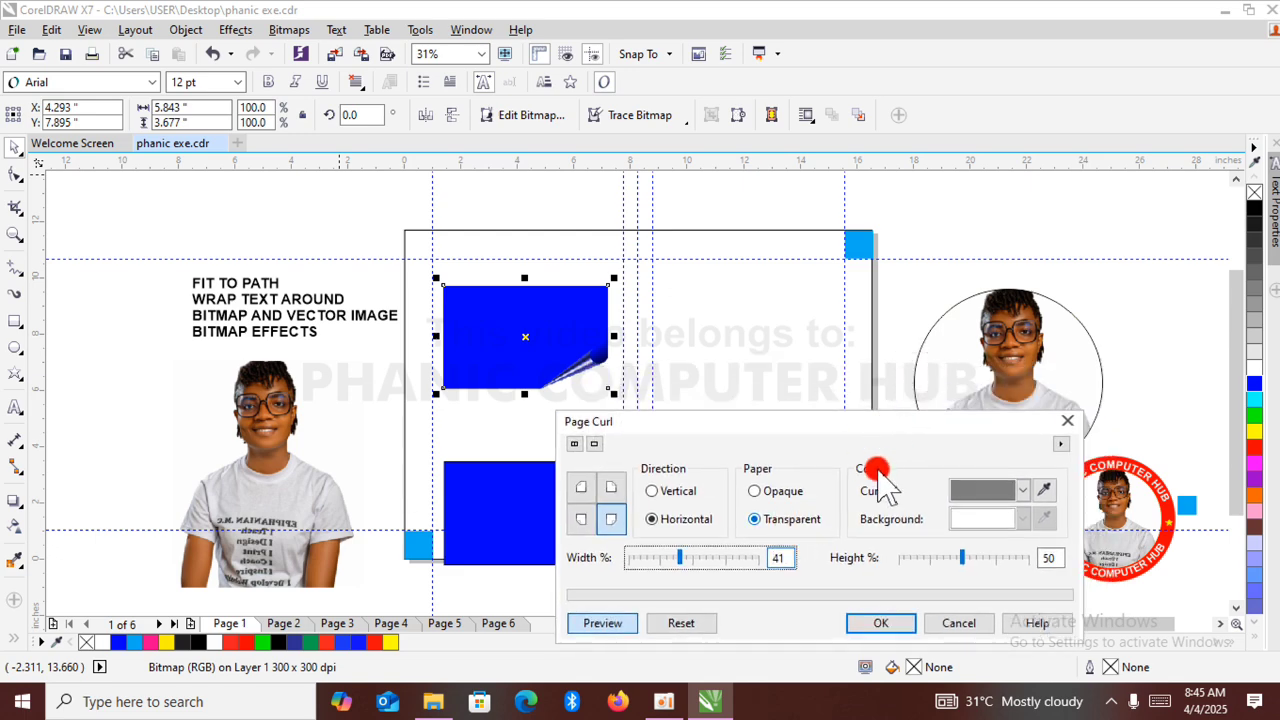
{"action": "left_click", "coordinate": [1025, 491]}
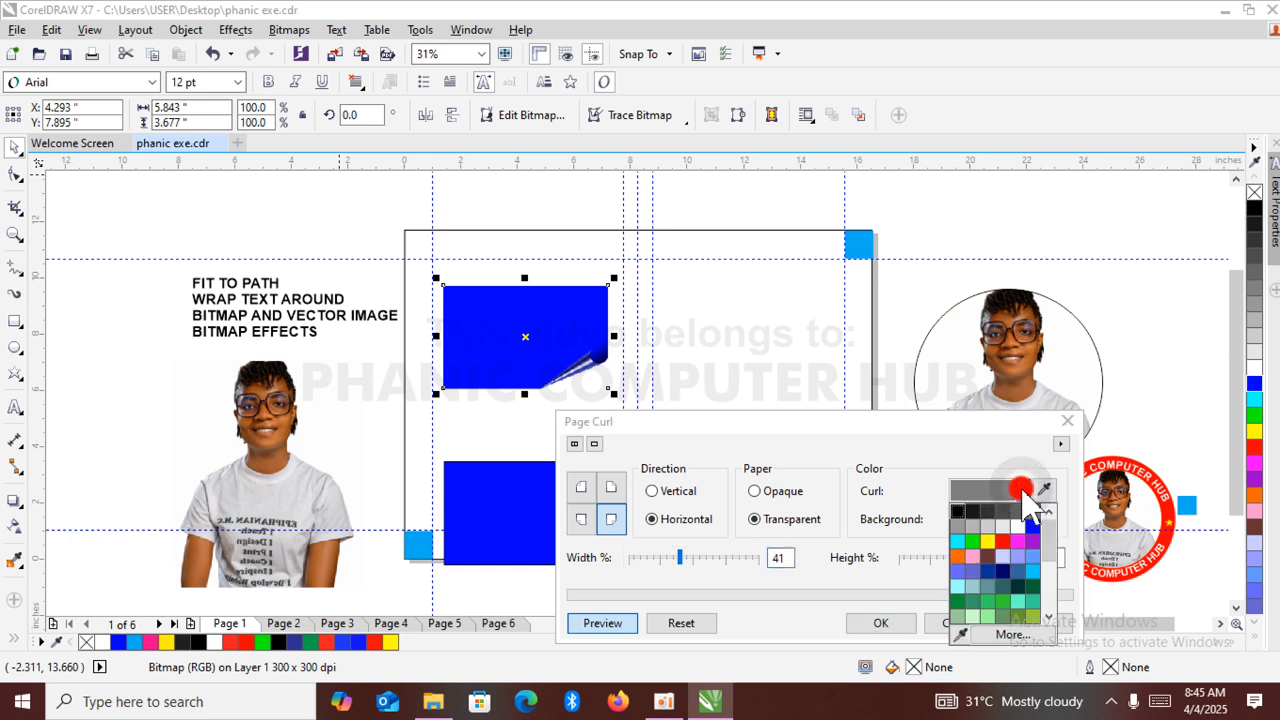
{"action": "left_click", "coordinate": [1002, 541]}
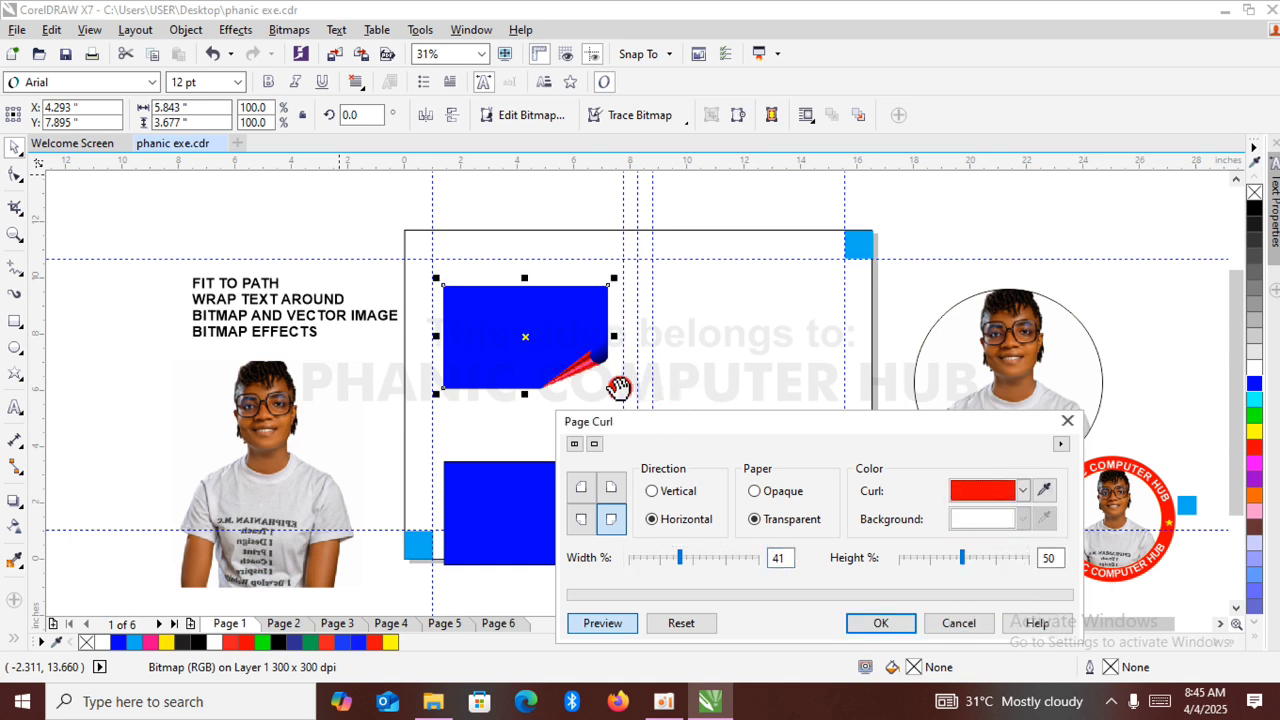
{"action": "left_click", "coordinate": [1022, 491]}
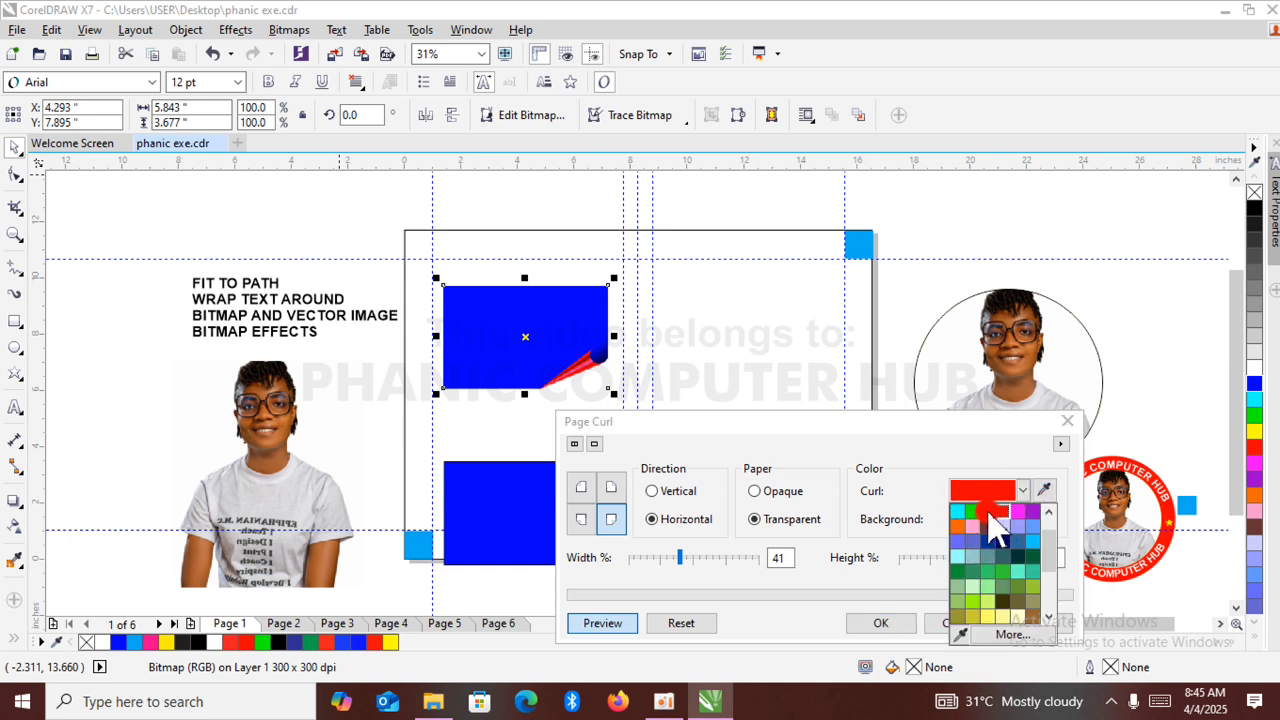
{"action": "left_click", "coordinate": [989, 512]}
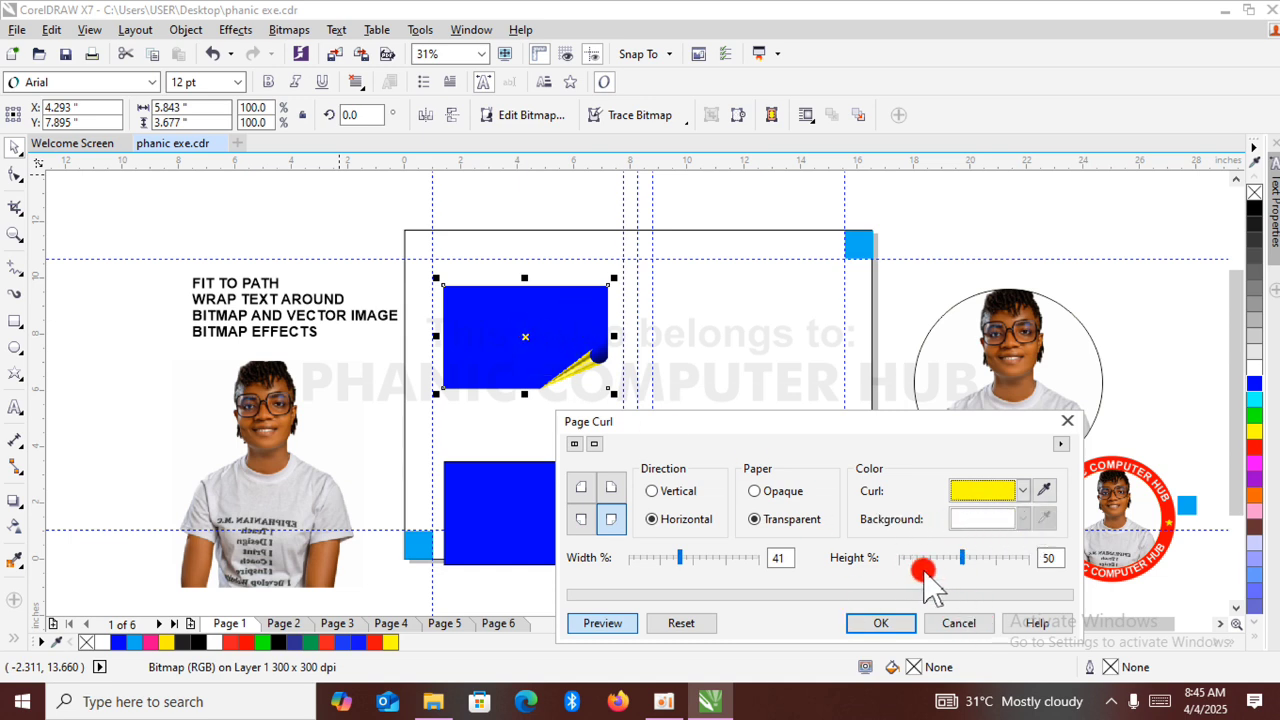
Compare the upper bitmap with and without the page curl preview.
{"action": "left_click", "coordinate": [606, 623]}
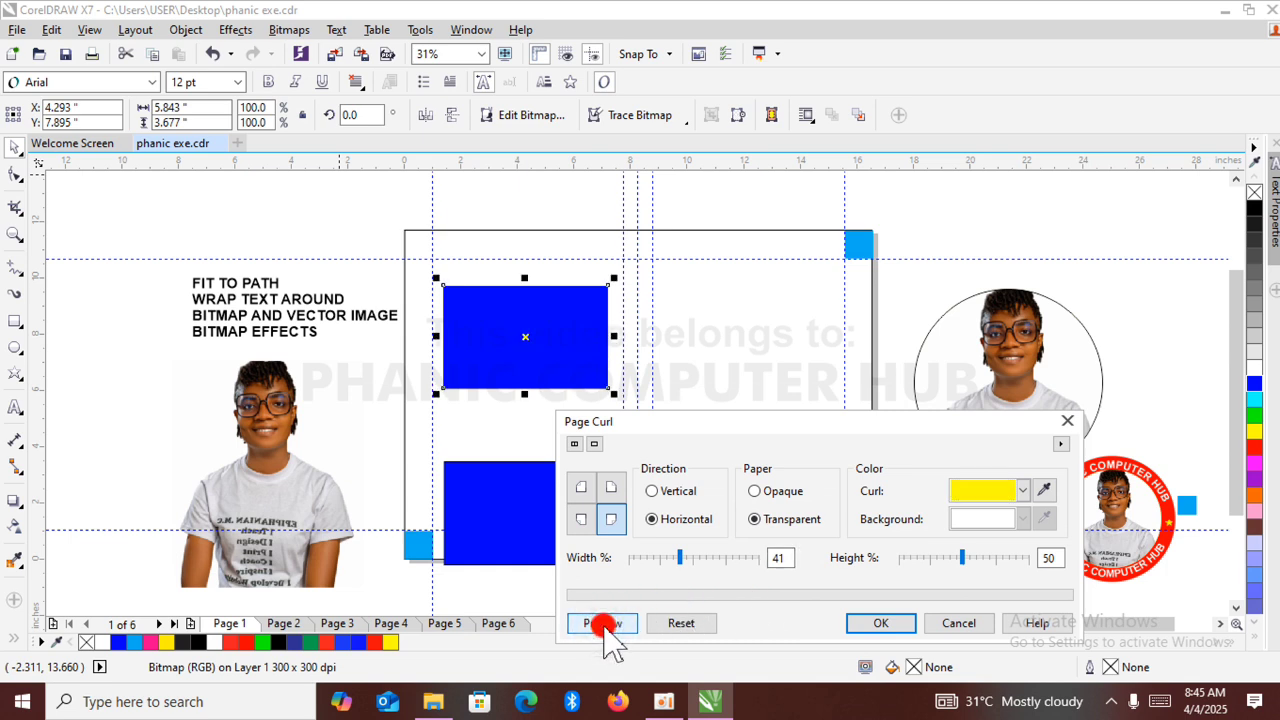
{"action": "left_click", "coordinate": [569, 697]}
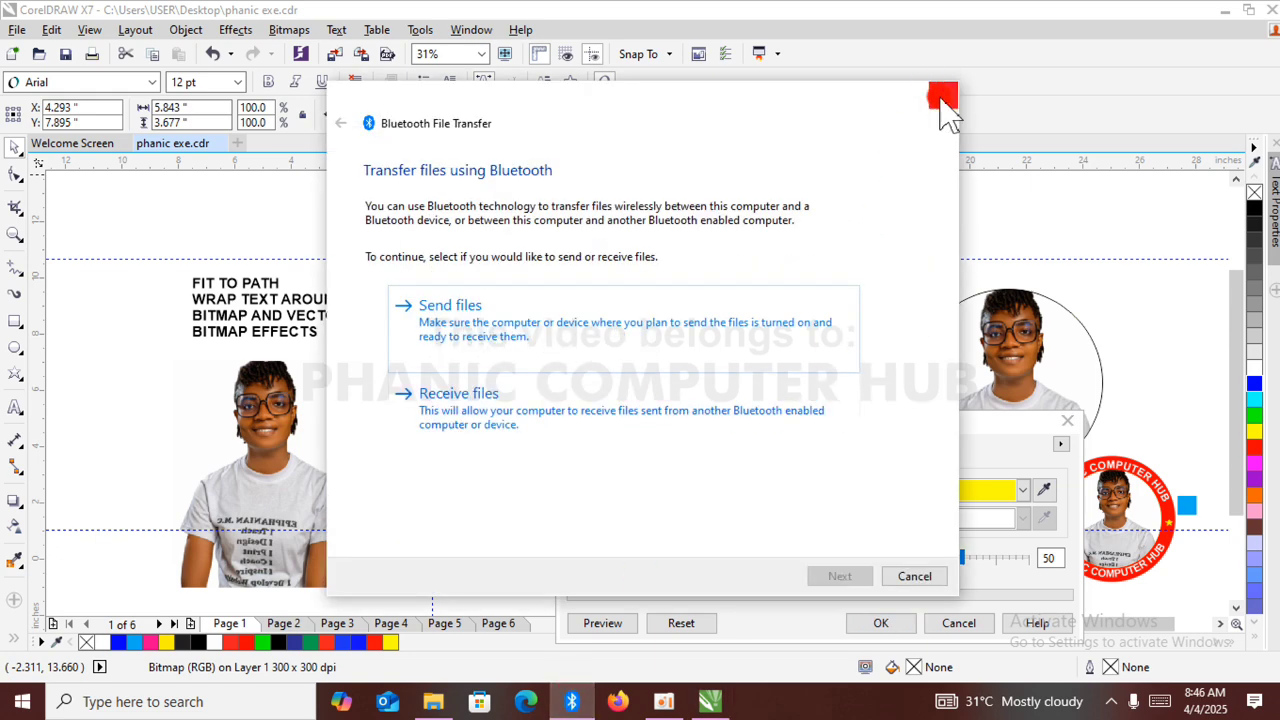
{"action": "left_click", "coordinate": [941, 97]}
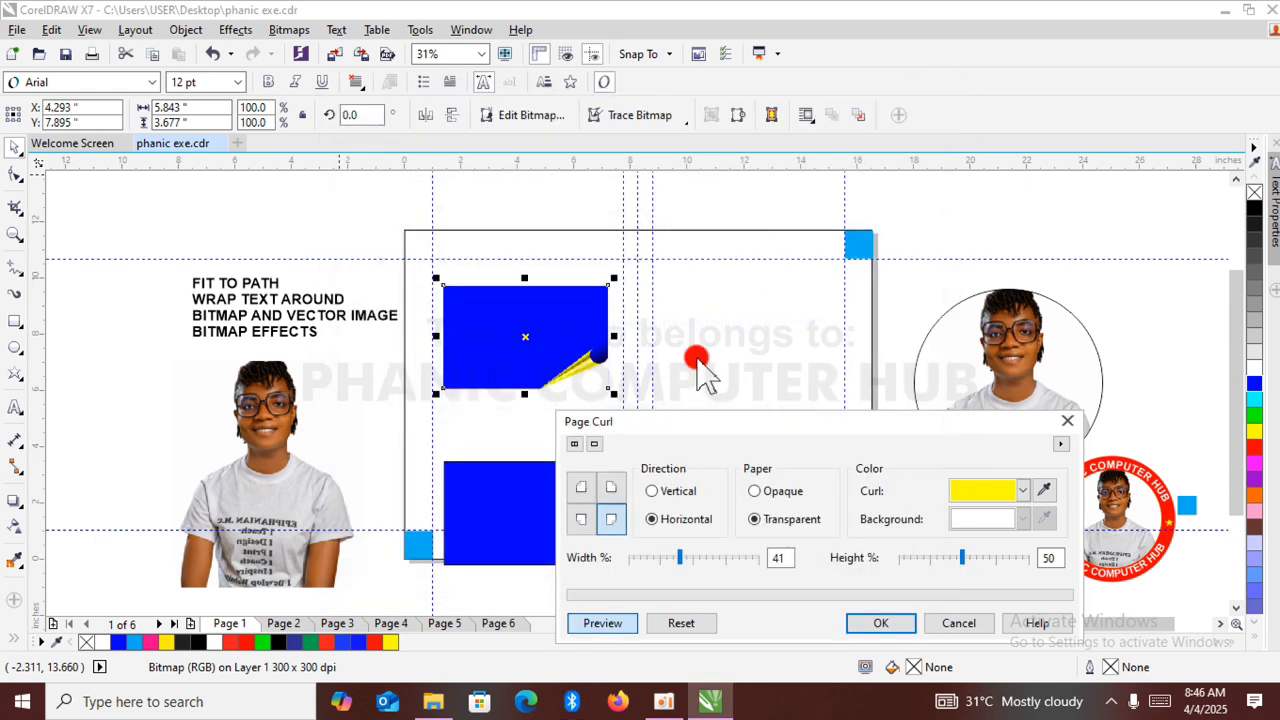
{"action": "left_click", "coordinate": [617, 625]}
{"action": "left_click", "coordinate": [617, 625]}
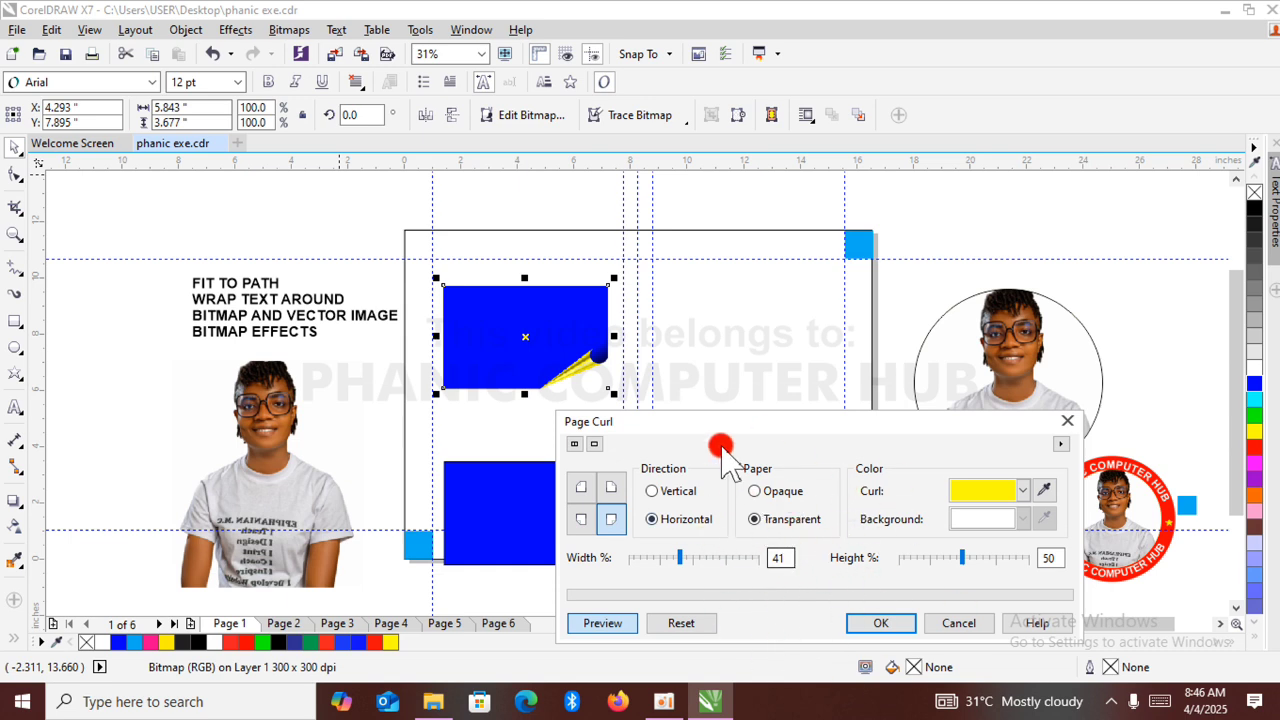
Apply the page curl, move the curled bitmap to the upper right part of the page and scale it down.
{"action": "left_click", "coordinate": [883, 623]}
{"action": "left_click_drag", "start_coordinate": [518, 337], "coordinate": [758, 330]}
{"action": "left_click_drag", "start_coordinate": [846, 270], "coordinate": [797, 305]}
Copy the lower blue rectangle above itself and convert the copy to a 300 dpi RGB Color (24-bit) bitmap with anti-aliasing and transparent background.
{"action": "left_click", "coordinate": [563, 485]}
{"action": "left_click_drag", "start_coordinate": [563, 485], "coordinate": [556, 308]}
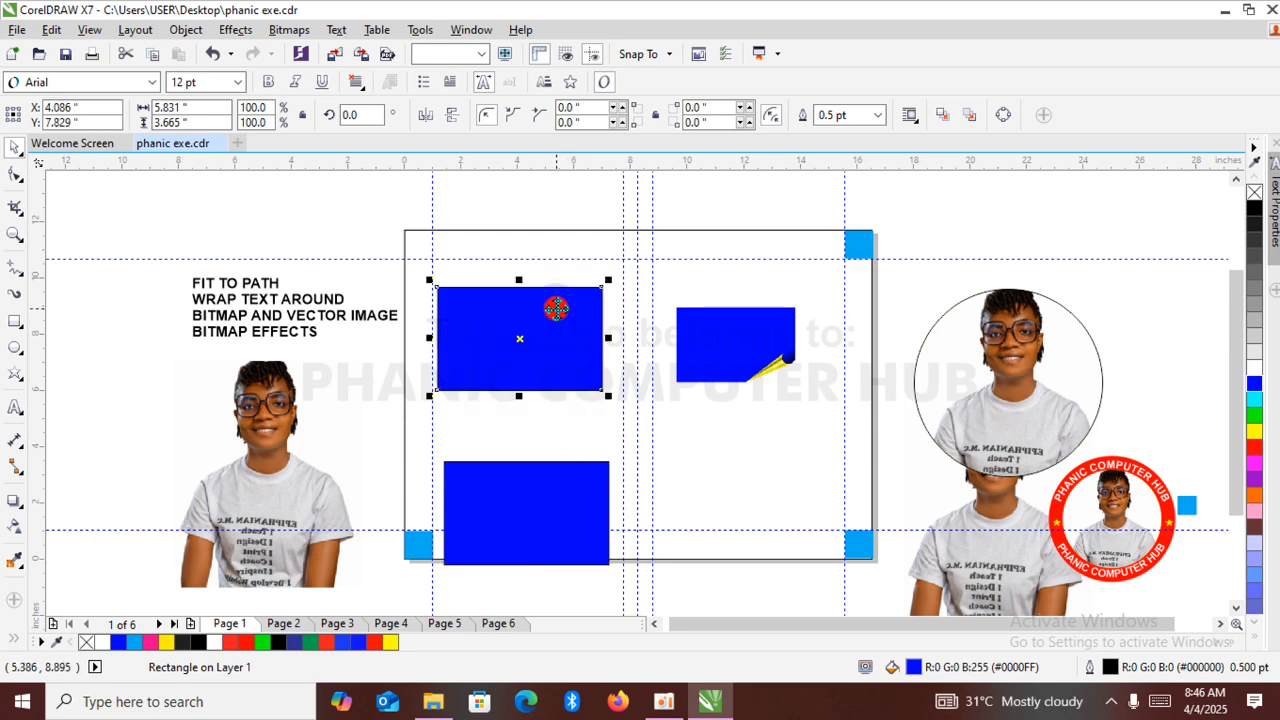
{"action": "left_click", "coordinate": [289, 29]}
{"action": "left_click", "coordinate": [342, 55]}
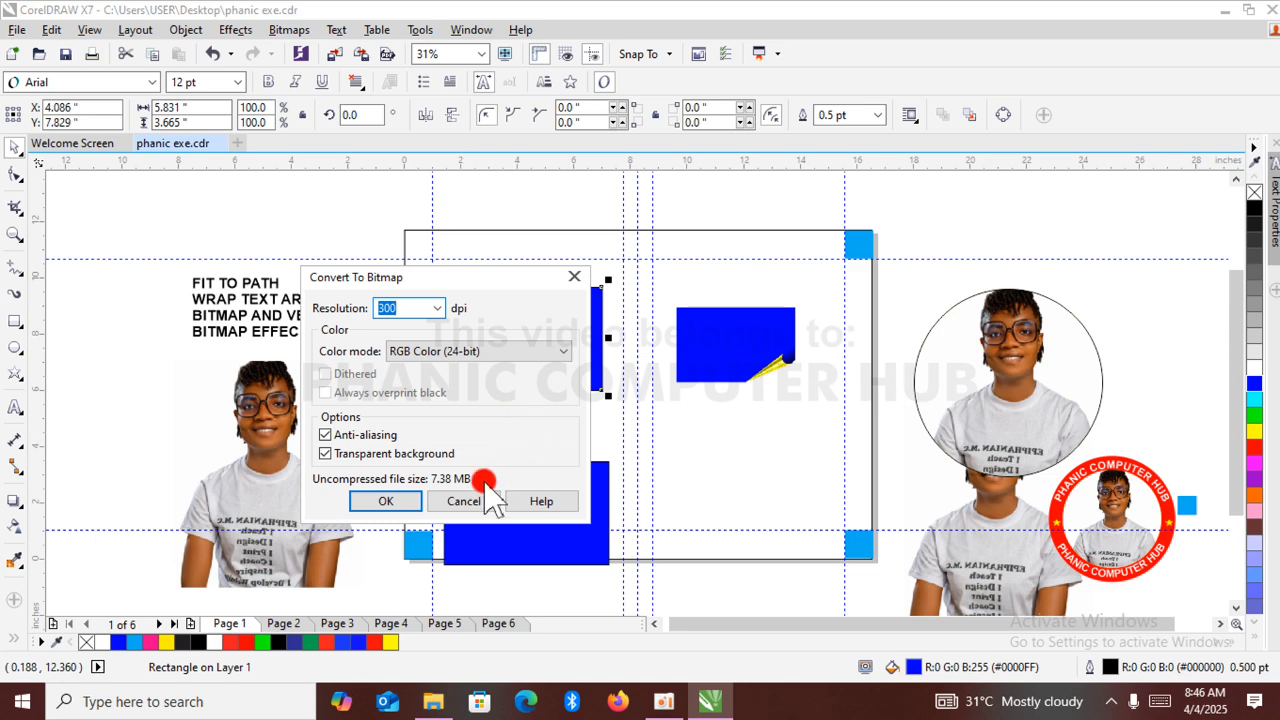
{"action": "left_click", "coordinate": [396, 502]}
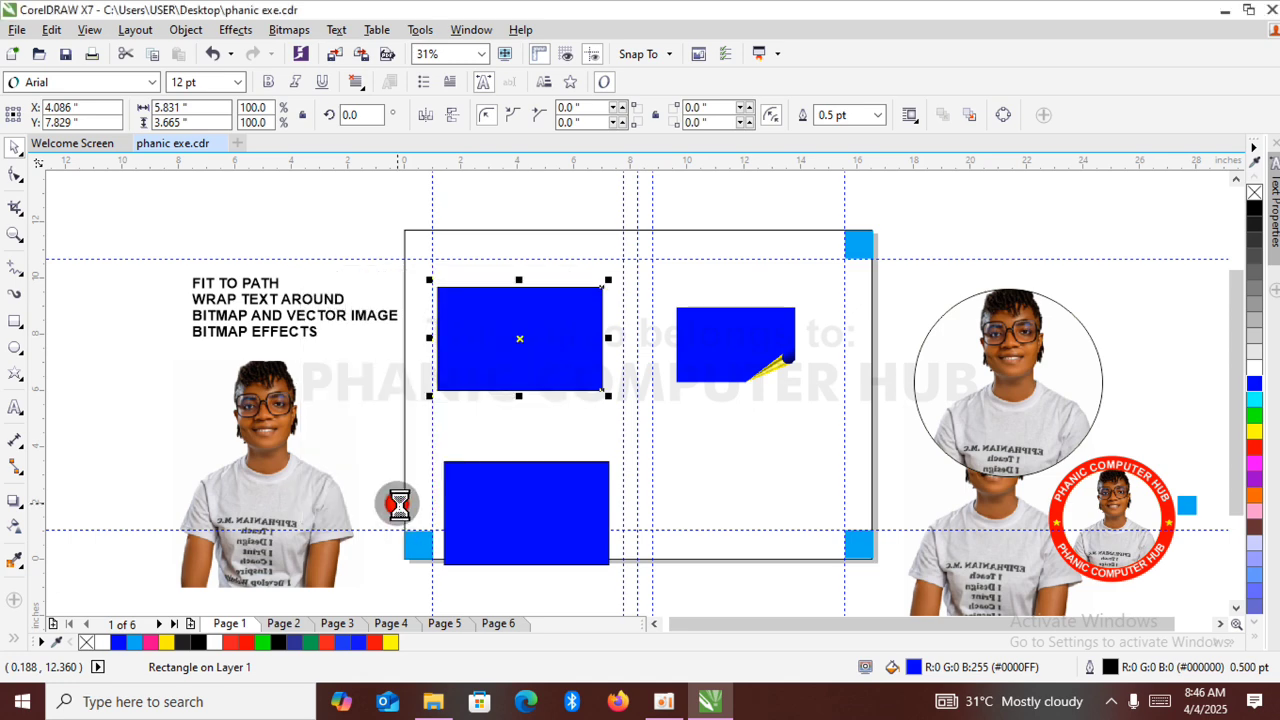
Apply a Gaussian Blur with a 130-pixel radius to the new bitmap and scale it down to about 6.03 by 3.79 inches.
{"action": "left_click", "coordinate": [289, 29]}
{"action": "mouse_move", "coordinate": [366, 496]}
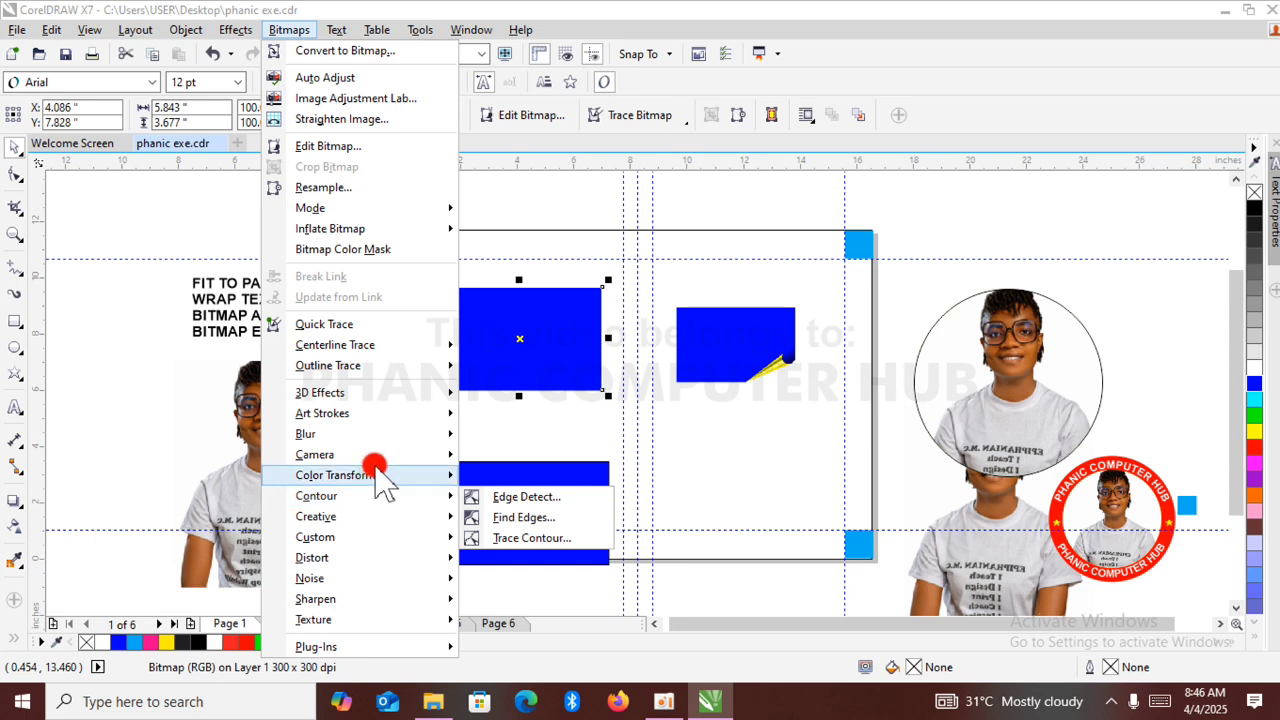
{"action": "mouse_move", "coordinate": [402, 432]}
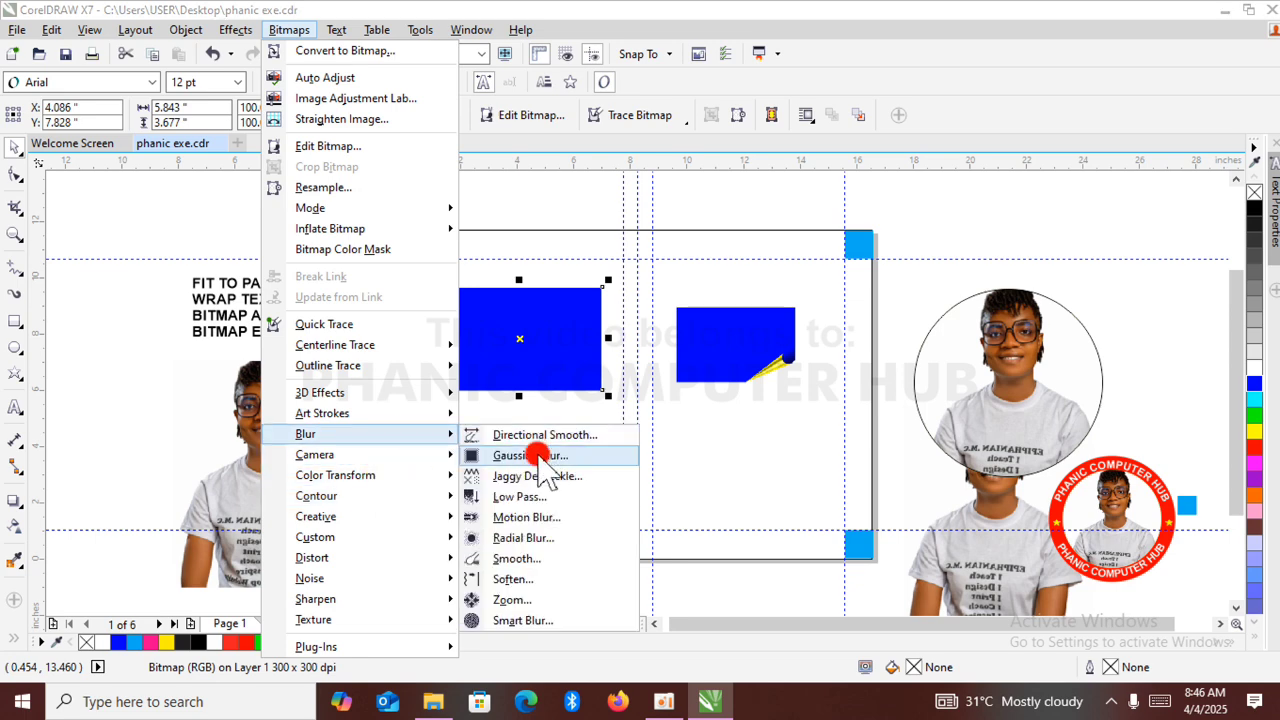
{"action": "left_click", "coordinate": [540, 456]}
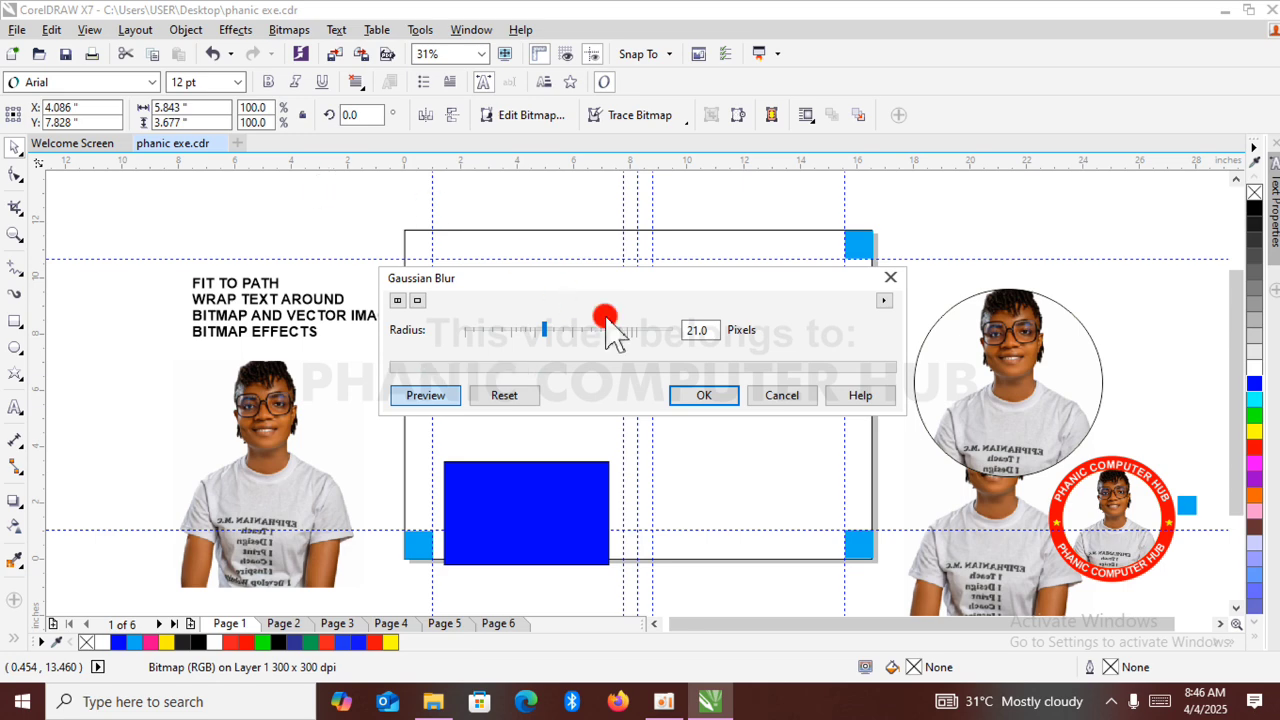
{"action": "left_click_drag", "start_coordinate": [596, 278], "coordinate": [633, 457]}
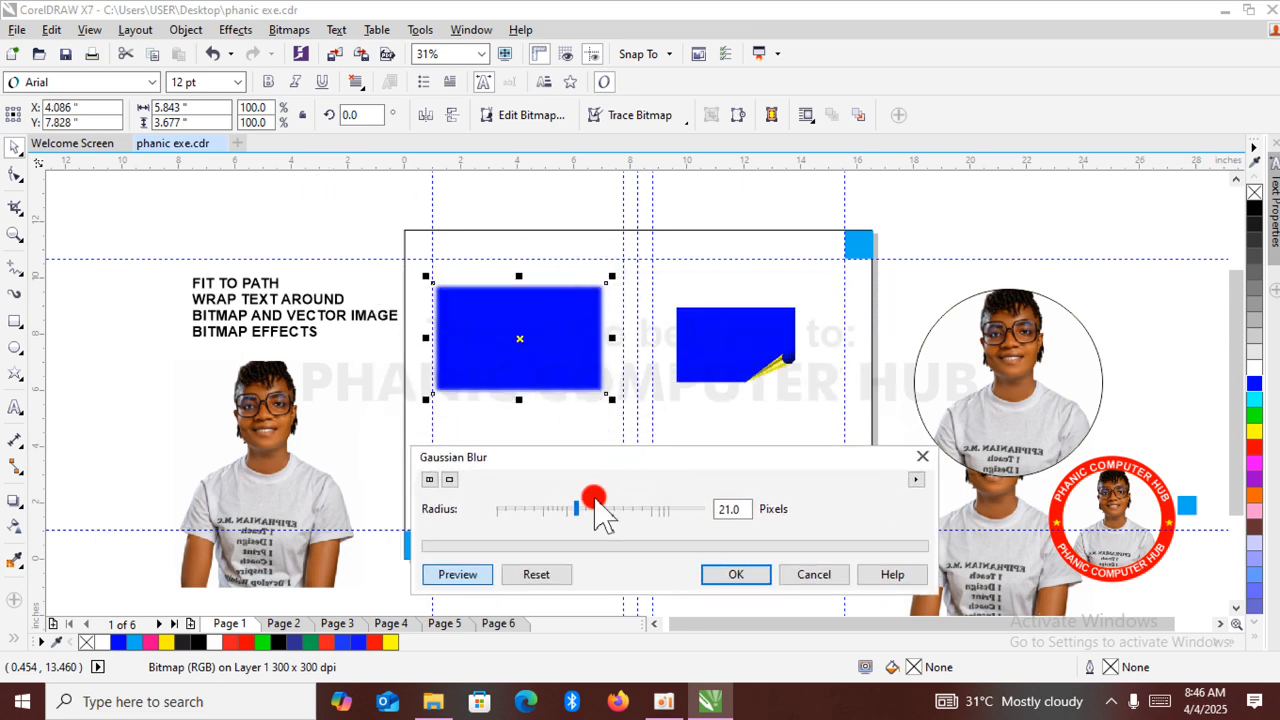
{"action": "mouse_move", "coordinate": [596, 500]}
{"action": "left_mouse_down"}
{"action": "mouse_move", "coordinate": [680, 516]}
{"action": "mouse_move", "coordinate": [639, 504]}
{"action": "mouse_move", "coordinate": [658, 517]}
{"action": "mouse_move", "coordinate": [640, 518]}
{"action": "mouse_move", "coordinate": [660, 512]}
{"action": "left_mouse_up"}
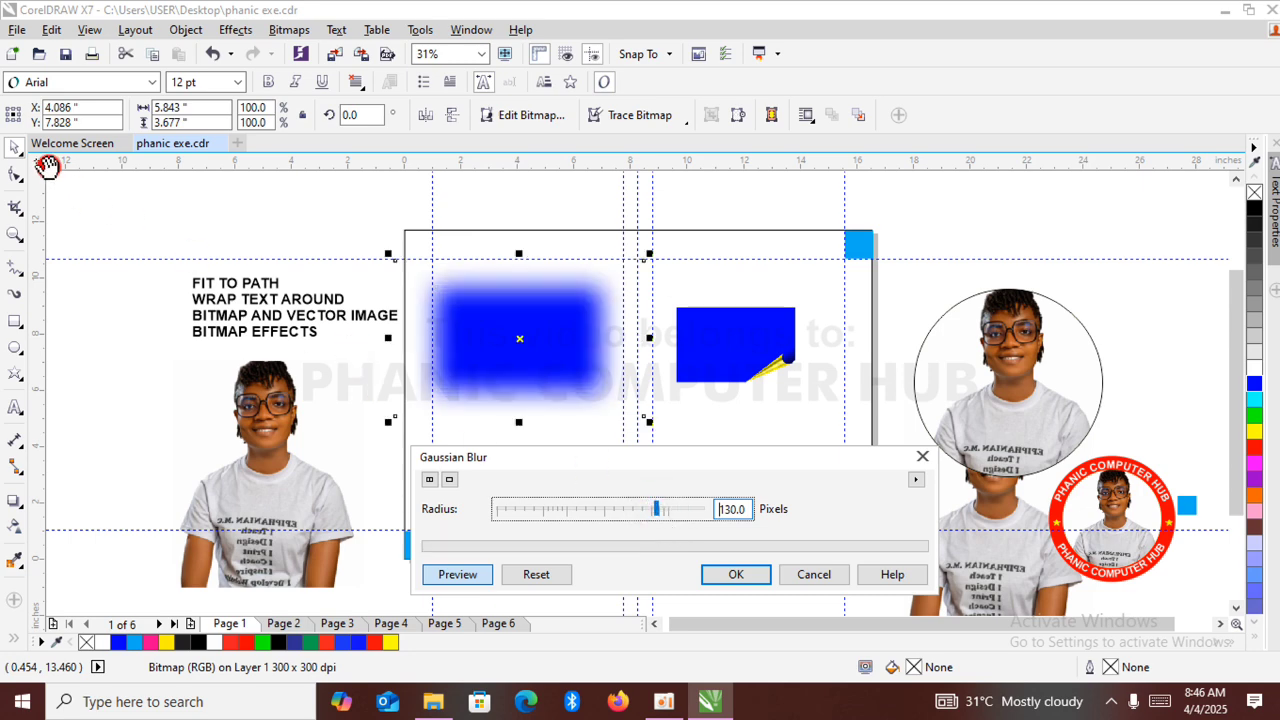
{"action": "left_click", "coordinate": [712, 571]}
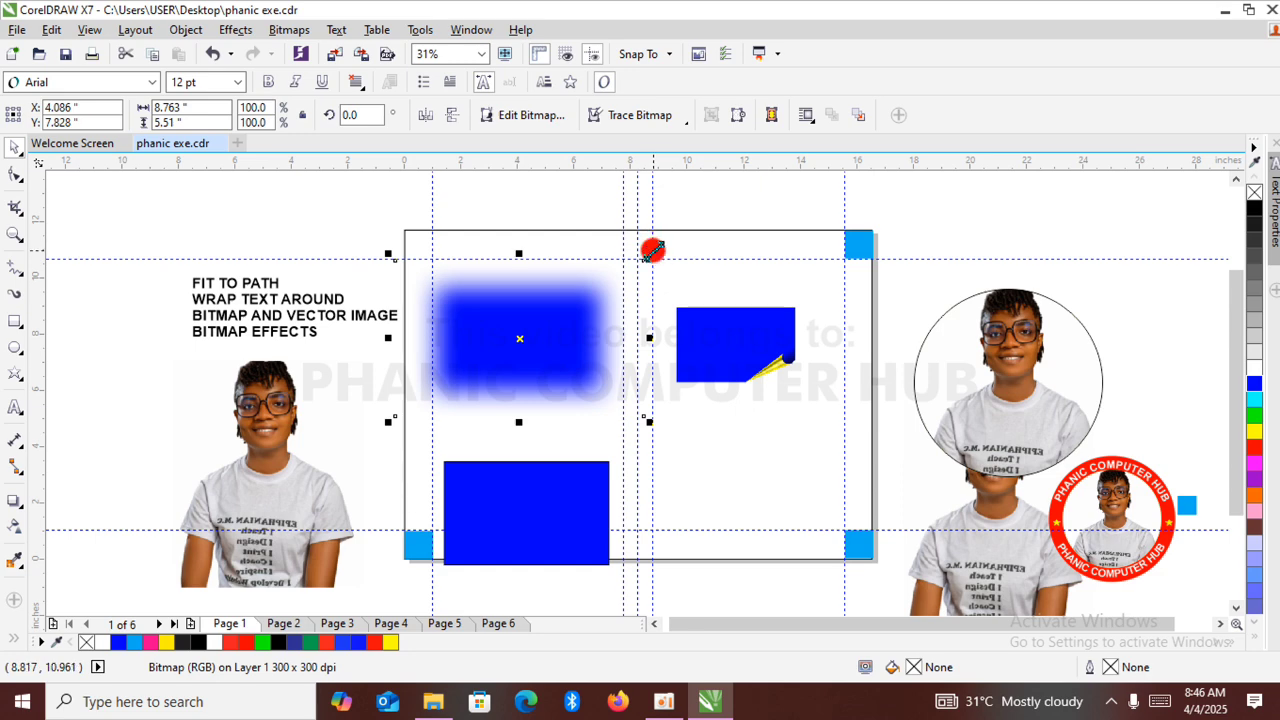
{"action": "left_click_drag", "start_coordinate": [652, 249], "coordinate": [540, 317]}
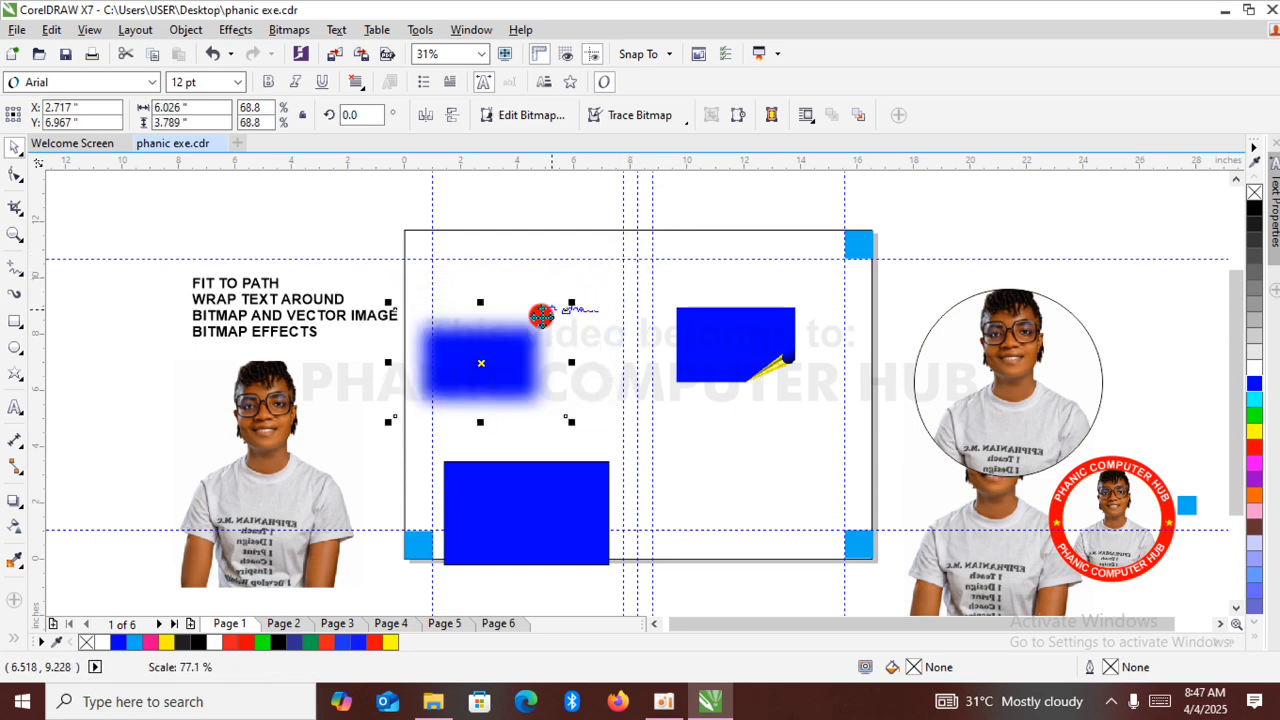
Move the lower blue vector rectangle slightly up inside the page and fill it with black.
{"action": "left_click", "coordinate": [551, 515]}
{"action": "left_click_drag", "start_coordinate": [551, 515], "coordinate": [543, 487]}
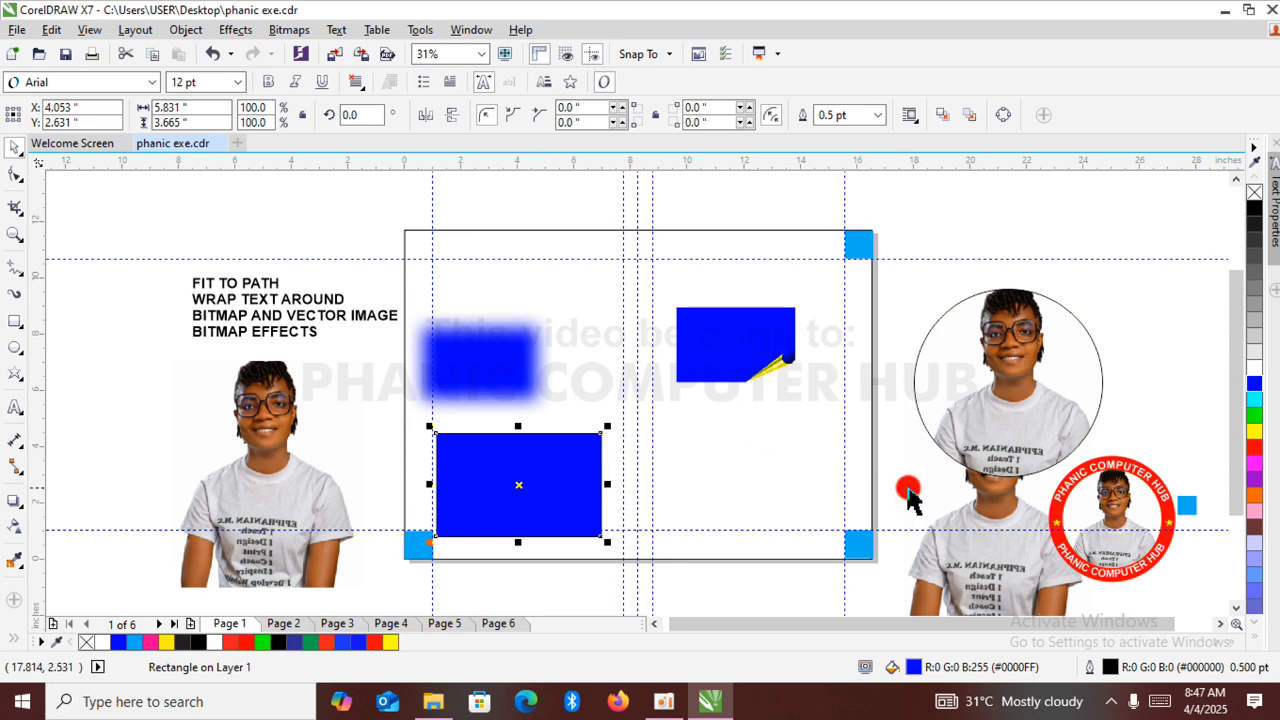
{"action": "left_click", "coordinate": [1255, 207]}
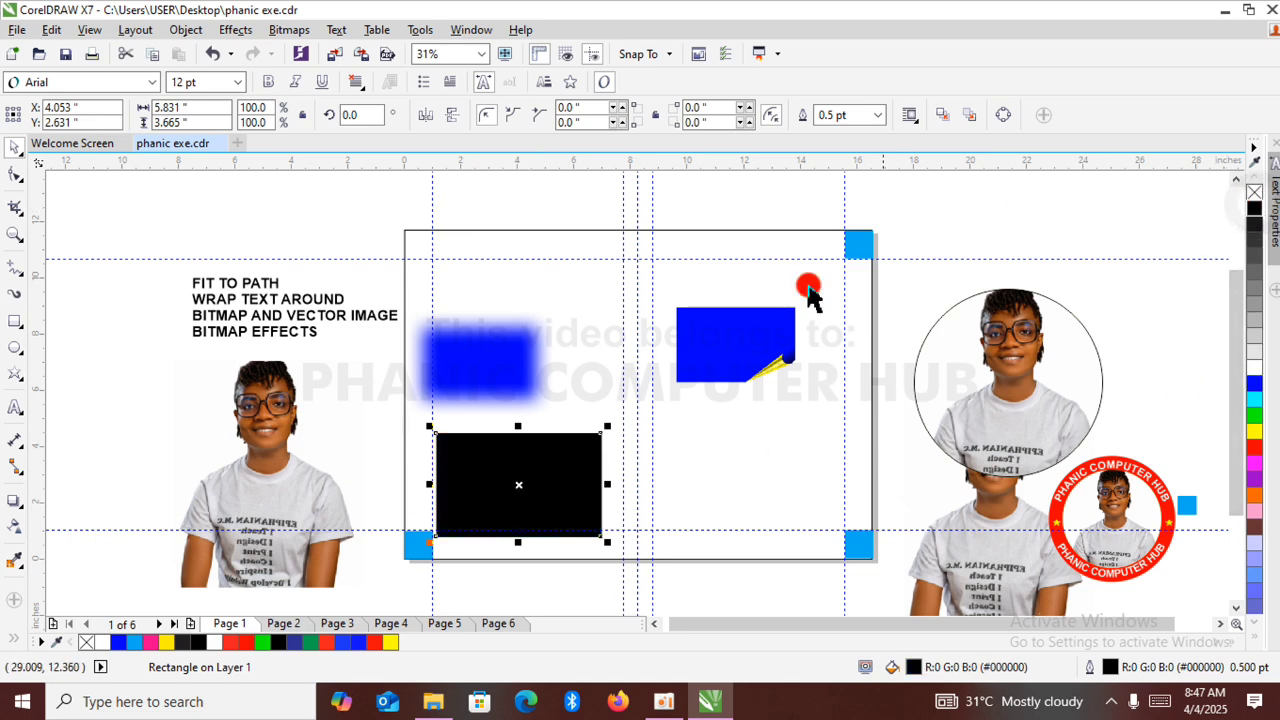
Place the blurred blue bitmap over the left part of the black rectangle and scale it to about 4.55 by 2.86 inches.
{"action": "left_click", "coordinate": [498, 362]}
{"action": "left_click_drag", "start_coordinate": [528, 558], "coordinate": [536, 486]}
{"action": "left_click_drag", "start_coordinate": [610, 430], "coordinate": [551, 466]}
{"action": "left_click_drag", "start_coordinate": [489, 516], "coordinate": [480, 499]}
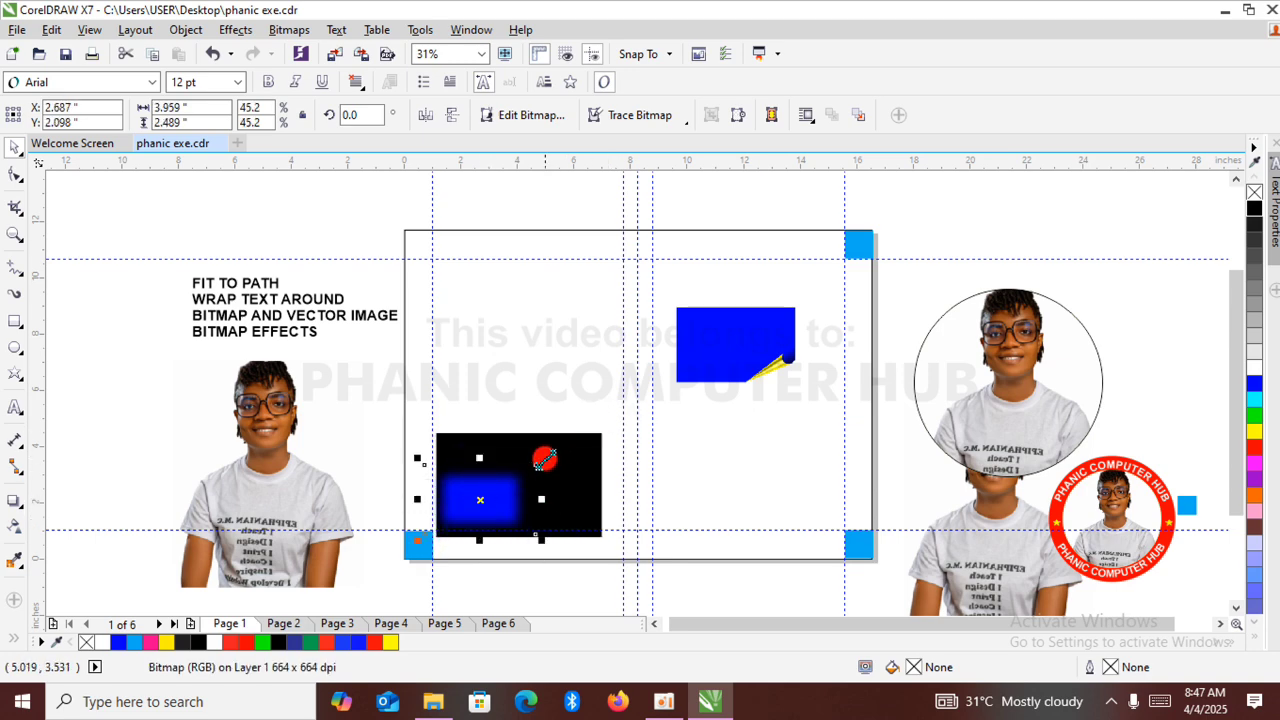
{"action": "left_click_drag", "start_coordinate": [543, 458], "coordinate": [562, 447]}
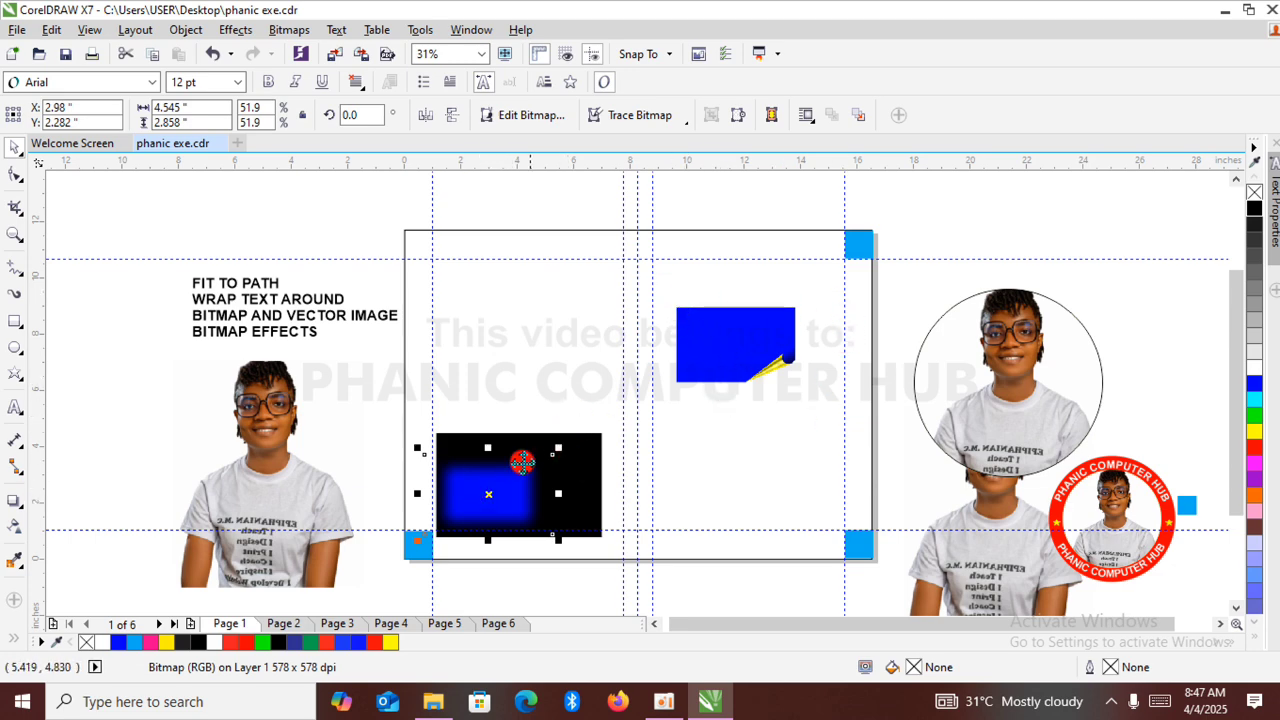
Undo the moves and scaling that placed the blurred blue bitmap over the black rectangle.
{"action": "left_click_drag", "start_coordinate": [490, 493], "coordinate": [480, 501]}
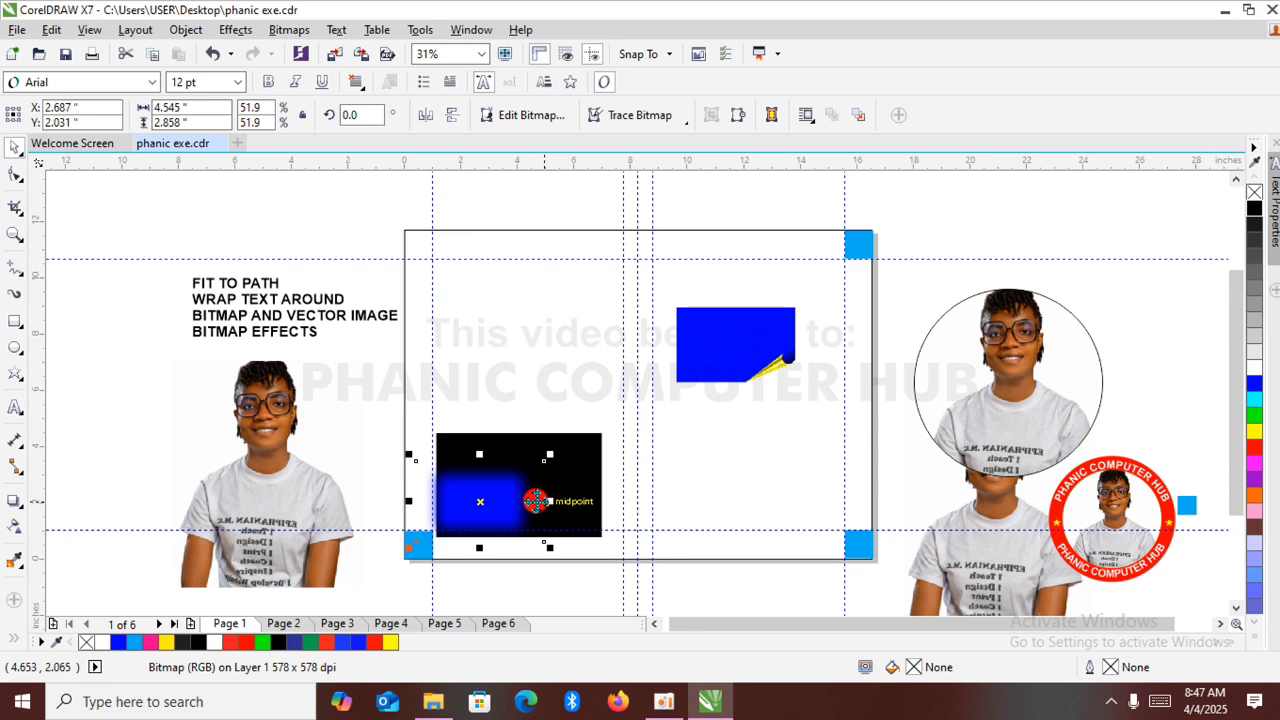
{"action": "key", "text": "ctrl+z"}
{"action": "key", "text": "ctrl+z"}
{"action": "key", "text": "ctrl+z"}
{"action": "key", "text": "ctrl+z"}
{"action": "key", "text": "ctrl+z"}
{"action": "key", "text": "ctrl+z"}
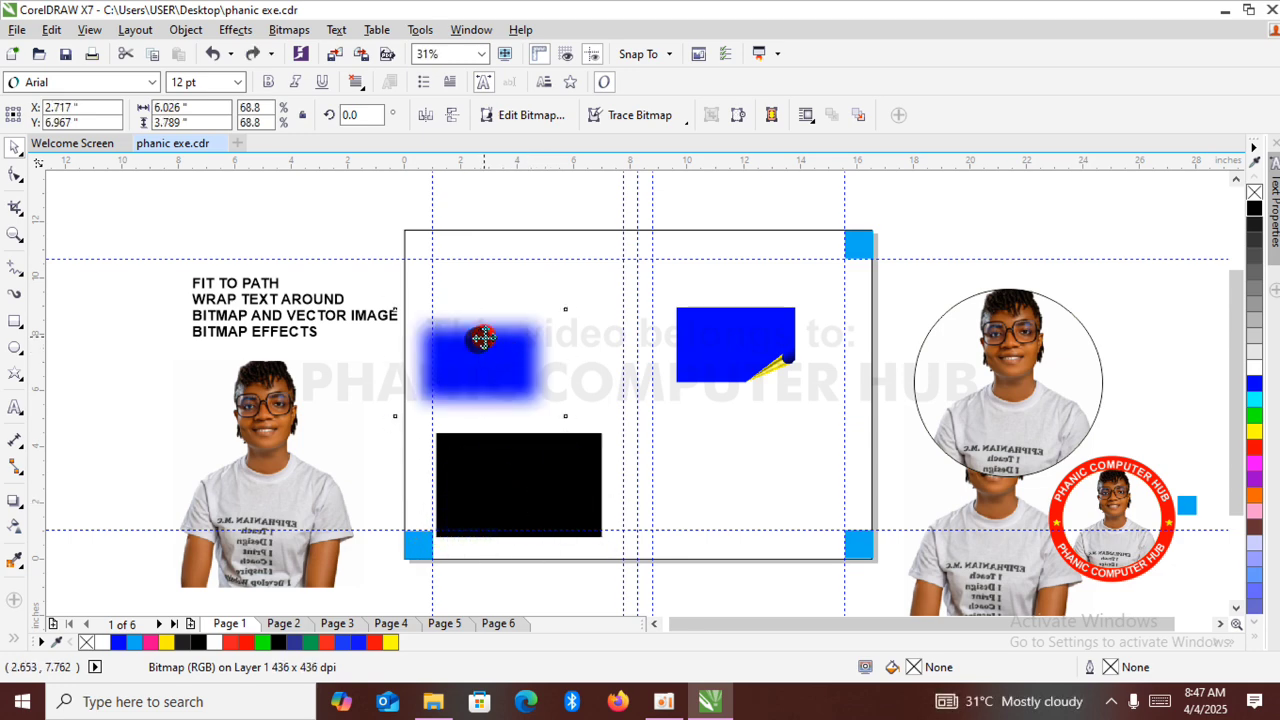
{"action": "key", "text": "ctrl+z"}
Move the blurred blue bitmap below the page-curl bitmap and place a copy of the black rectangle above the original.
{"action": "left_click", "coordinate": [515, 490]}
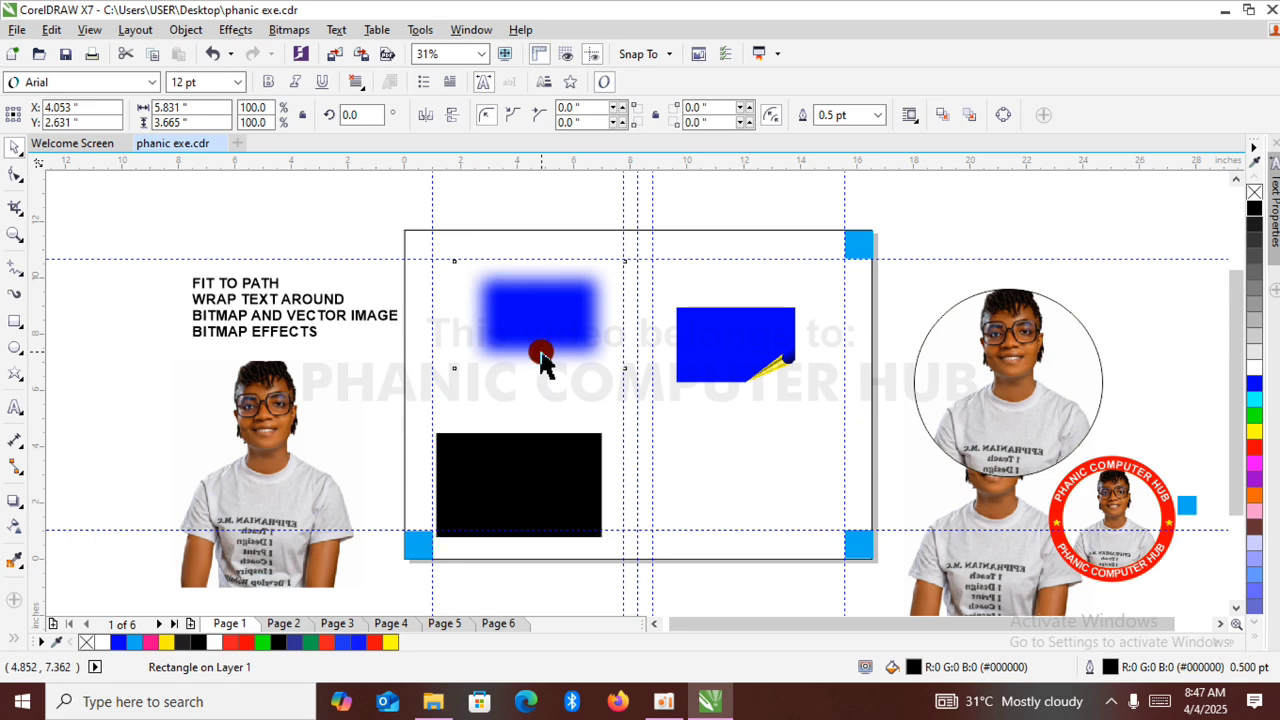
{"action": "left_click_drag", "start_coordinate": [534, 306], "coordinate": [730, 452]}
{"action": "left_click", "coordinate": [557, 494]}
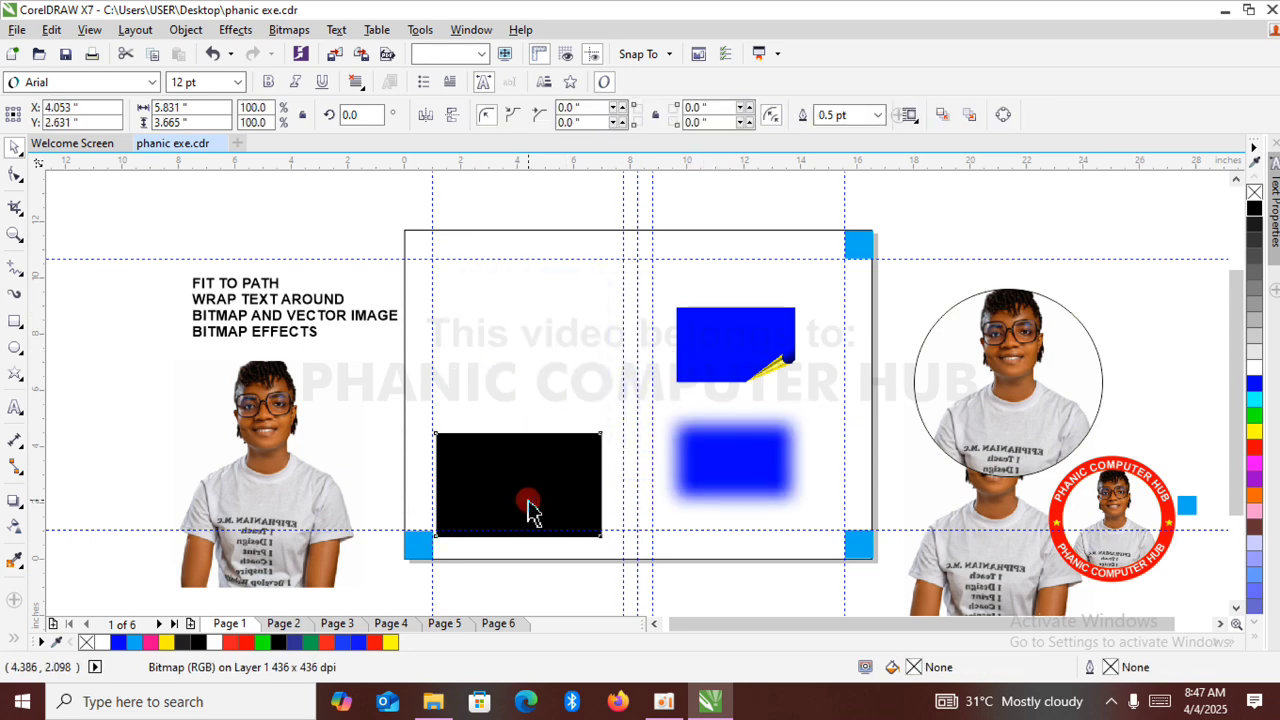
{"action": "left_click_drag", "start_coordinate": [530, 505], "coordinate": [525, 331]}
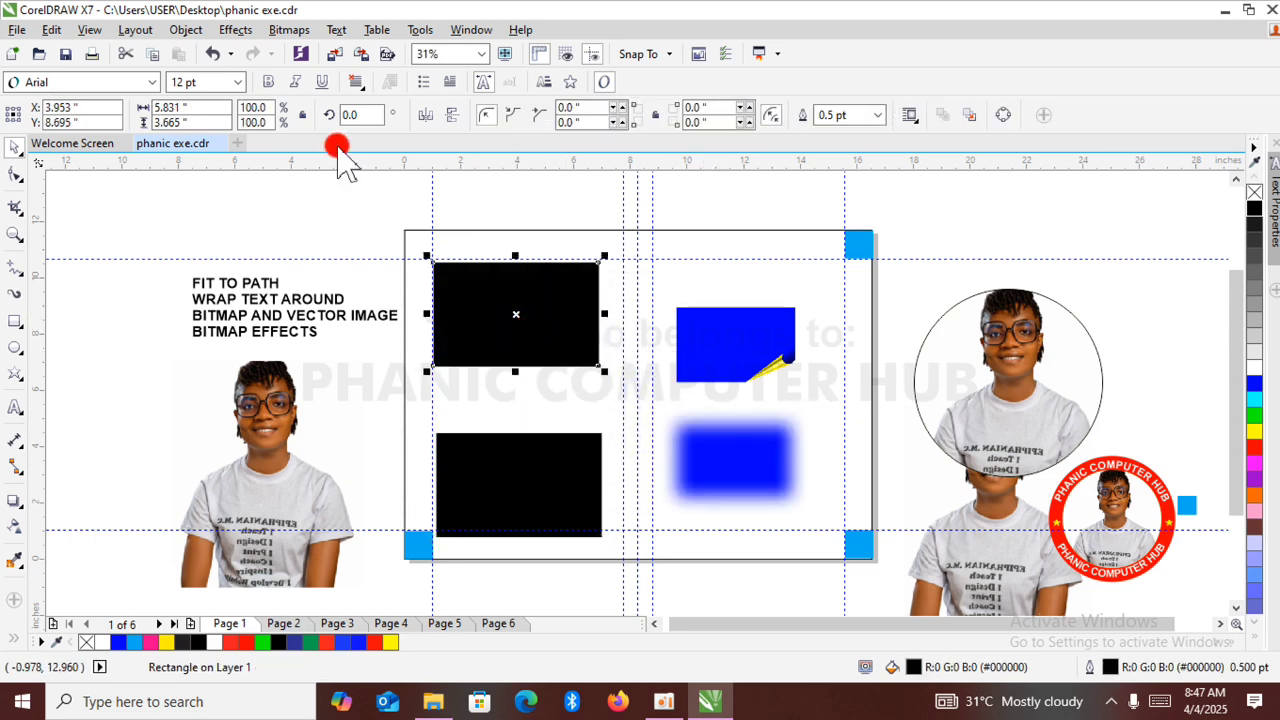
Convert the upper black rectangle to a 300 dpi bitmap.
{"action": "left_click", "coordinate": [289, 29]}
{"action": "left_click", "coordinate": [337, 55]}
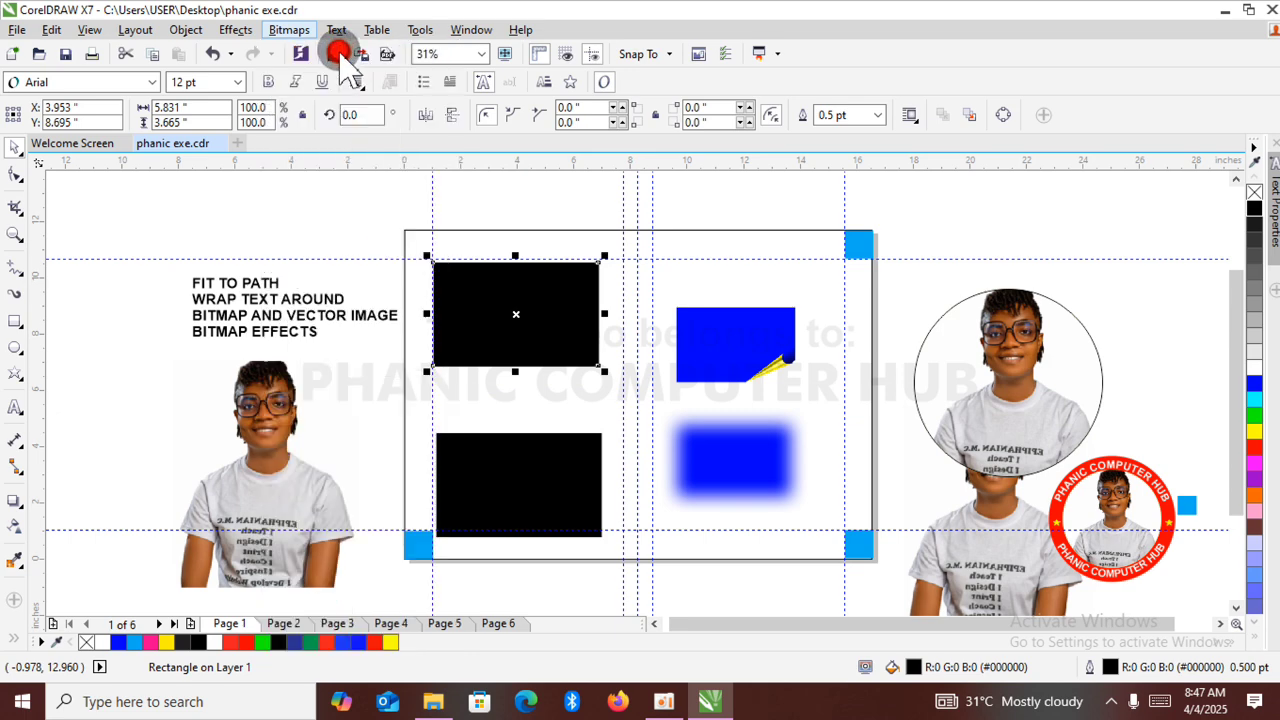
{"action": "left_click", "coordinate": [378, 503]}
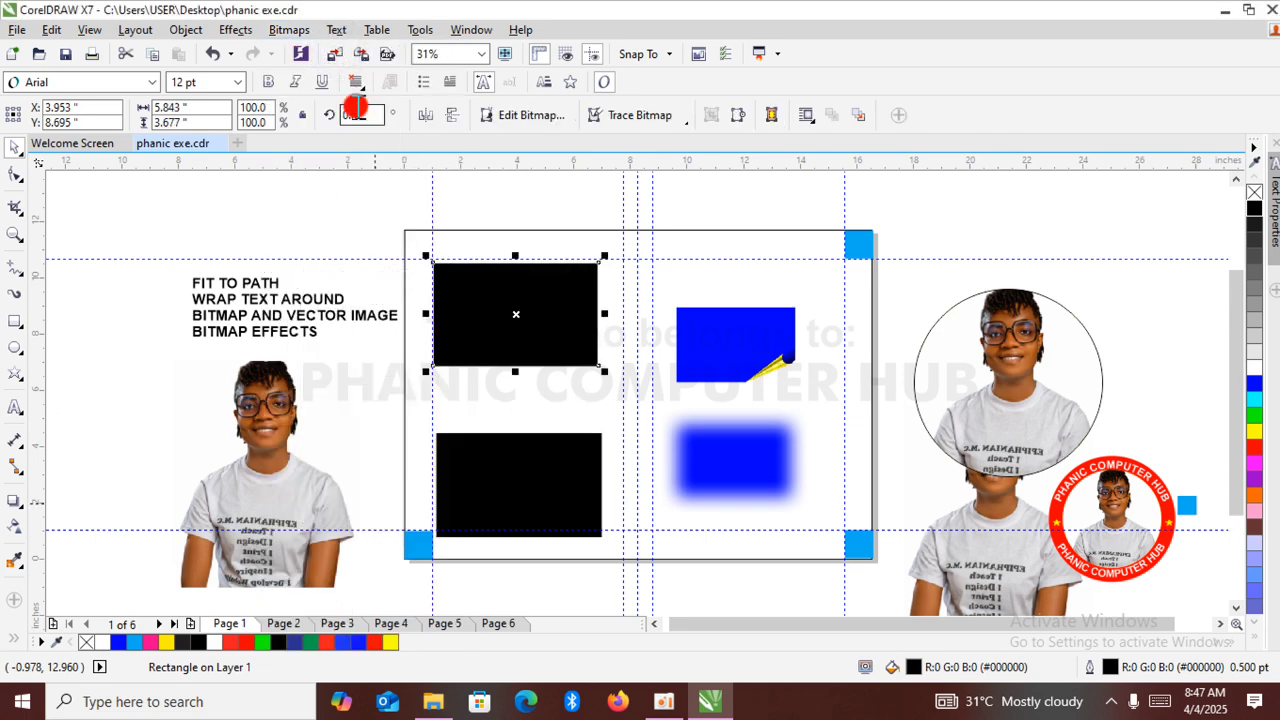
Try the Cobblestone texture with roughness 69 on the upper black bitmap, and cancel it.
{"action": "left_click", "coordinate": [300, 29]}
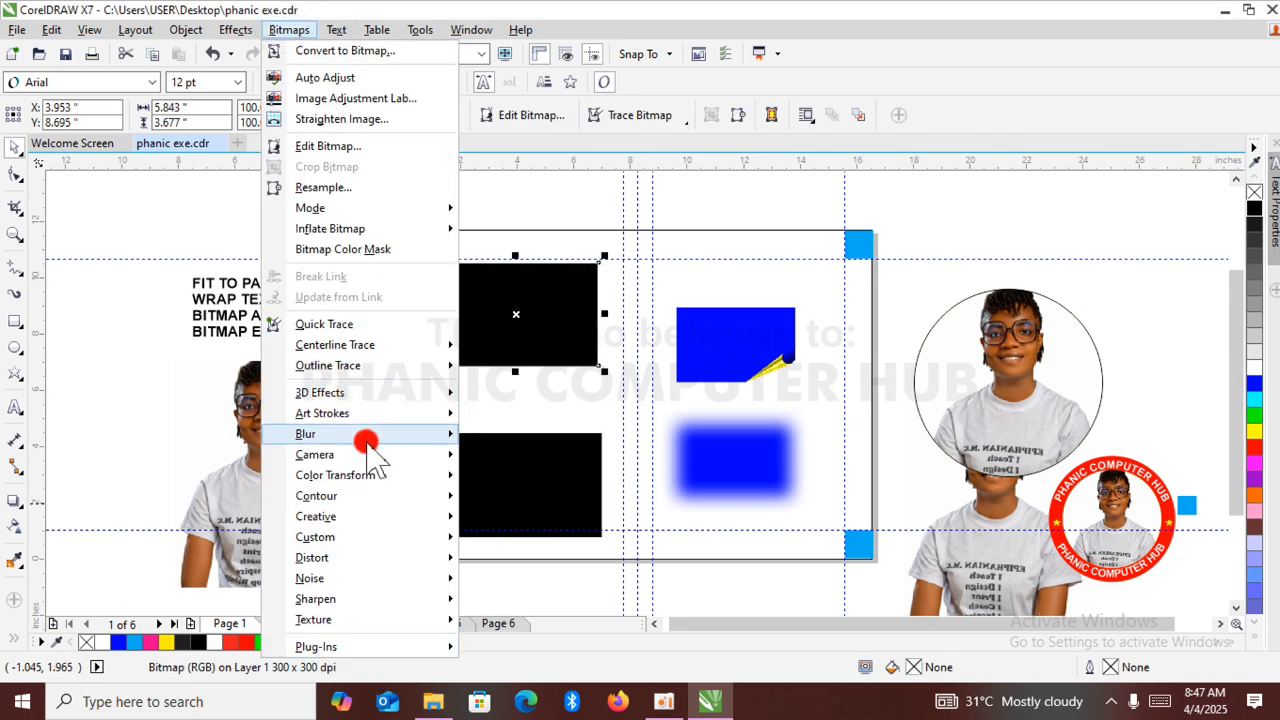
{"action": "left_click", "coordinate": [412, 623]}
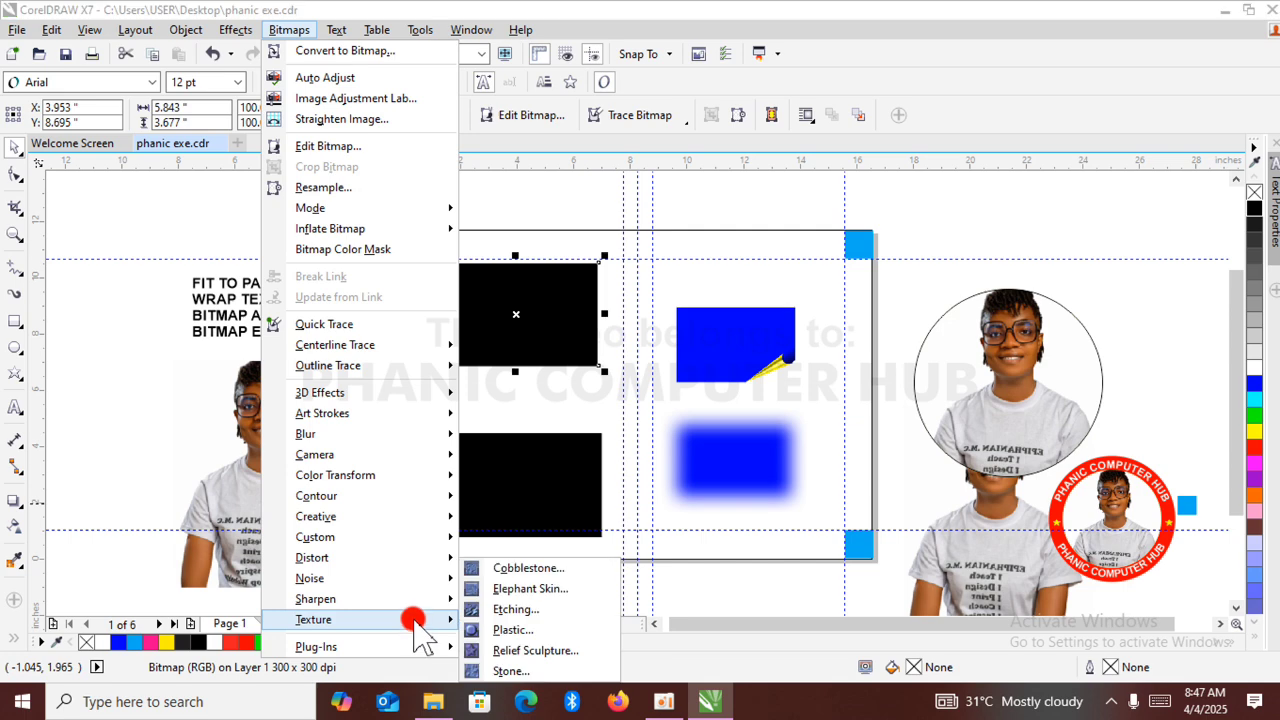
{"action": "left_click", "coordinate": [490, 570]}
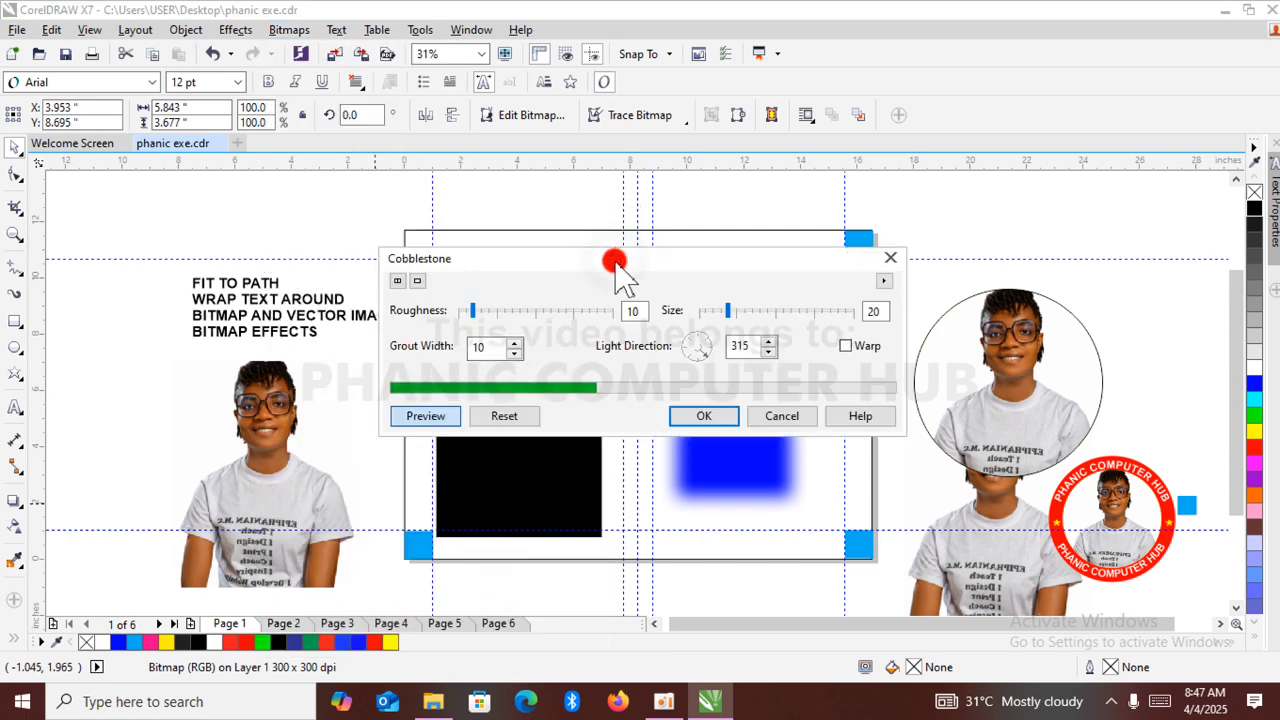
{"action": "left_click_drag", "start_coordinate": [615, 262], "coordinate": [733, 426]}
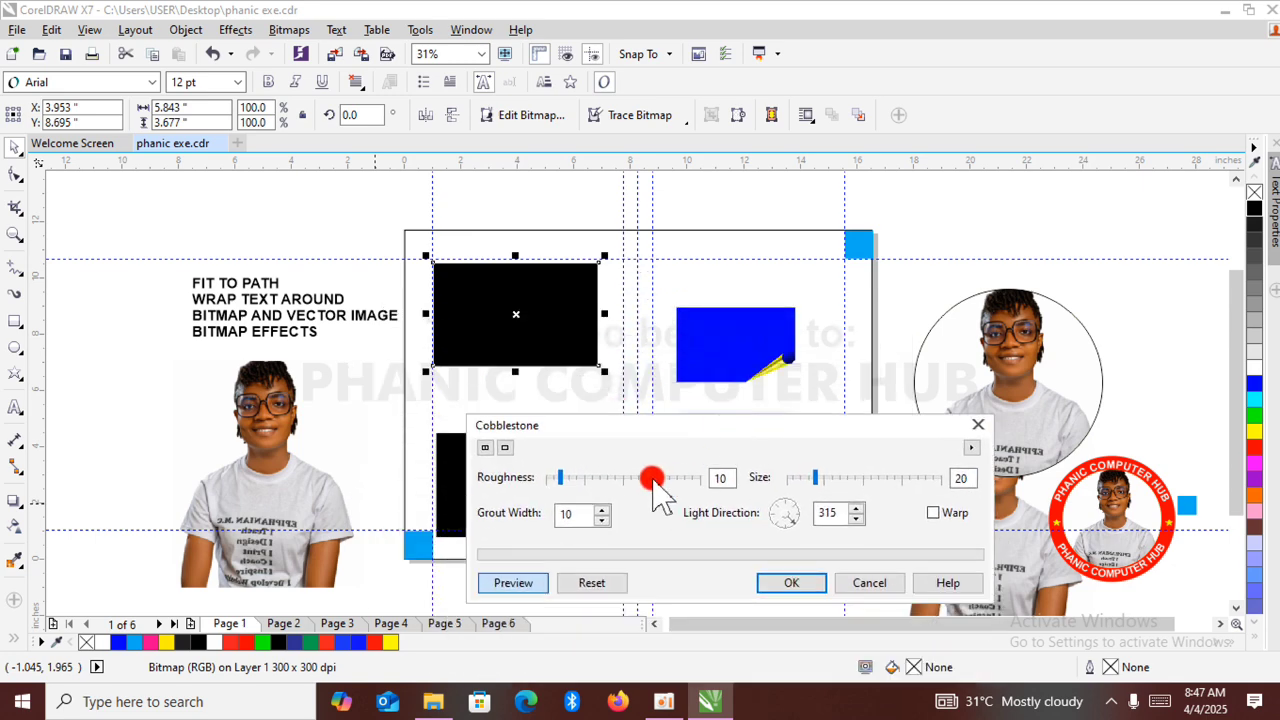
{"action": "left_click", "coordinate": [651, 478]}
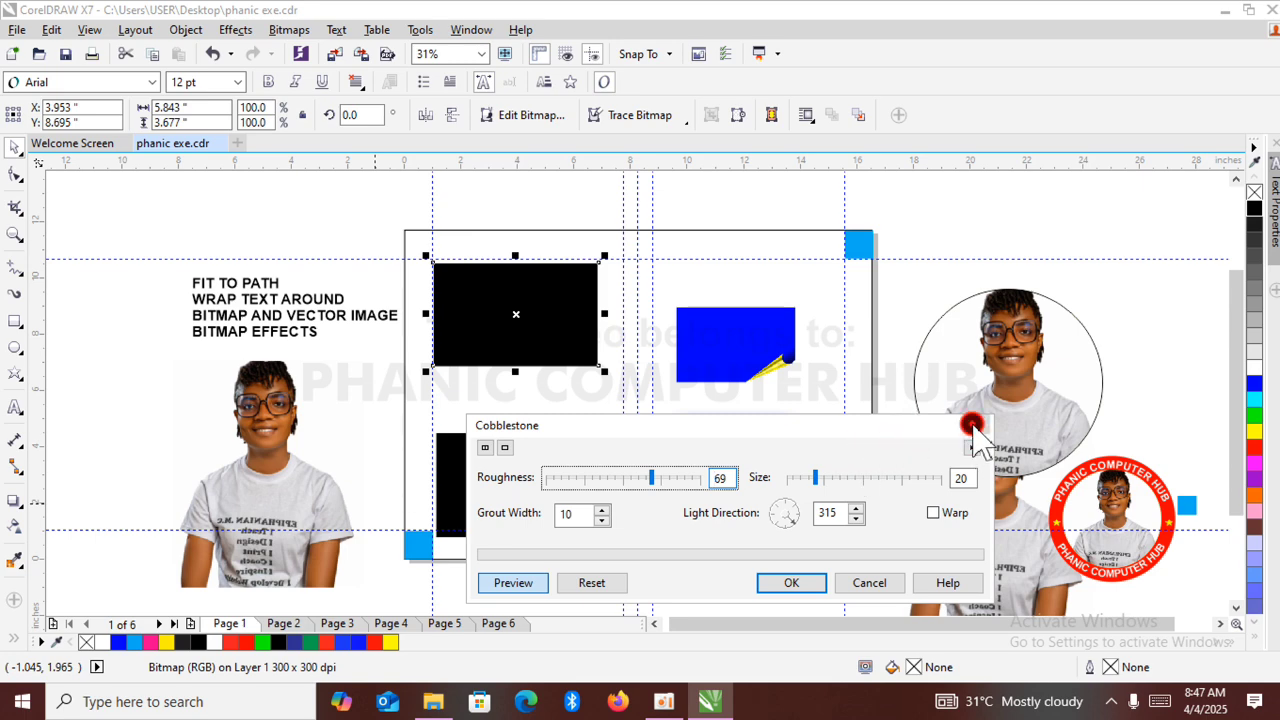
{"action": "left_click", "coordinate": [972, 427]}
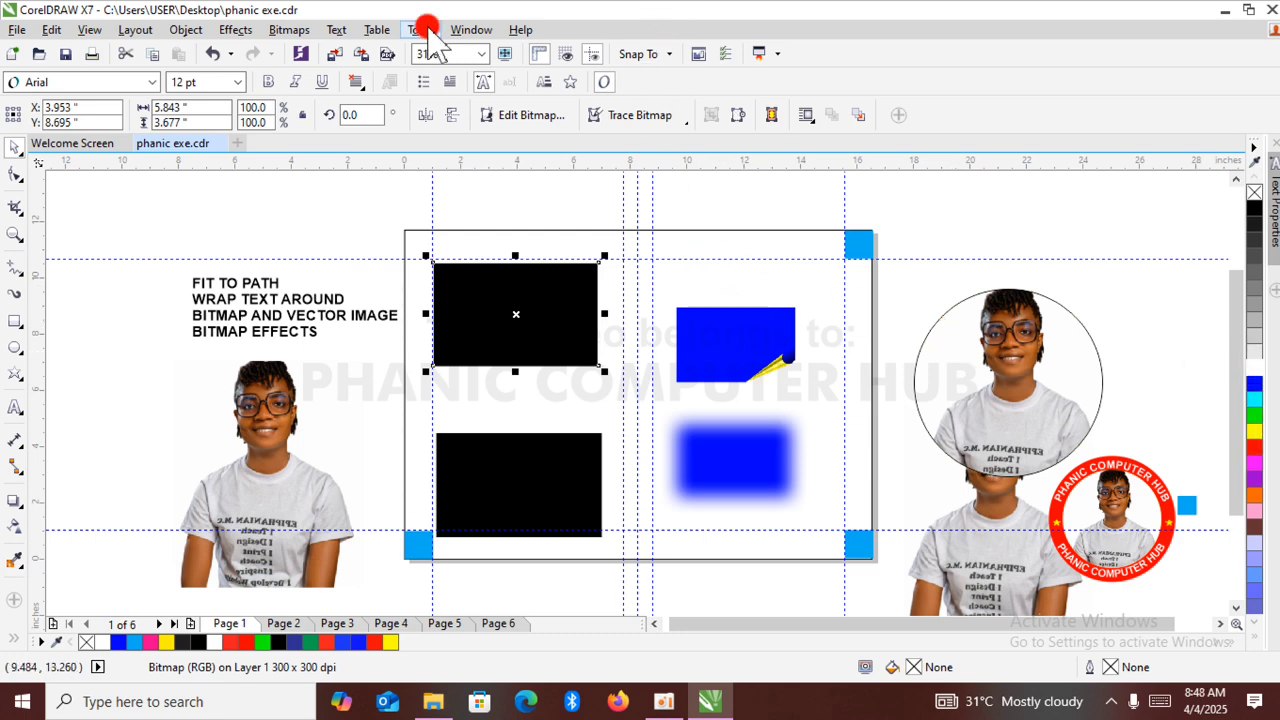
Undo the bitmap conversion of the upper black rectangle.
{"action": "key", "text": "ctrl+z"}
{"action": "key", "text": "ctrl+z"}
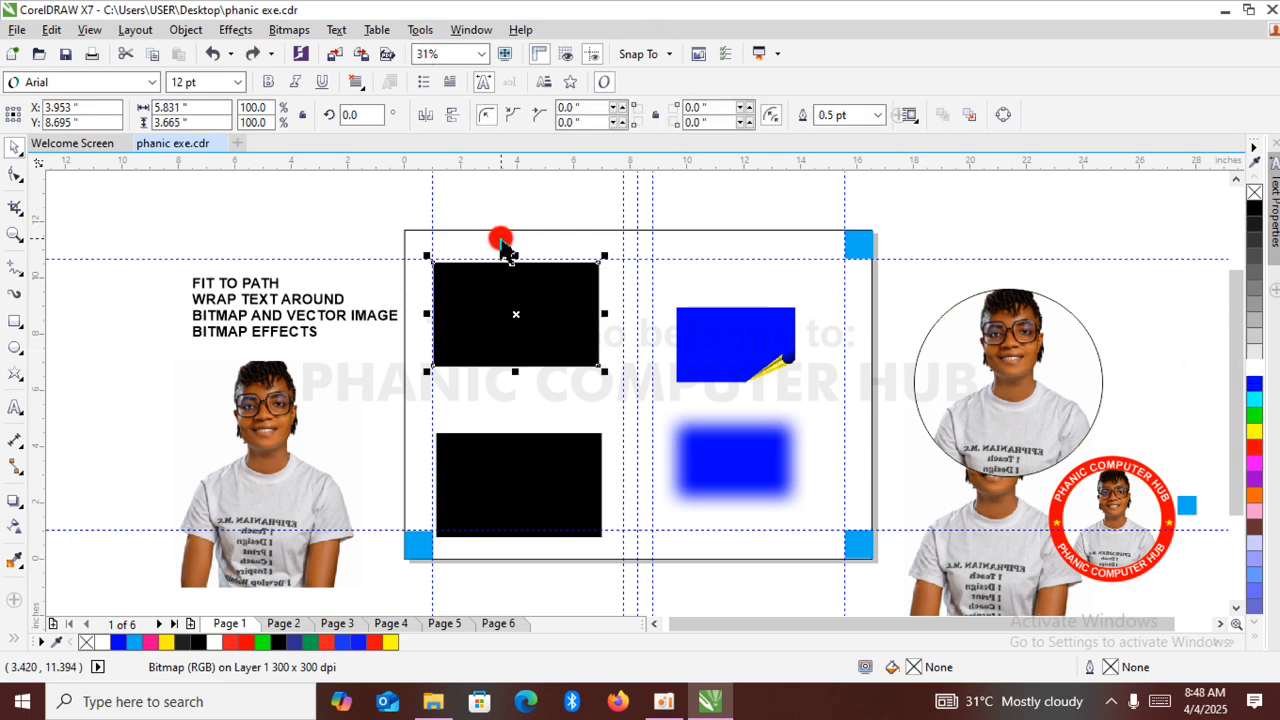
{"action": "key", "text": "ctrl+shift+z"}
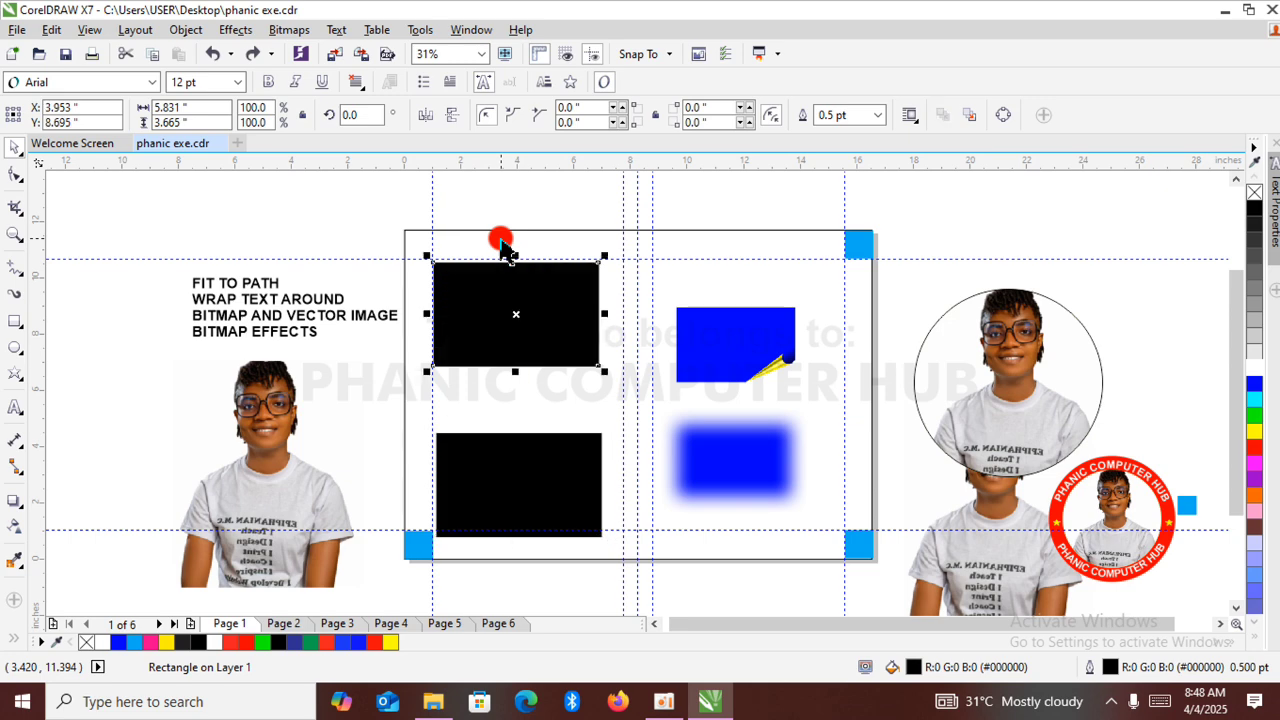
Fill the upper rectangle with white and convert it to a 300 dpi RGB Color (24-bit) bitmap with anti-aliasing and transparent background.
{"action": "left_click", "coordinate": [1256, 368]}
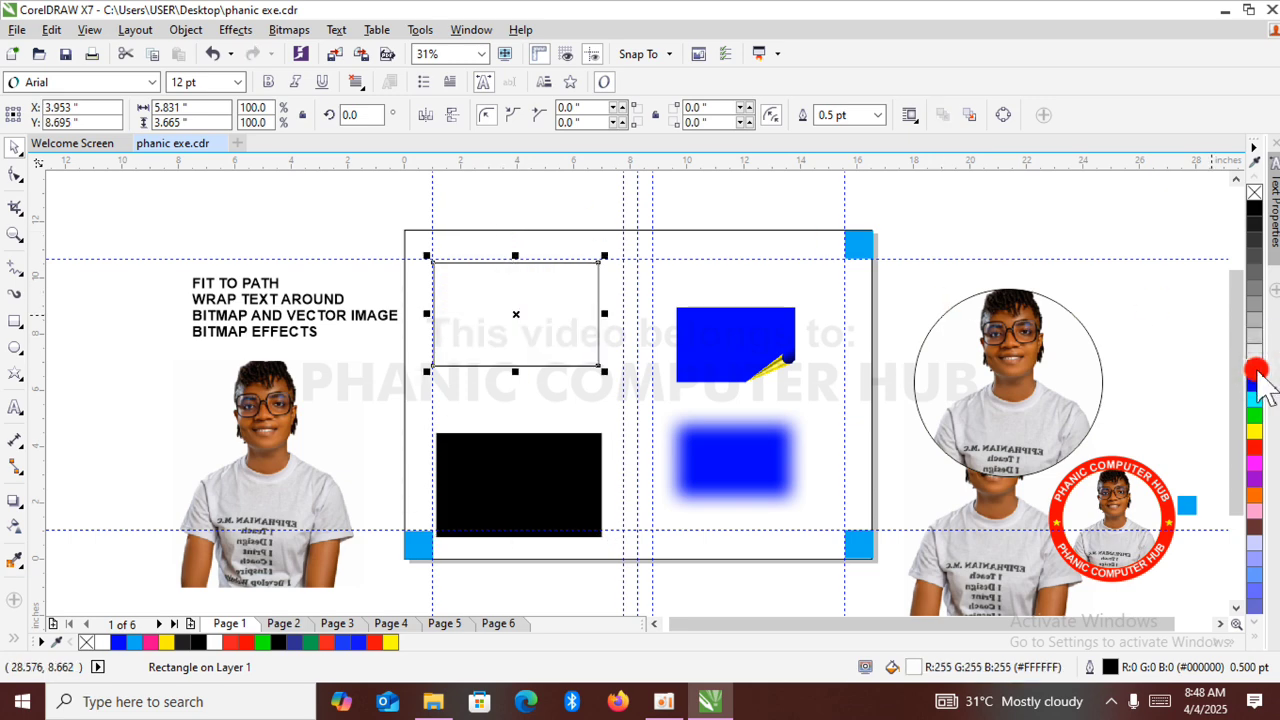
{"action": "left_click", "coordinate": [289, 29]}
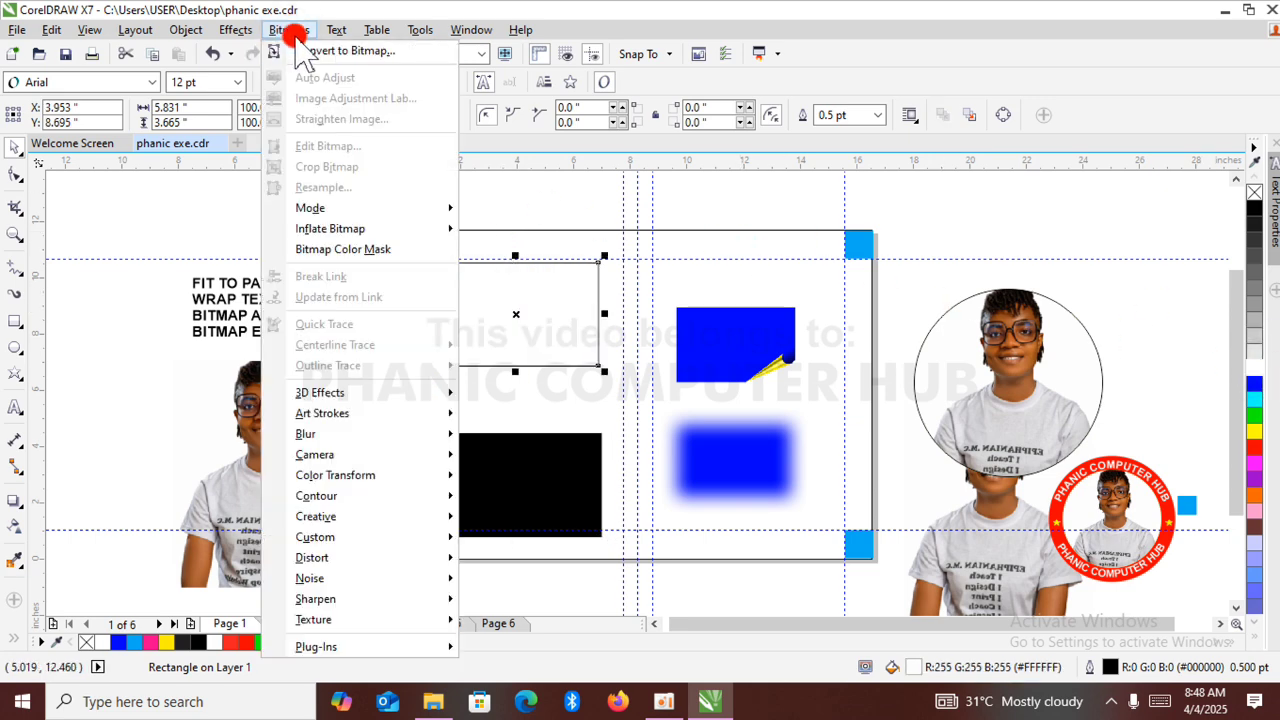
{"action": "left_click", "coordinate": [310, 46]}
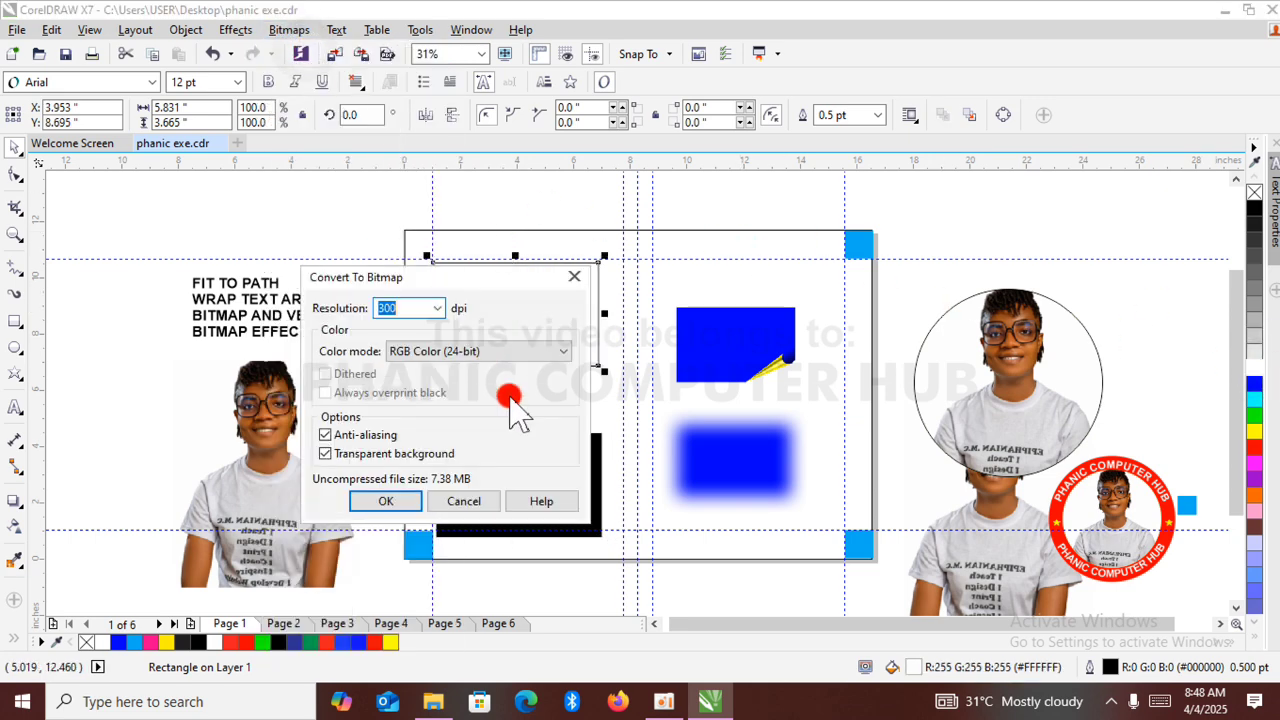
{"action": "left_click", "coordinate": [381, 501]}
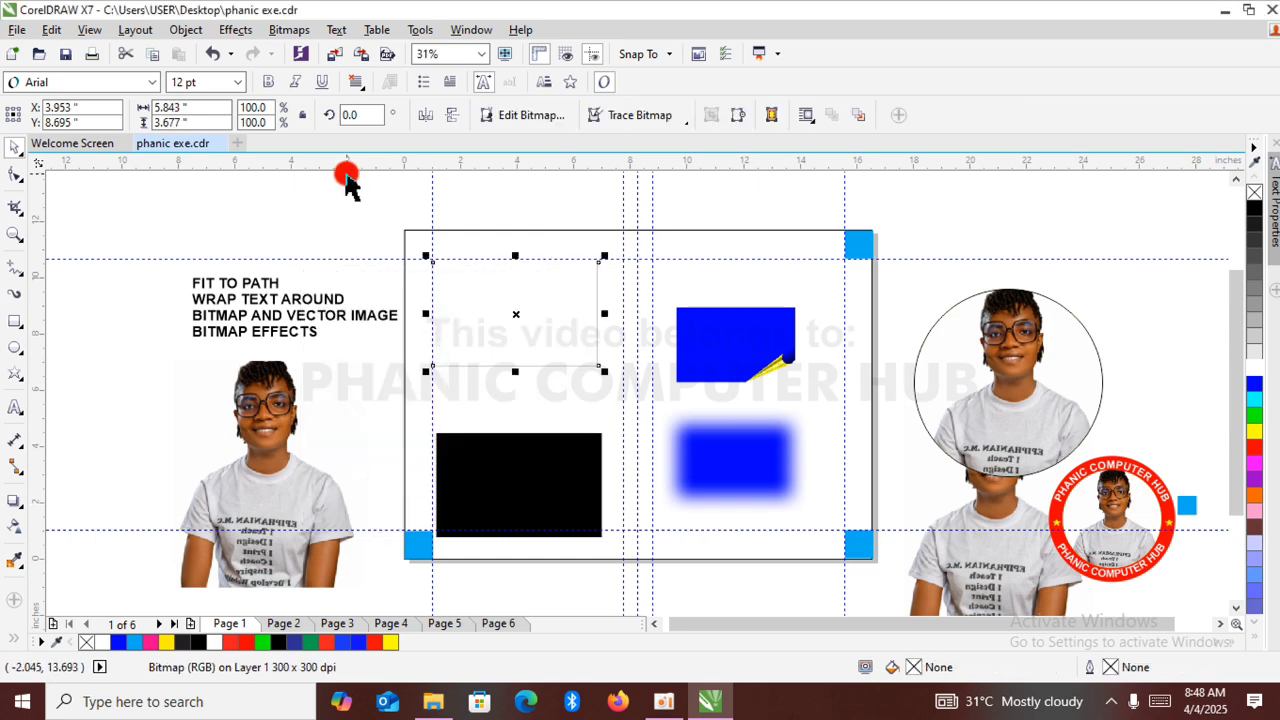
Start an Etching texture on the white bitmap with detail 25 and depth 77, and preview it.
{"action": "left_click", "coordinate": [289, 29]}
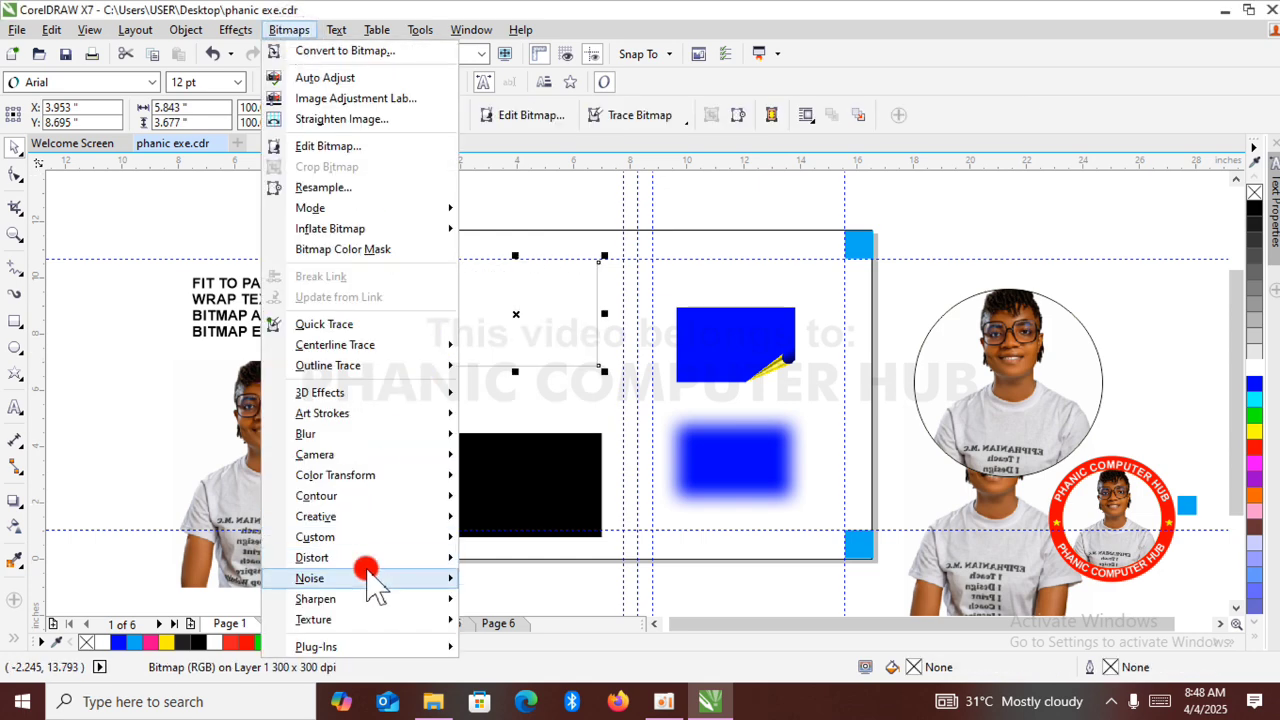
{"action": "mouse_move", "coordinate": [390, 620]}
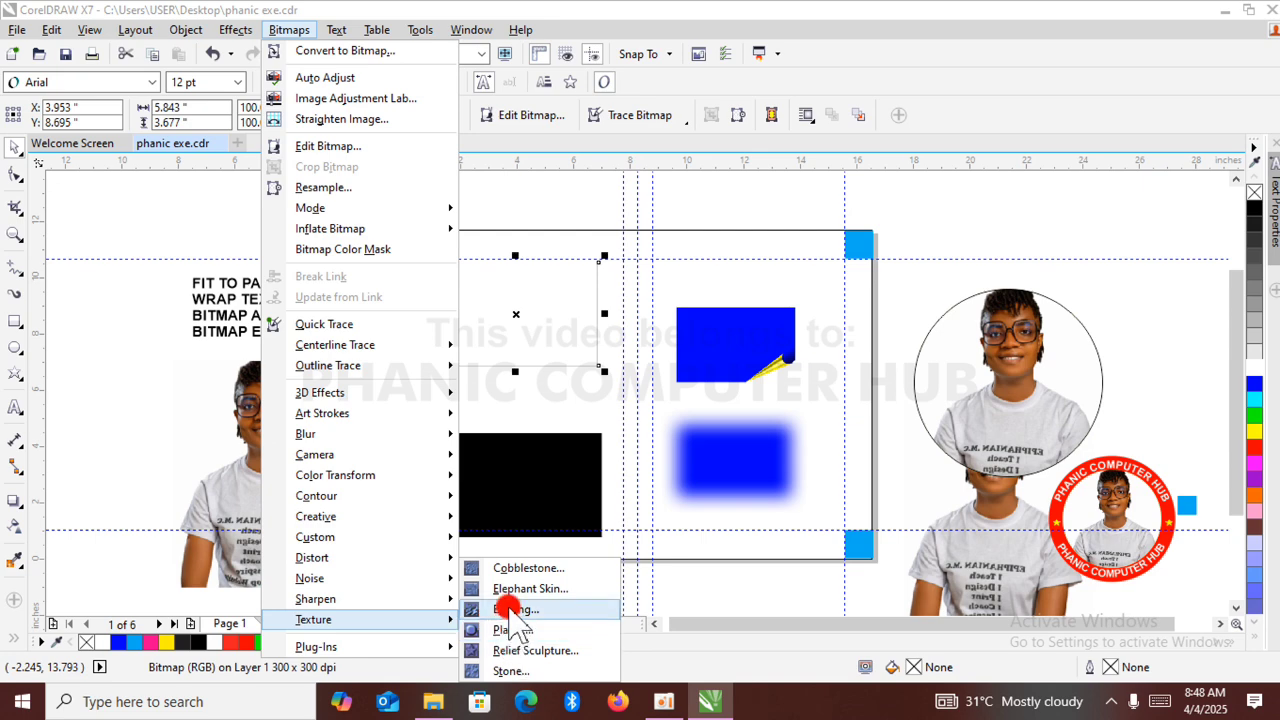
{"action": "left_click", "coordinate": [512, 609]}
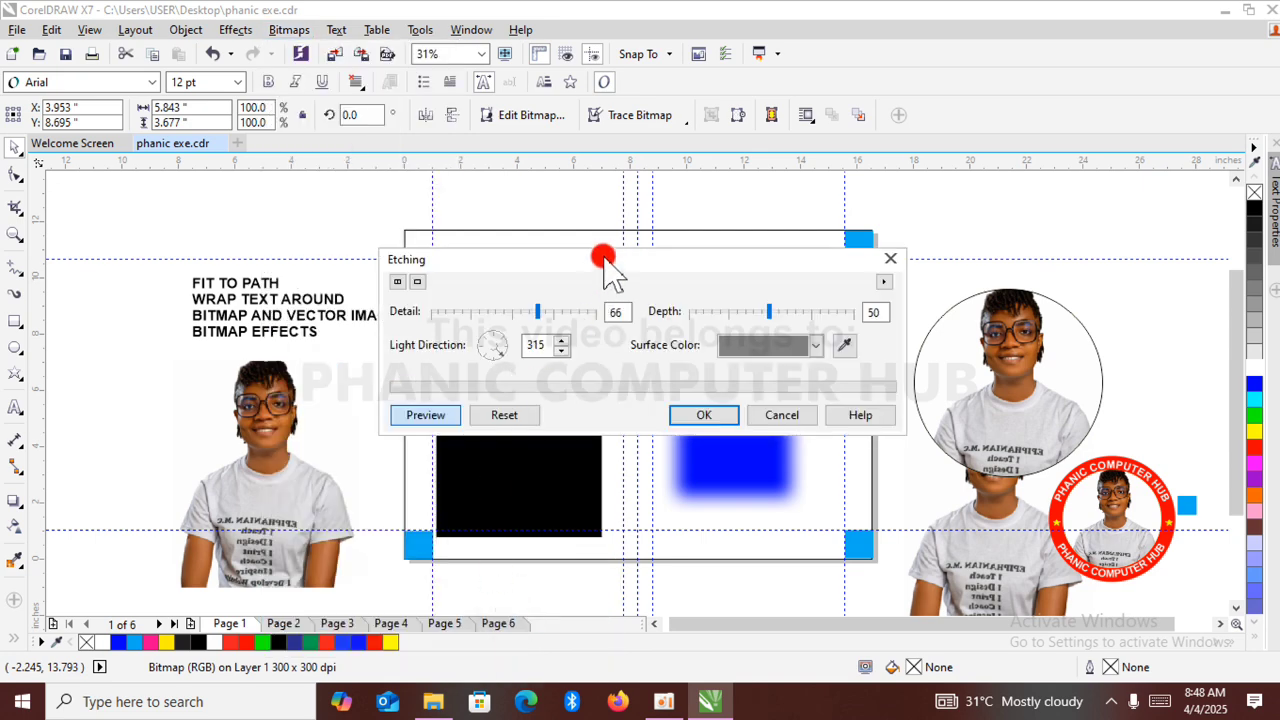
{"action": "left_click_drag", "start_coordinate": [605, 258], "coordinate": [624, 433]}
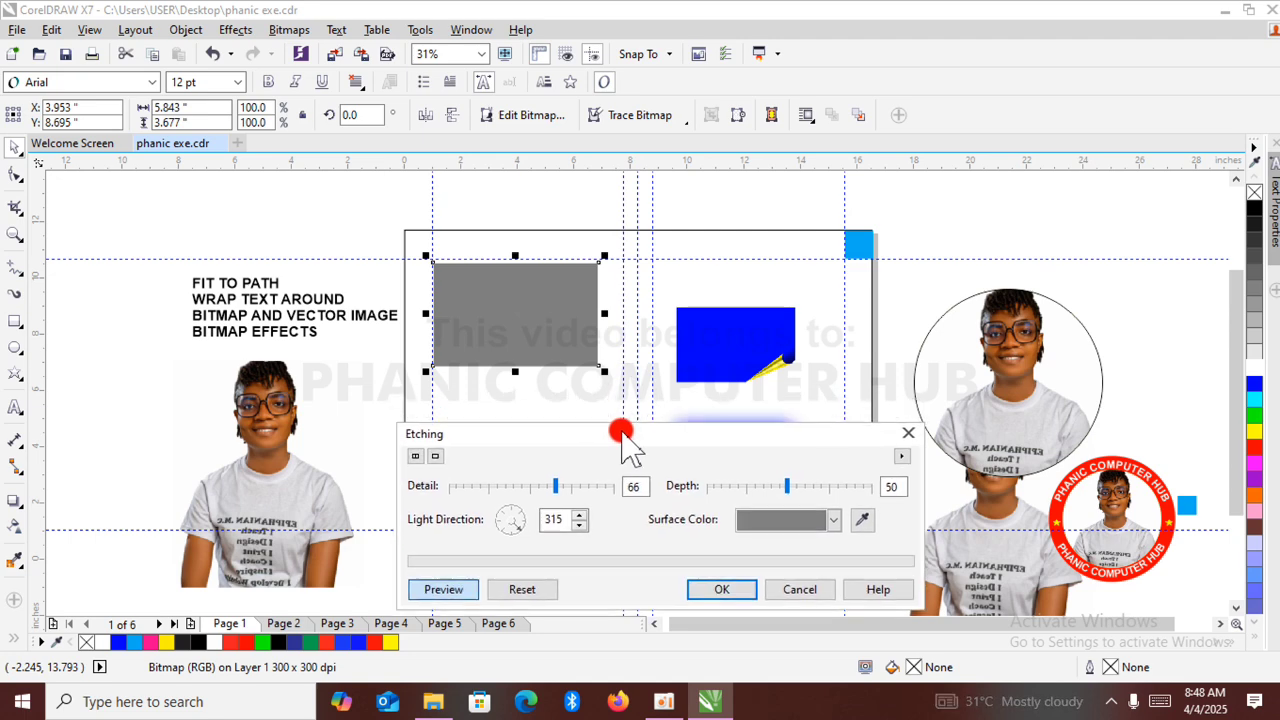
{"action": "left_click_drag", "start_coordinate": [614, 487], "coordinate": [489, 486]}
{"action": "left_click_drag", "start_coordinate": [787, 487], "coordinate": [836, 488]}
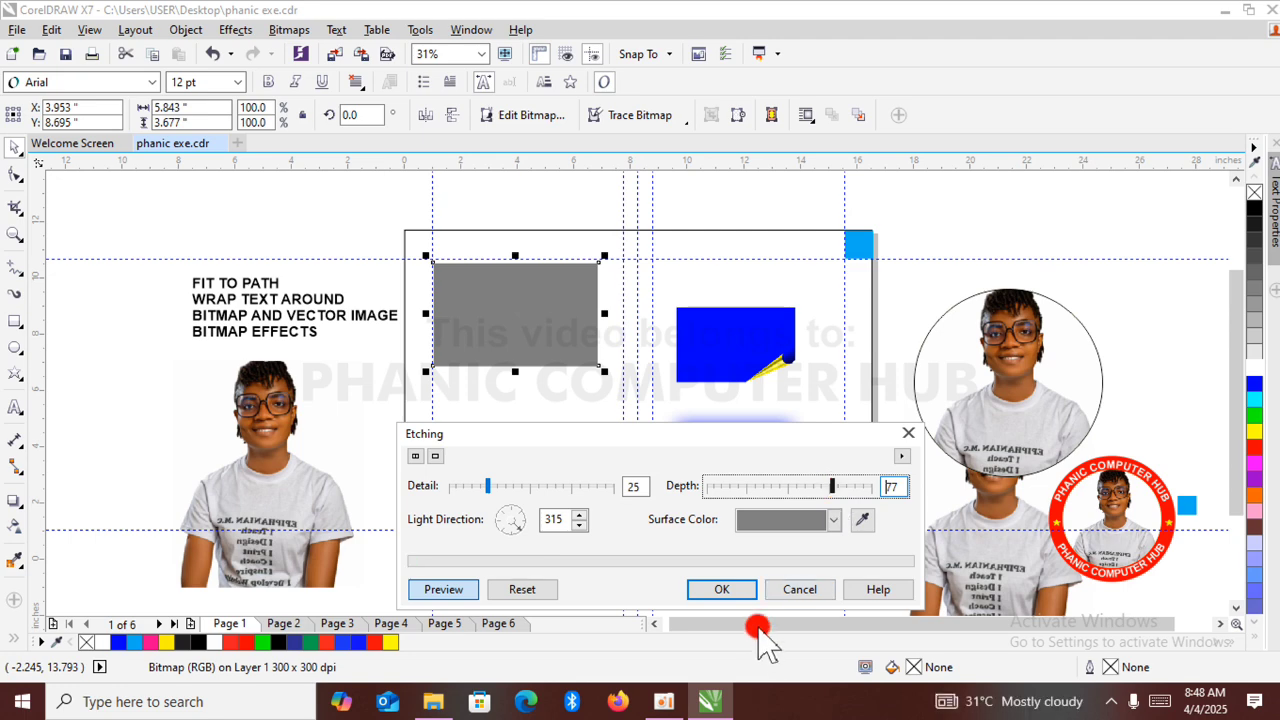
{"action": "left_click", "coordinate": [443, 590]}
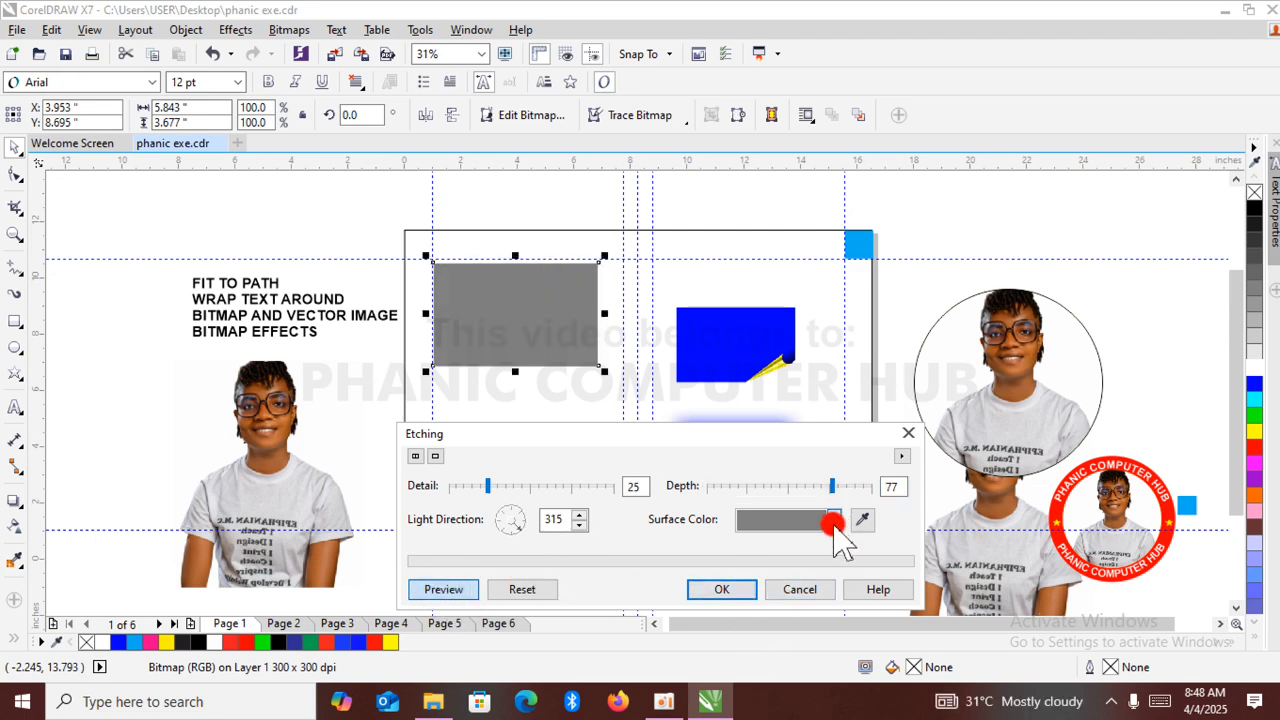
Set the etching's surface color to red, reduce its depth and apply the effect.
{"action": "left_click", "coordinate": [1108, 702]}
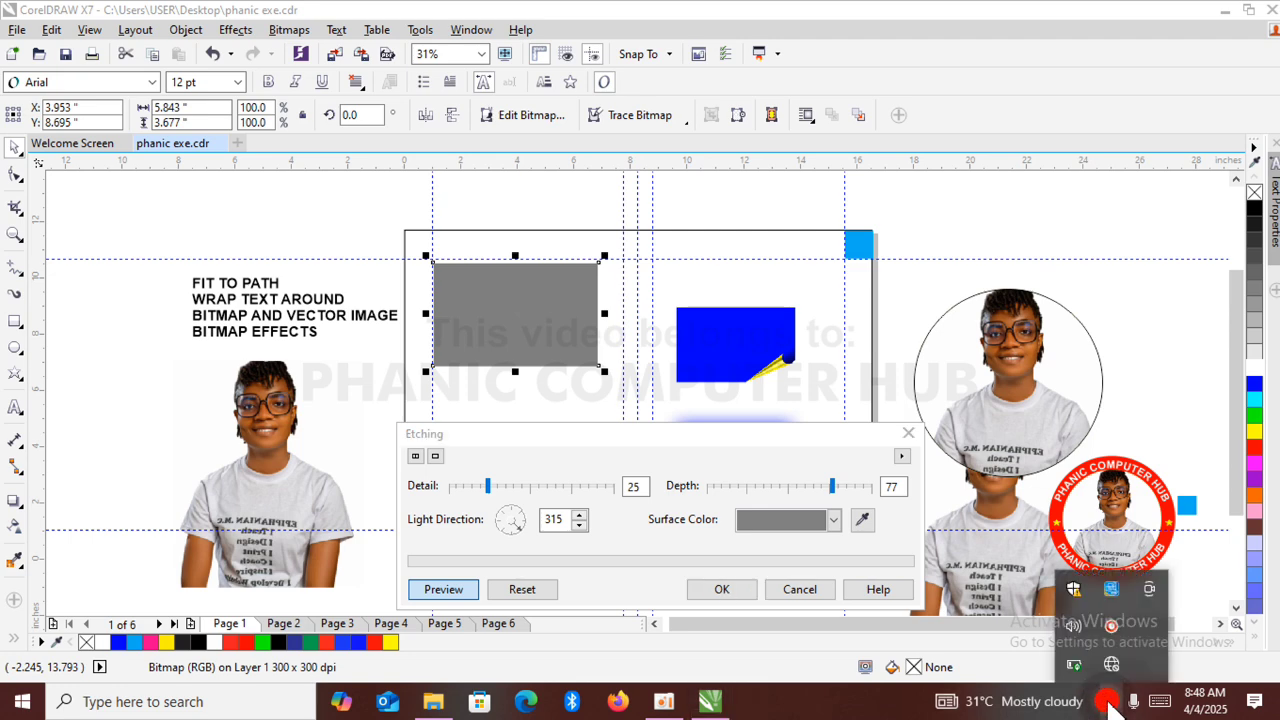
{"action": "left_click", "coordinate": [840, 543]}
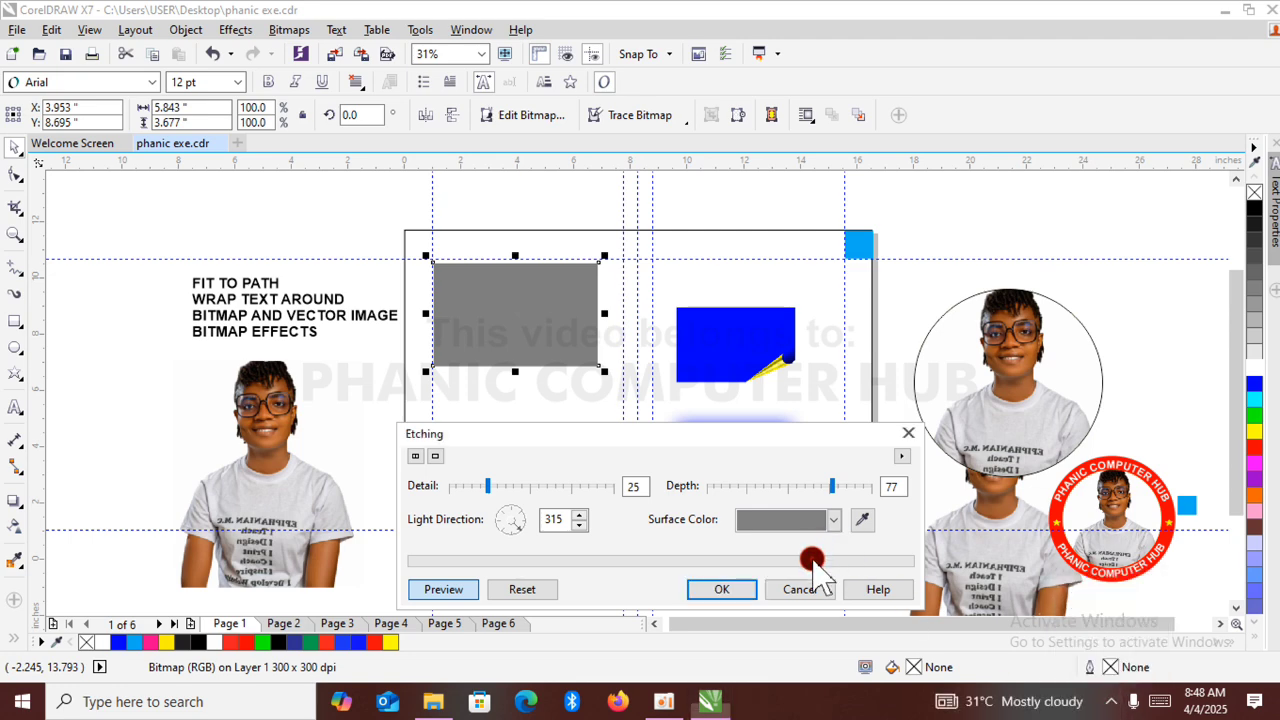
{"action": "left_click", "coordinate": [833, 519]}
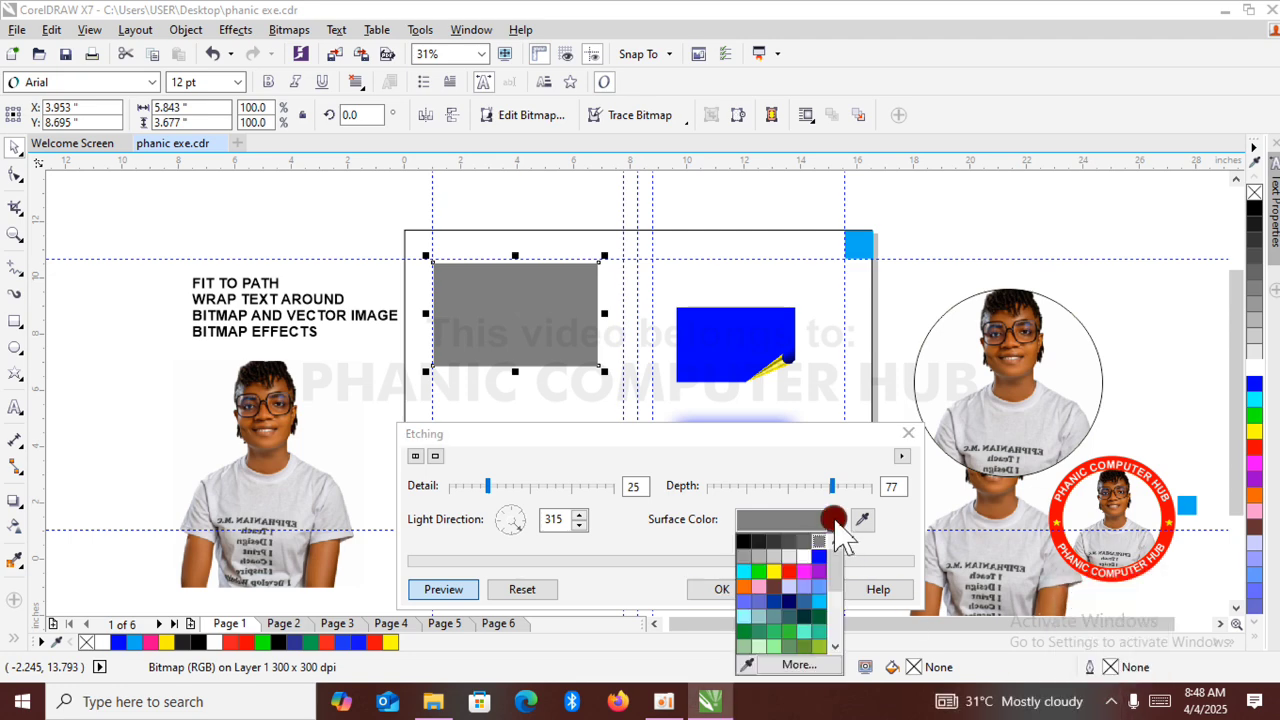
{"action": "left_click", "coordinate": [793, 567]}
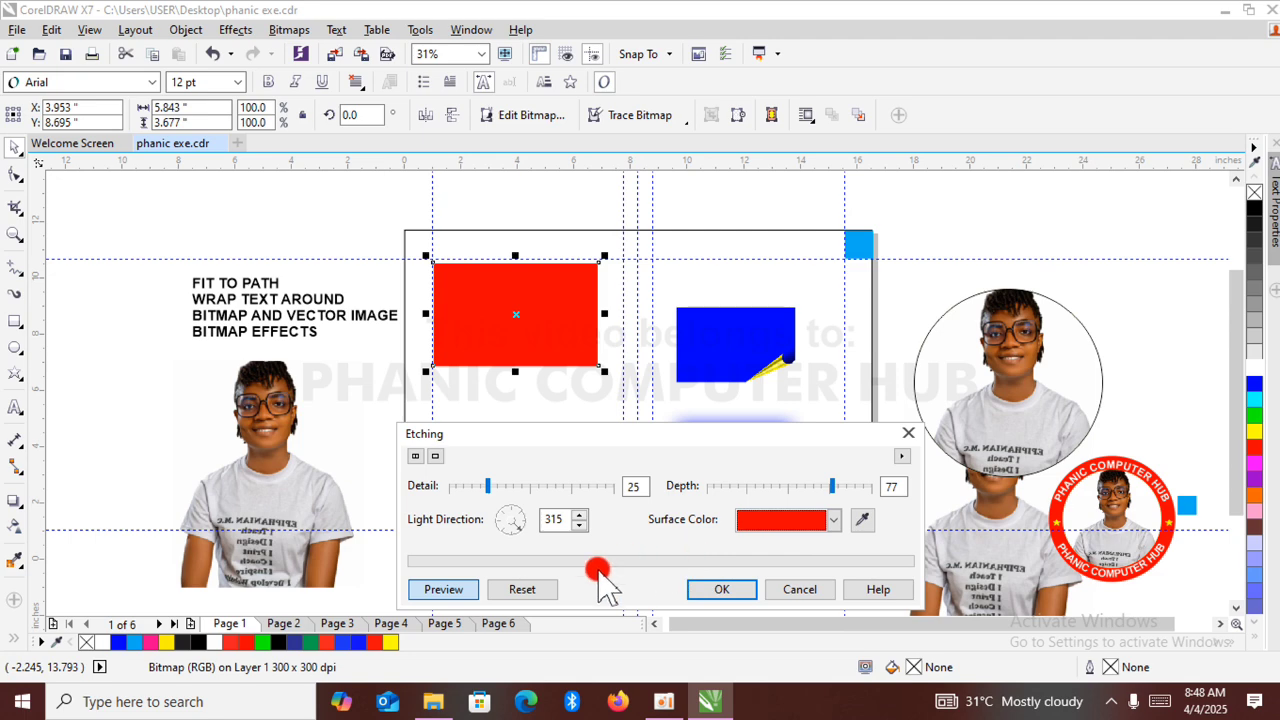
{"action": "left_click", "coordinate": [800, 486]}
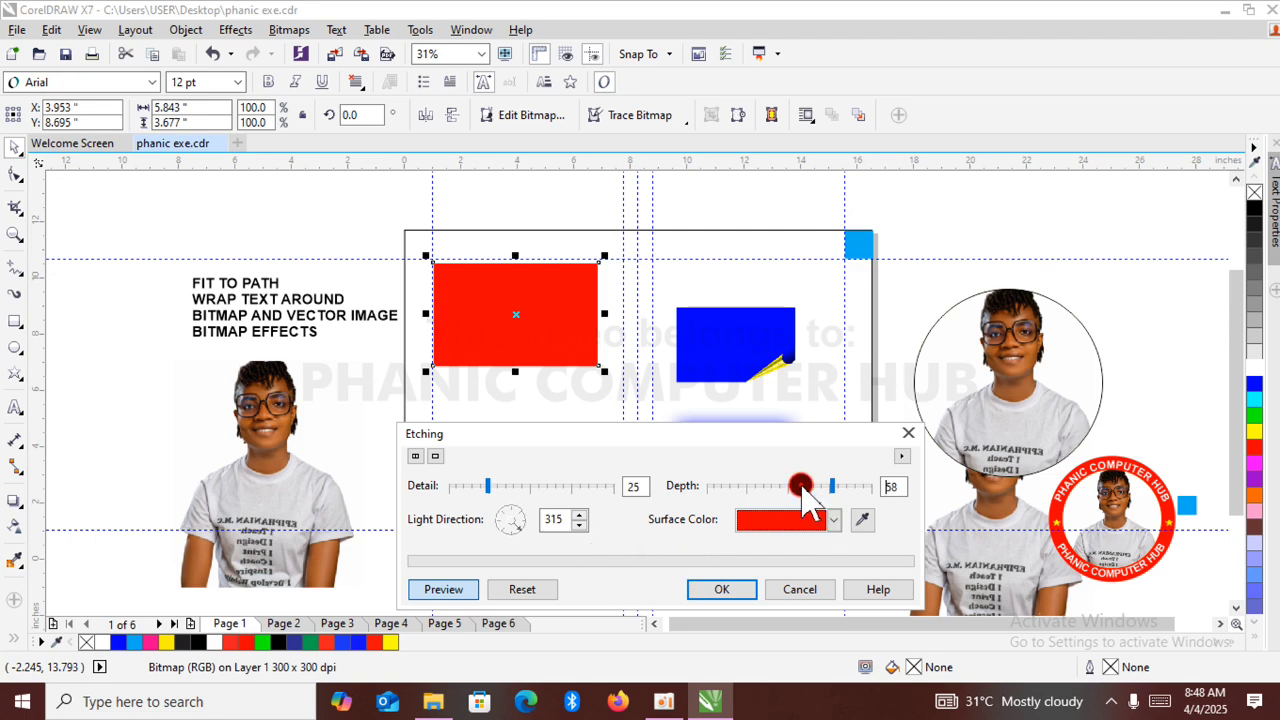
{"action": "left_click", "coordinate": [759, 486]}
{"action": "left_click", "coordinate": [720, 589]}
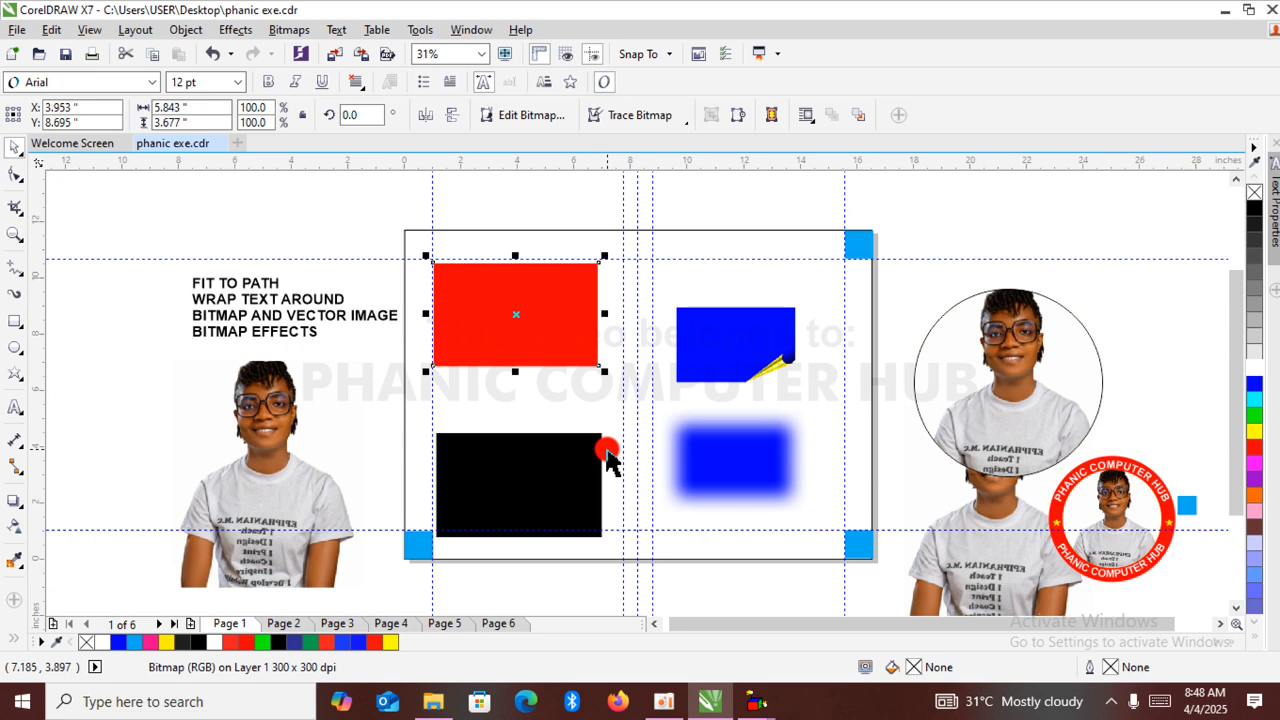
{"action": "left_click", "coordinate": [285, 30]}
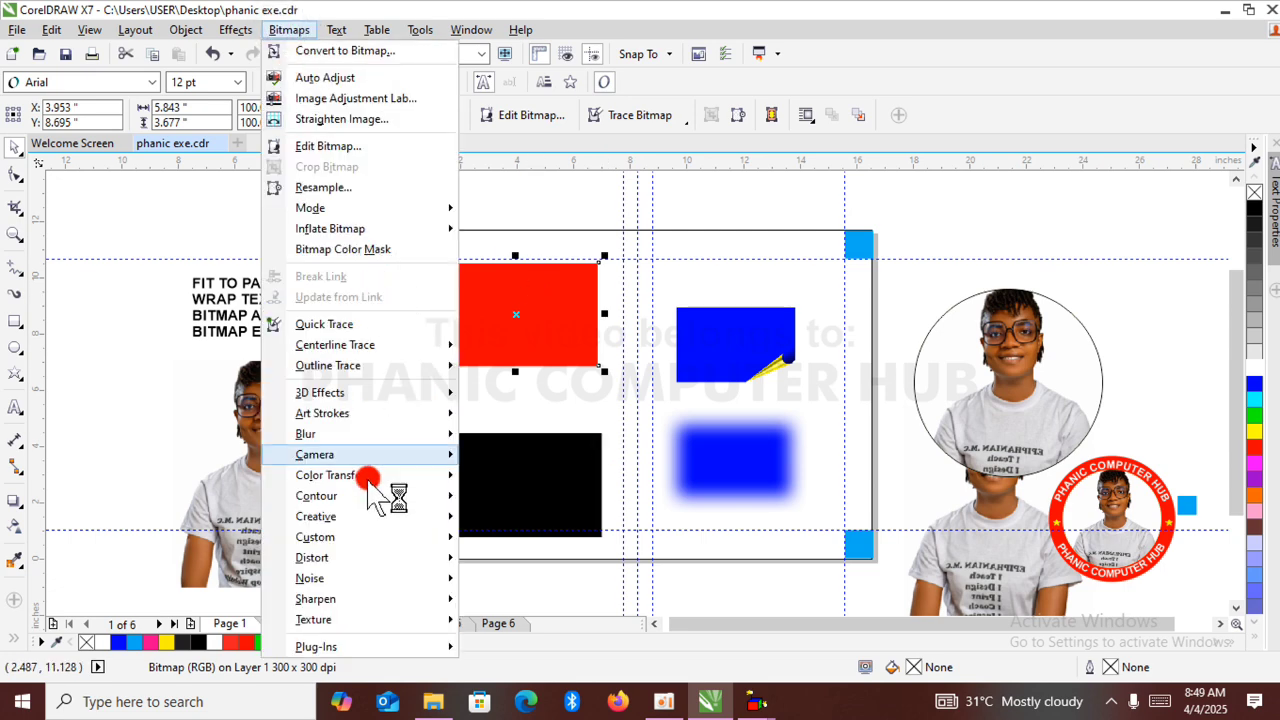
{"action": "mouse_move", "coordinate": [407, 560]}
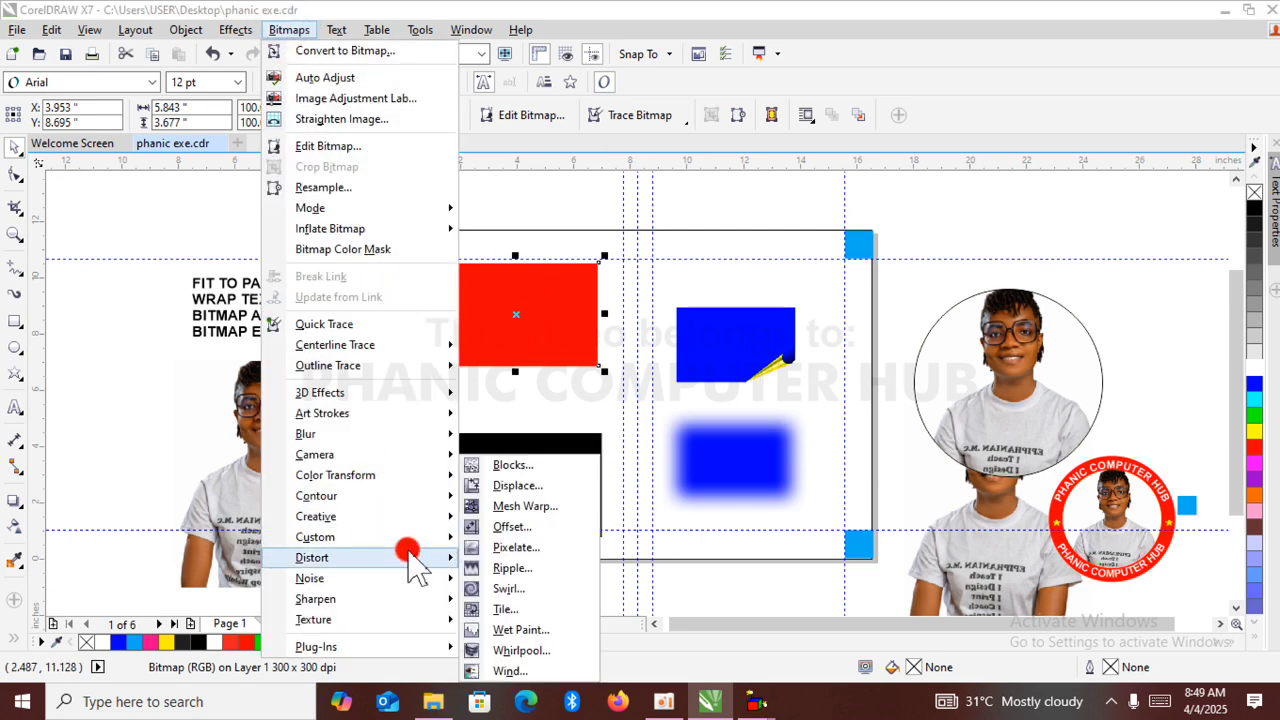
{"action": "mouse_move", "coordinate": [420, 525]}
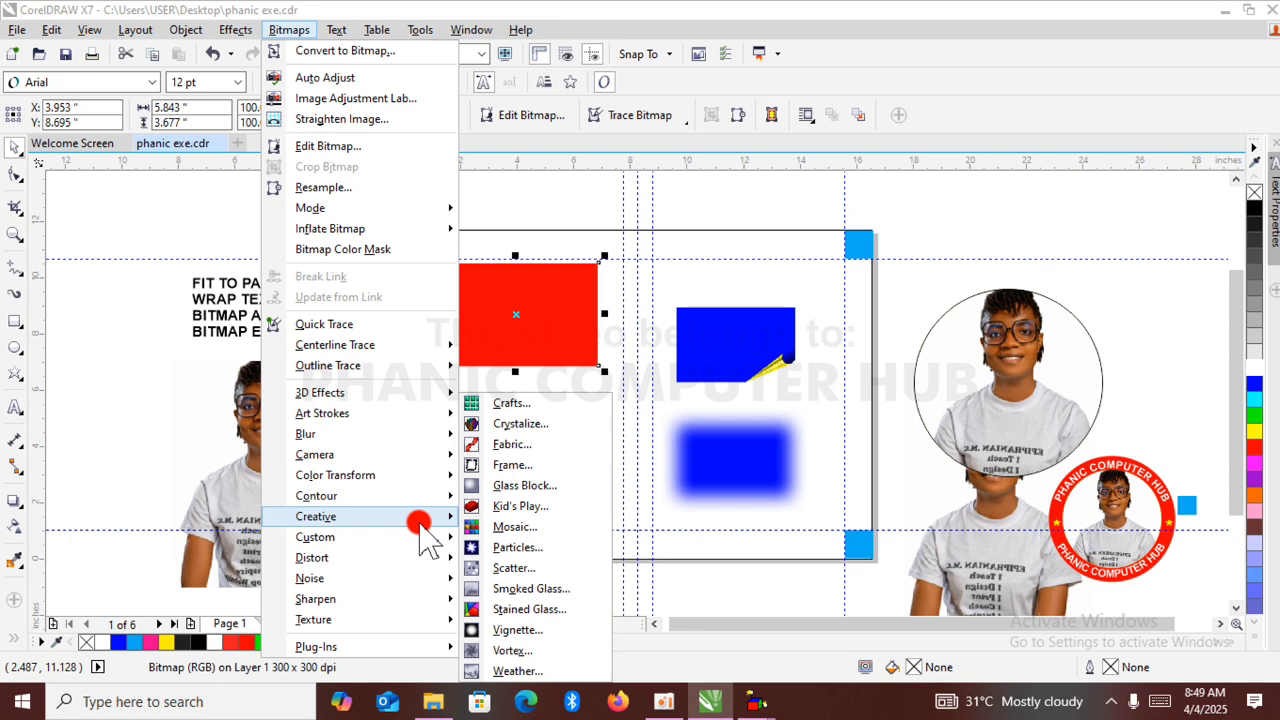
{"action": "mouse_move", "coordinate": [427, 499]}
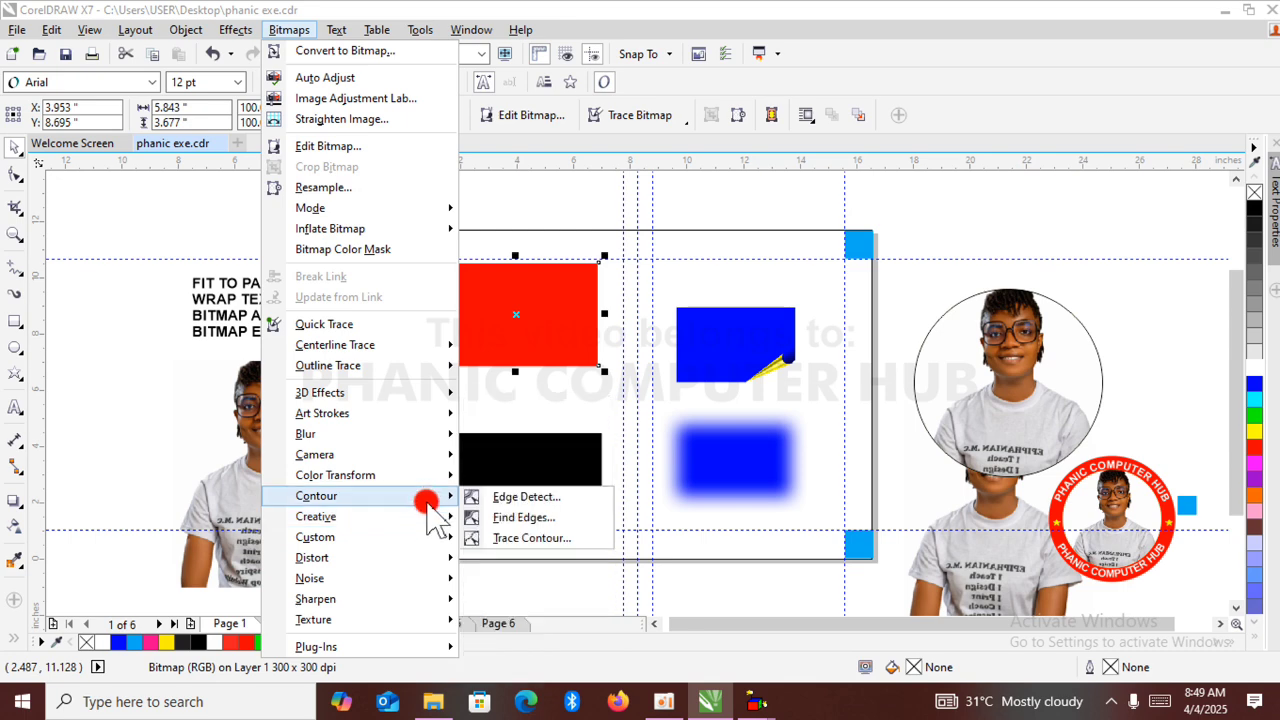
Try a Trace Contour effect on the red bitmap, previewing level 218, the Upper edge type and level 71.
{"action": "left_click", "coordinate": [553, 540]}
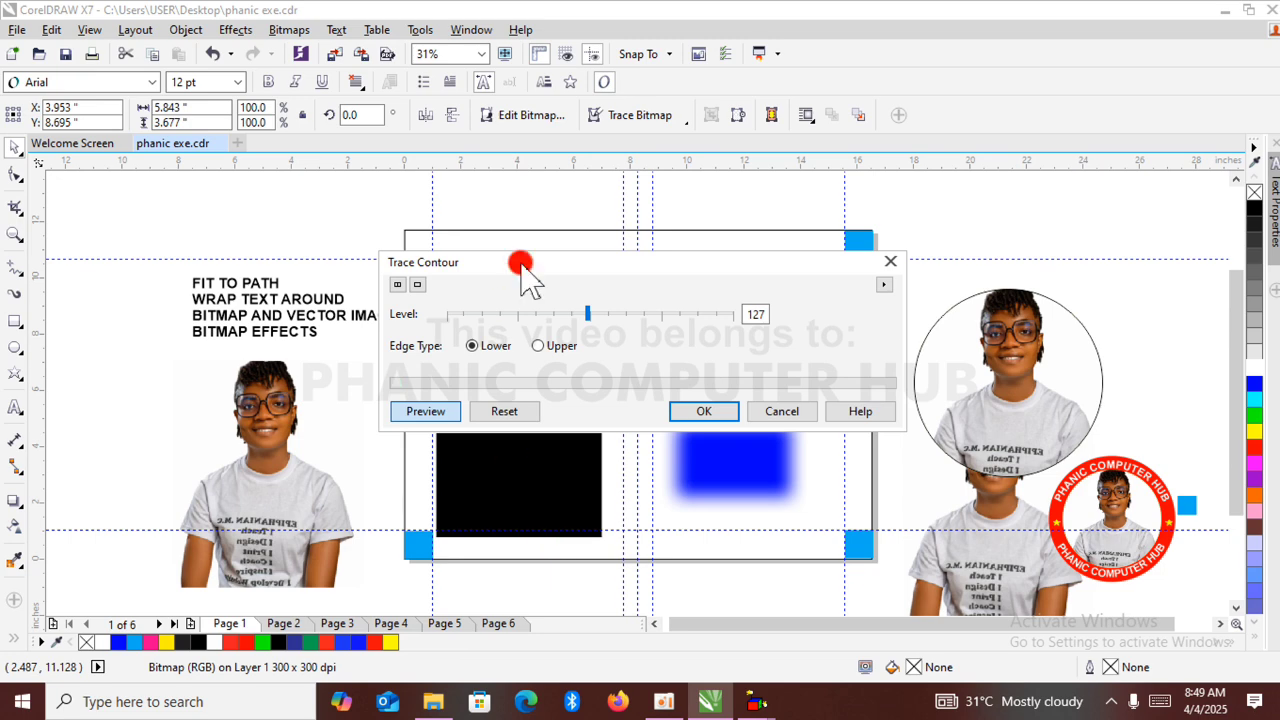
{"action": "mouse_move", "coordinate": [522, 265]}
{"action": "left_mouse_down"}
{"action": "mouse_move", "coordinate": [530, 410]}
{"action": "mouse_move", "coordinate": [592, 479]}
{"action": "mouse_move", "coordinate": [586, 461]}
{"action": "left_mouse_up"}
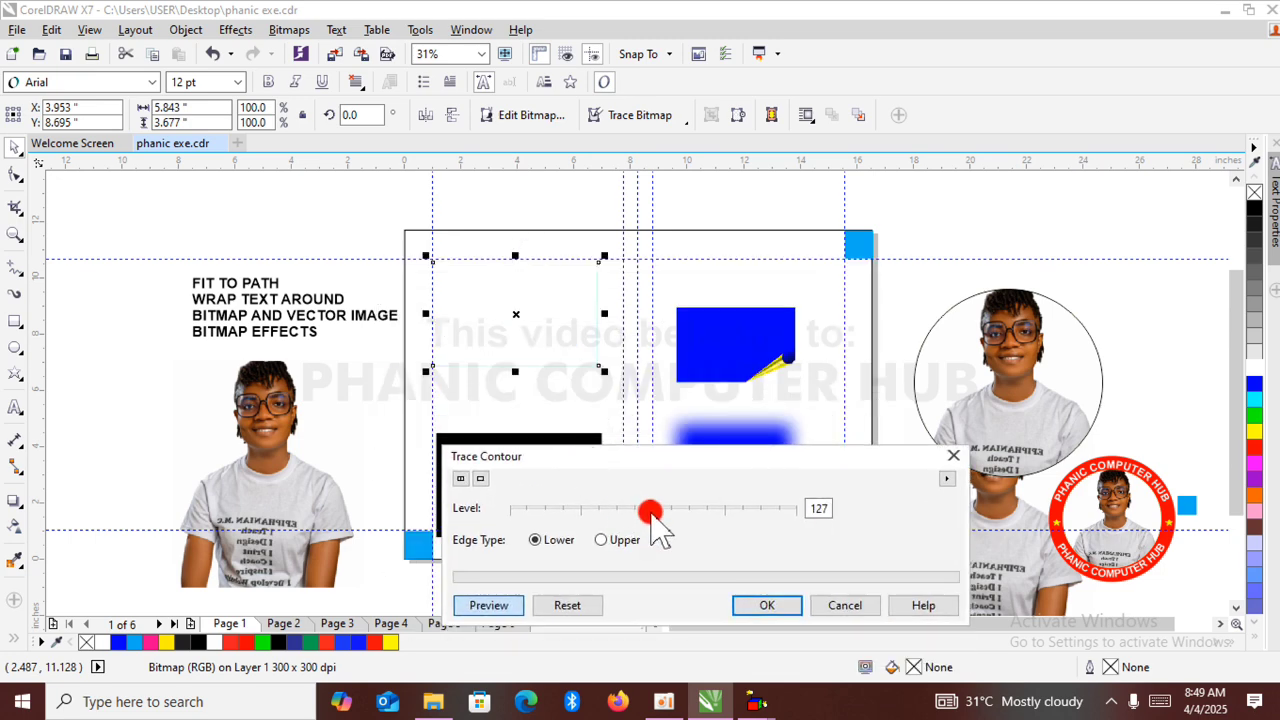
{"action": "left_click_drag", "start_coordinate": [720, 510], "coordinate": [745, 513]}
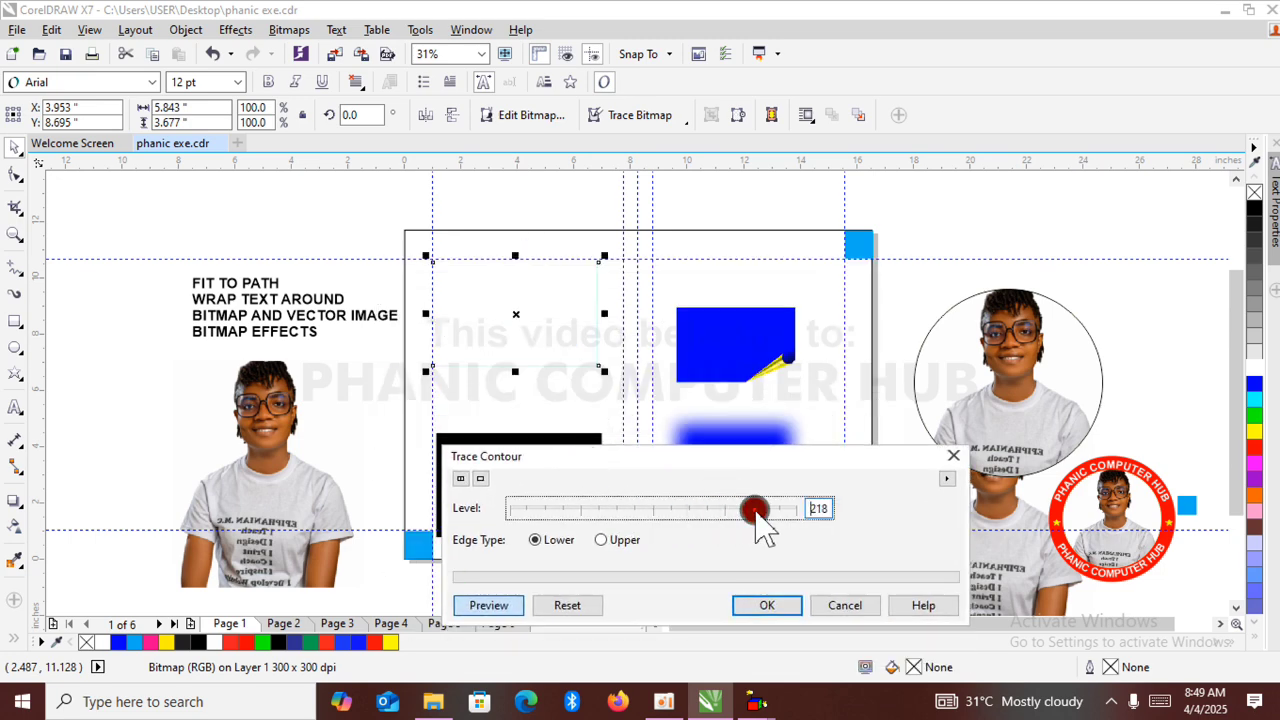
{"action": "left_click", "coordinate": [488, 605]}
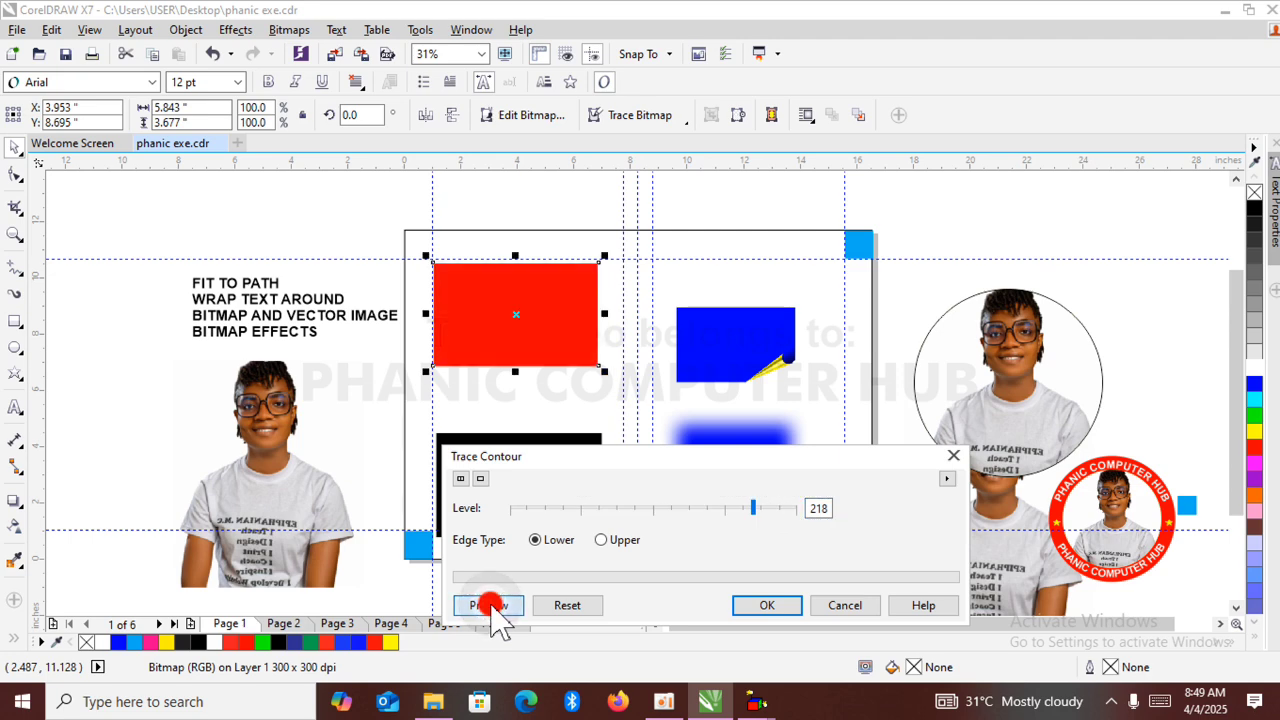
{"action": "left_click", "coordinate": [489, 605]}
{"action": "left_click", "coordinate": [600, 540]}
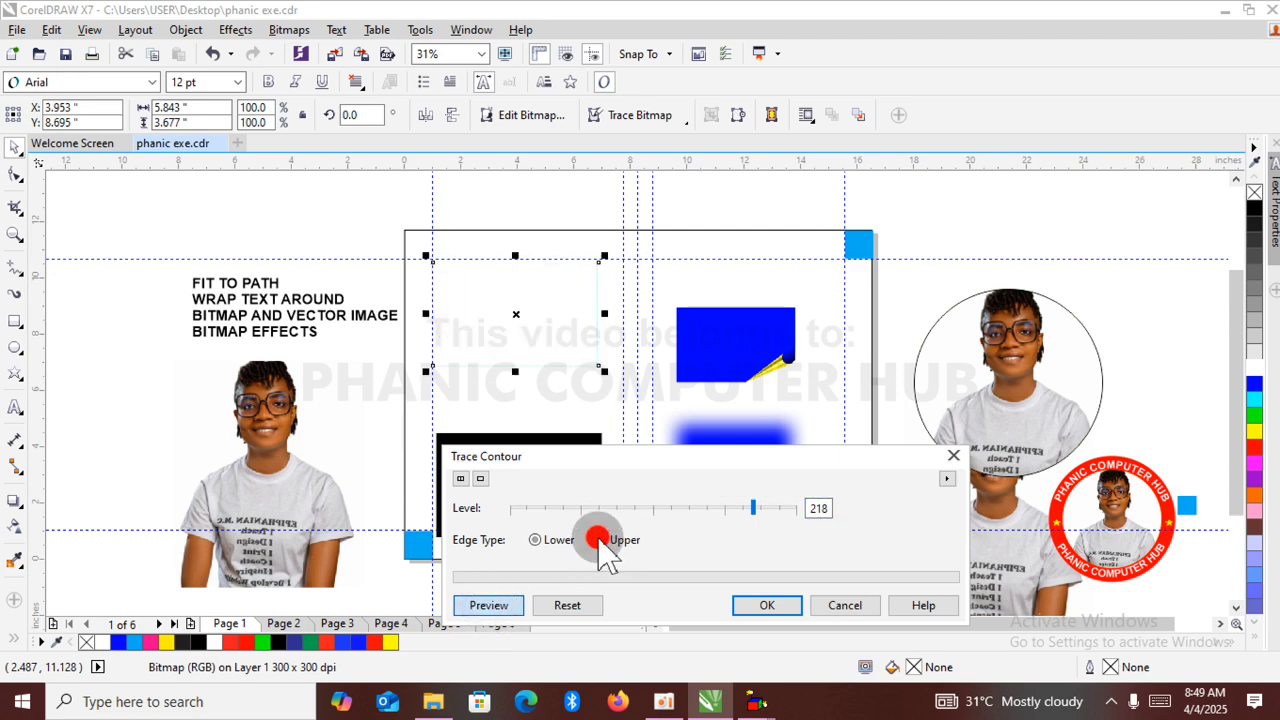
{"action": "left_click", "coordinate": [590, 512]}
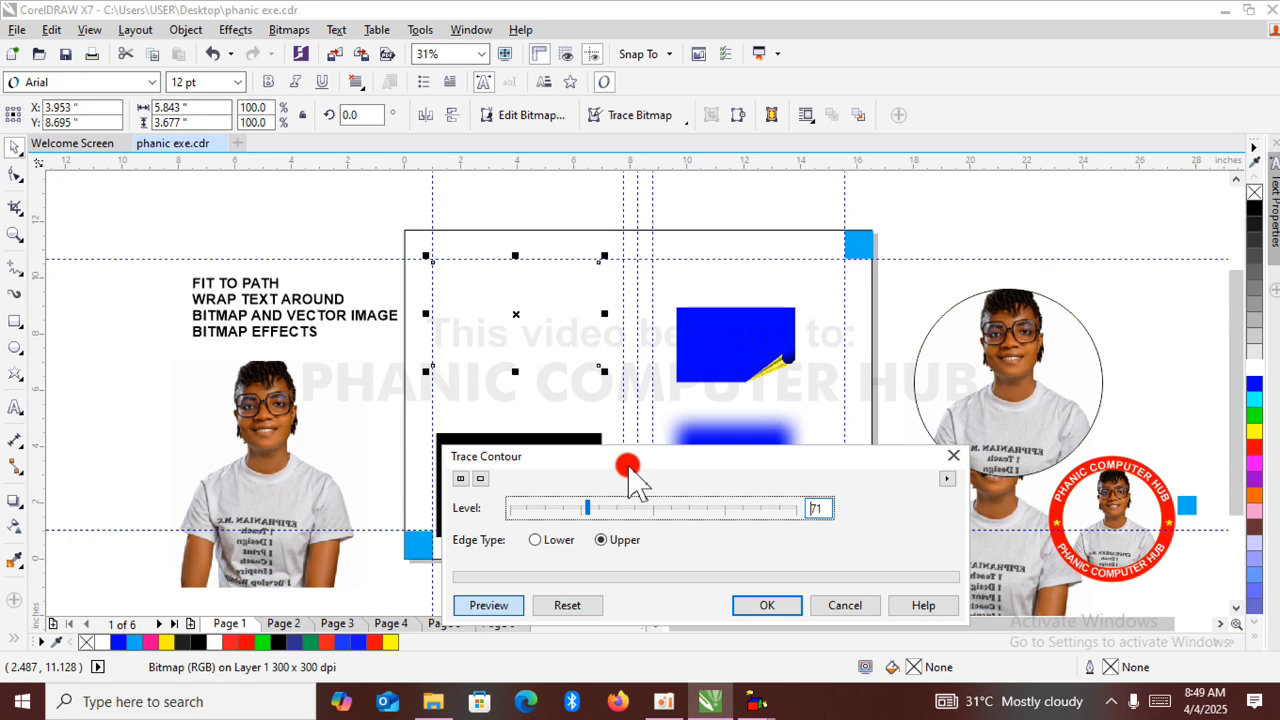
{"action": "left_click", "coordinate": [960, 463]}
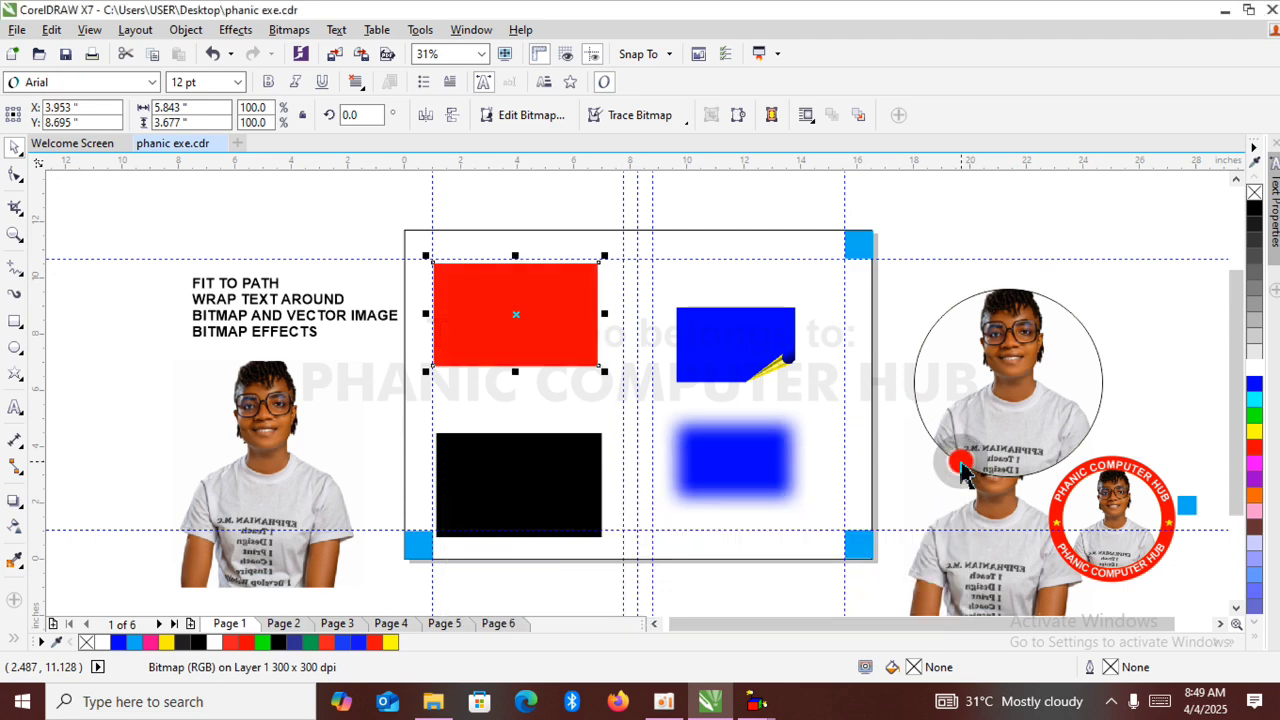
Start an Emboss 3D effect on the red bitmap with level 309 and depth 19.
{"action": "left_click", "coordinate": [288, 29]}
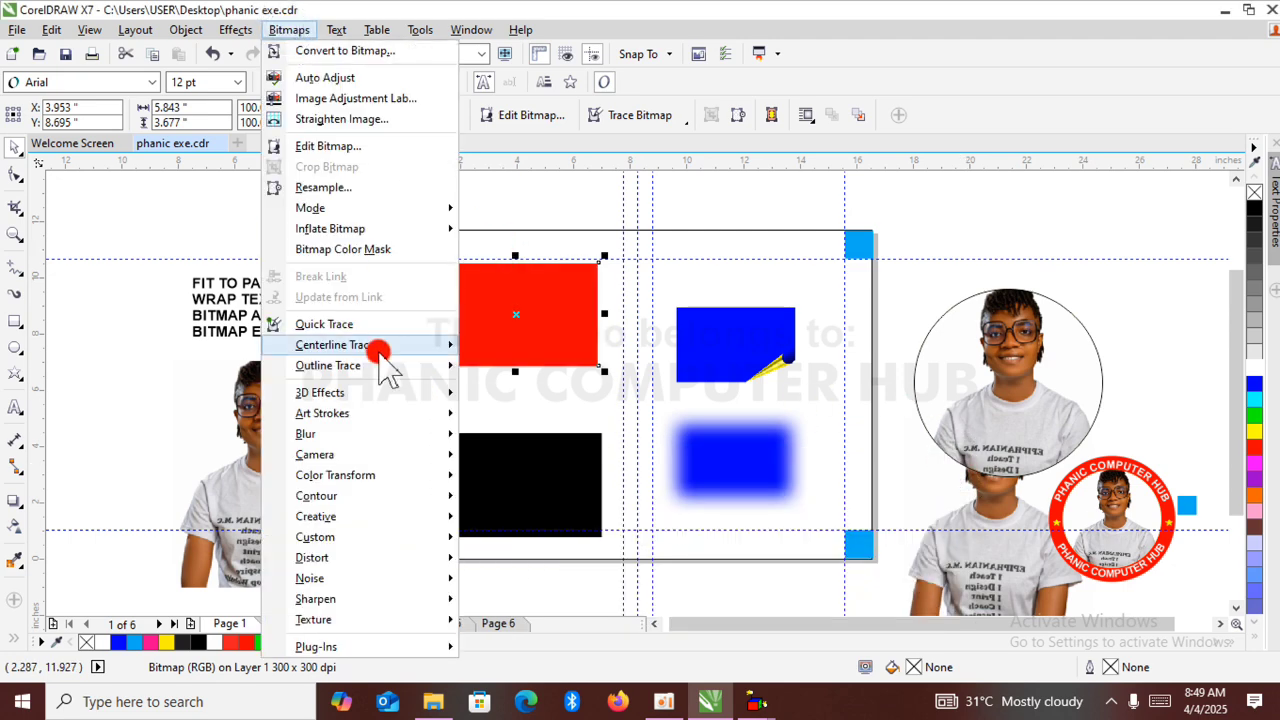
{"action": "mouse_move", "coordinate": [408, 600]}
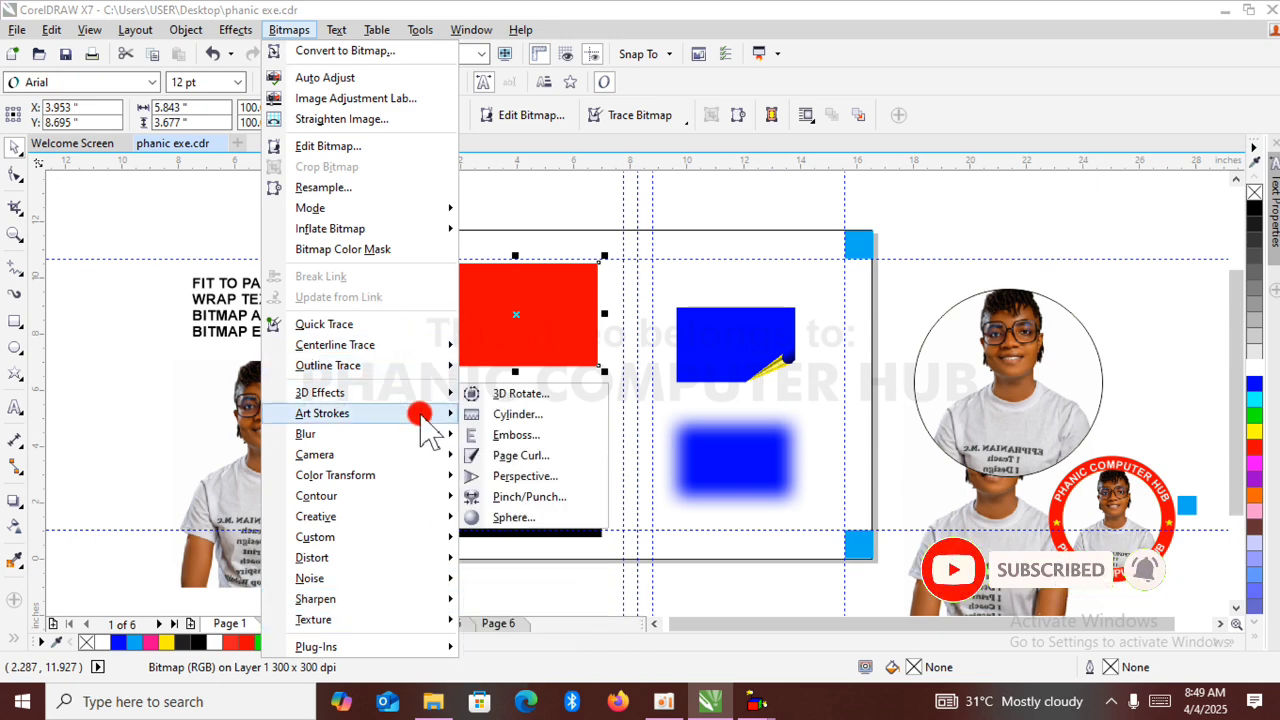
{"action": "mouse_move", "coordinate": [437, 397]}
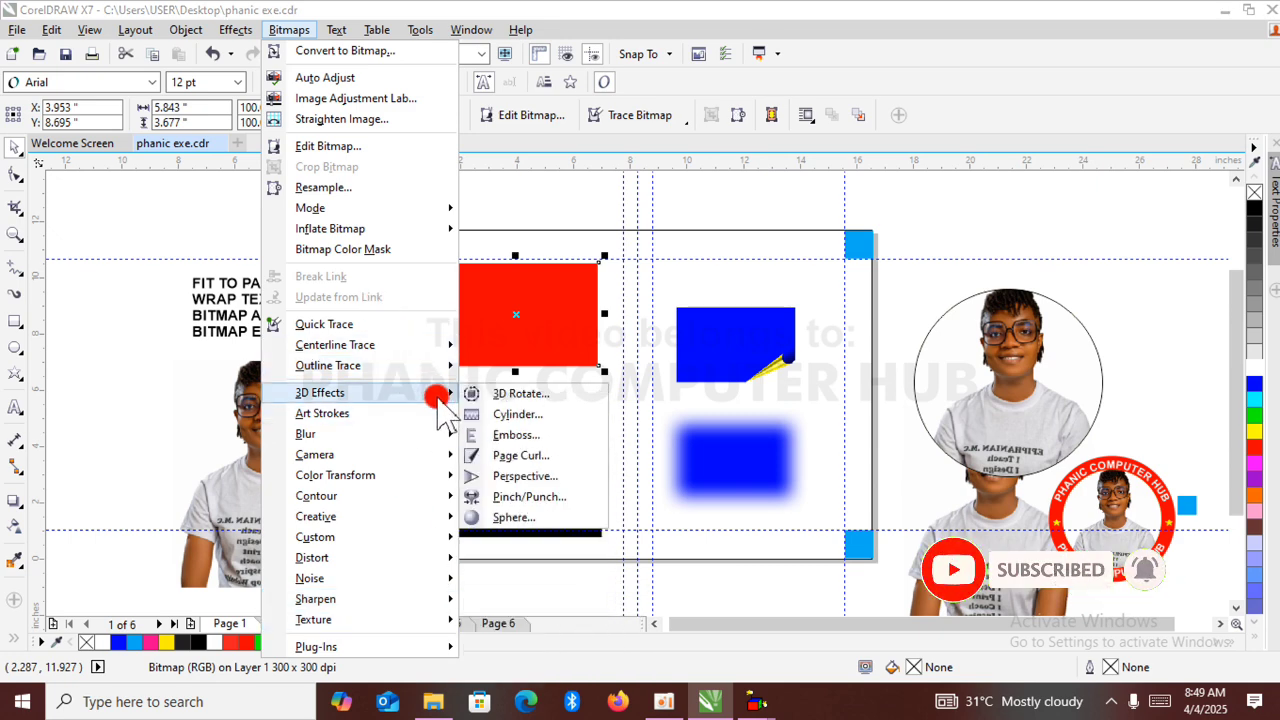
{"action": "left_click", "coordinate": [515, 436]}
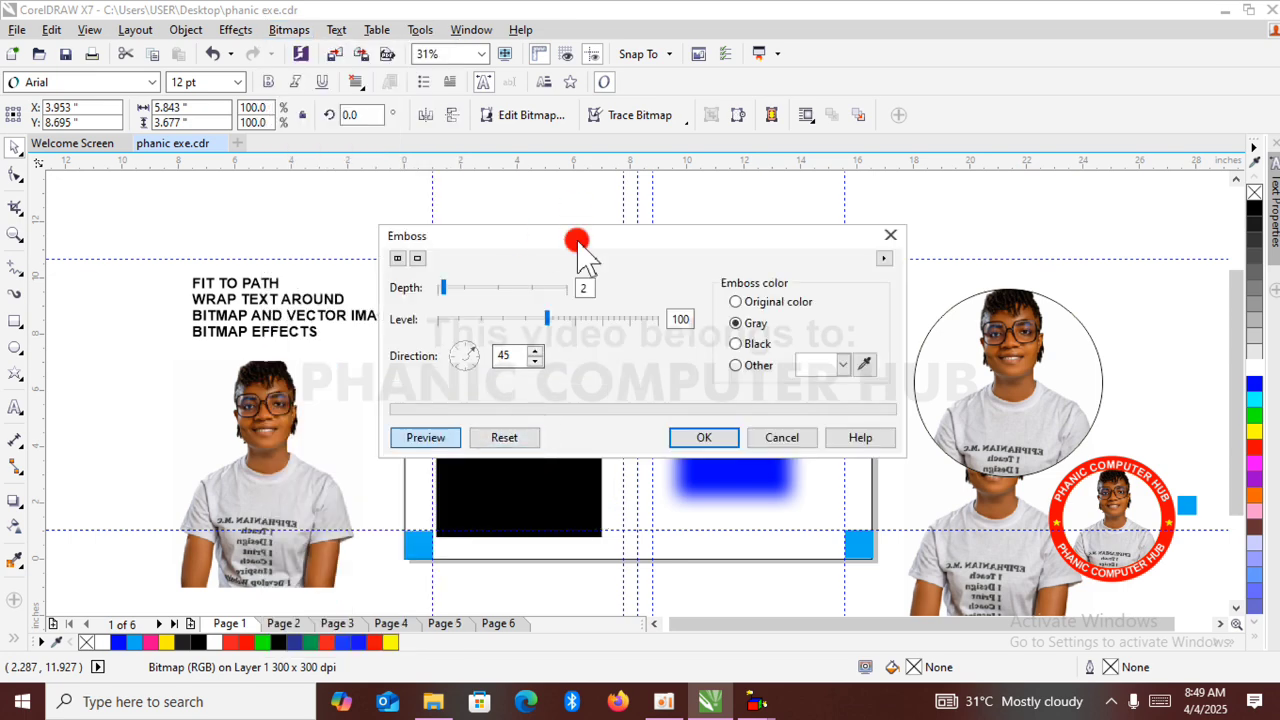
{"action": "left_click_drag", "start_coordinate": [571, 243], "coordinate": [616, 452]}
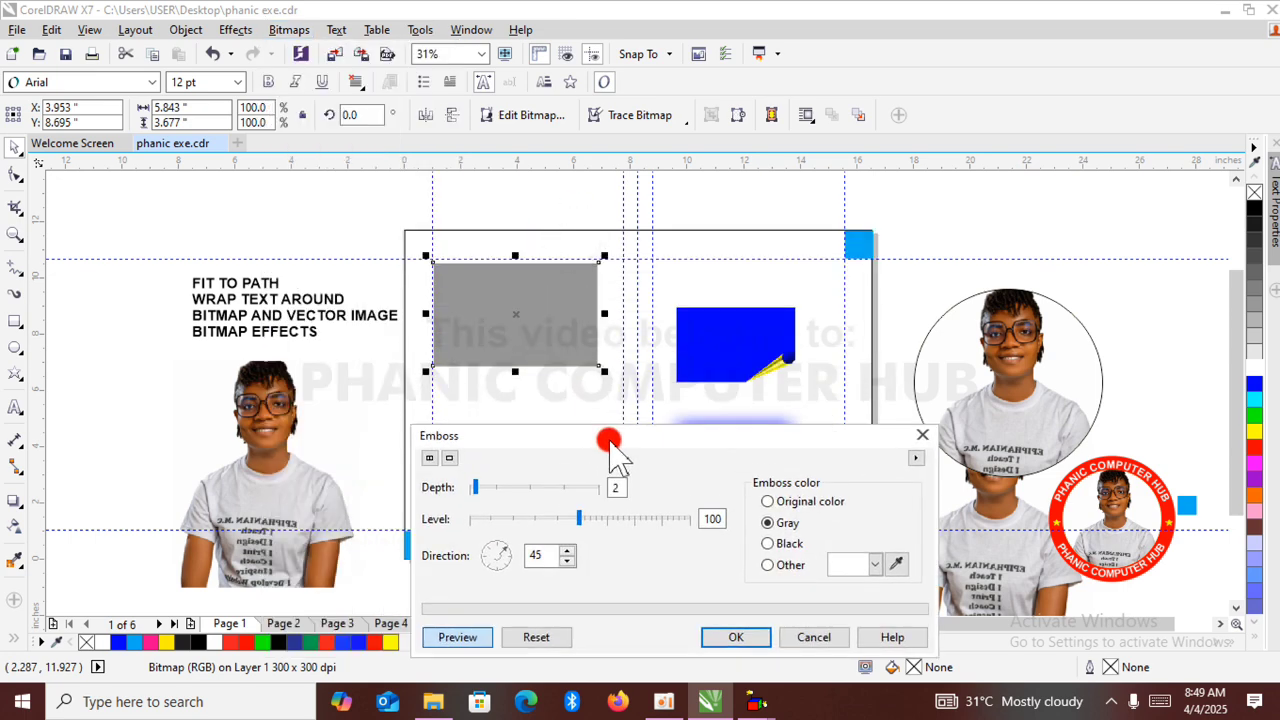
{"action": "left_click", "coordinate": [636, 518]}
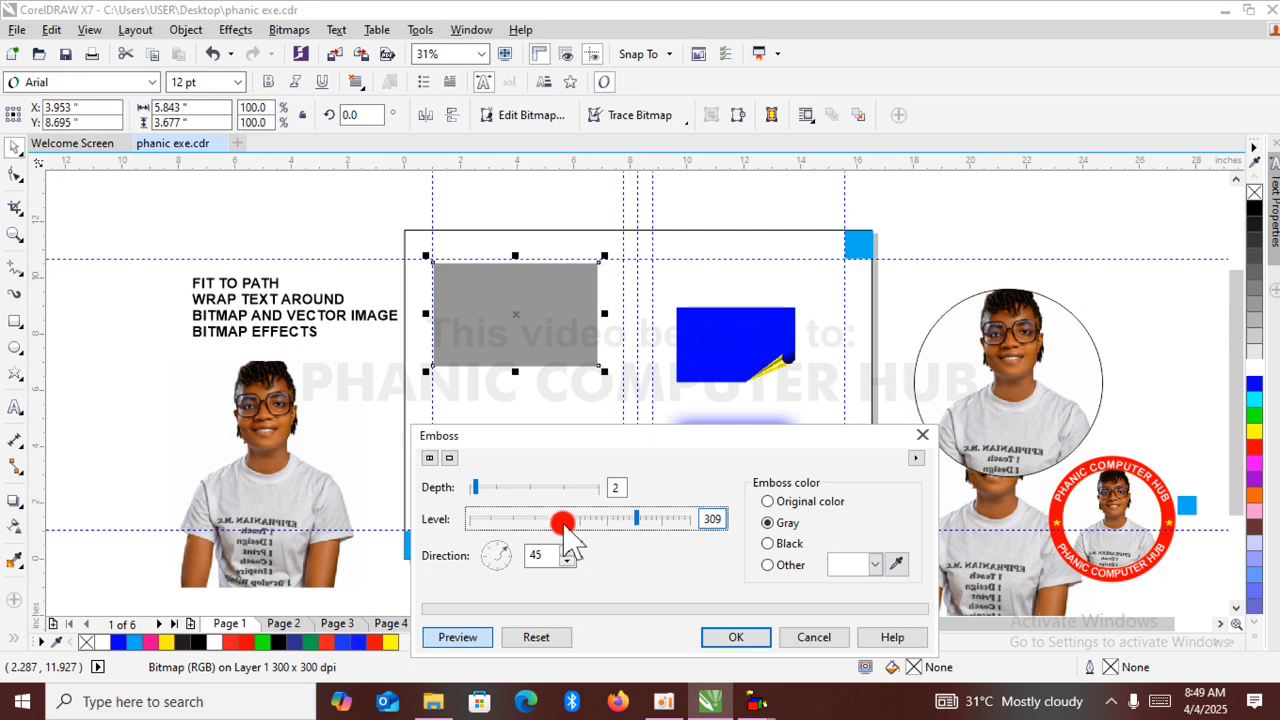
{"action": "left_click_drag", "start_coordinate": [521, 487], "coordinate": [597, 490]}
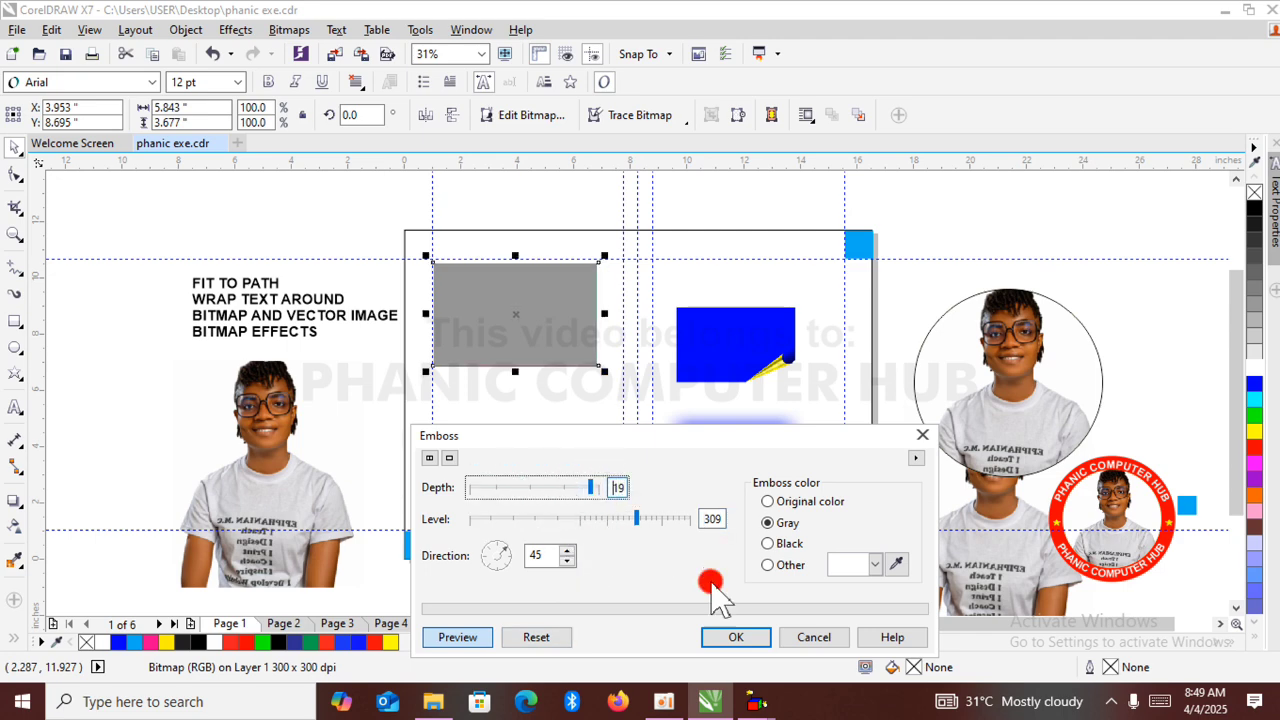
Preview the emboss in black, set its color to Original color and apply the effect.
{"action": "left_click", "coordinate": [767, 541]}
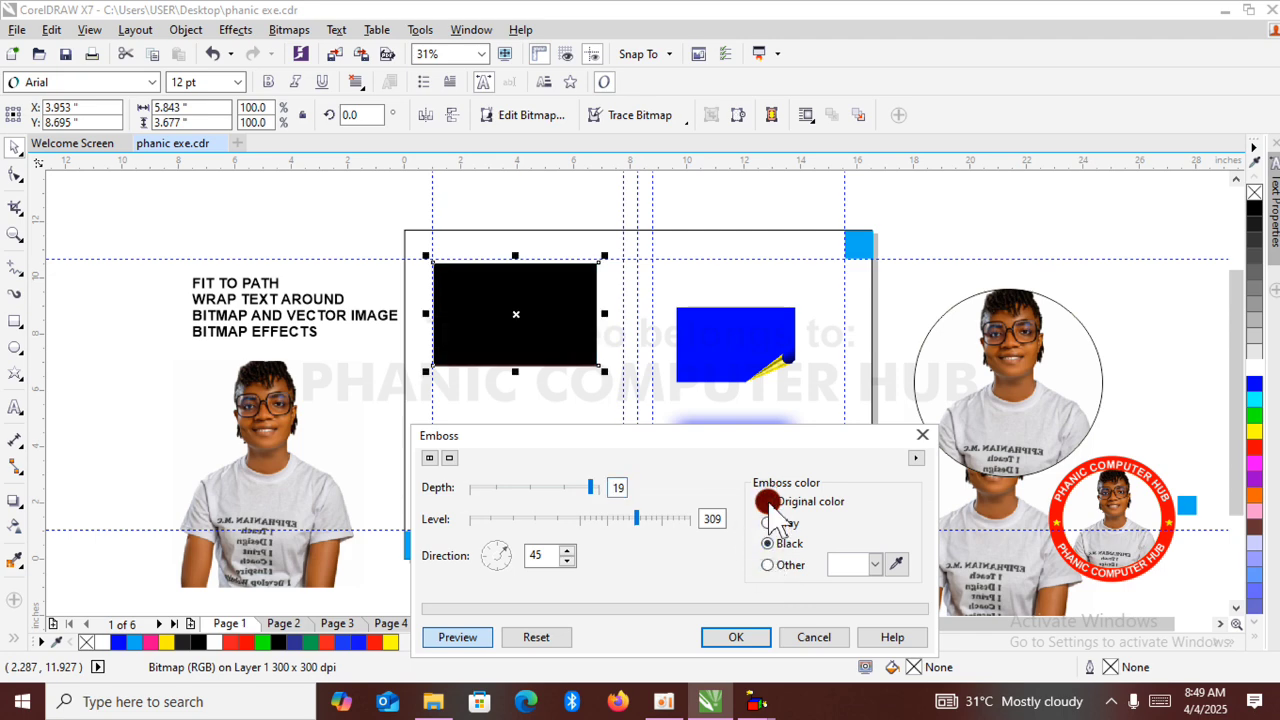
{"action": "left_click", "coordinate": [766, 501]}
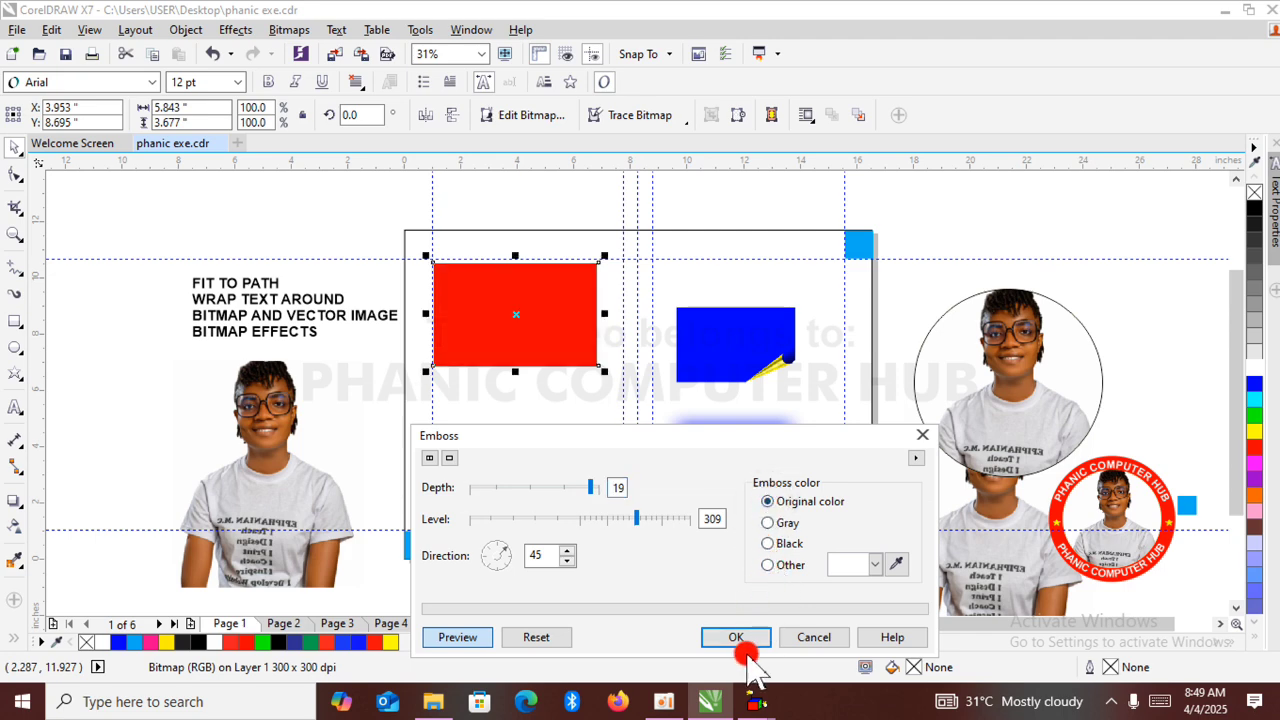
{"action": "left_click", "coordinate": [455, 637]}
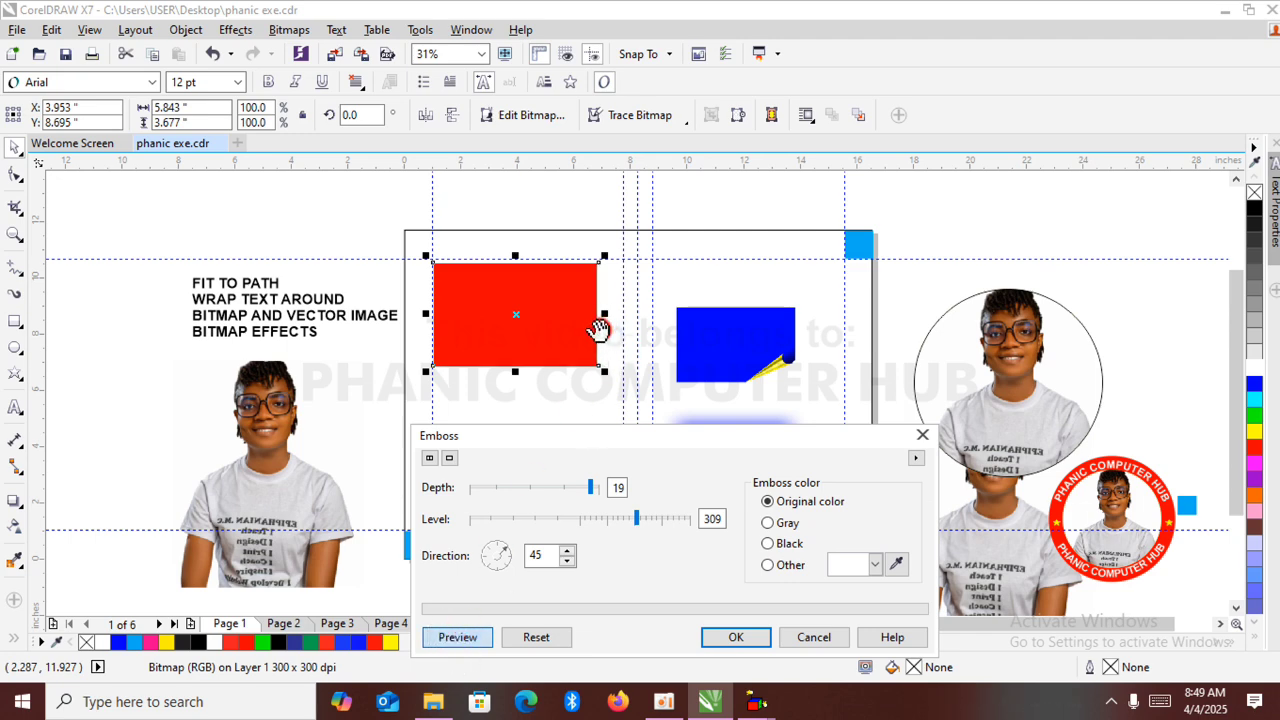
{"action": "left_click", "coordinate": [760, 637]}
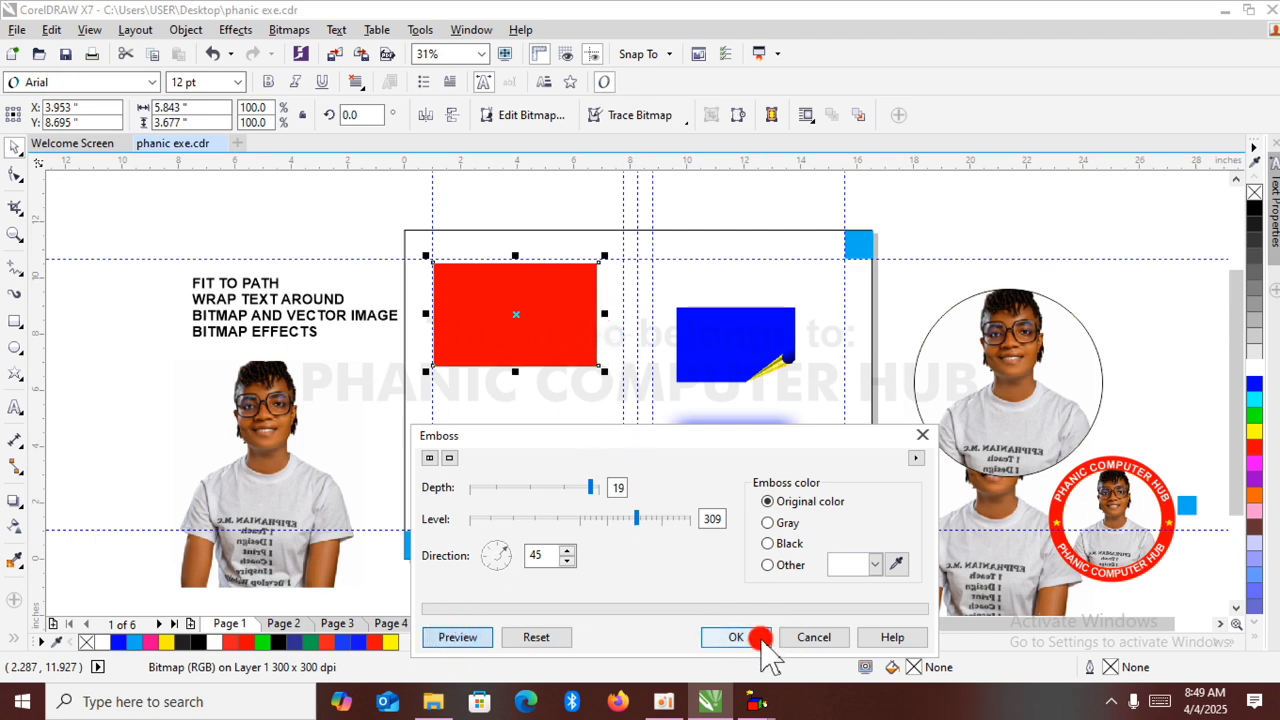
Examine the upper-right corner of the embossed red bitmap up close.
{"action": "key", "text": "z"}
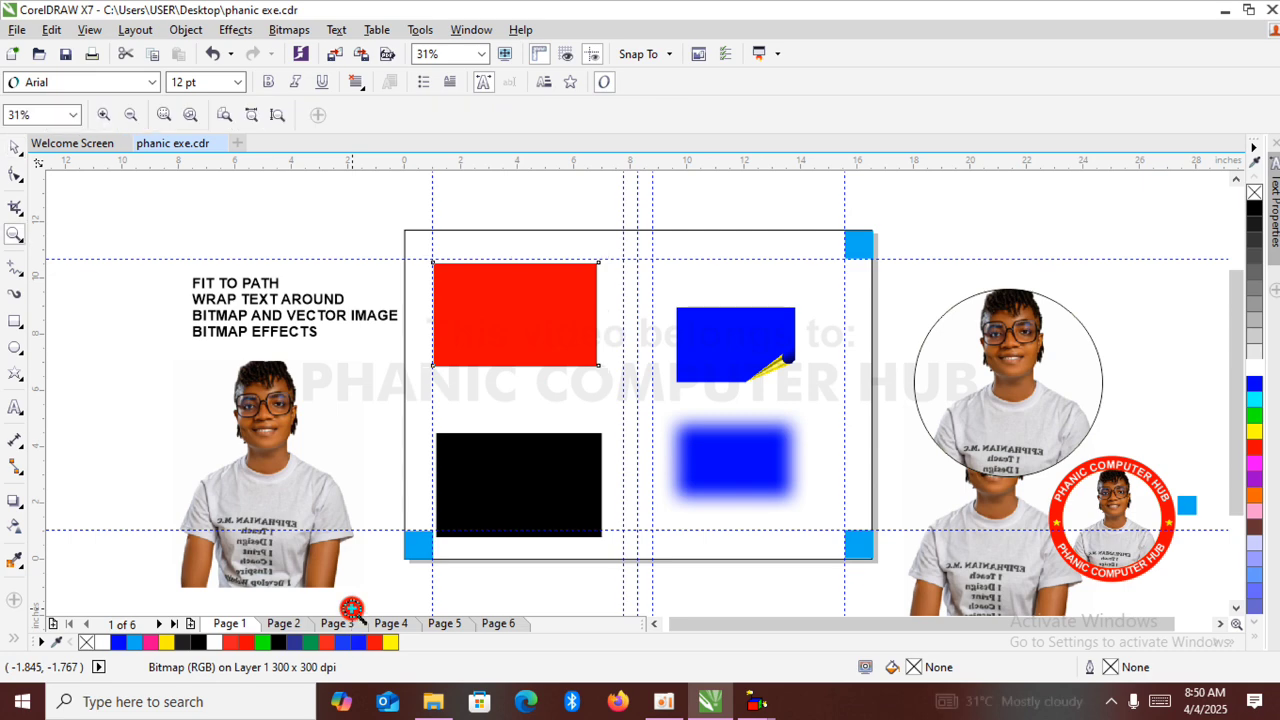
{"action": "left_click_drag", "start_coordinate": [575, 256], "coordinate": [611, 311]}
{"action": "left_click_drag", "start_coordinate": [637, 220], "coordinate": [797, 397]}
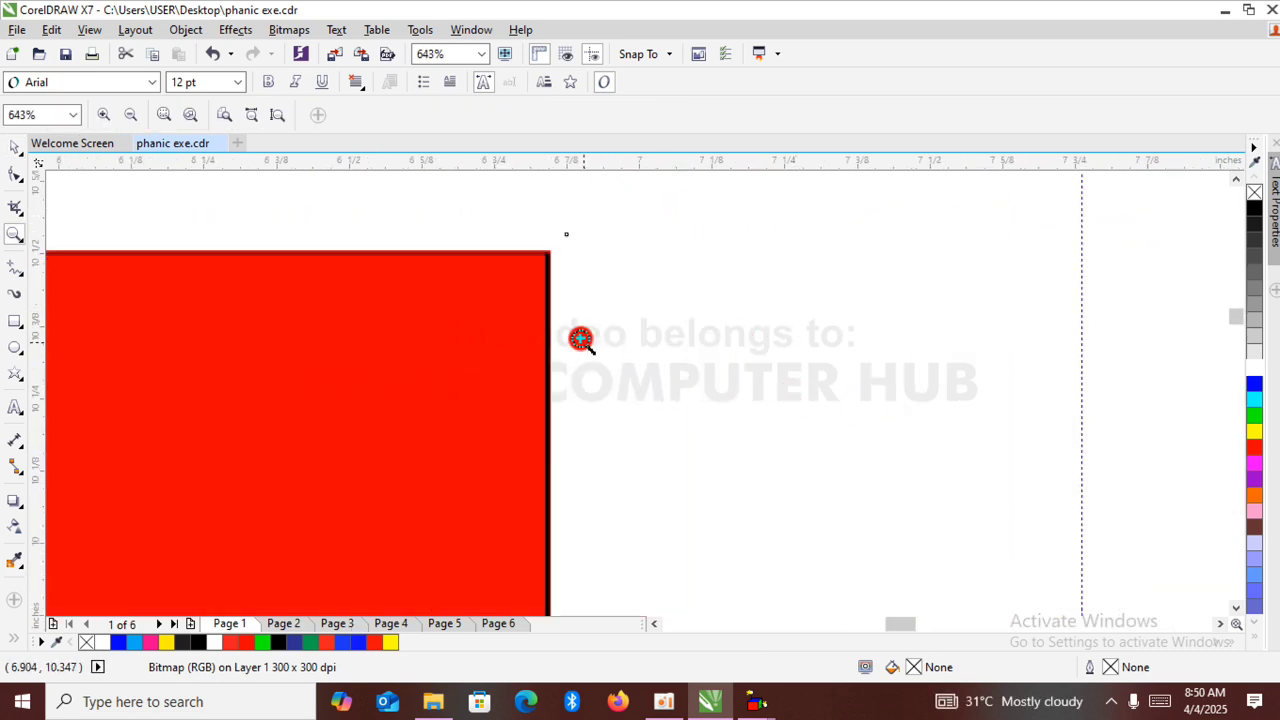
{"action": "left_click_drag", "start_coordinate": [517, 247], "coordinate": [570, 290]}
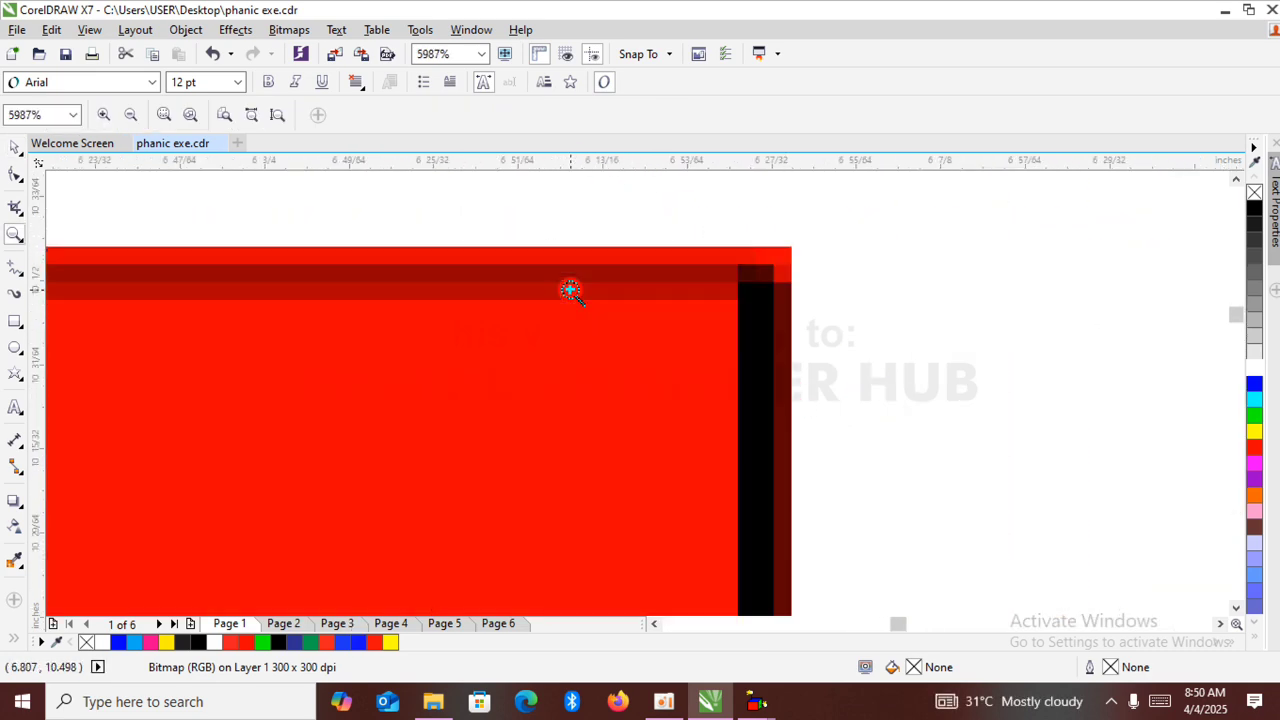
{"action": "right_click", "coordinate": [577, 234]}
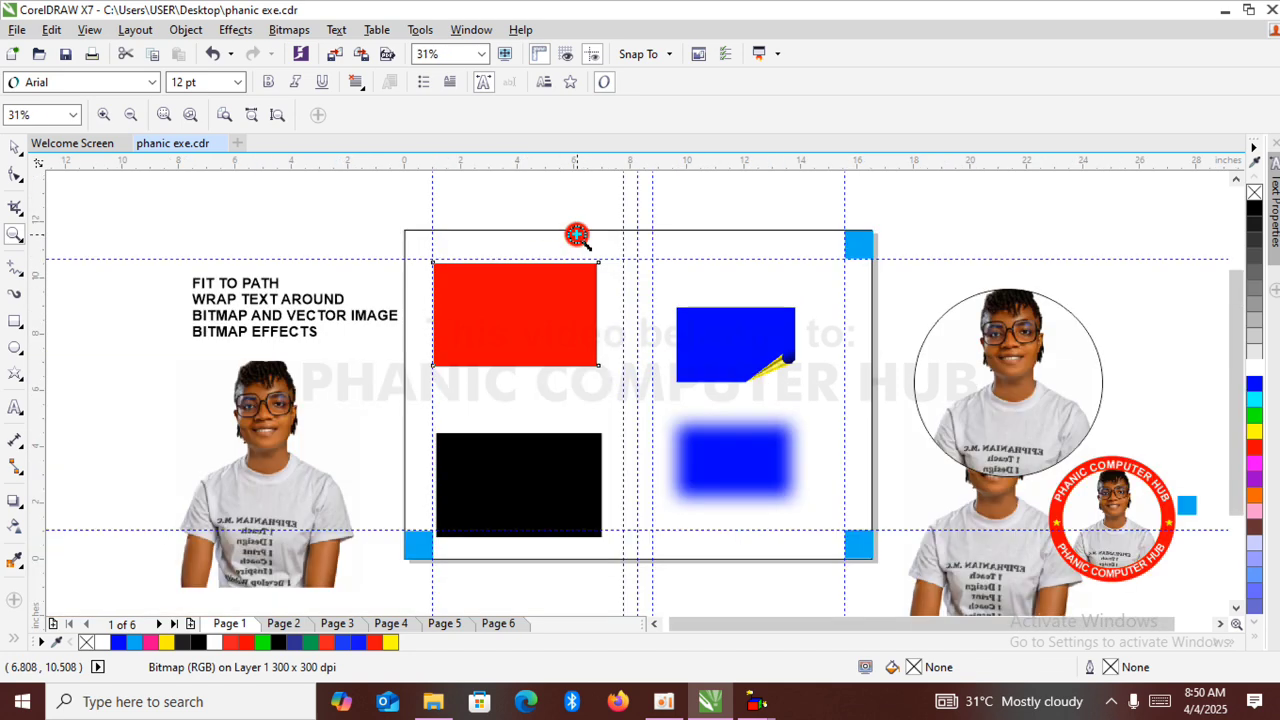
Add the artistic text "PHANIC COMPUTER HUB" between the red bitmap and the black rectangle.
{"action": "left_click", "coordinate": [15, 148]}
{"action": "left_click", "coordinate": [15, 407]}
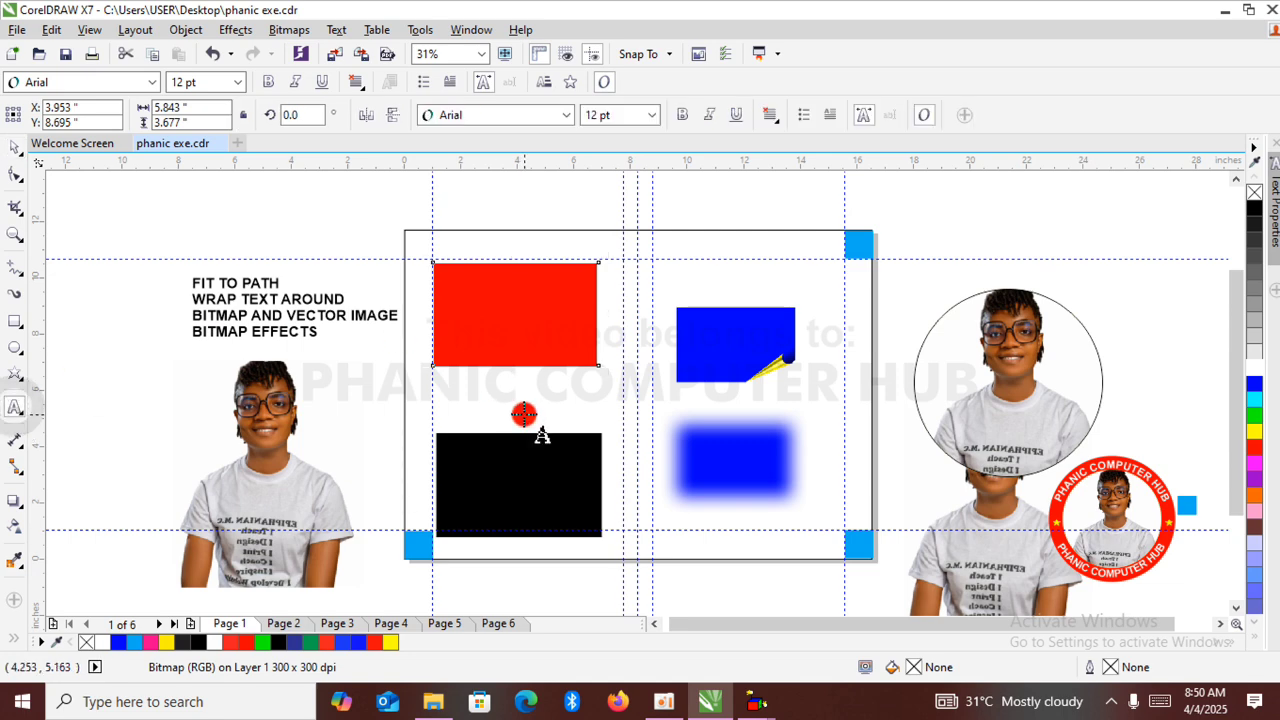
{"action": "left_click", "coordinate": [487, 398]}
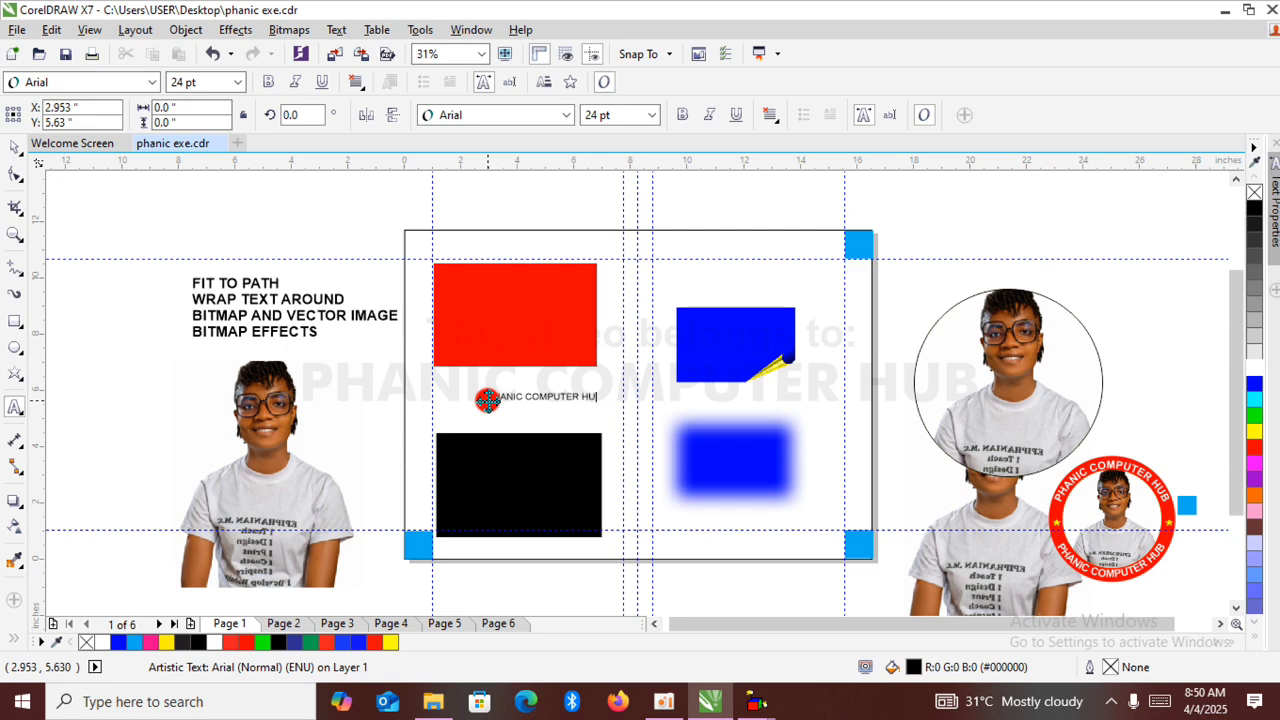
{"action": "left_click", "coordinate": [14, 148]}
Delete the red bitmap and enlarge the PHANIC COMPUTER HUB text to about 84 pt.
{"action": "left_click", "coordinate": [514, 292]}
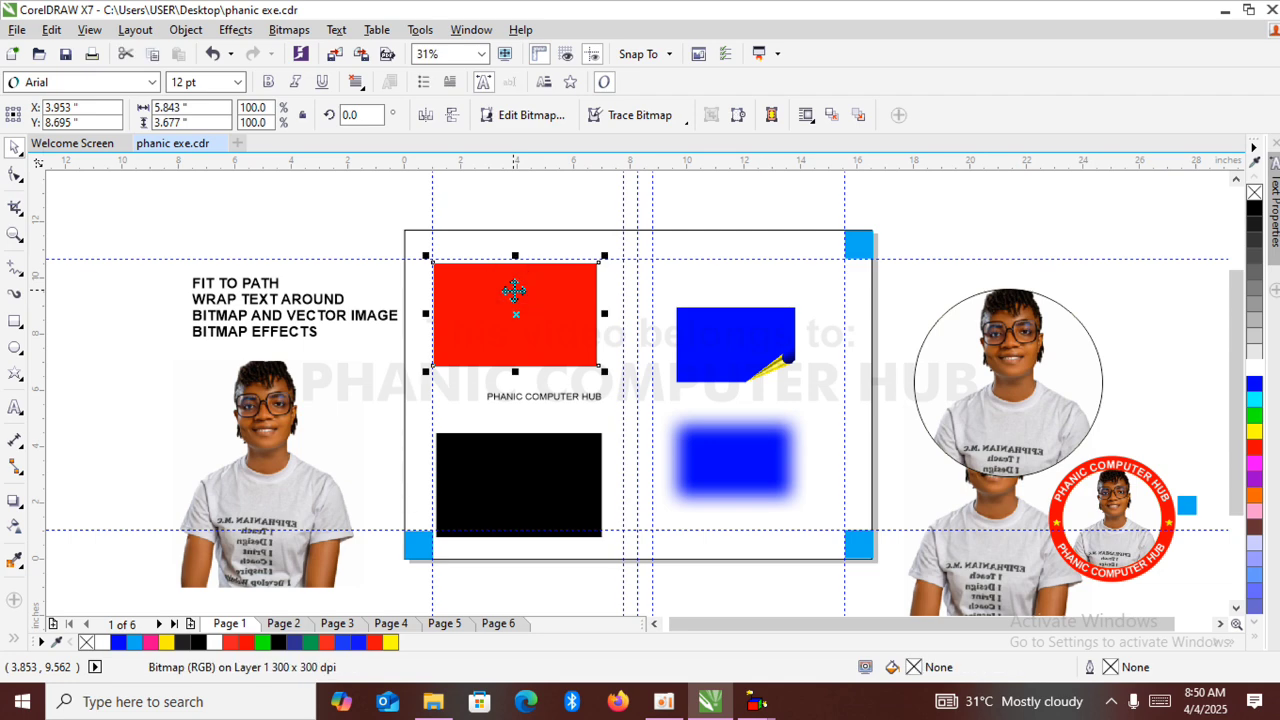
{"action": "key", "text": "Delete"}
{"action": "left_click", "coordinate": [586, 394]}
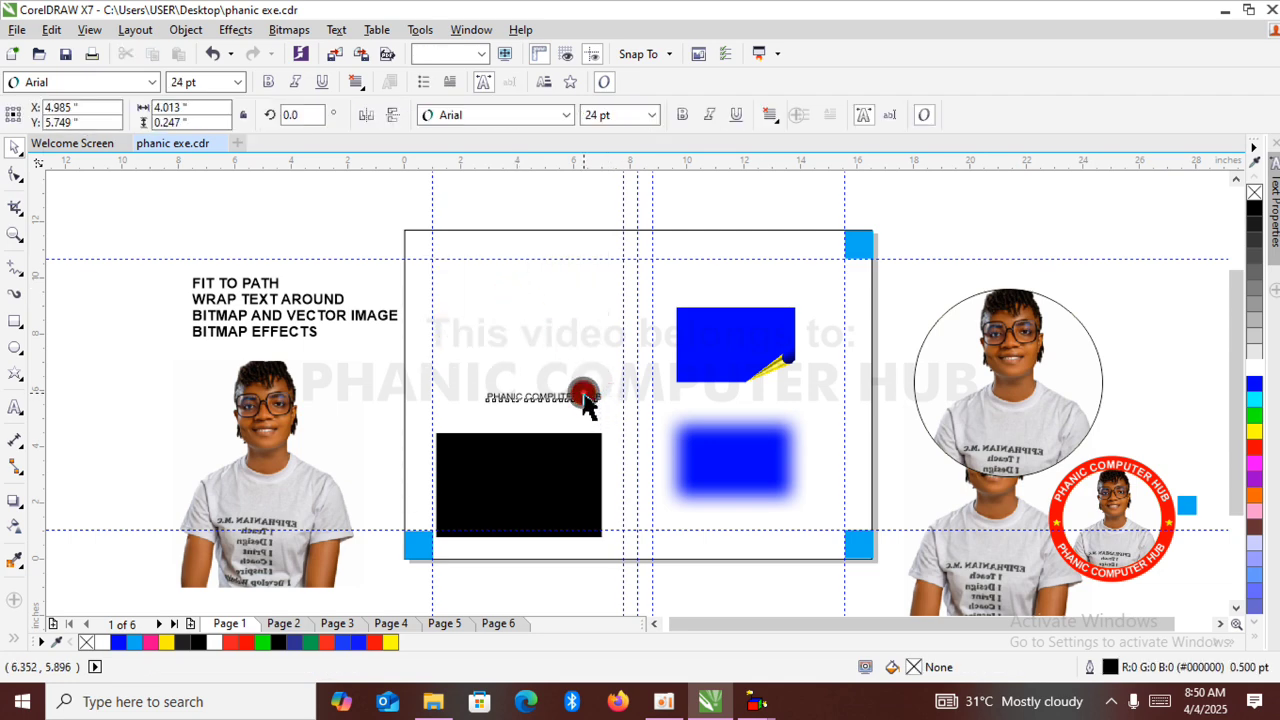
{"action": "left_click_drag", "start_coordinate": [607, 385], "coordinate": [891, 372]}
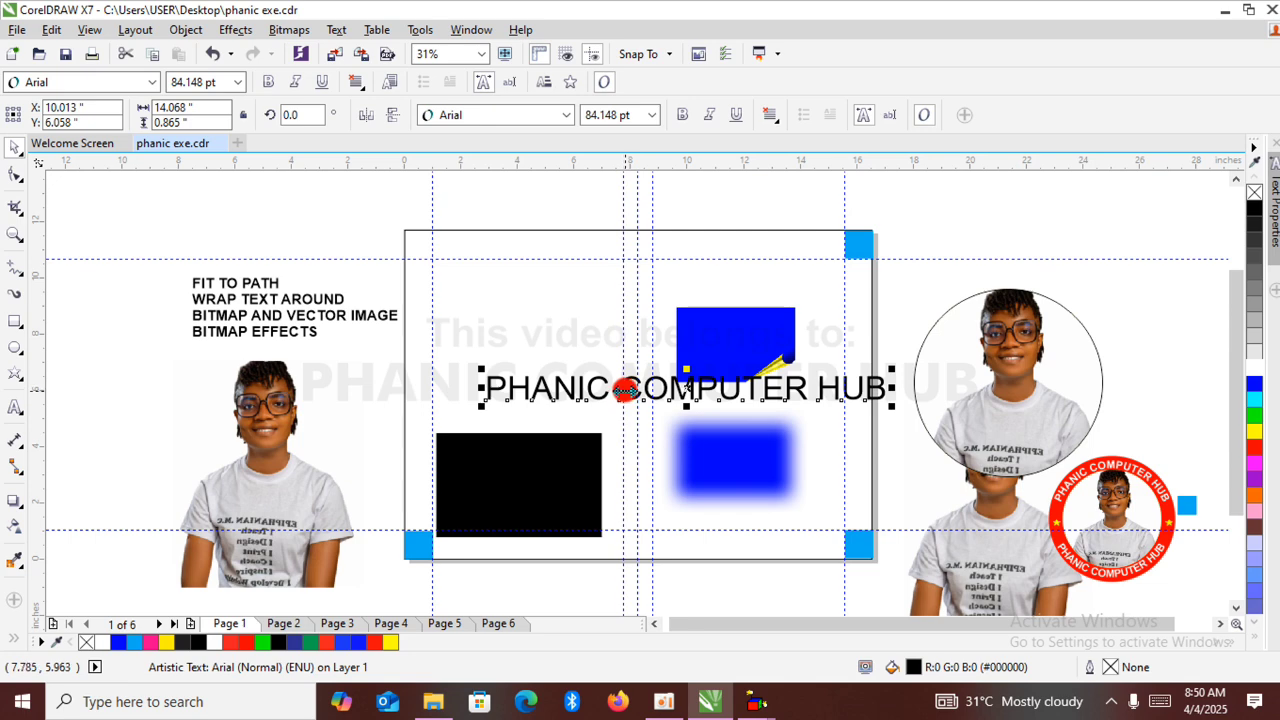
{"action": "left_click", "coordinate": [624, 389]}
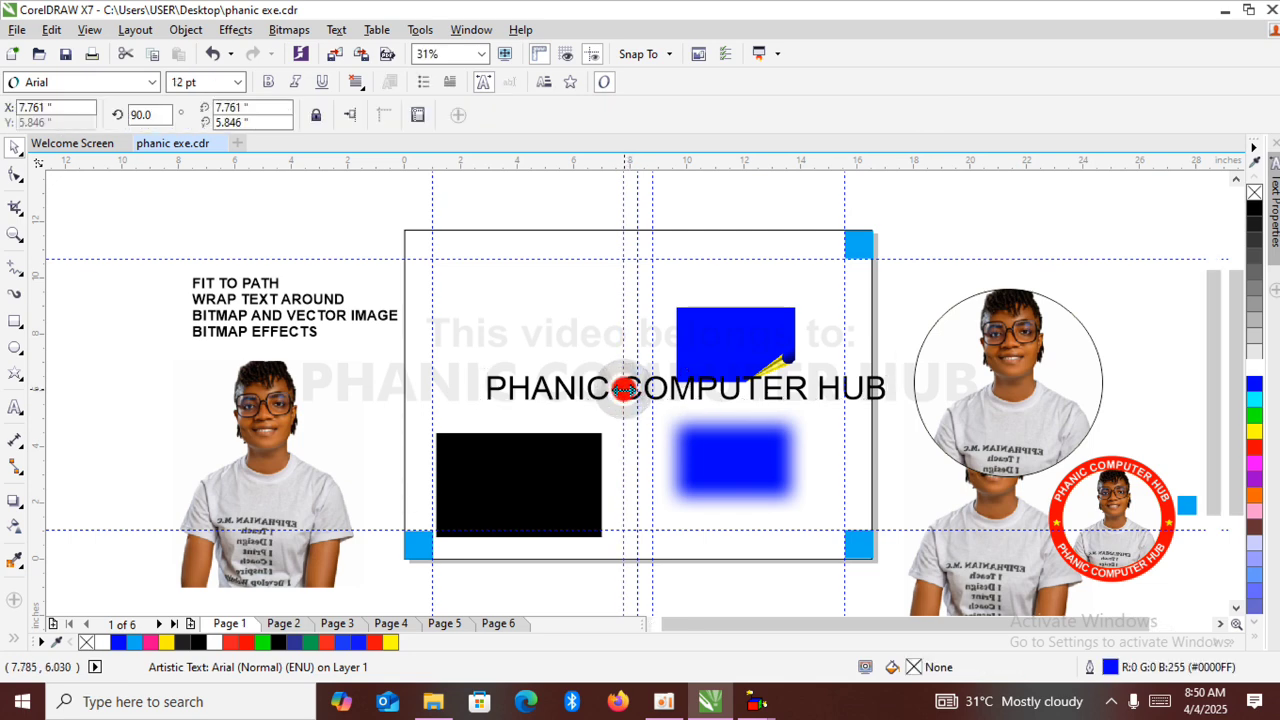
{"action": "left_click", "coordinate": [868, 402]}
{"action": "double_click", "coordinate": [870, 398]}
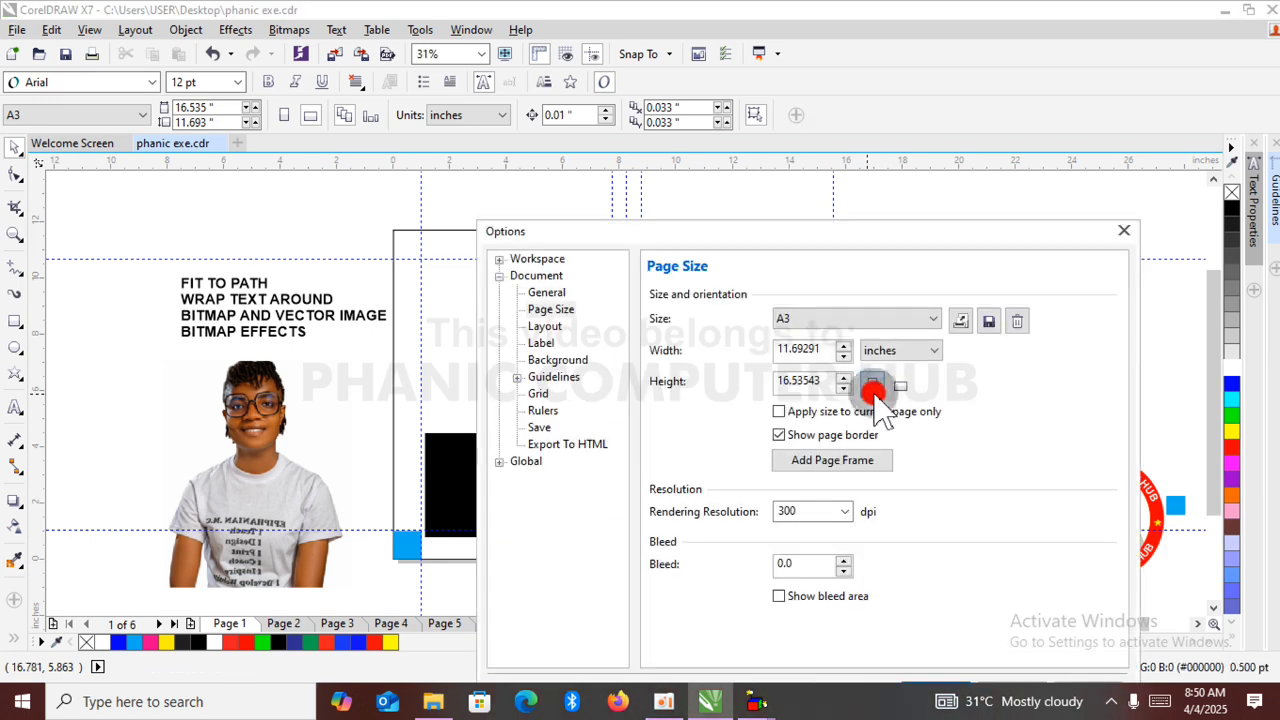
{"action": "left_click", "coordinate": [1126, 231]}
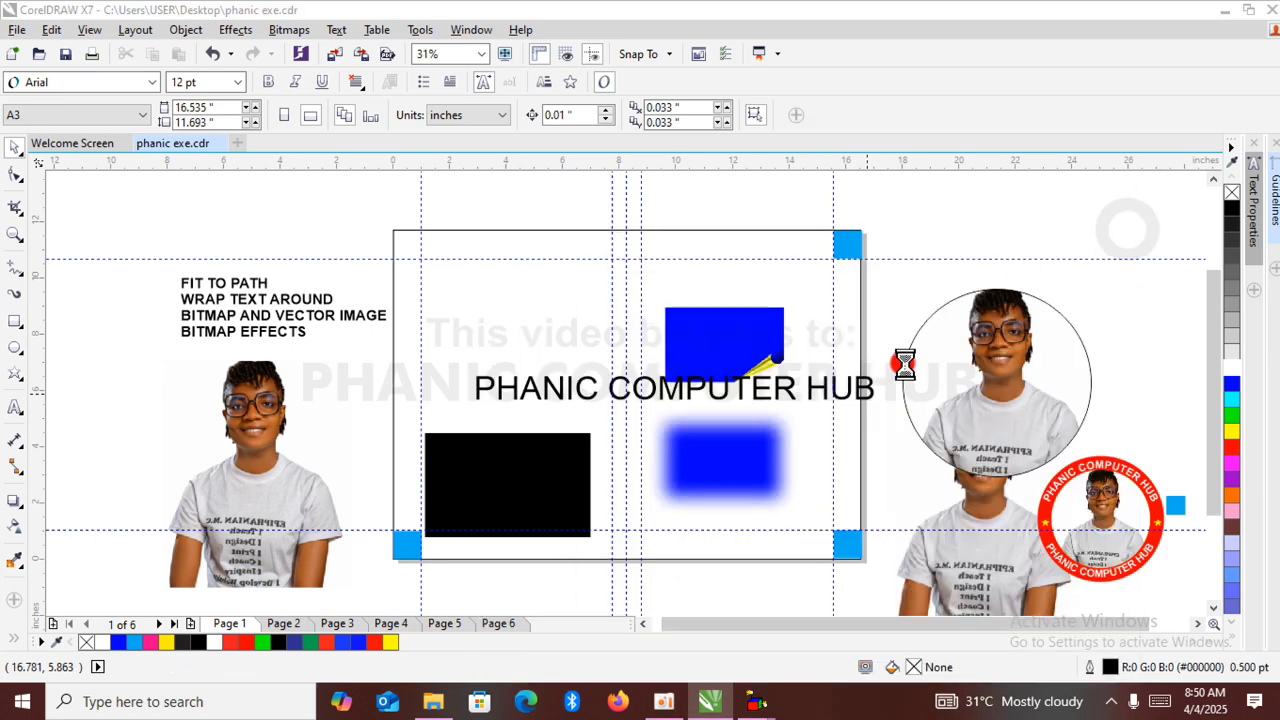
Shorten the large text to just "PHANIC" by removing the words "COMPUTER HUB".
{"action": "left_click", "coordinate": [868, 402]}
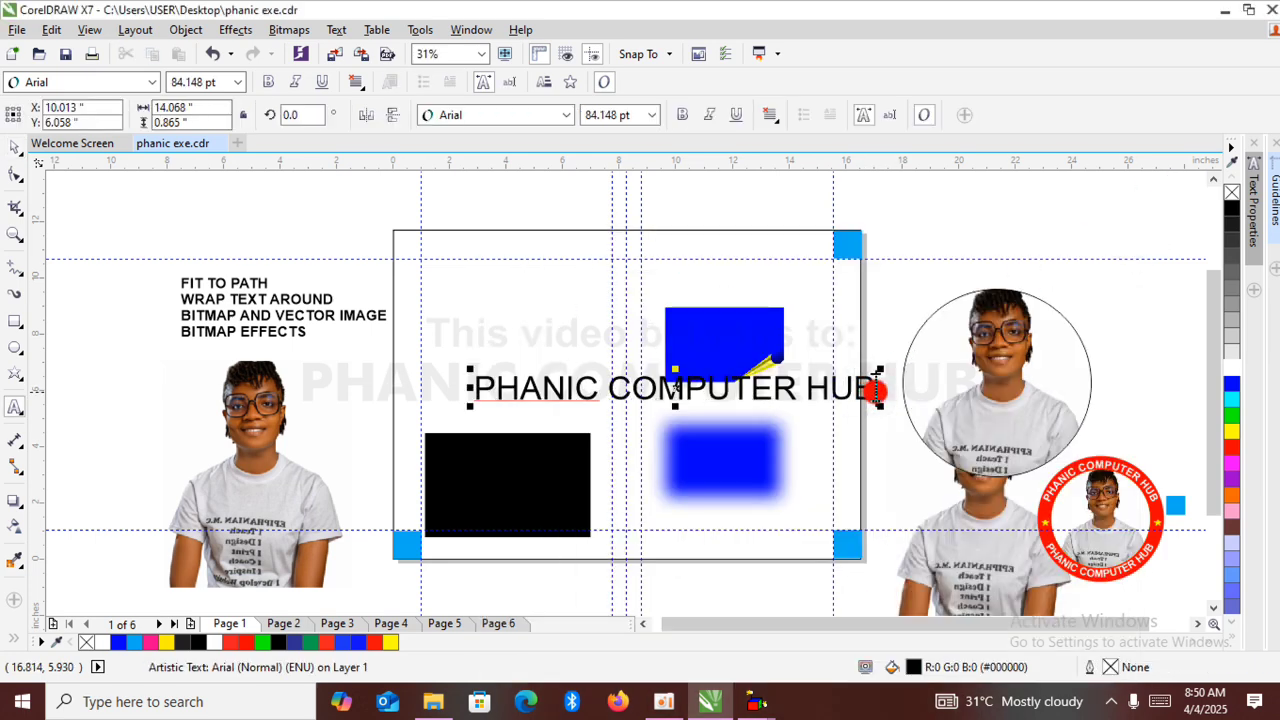
{"action": "left_click_drag", "start_coordinate": [871, 388], "coordinate": [589, 397]}
{"action": "key", "text": "Delete"}
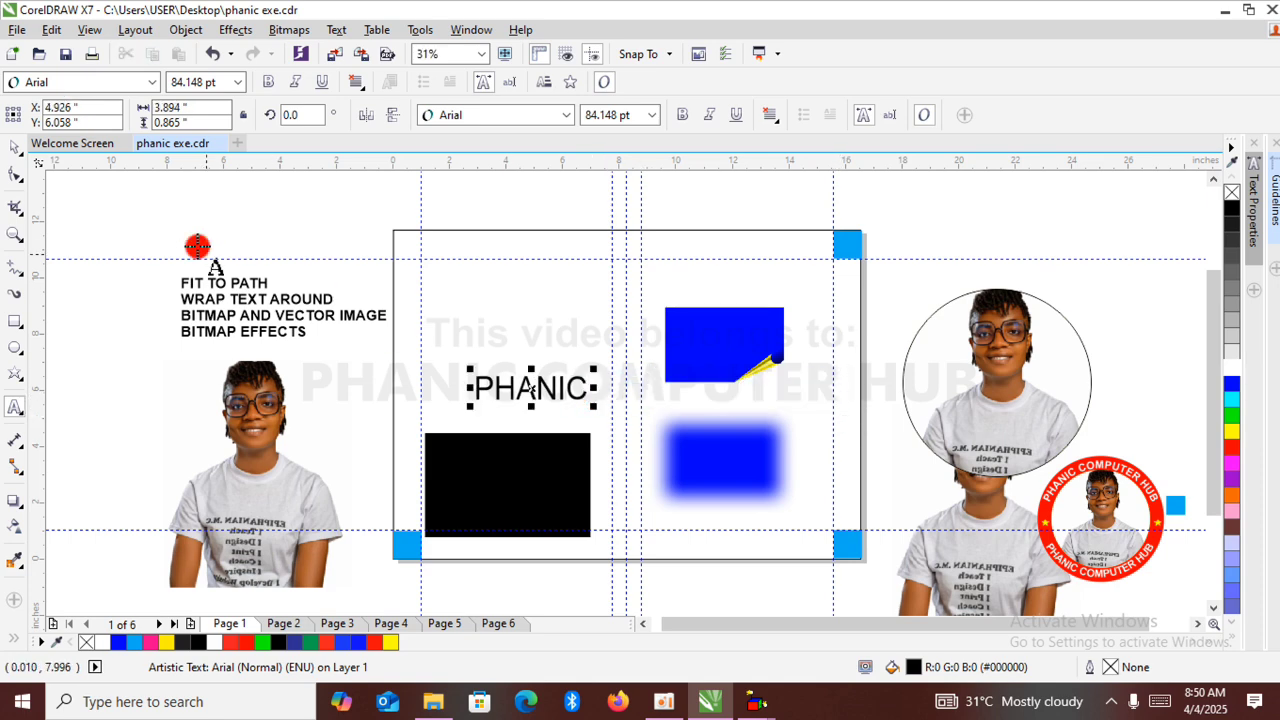
Enlarge the PHANIC text to about 142 pt, center it above the black rectangle and make it bold.
{"action": "left_click", "coordinate": [14, 147]}
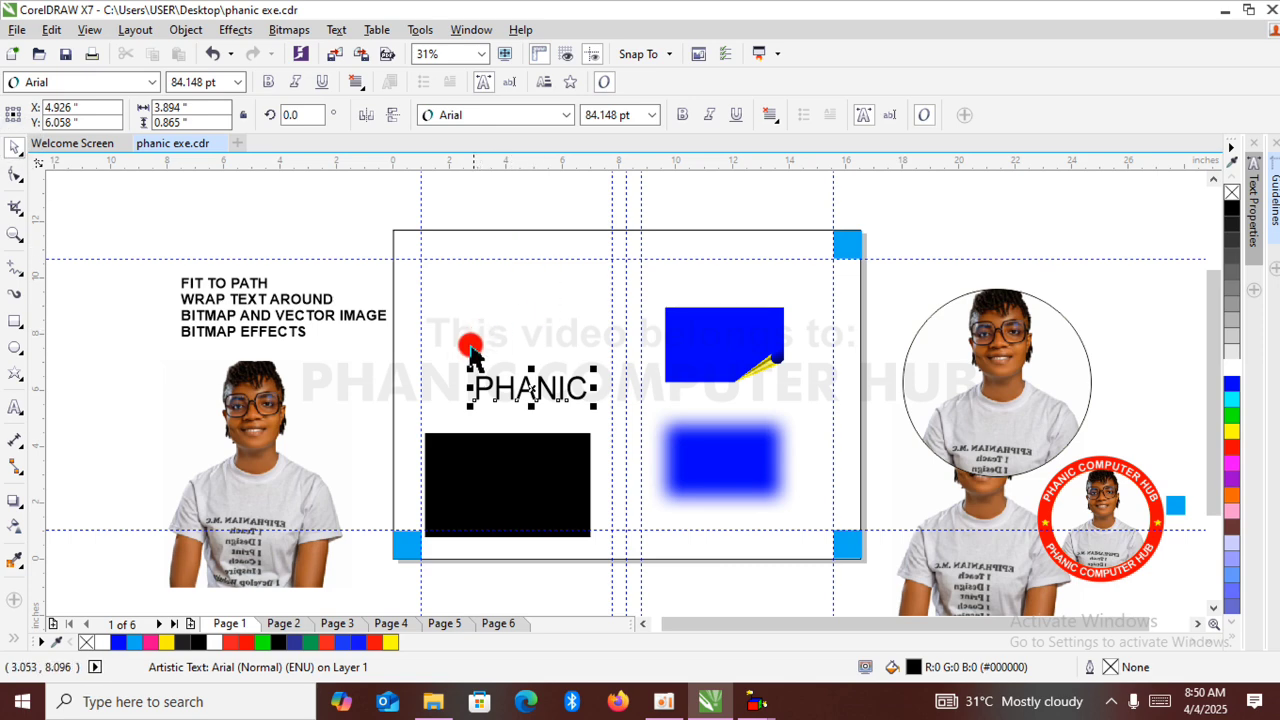
{"action": "left_click_drag", "start_coordinate": [470, 371], "coordinate": [397, 337]}
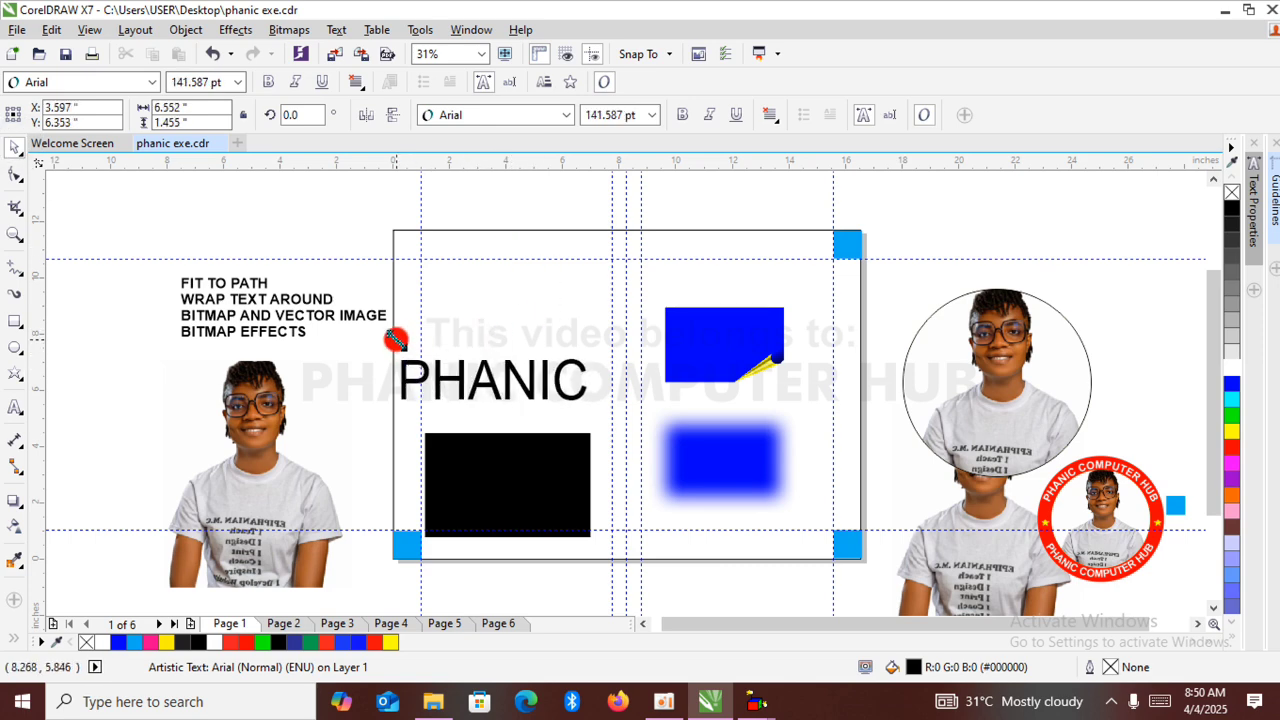
{"action": "left_click_drag", "start_coordinate": [491, 374], "coordinate": [520, 365]}
{"action": "left_click", "coordinate": [678, 115]}
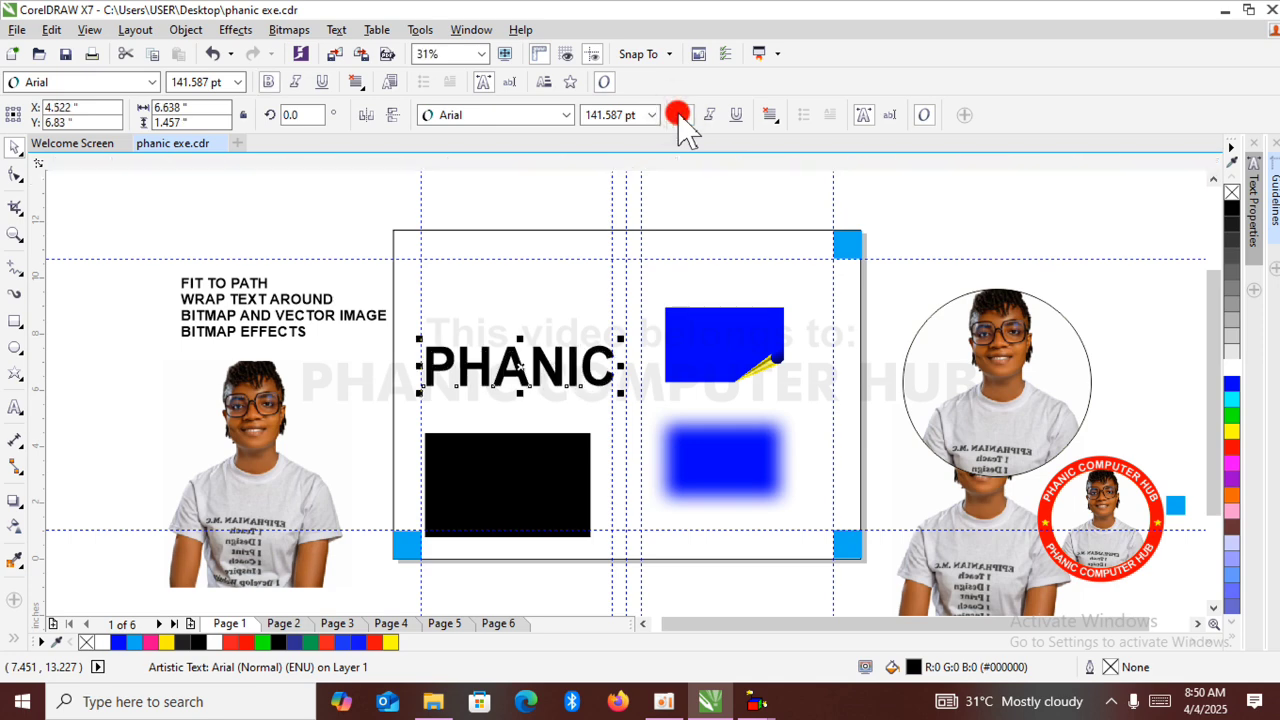
Convert the bold PHANIC text to a 300 dpi RGB bitmap with anti-aliasing and a transparent background.
{"action": "left_click", "coordinate": [289, 29]}
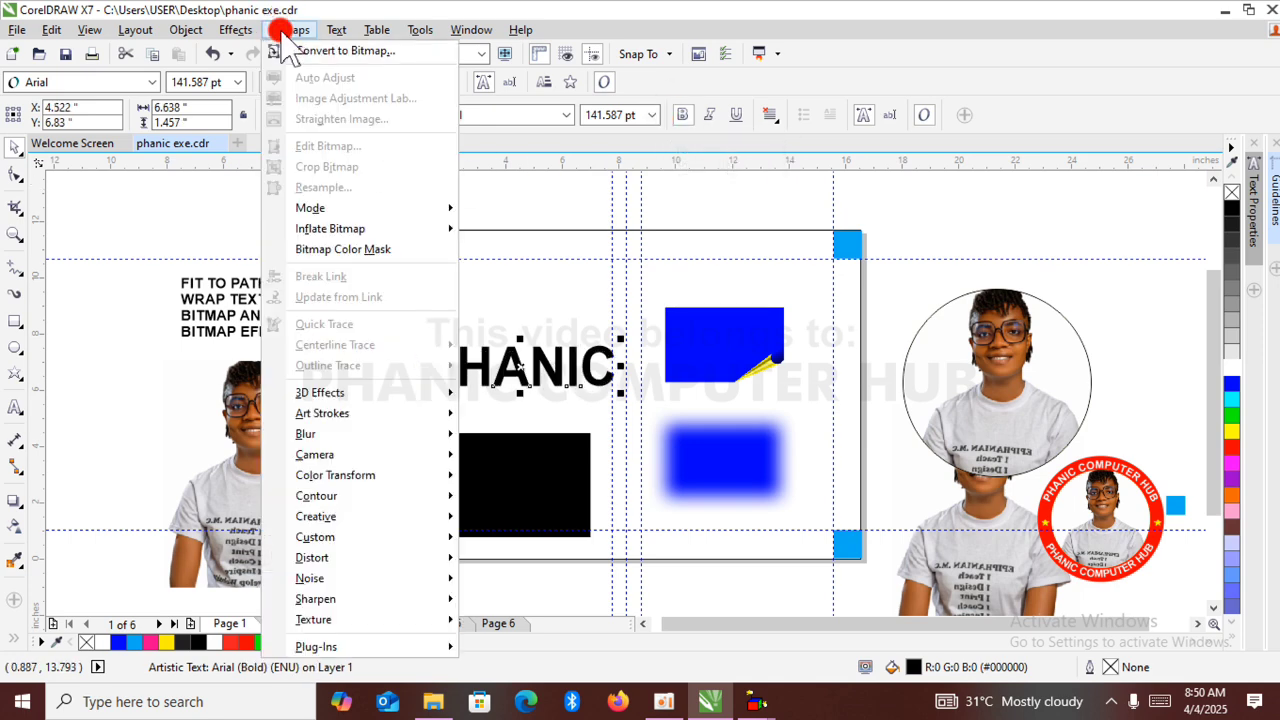
{"action": "left_click", "coordinate": [350, 54]}
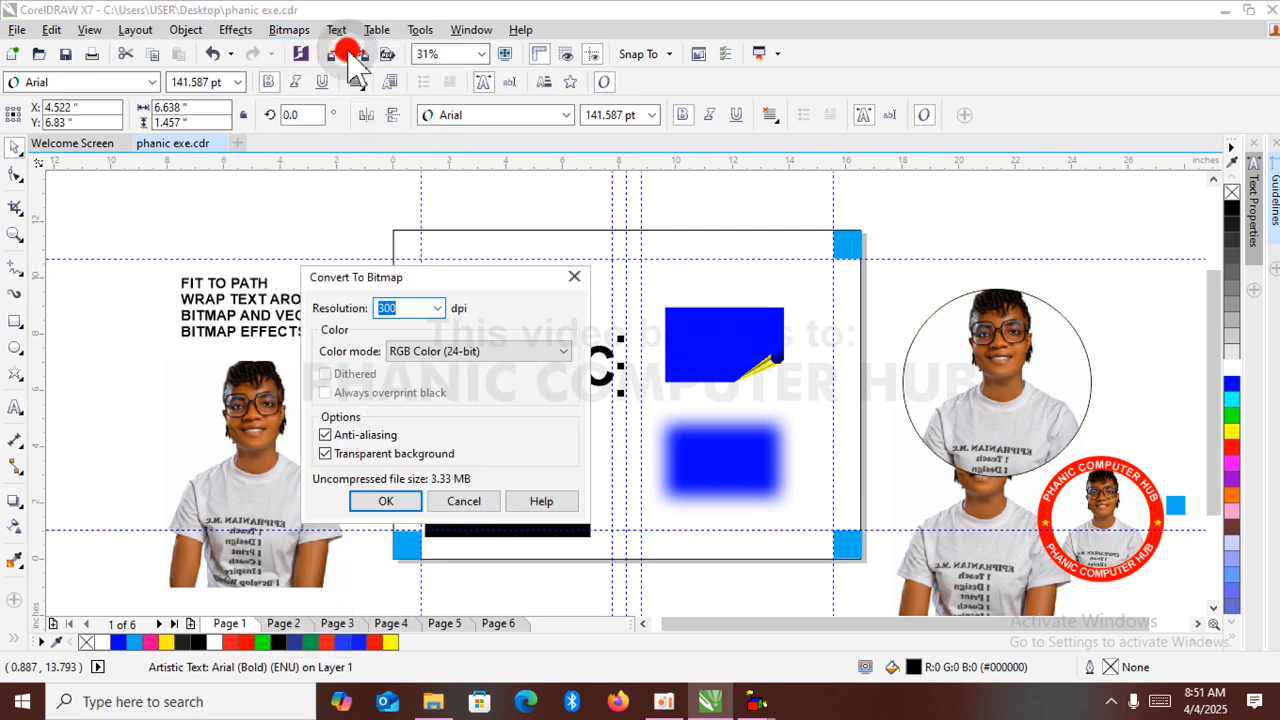
{"action": "left_click", "coordinate": [387, 503]}
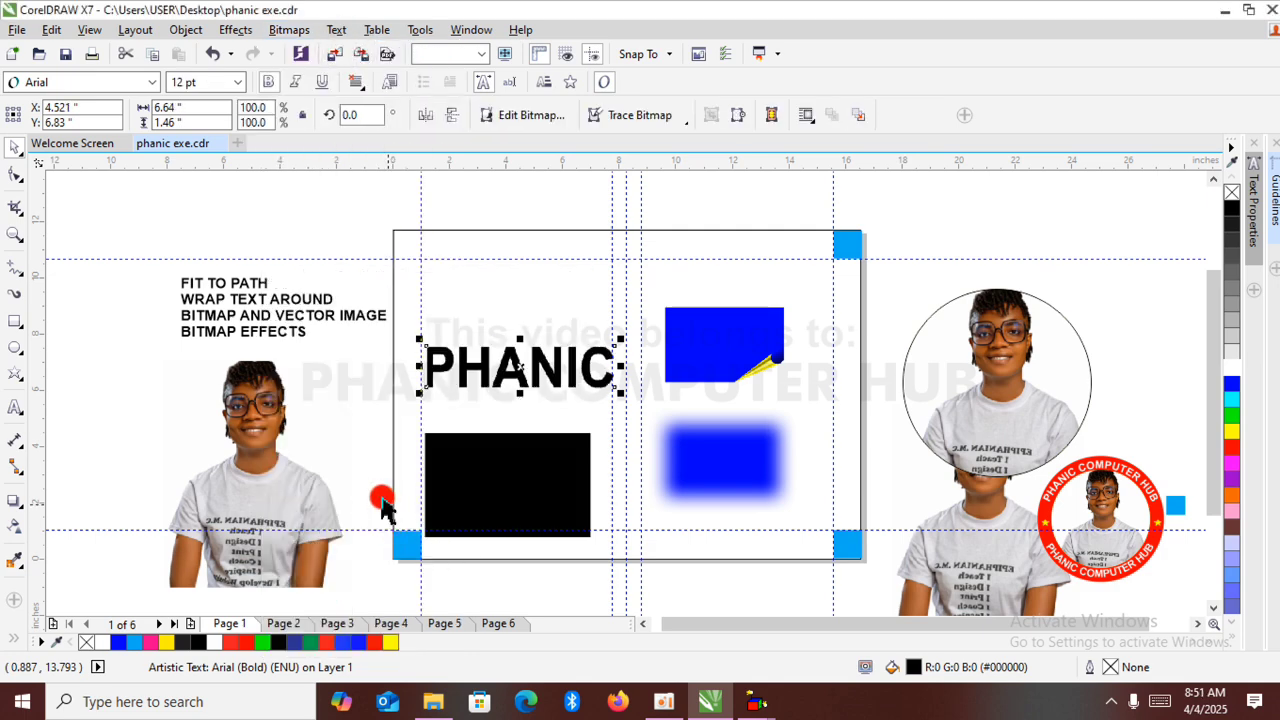
Apply the Cobblestone texture effect to the PHANIC bitmap with roughness 56 and size 29.
{"action": "left_click", "coordinate": [288, 30]}
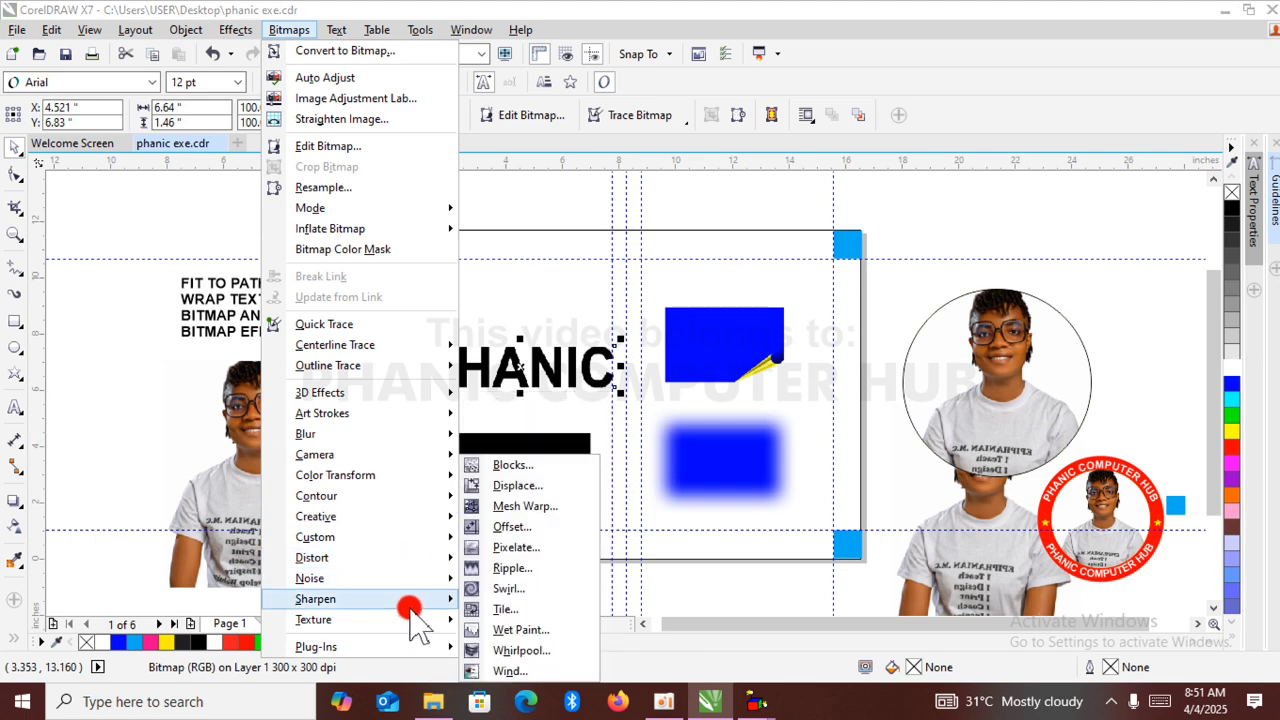
{"action": "mouse_move", "coordinate": [422, 621]}
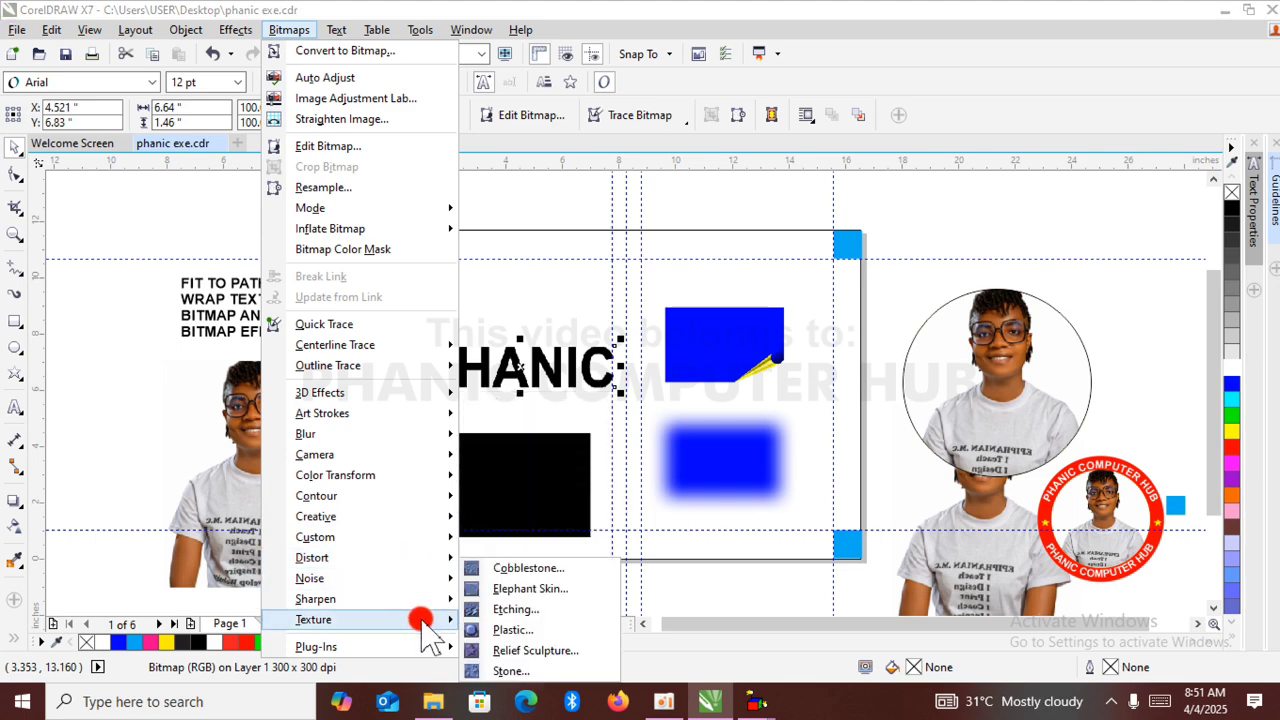
{"action": "left_click", "coordinate": [547, 569]}
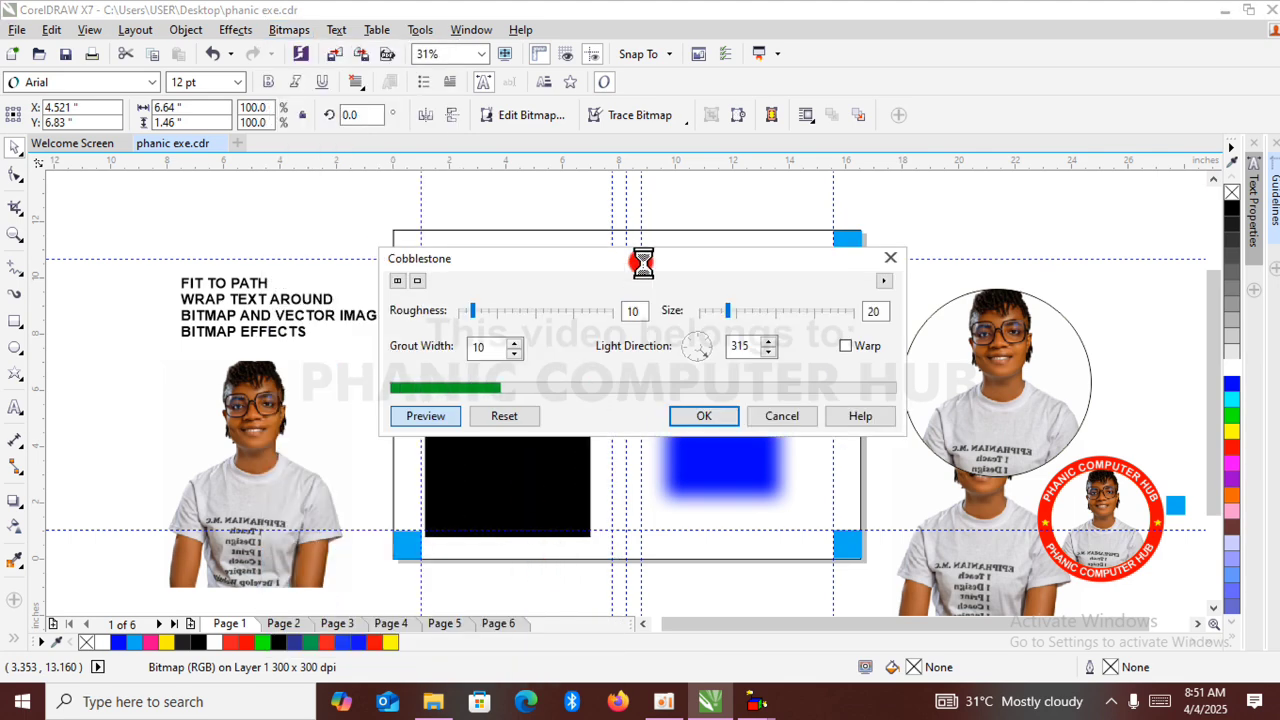
{"action": "left_click_drag", "start_coordinate": [643, 264], "coordinate": [626, 467]}
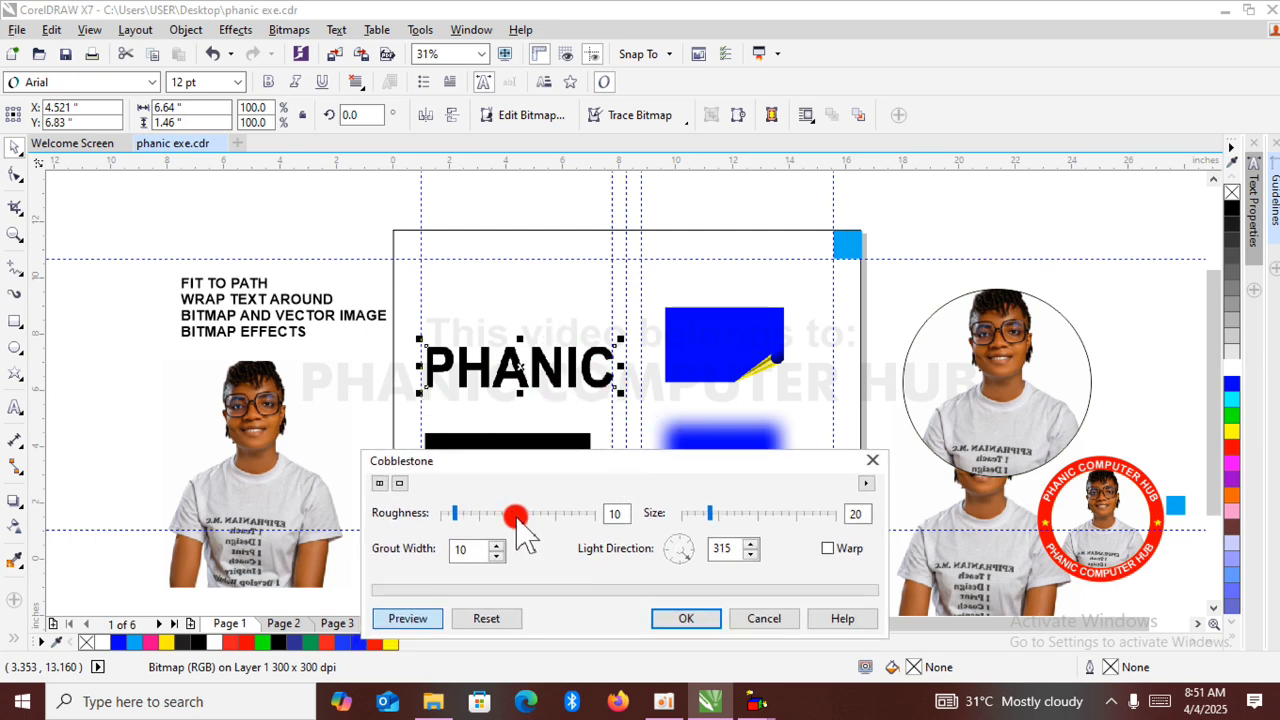
{"action": "left_click_drag", "start_coordinate": [519, 522], "coordinate": [573, 528]}
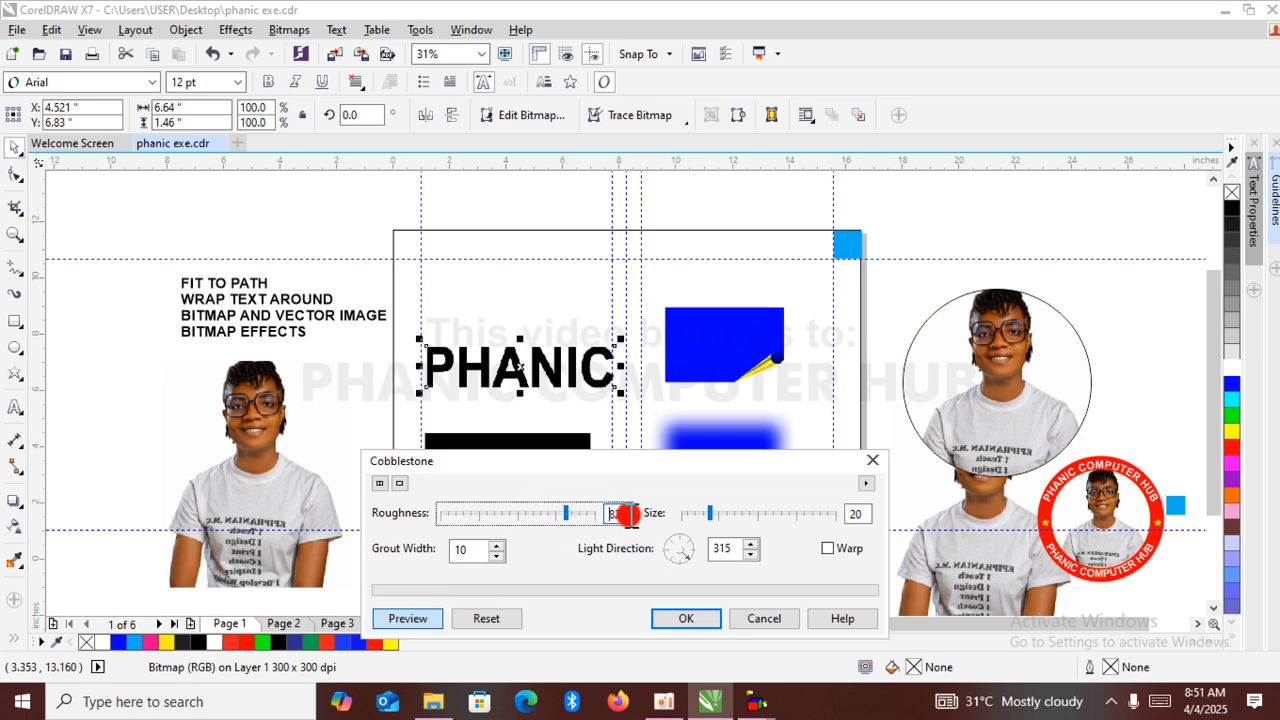
{"action": "left_click", "coordinate": [748, 513]}
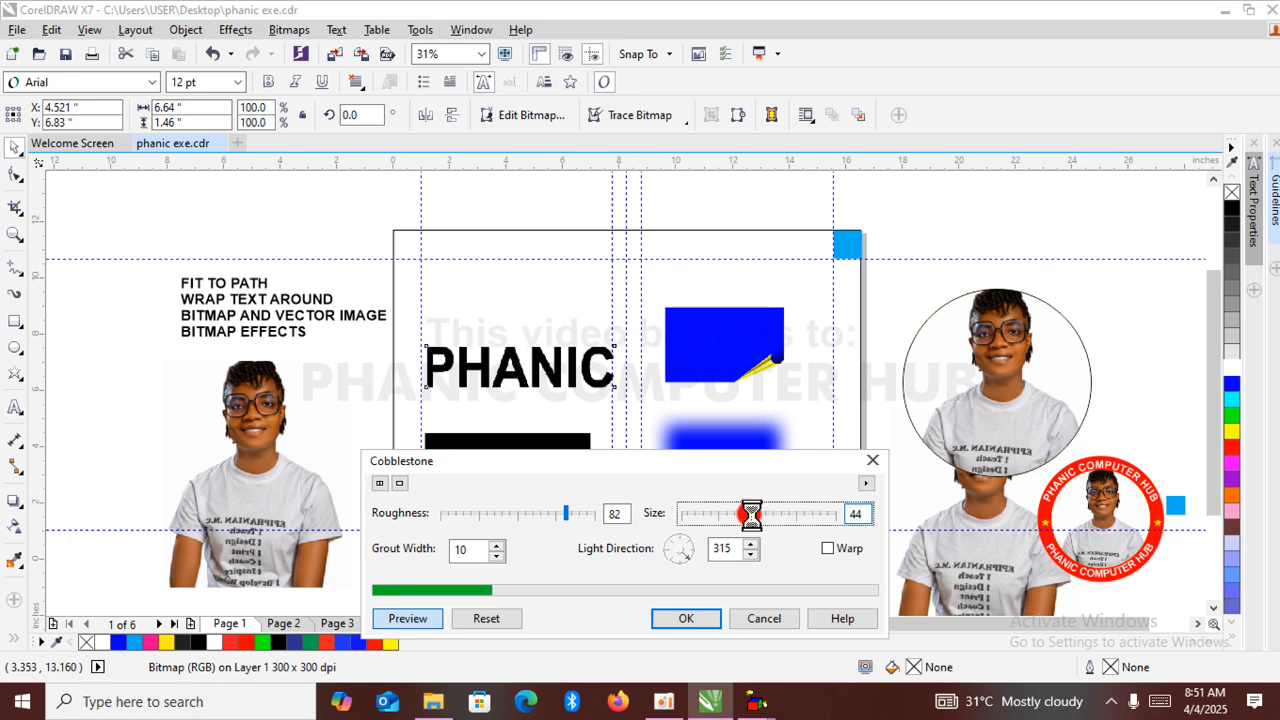
{"action": "left_click_drag", "start_coordinate": [752, 518], "coordinate": [814, 520]}
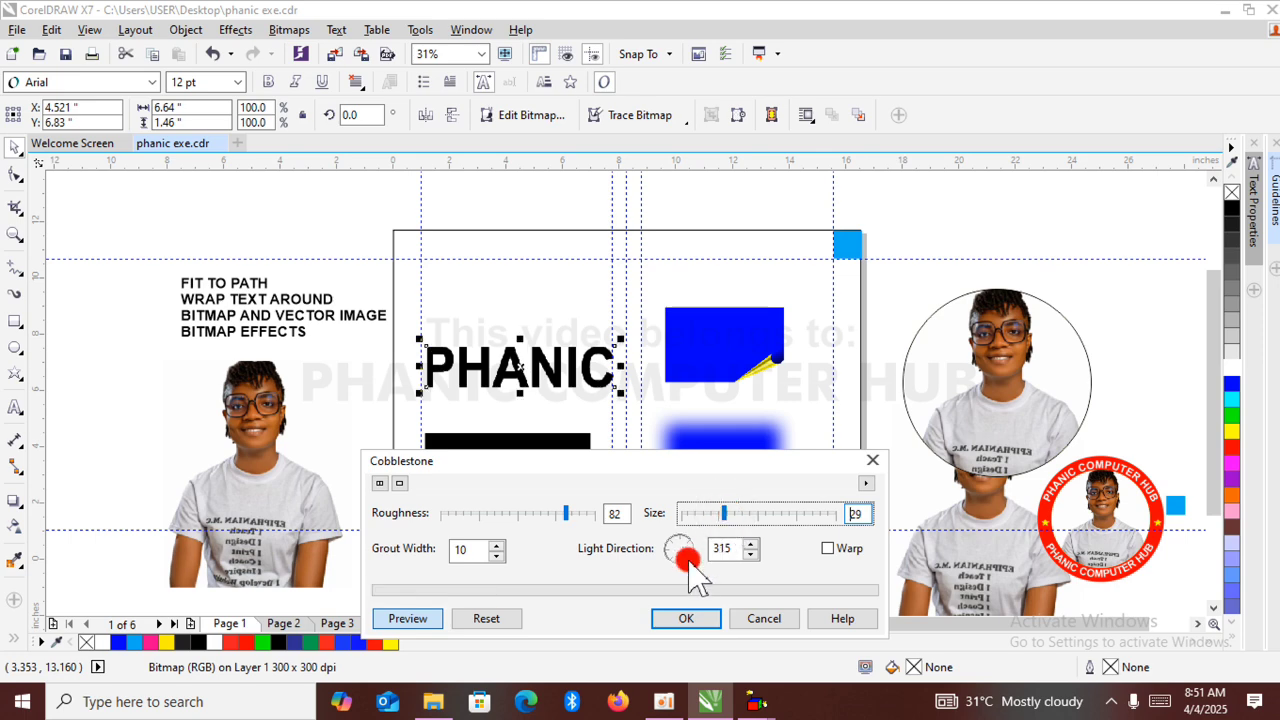
{"action": "left_click", "coordinate": [527, 512]}
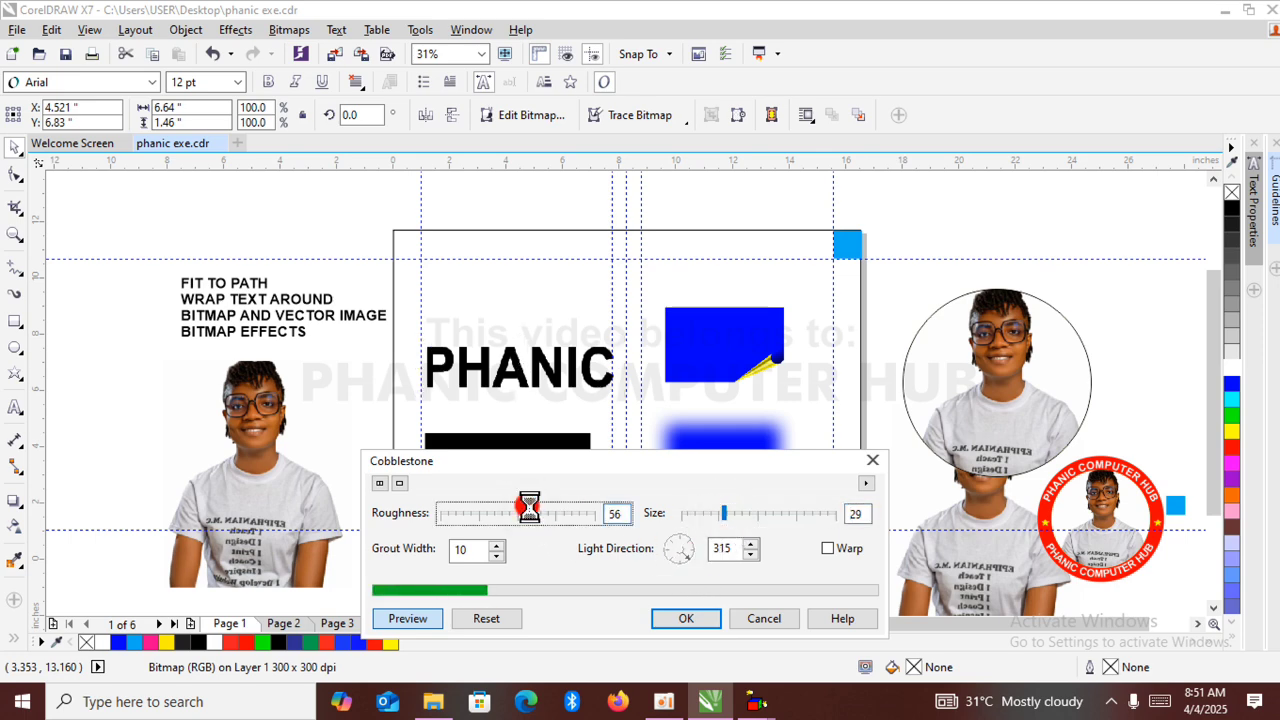
{"action": "left_click", "coordinate": [686, 618]}
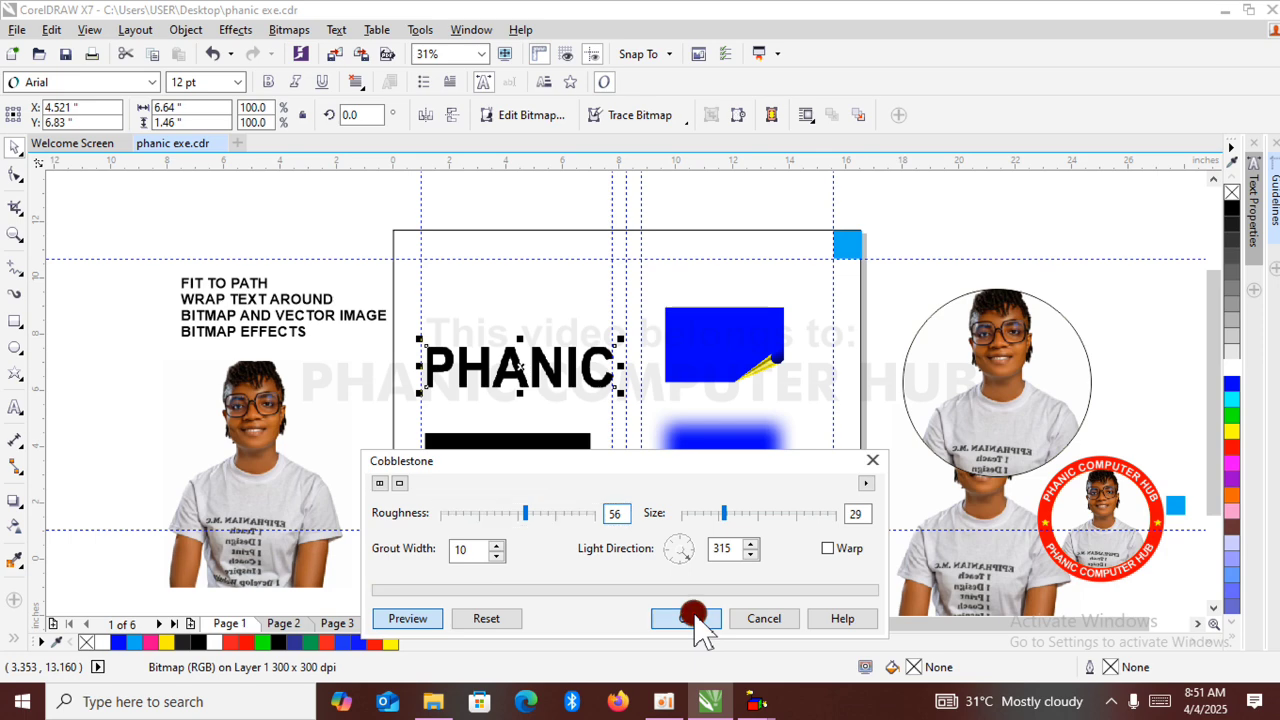
Examine the edges of the PHANIC letters up close for the Cobblestone texture.
{"action": "key", "text": "z"}
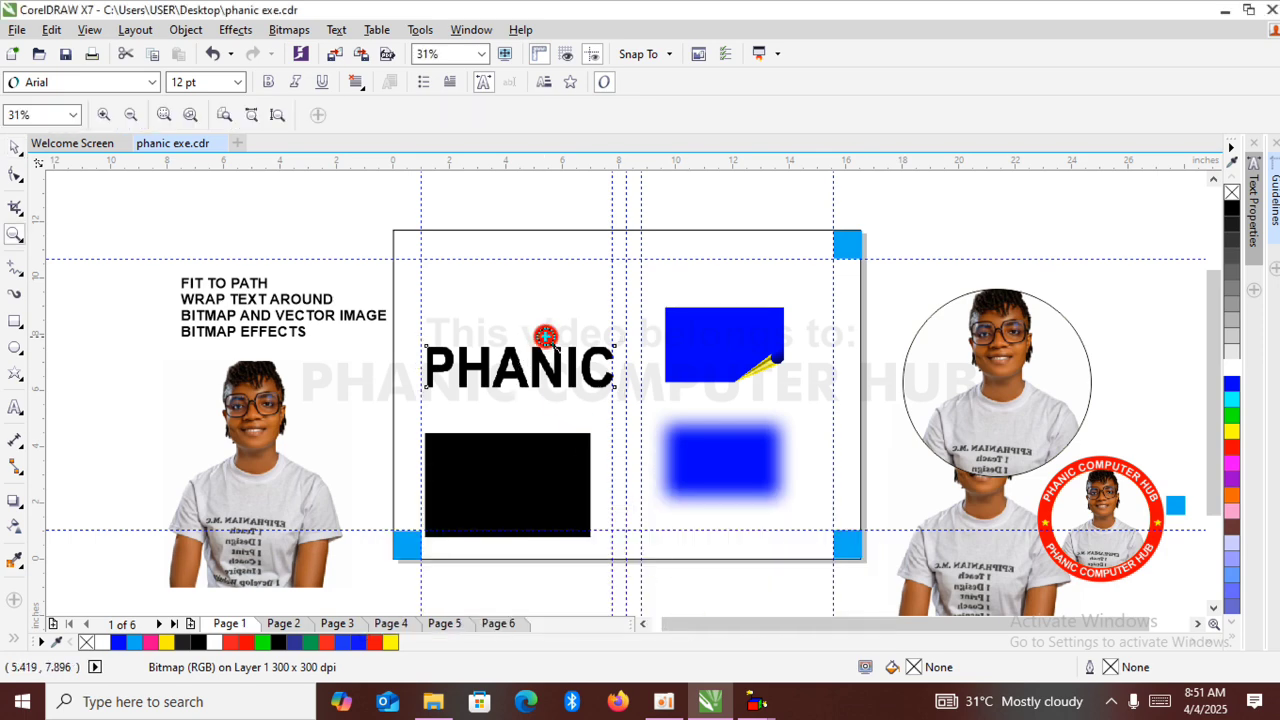
{"action": "left_click_drag", "start_coordinate": [626, 322], "coordinate": [426, 404]}
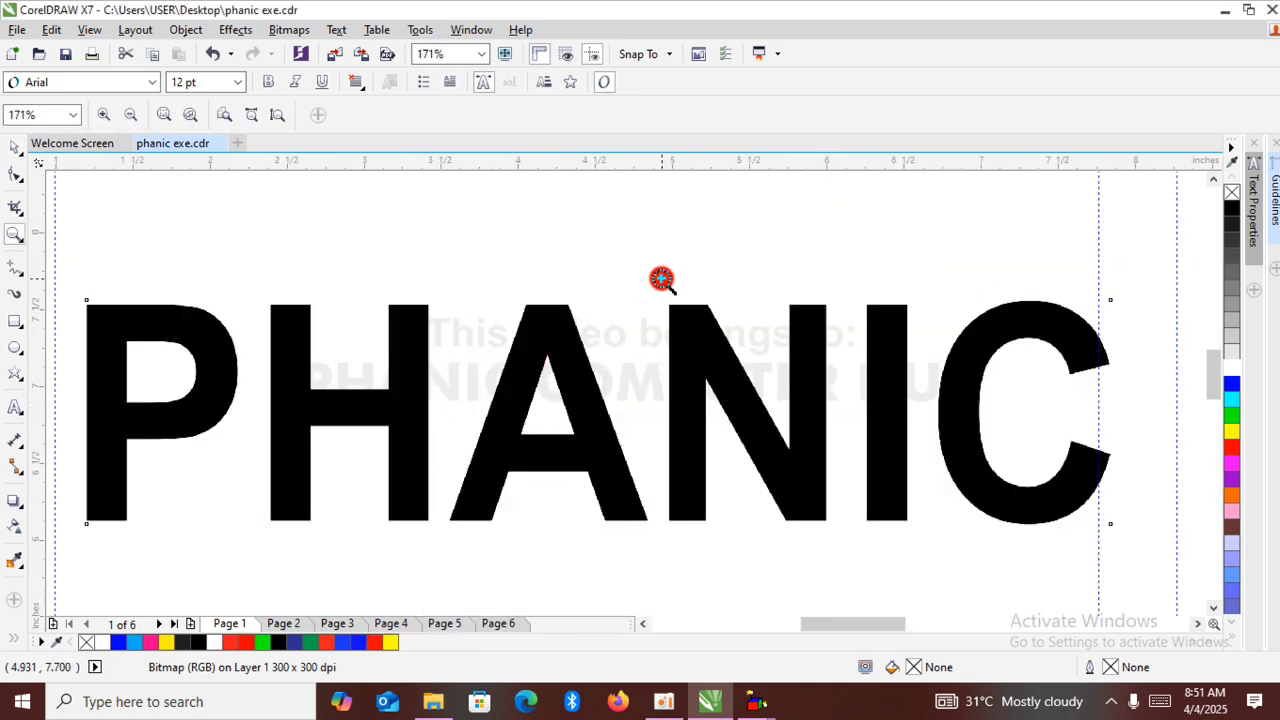
{"action": "left_click_drag", "start_coordinate": [661, 279], "coordinate": [423, 457]}
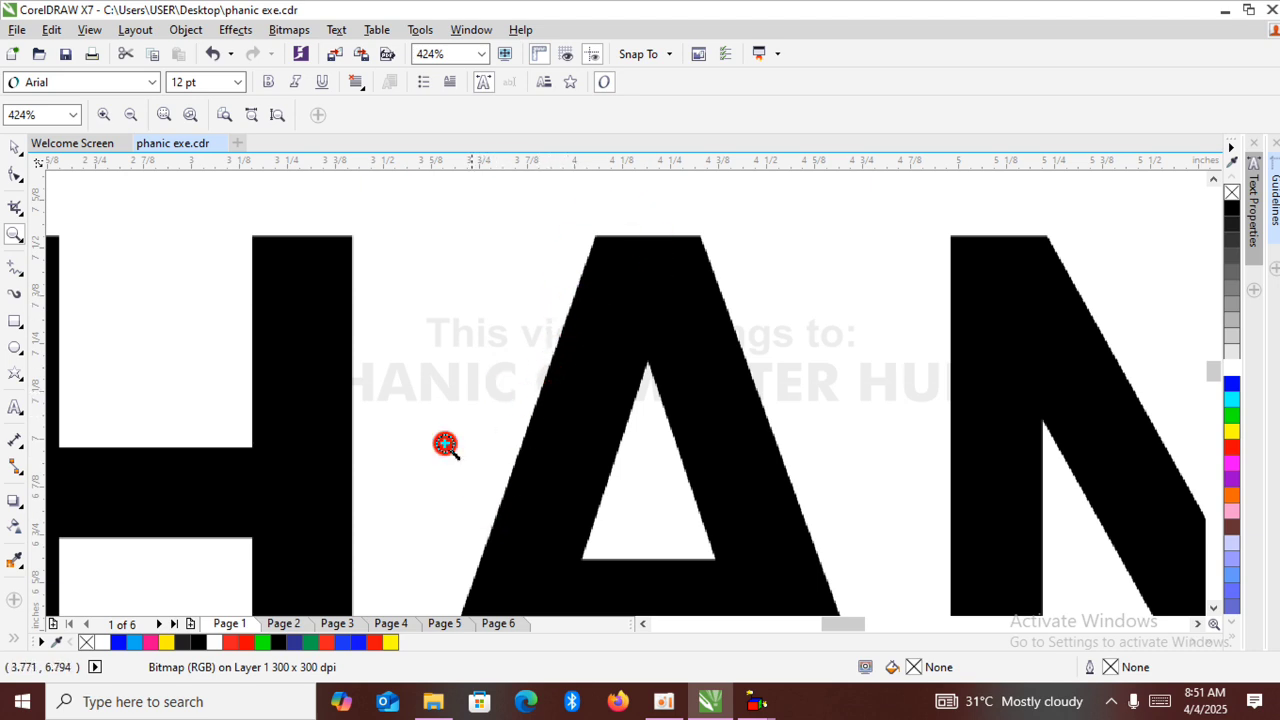
{"action": "left_click", "coordinate": [316, 226]}
{"action": "left_click_drag", "start_coordinate": [423, 331], "coordinate": [526, 237]}
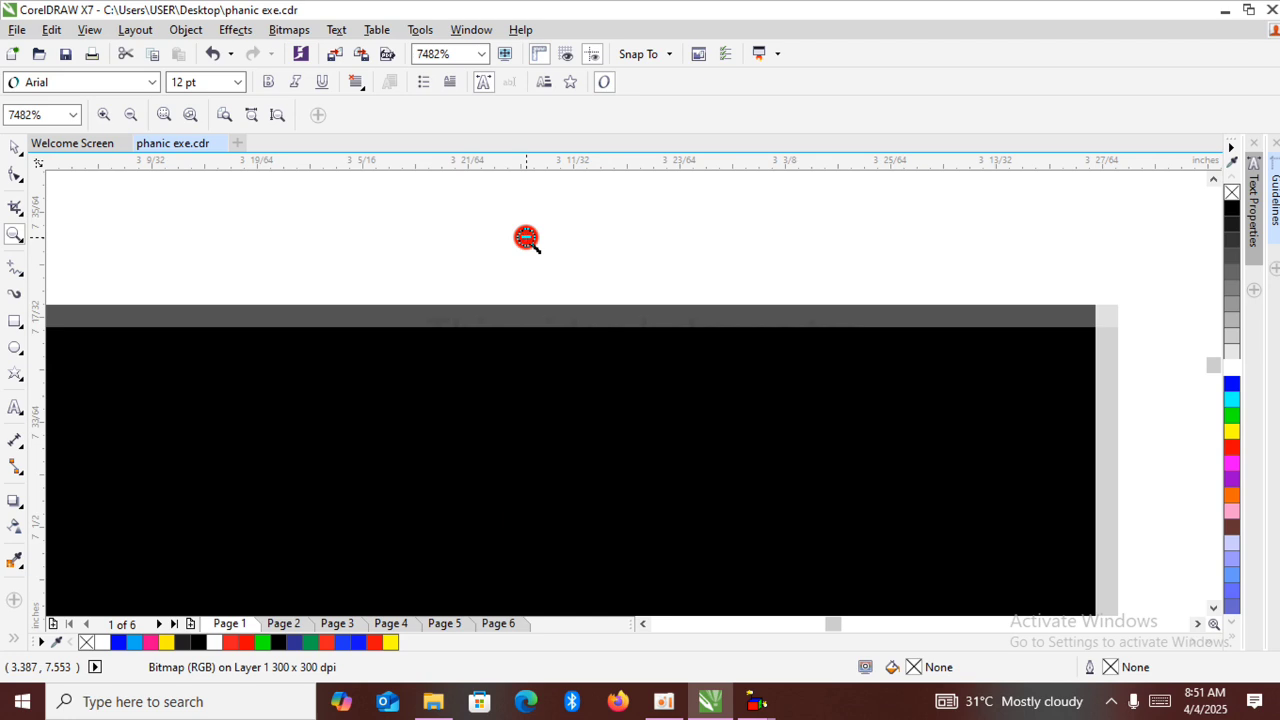
{"action": "key", "text": "F4"}
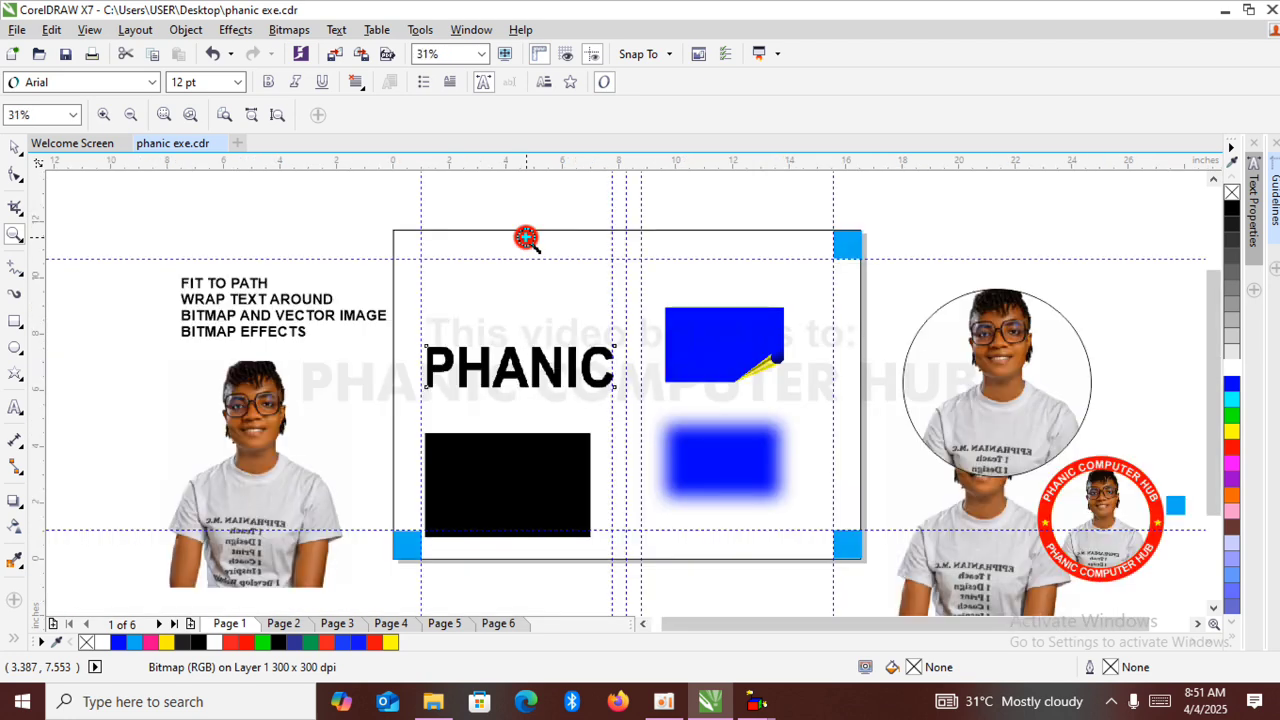
{"action": "key", "text": "space"}
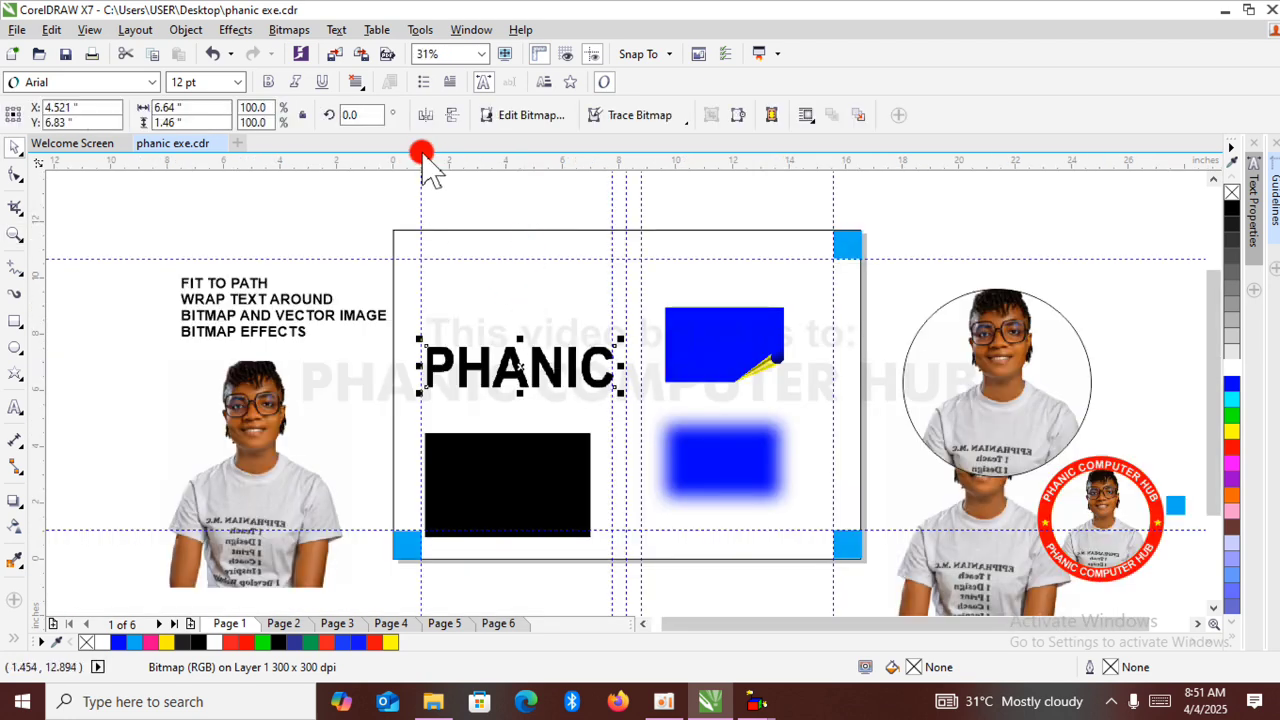
Undo the Cobblestone effect on PHANIC, keeping the lettering as a bold bitmap.
{"action": "key", "text": "ctrl+z"}
{"action": "key", "text": "ctrl+z"}
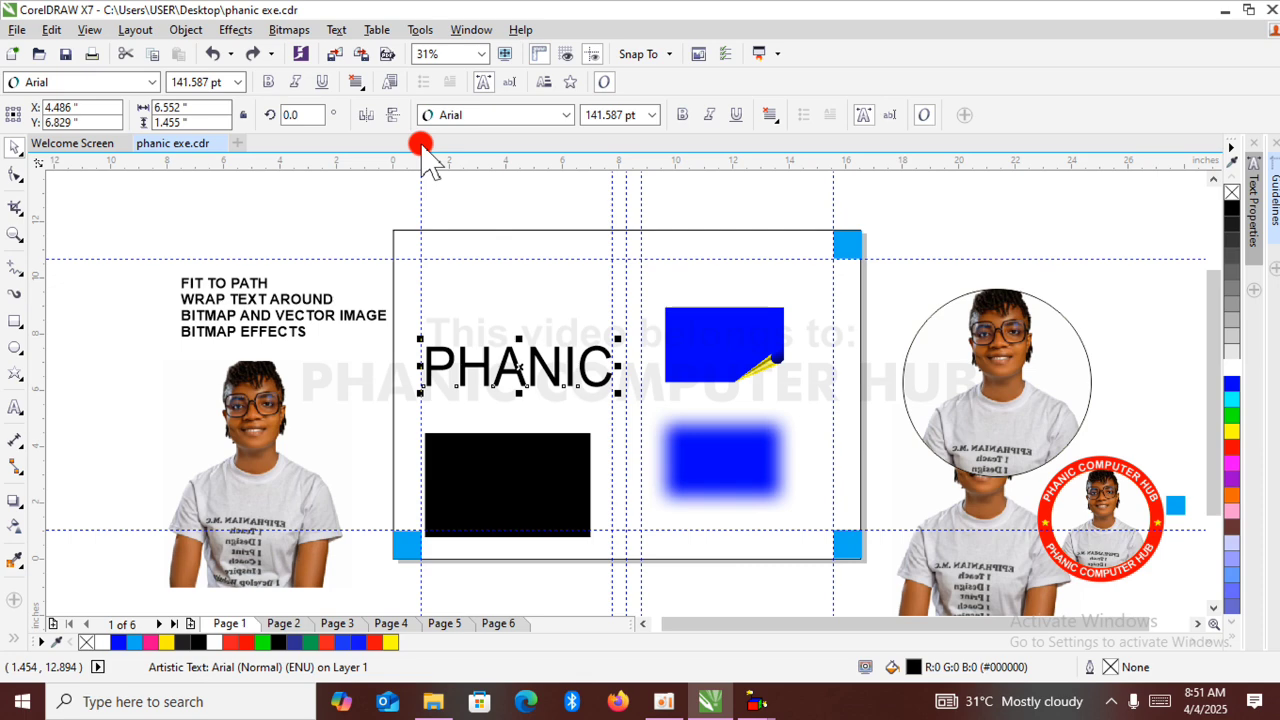
{"action": "key", "text": "ctrl+b"}
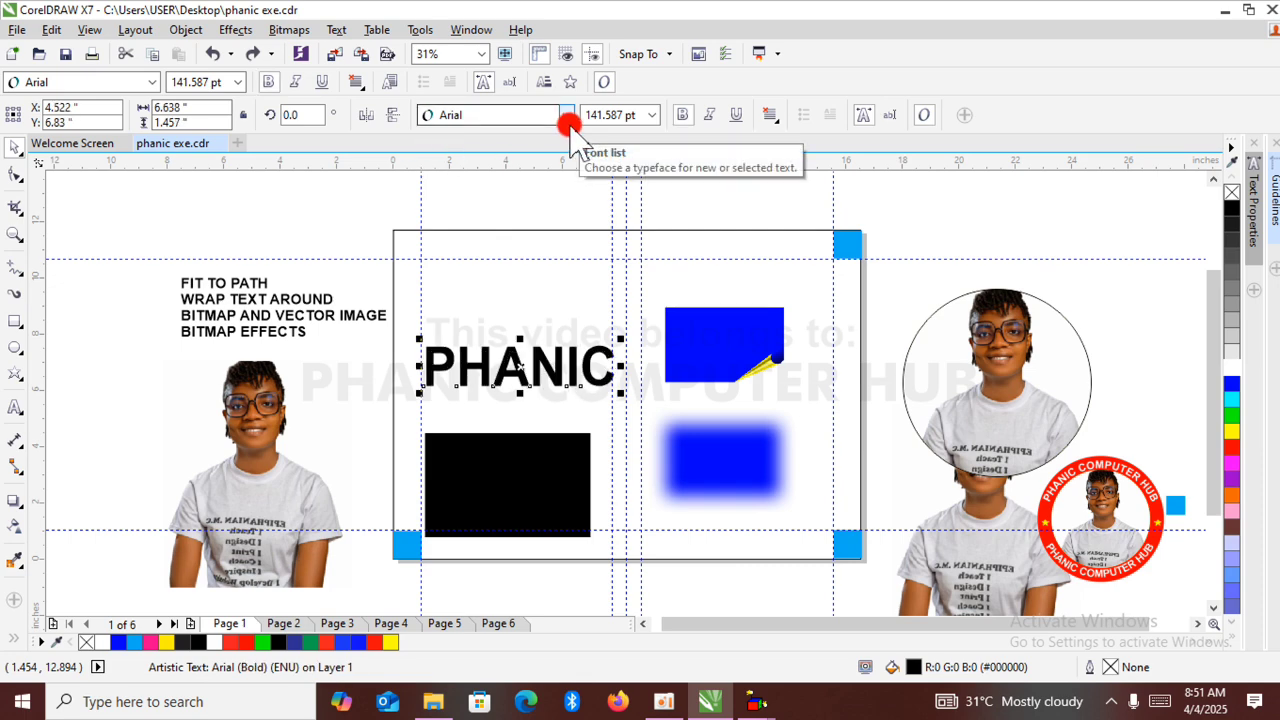
{"action": "key", "text": "ctrl+shift+z"}
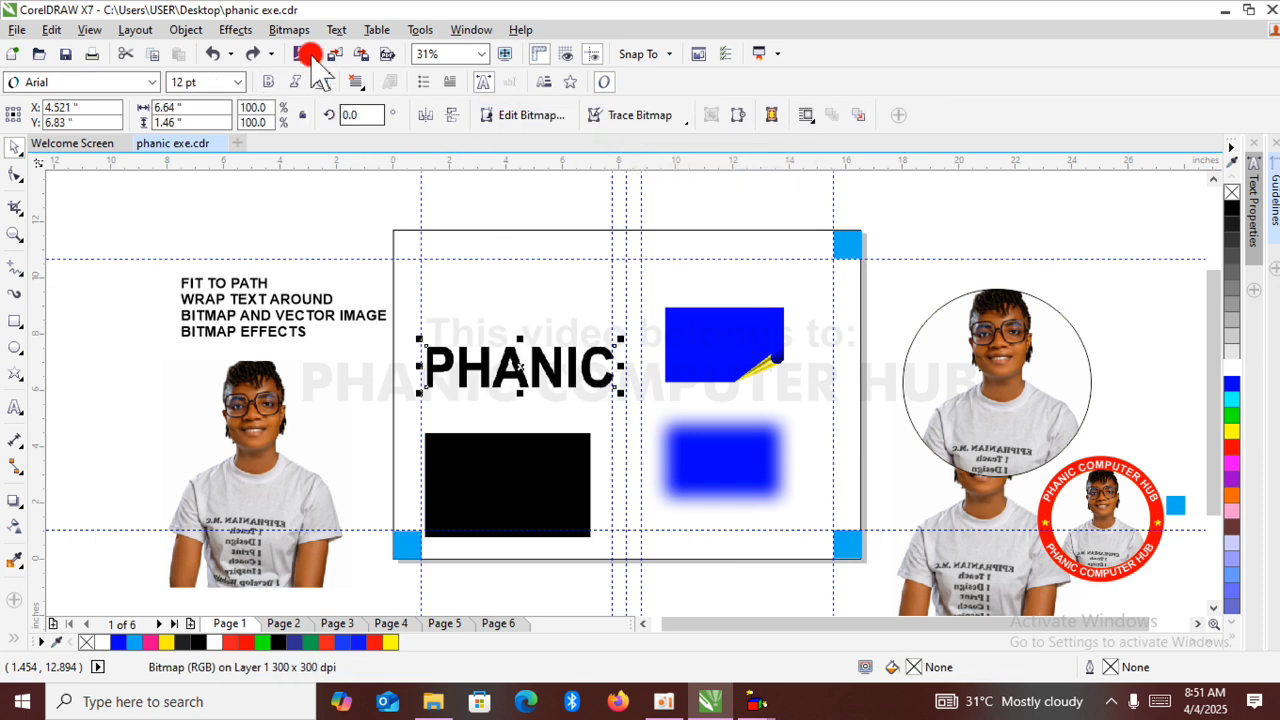
Start the Plastic texture effect on the PHANIC bitmap with highlight 47, depth 61, smoothness 75 and a yellow light color.
{"action": "left_click", "coordinate": [295, 32]}
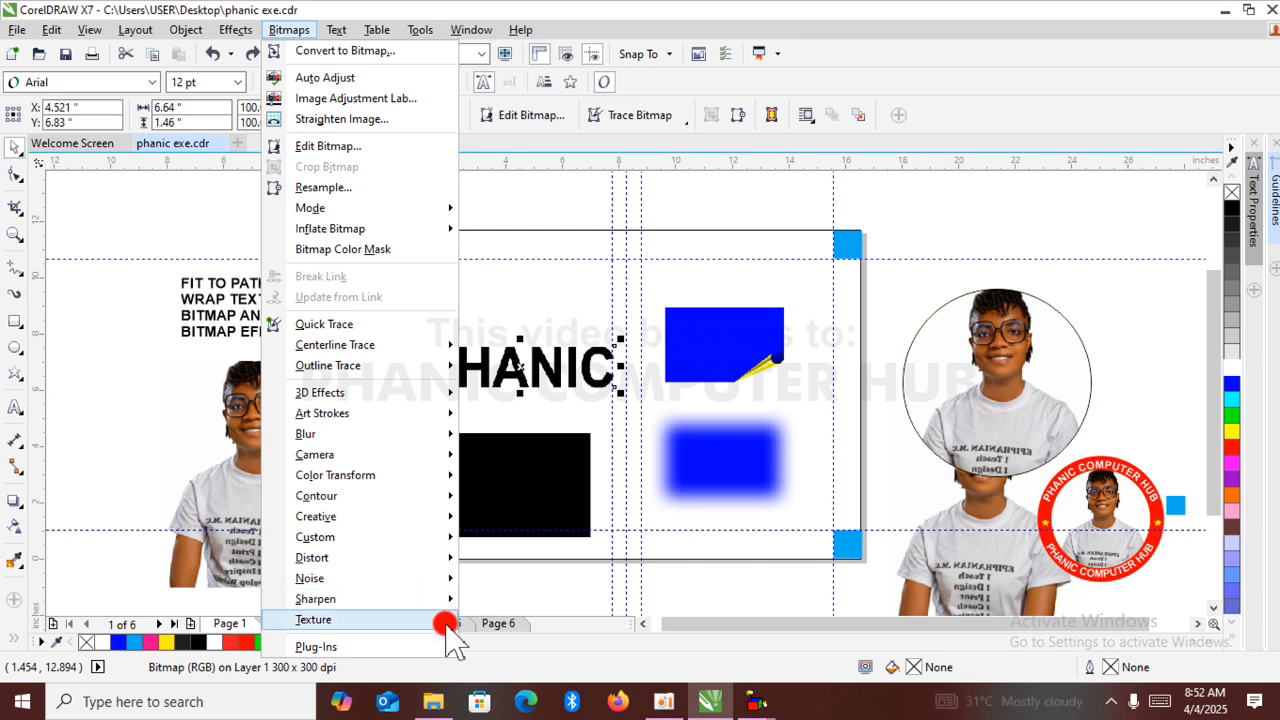
{"action": "mouse_move", "coordinate": [440, 621]}
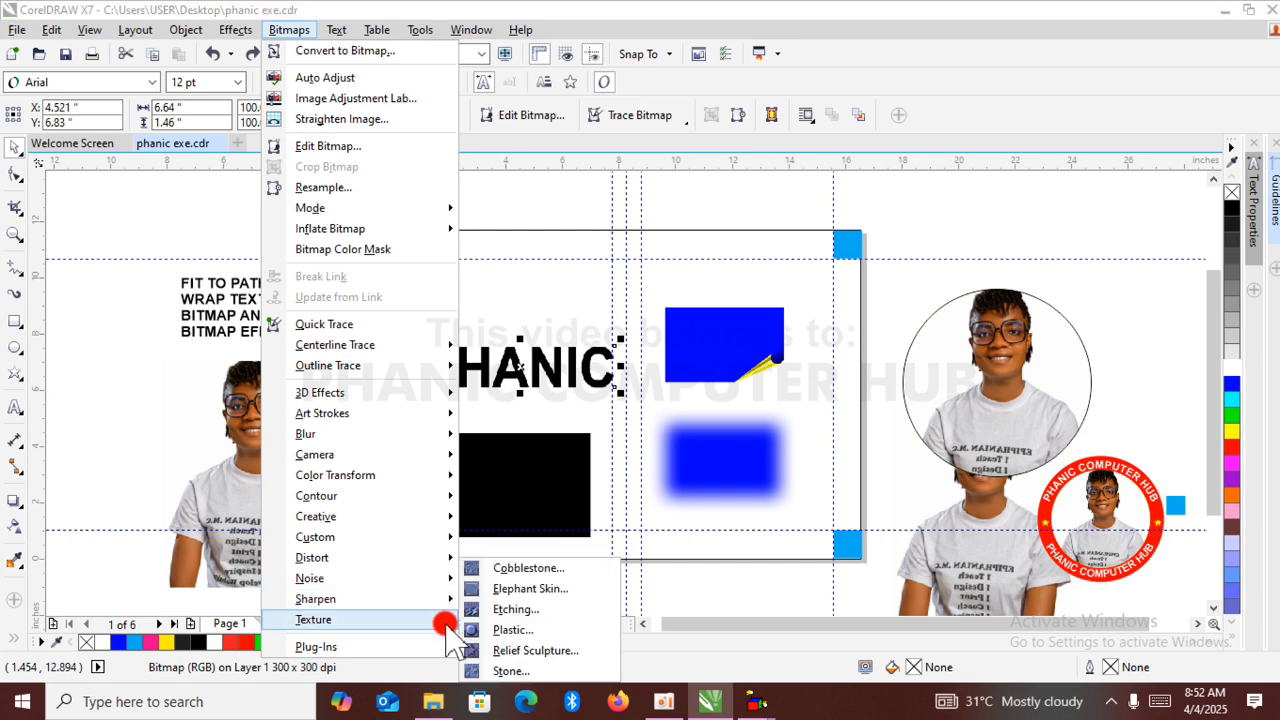
{"action": "left_click", "coordinate": [514, 630]}
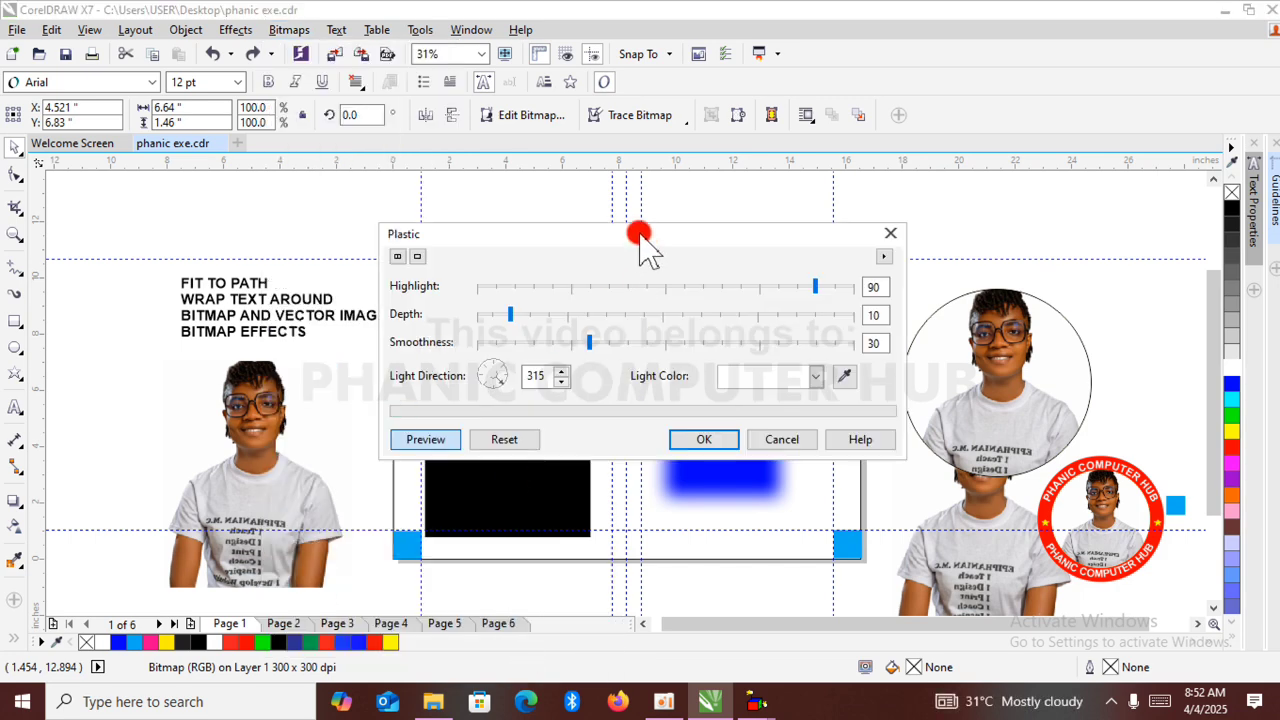
{"action": "left_click_drag", "start_coordinate": [640, 233], "coordinate": [739, 432]}
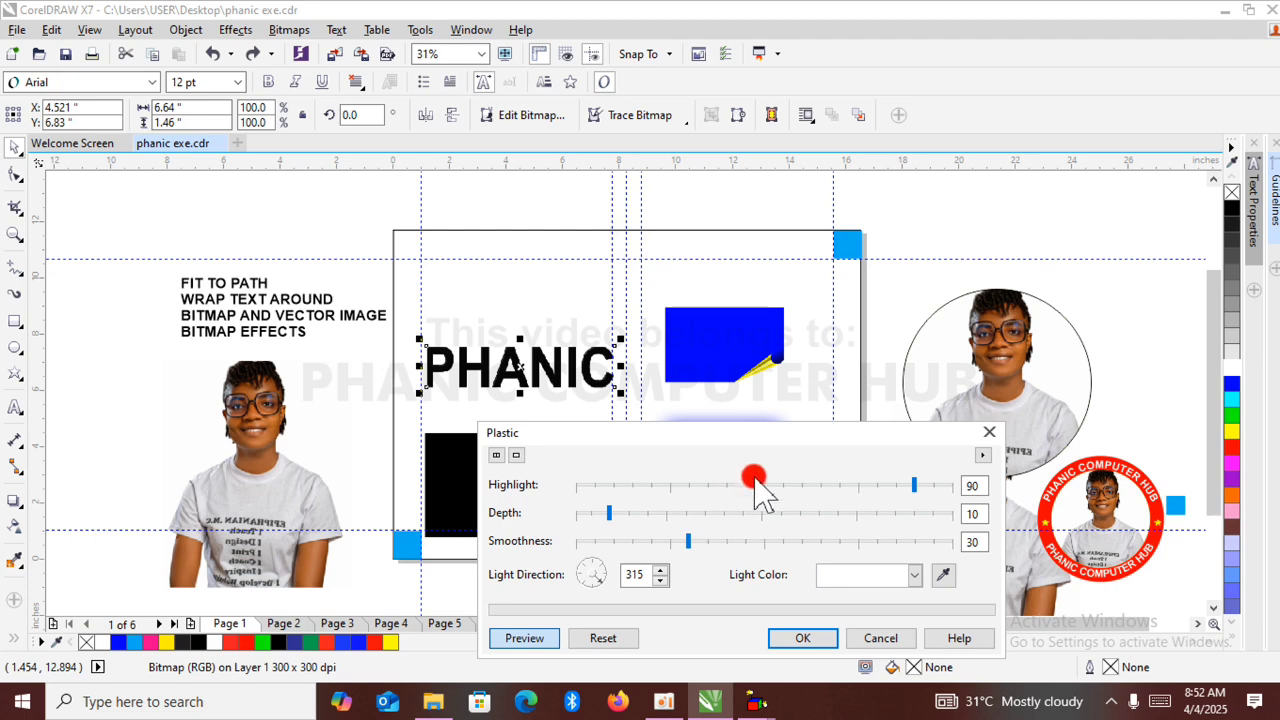
{"action": "left_click", "coordinate": [753, 484]}
{"action": "left_click", "coordinate": [805, 513]}
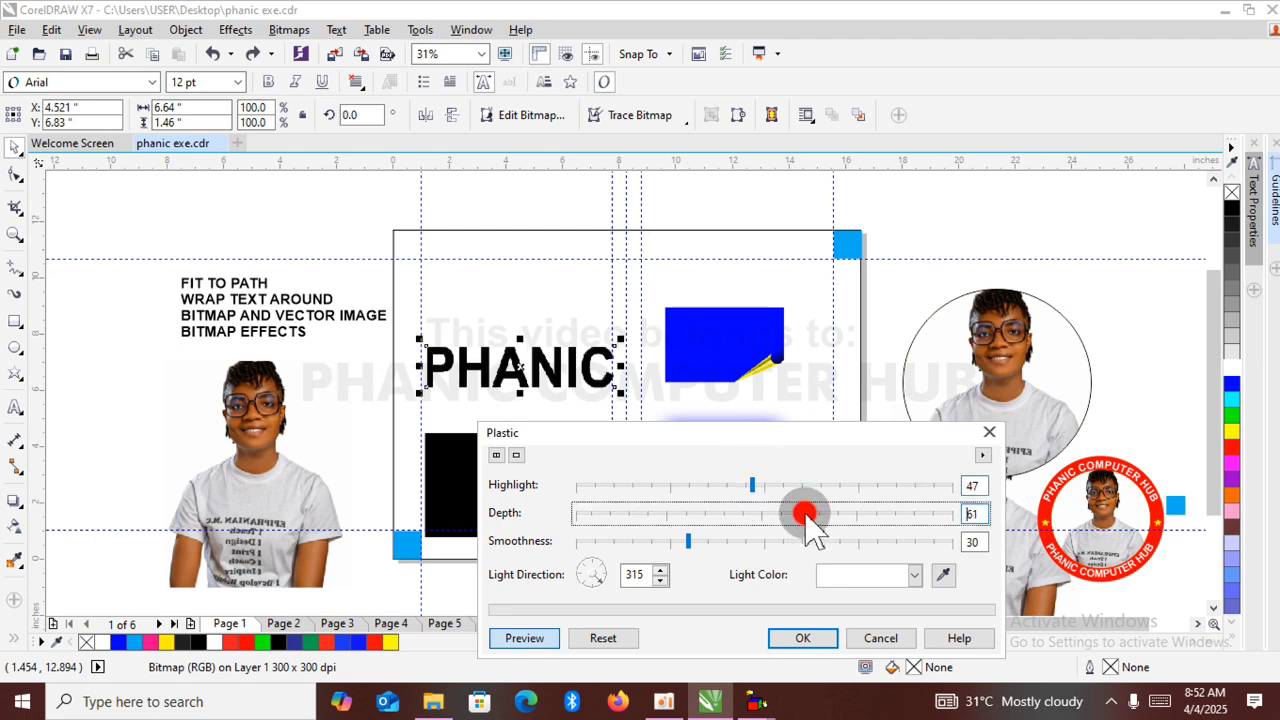
{"action": "left_click", "coordinate": [855, 541]}
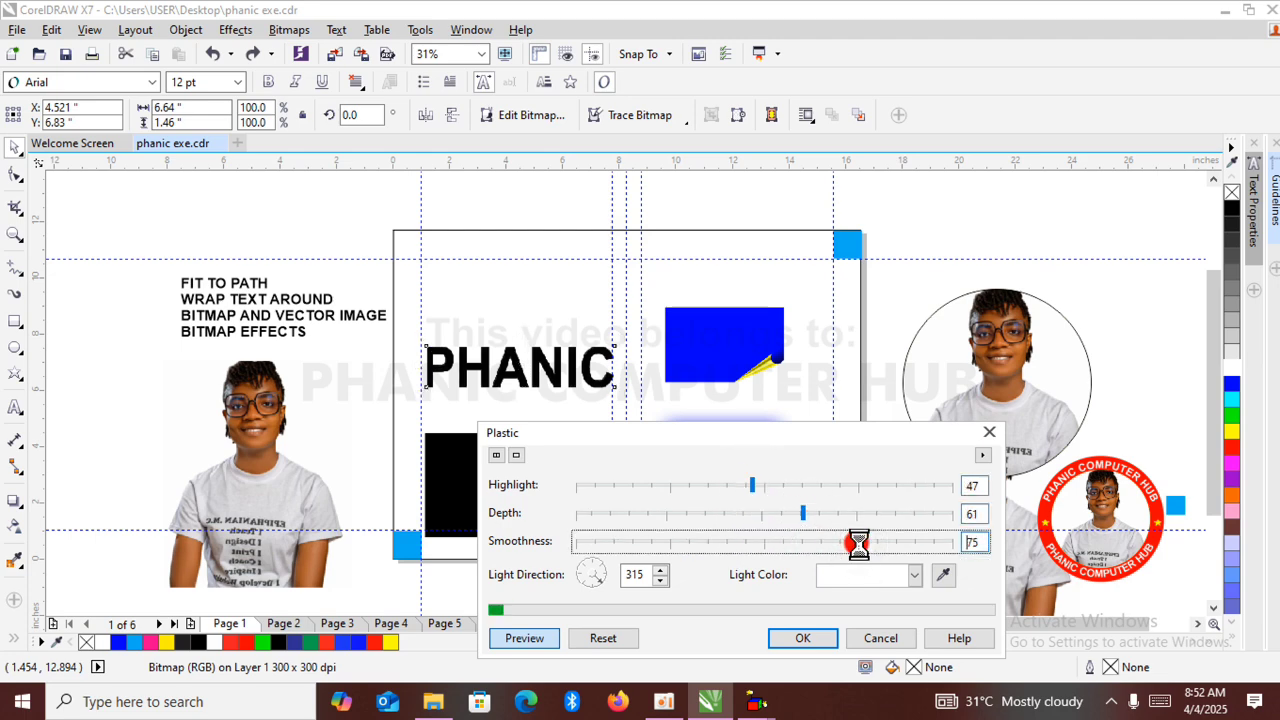
{"action": "left_click", "coordinate": [915, 576]}
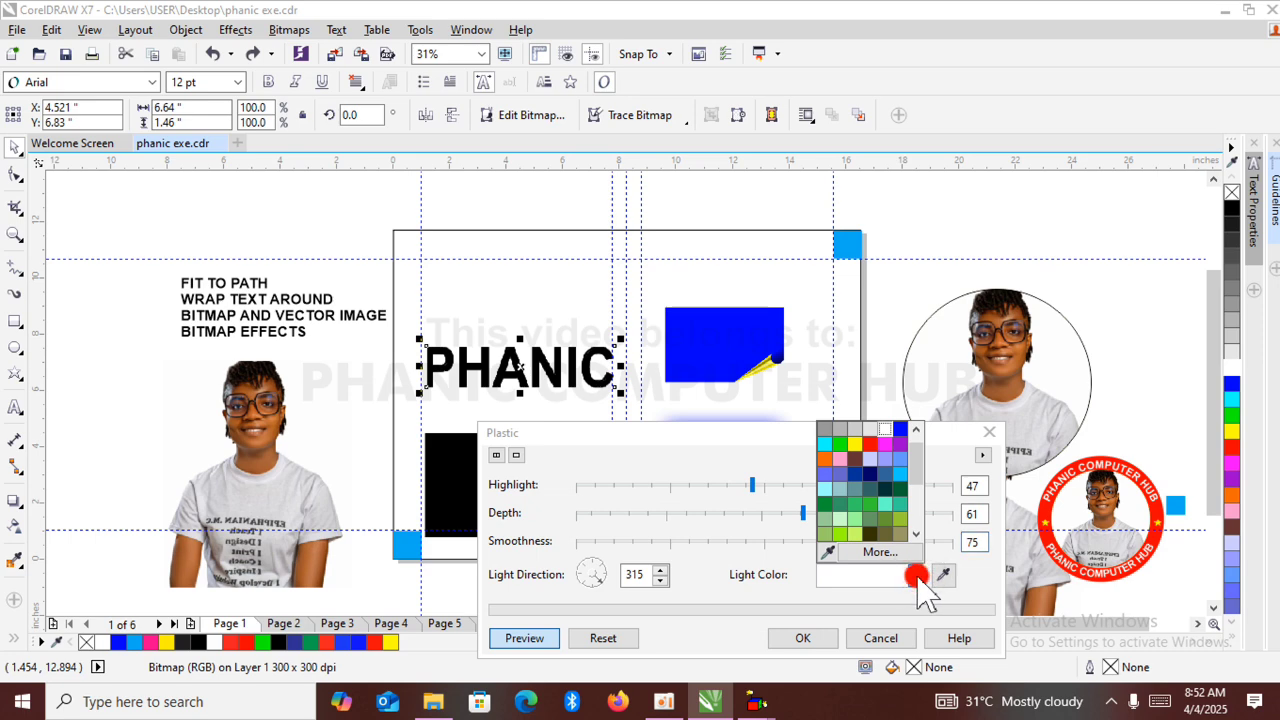
{"action": "left_click", "coordinate": [849, 447]}
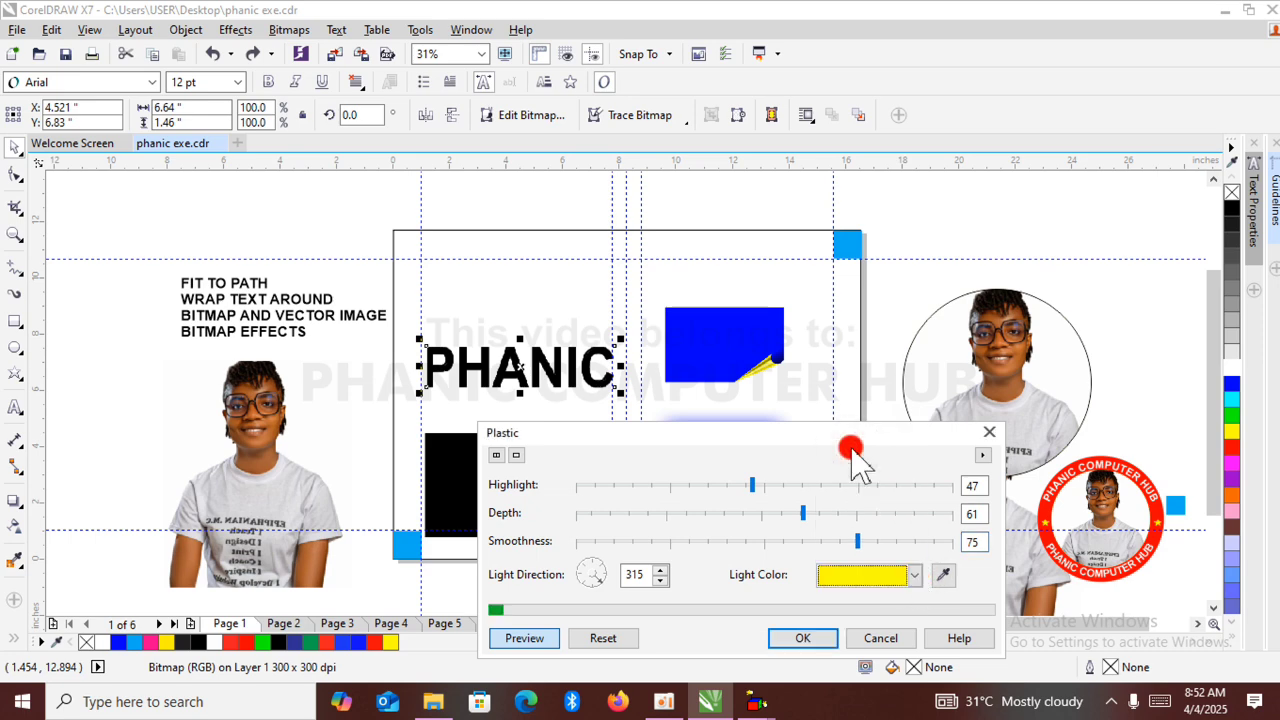
Set the Plastic effect's smoothness to 81, depth to 86 and highlight to 88, and apply it to PHANIC.
{"action": "left_click", "coordinate": [880, 541]}
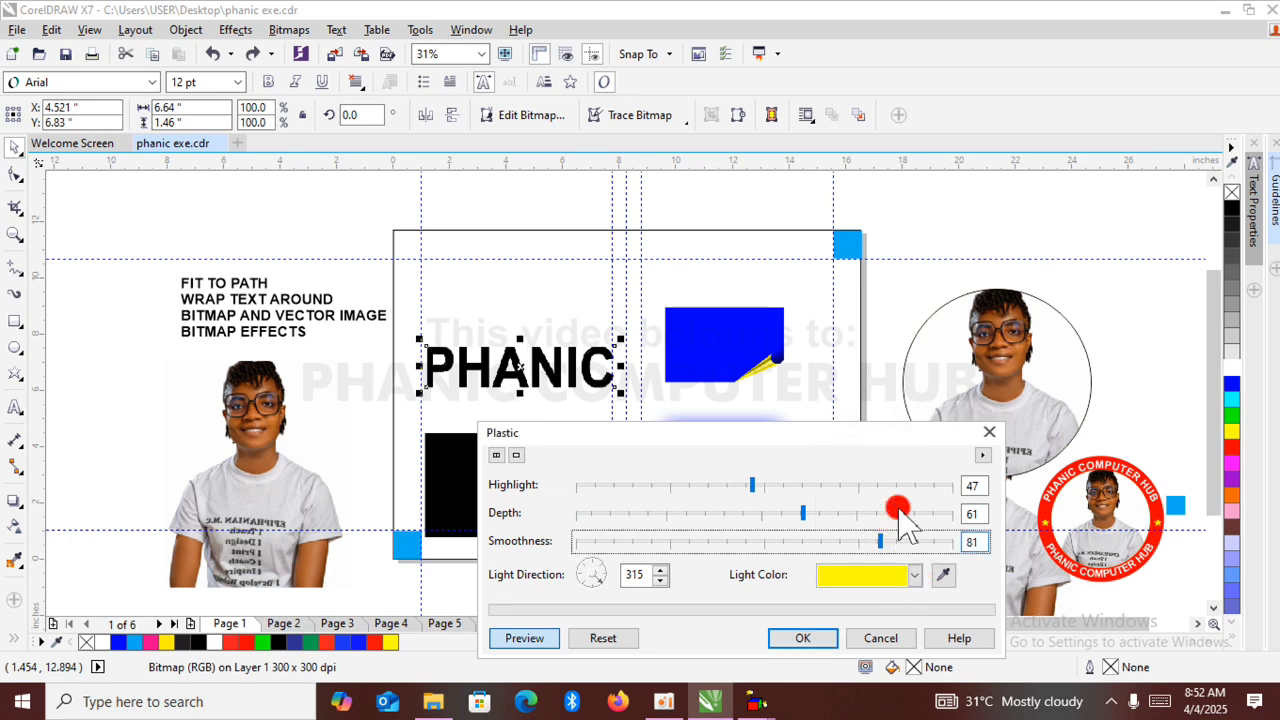
{"action": "left_click", "coordinate": [898, 512]}
{"action": "left_click", "coordinate": [906, 486]}
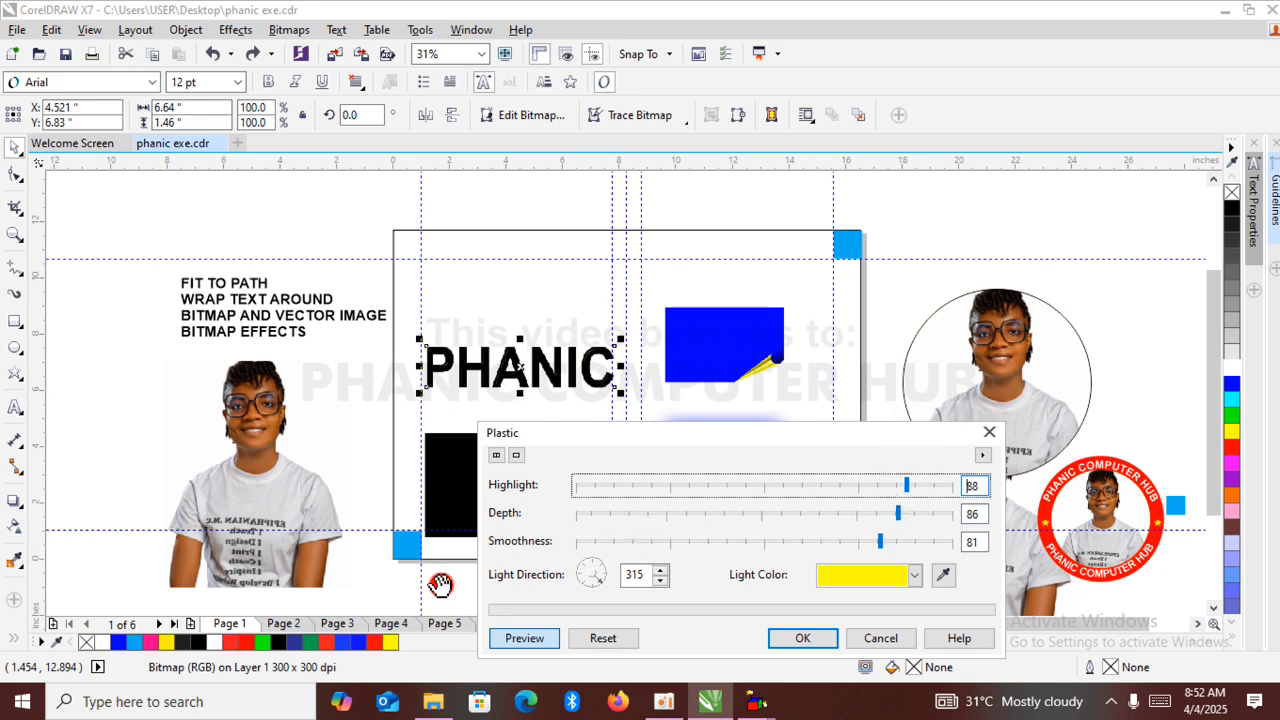
{"action": "left_click", "coordinate": [540, 638]}
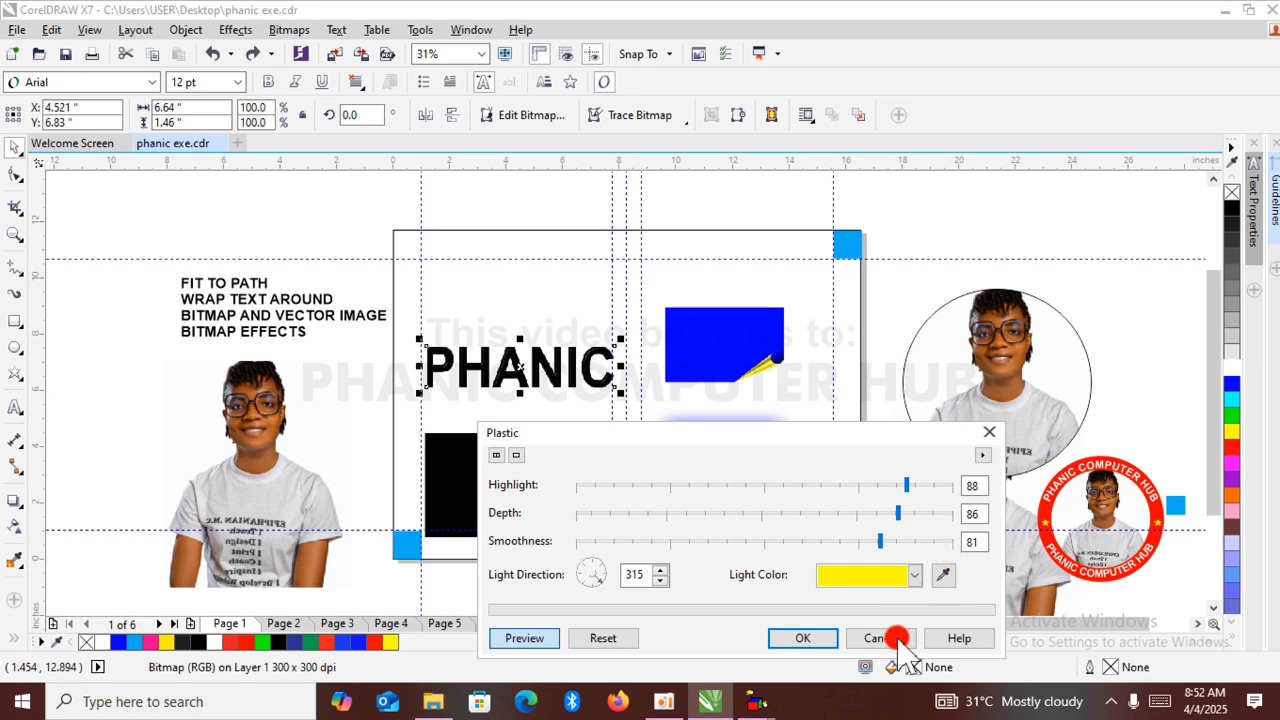
{"action": "left_click", "coordinate": [810, 638]}
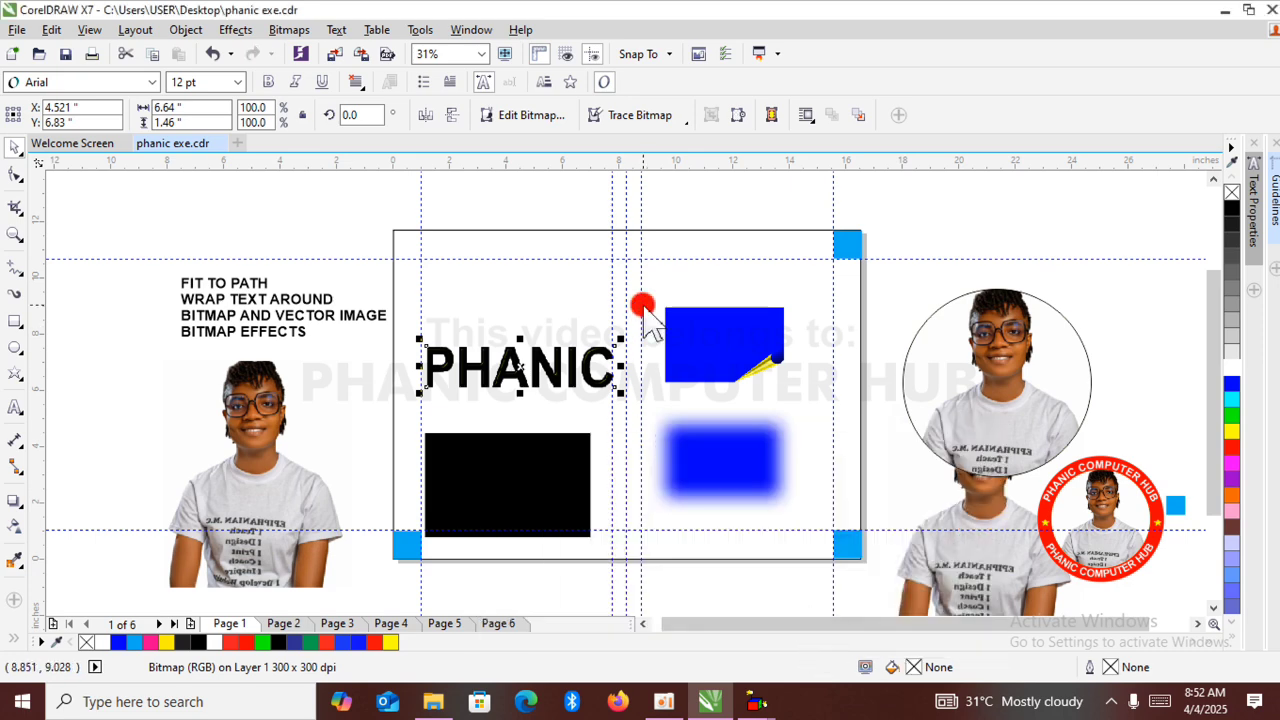
Examine the Plastic effect on the PHANIC letters up close.
{"action": "key", "text": "z"}
{"action": "left_click_drag", "start_coordinate": [642, 305], "coordinate": [543, 414]}
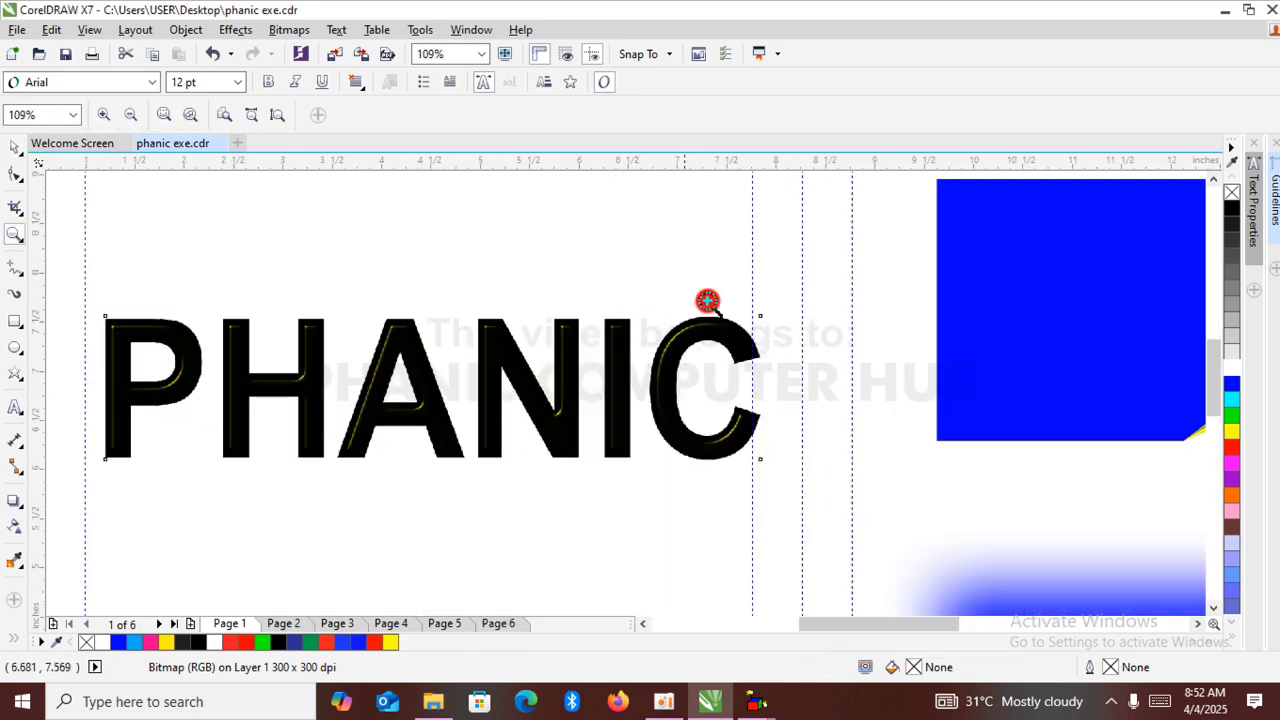
{"action": "left_click_drag", "start_coordinate": [755, 297], "coordinate": [415, 420]}
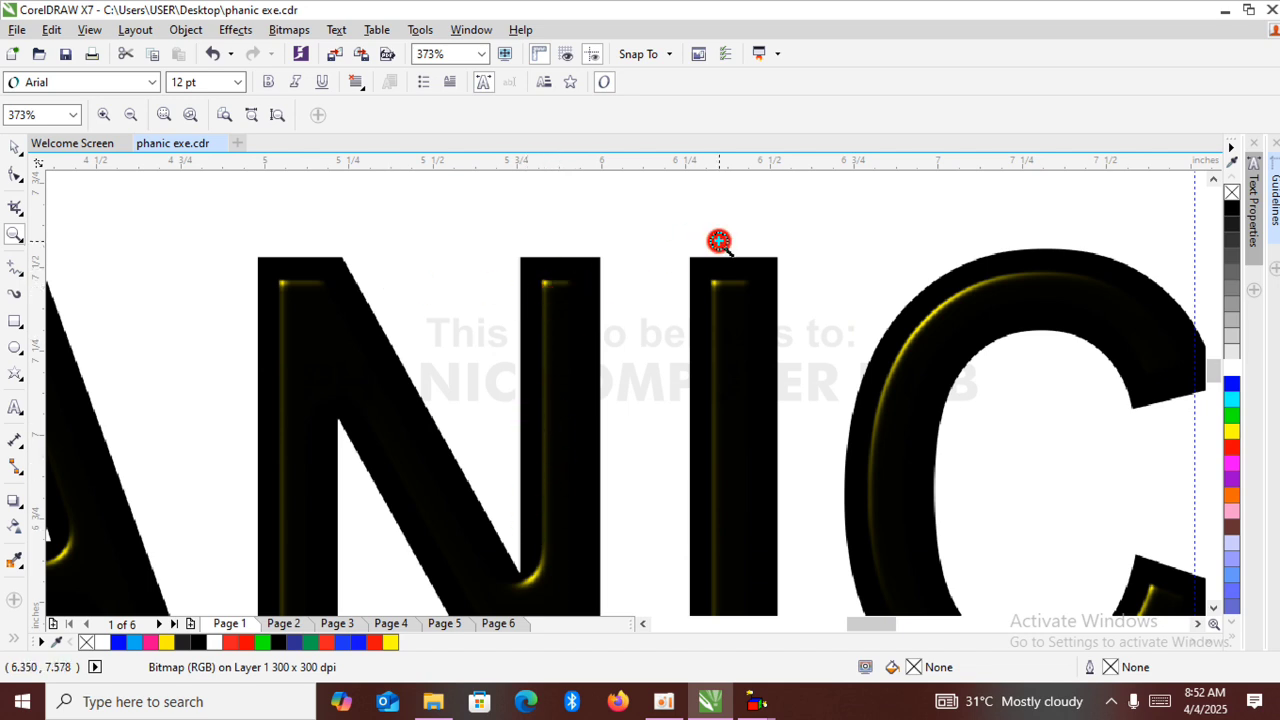
Try to recolor the PHANIC bitmap cyan.
{"action": "key", "text": "shift+F4"}
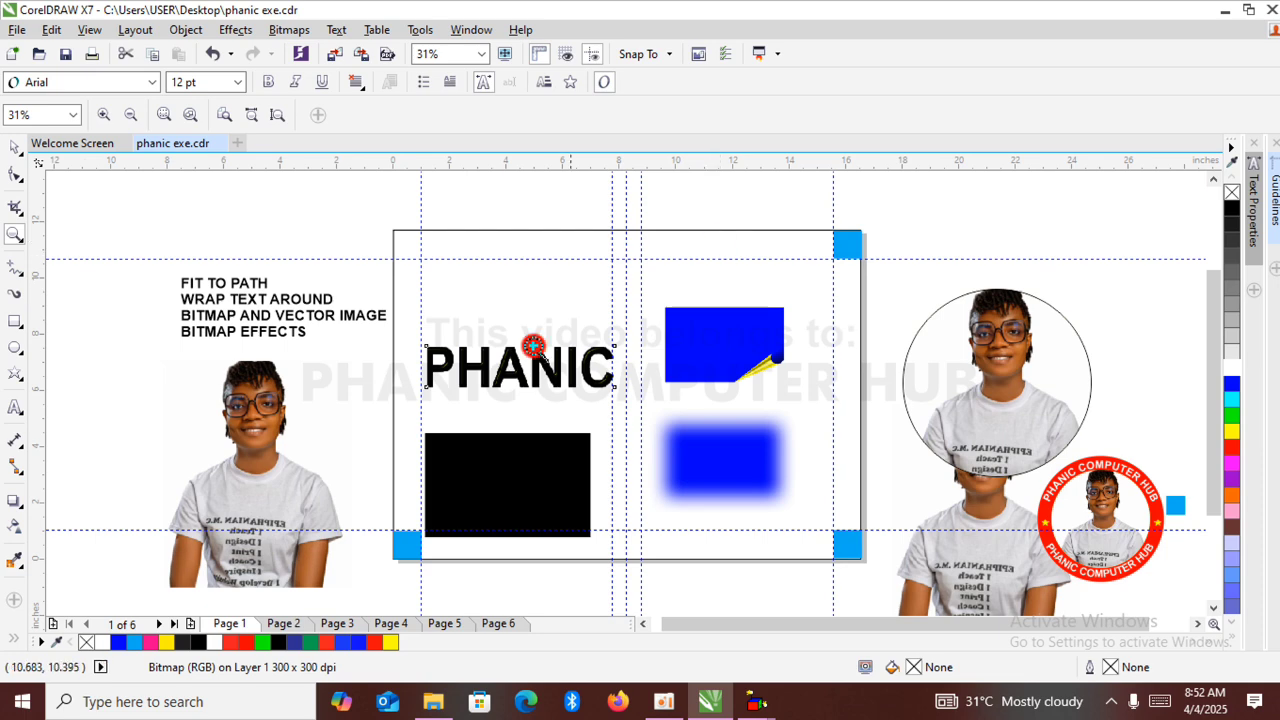
{"action": "left_click_drag", "start_coordinate": [545, 388], "coordinate": [388, 344]}
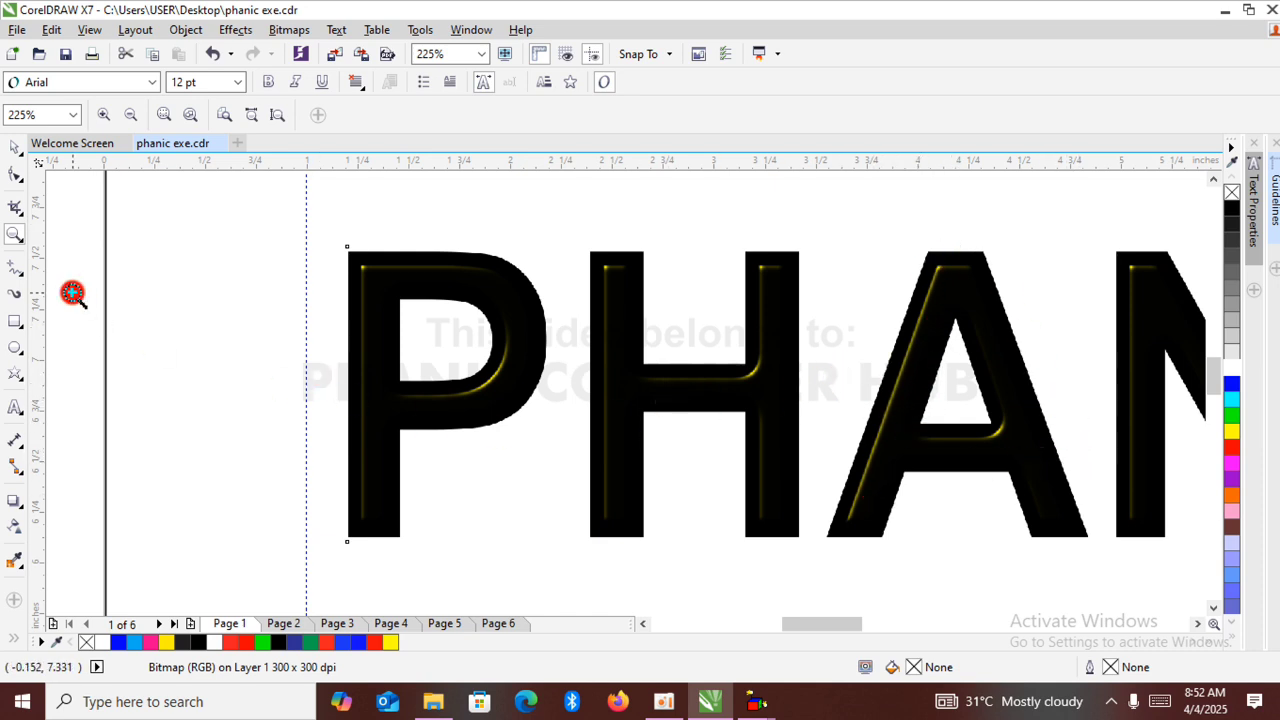
{"action": "left_click", "coordinate": [14, 146]}
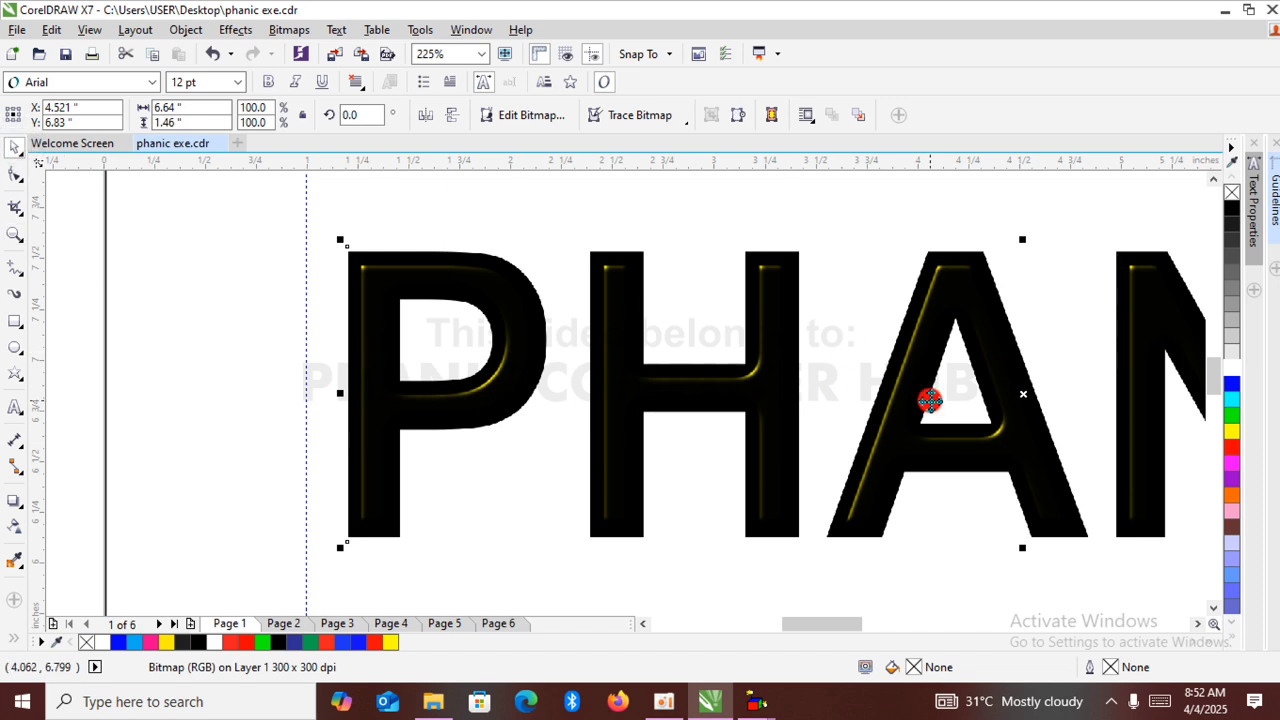
{"action": "left_click", "coordinate": [1236, 404]}
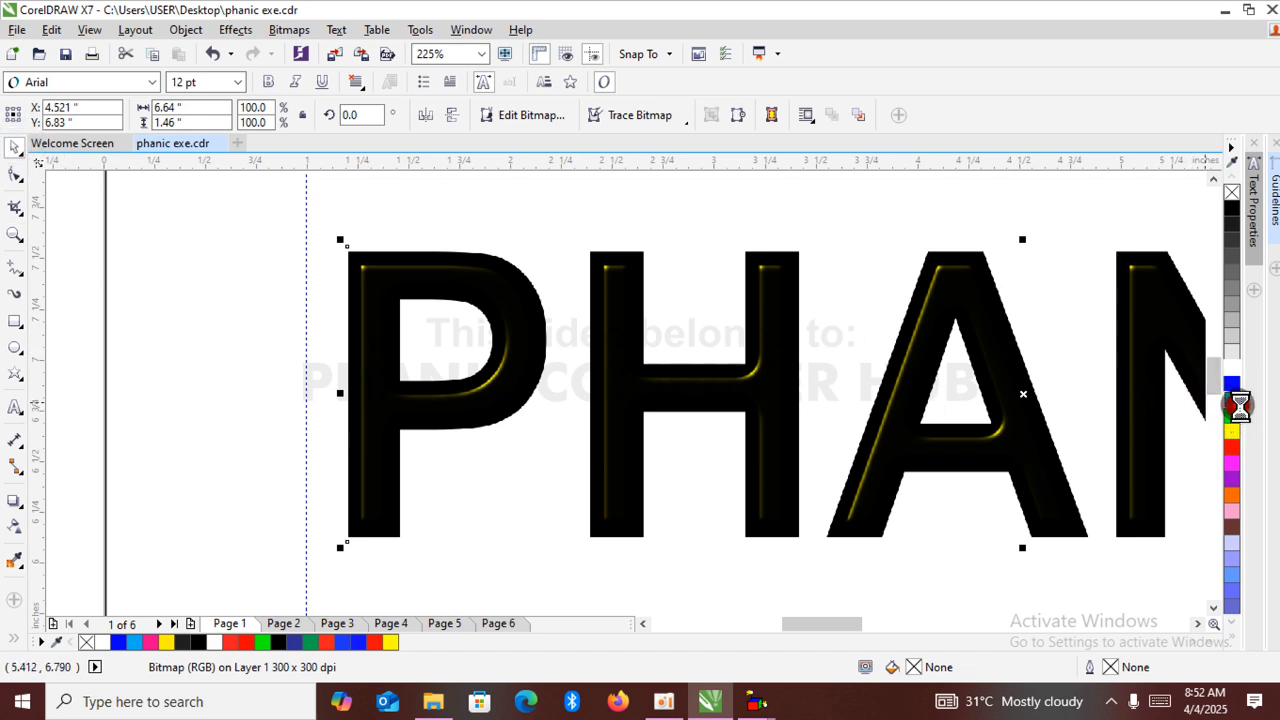
{"action": "left_click", "coordinate": [1237, 405]}
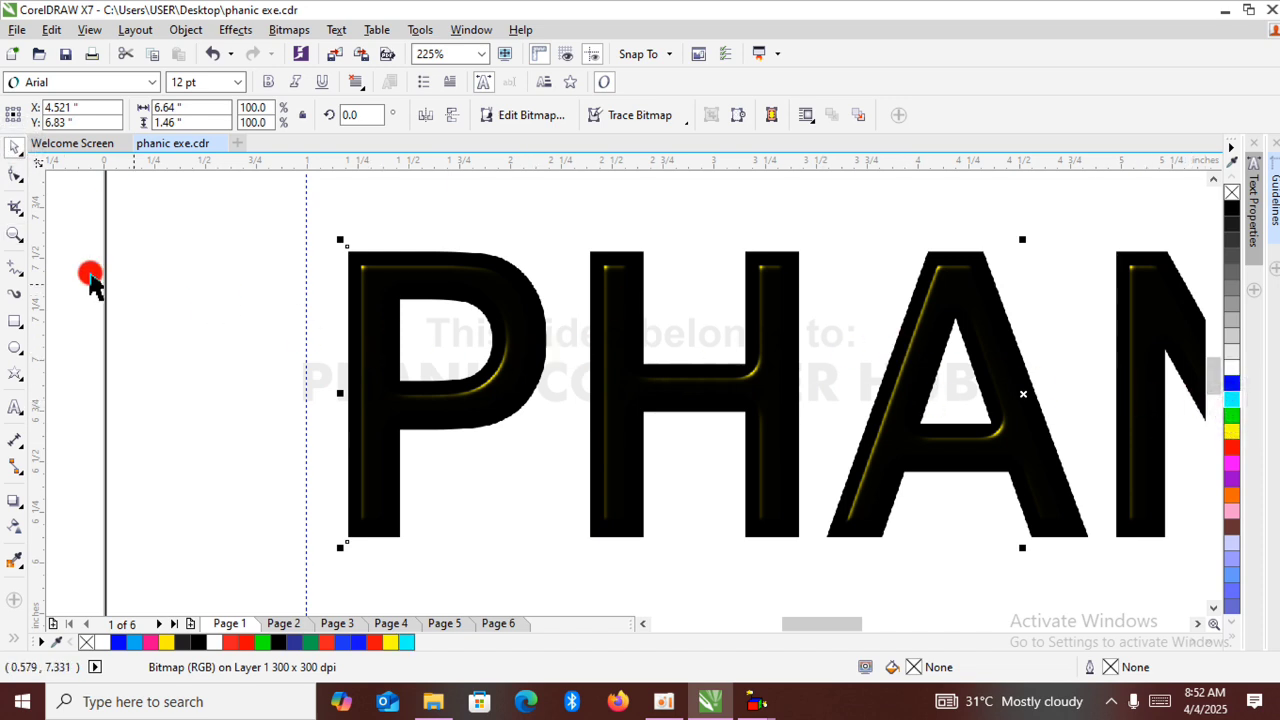
Move the blue page-curl rectangle down onto the page's right edge, centered at about X 17.85 in, Y 4.53 in.
{"action": "left_click", "coordinate": [10, 147]}
{"action": "left_click", "coordinate": [104, 386]}
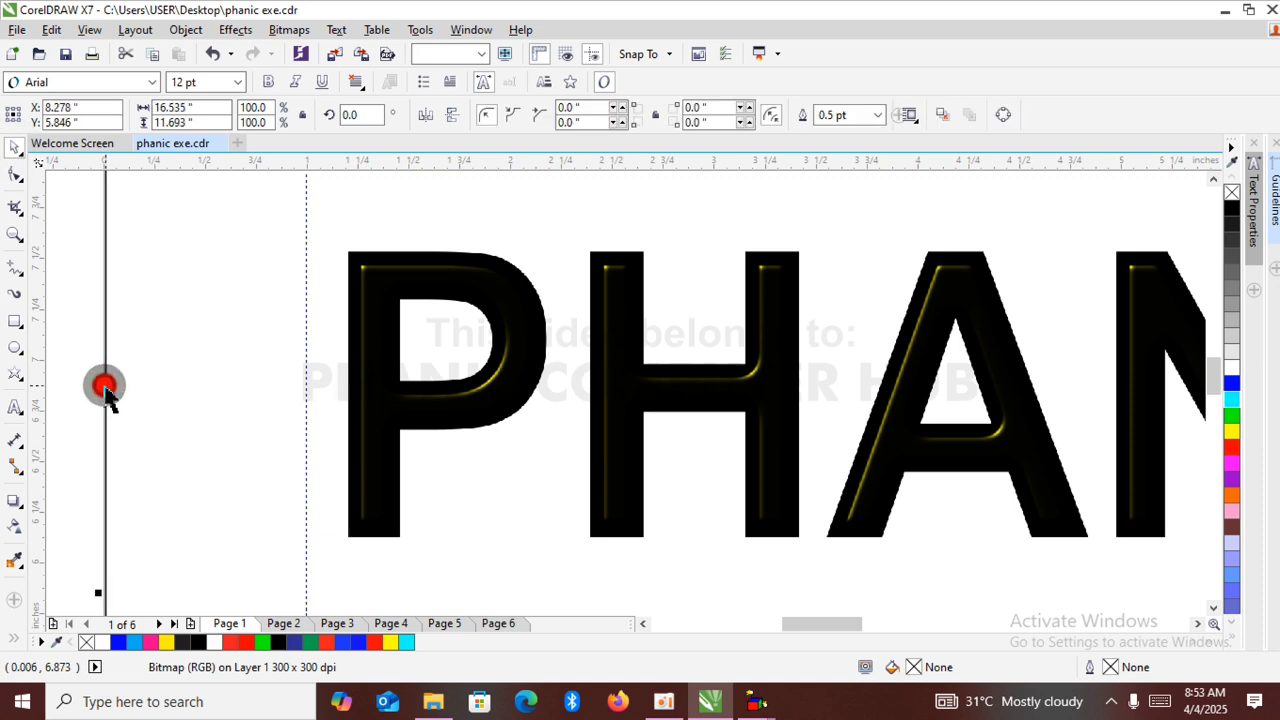
{"action": "key", "text": "shift+F4"}
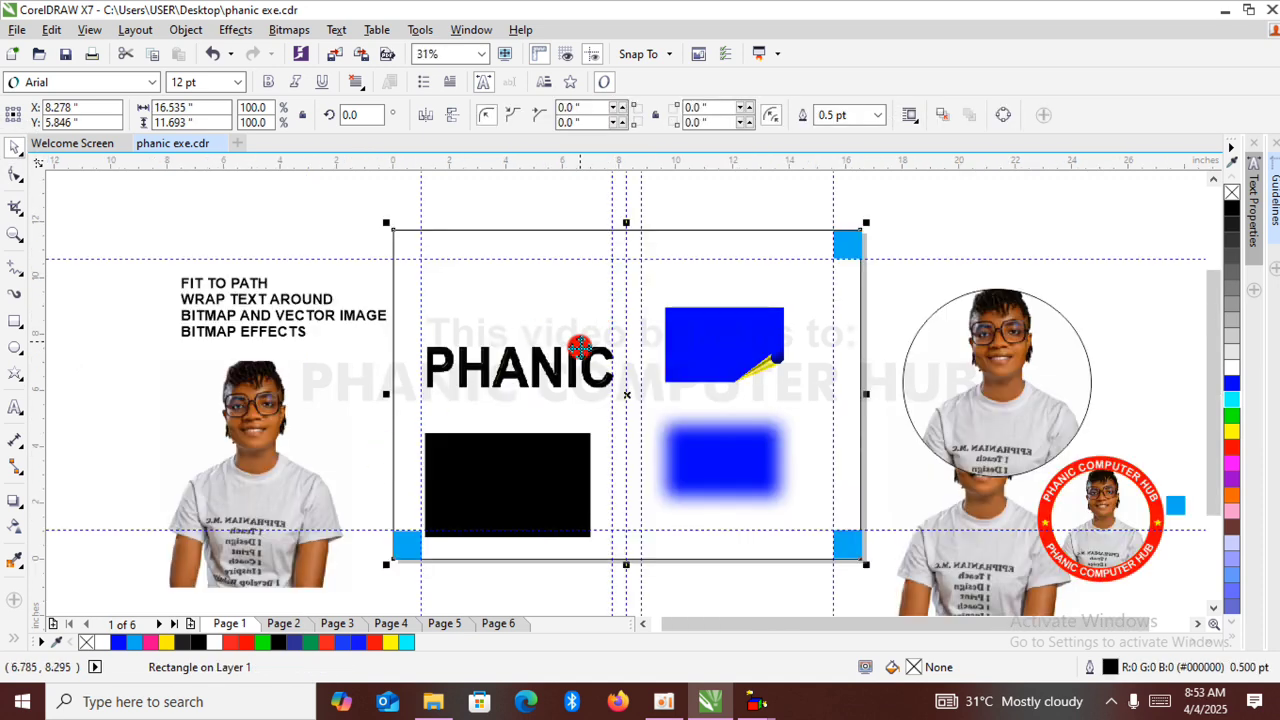
{"action": "left_click", "coordinate": [897, 305]}
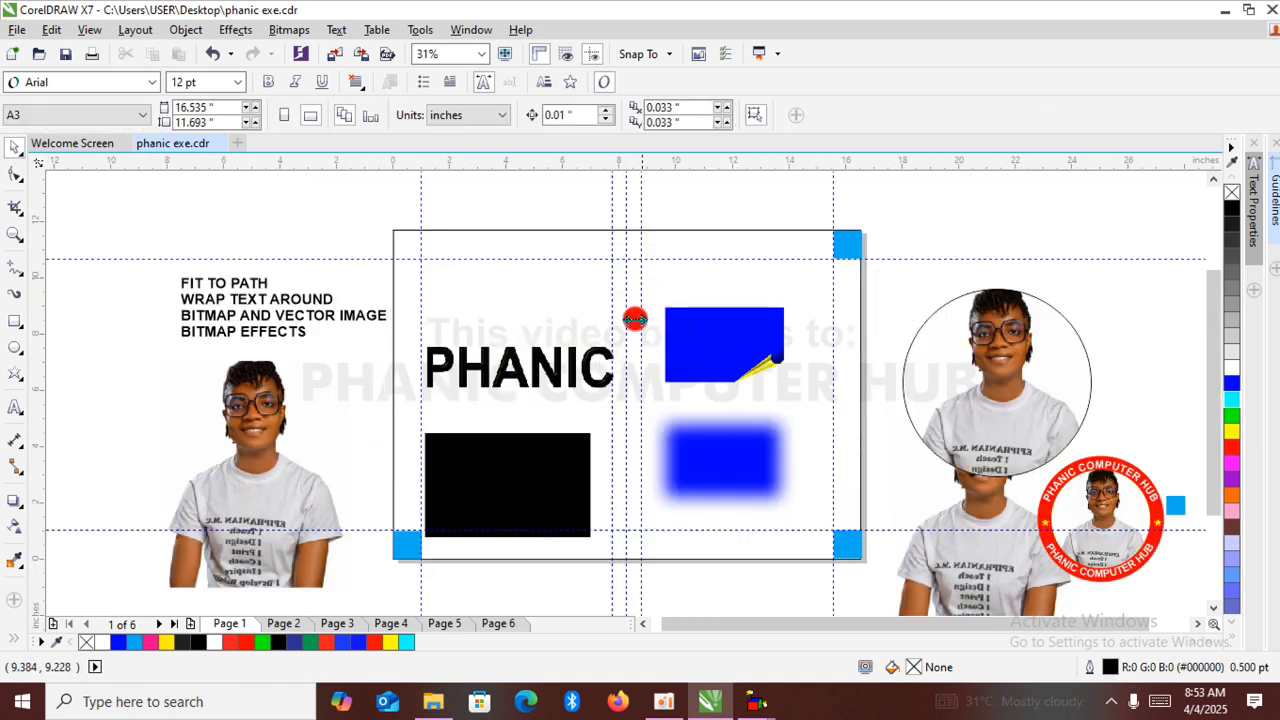
{"action": "left_click_drag", "start_coordinate": [724, 340], "coordinate": [867, 426]}
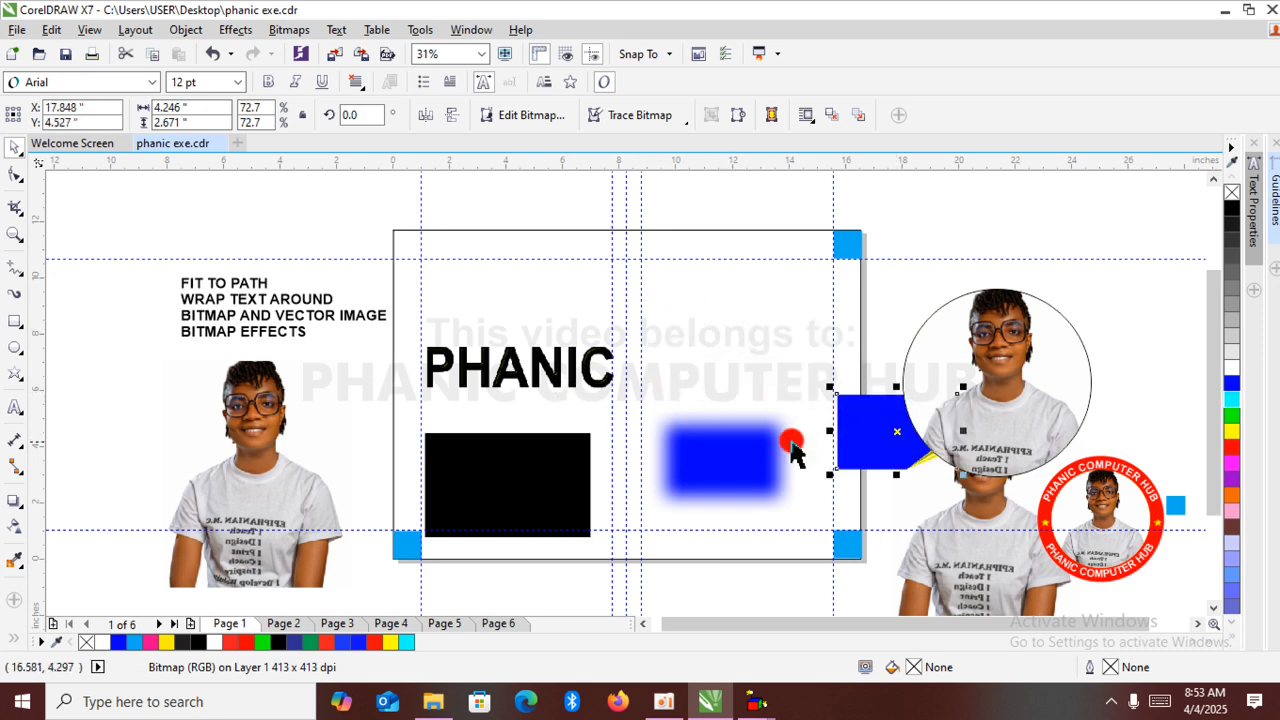
{"action": "left_click", "coordinate": [597, 386]}
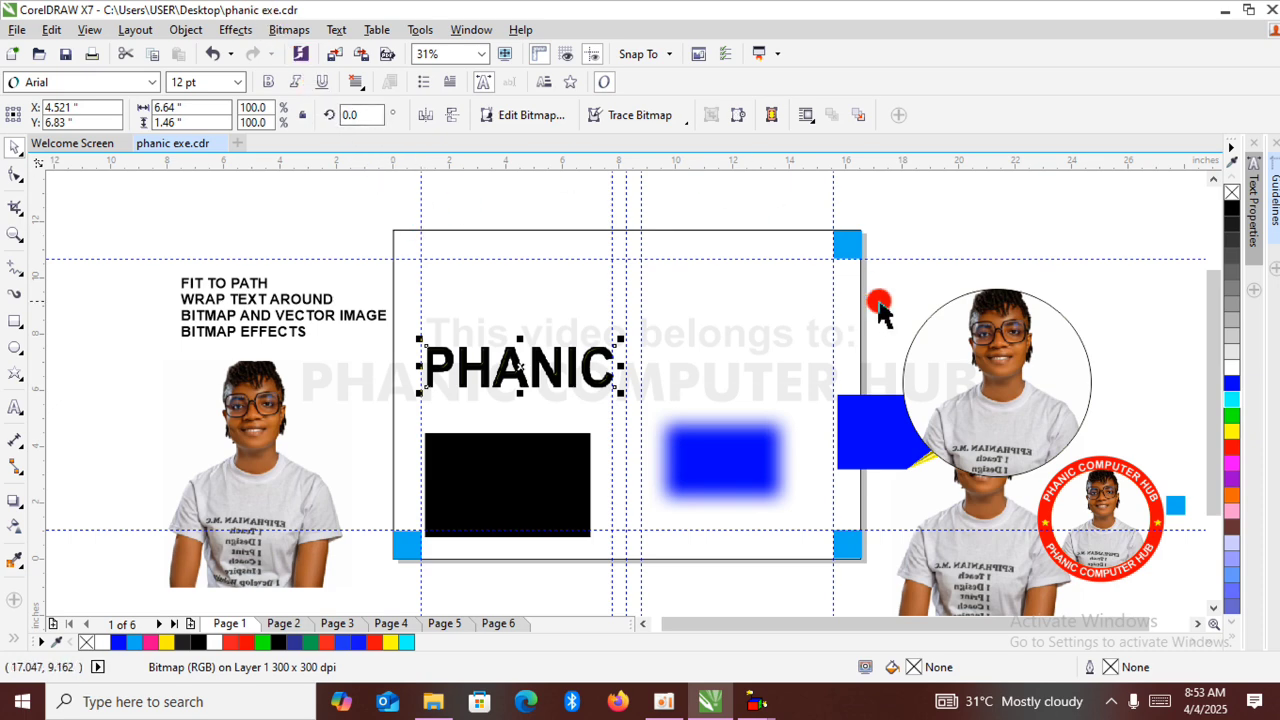
Move the circular portrait PowerClip farther right of the page, centered at about X 24.84 in, Y 6.56 in, and deselect it.
{"action": "left_click", "coordinate": [996, 355]}
{"action": "double_click", "coordinate": [1060, 337]}
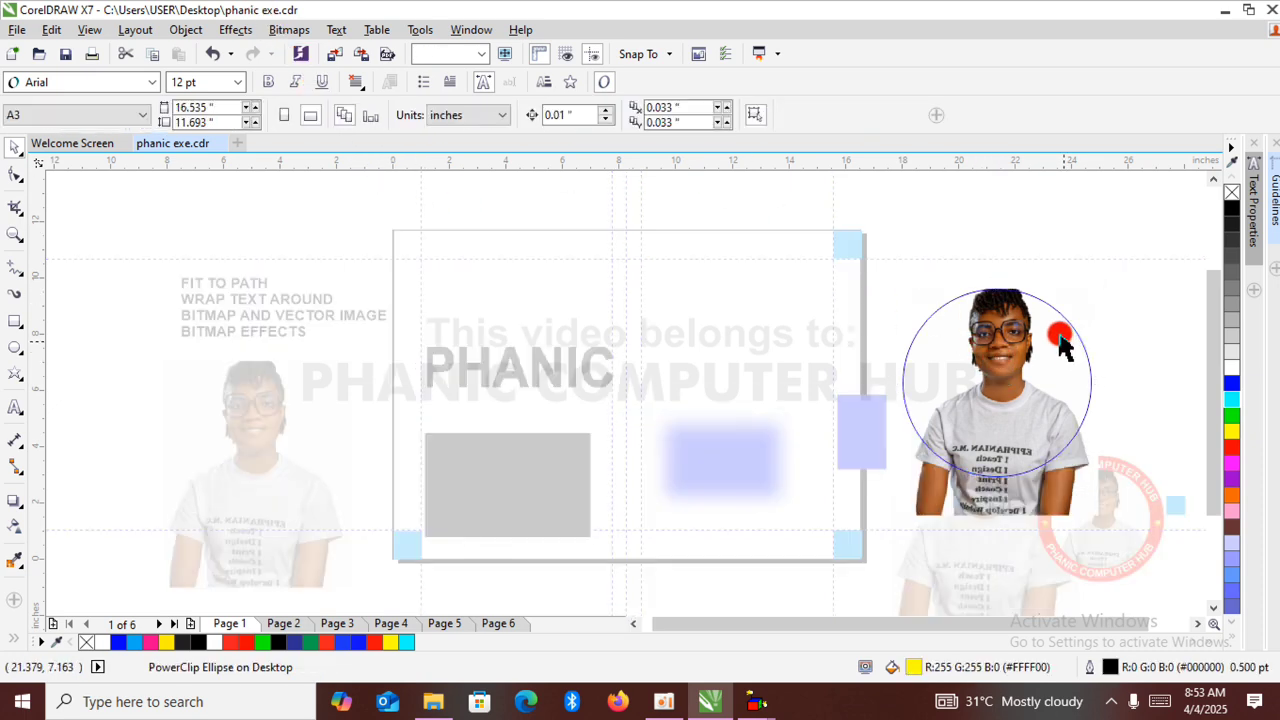
{"action": "left_click", "coordinate": [996, 520]}
{"action": "left_click_drag", "start_coordinate": [1014, 350], "coordinate": [1112, 343]}
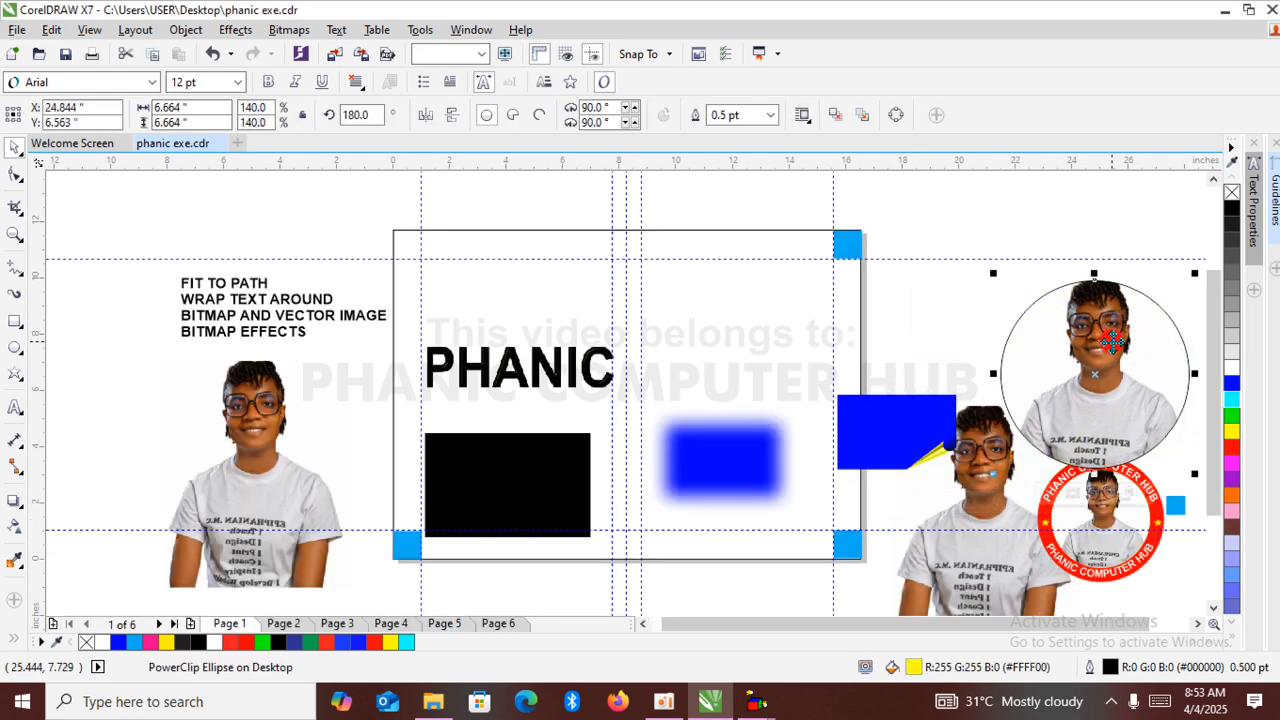
{"action": "left_click", "coordinate": [955, 322]}
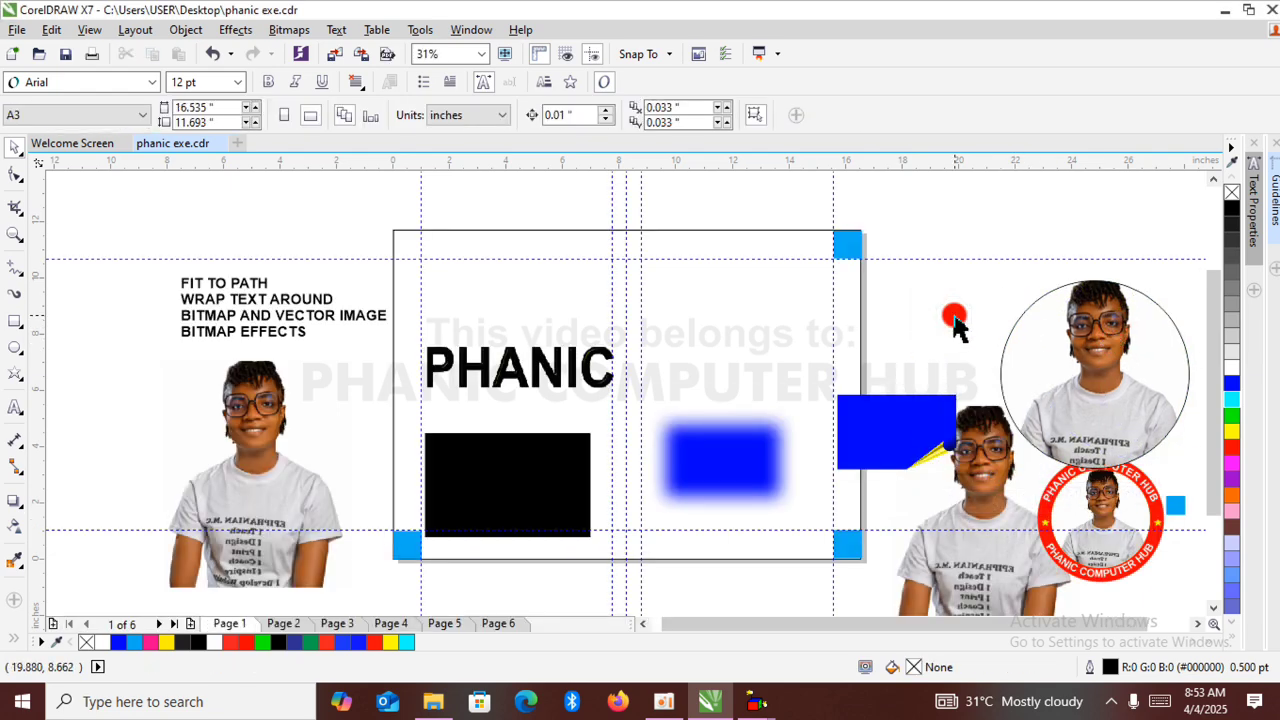